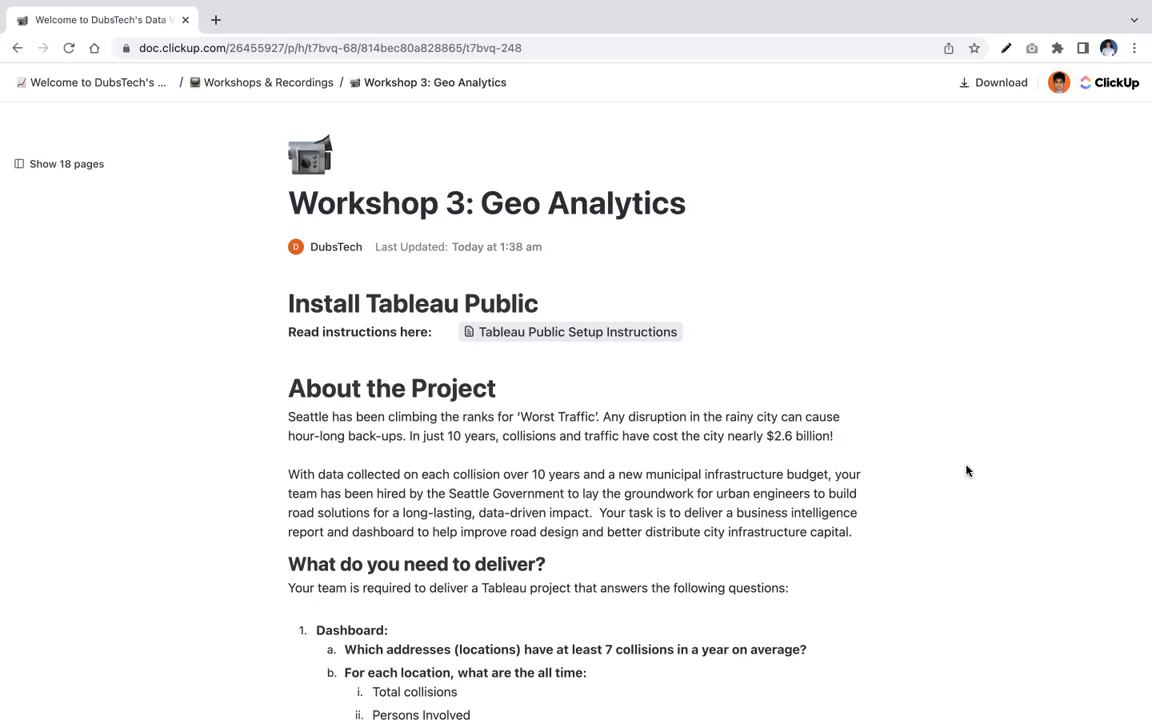
- Review the assignment's project questions and open the dataset's download link
scroll(966, 470, "down", 5)
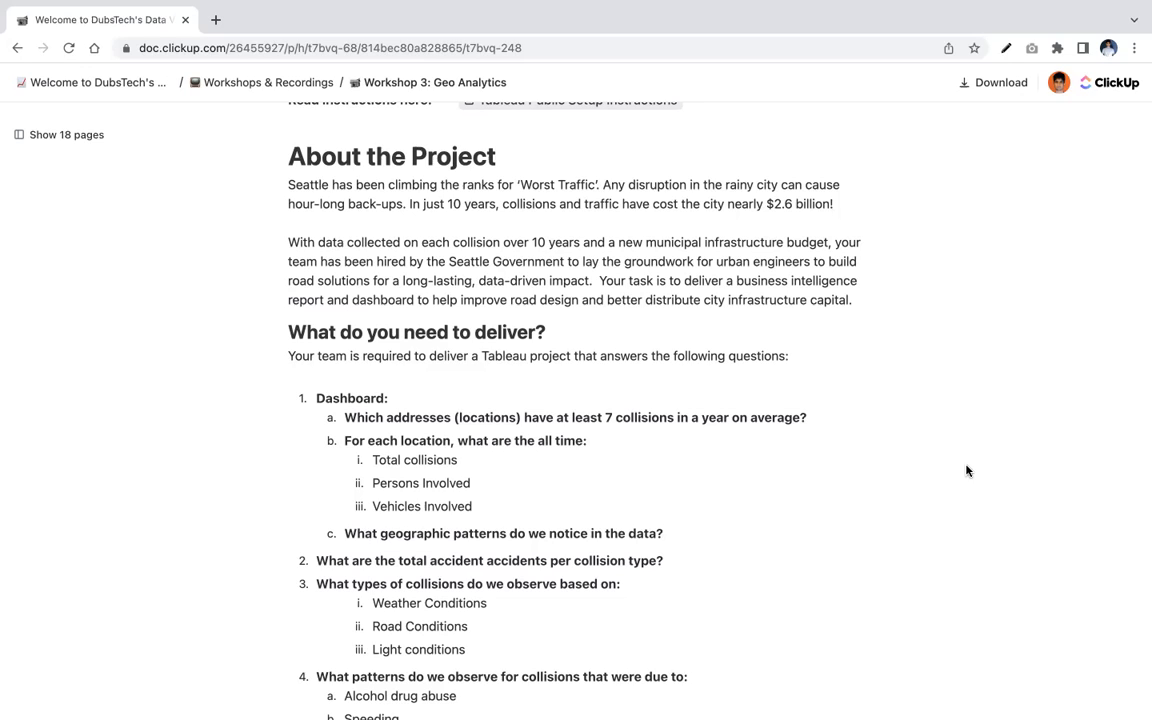
scroll(966, 470, "up", 1)
scroll(966, 470, "down", 3)
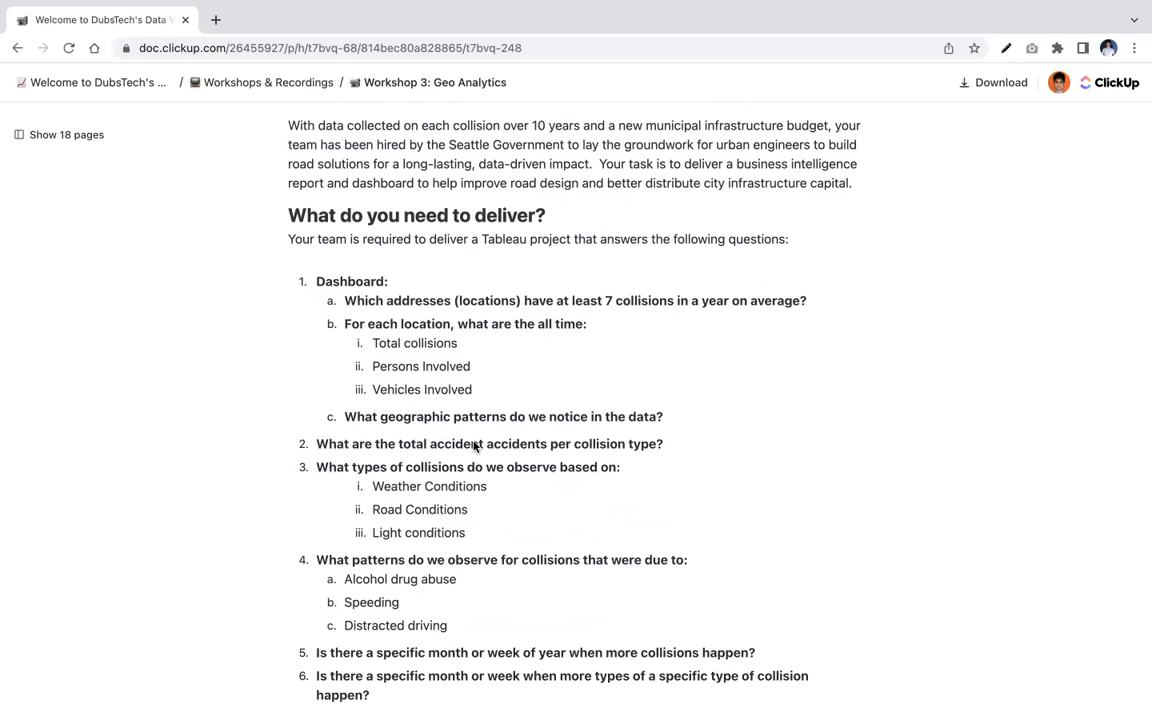
scroll(475, 446, "down", 2)
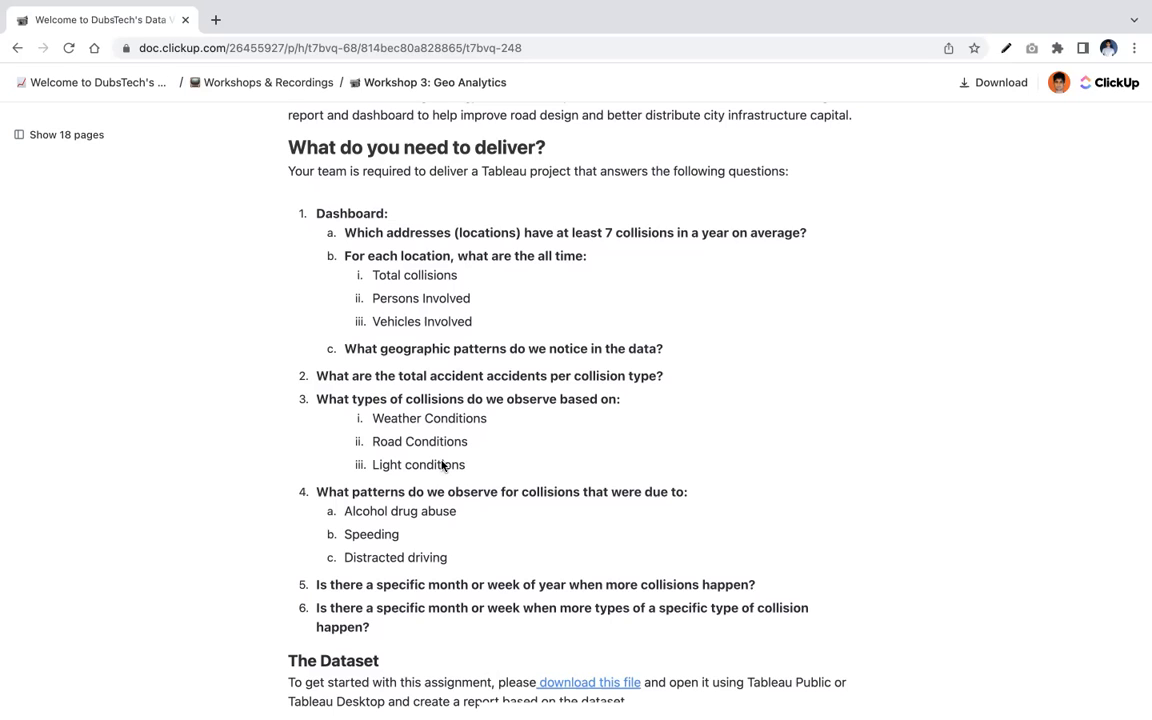
scroll(441, 464, "down", 2)
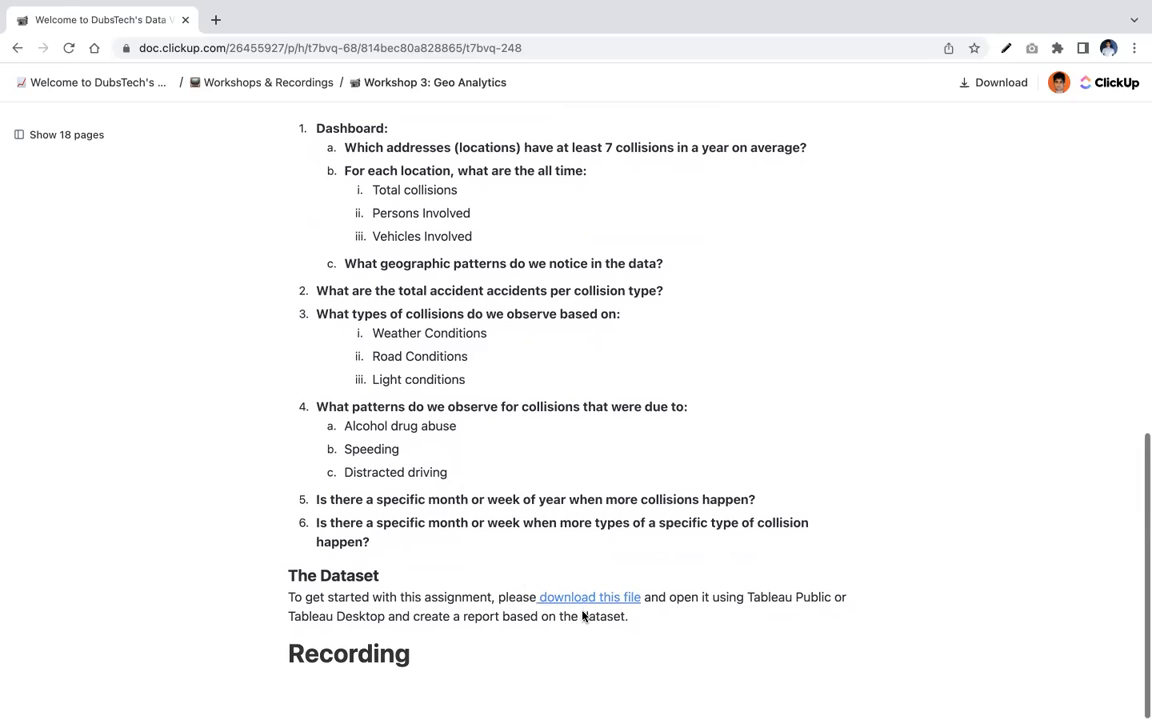
mouse_move(576, 601)
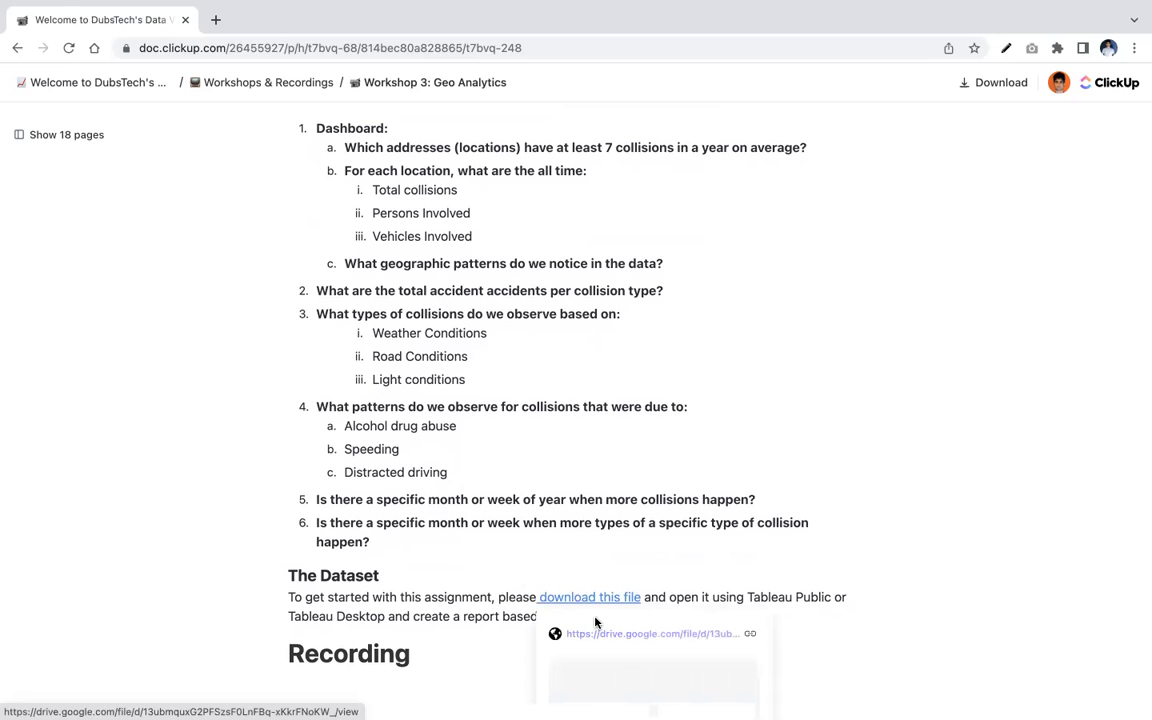
left_click(597, 634)
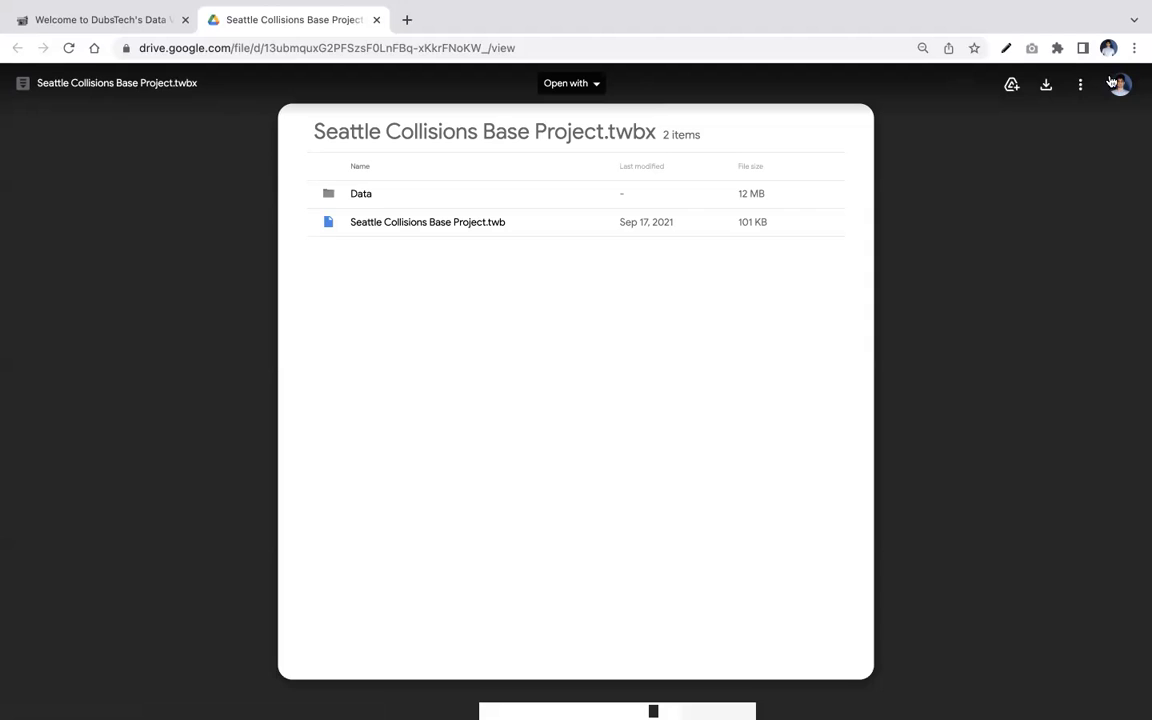
- Try downloading the packaged workbook, then cancel the save dialog
left_click(1046, 88)
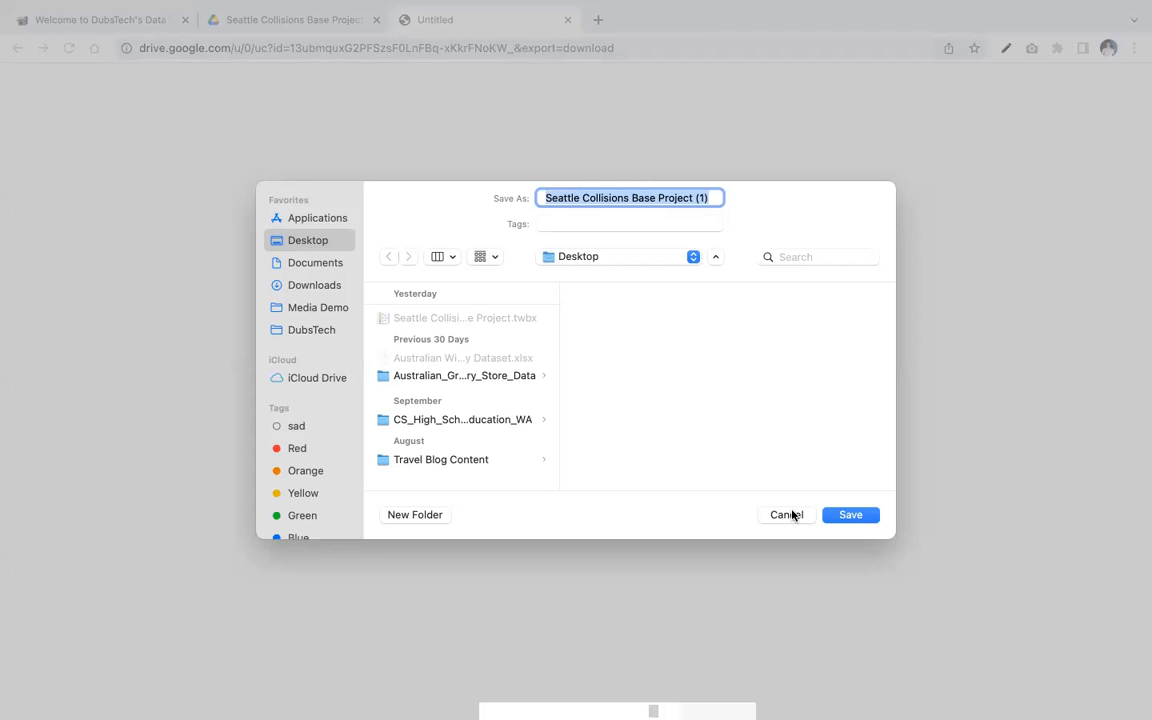
left_click(791, 515)
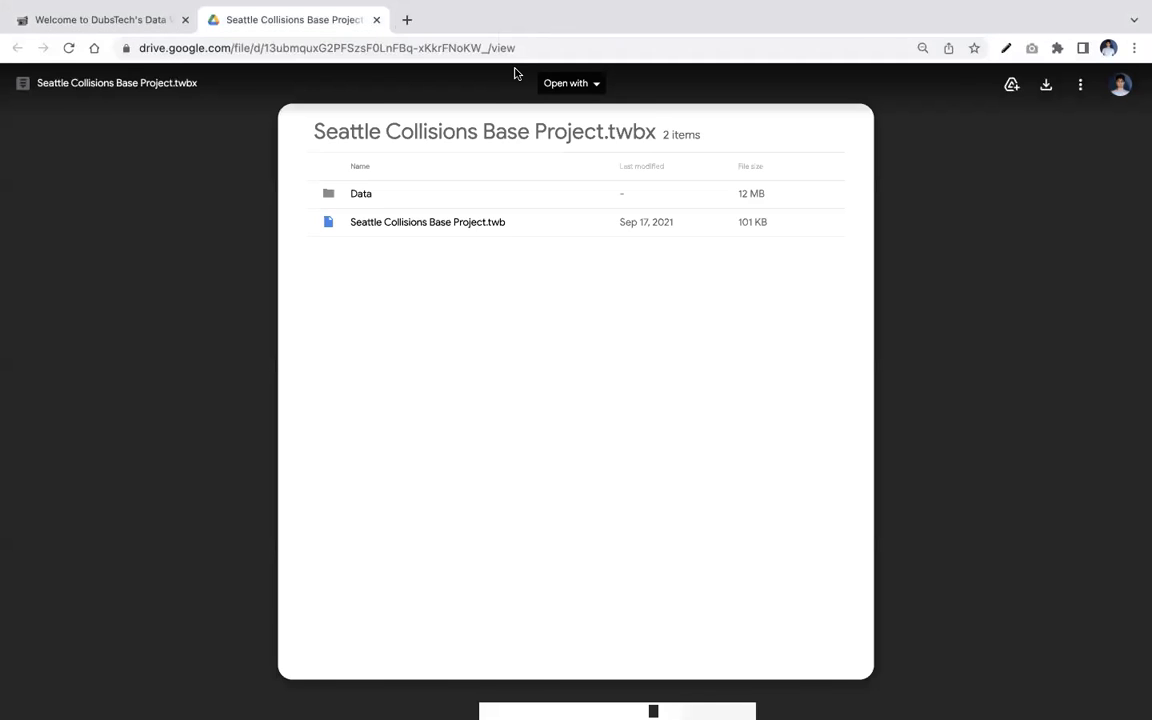
- Switch to the desktop and launch Finder through Spotlight
key("ctrl+Up")
left_click(472, 34)
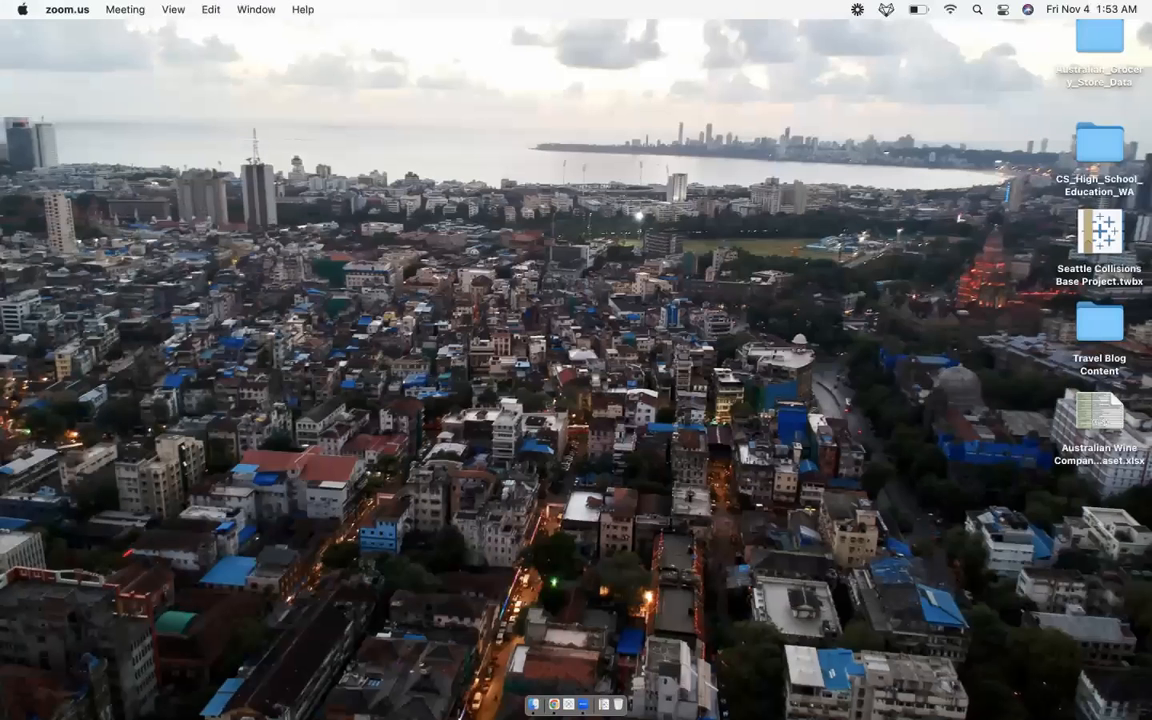
key("super+space")
type("f")
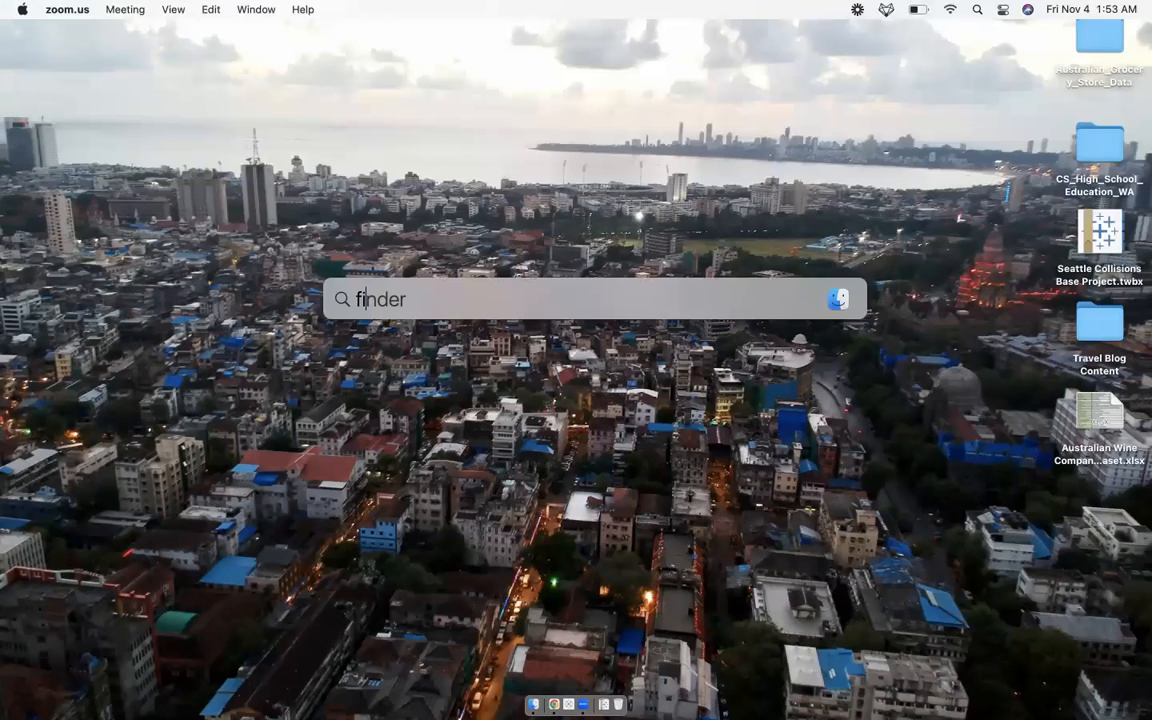
key("Return")
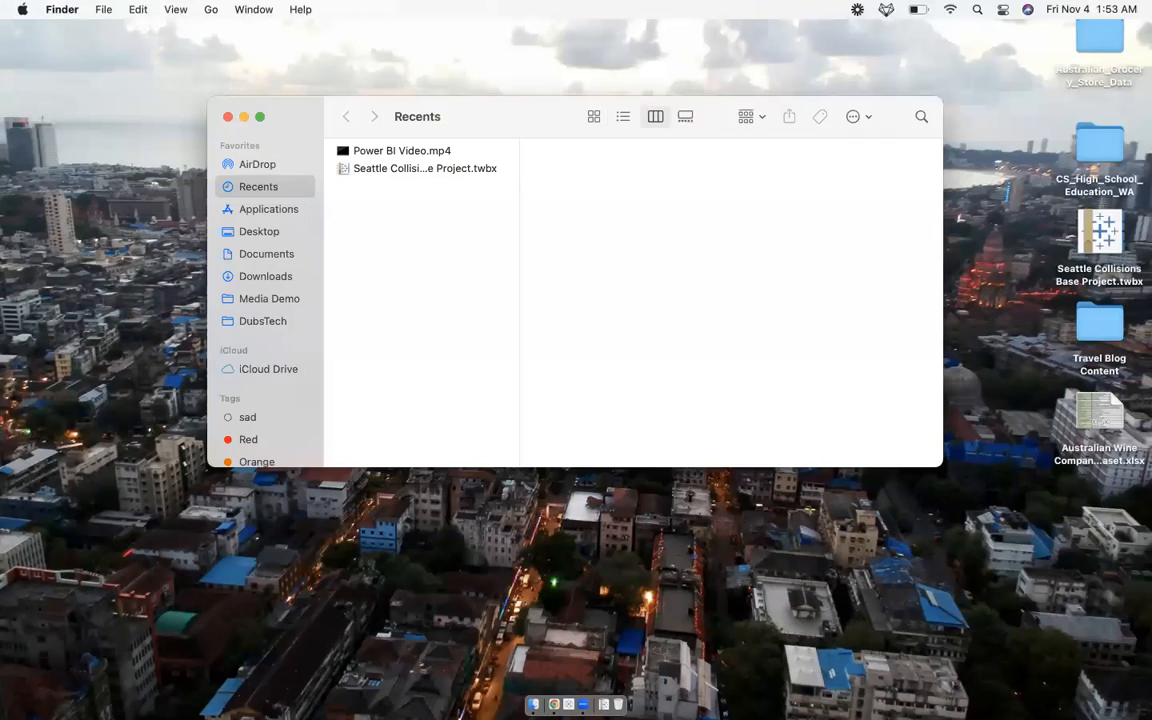
- Open Seattle Collisions Base Project.twbx from the Desktop with Tableau Public
left_click(258, 117)
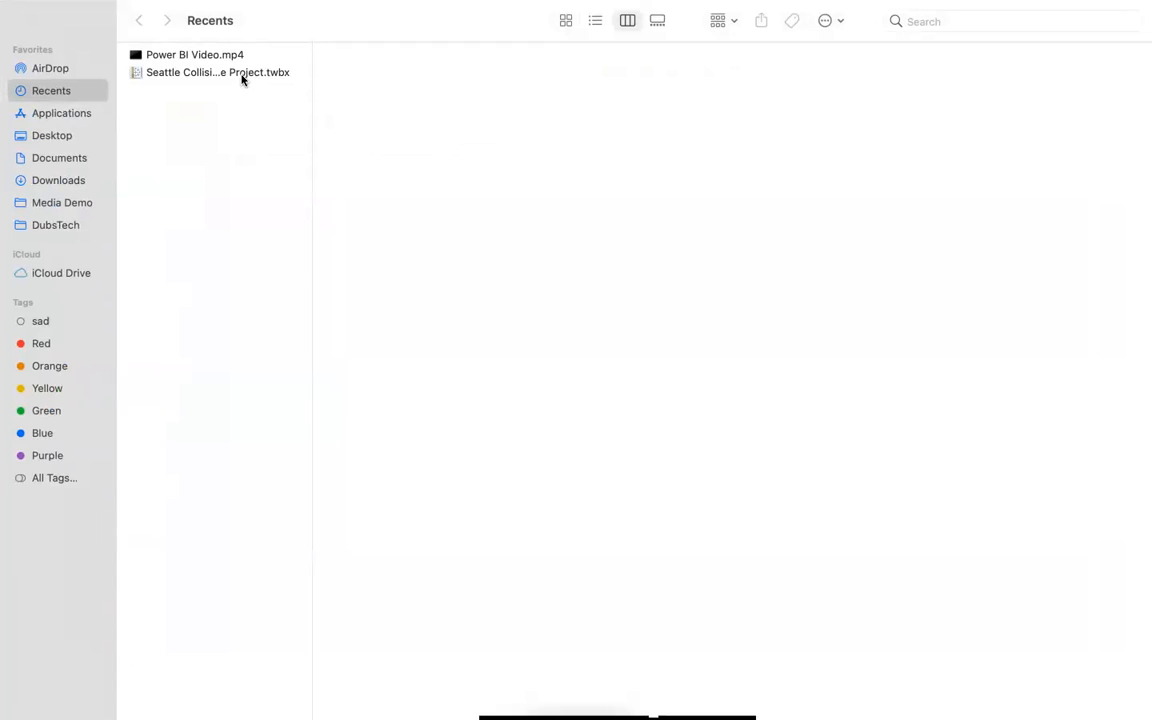
left_click(242, 73)
left_click(87, 135)
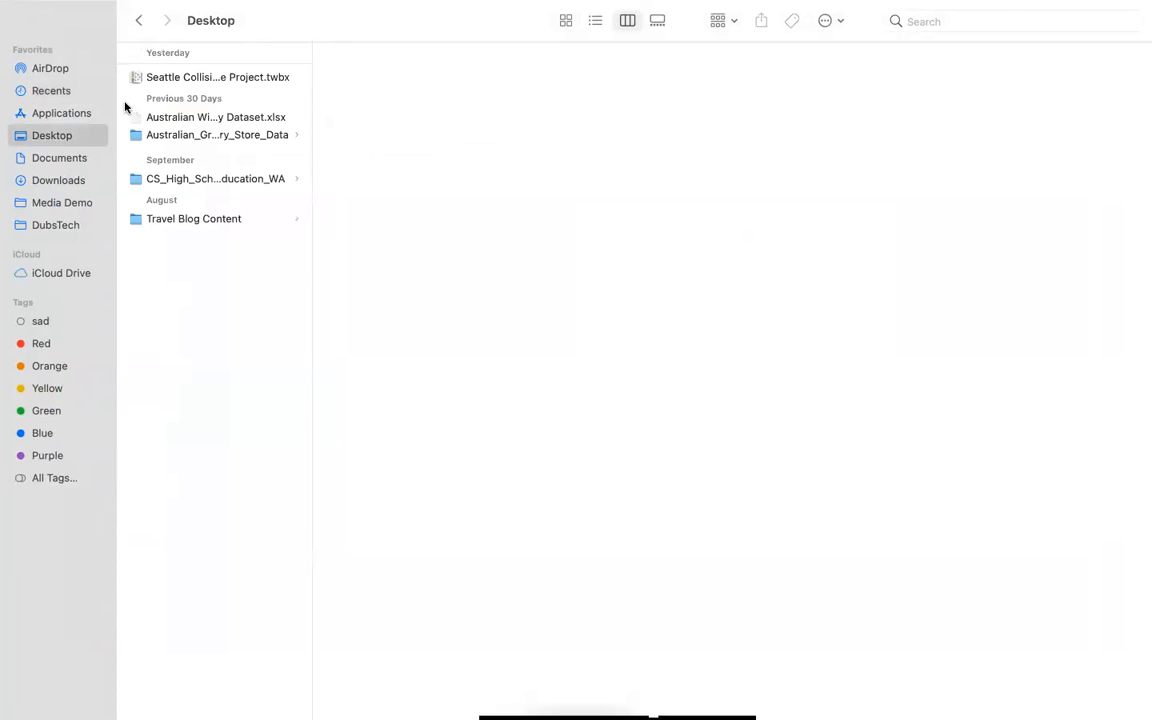
left_click(171, 76)
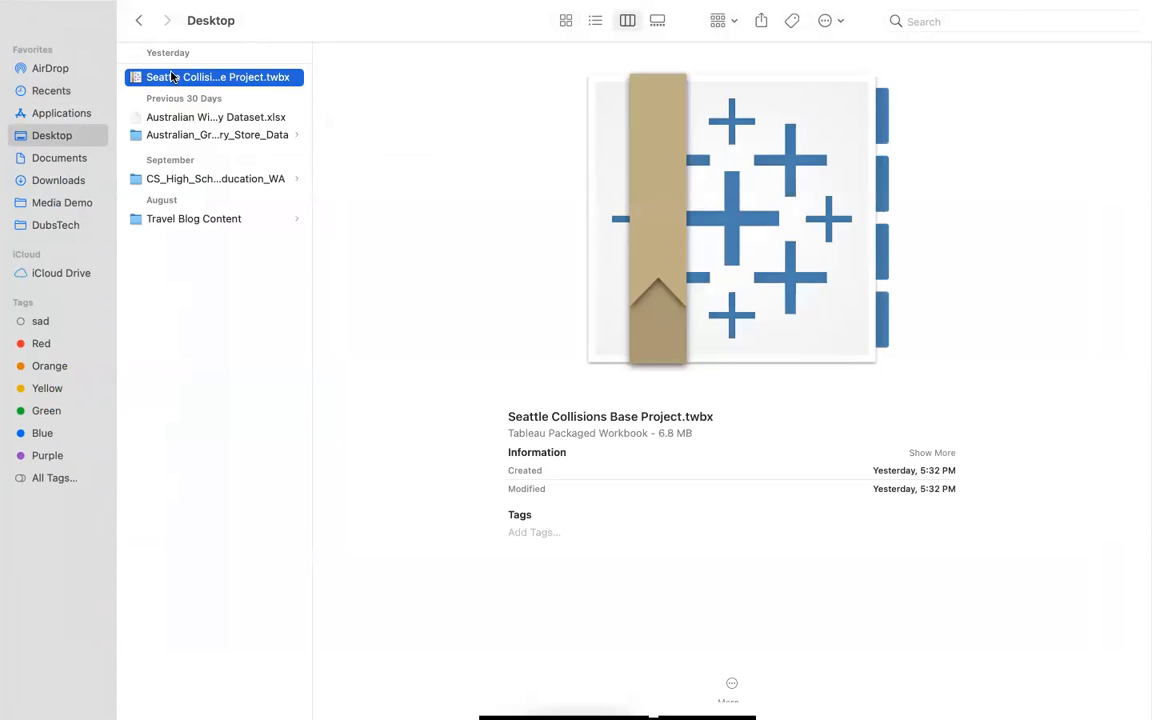
key("Return")
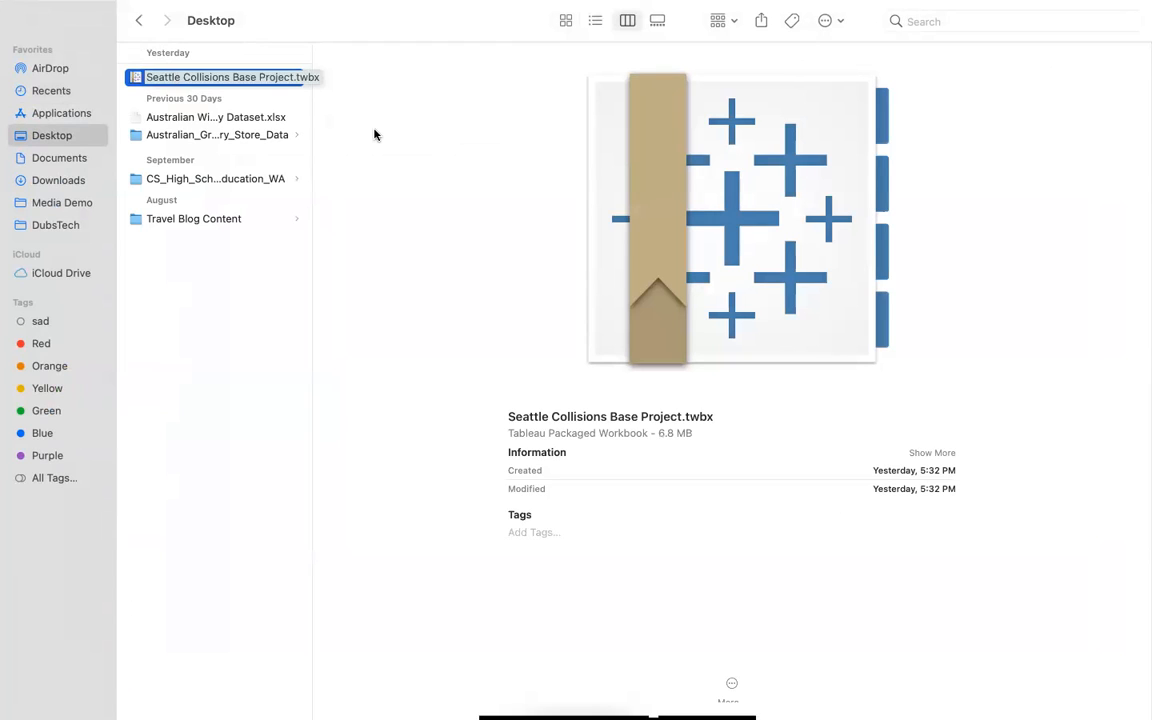
right_click(227, 79)
mouse_move(274, 113)
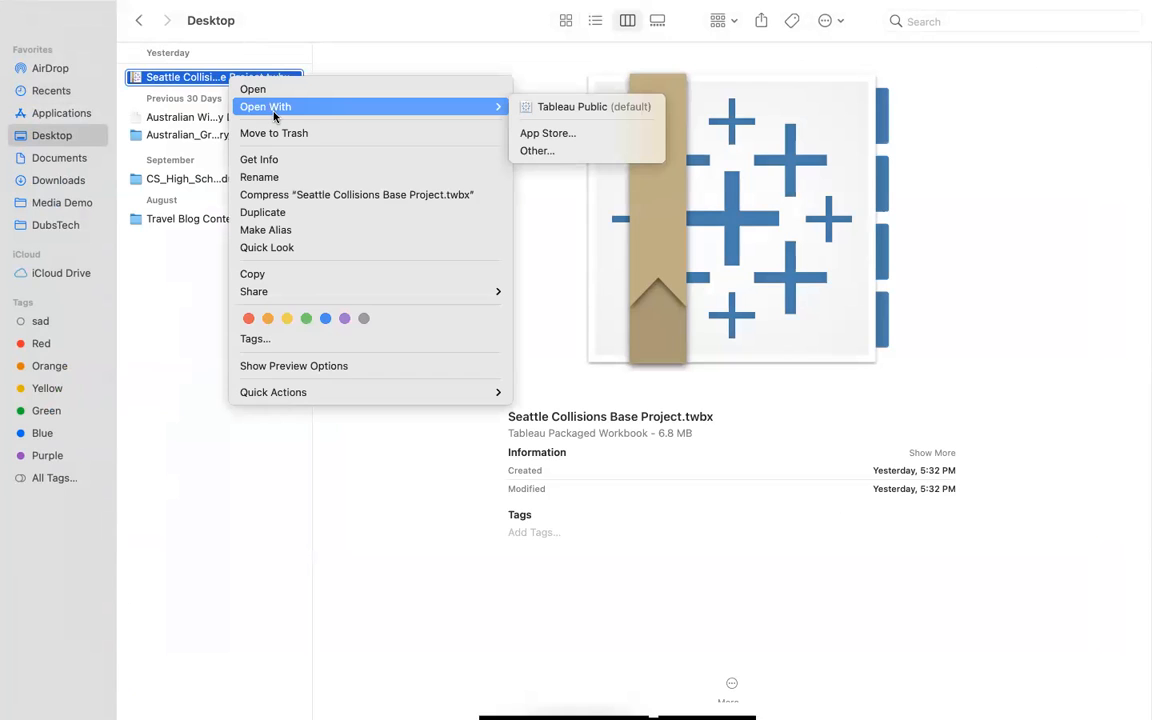
left_click(585, 107)
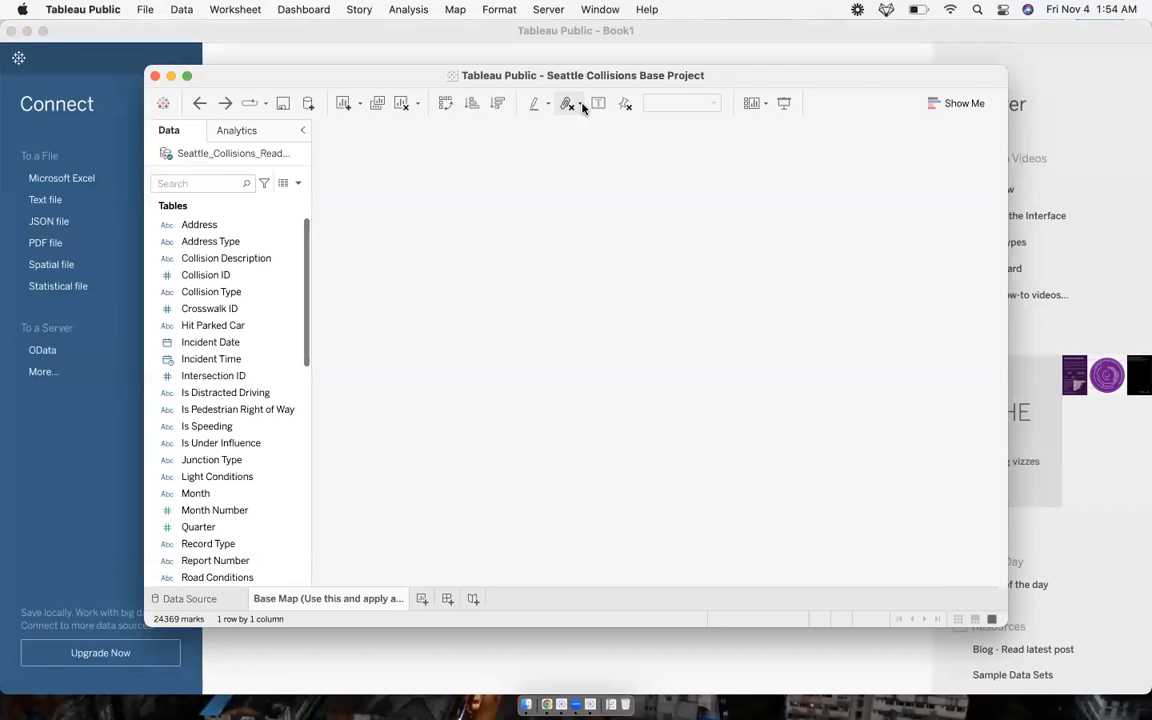
- Maximize the workbook window and examine each field listed in the data pane
left_click(188, 77)
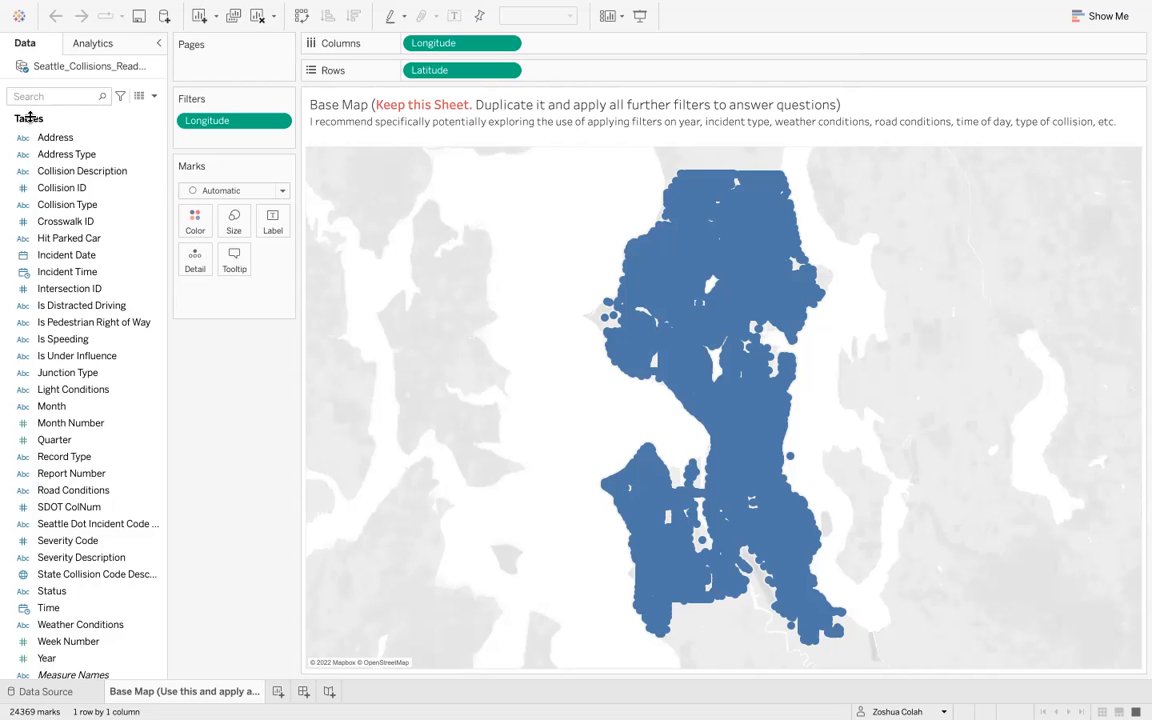
left_click(51, 141)
key("Down")
key("Down")
key("Down")
key("Down")
key("Down")
key("Down")
key("Down")
key("Down")
key("Down")
key("Down")
key("Down")
key("Down")
key("Down")
key("Down")
key("Down")
key("Down")
key("Down")
key("Down")
key("Down")
key("Down")
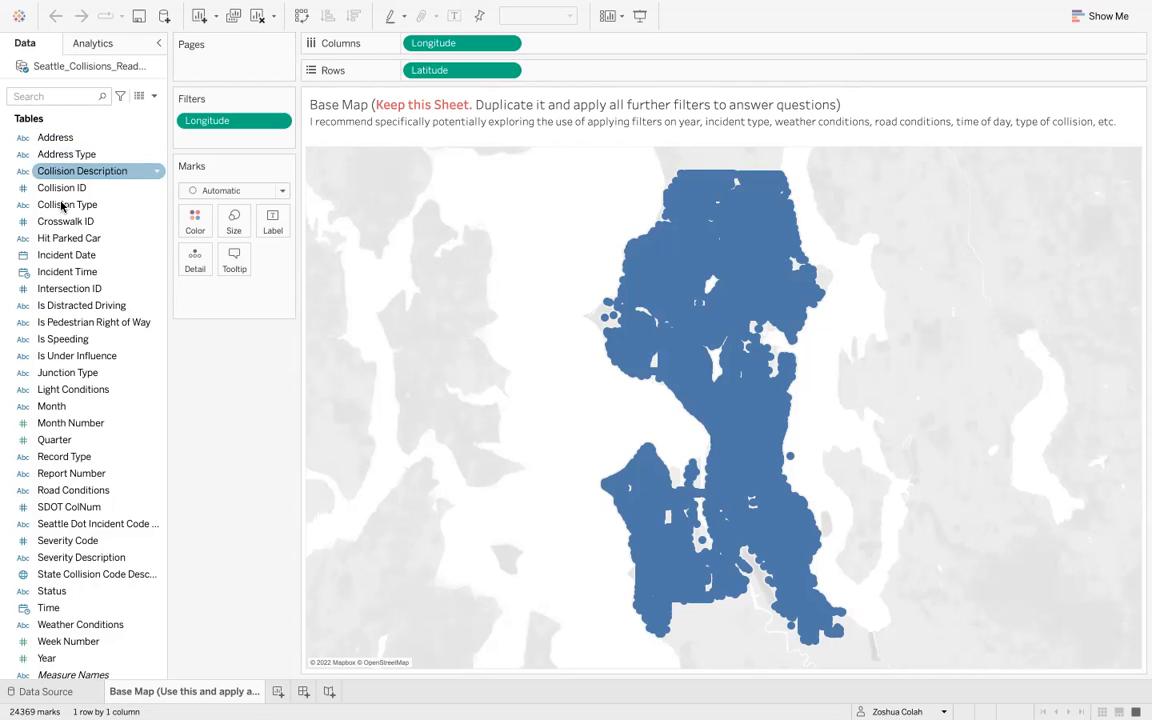
left_click(88, 139)
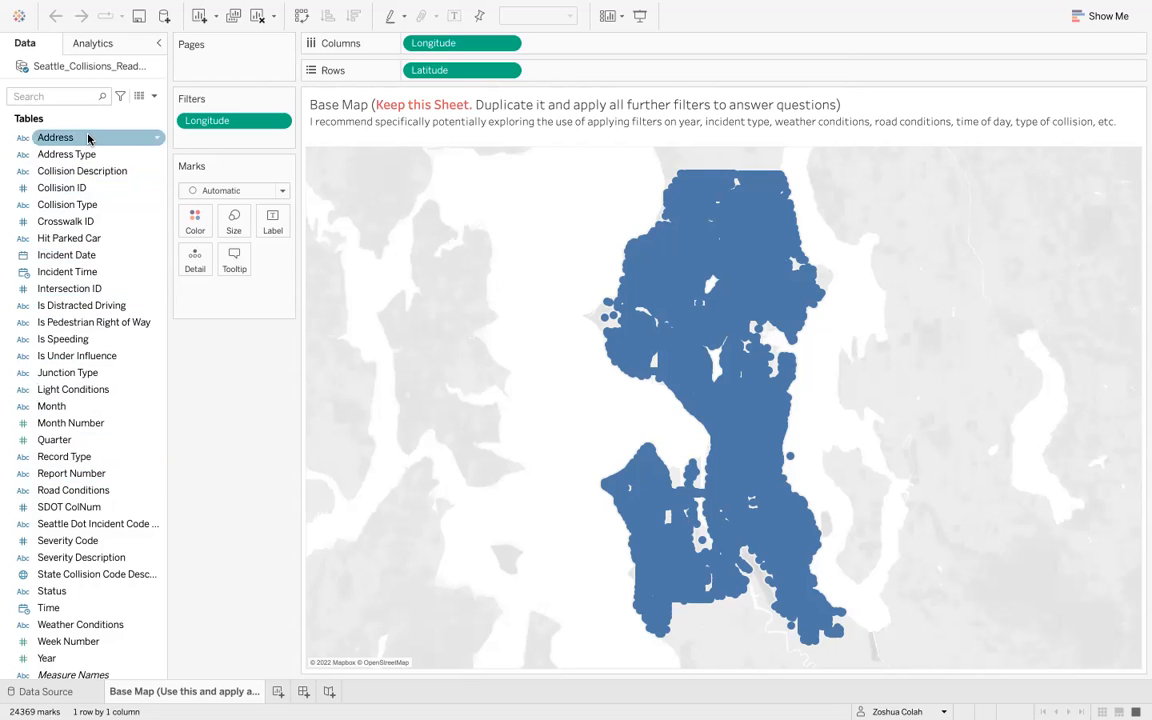
left_click(88, 155)
left_click(86, 171)
left_click(90, 188)
left_click(90, 204)
left_click(92, 221)
left_click(96, 255)
left_click(104, 273)
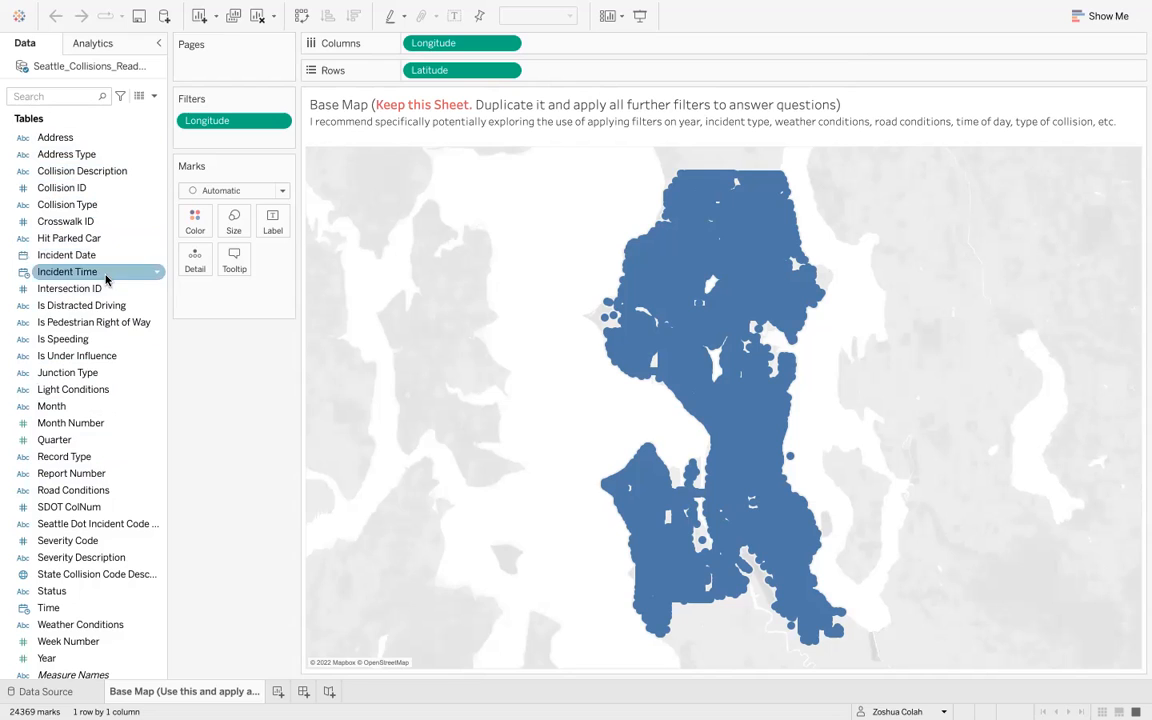
left_click(108, 289)
left_click(115, 306)
left_click(118, 321)
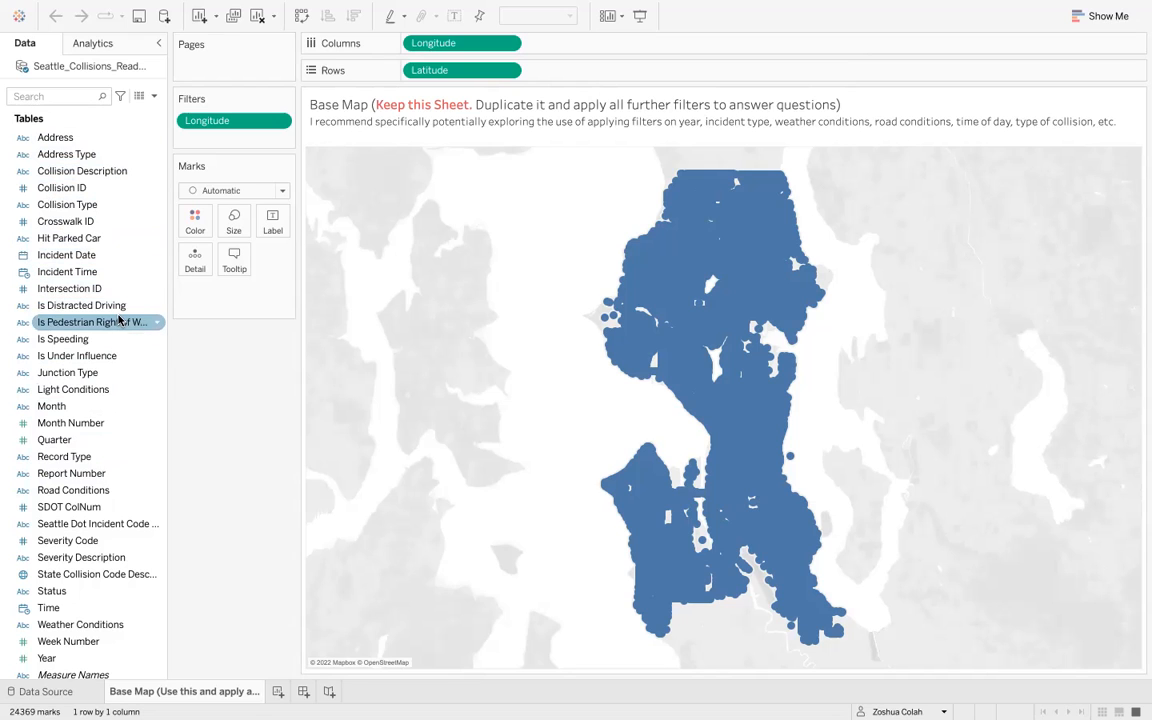
left_click(121, 339)
left_click(122, 356)
left_click(122, 372)
left_click(123, 390)
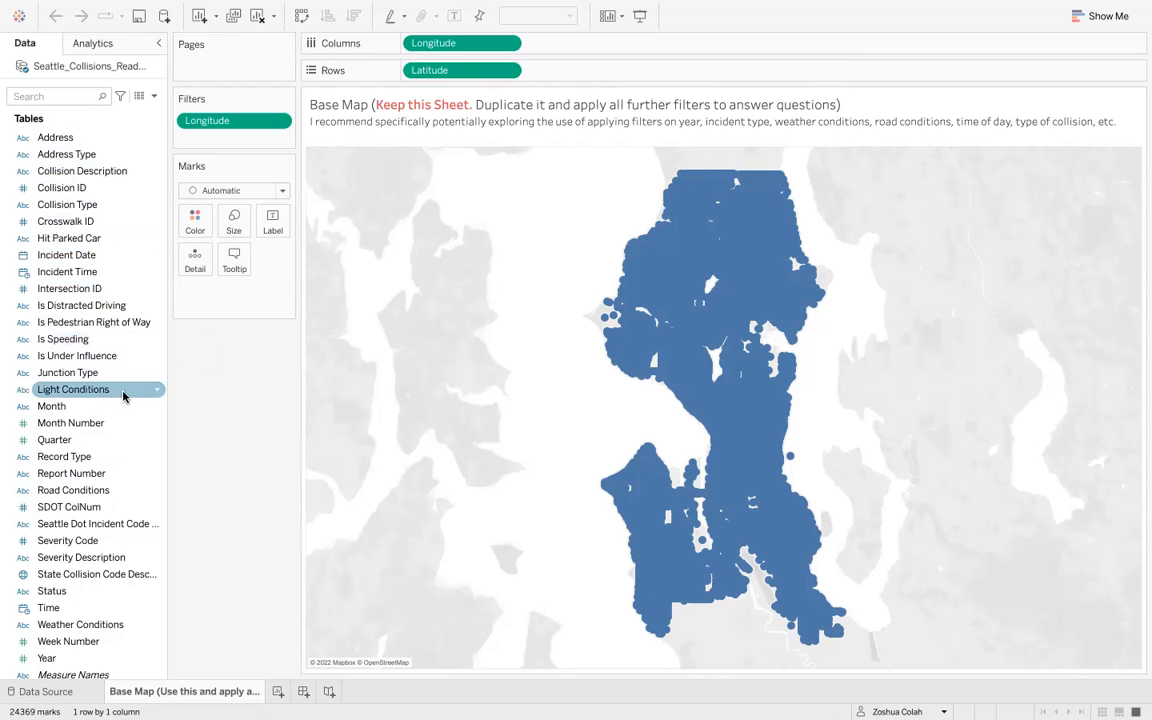
left_click(123, 403)
left_click(123, 389)
left_click(123, 378)
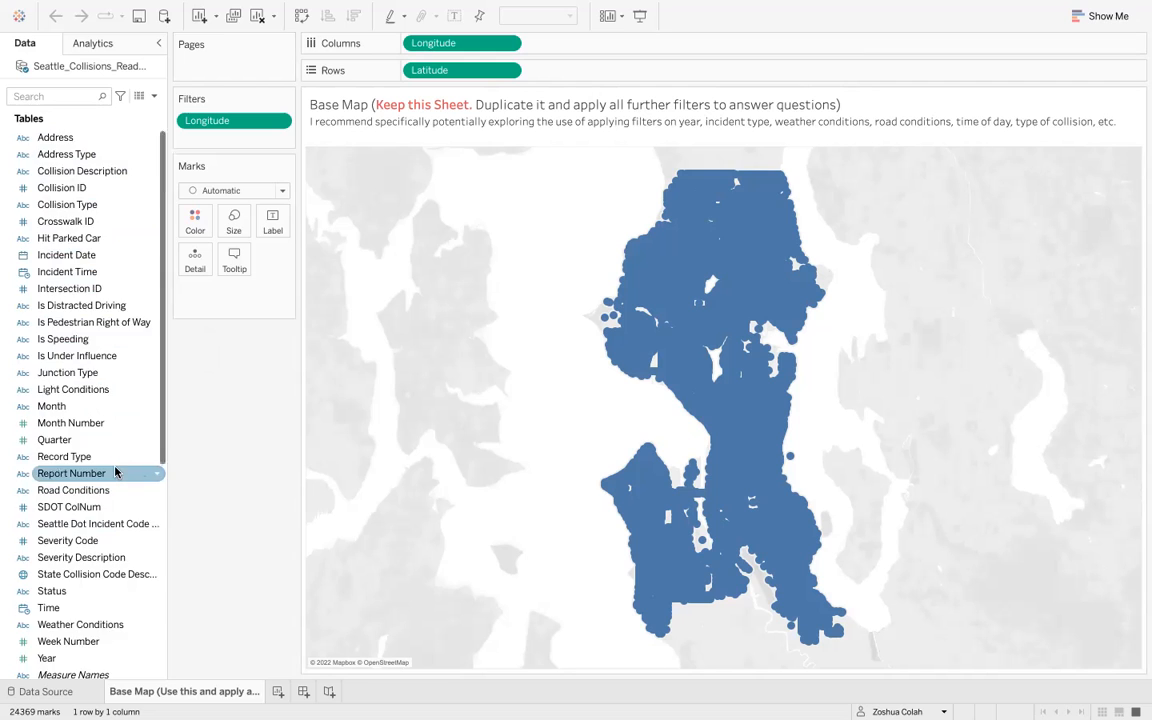
scroll(115, 473, "down", 4)
scroll(115, 473, "down", 3)
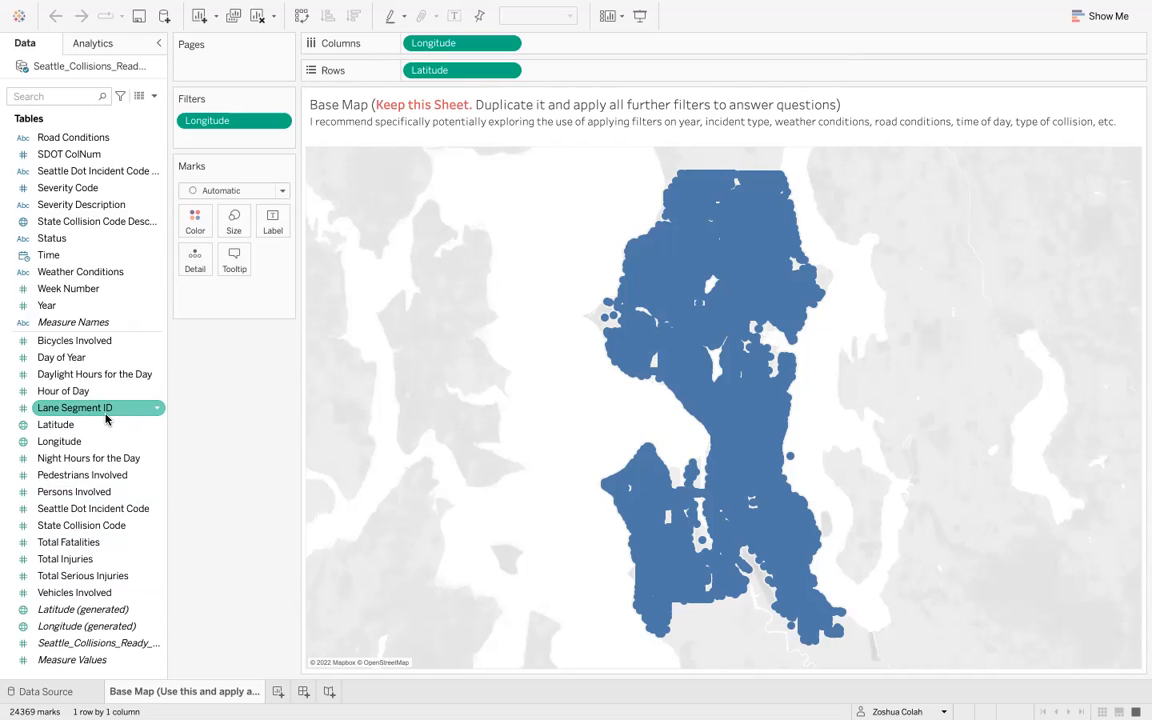
- Add a new blank worksheet to the workbook
mouse_move(604, 322)
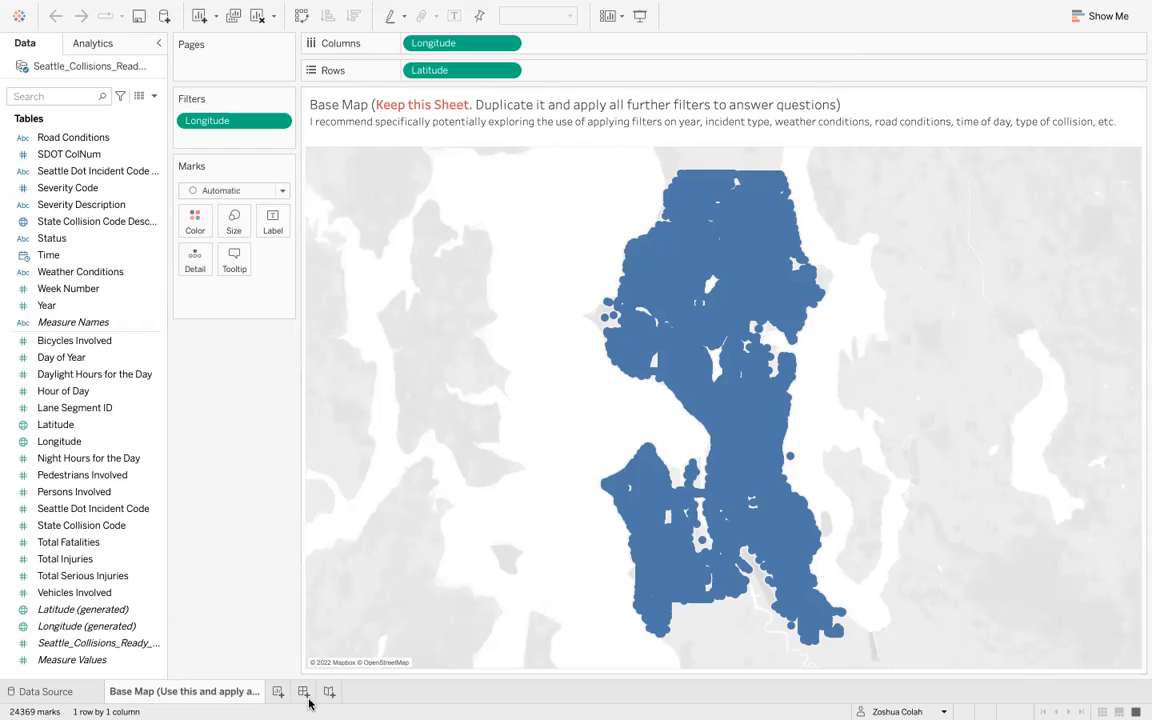
left_click(277, 691)
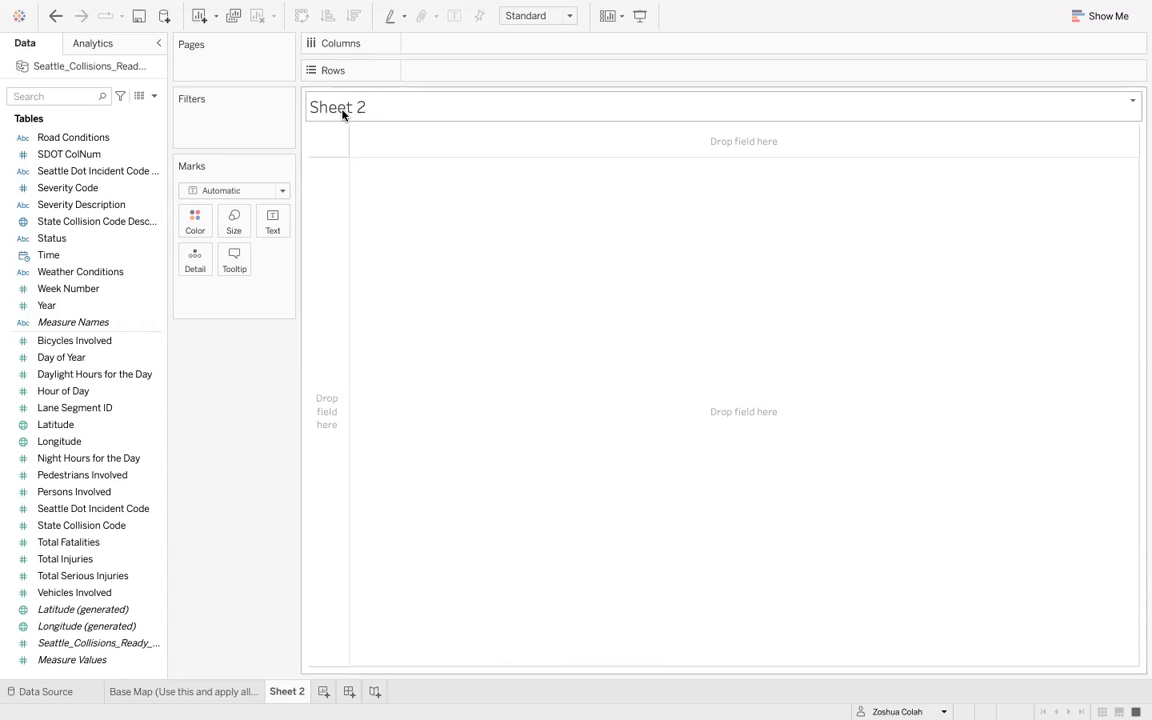
- Switch to the assignment page and review the dashboard questions, then return to the workbook
key("ctrl+Left")
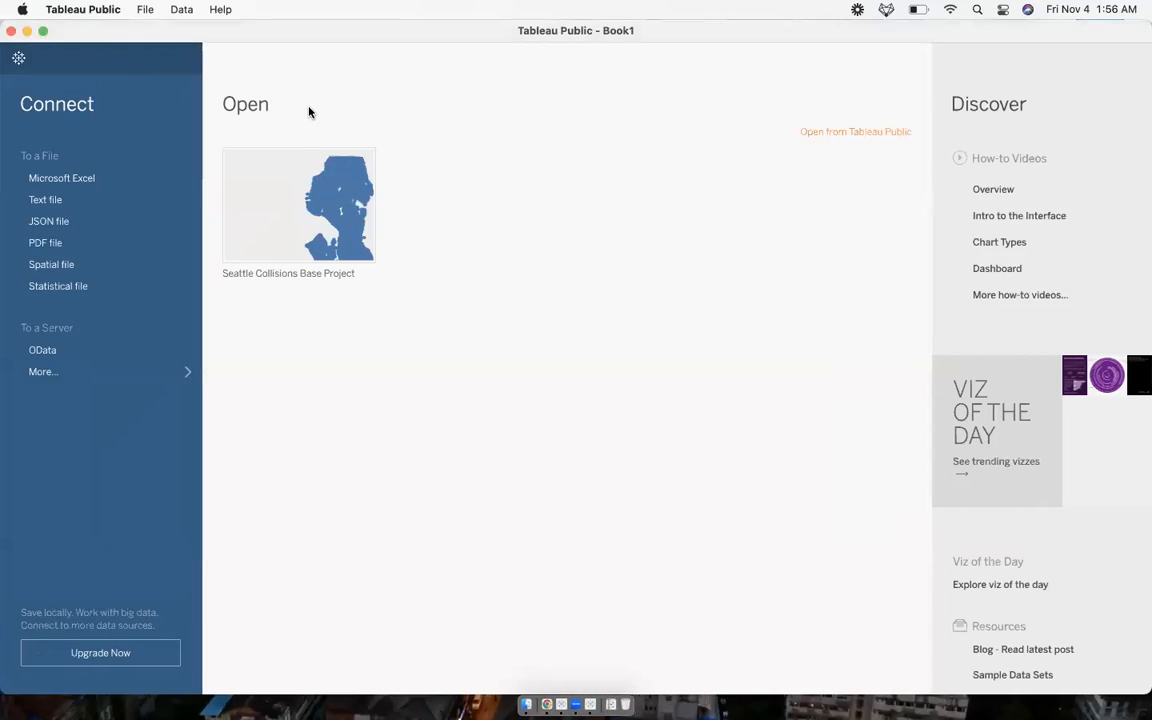
key("ctrl+Right")
key("ctrl+Right")
key("ctrl+Right")
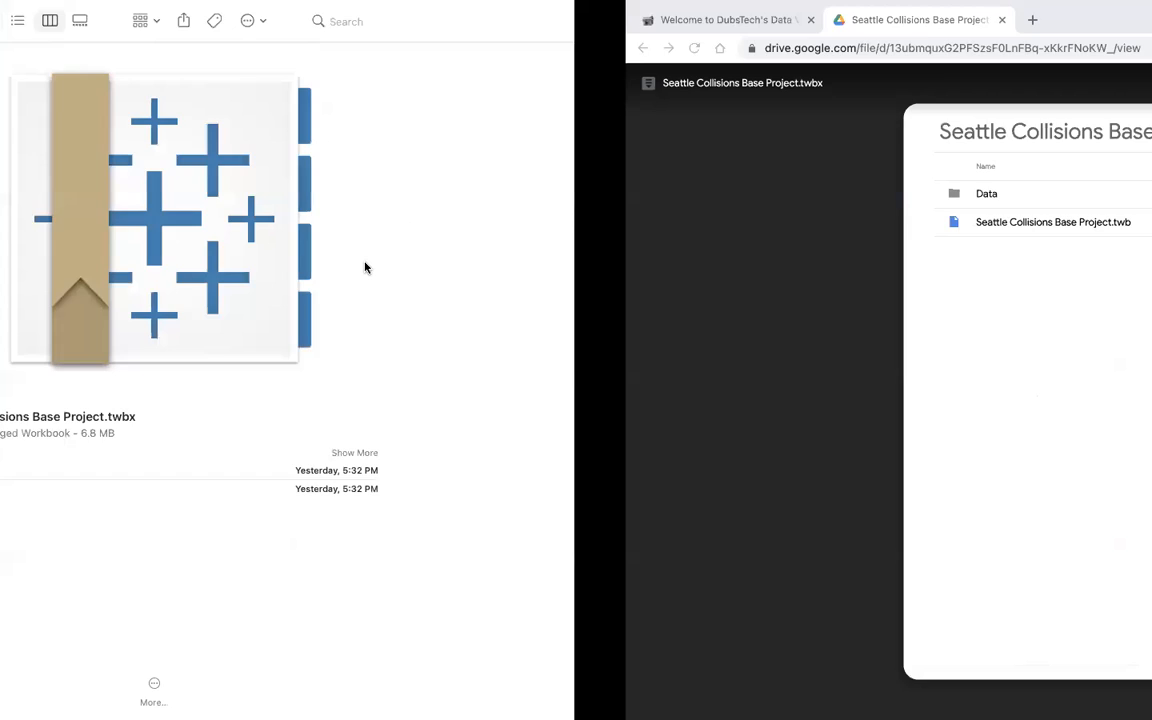
left_click(80, 30)
scroll(414, 332, "up", 2)
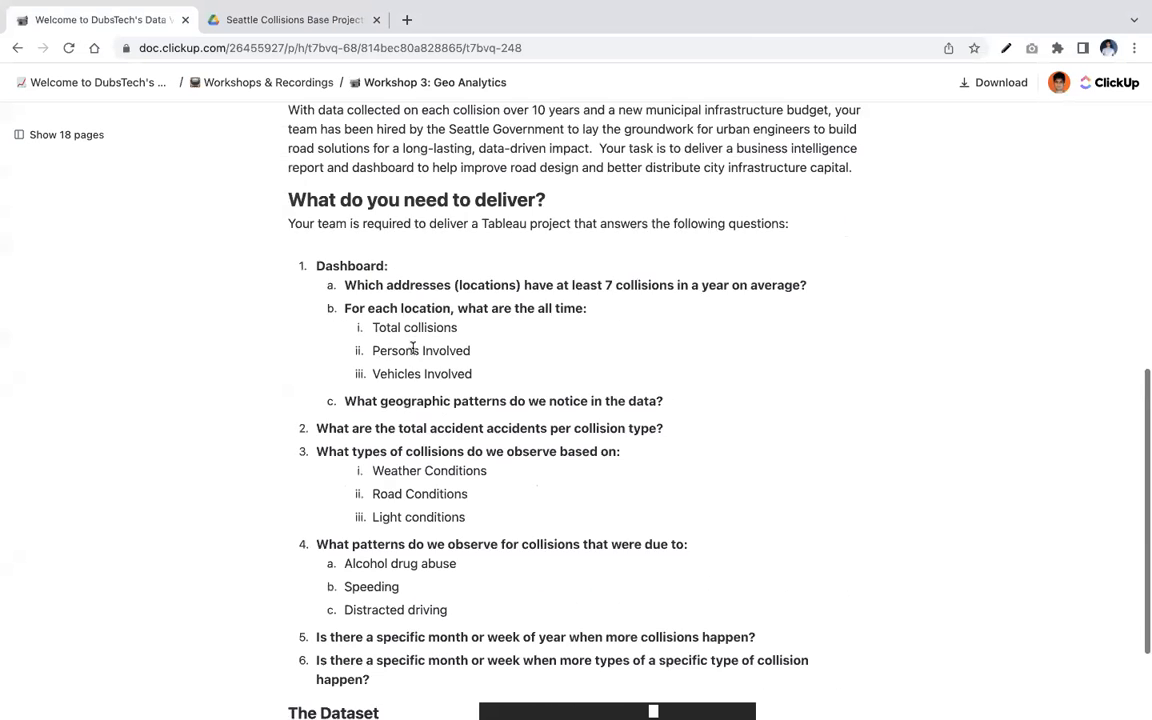
scroll(414, 332, "down", 2)
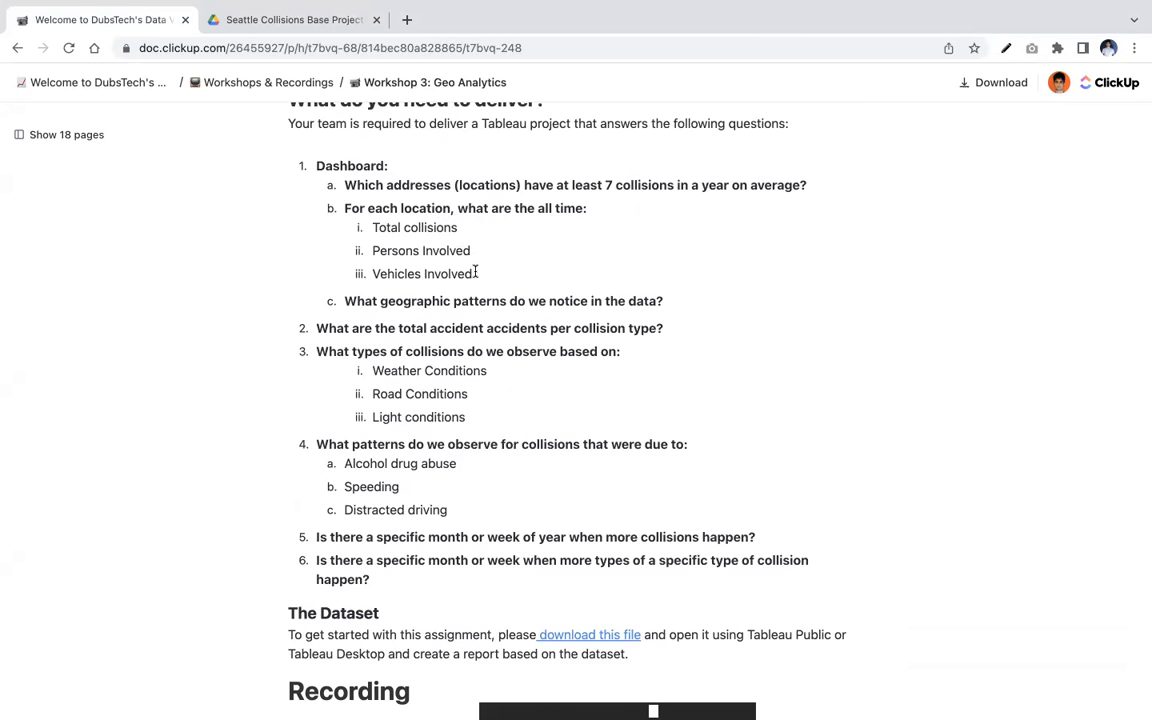
key("ctrl+Left")
key("ctrl+Left")
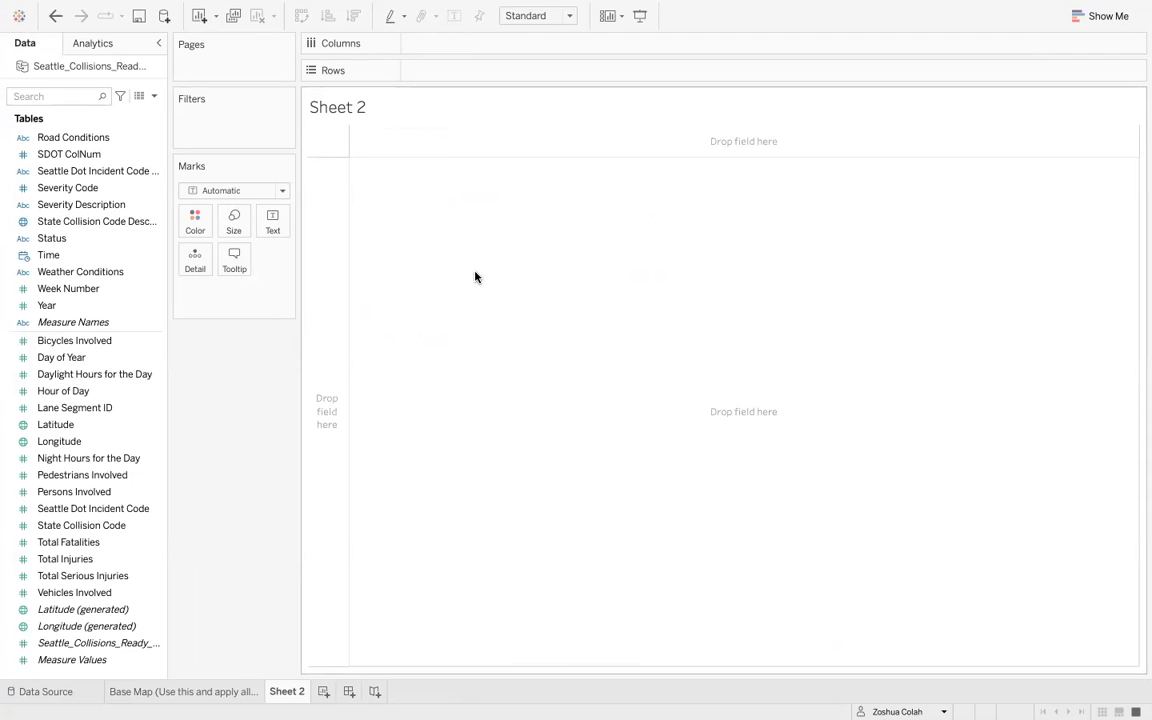
- Search for the Address field and place it on Rows, adding all of its members
left_click(46, 96)
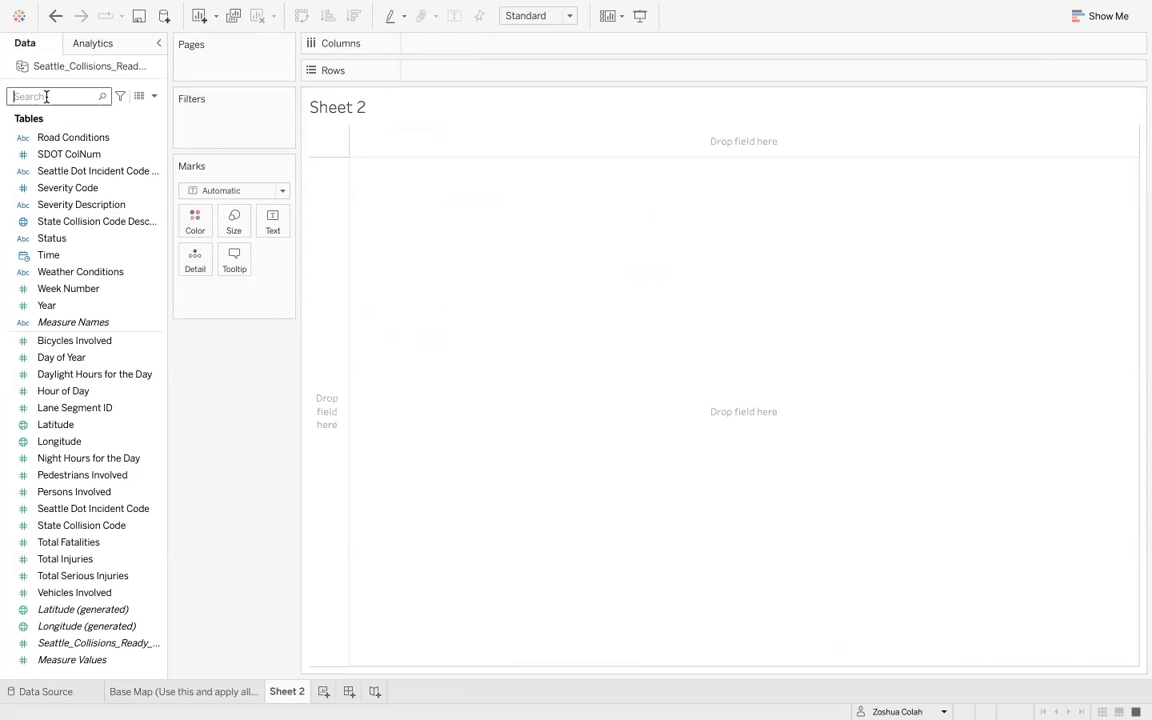
type("addres")
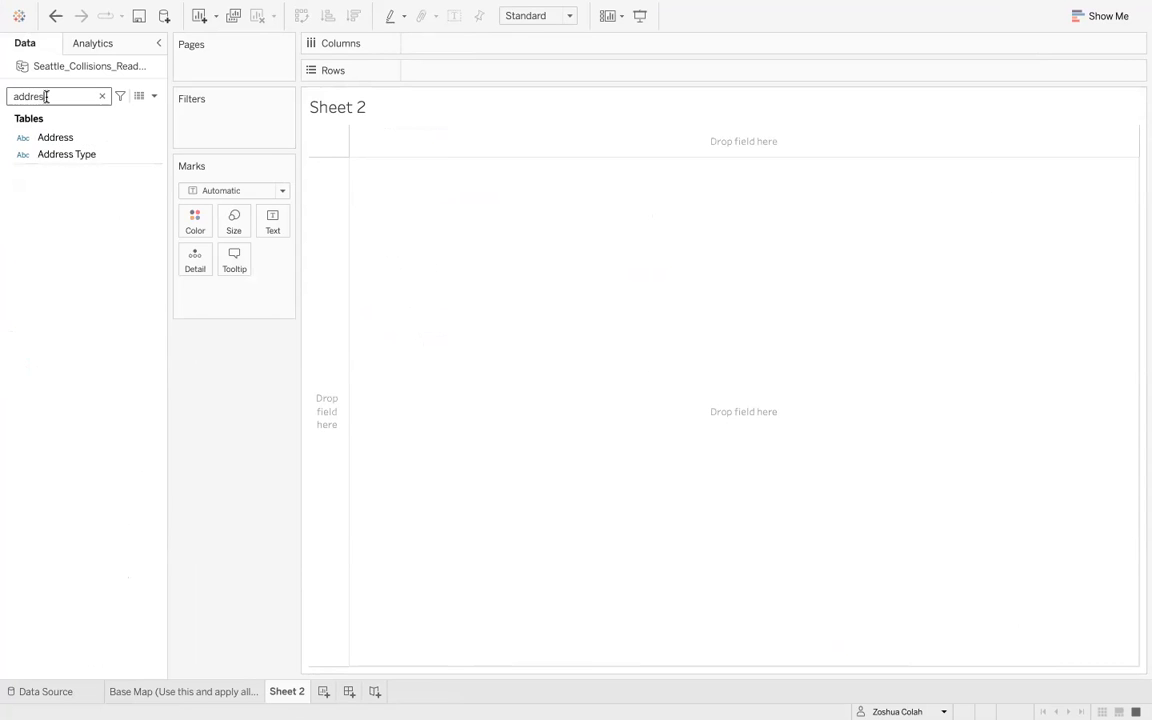
left_click(59, 137)
left_click(85, 138)
left_click_drag(85, 138, 458, 73)
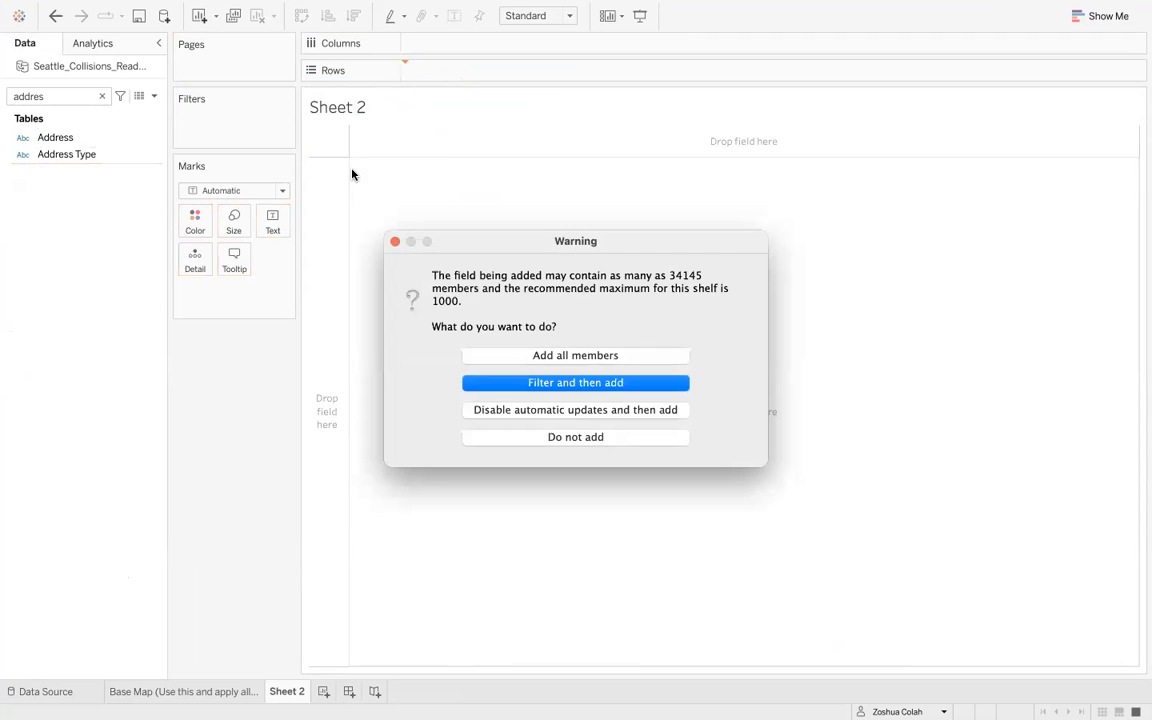
left_click(590, 362)
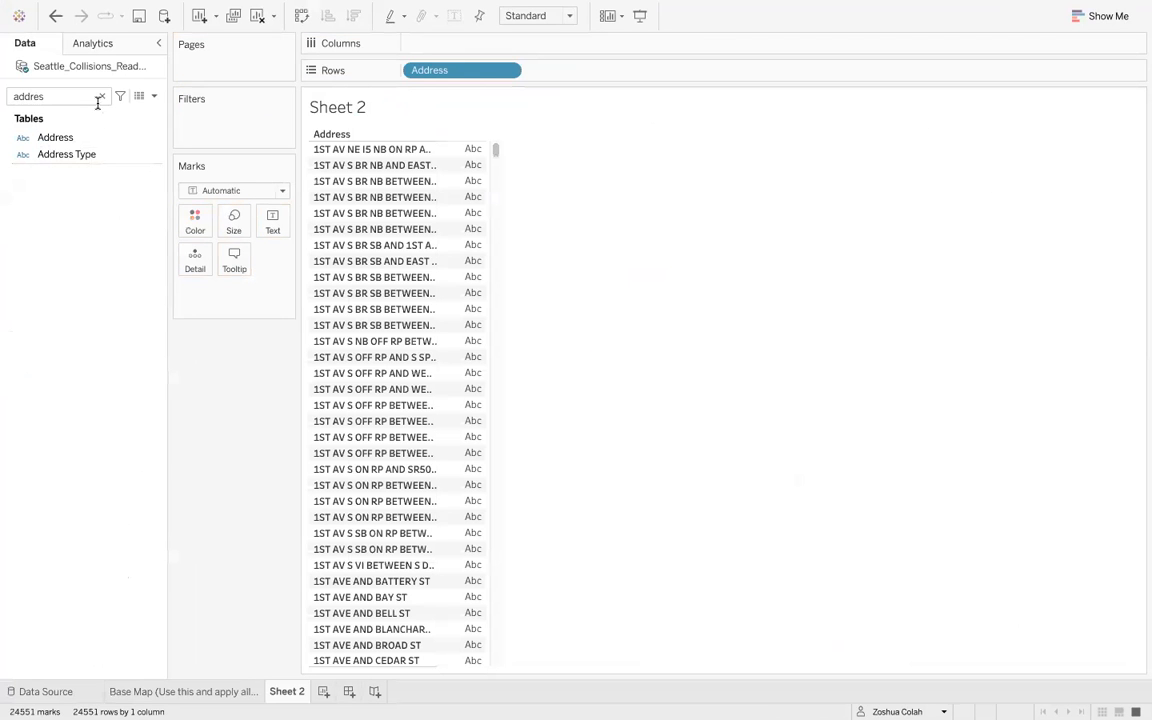
- Search the data pane for a total collisions field
left_click(101, 96)
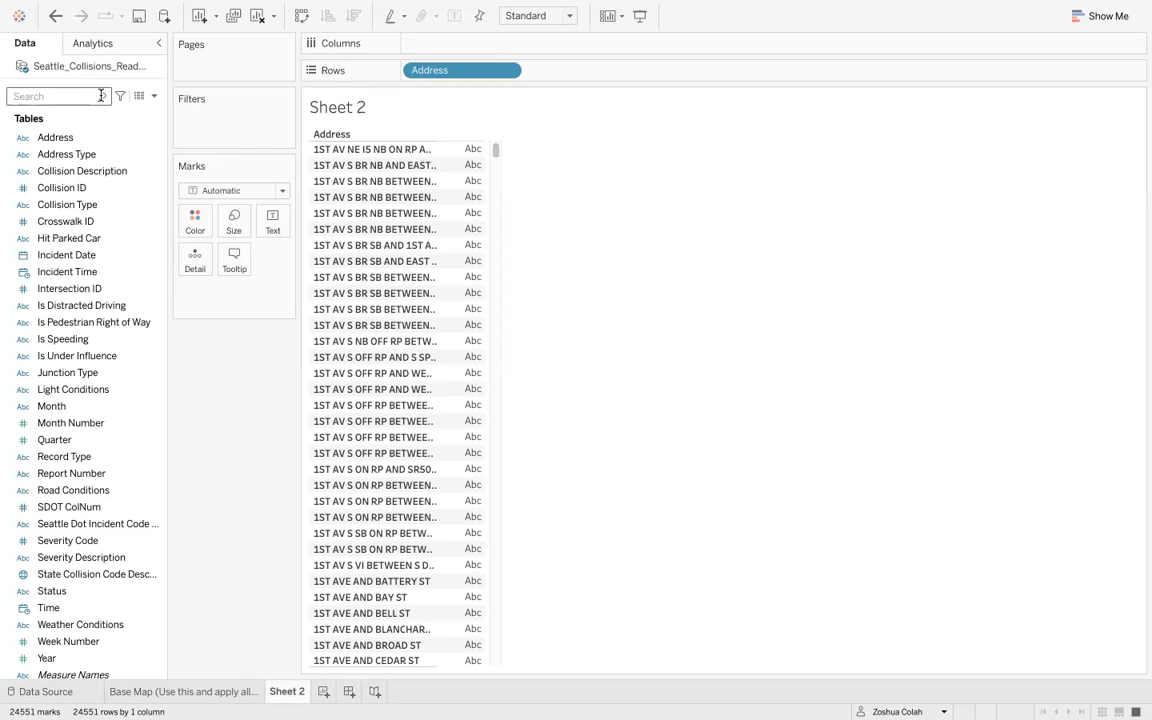
type("total")
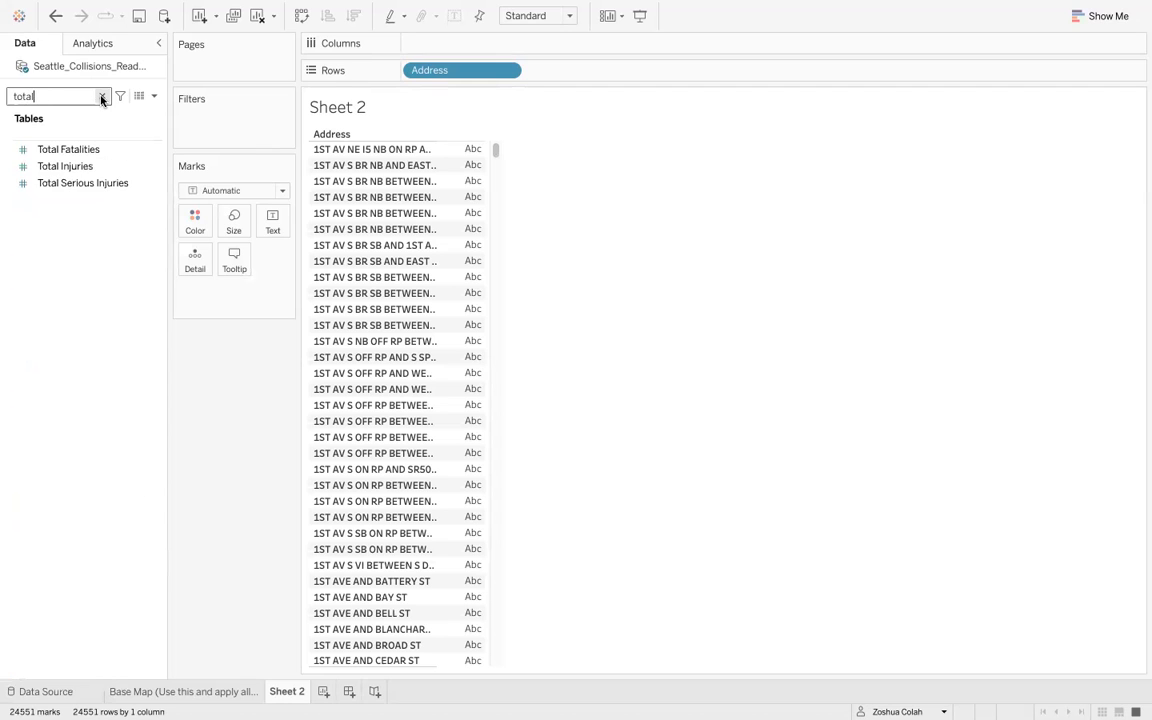
type(" collisions")
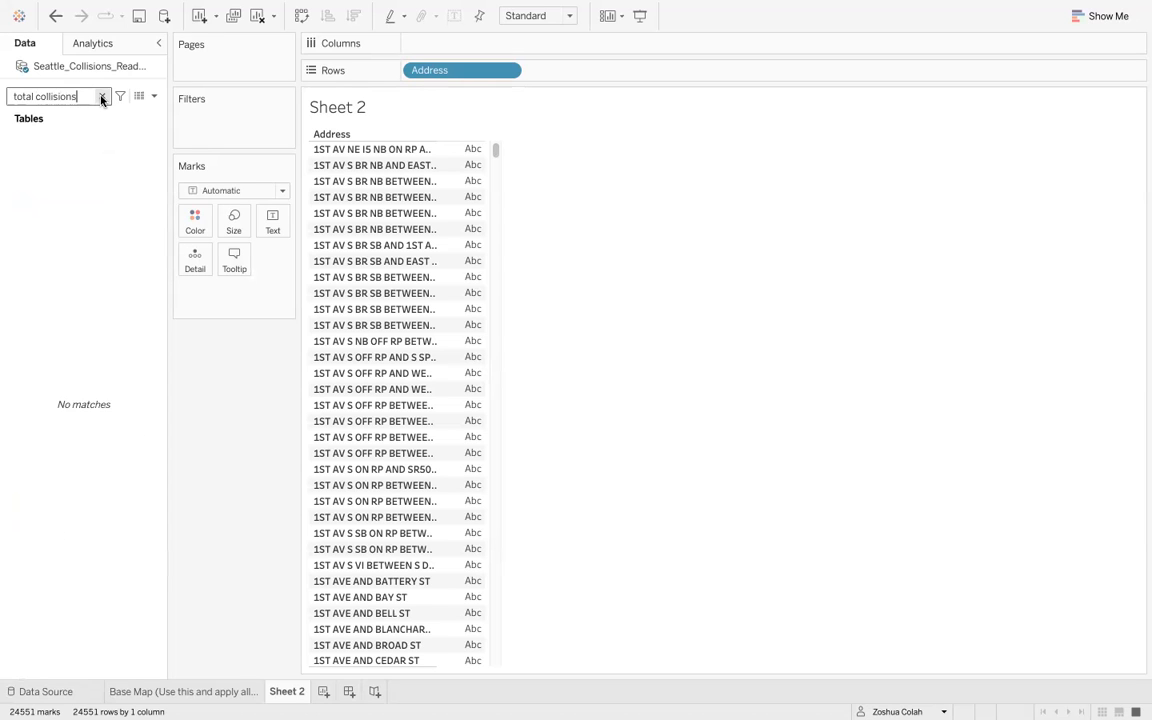
left_click(101, 97)
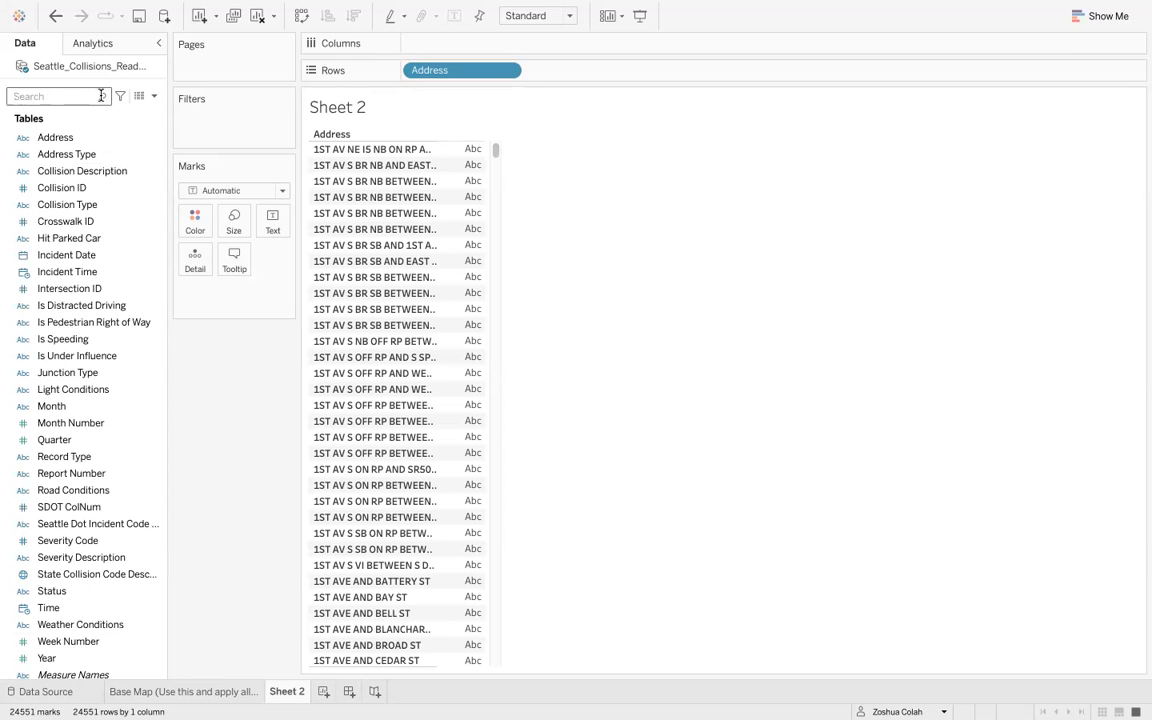
- Create a calculated field named Total Collisions defined as COUNTD([Collision ID])
left_click(154, 97)
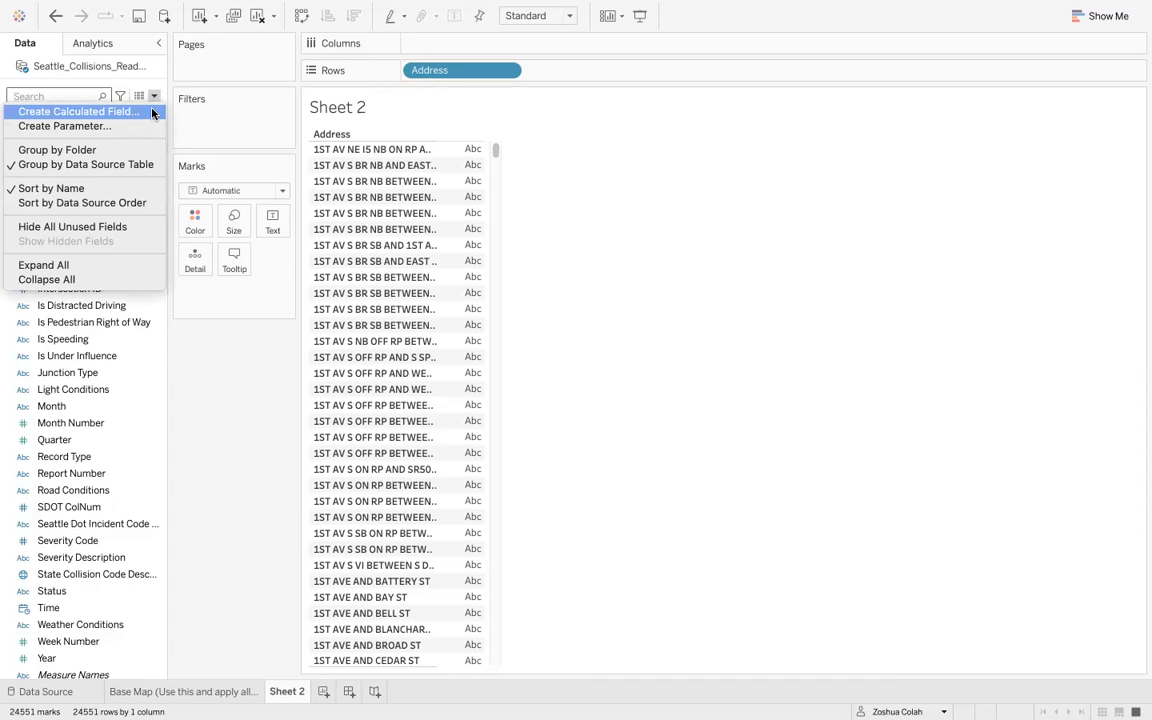
left_click(152, 112)
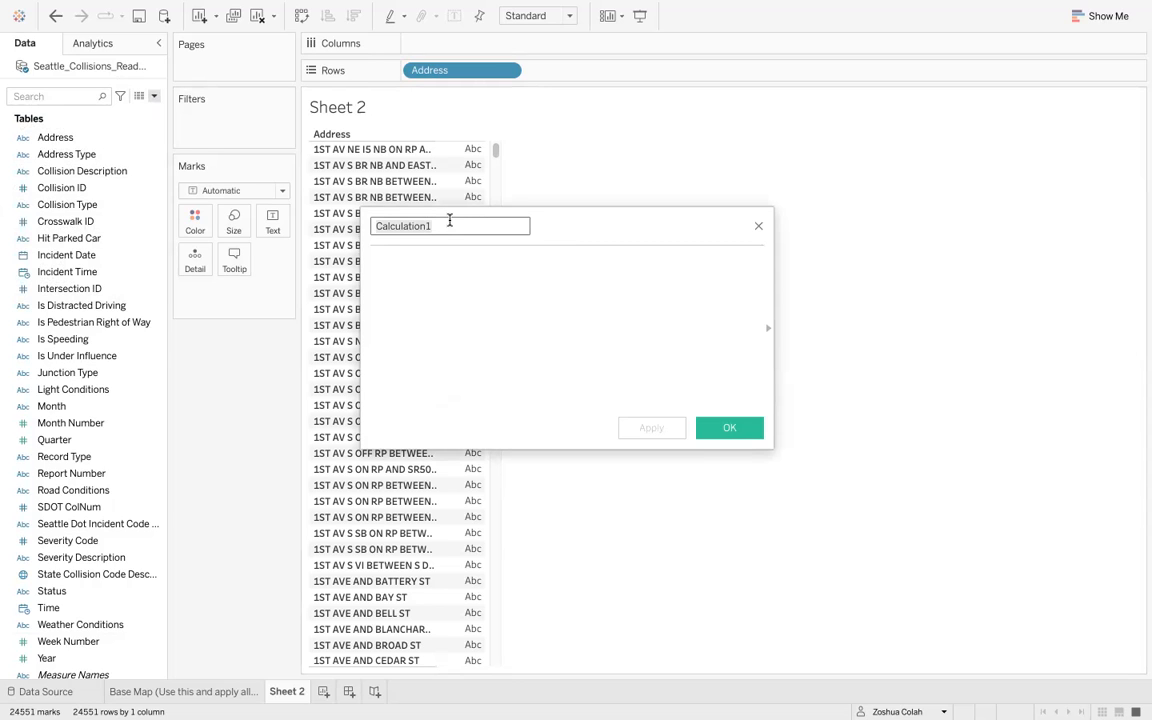
type("Total Coll")
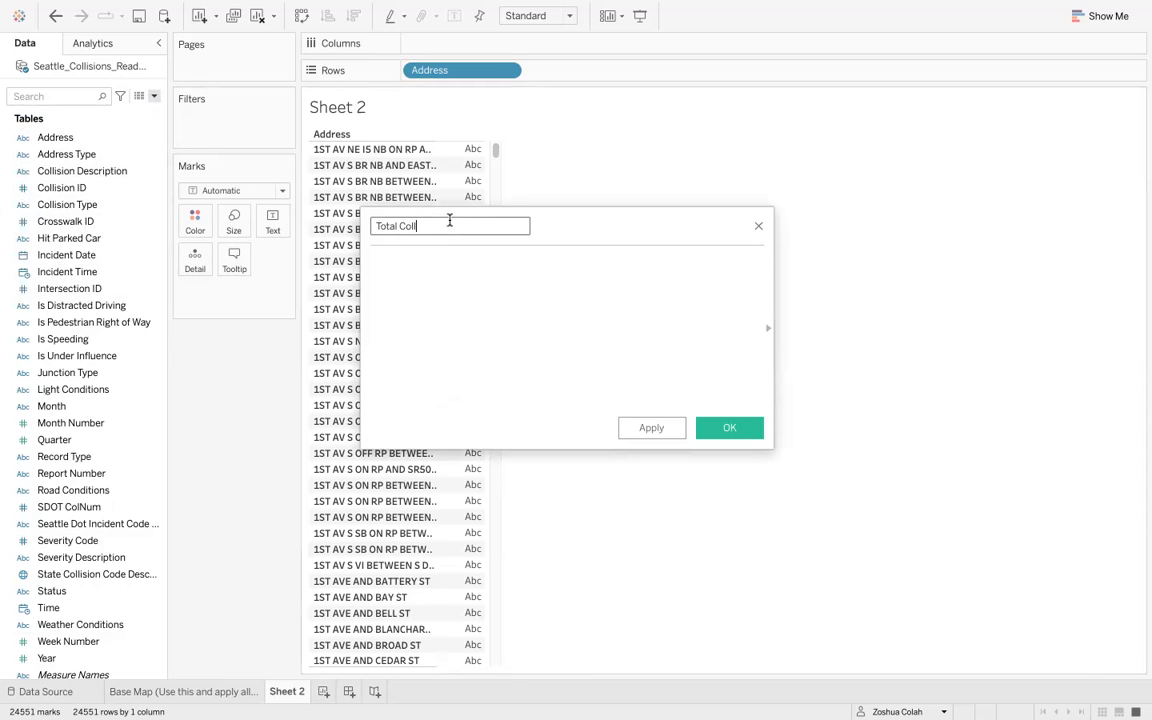
type("isions")
key("Tab")
type("count")
double_click(461, 293)
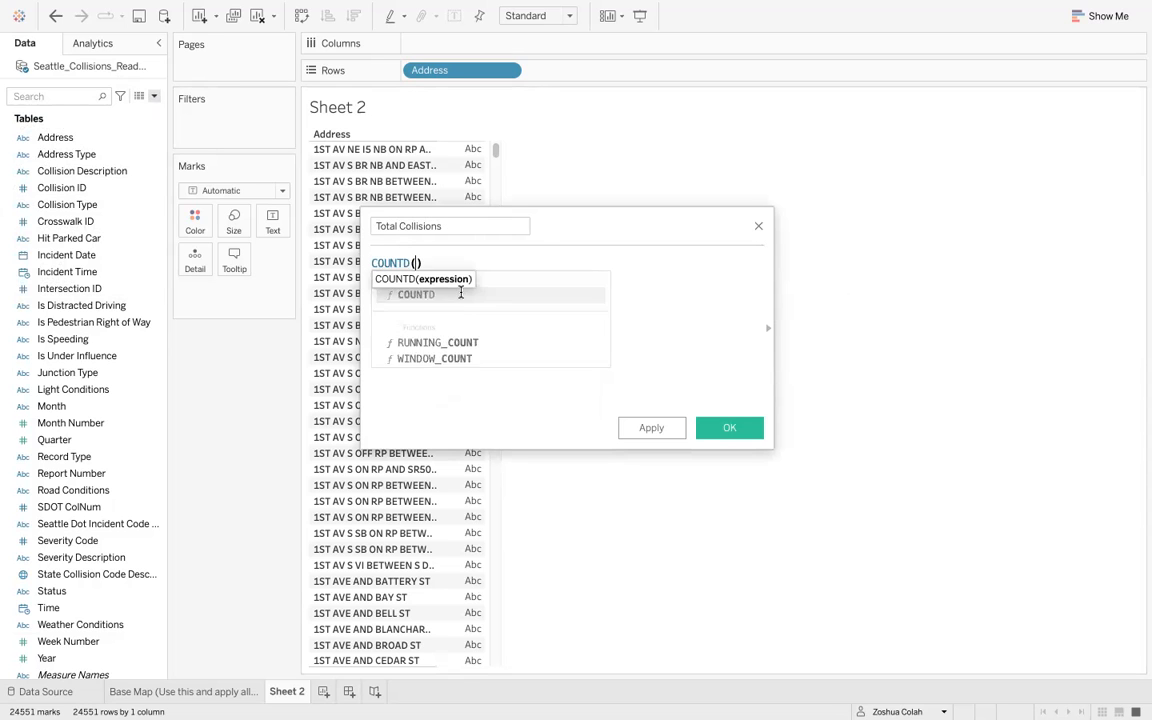
type("coll")
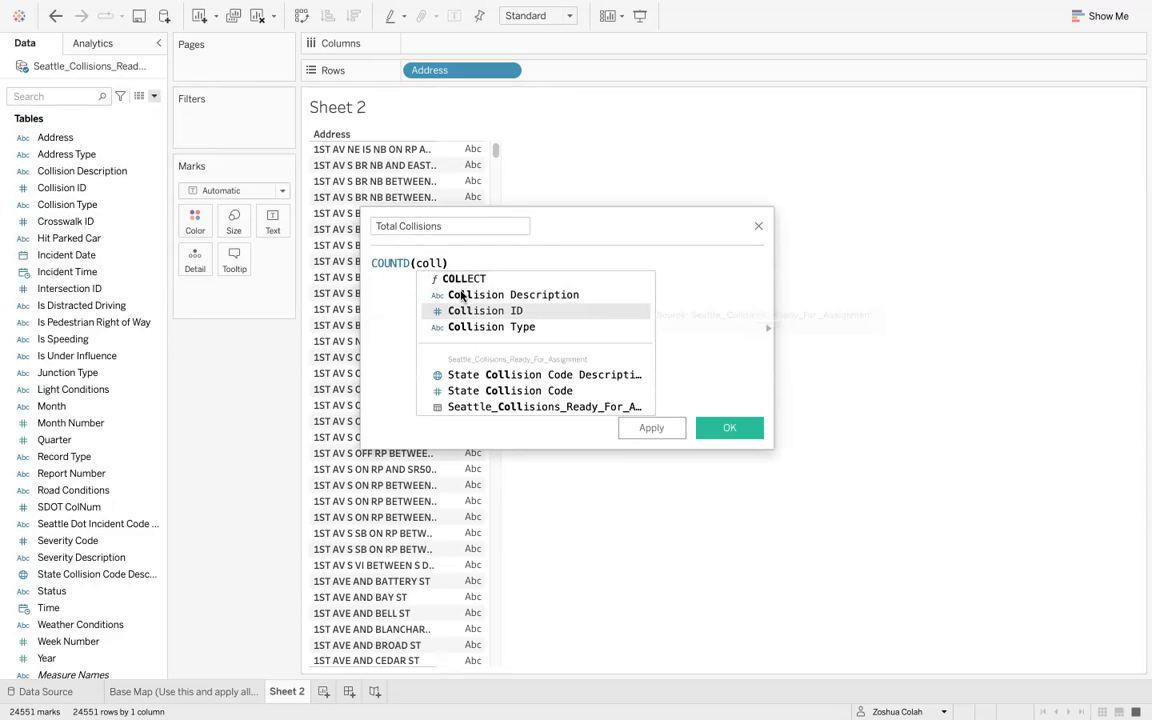
key("Return")
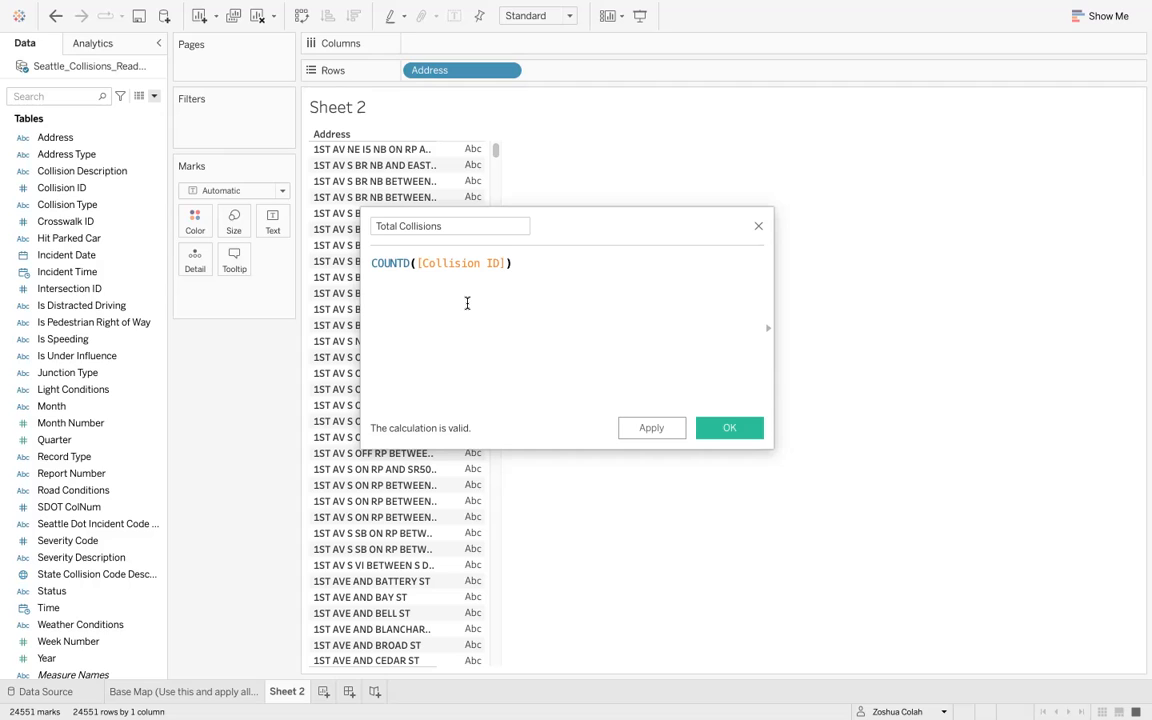
left_click(407, 262)
left_click(728, 429)
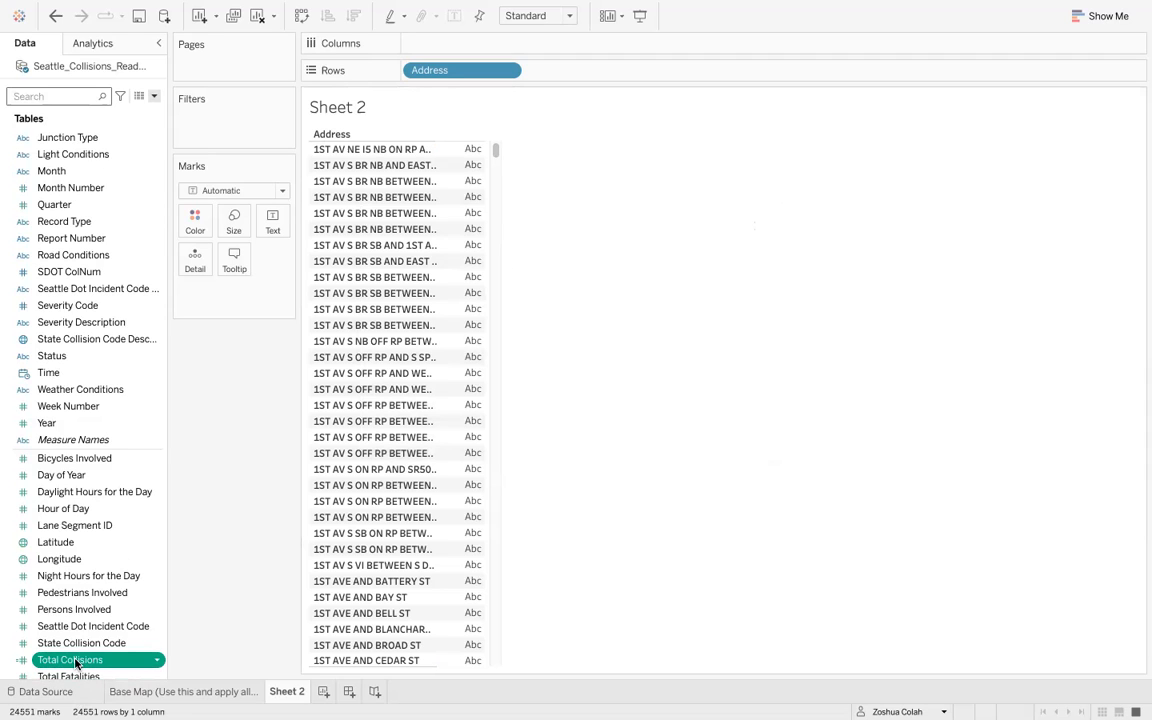
- Add Total Collisions to the address table and sort the addresses in descending order
left_click_drag(98, 662, 465, 426)
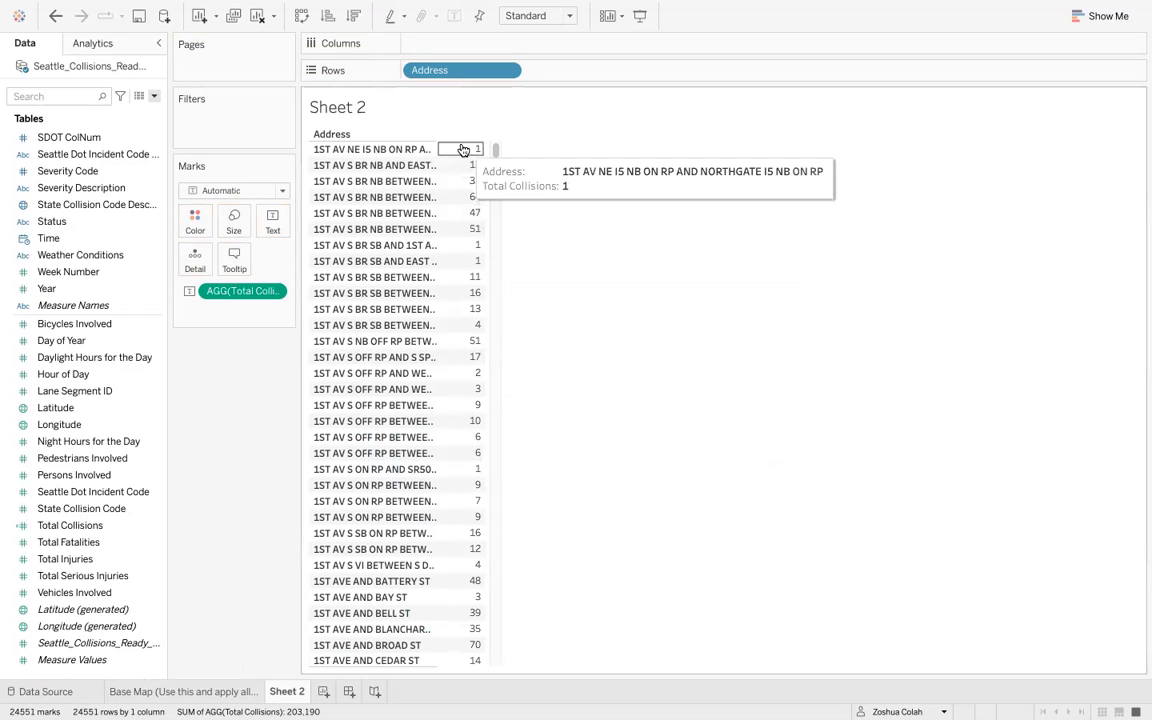
left_click(354, 17)
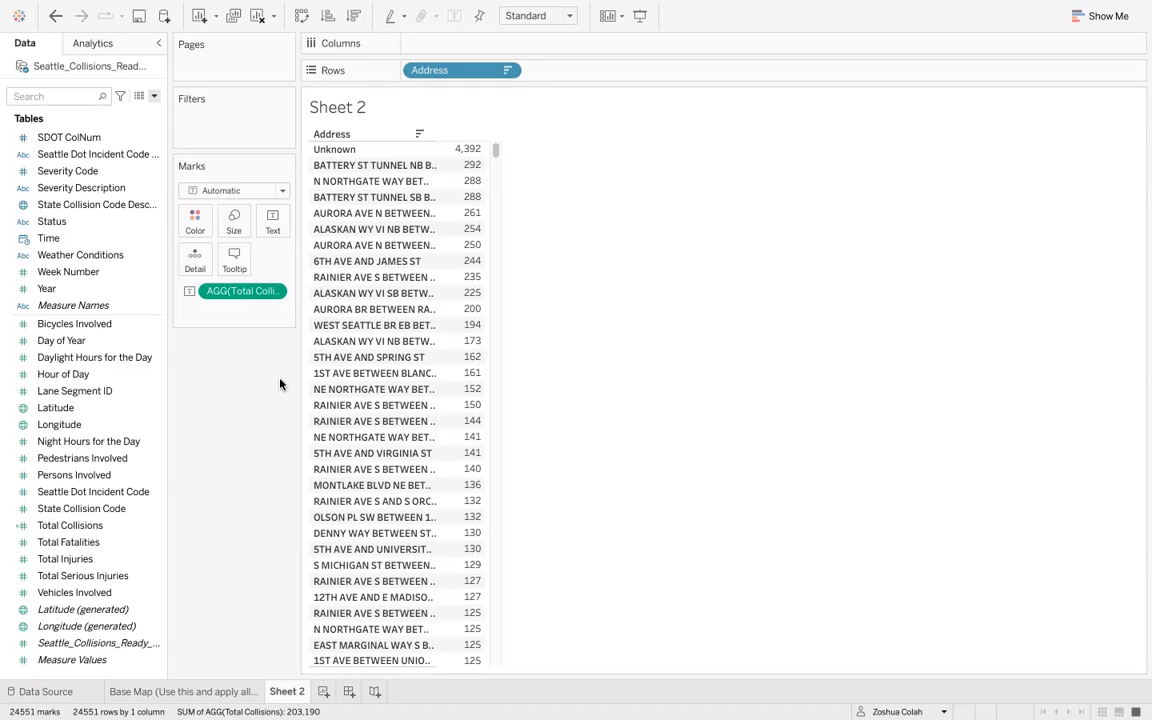
- Exclude the Unknown address from the table
right_click(354, 153)
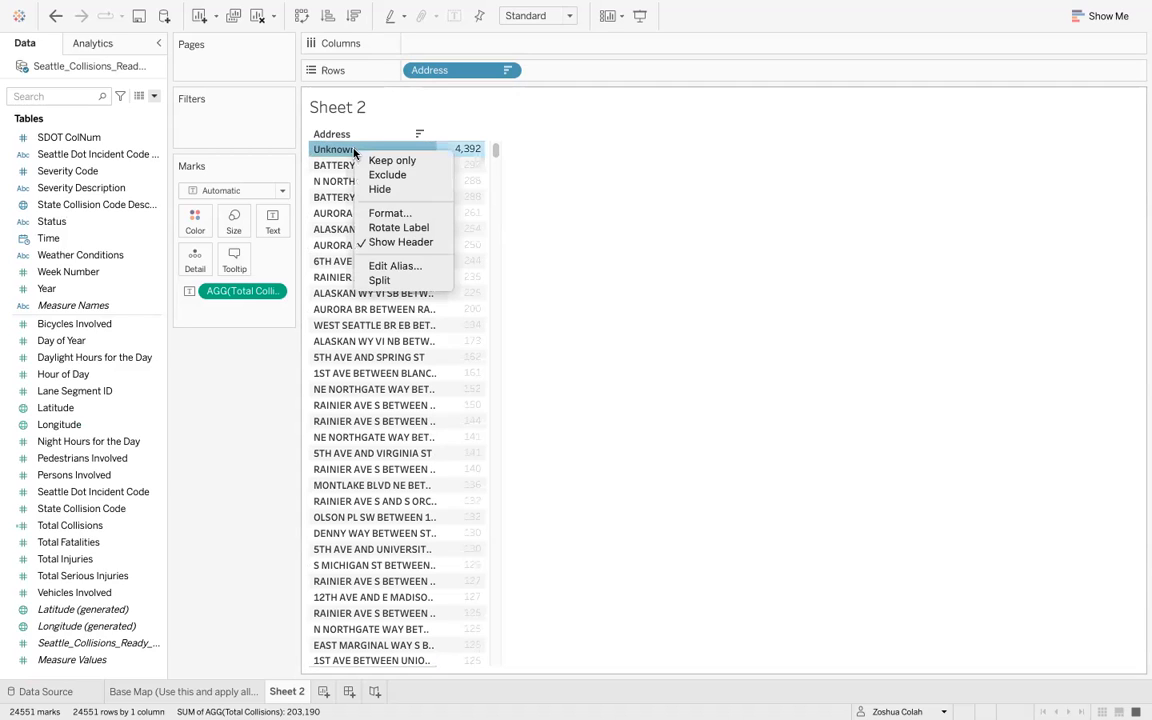
left_click(373, 175)
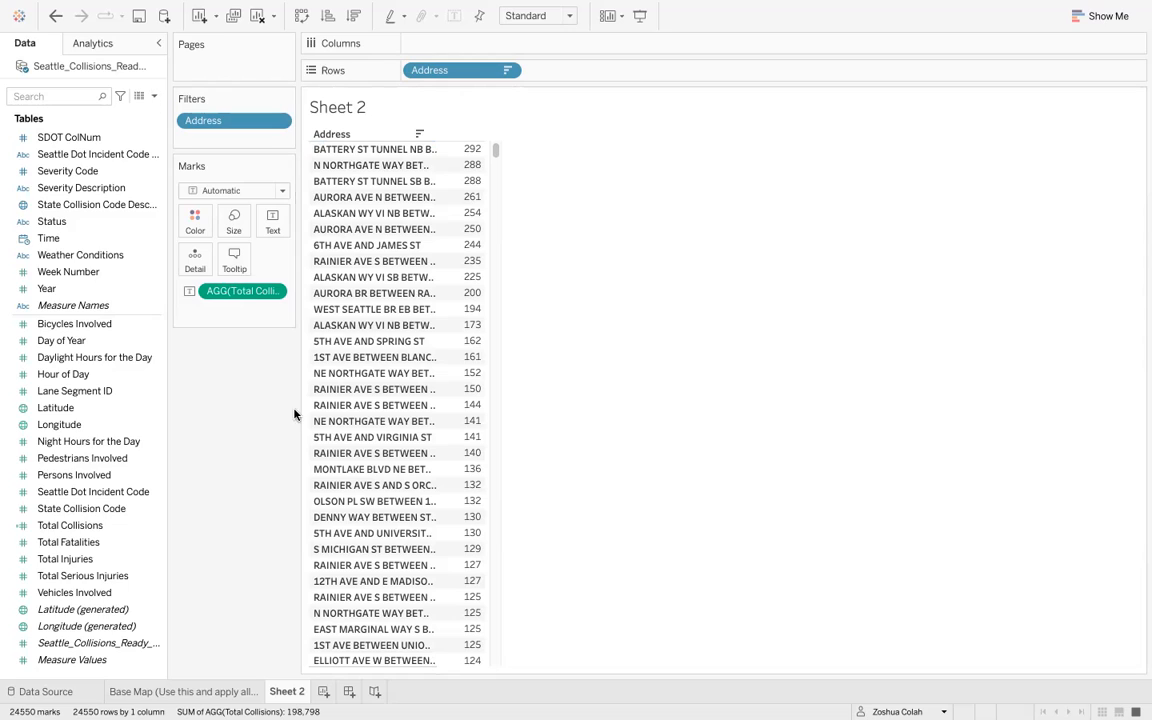
- Create a calculated field Avg. Collisions Per Year as [Total Collisions]/15 and add it to the table
left_click(154, 97)
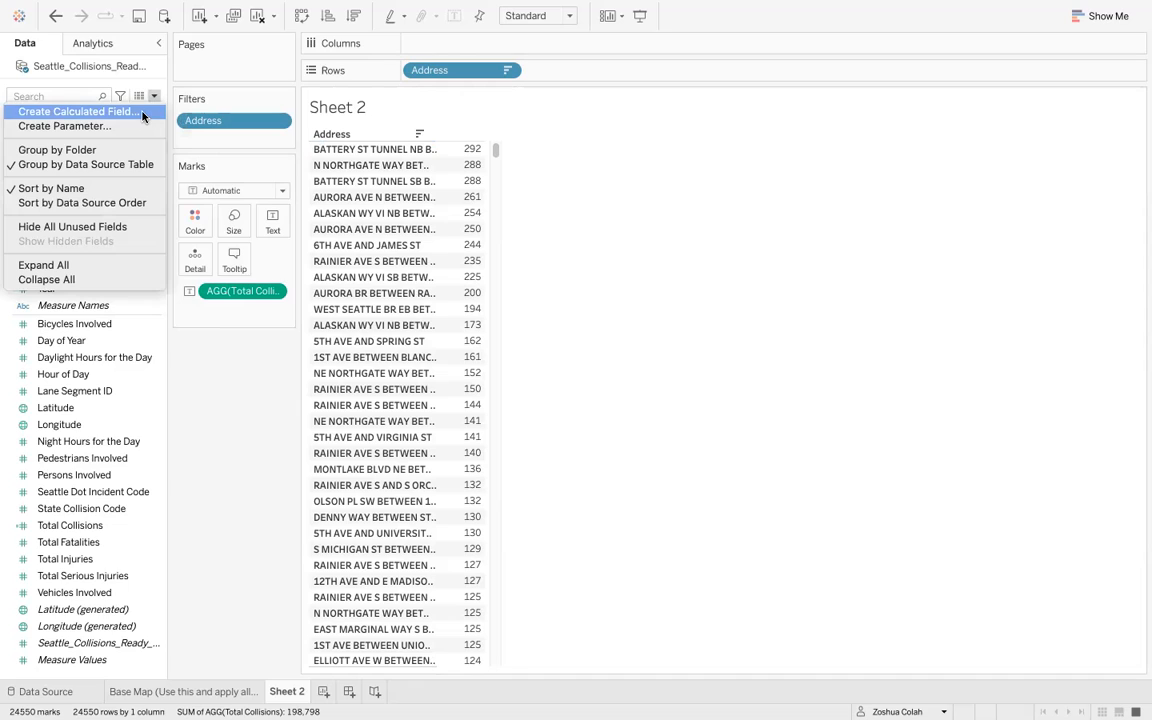
left_click(142, 115)
type("Avg. ")
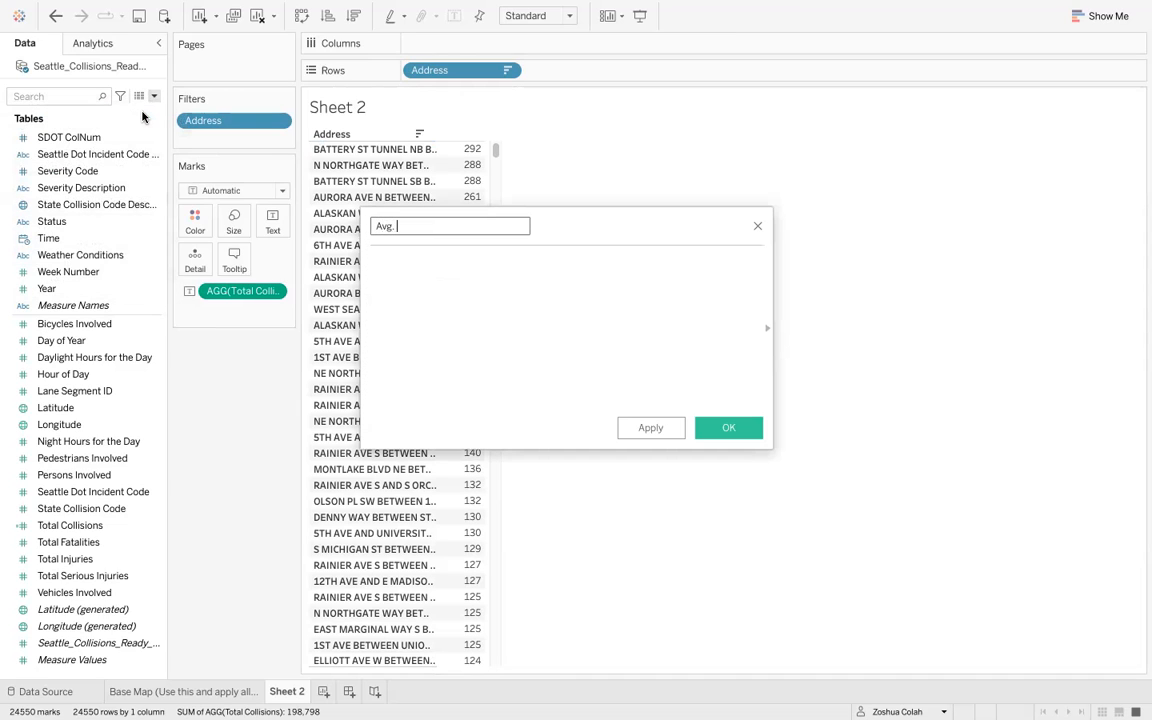
type("Yearly Coll")
type("isions")
left_click(394, 226)
key("shift+End")
type("Collisions Per Year")
left_click(584, 344)
type("tot")
key("Down")
key("Return")
type("/15")
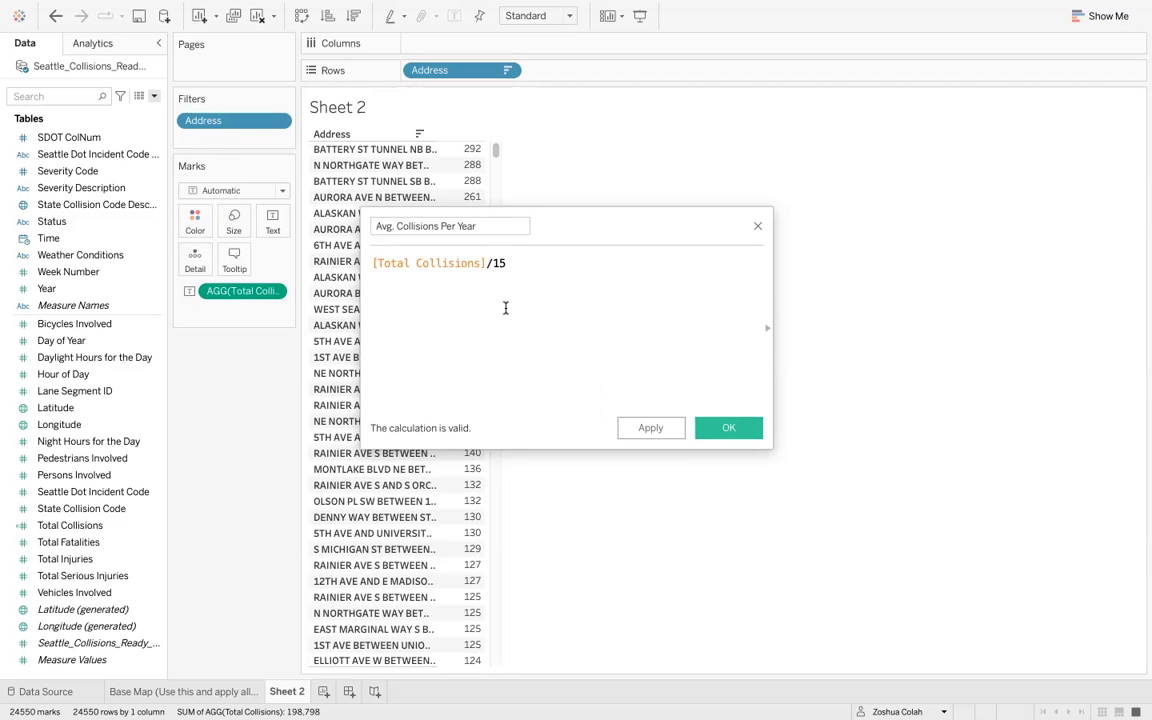
left_click(729, 428)
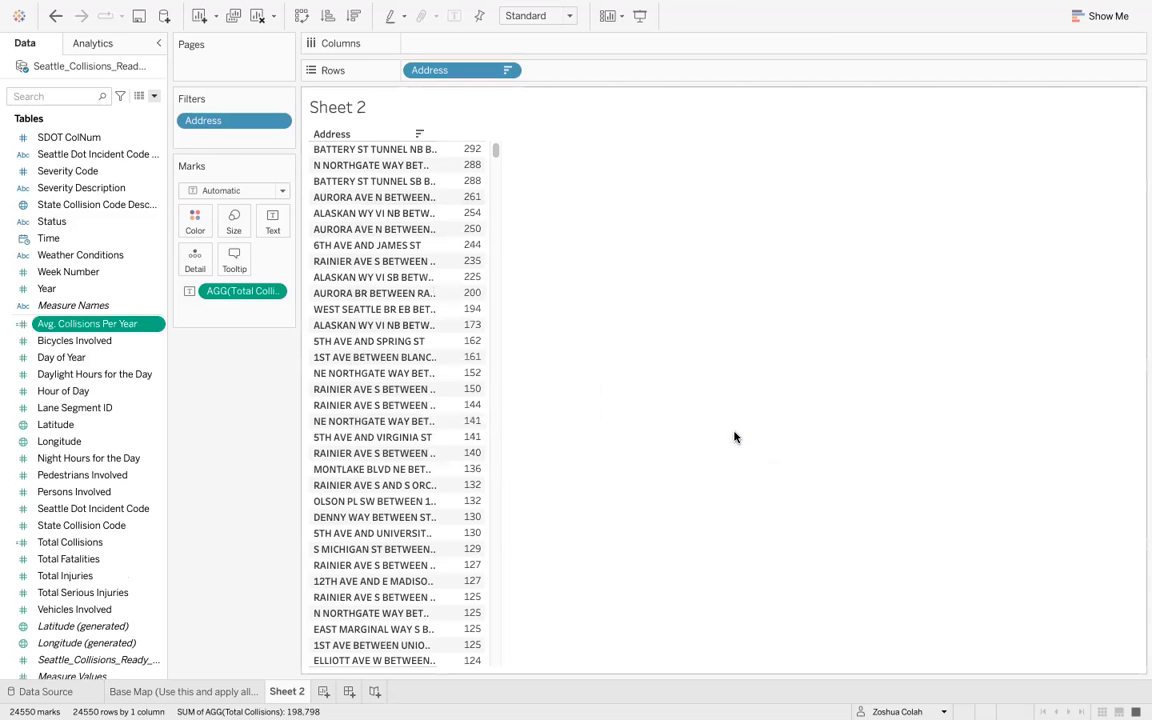
left_click_drag(80, 330, 476, 314)
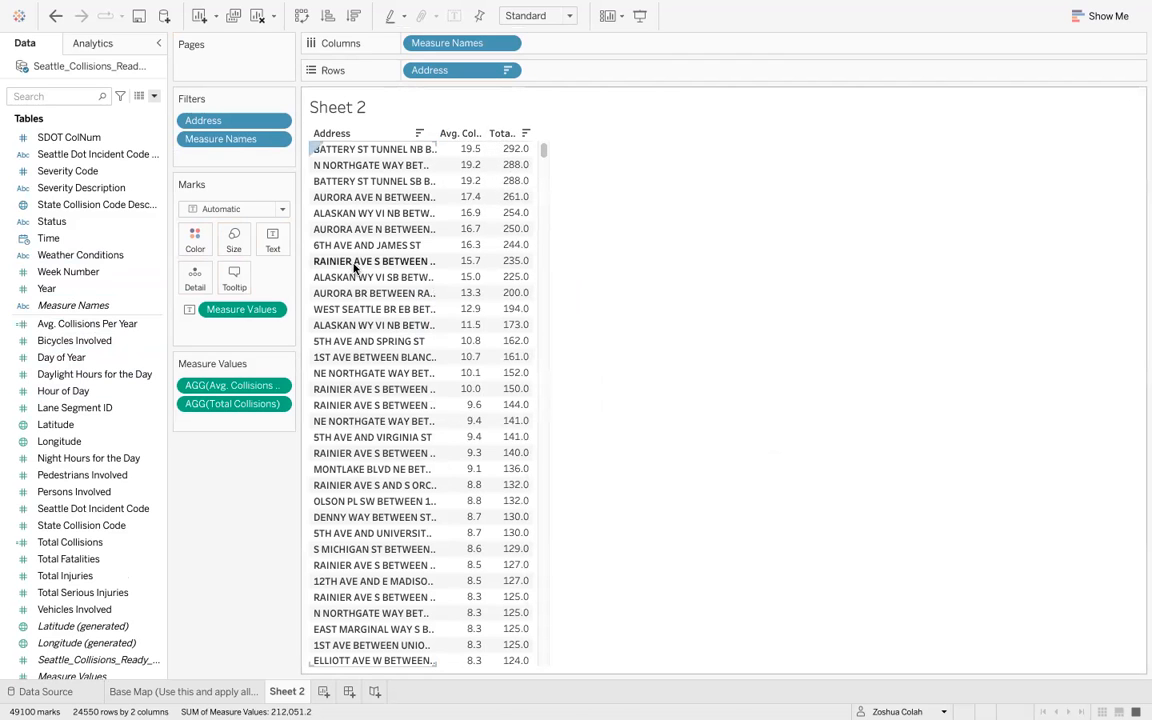
- Switch to the assignment page to review the per-location metrics required, then return to the workbook
key("ctrl+Right")
key("ctrl+Right")
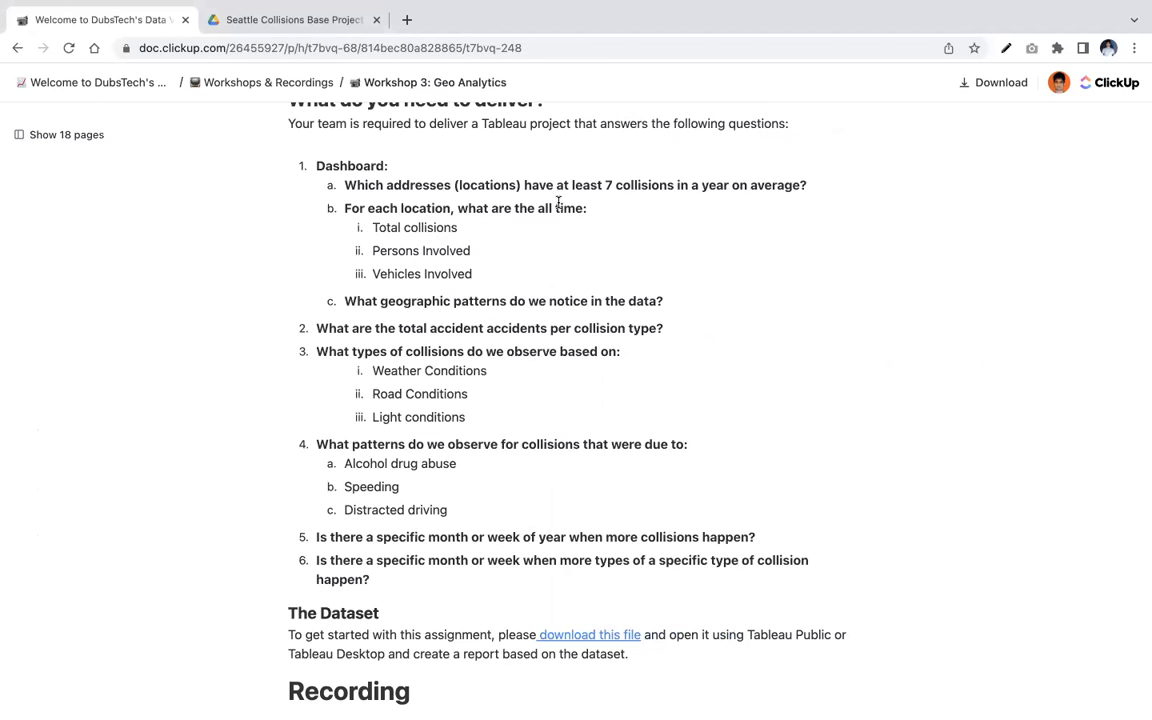
left_click_drag(379, 250, 320, 270)
key("ctrl+Left")
key("ctrl+Left")
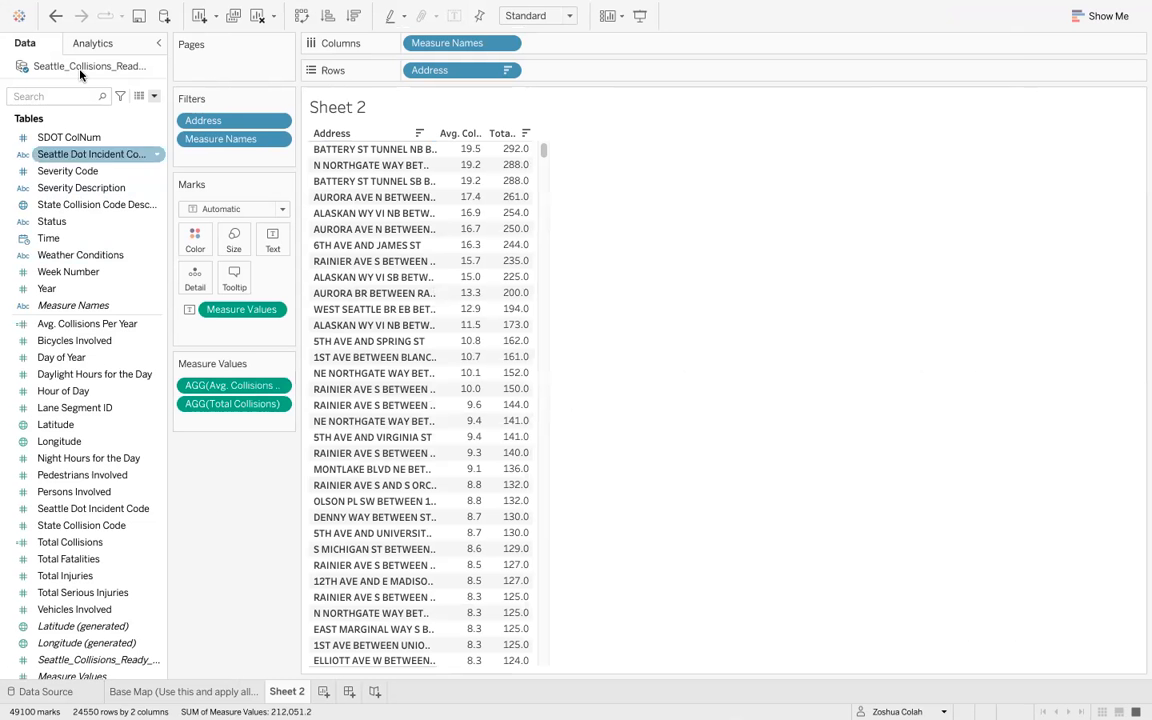
- Add Vehicles Involved and Persons Involved to the address table
type("vehi")
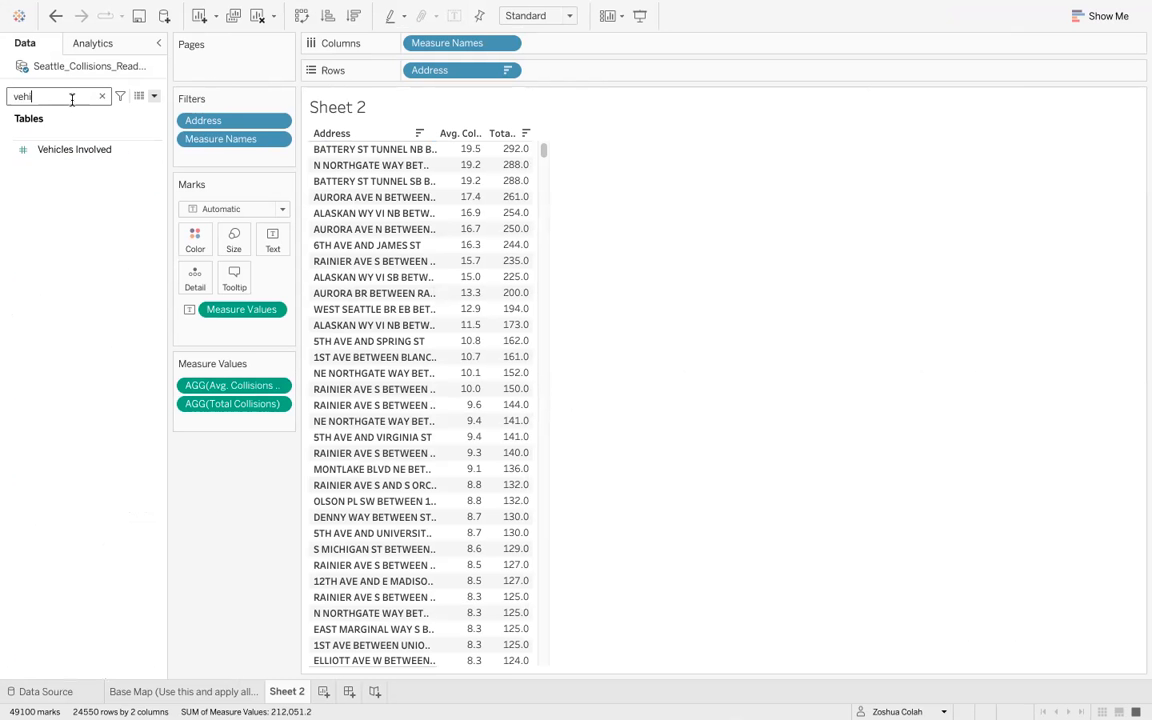
left_click_drag(75, 150, 491, 204)
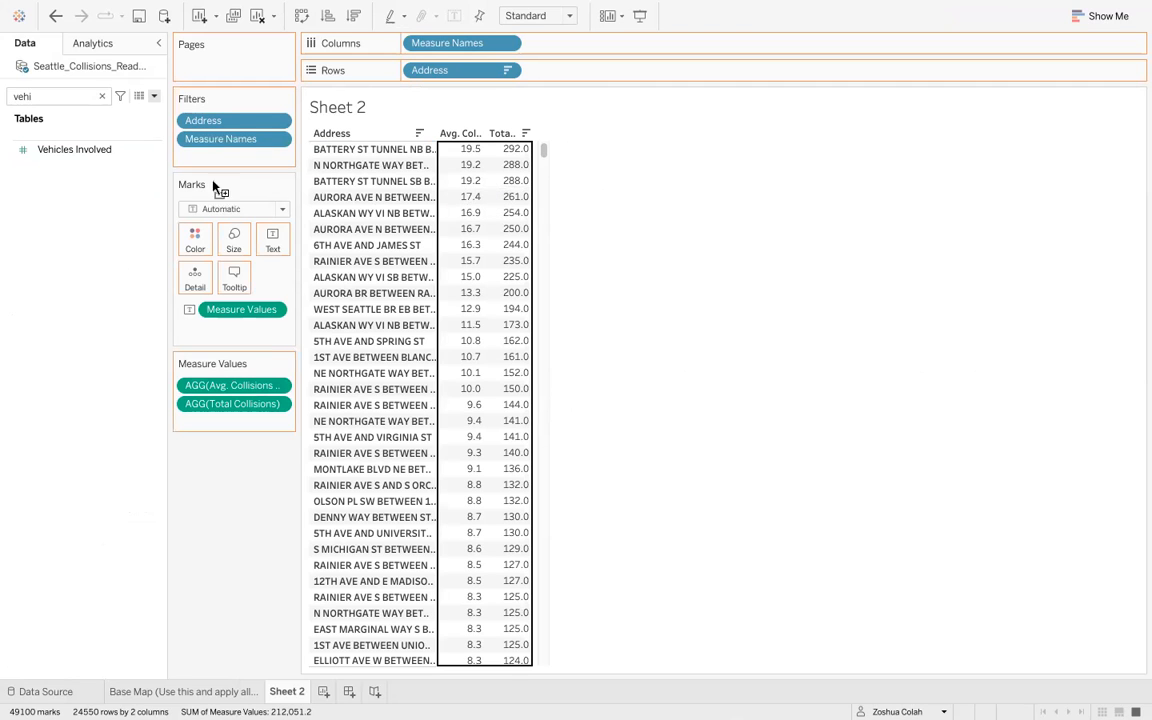
double_click(34, 95)
type("persons")
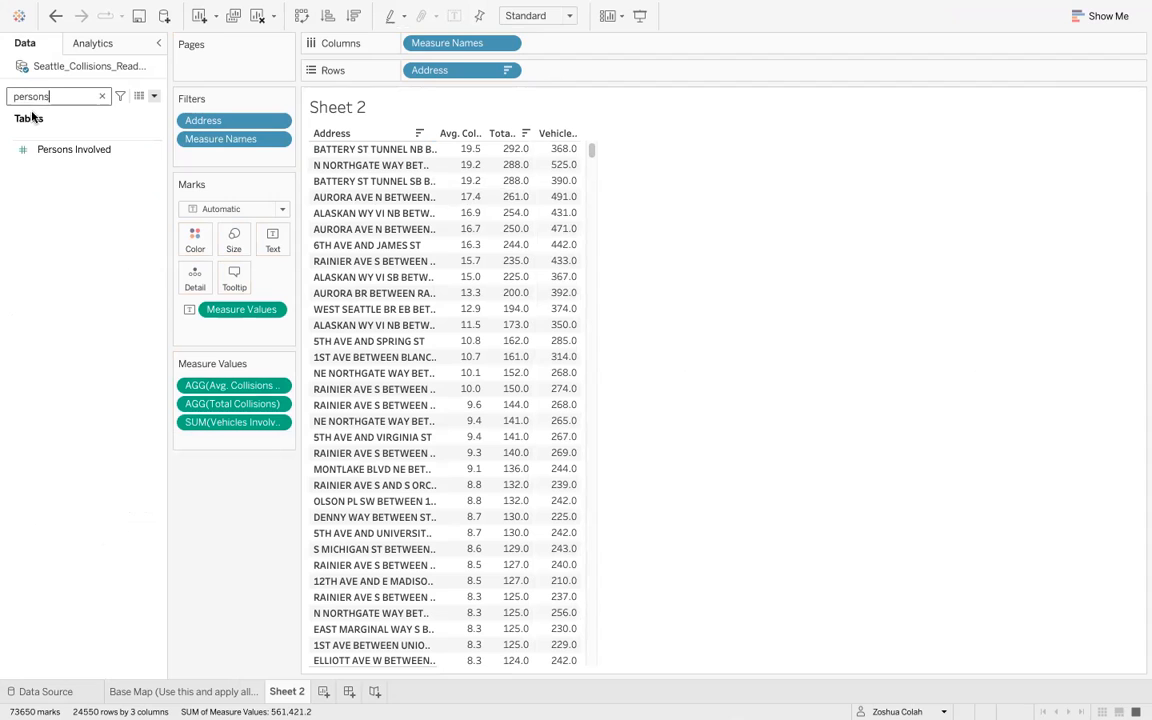
left_click_drag(40, 150, 497, 212)
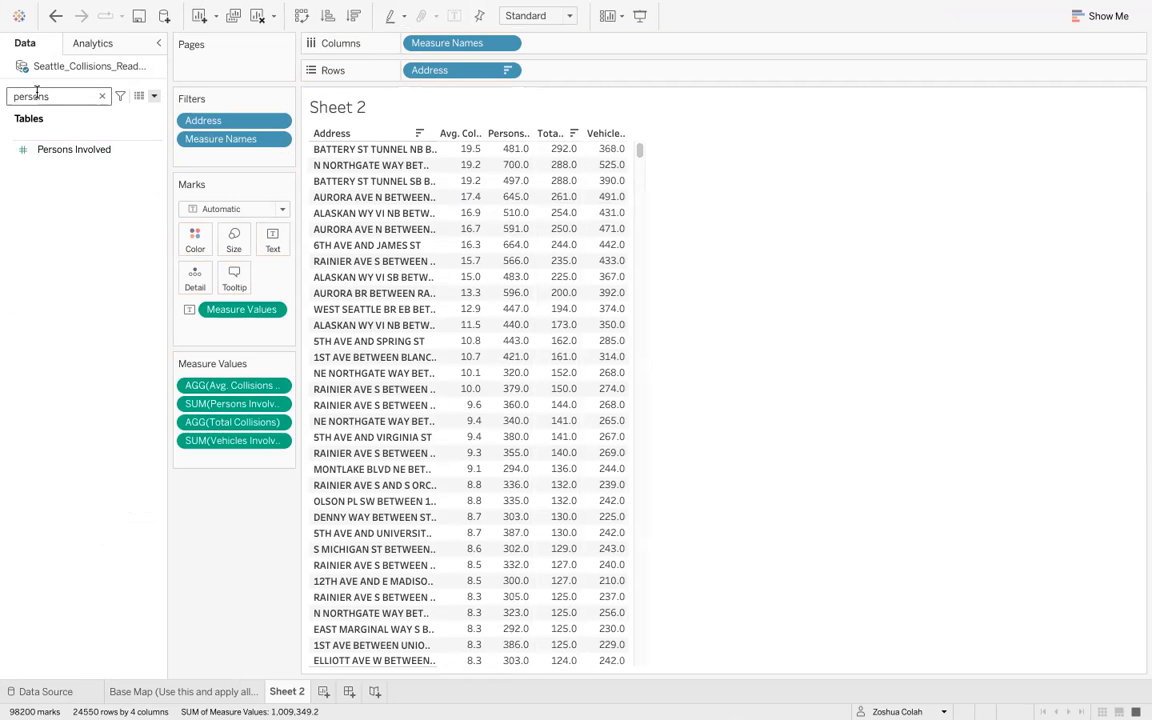
double_click(40, 95)
key("BackSpace")
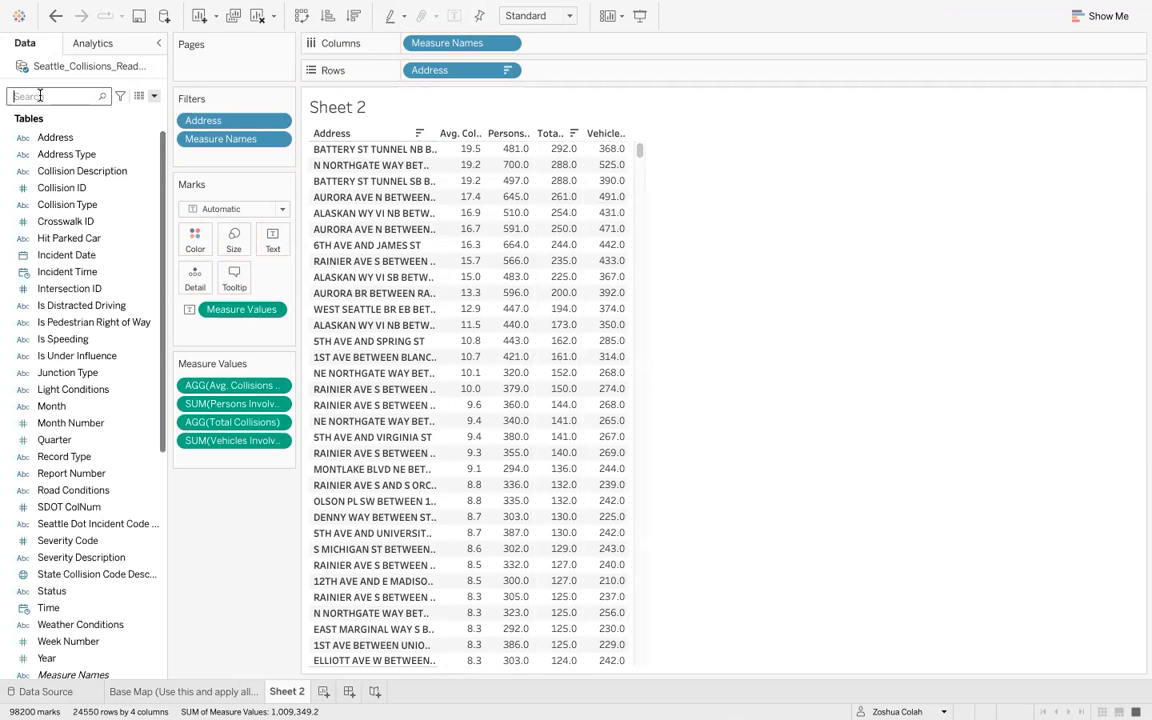
type("vehic")
left_click_drag(74, 149, 535, 162)
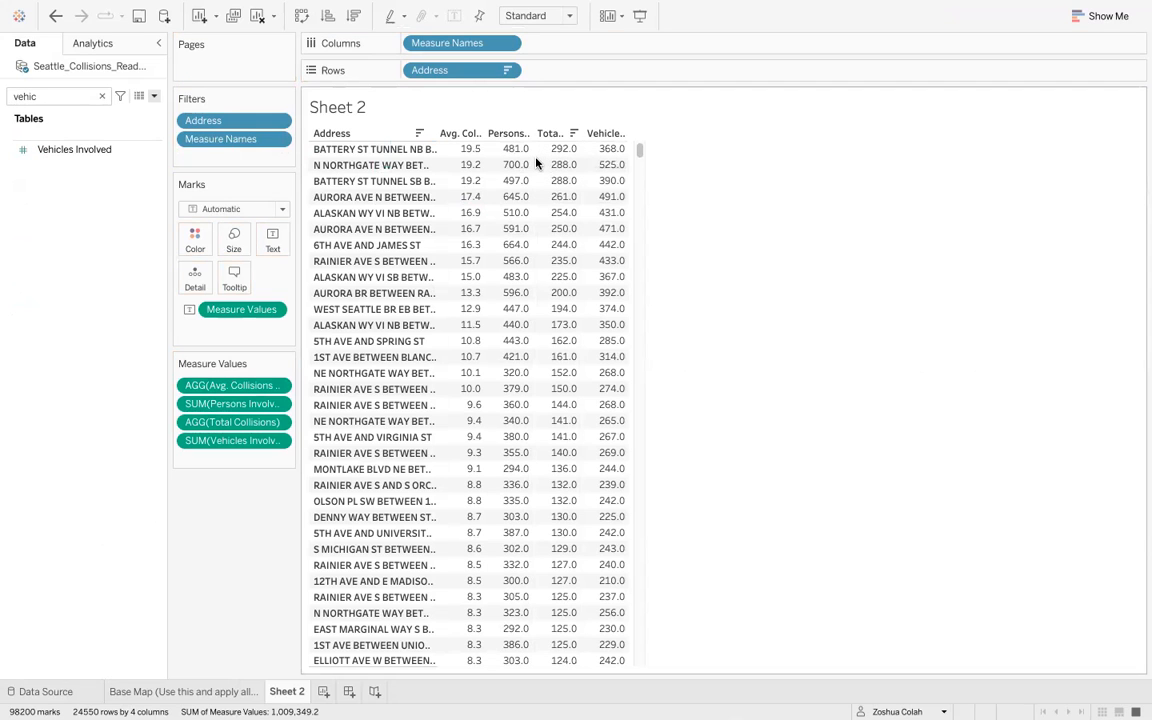
left_click(75, 150)
- Set the worksheet view fit to Fit Width
left_click(547, 18)
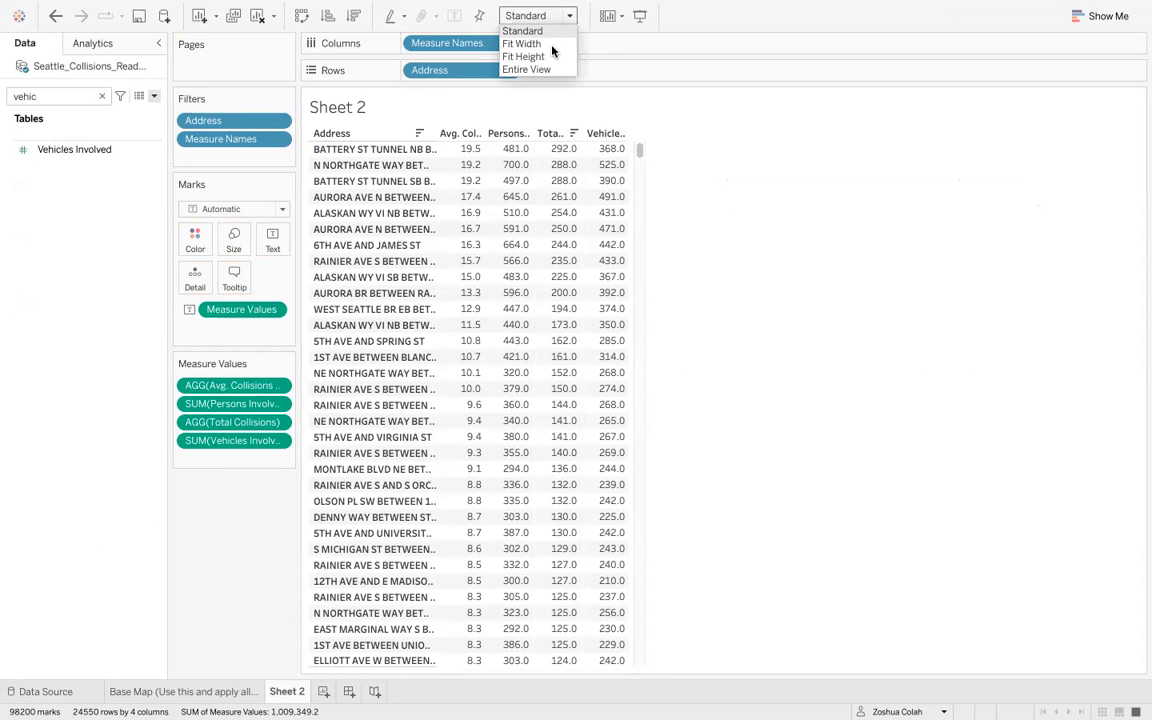
left_click(551, 70)
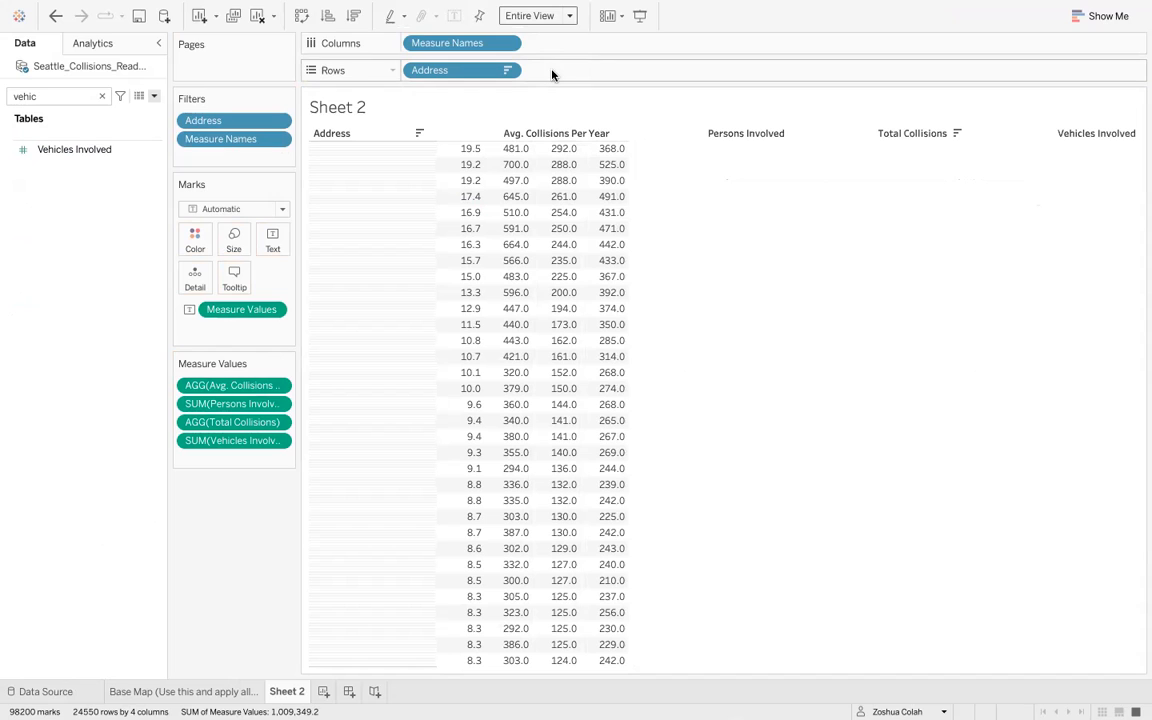
left_click(548, 16)
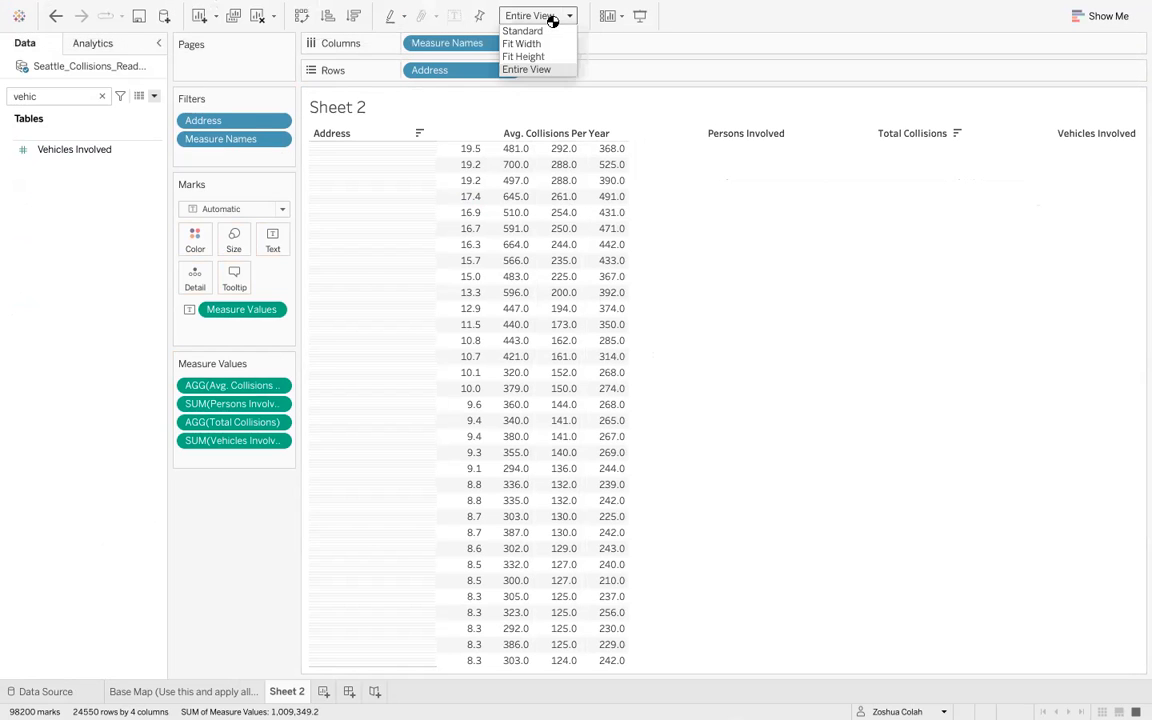
left_click(545, 43)
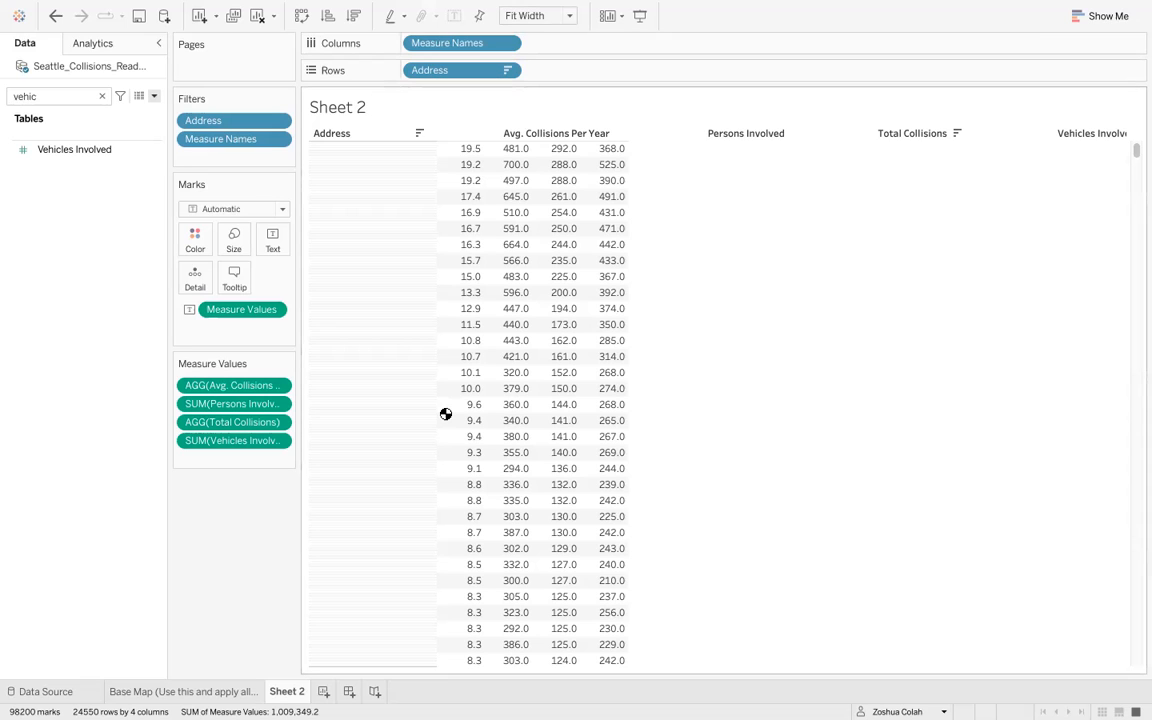
- Switch the worksheet view fit to Standard and back to Fit Width
left_click(542, 20)
left_click(530, 31)
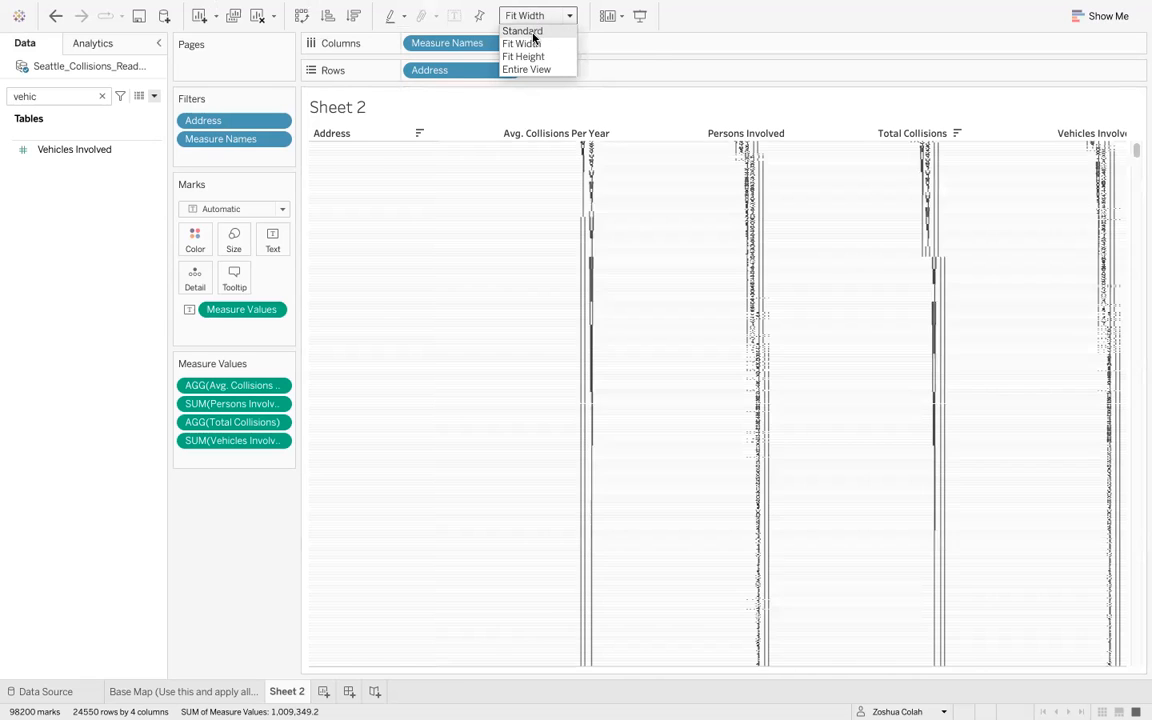
left_click(541, 15)
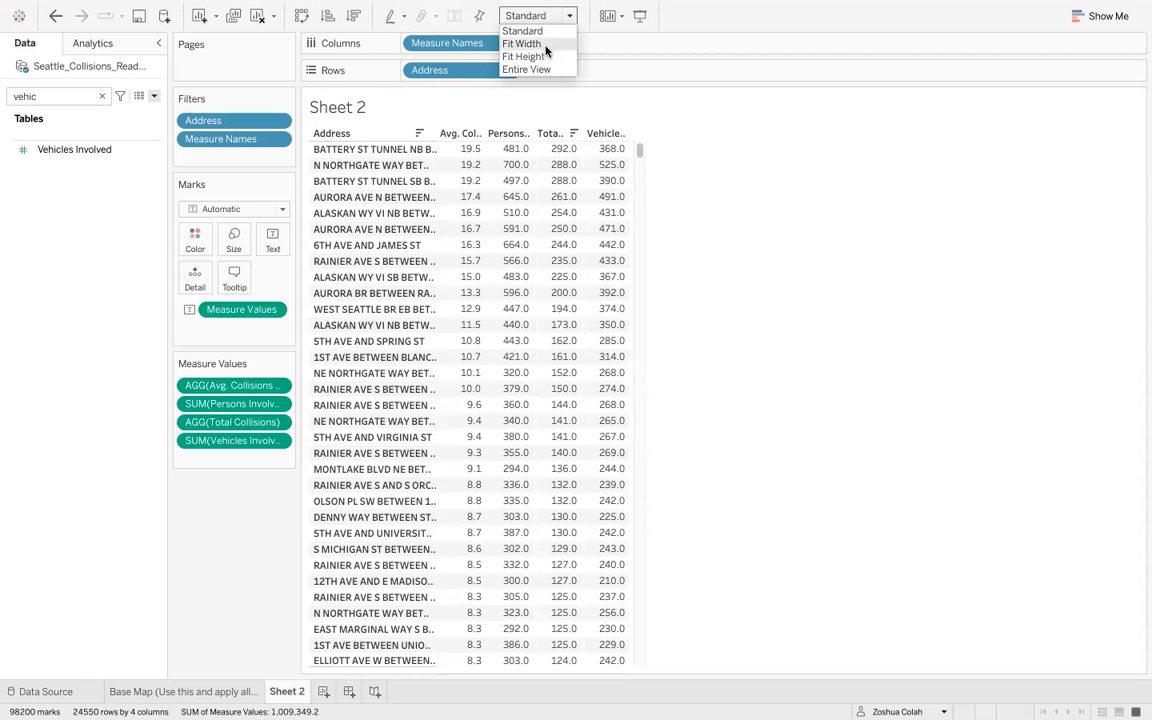
left_click(546, 46)
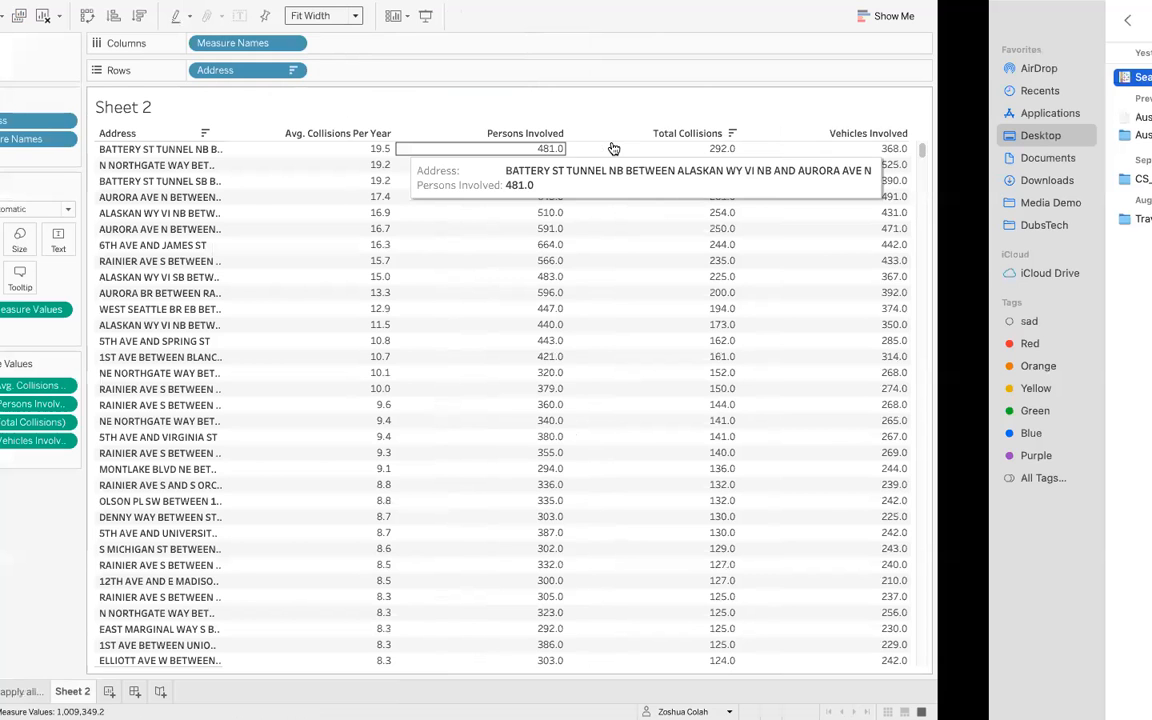
- Switch to the assignment page to reread the dashboard questions, then go back to the workbook
key("ctrl+Right")
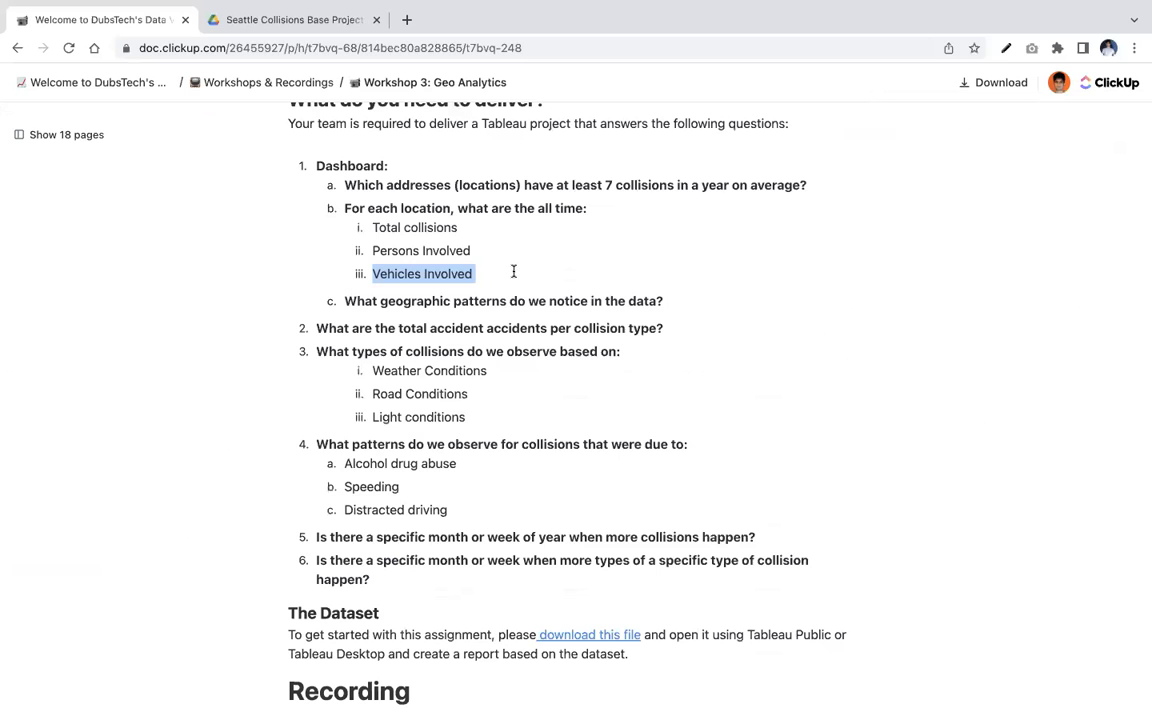
key("ctrl+Left")
key("ctrl+Left")
key("ctrl+Left")
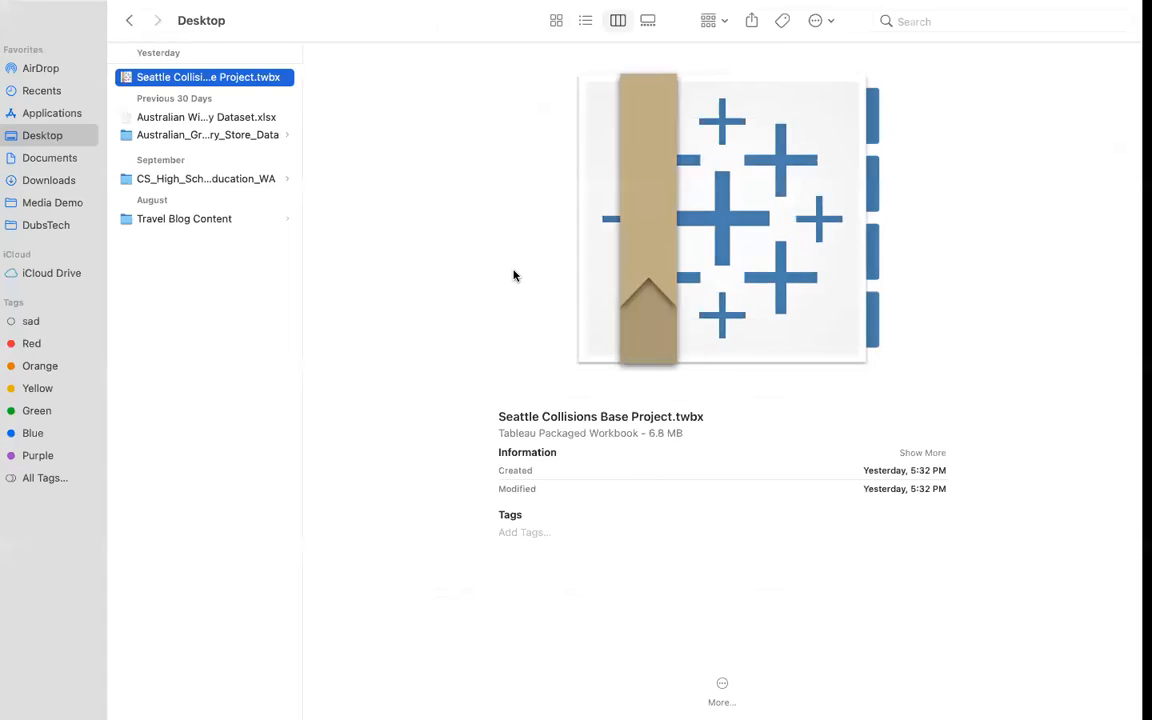
key("ctrl+Right")
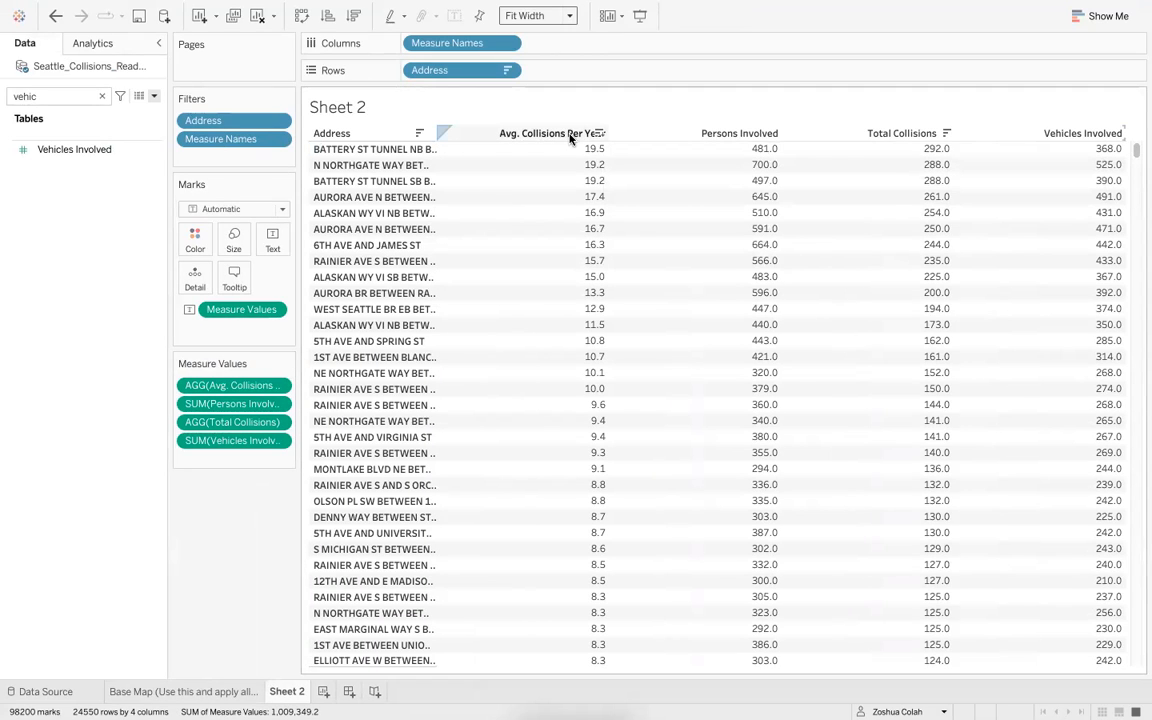
- Move Avg. Collisions Per Year to the last column of the table and sort the rows by it
mouse_move(1122, 149)
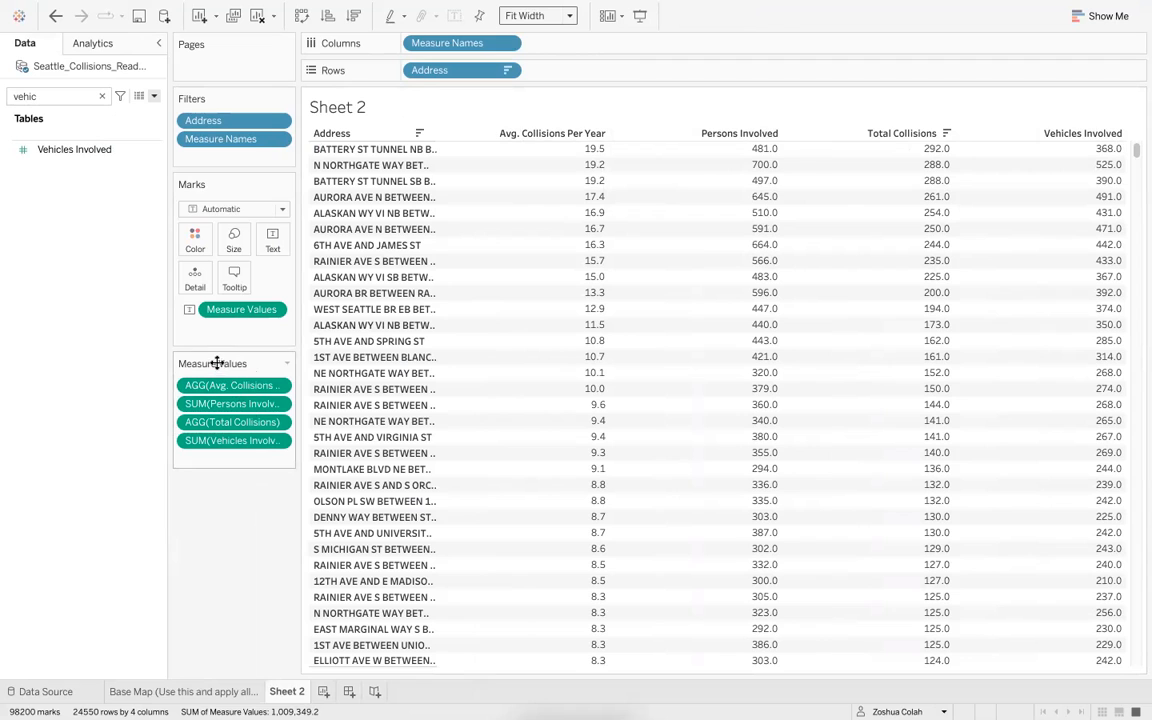
left_click(102, 96)
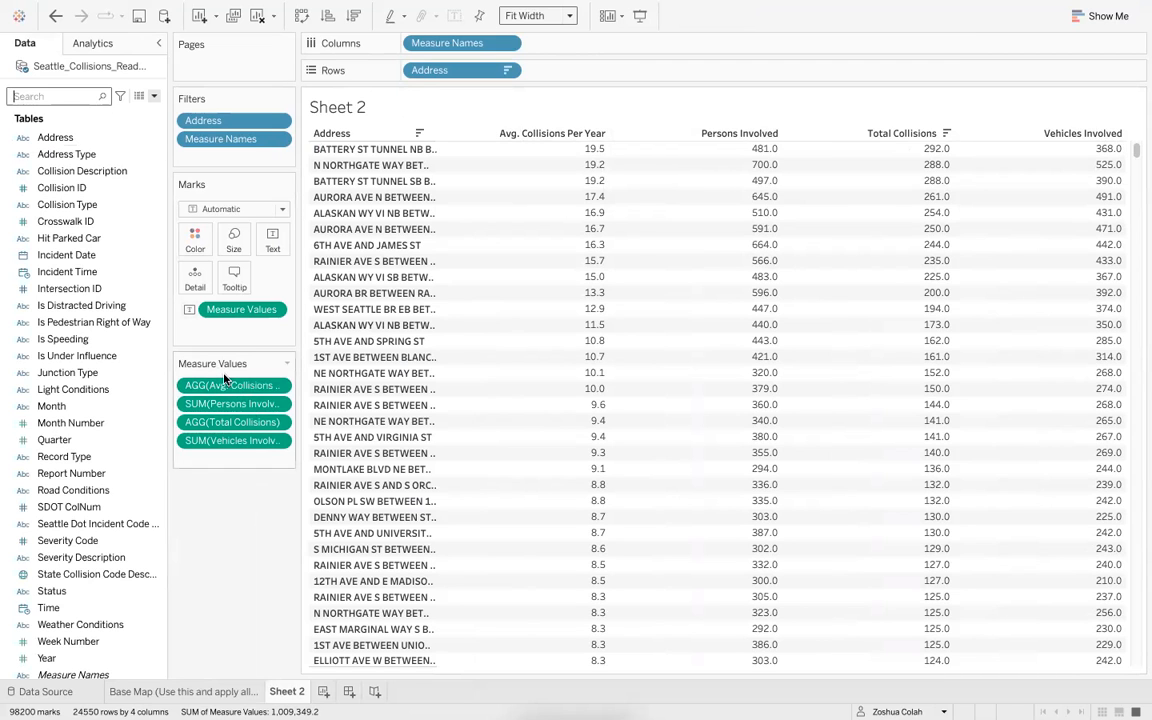
mouse_move(222, 389)
left_mouse_down()
mouse_move(225, 462)
mouse_move(224, 418)
mouse_move(224, 440)
left_mouse_up()
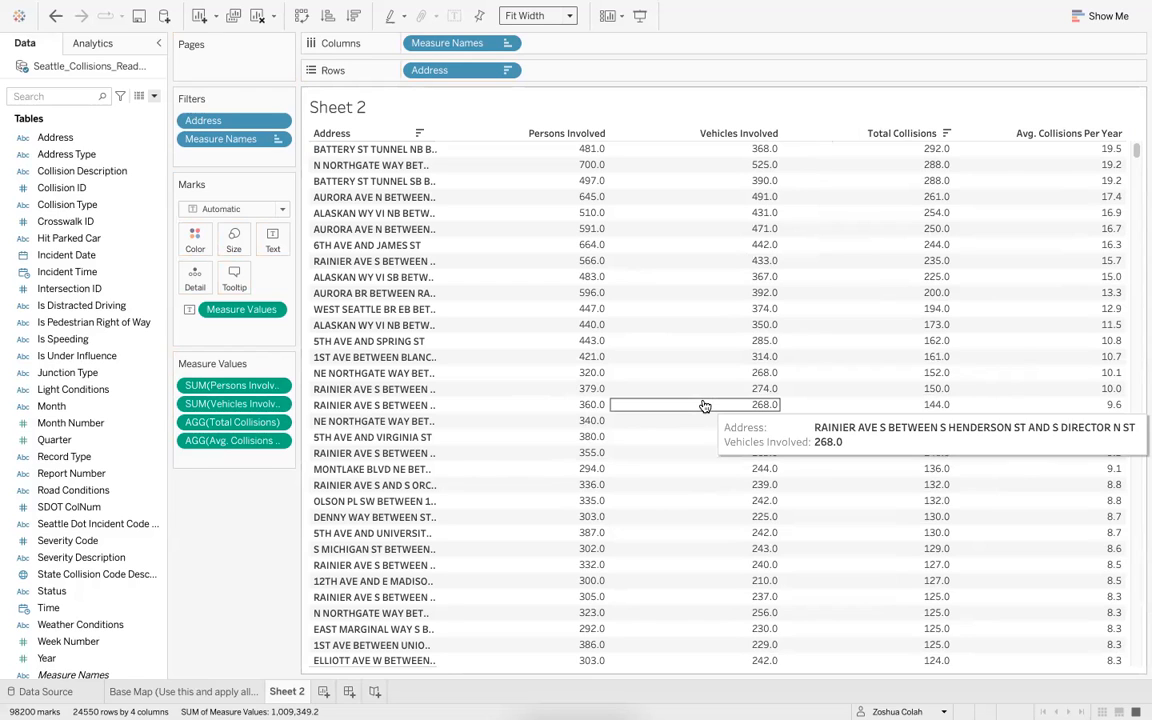
left_click(1117, 136)
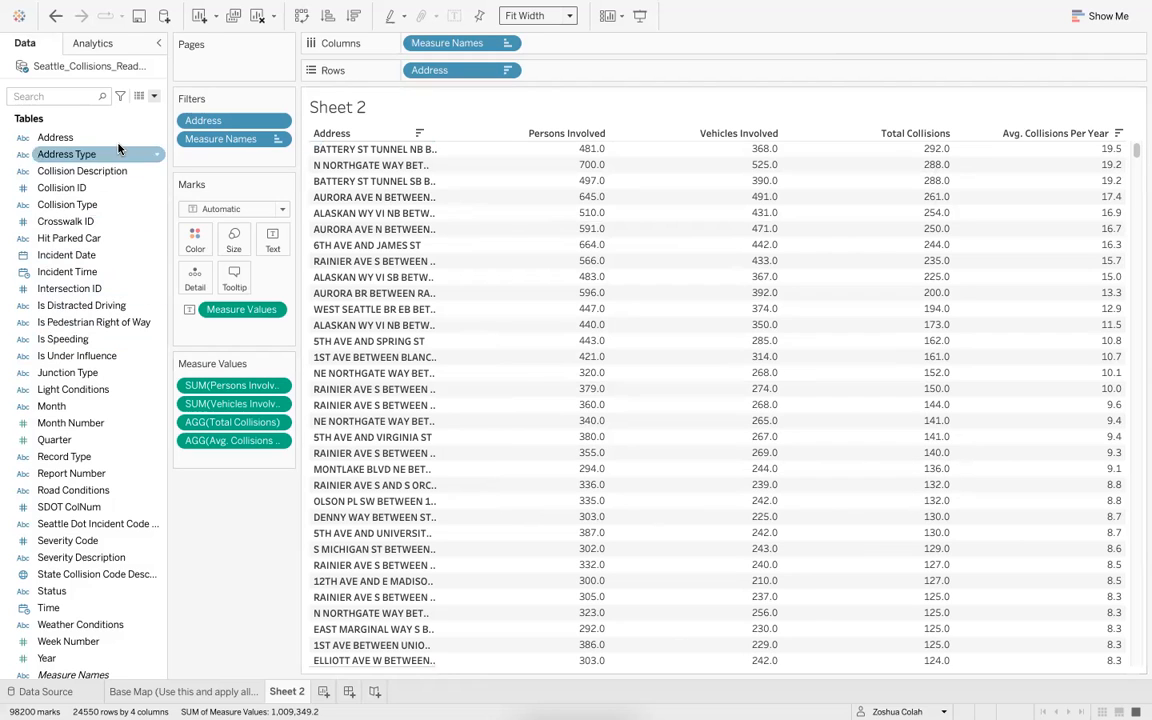
- Color the table by Avg. Collisions Per Year and change the mark type to Square for a highlight table
left_click(53, 97)
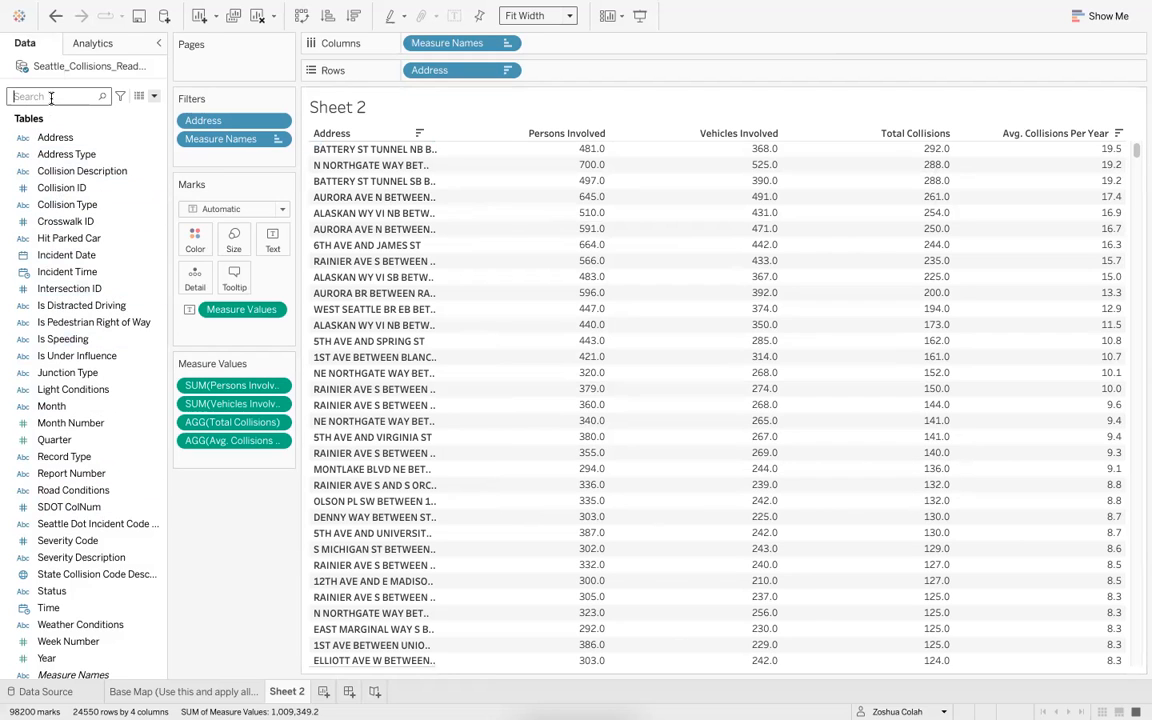
type("avg")
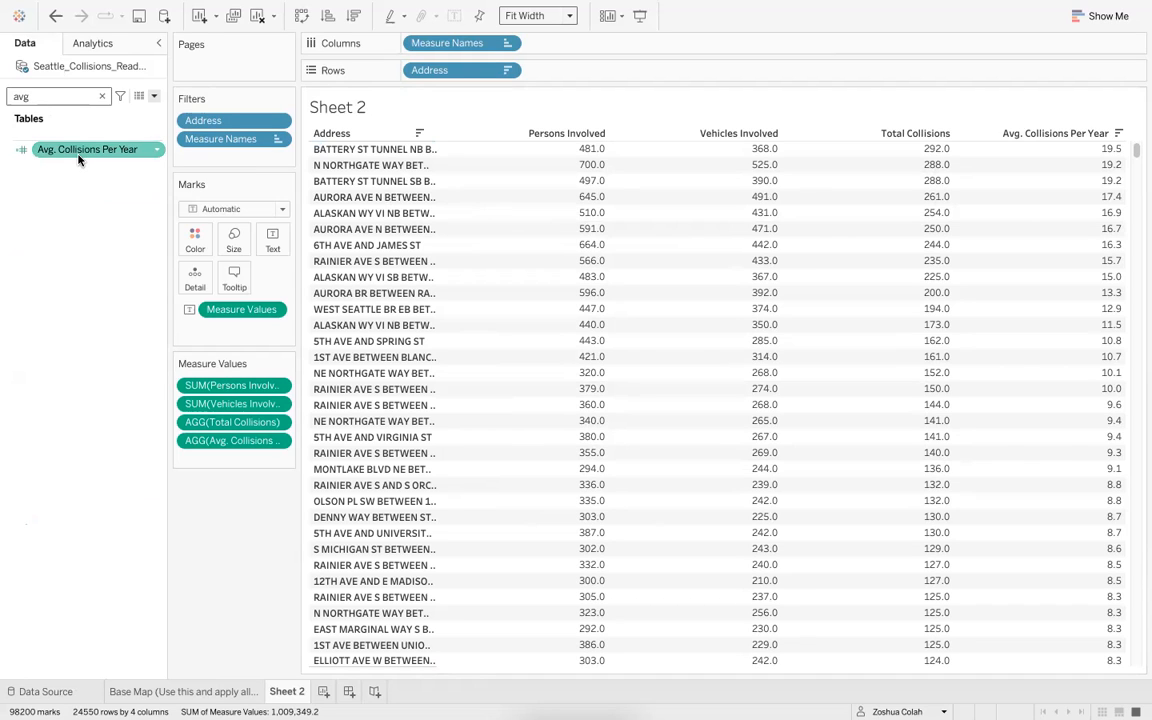
mouse_move(79, 160)
left_mouse_down()
mouse_move(201, 236)
mouse_move(202, 254)
left_mouse_up()
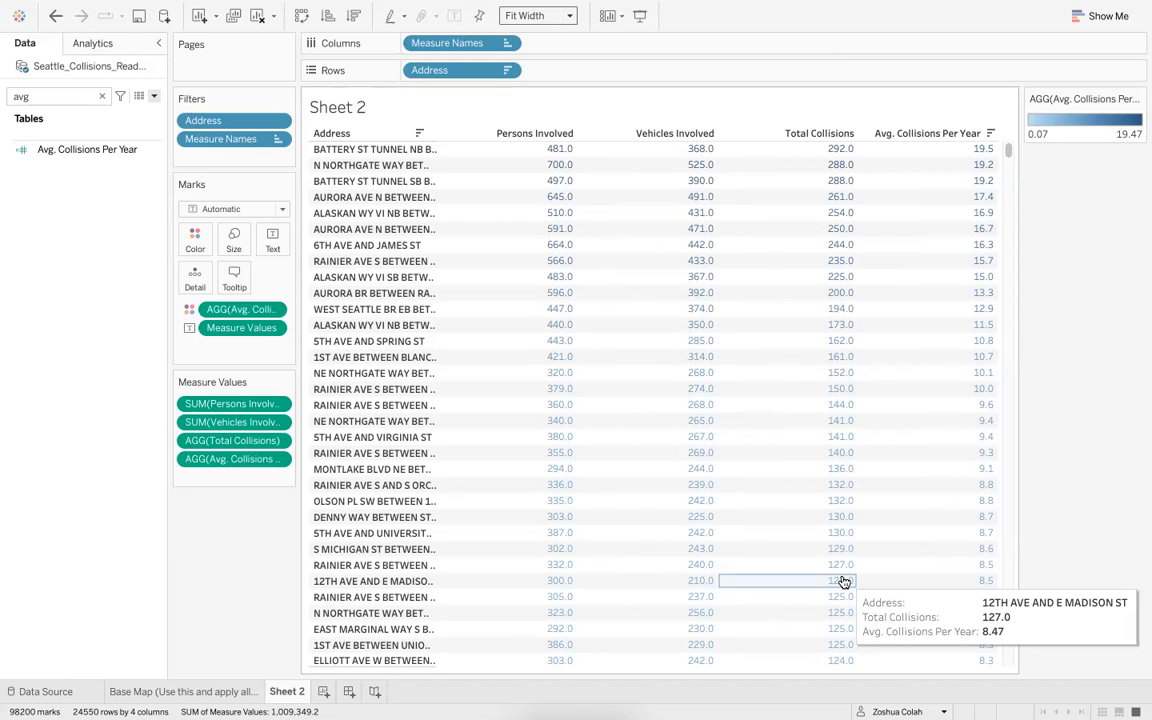
left_click(210, 214)
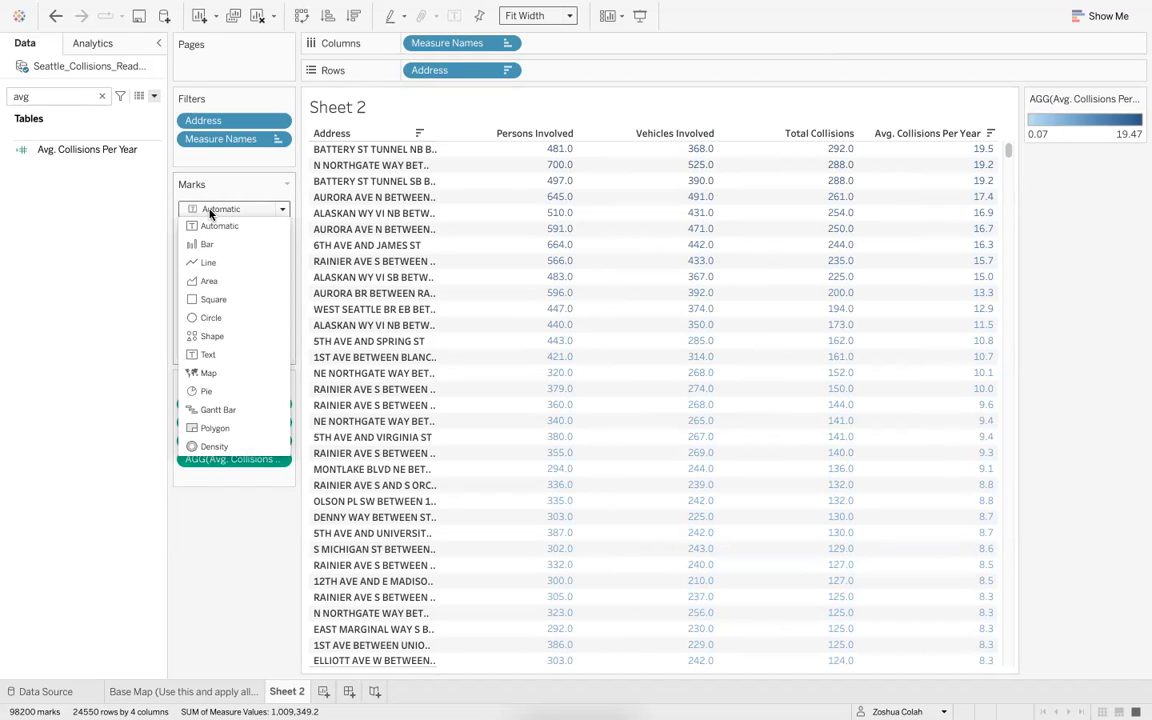
left_click(214, 300)
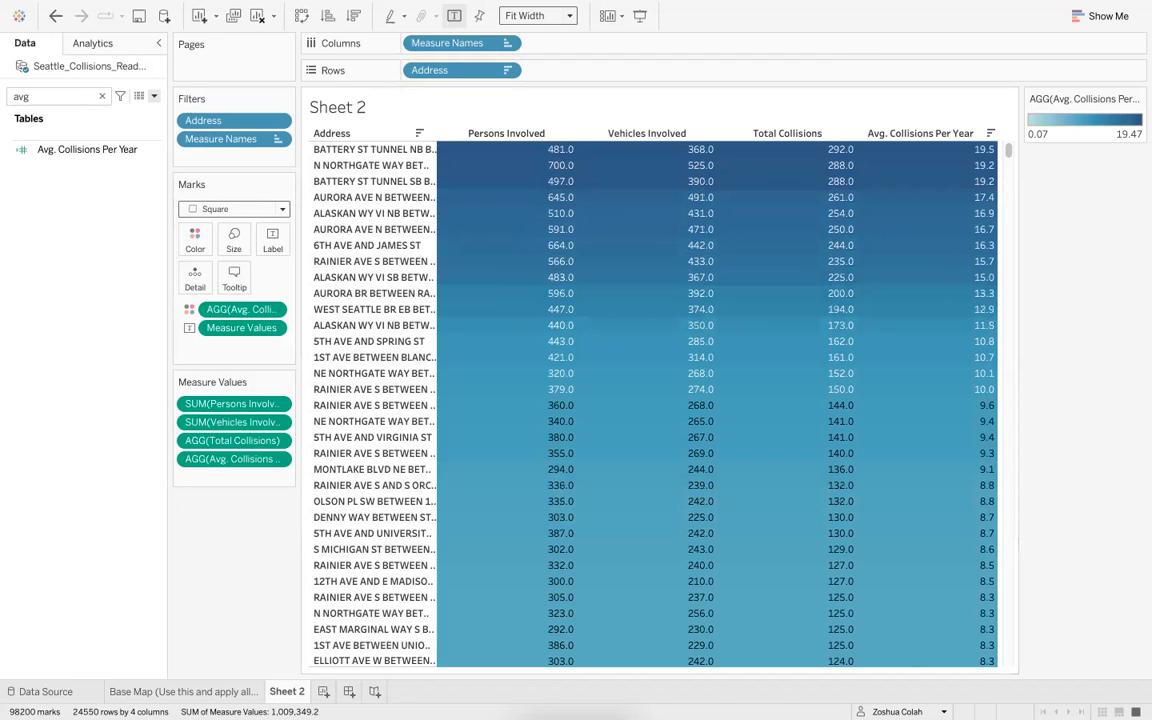
- Edit the colors to the Red-Gold palette with stepped color set to 6 steps
left_click(196, 240)
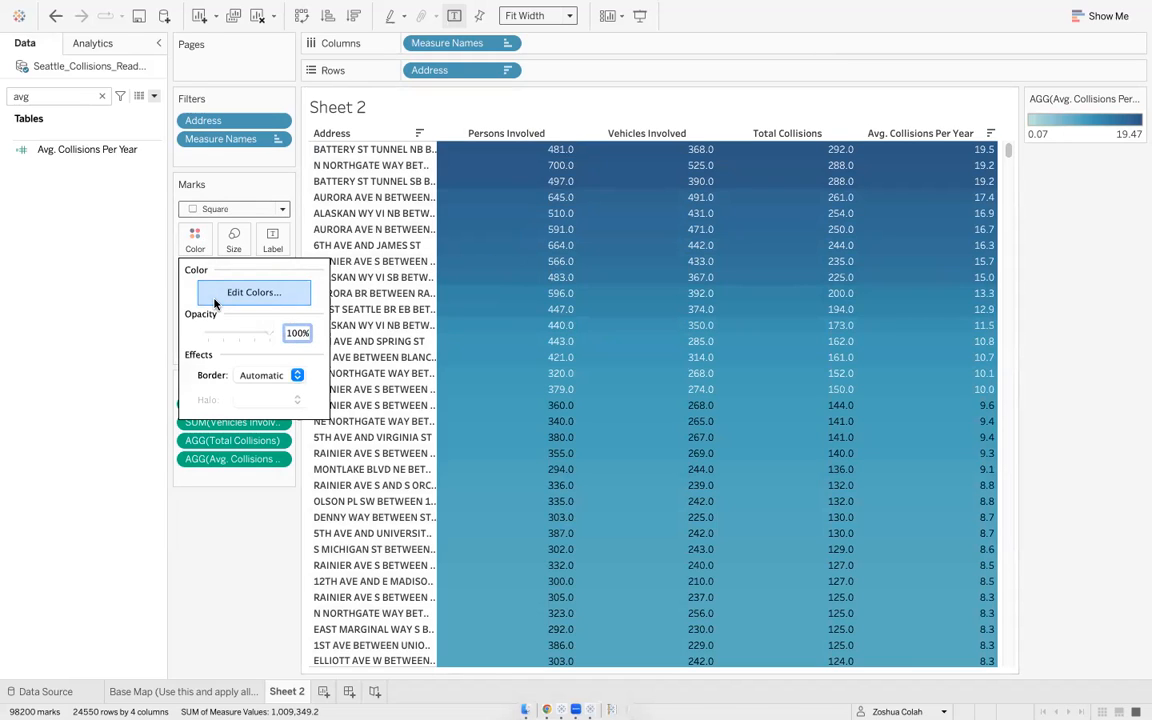
left_click(290, 294)
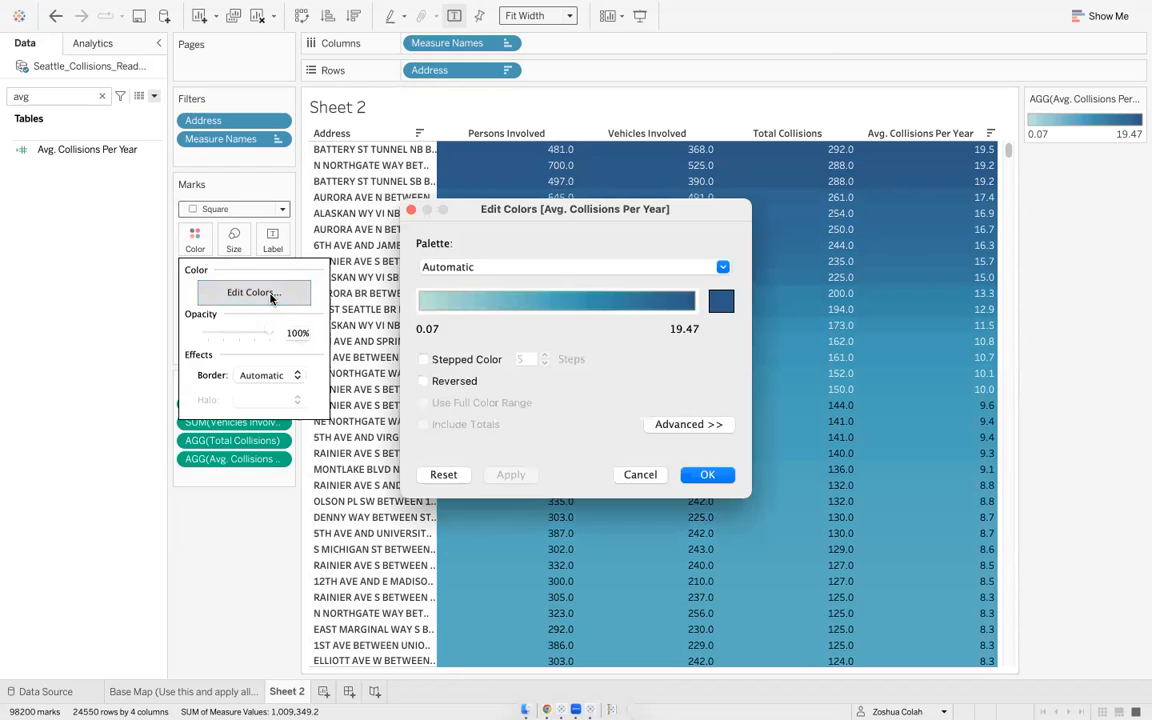
left_click(491, 269)
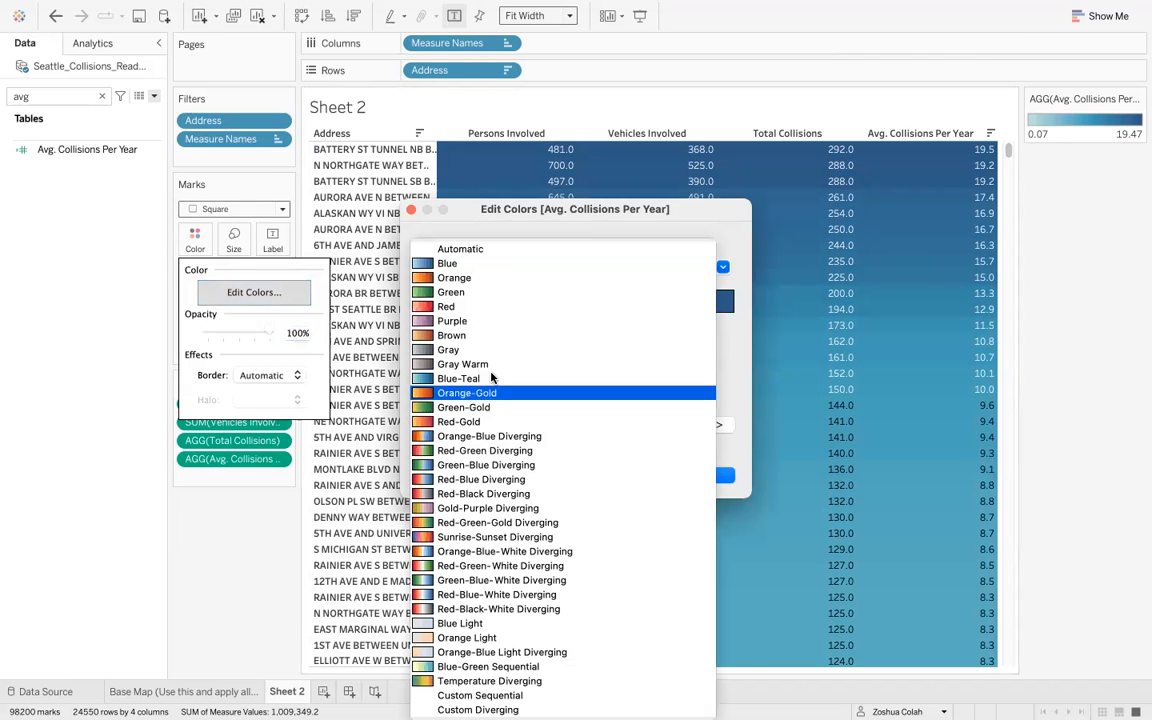
left_click(481, 307)
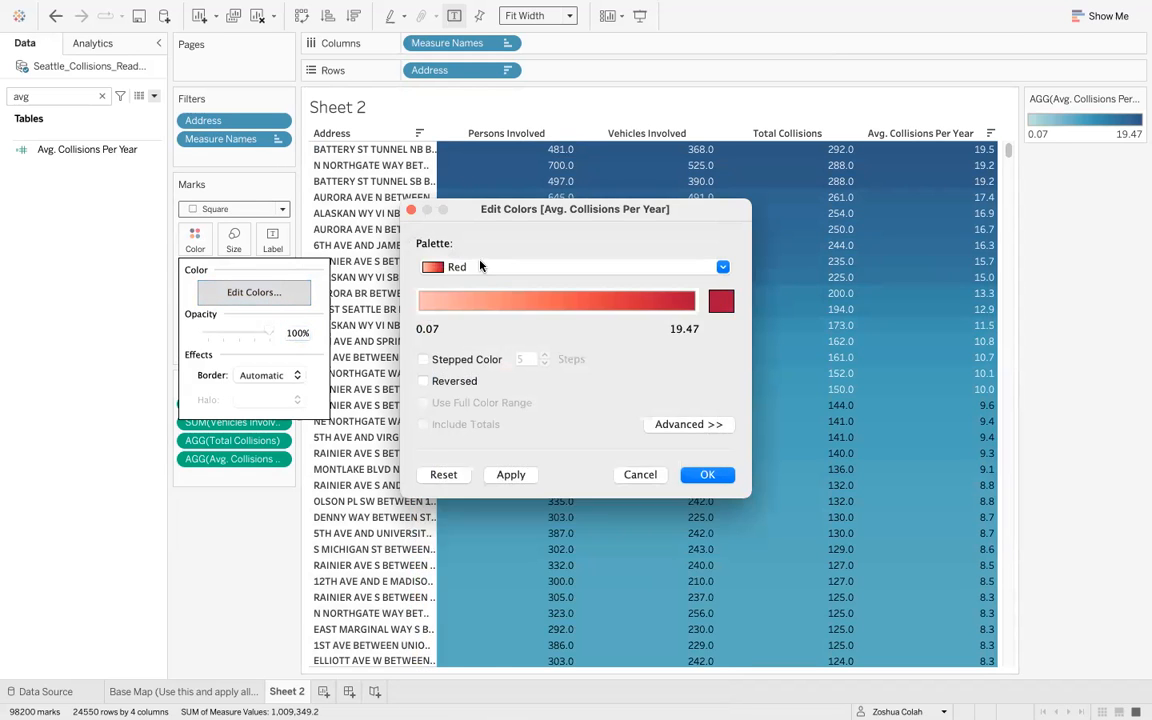
left_click(480, 267)
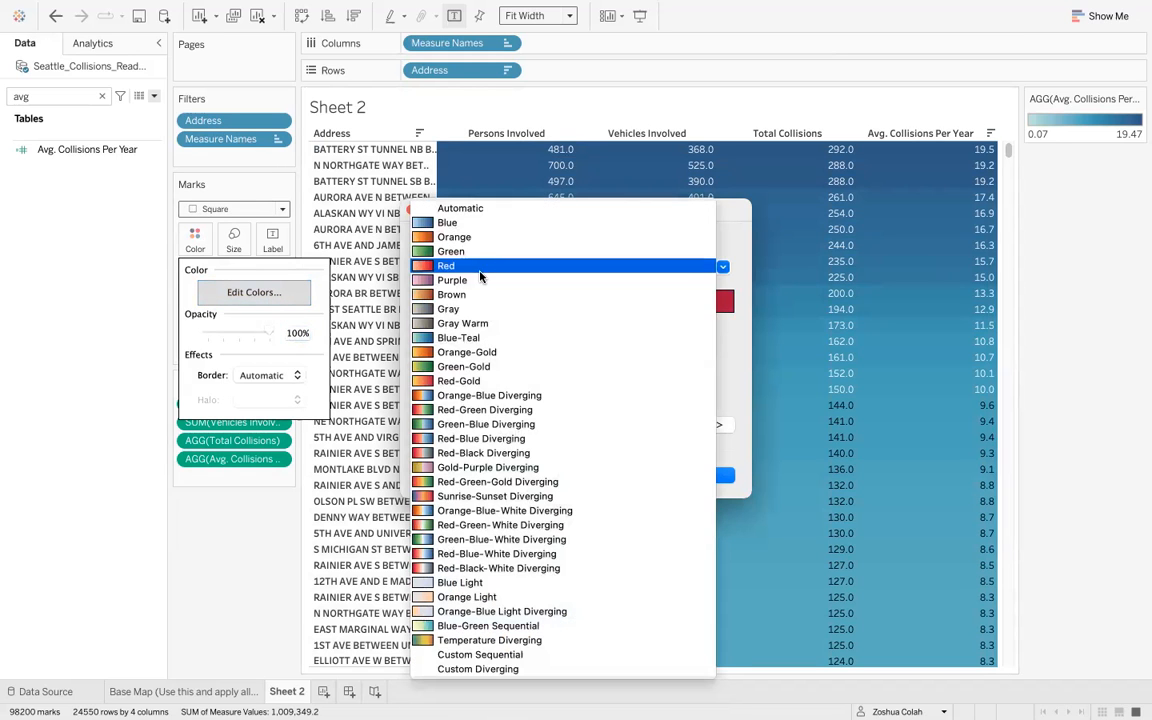
left_click(480, 383)
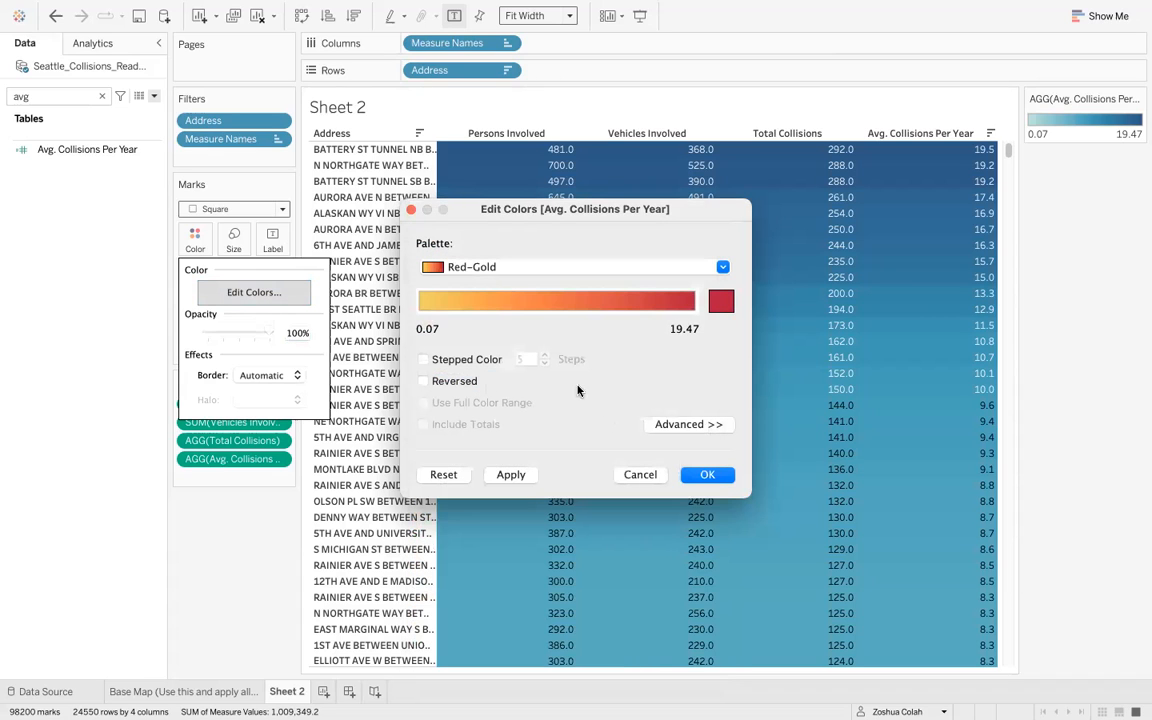
left_click(451, 362)
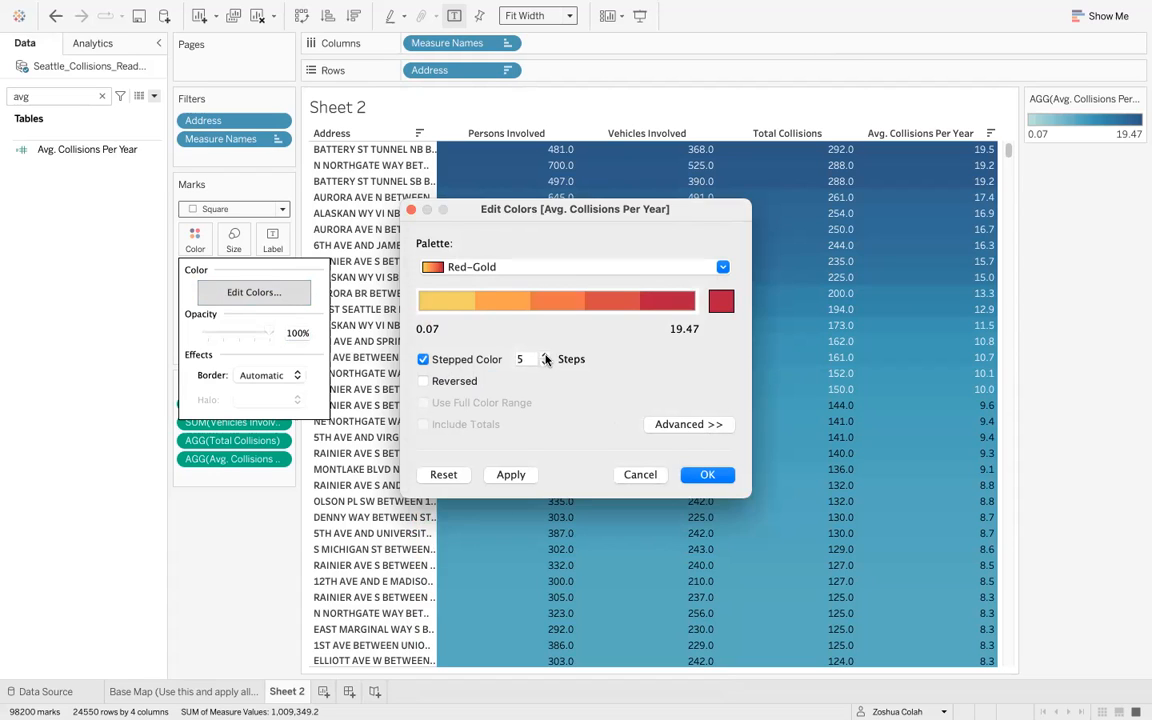
left_click(545, 356)
left_click(543, 364)
left_click(512, 476)
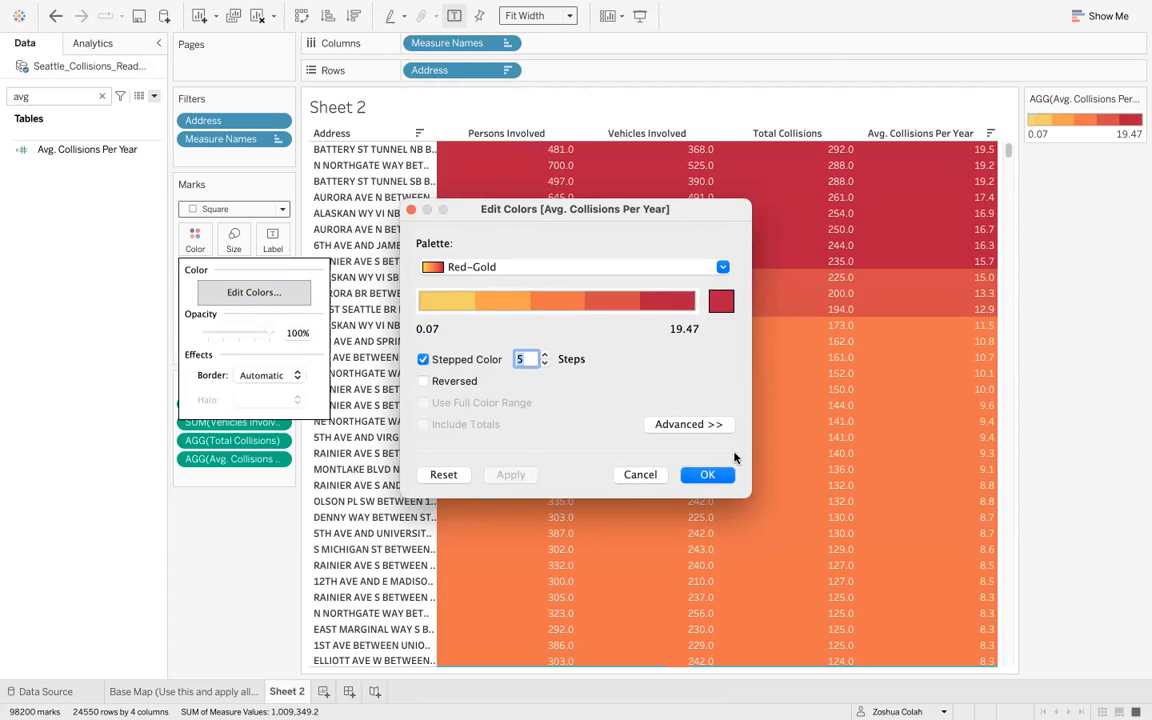
left_click(544, 355)
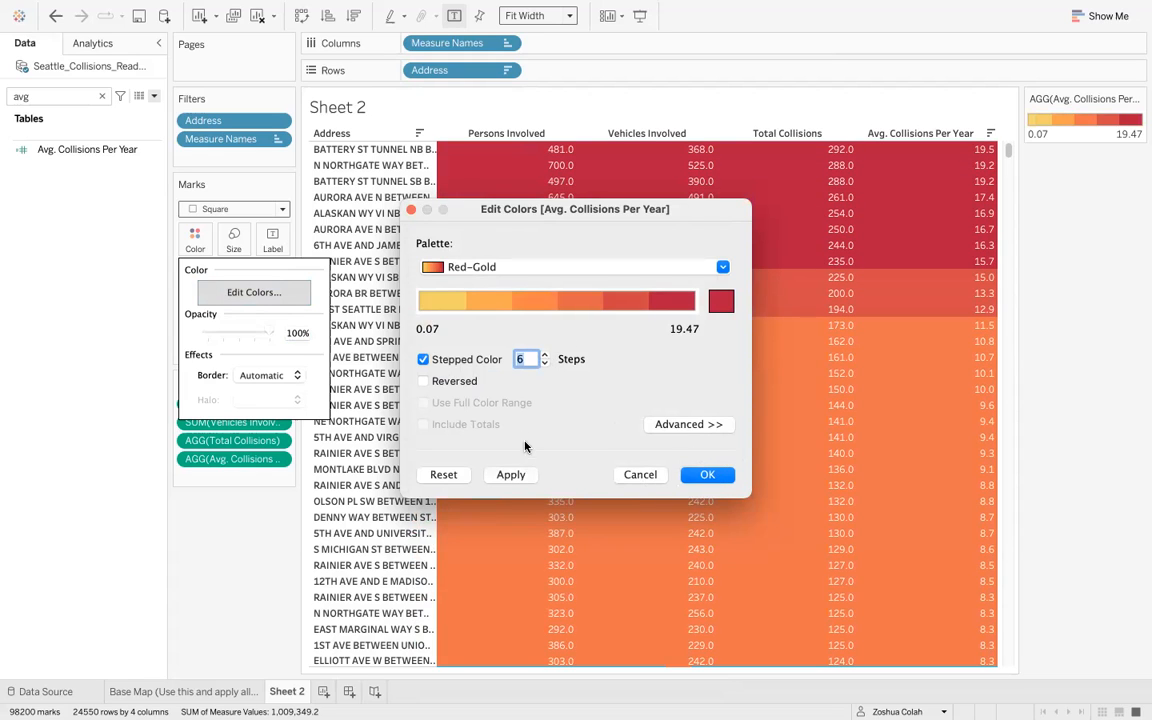
left_click(509, 475)
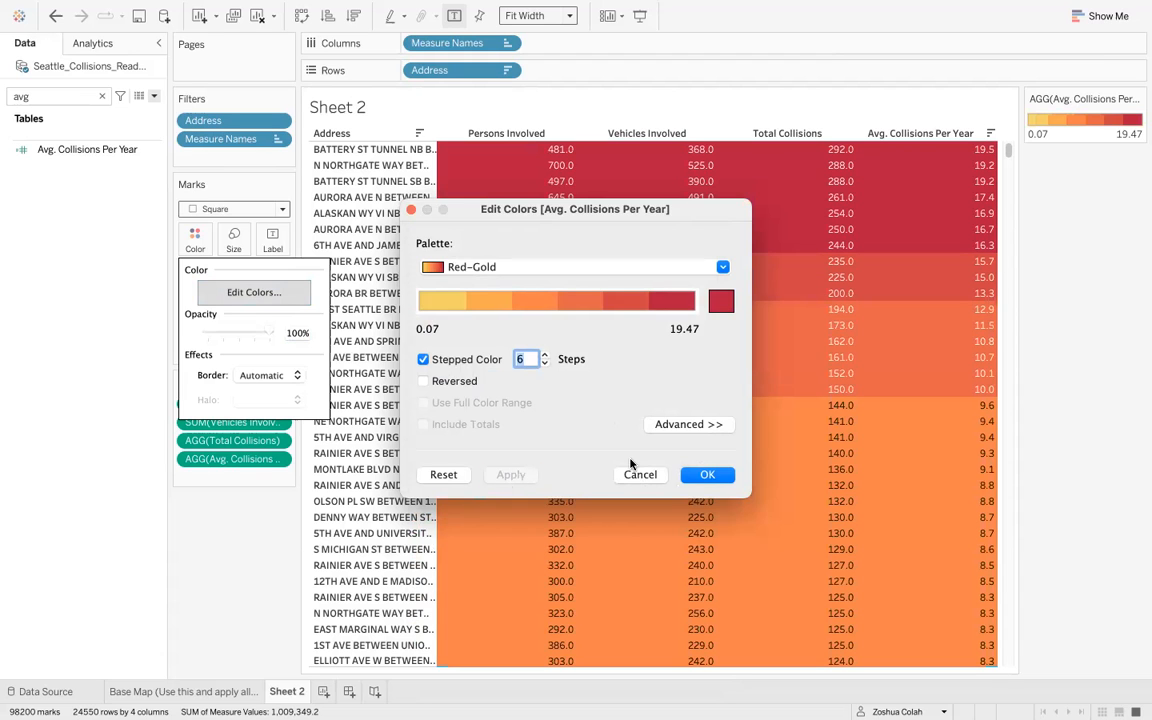
left_click(710, 477)
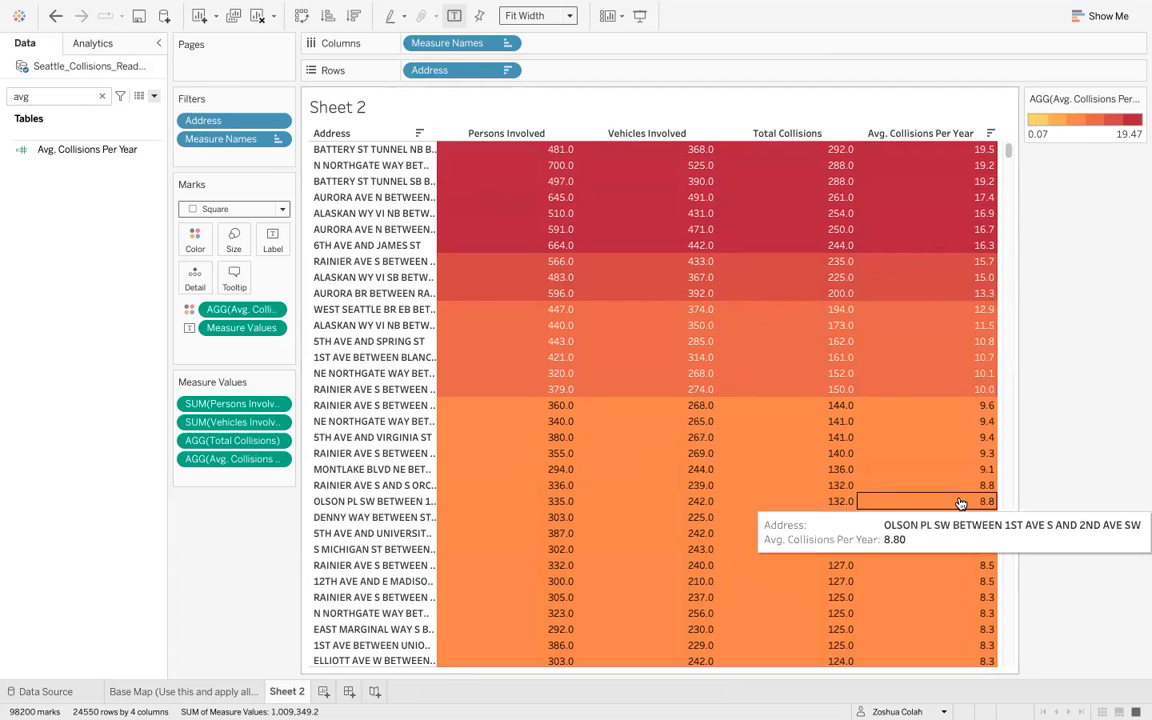
scroll(959, 504, "down", 5)
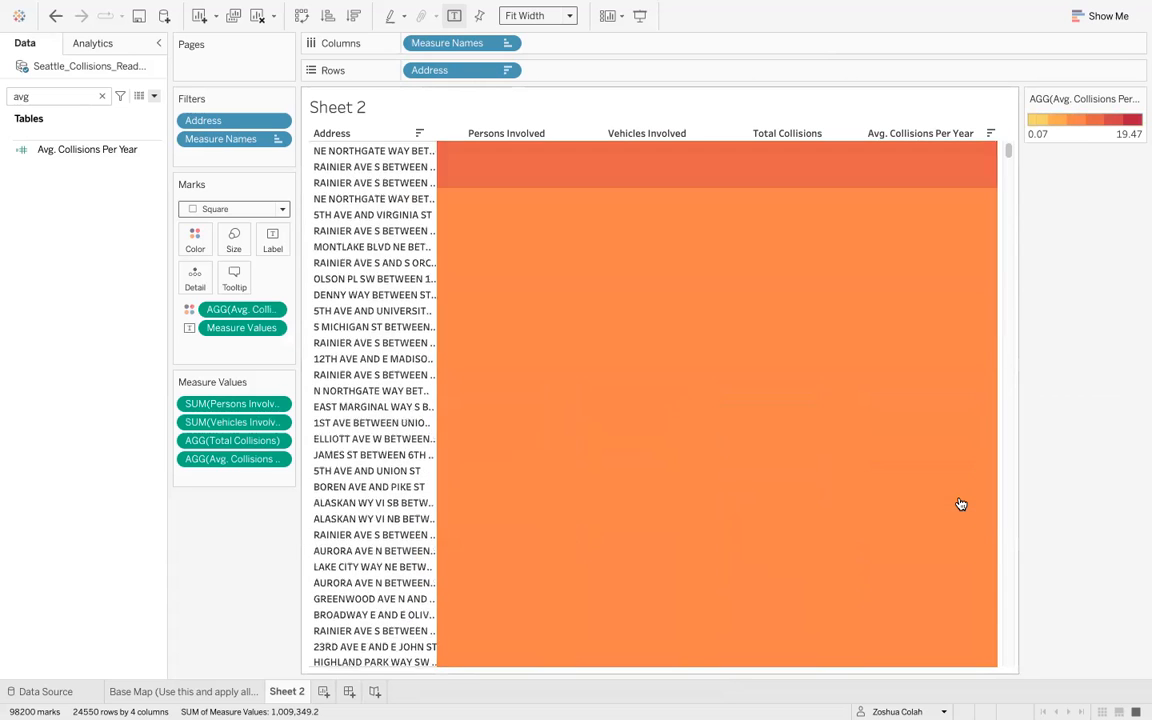
scroll(946, 506, "up", 4)
scroll(946, 506, "up", 2)
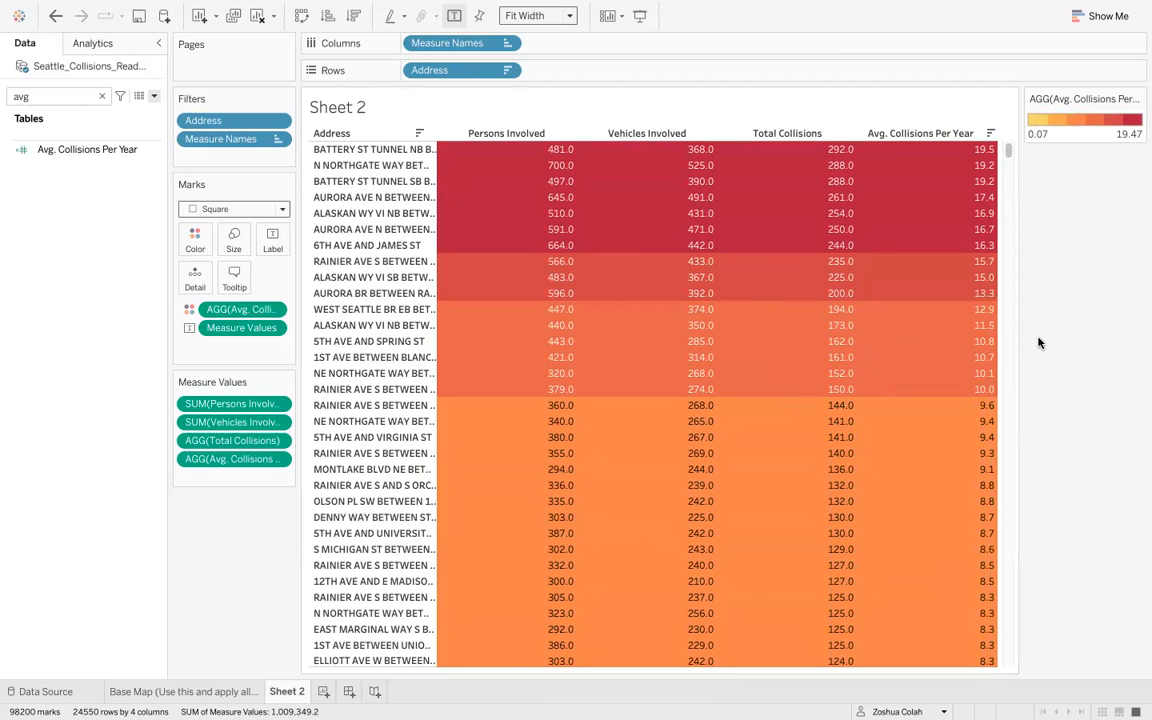
- Switch to the assignment page to reread the question on addresses averaging at least 7 collisions a year, then return
key("ctrl+Right")
key("ctrl+Right")
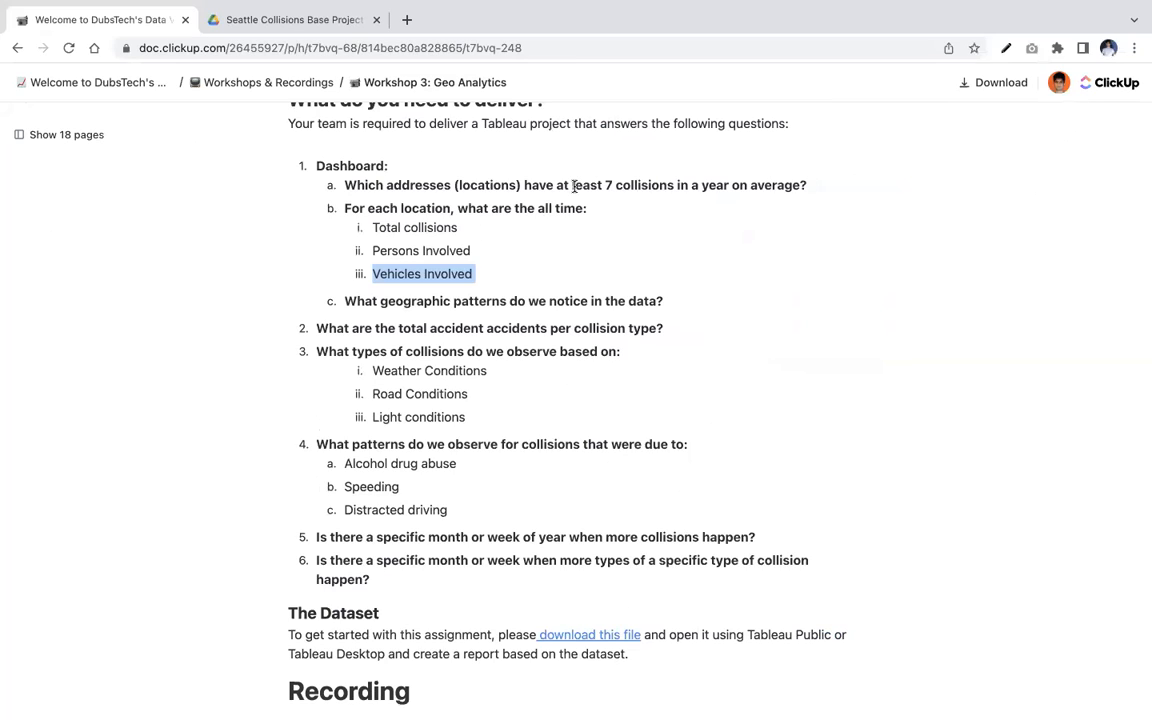
key("ctrl+Left")
key("ctrl+Left")
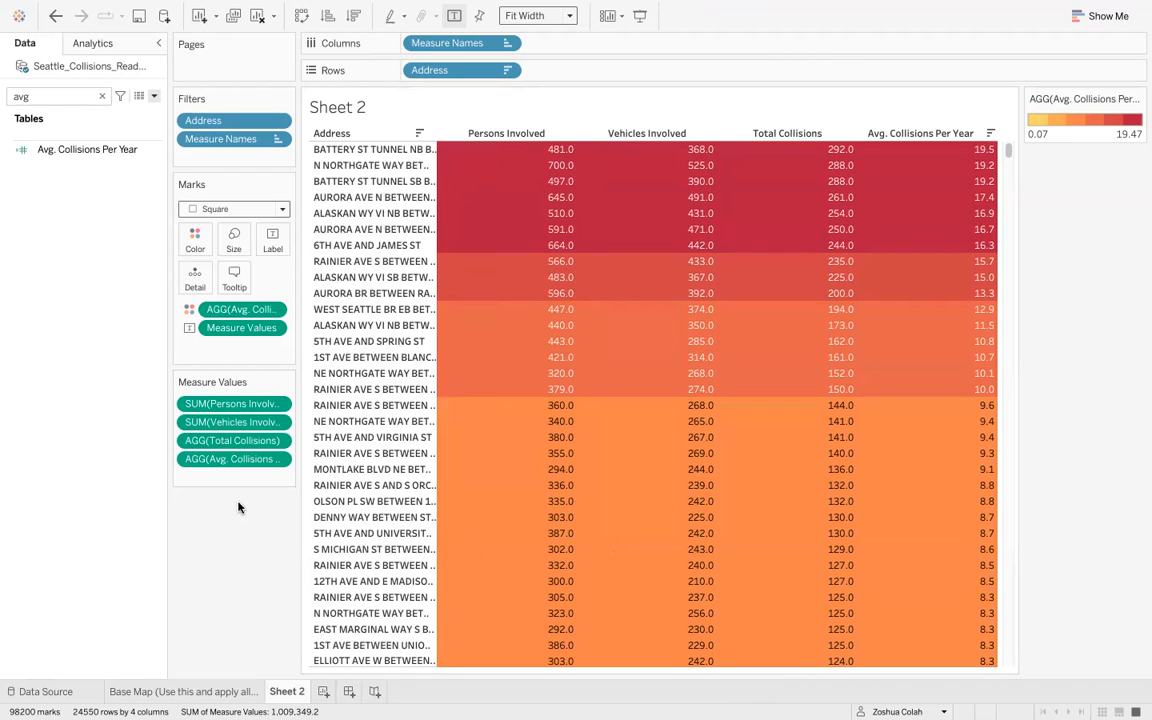
- Add a condition to the Address filter keeping only addresses whose Avg. Collisions Per Year is >= 7
left_click(101, 96)
left_click(49, 138)
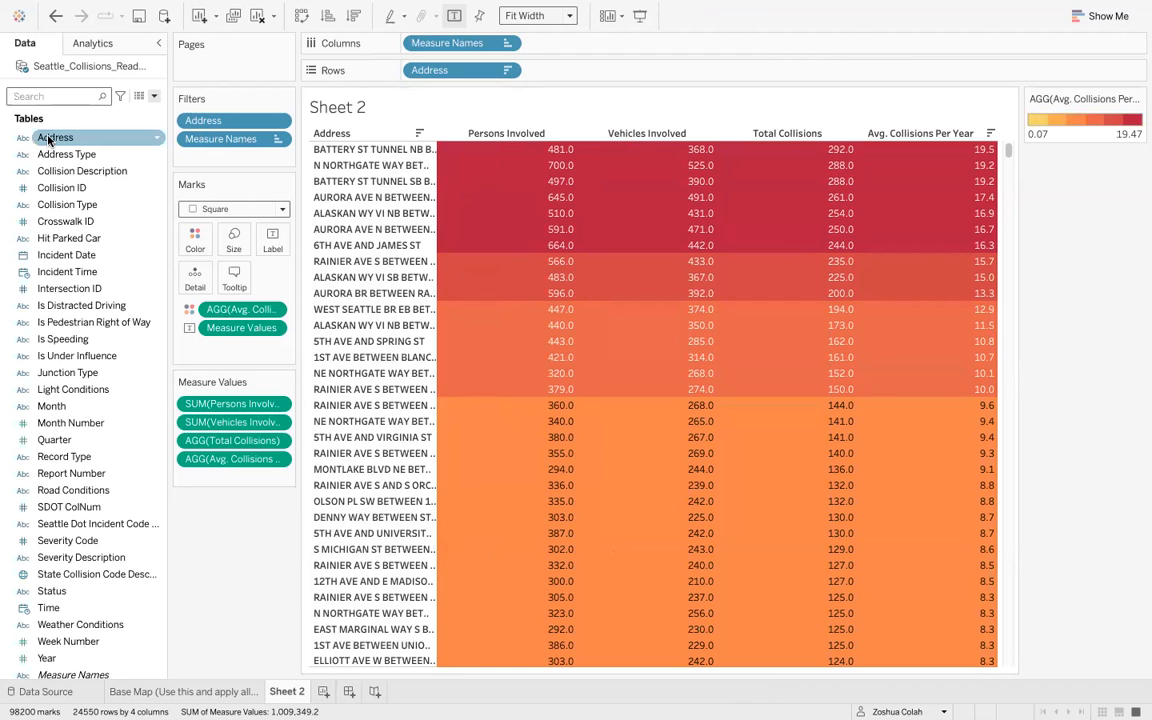
left_click_drag(49, 138, 198, 158)
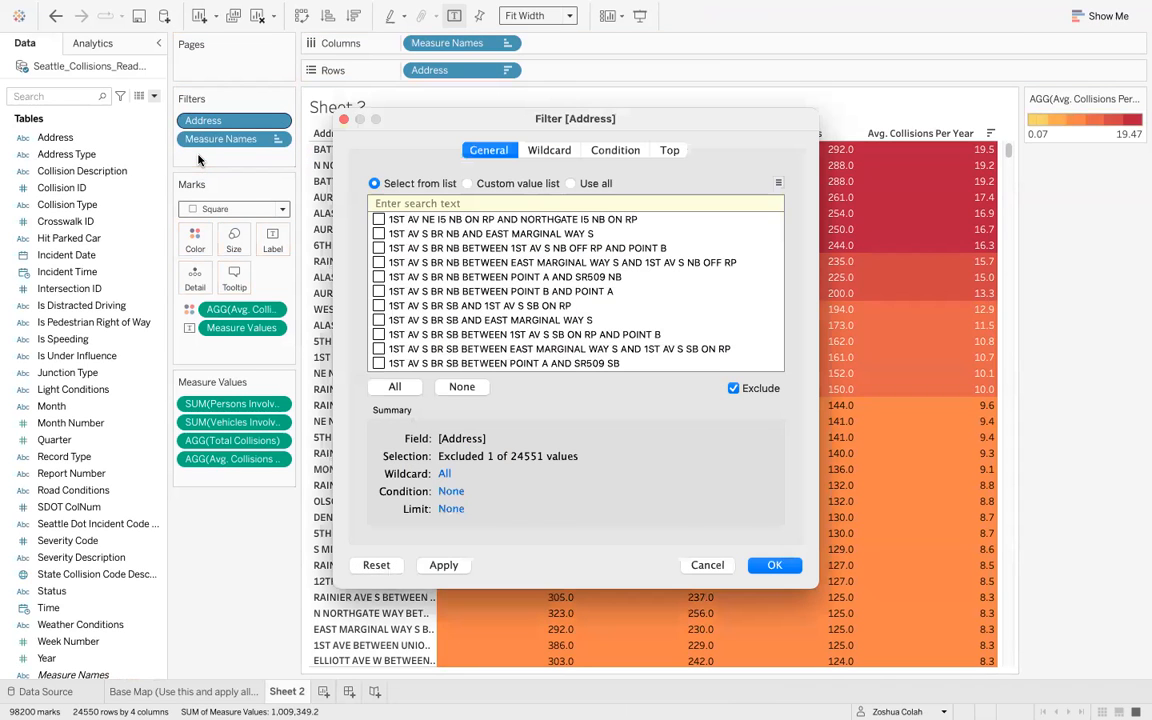
left_click(616, 152)
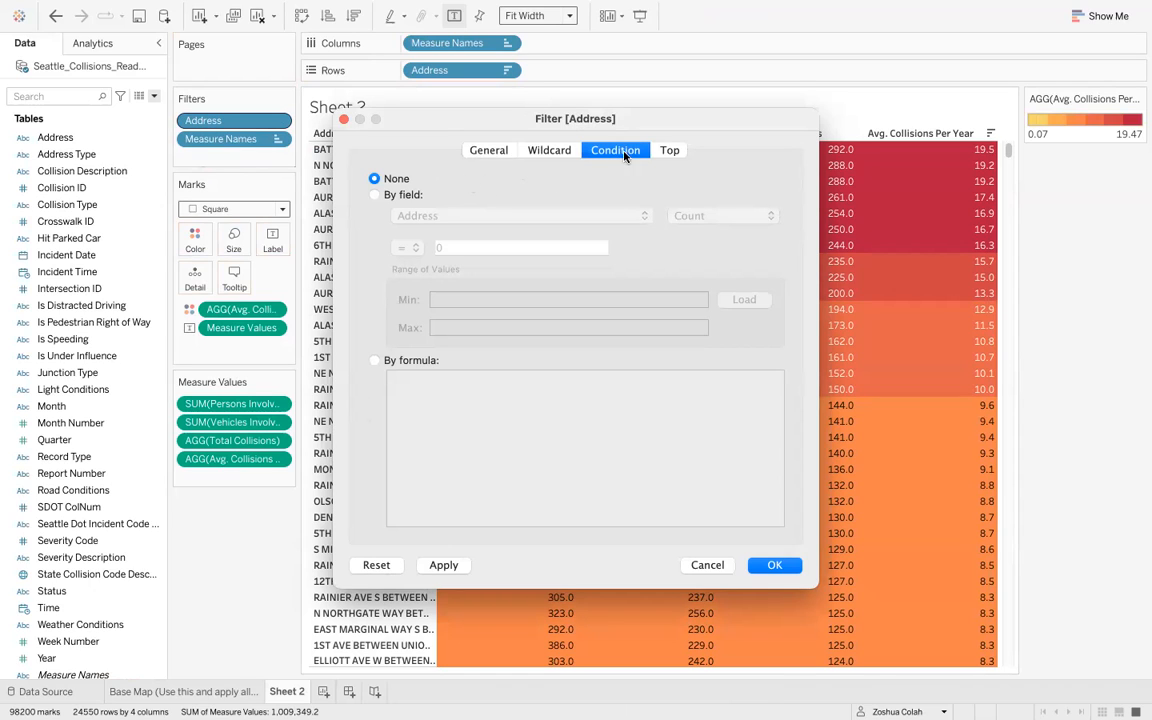
left_click(403, 195)
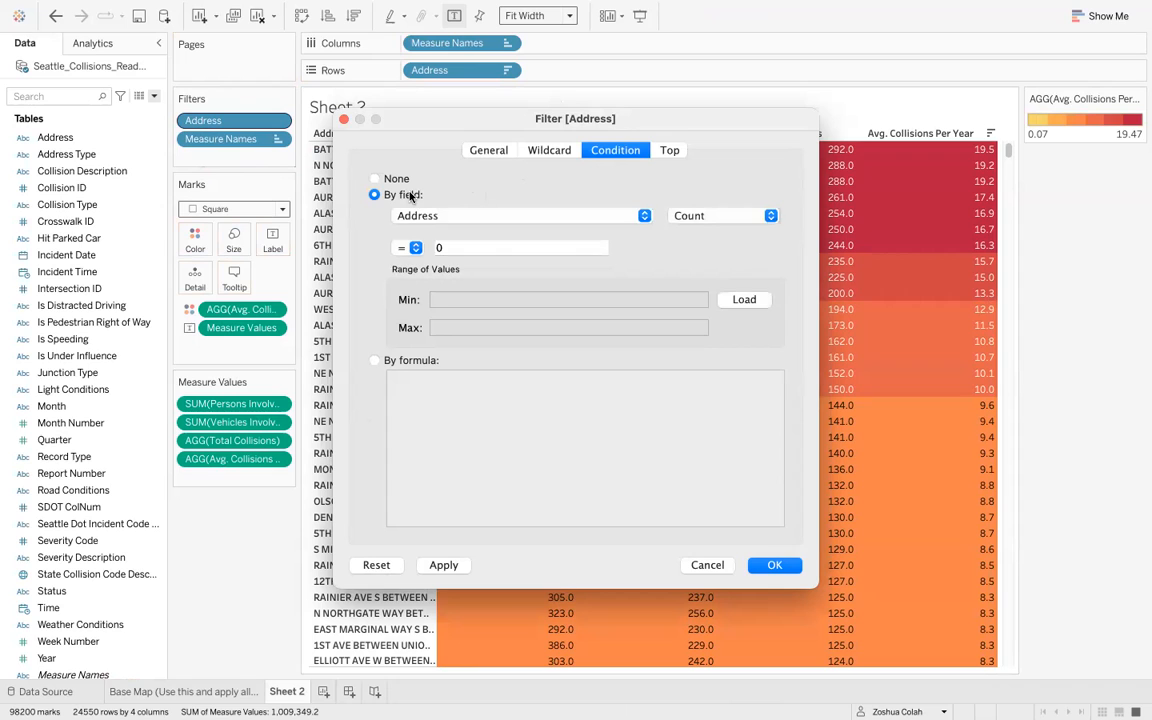
left_click(428, 215)
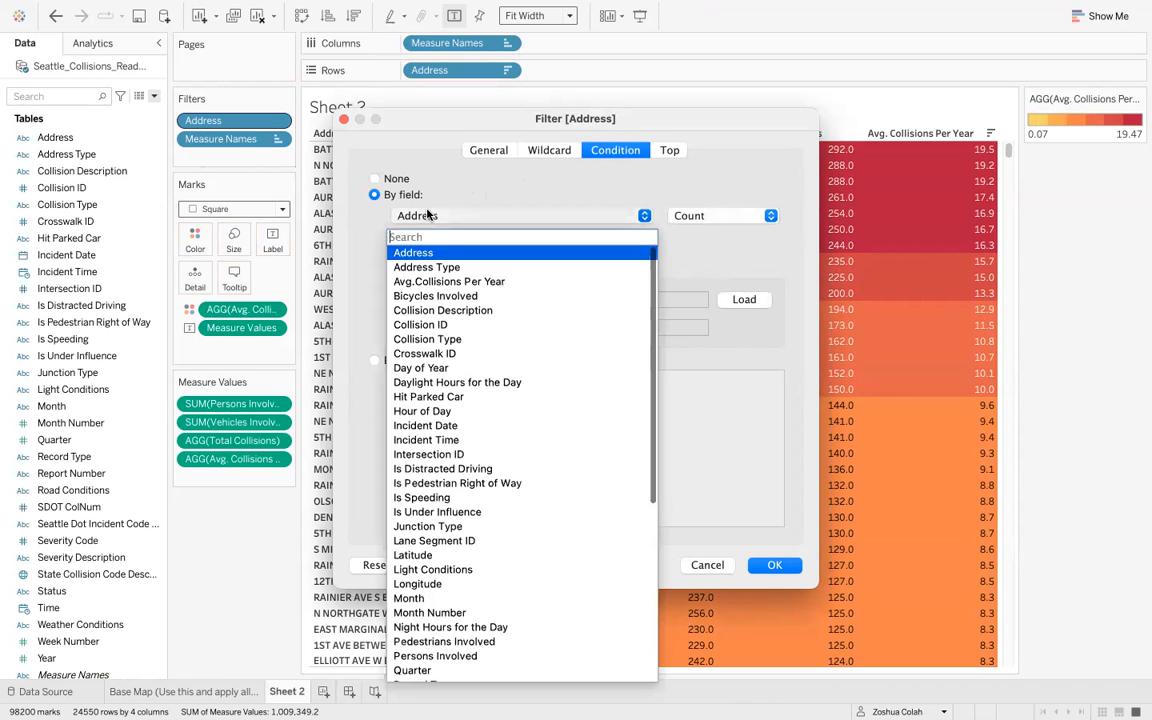
left_click(456, 282)
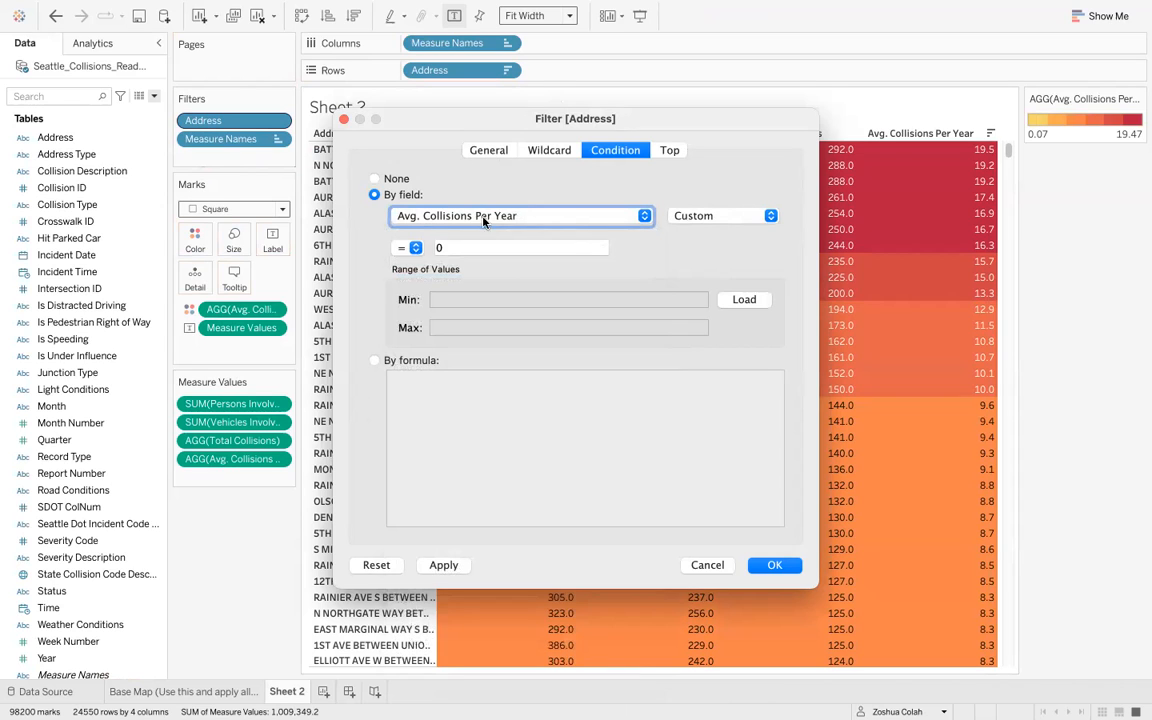
left_click(418, 249)
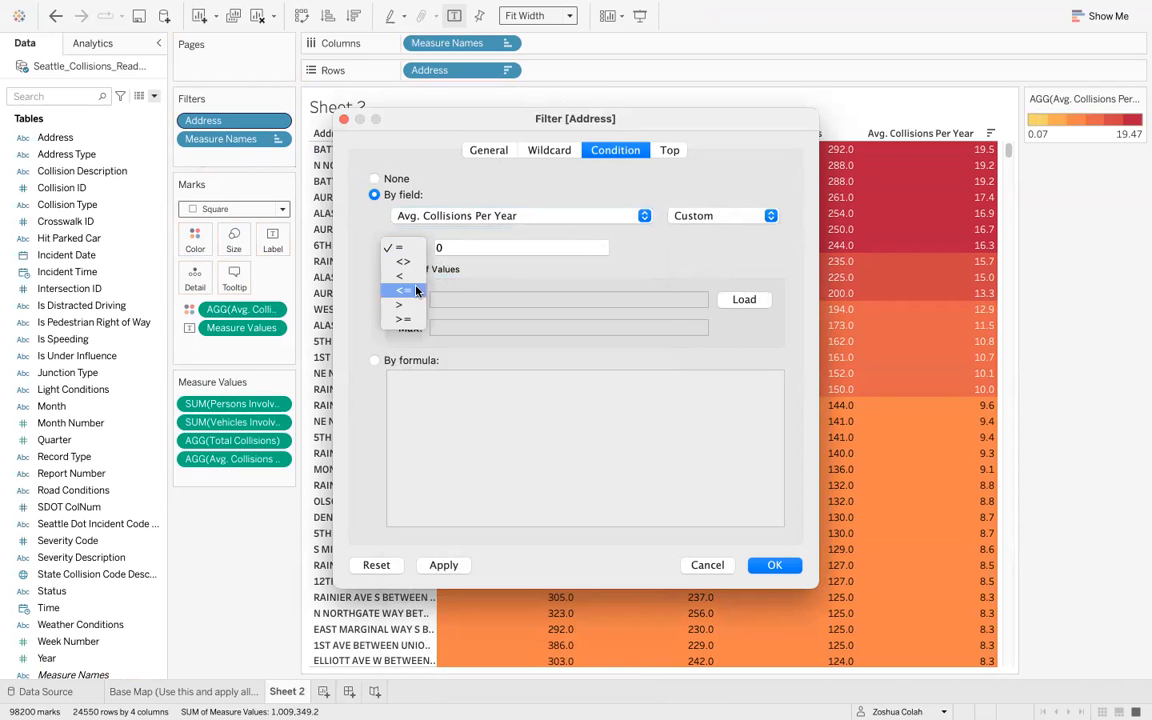
left_click(382, 316)
left_click(448, 244)
key("BackSpace")
type("7")
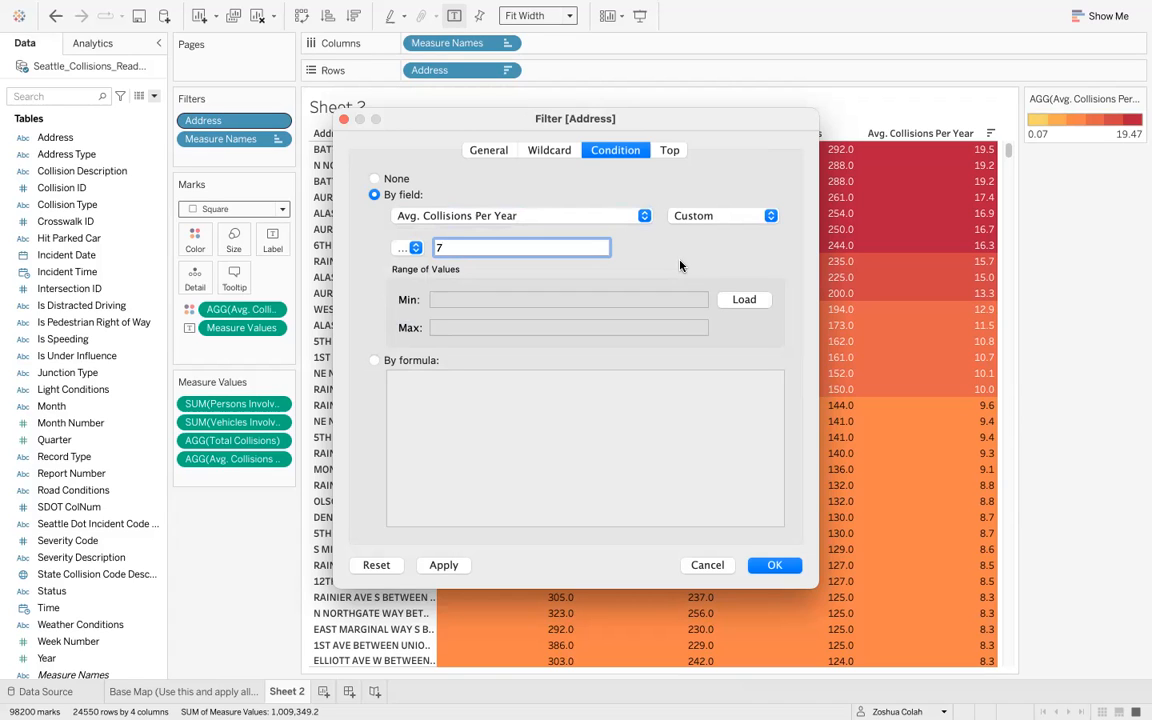
left_click(775, 566)
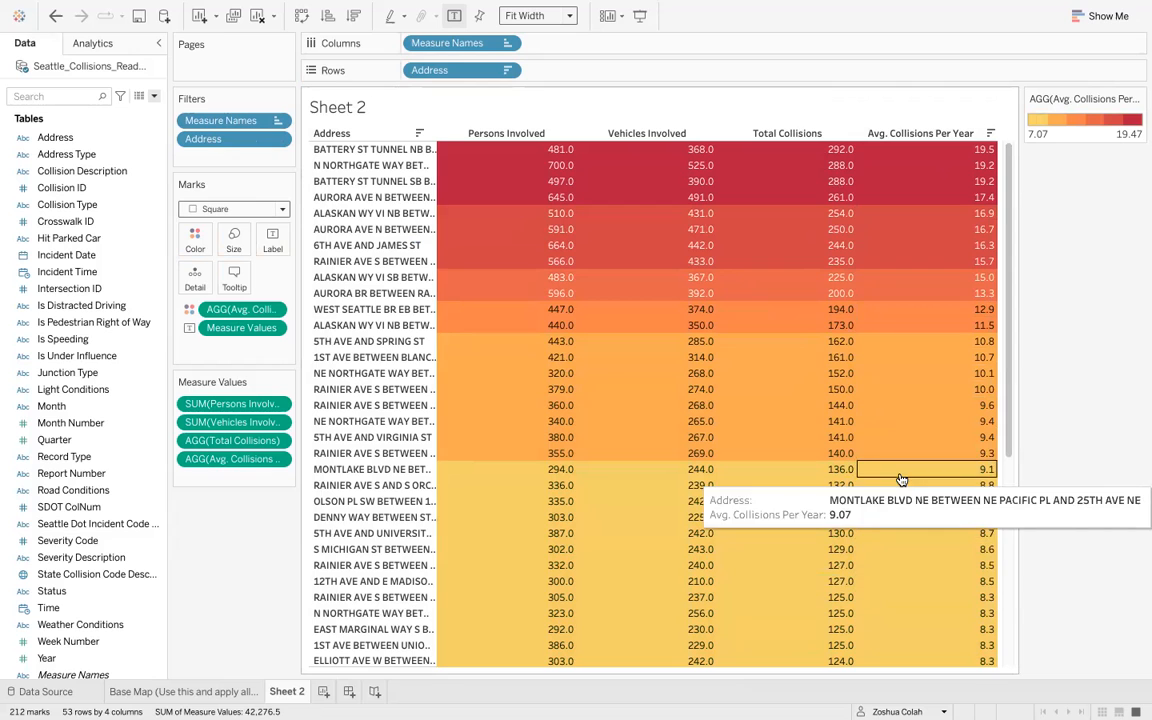
- Retitle the sheet as "Locations with atleast 7 collisions in a year"
scroll(900, 478, "down", 5)
scroll(900, 478, "up", 5)
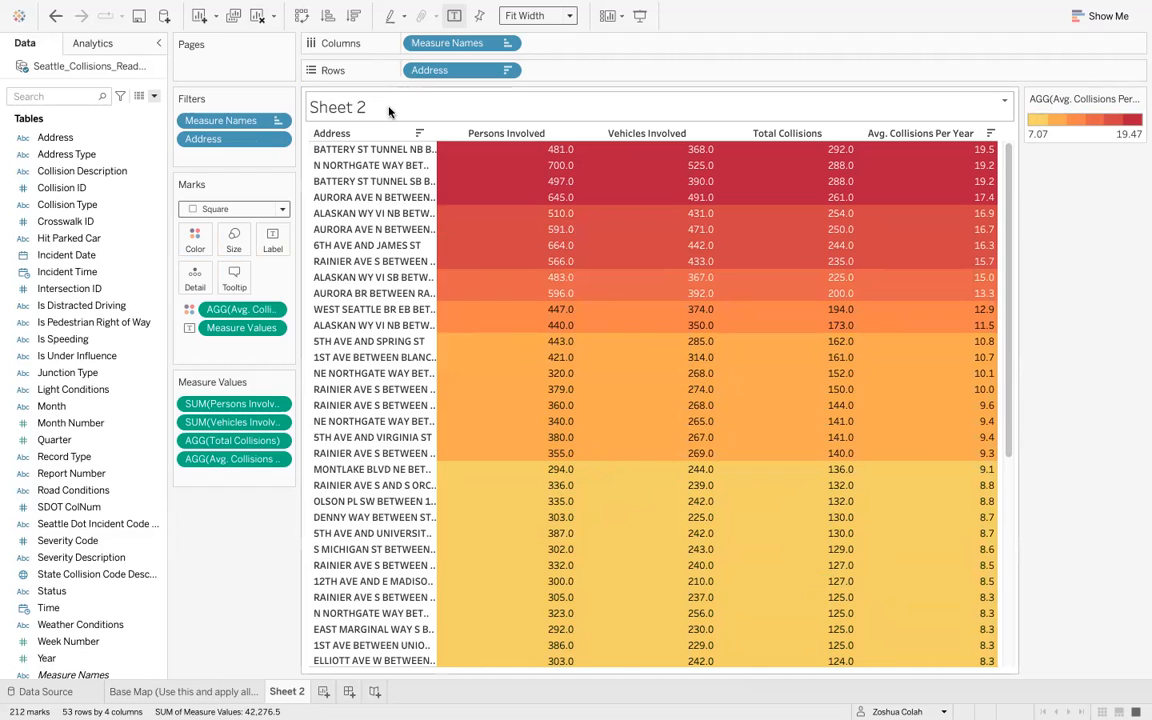
double_click(355, 109)
type("L")
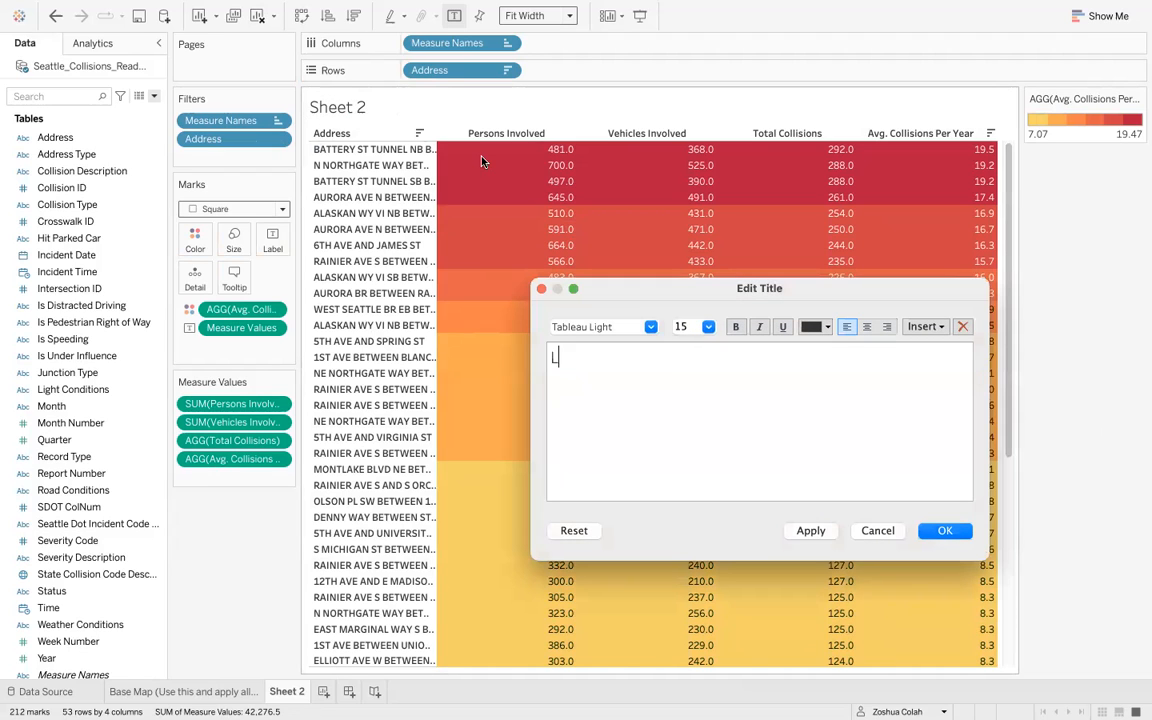
type("ocations with")
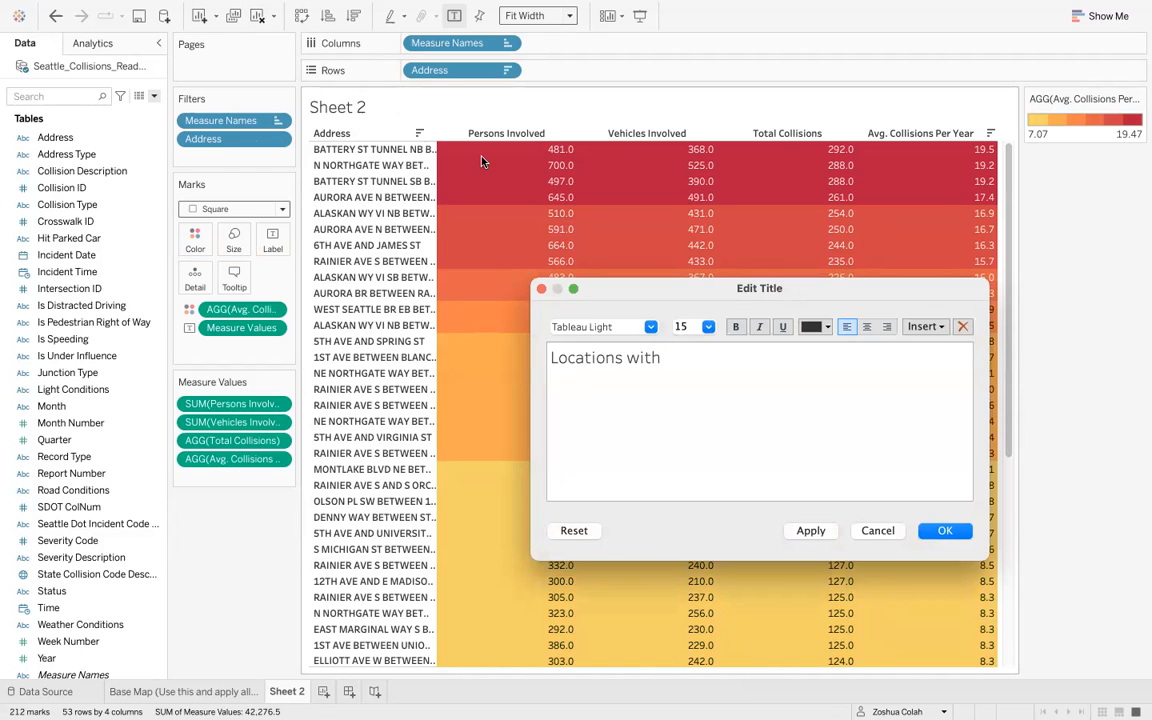
type(" atleast 7 collisions in a year")
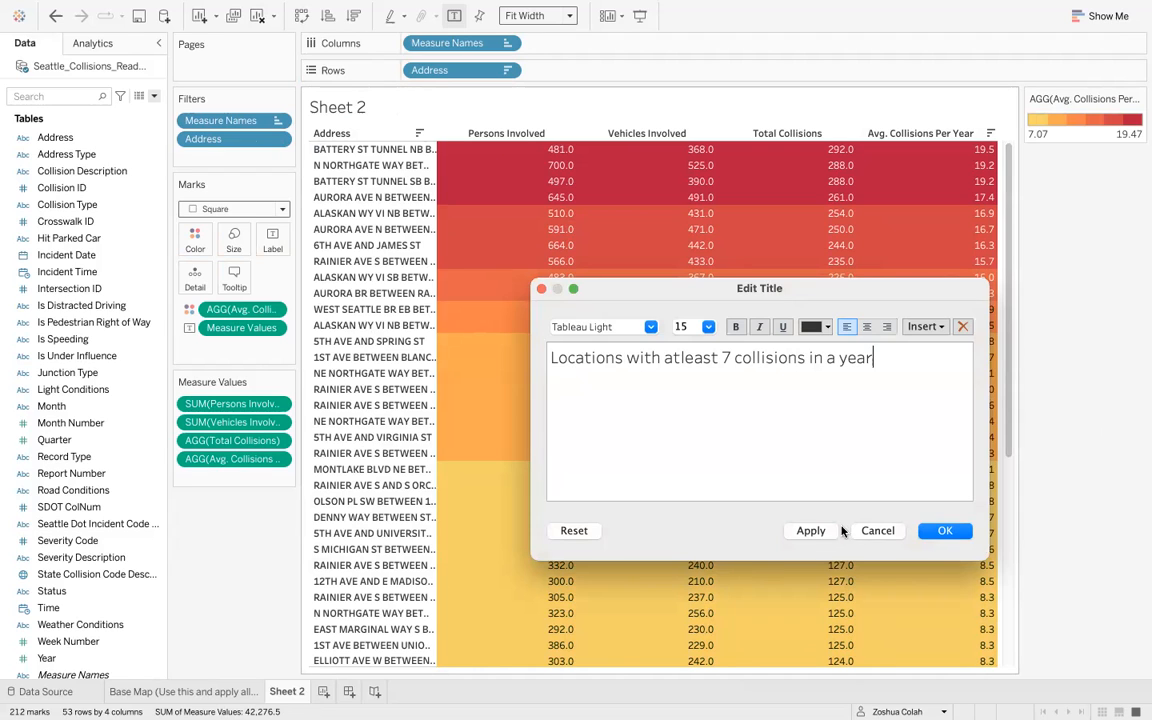
left_click(944, 531)
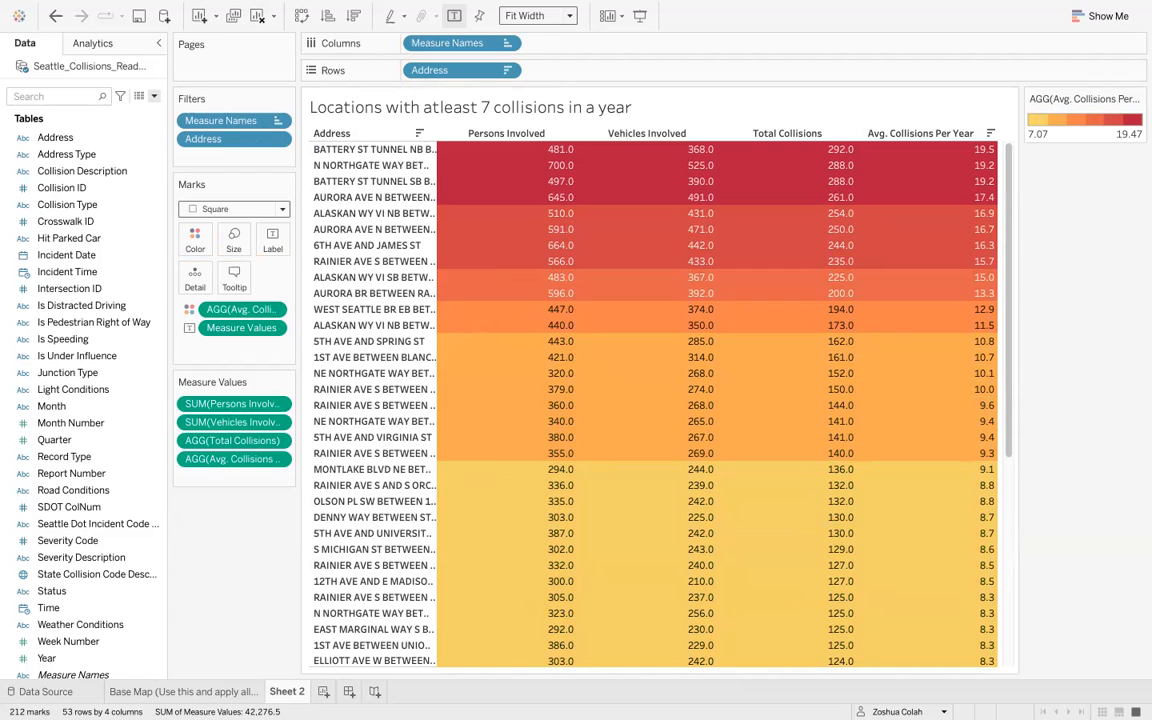
- Rename the current worksheet tab to Table
double_click(286, 691)
type("Table")
key("Return")
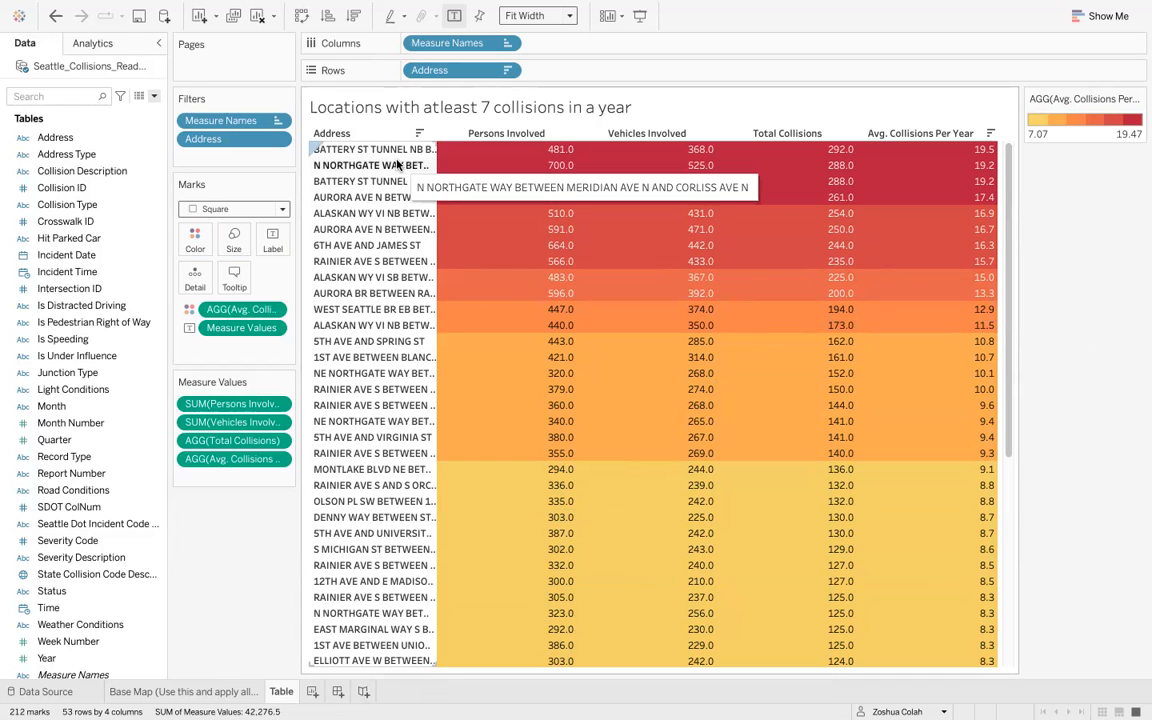
- Create a new worksheet and name it Map
left_click(310, 697)
double_click(322, 691)
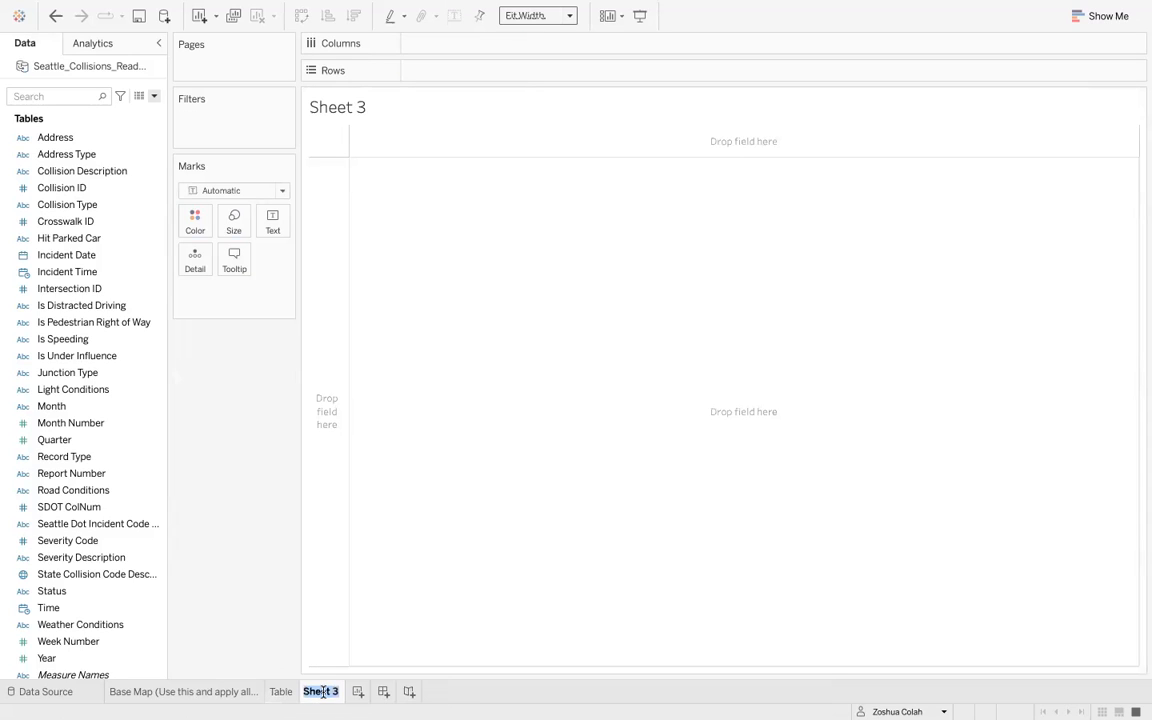
type("Map")
key("Return")
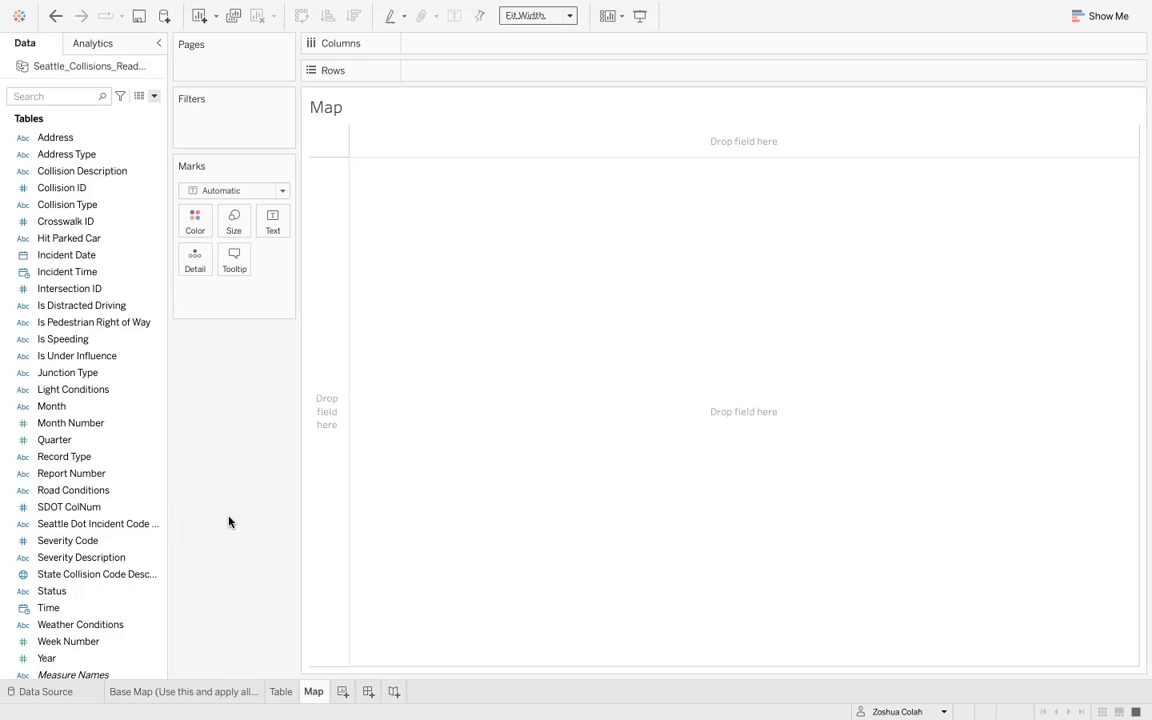
- Convert the Latitude and Longitude fields to dimensions
scroll(105, 373, "down", 10)
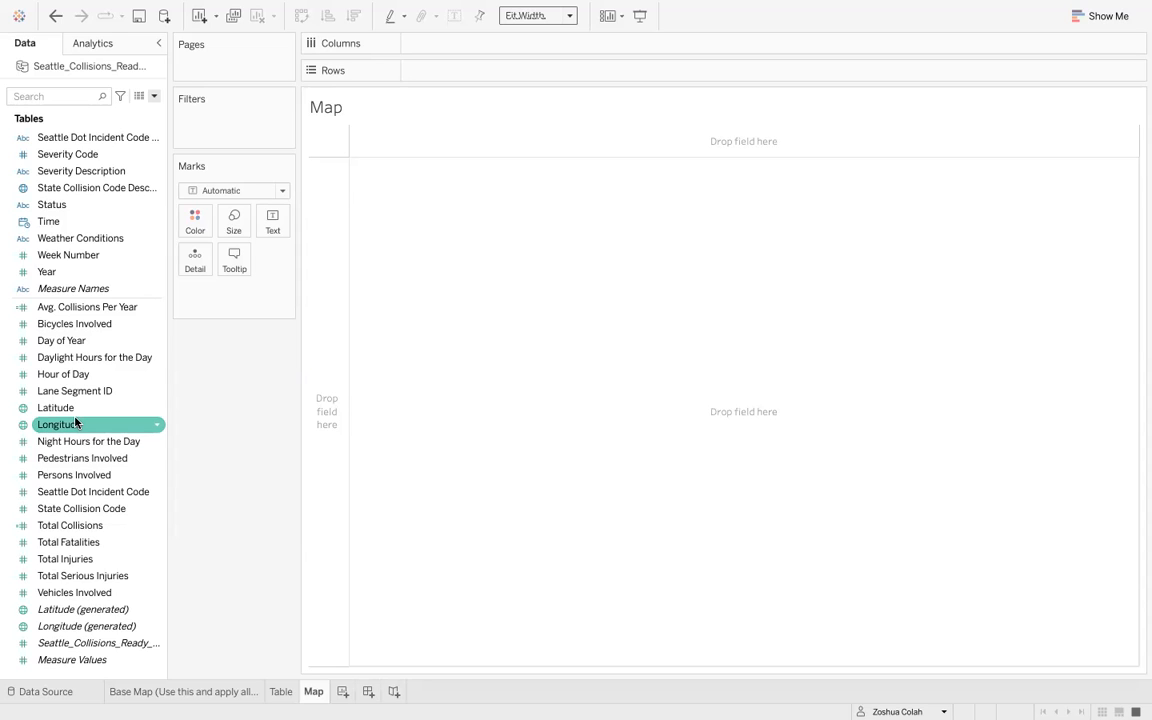
left_click(138, 408)
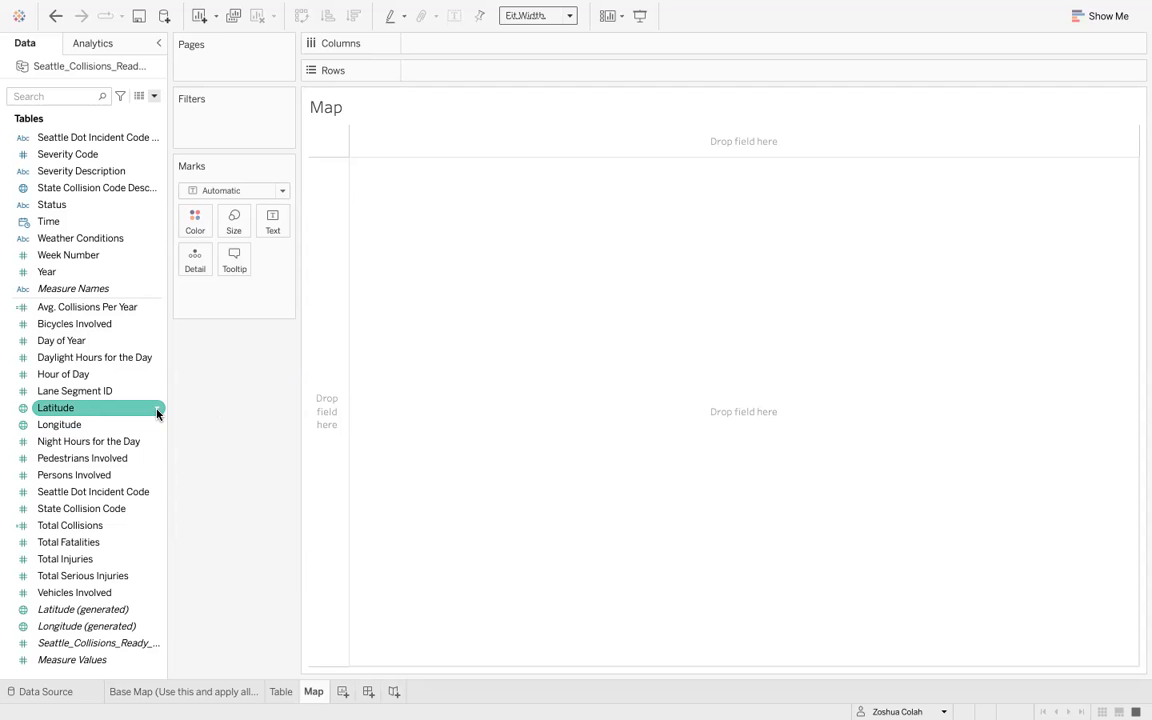
left_click(157, 410)
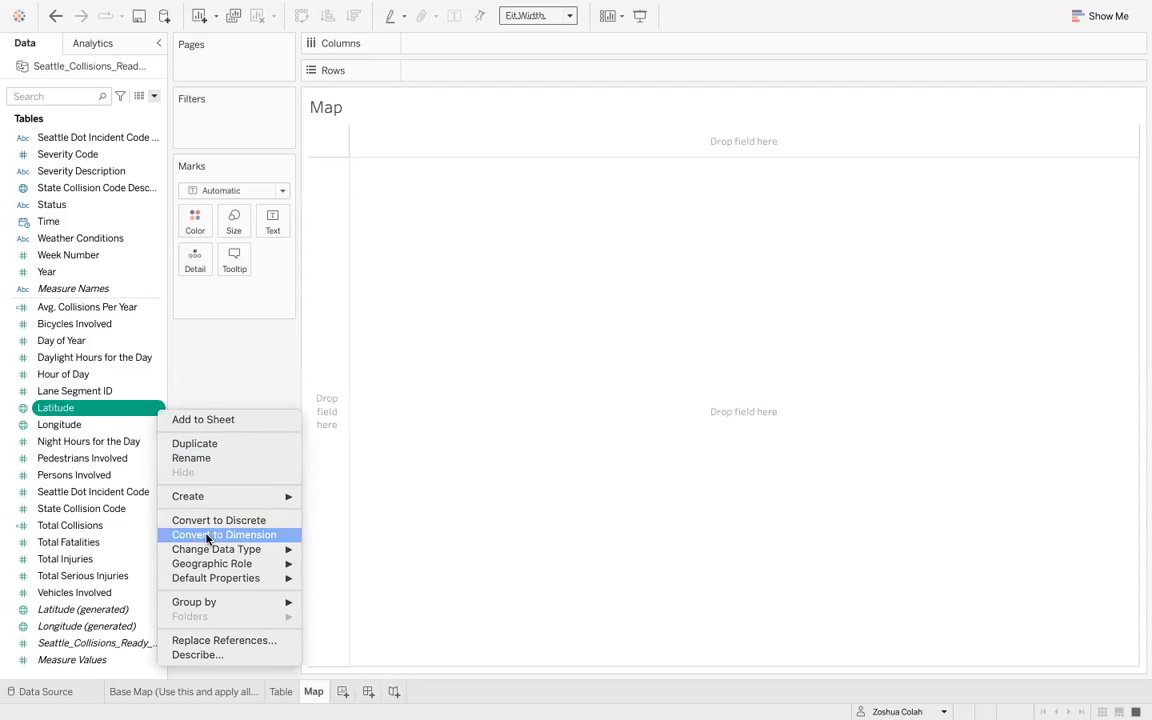
left_click(207, 536)
scroll(123, 510, "down", 3)
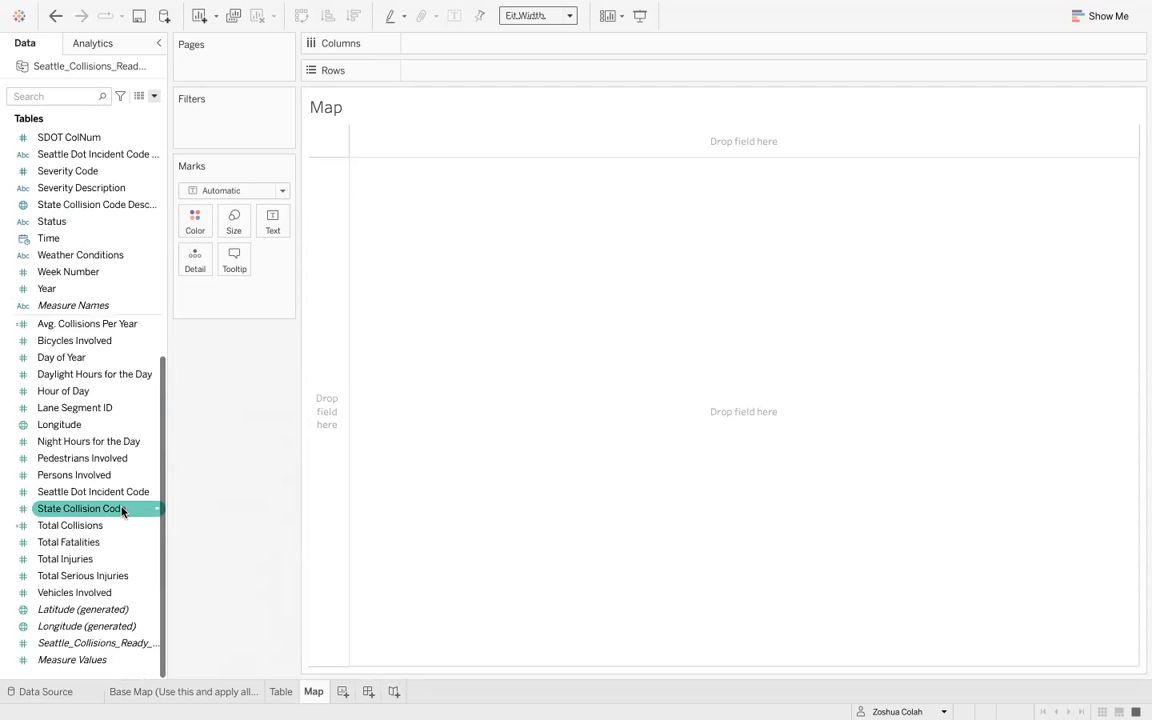
left_click(157, 428)
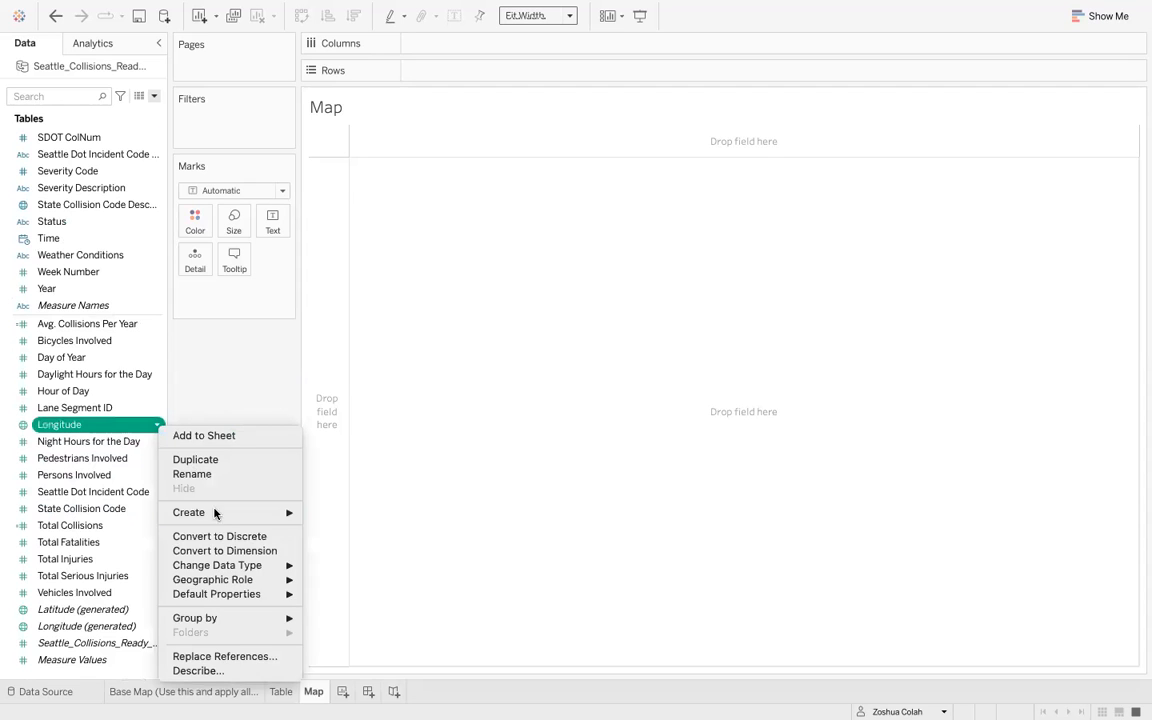
left_click(212, 550)
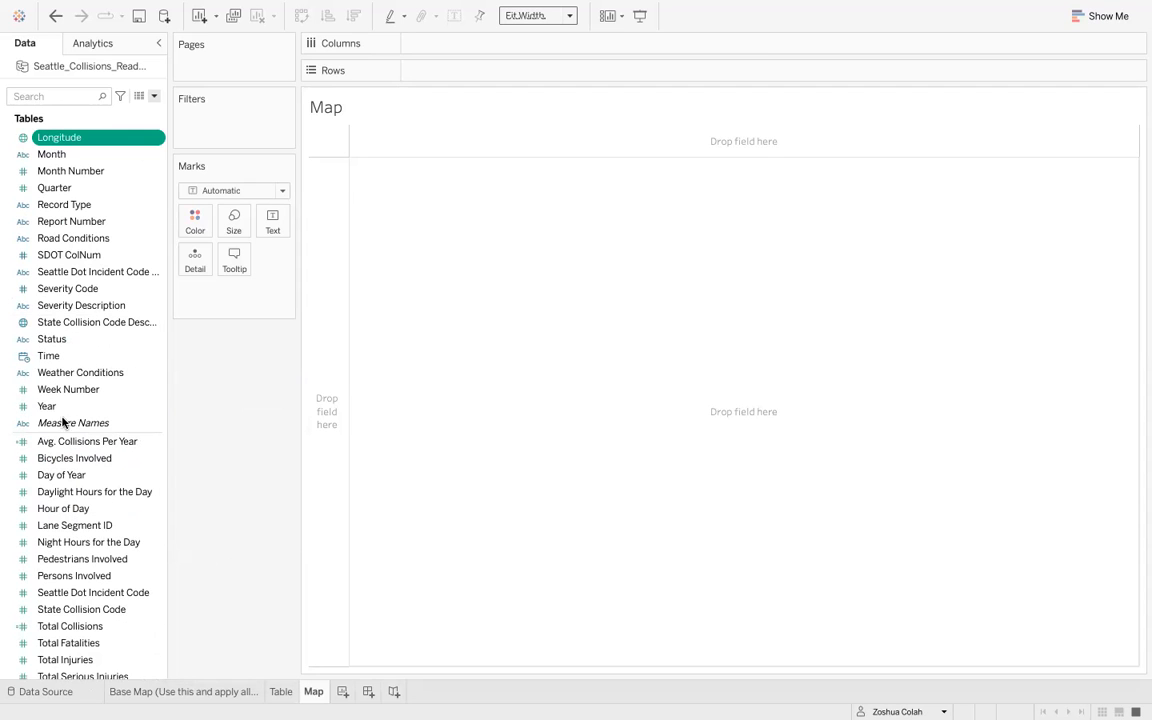
- Plot collisions by placing Longitude on Columns and Latitude on Rows
scroll(64, 310, "up", 6)
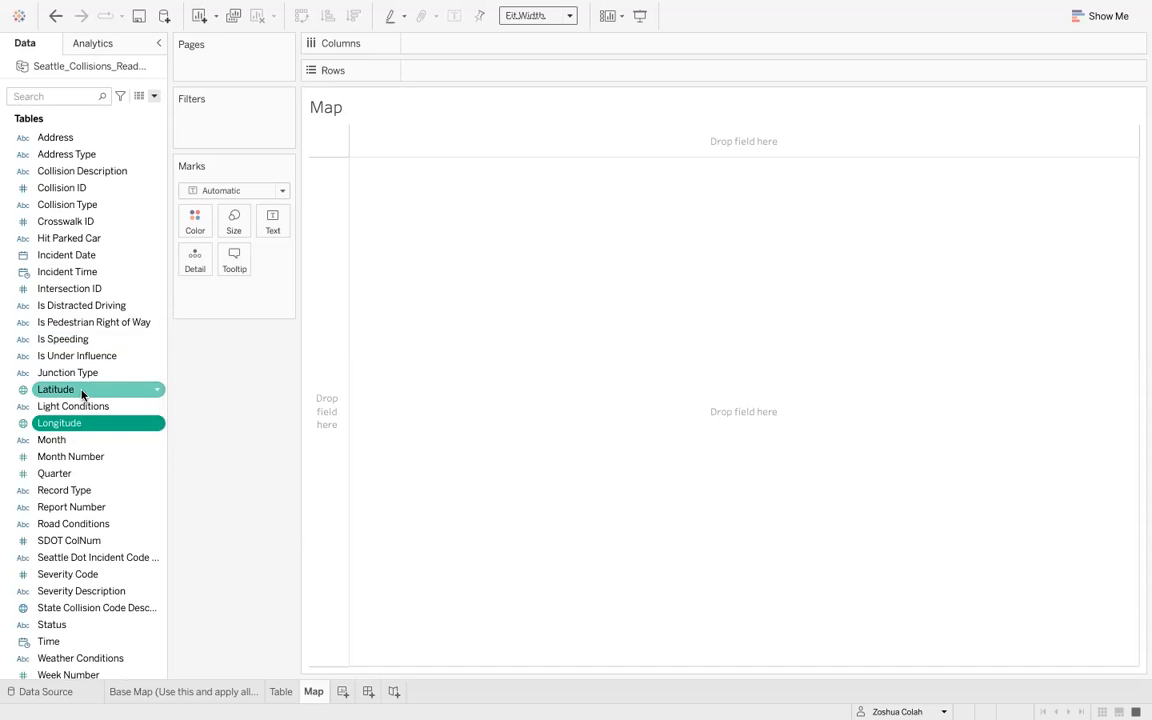
left_click(82, 391)
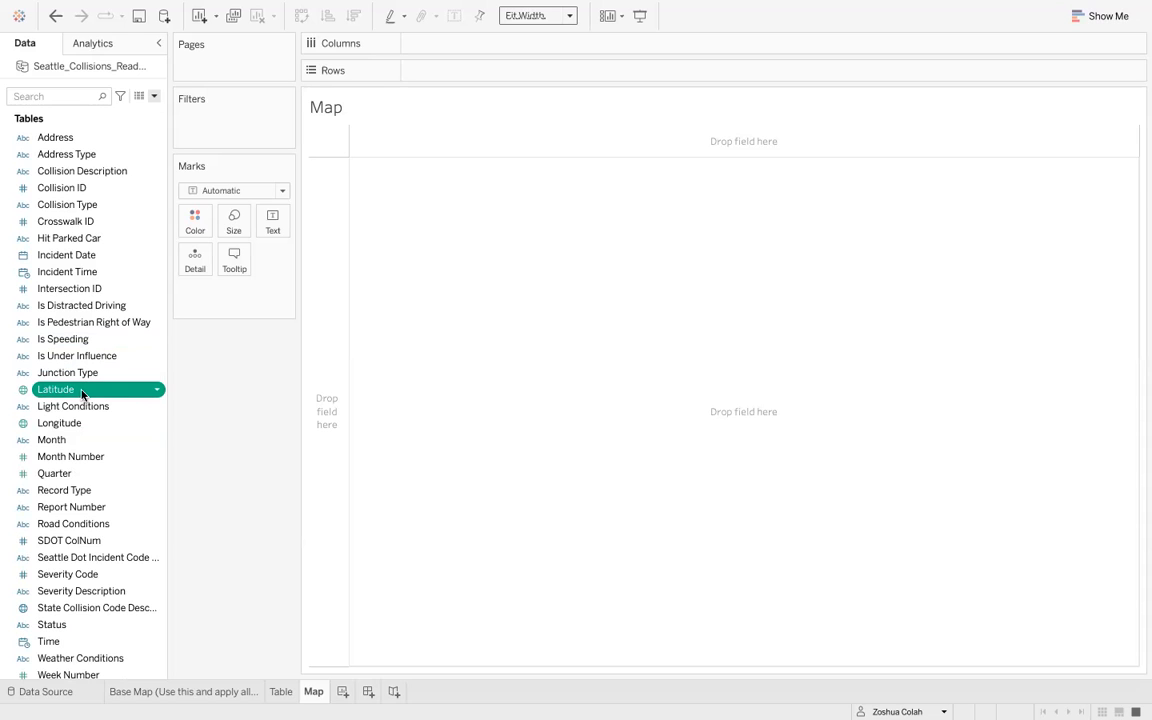
left_click_drag(62, 425, 473, 46)
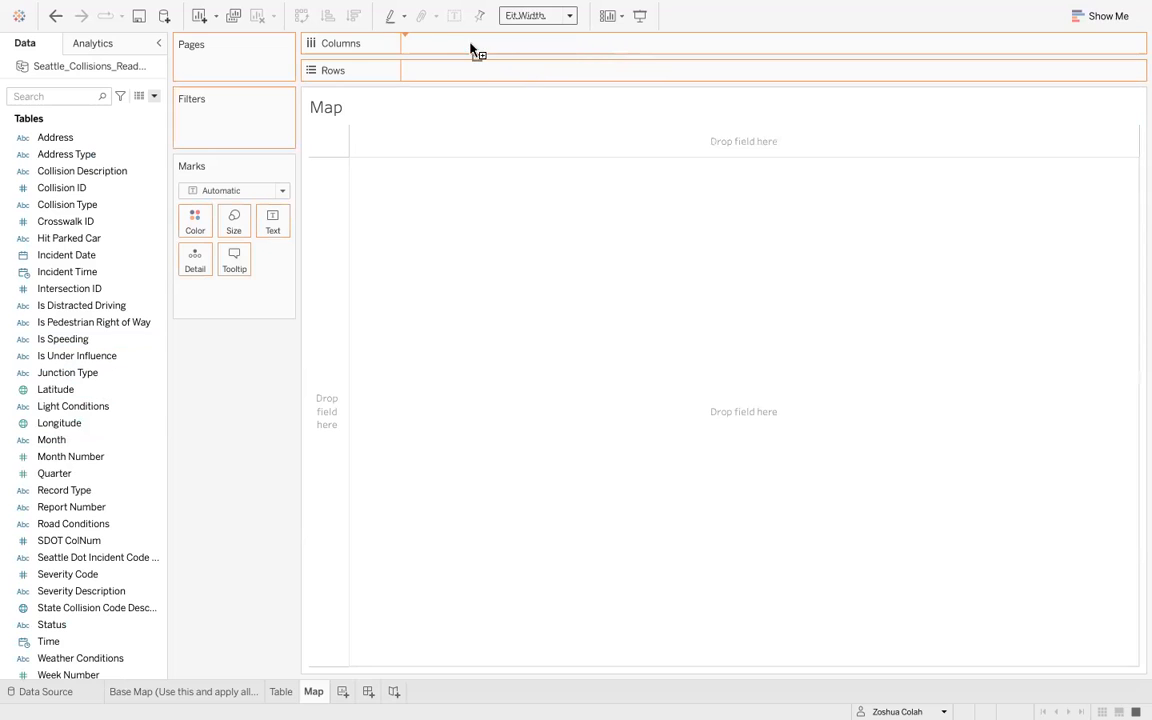
left_click_drag(60, 389, 500, 74)
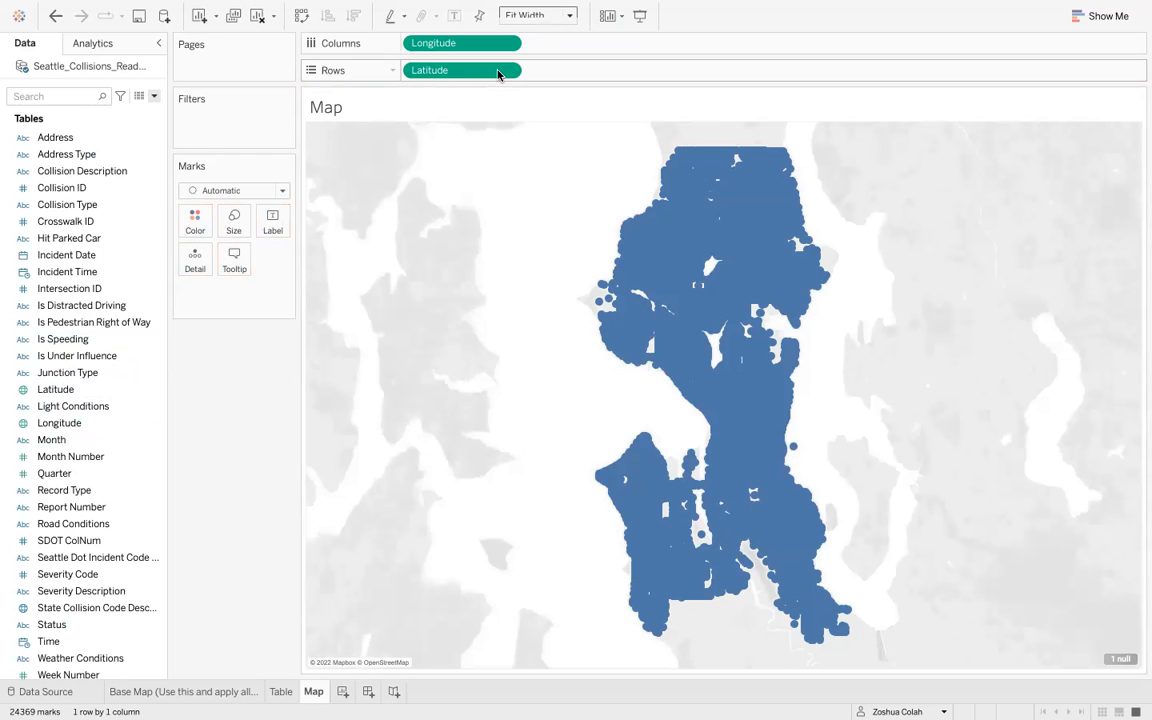
- Filter out the null Longitude value from the map
left_click(1124, 665)
left_click(472, 332)
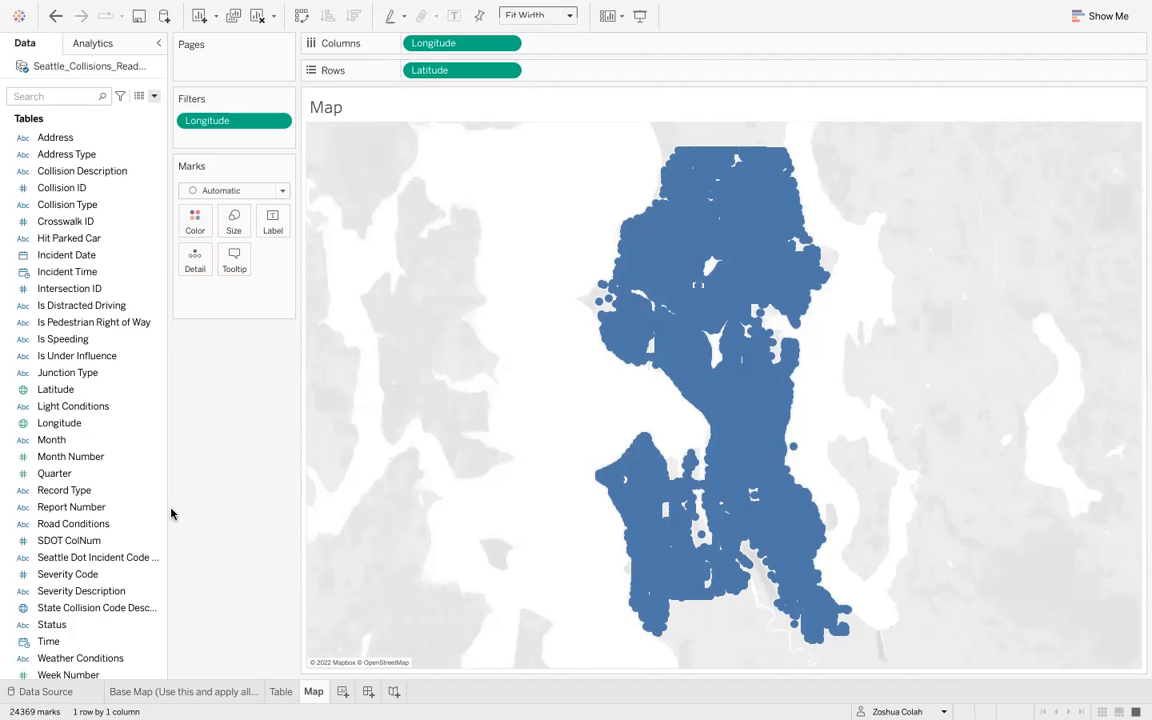
mouse_move(594, 345)
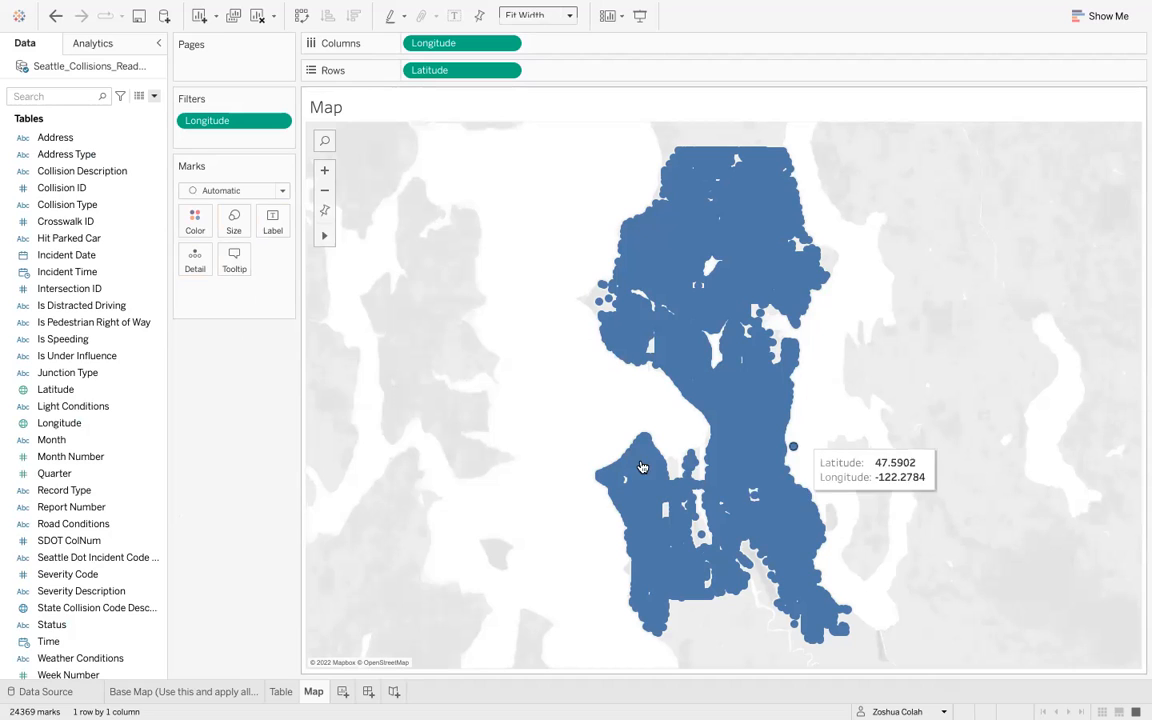
mouse_move(720, 286)
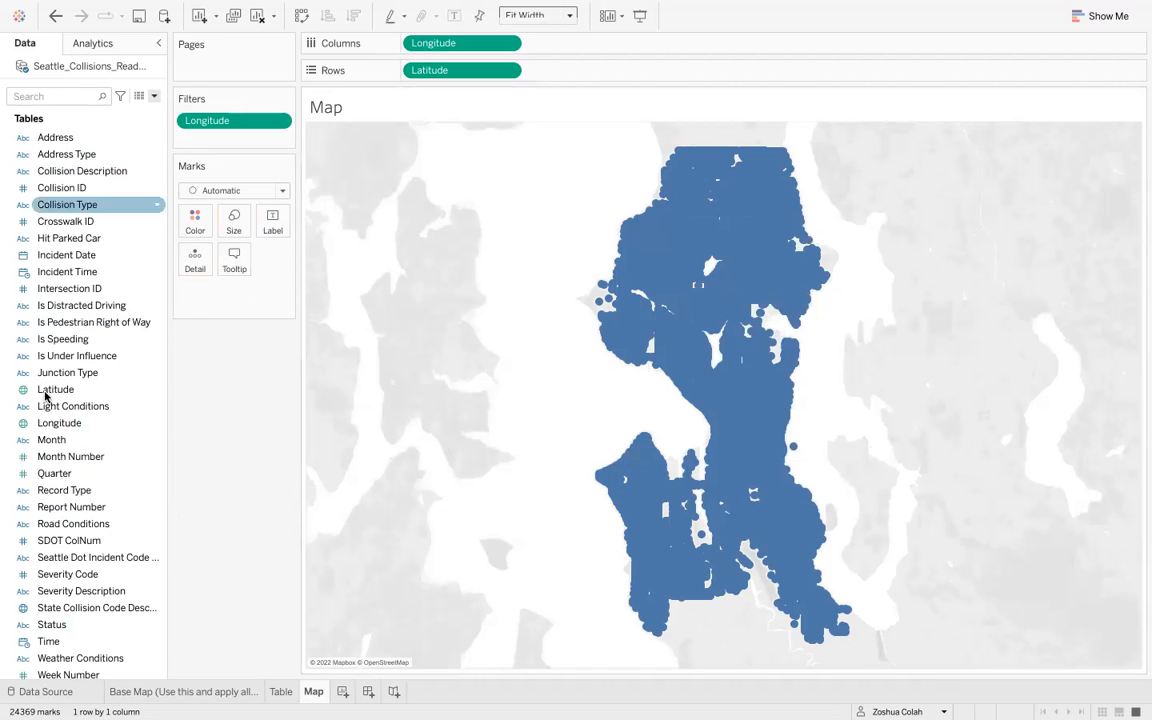
- Filter the map by Avg. Collisions Per Year with a range starting at 7
scroll(66, 620, "down", 9)
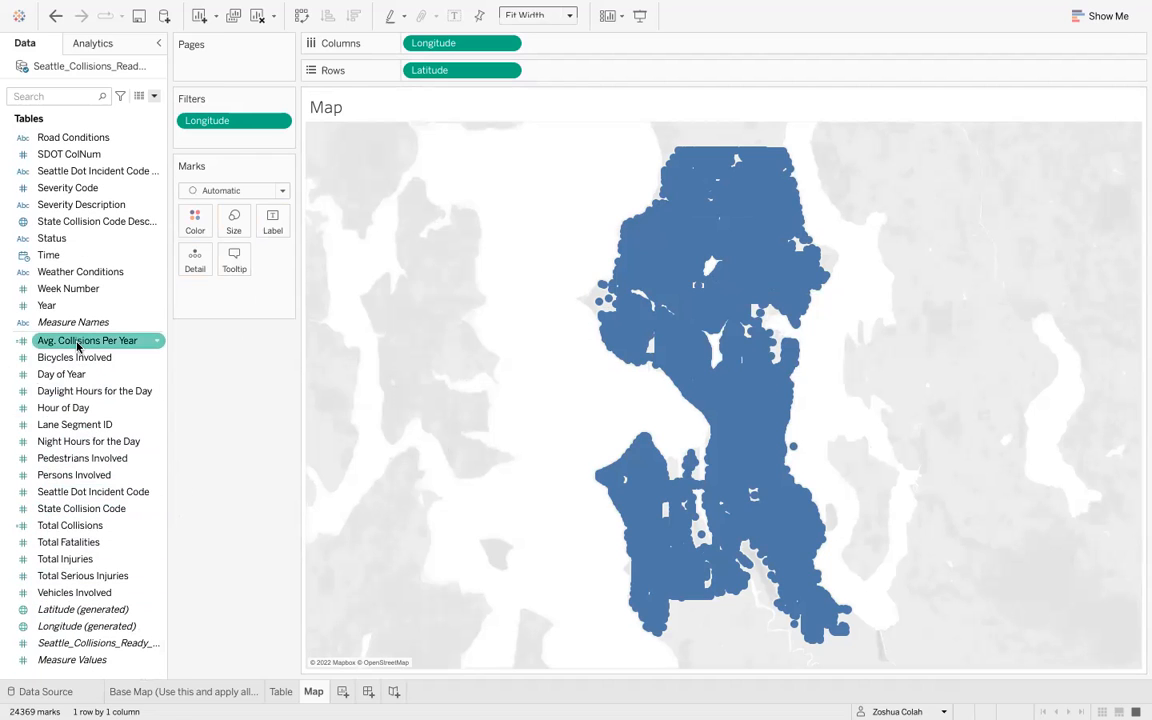
left_click_drag(76, 345, 226, 141)
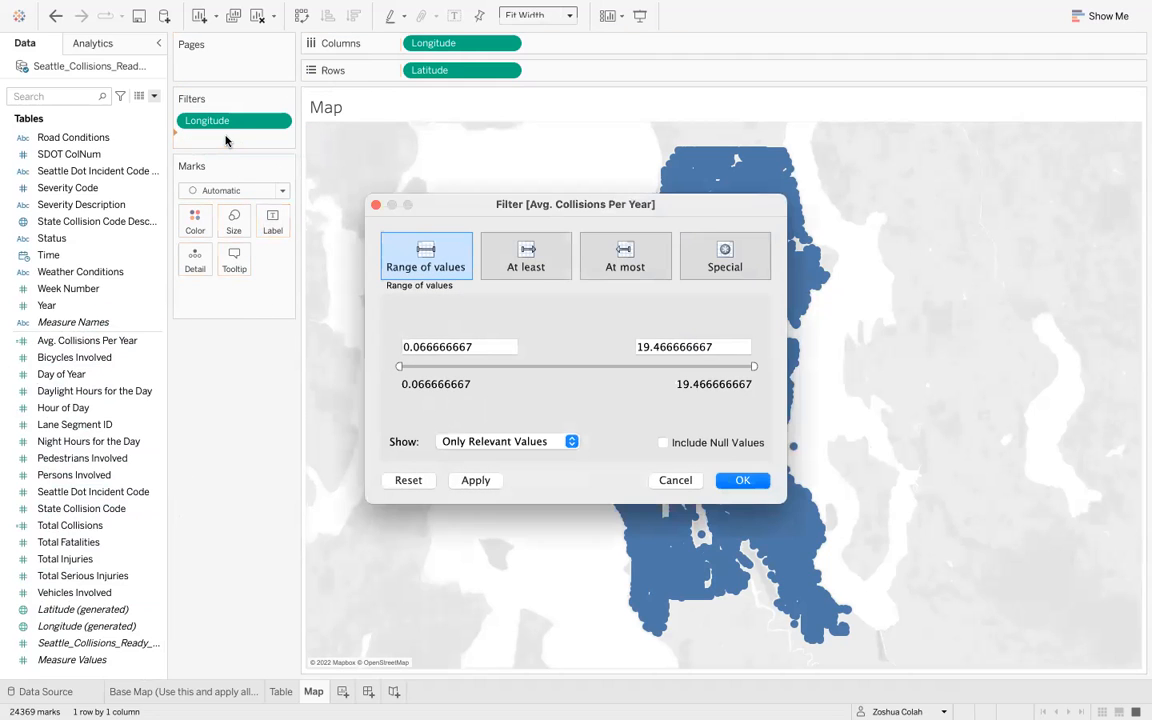
double_click(453, 345)
type("7")
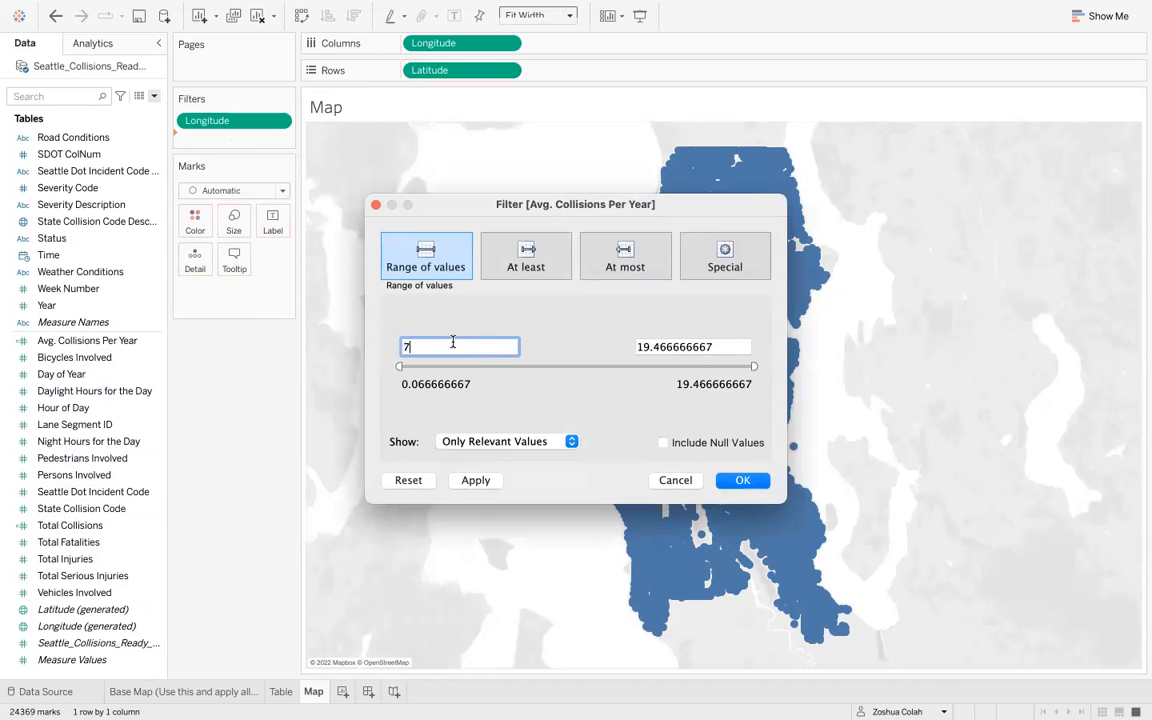
left_click(530, 326)
left_click(477, 481)
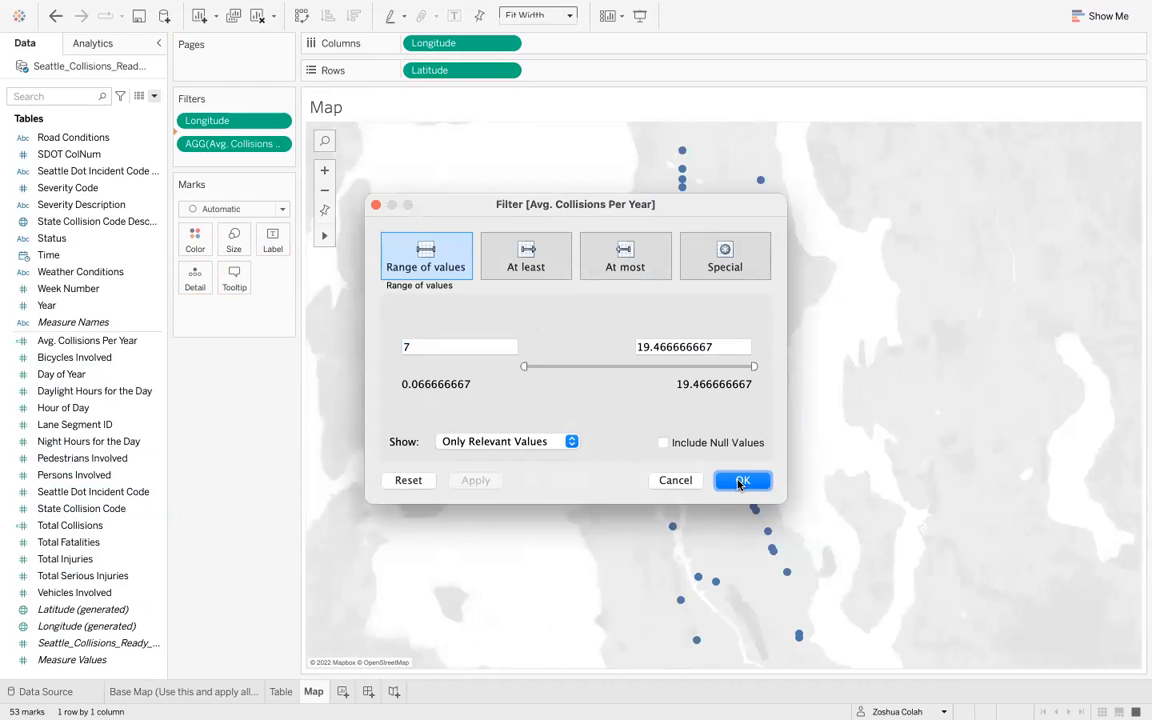
left_click(740, 483)
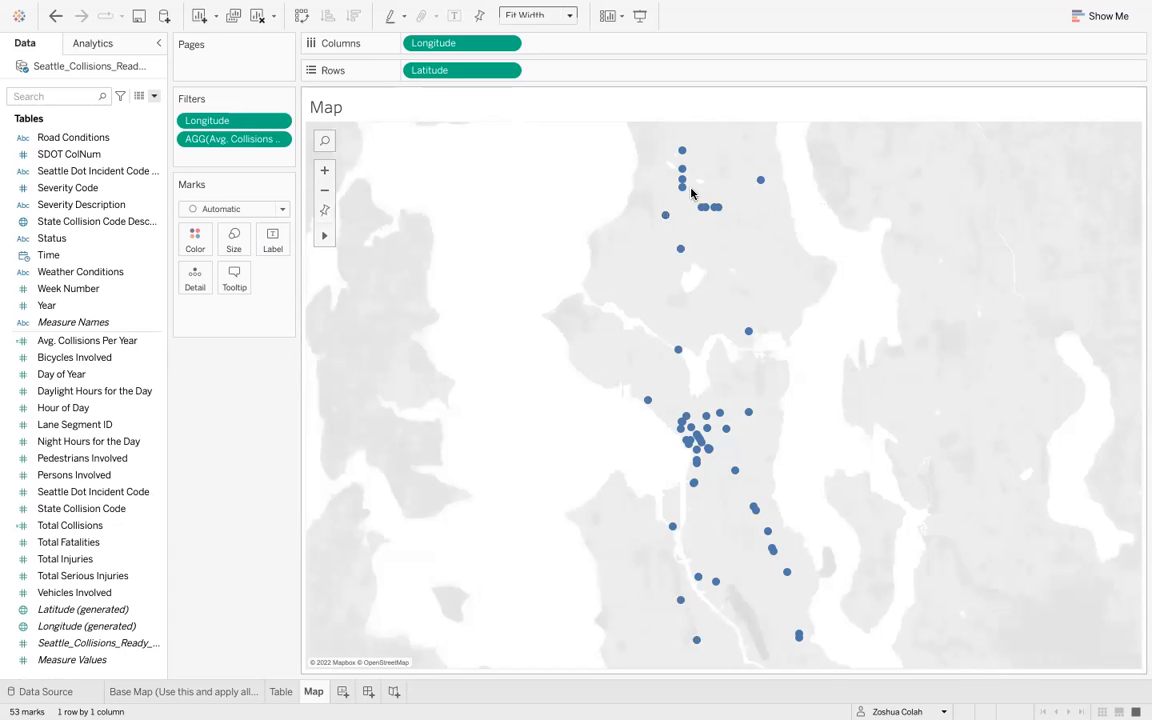
- Color the map points by Avg. Collisions Per Year
mouse_move(683, 196)
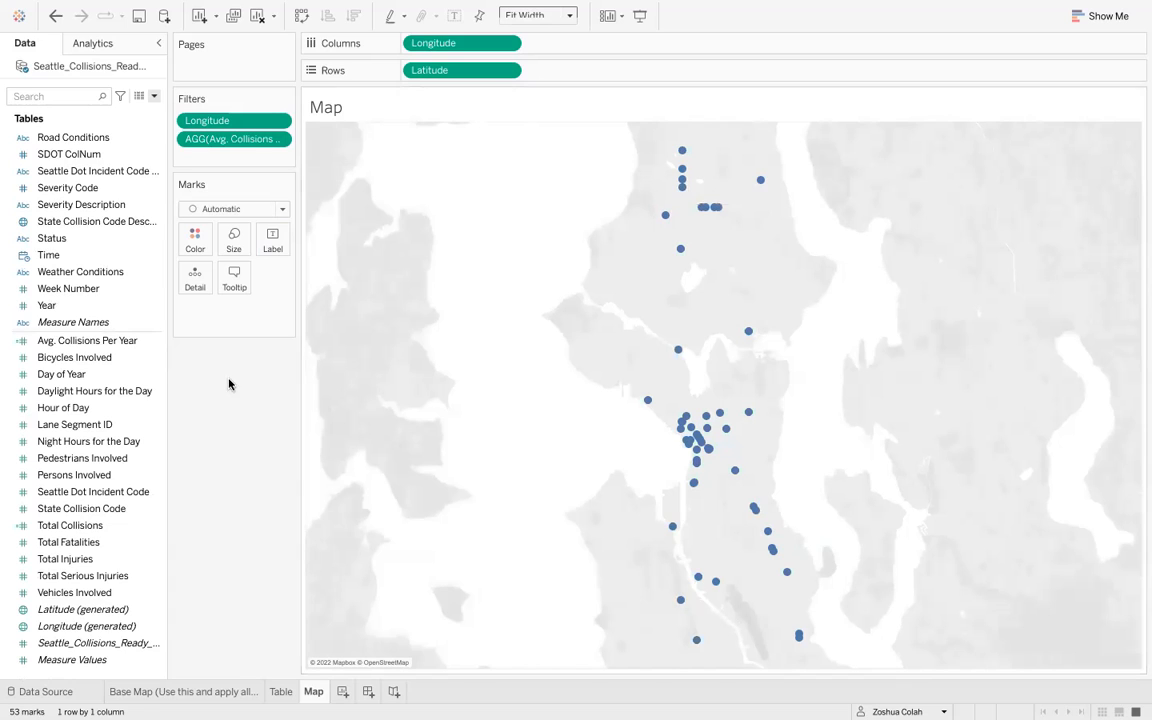
left_click(123, 342)
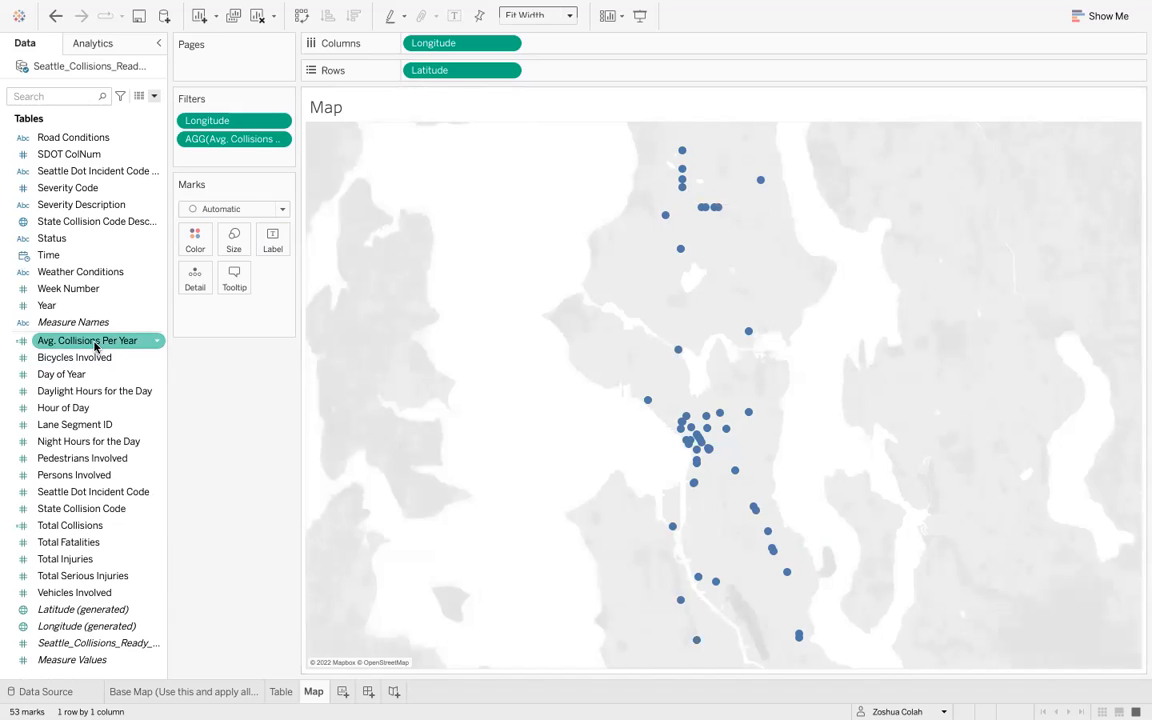
left_click_drag(95, 347, 193, 246)
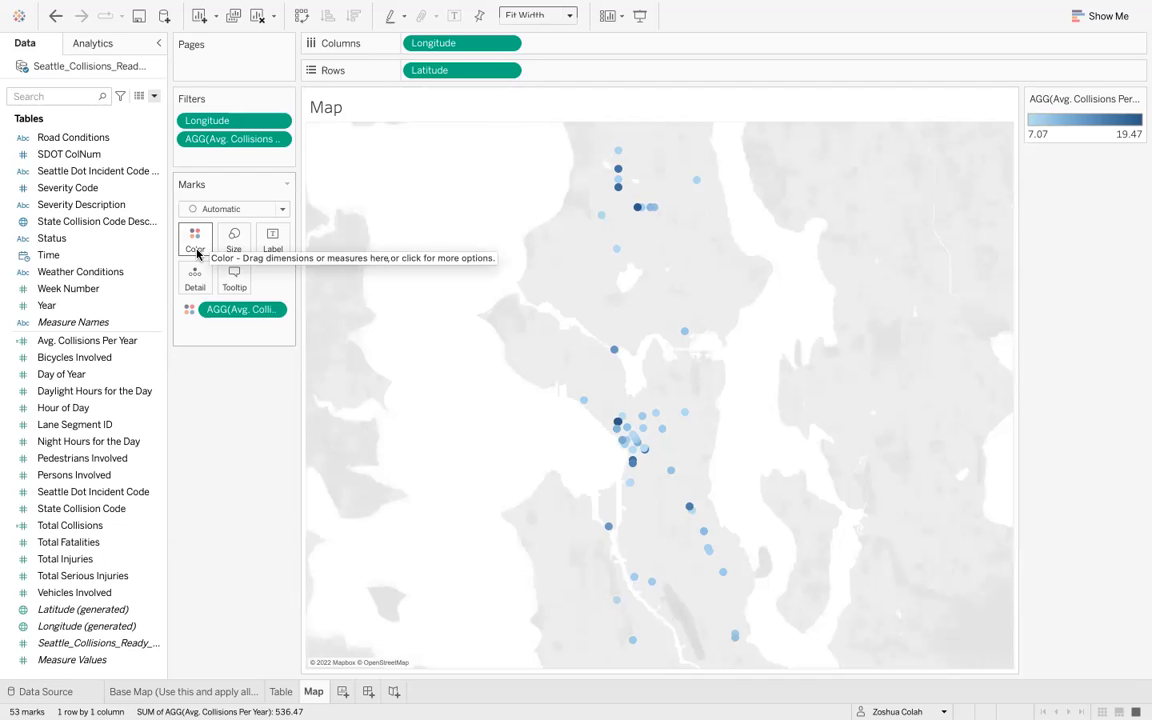
- Set the color palette to Red-Gold with 6 stepped color steps
left_click(196, 240)
left_click(255, 293)
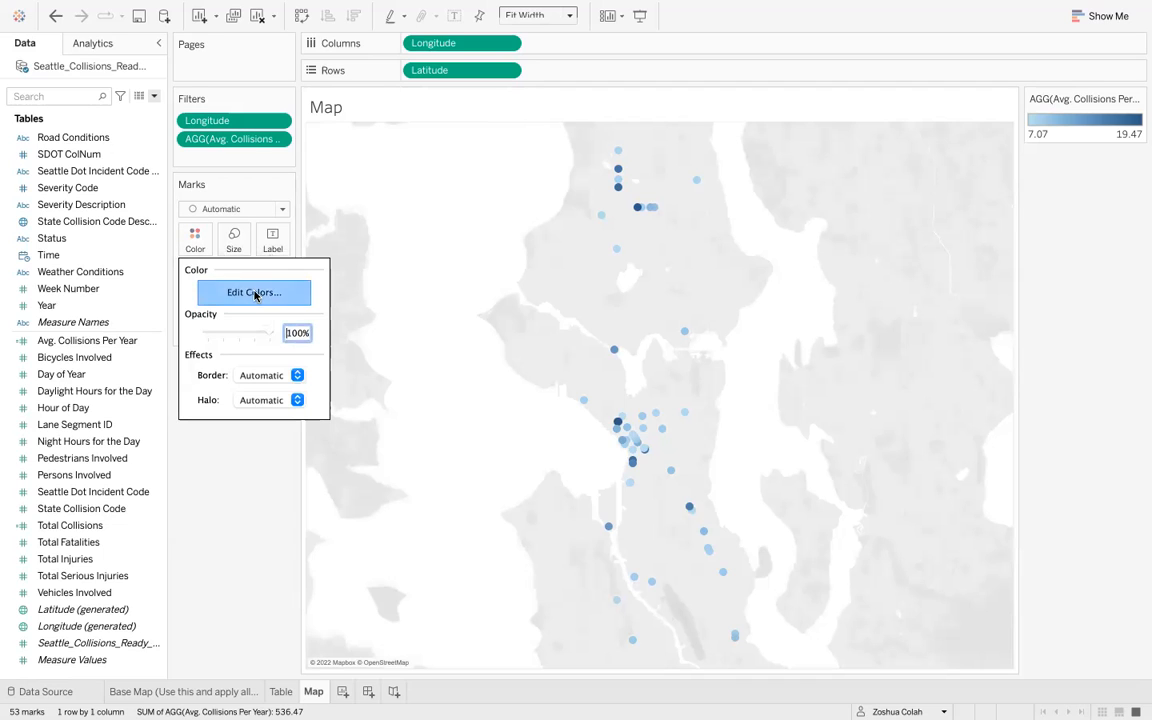
left_click(542, 266)
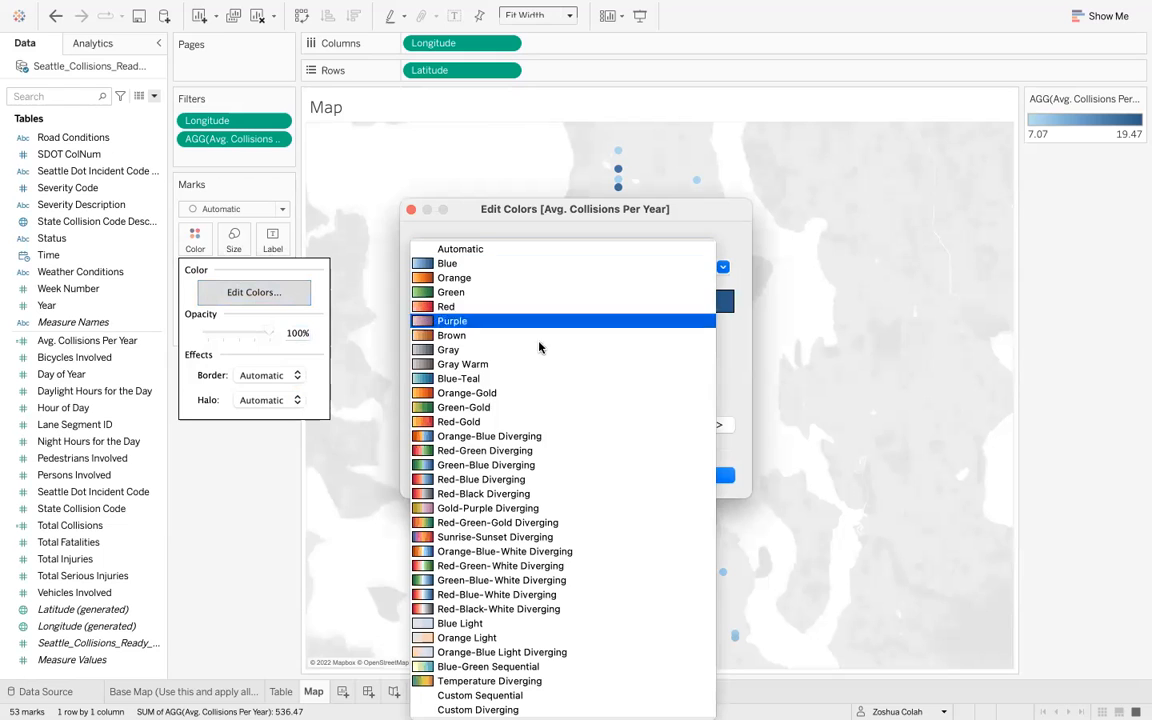
left_click(535, 422)
left_click(478, 359)
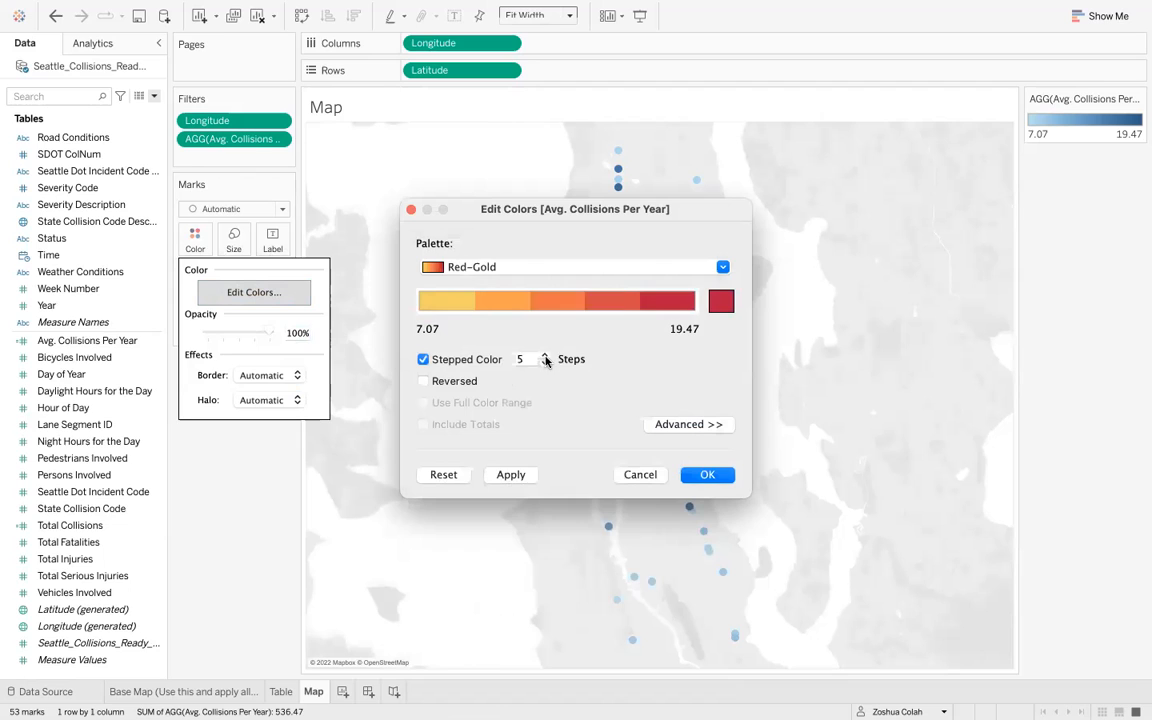
left_click(544, 355)
left_click(534, 477)
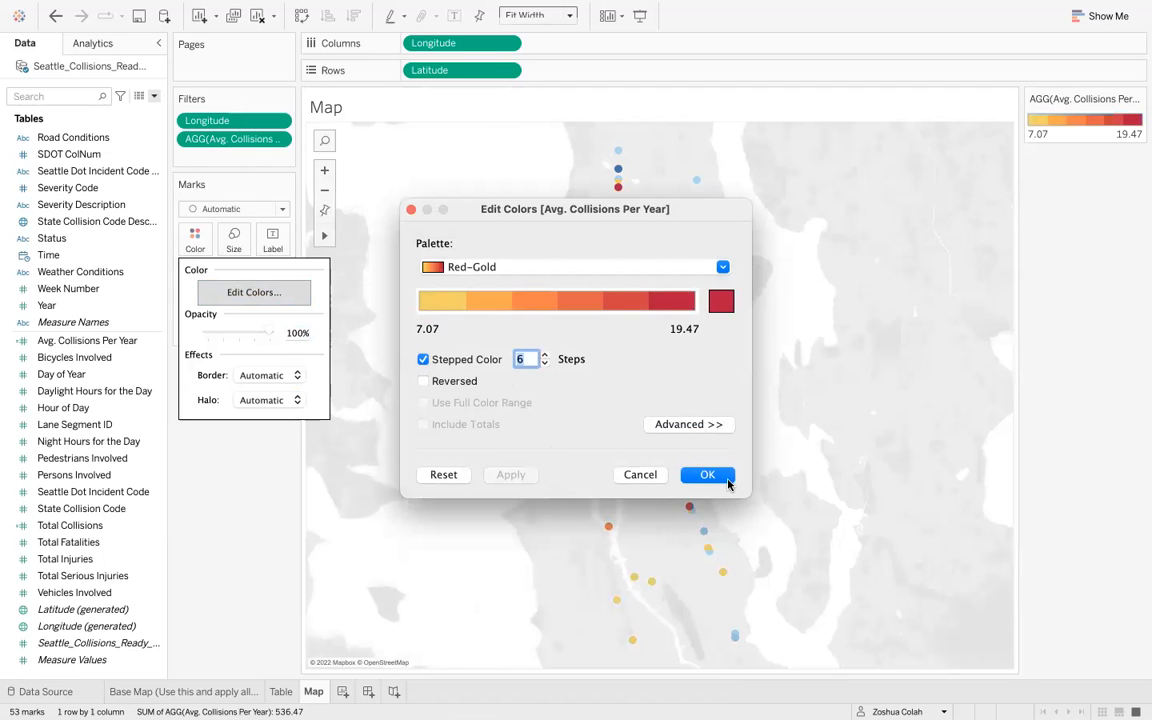
left_click(703, 474)
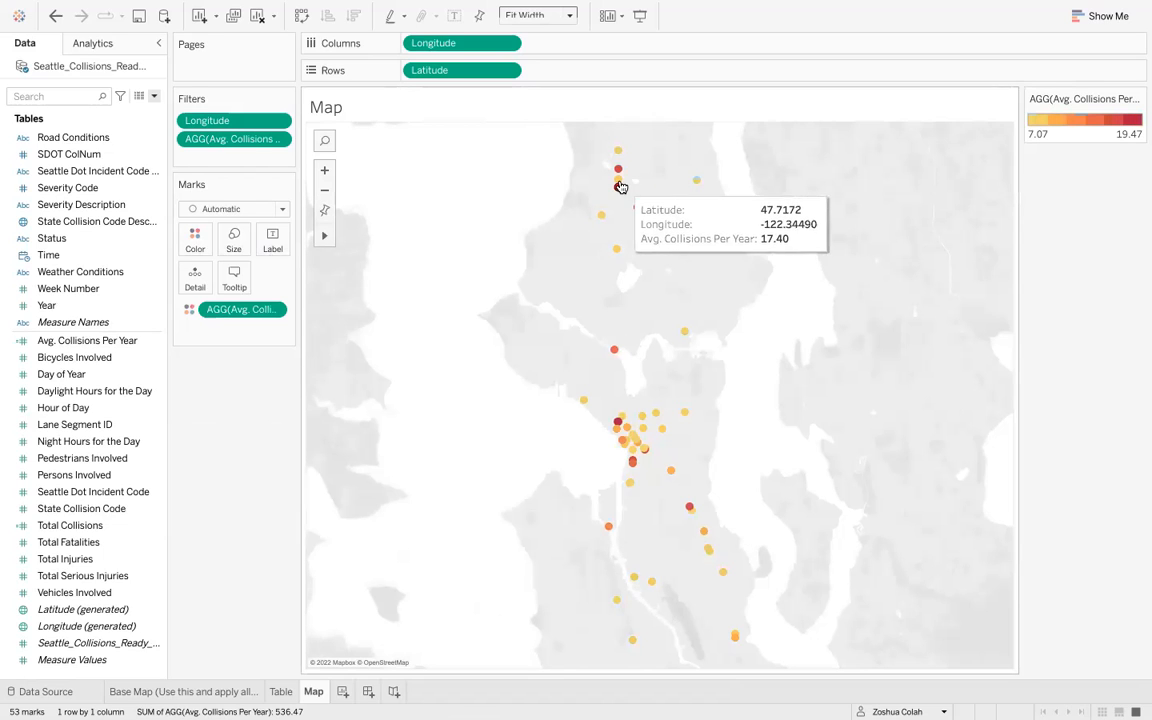
mouse_move(618, 173)
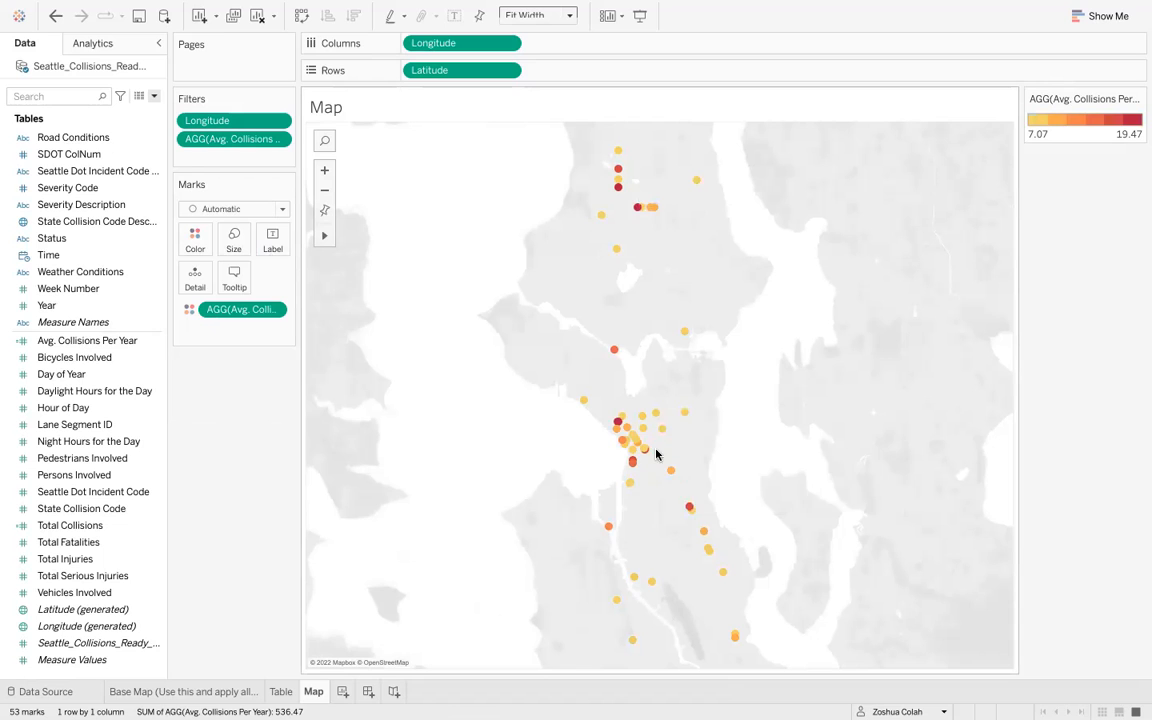
mouse_move(619, 383)
scroll(620, 422, "up", 1)
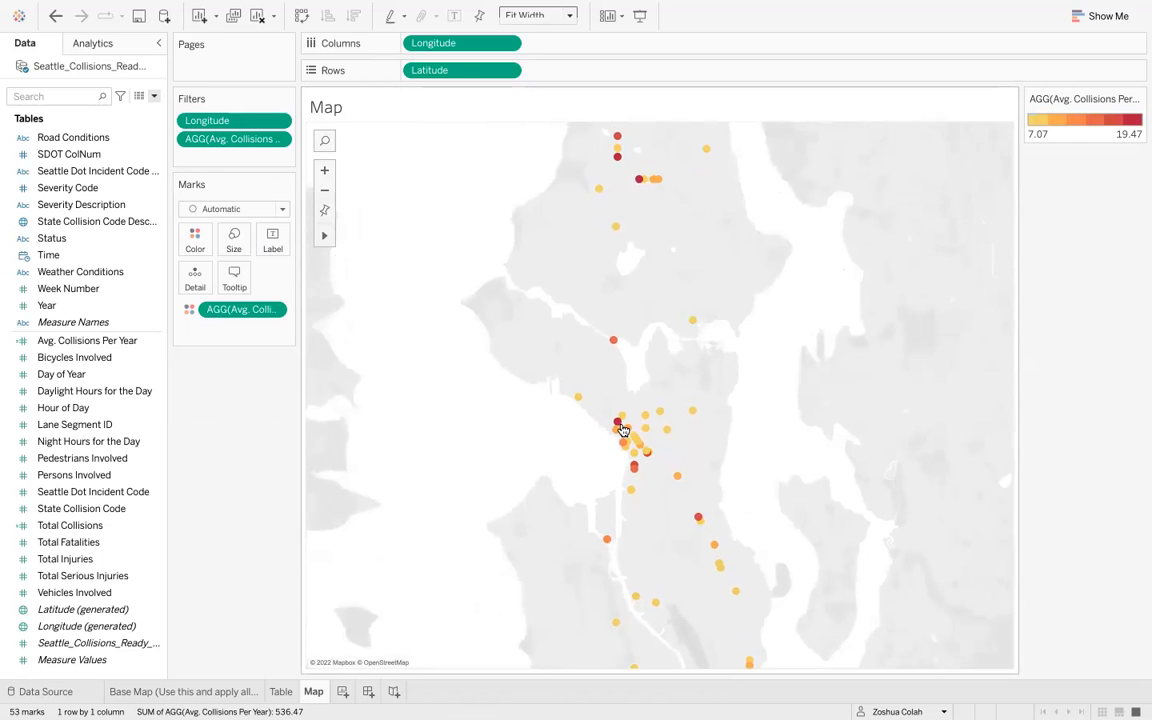
scroll(618, 422, "down", 1)
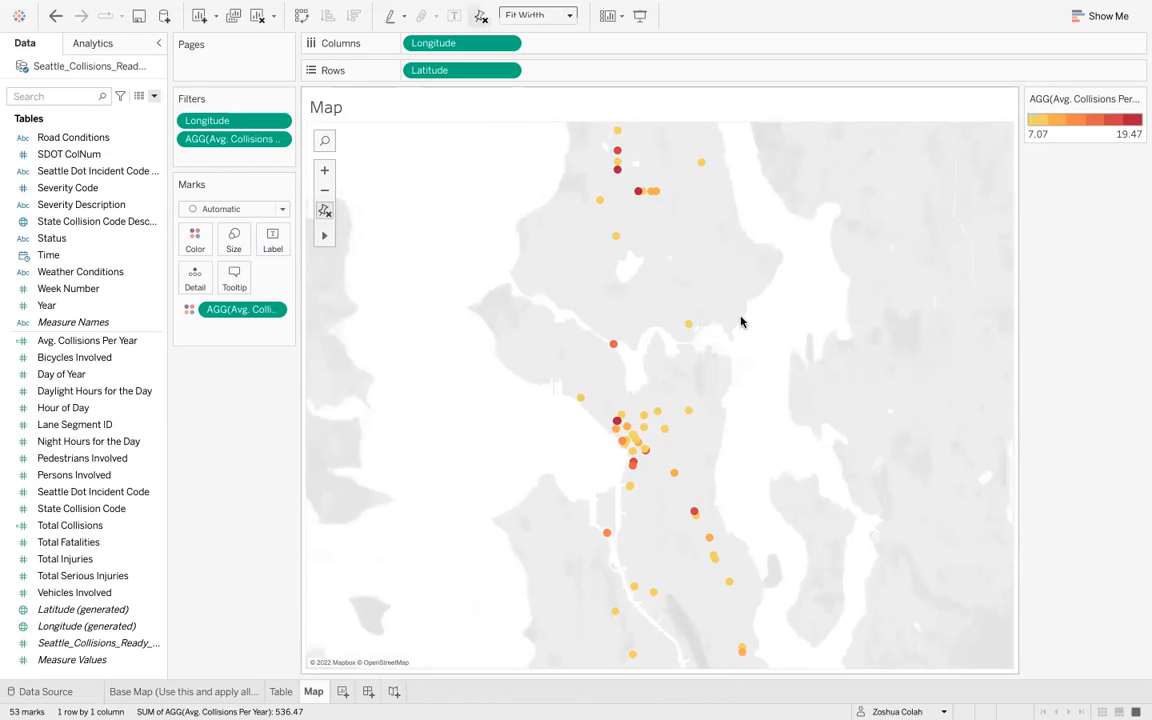
left_click(324, 211)
mouse_move(616, 255)
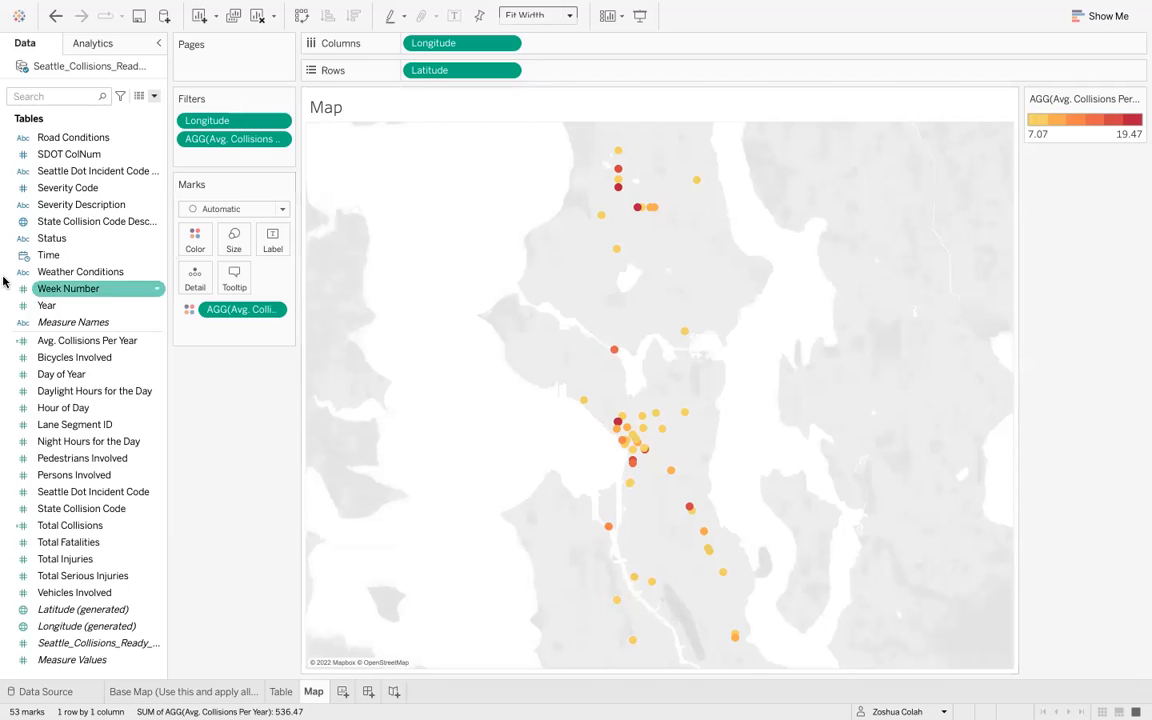
- Add the Address and Vehicles Involved fields to the map's tooltip
left_click(59, 93)
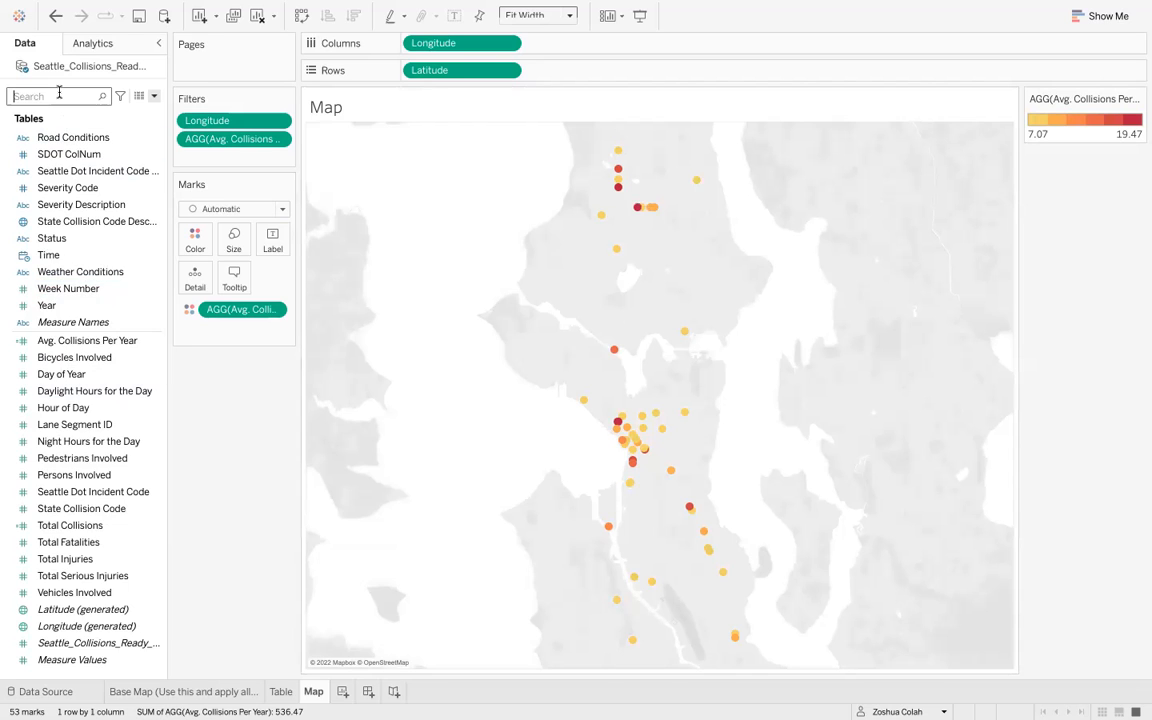
type("addres")
left_click(62, 139)
left_click_drag(62, 139, 222, 285)
double_click(46, 95)
key("BackSpace")
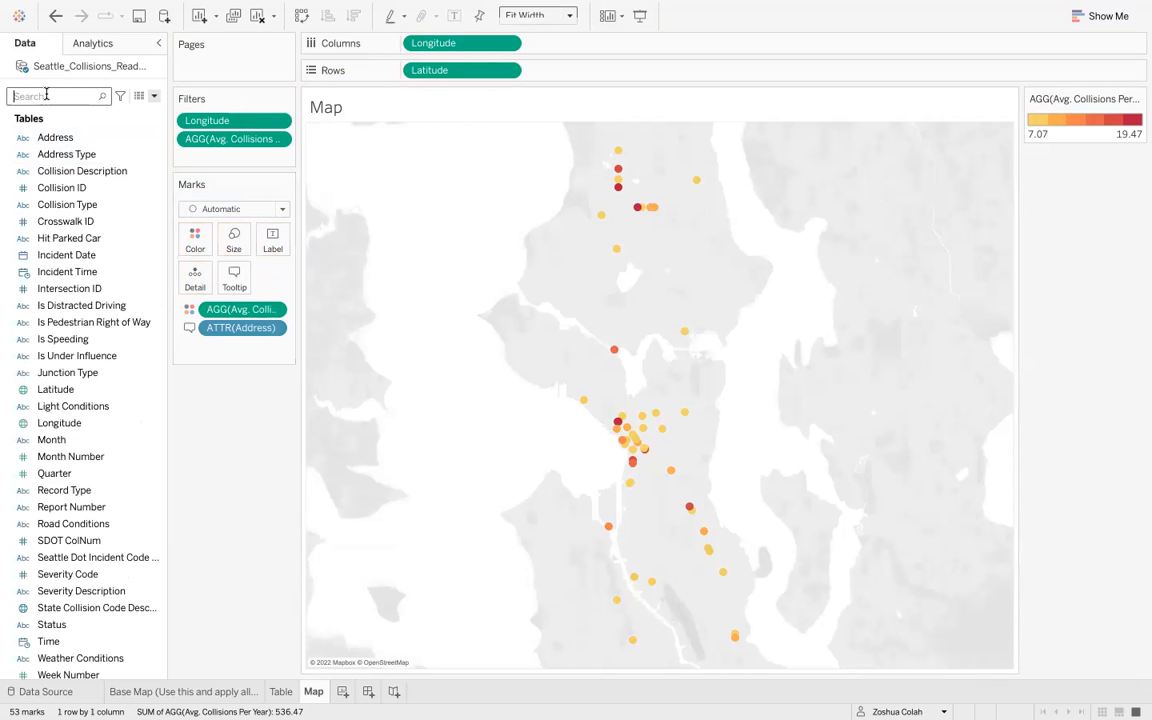
type("vehic")
left_click_drag(80, 149, 235, 286)
- Add the Persons Involved and Total Collisions fields to the tooltip
double_click(72, 95)
type("persons")
left_click_drag(80, 152, 234, 283)
double_click(64, 97)
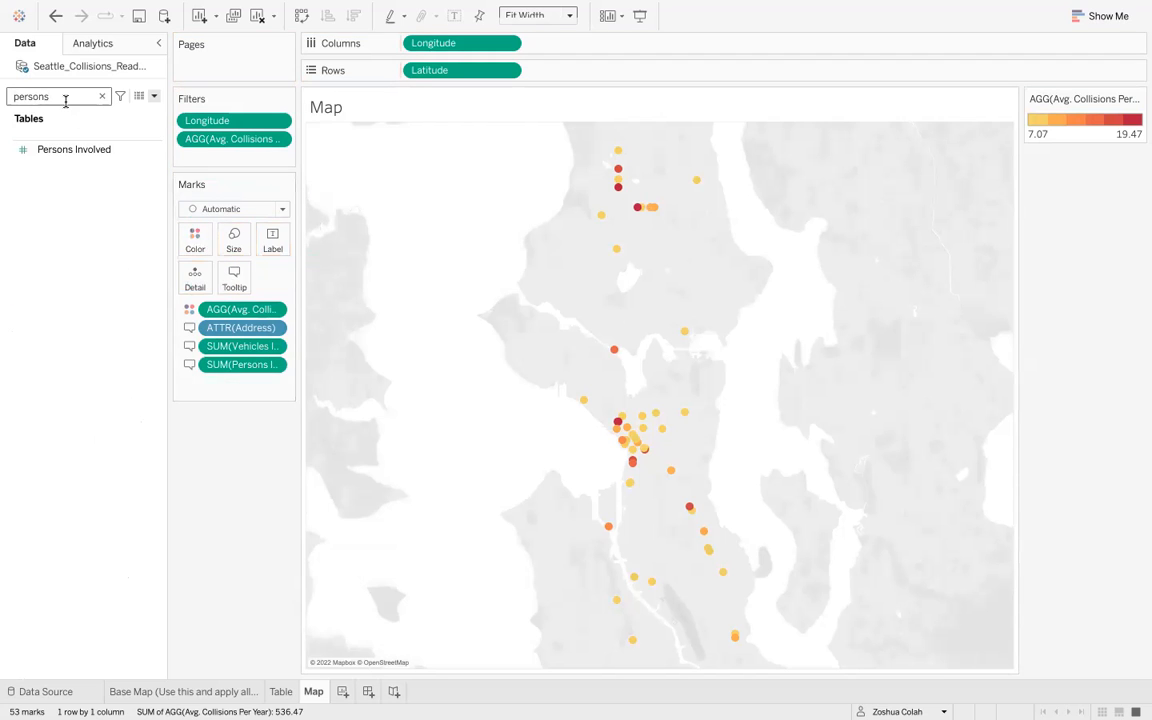
key("BackSpace")
type("total")
left_click_drag(67, 149, 235, 283)
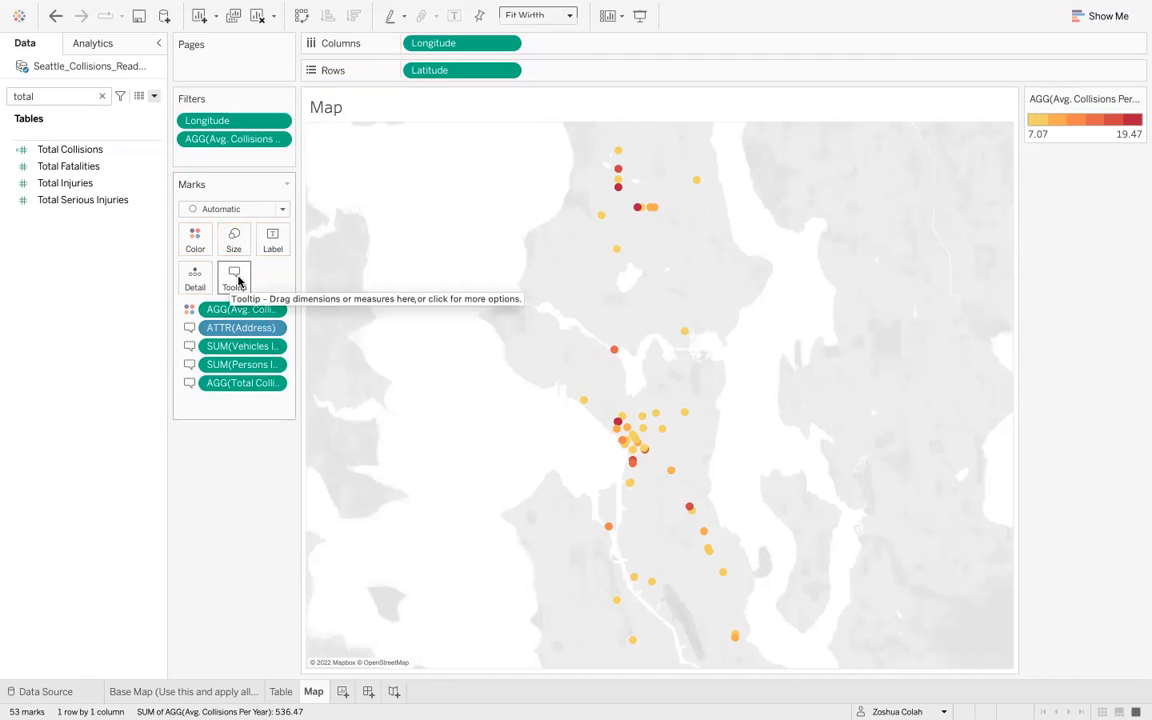
- Edit the tooltip, moving the Address field to the top line and removing its label
left_click(233, 276)
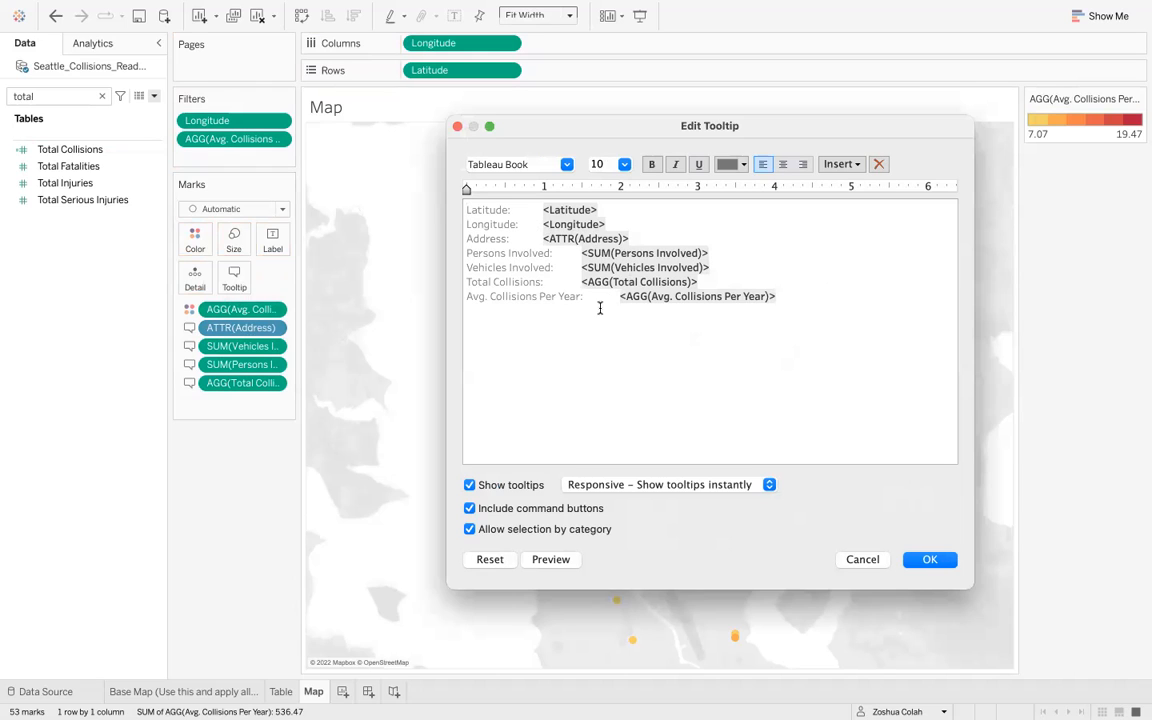
left_click(541, 237)
key("shift+super+Right")
key("super+x")
key("super+Up")
key("Return")
key("Up")
key("super+v")
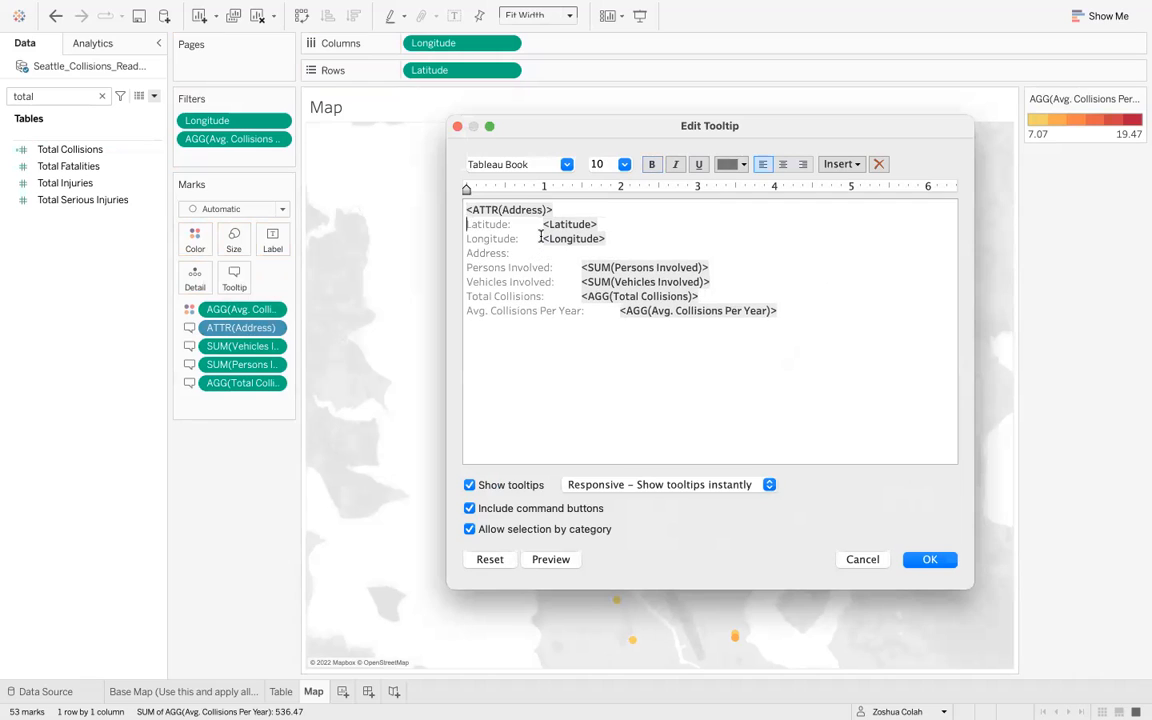
key("super+BackSpace")
- Set the tooltip's Address line to font size 12
key("Up")
key("Up")
key("Up")
key("shift+super+Right")
left_click(624, 164)
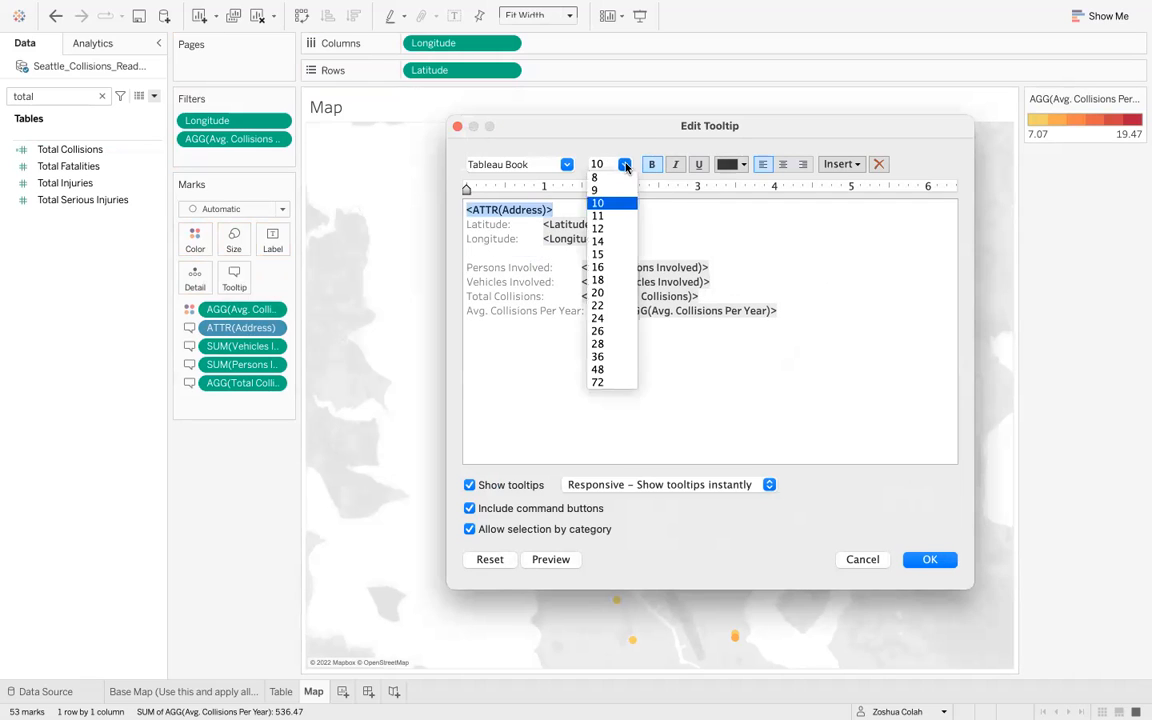
left_click(616, 228)
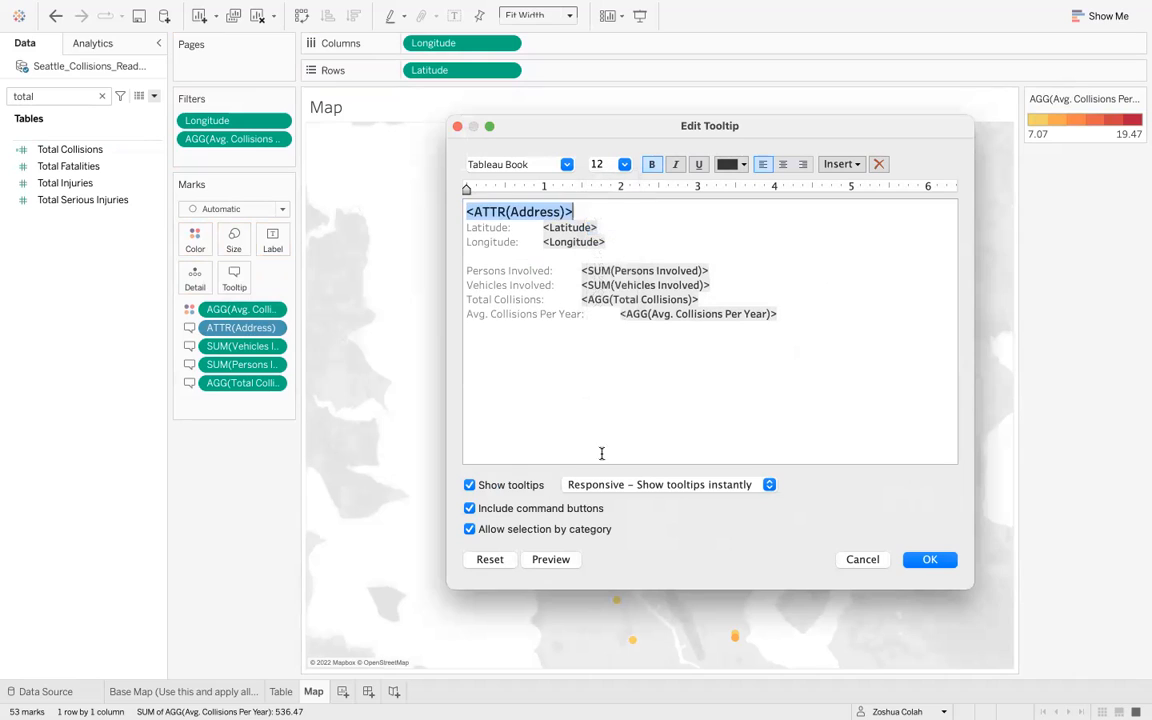
- Join Latitude and Longitude onto one tooltip line separated by a pipe character
left_click(542, 228)
key("BackSpace")
key("Down")
key("super+Left")
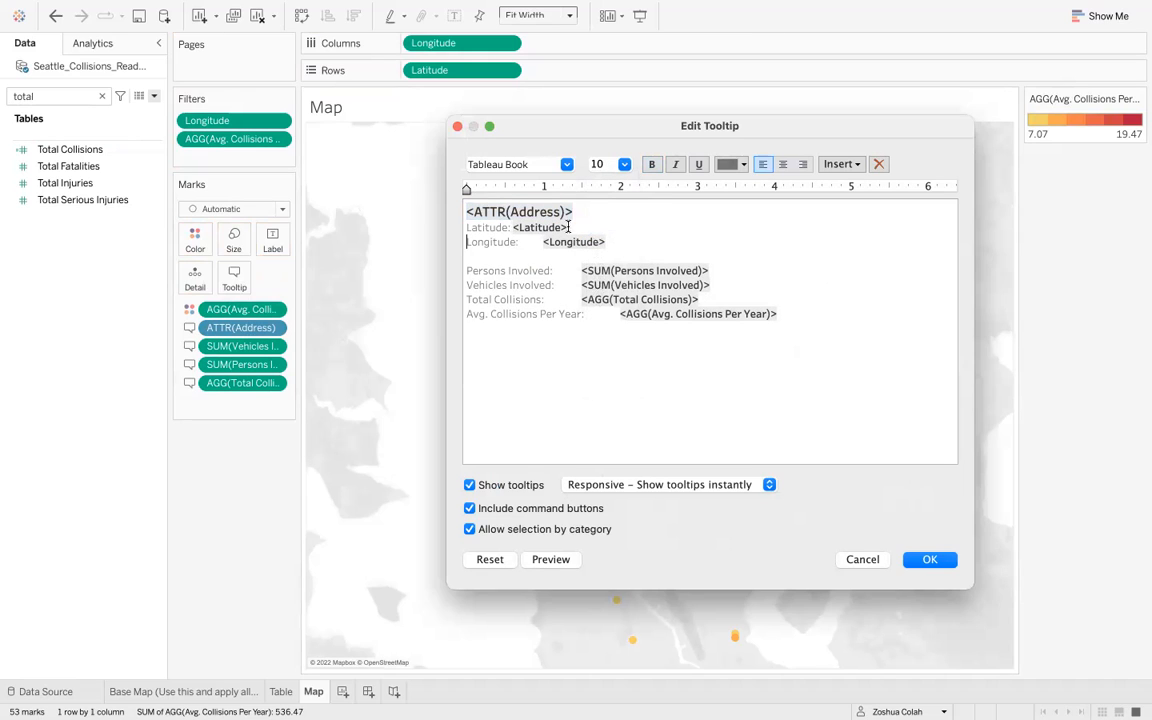
key("BackSpace")
type("|")
left_click(656, 226)
key("BackSpace")
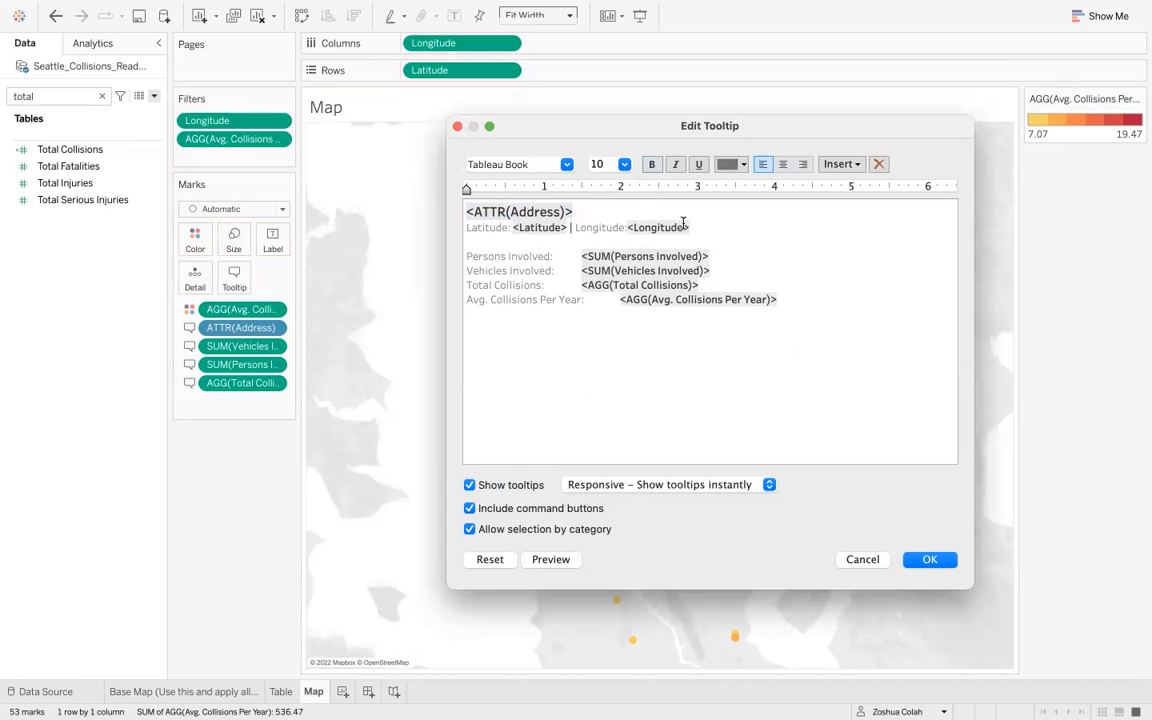
- Move the Persons Involved and Vehicles Involved values onto their own lines beneath their labels
left_click(556, 562)
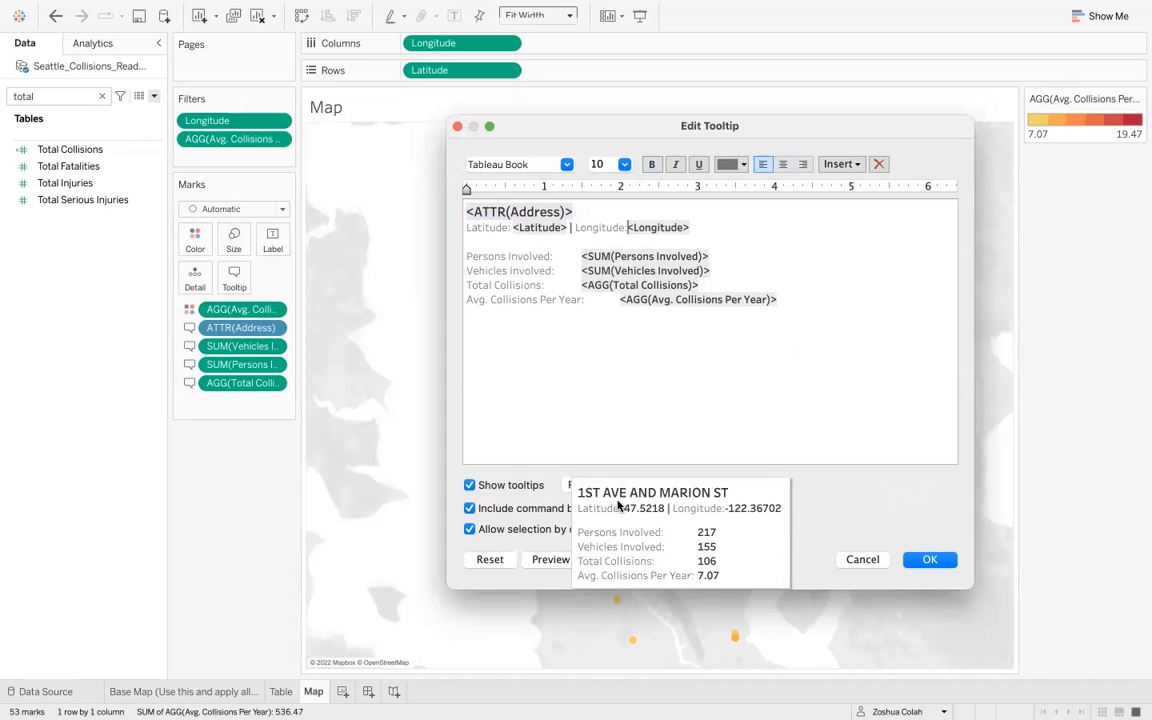
left_click(581, 256)
key("Return")
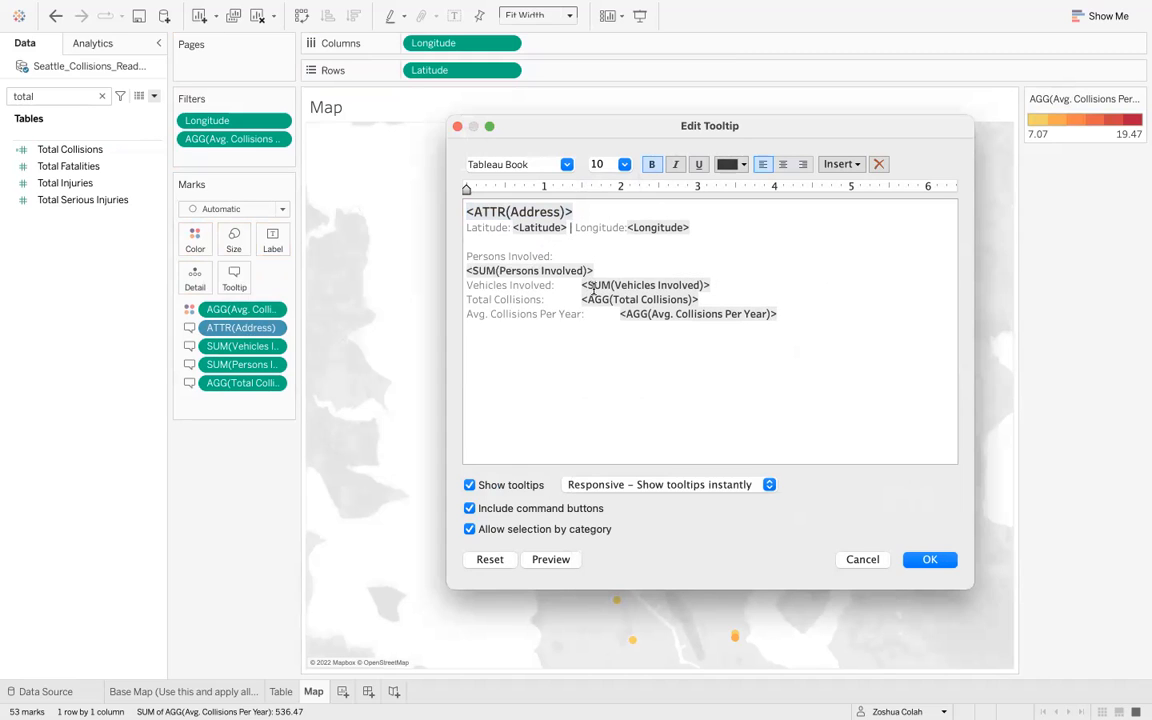
left_click(581, 284)
key("Return")
key("Up")
key("Return")
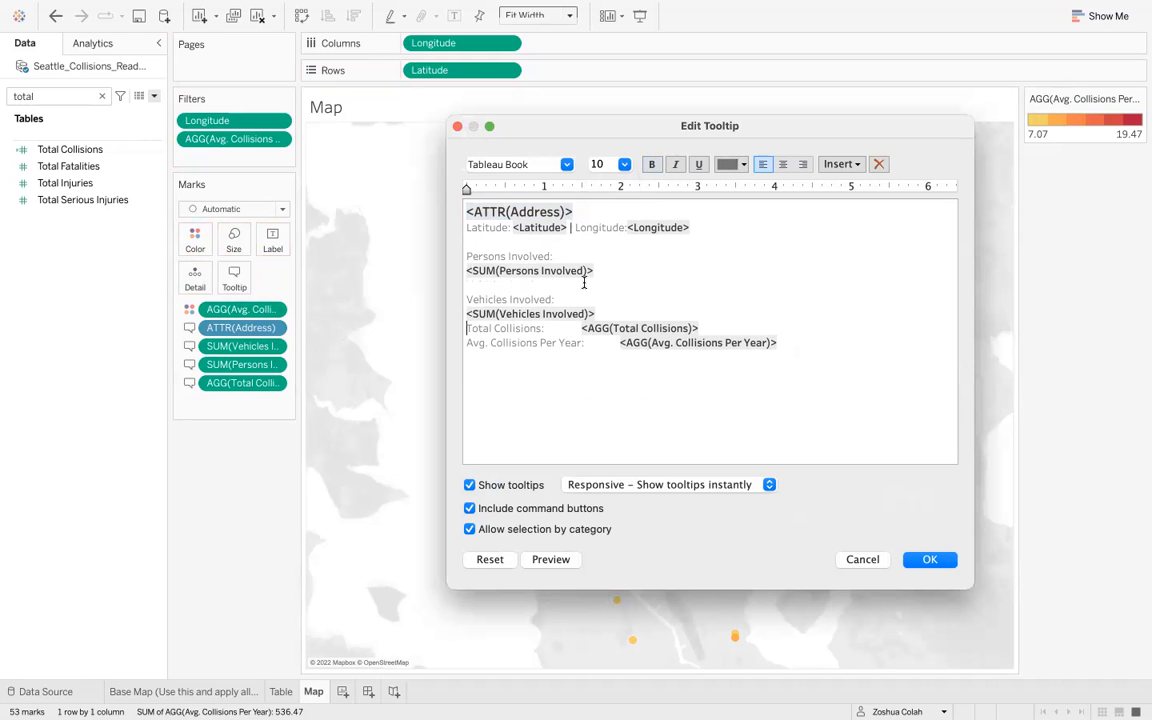
- Place the Total Collisions and Avg. Collisions Per Year values beneath their labels, separated by blank lines
key("Down")
key("Down")
key("Return")
left_click(581, 342)
key("Return")
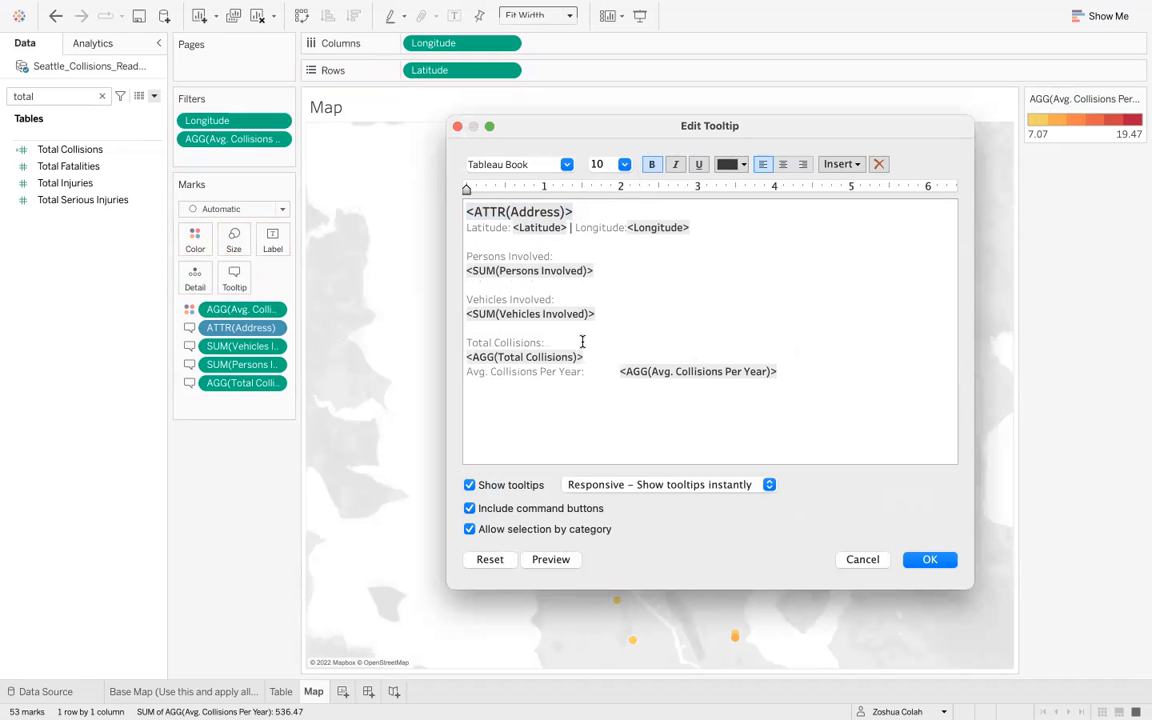
key("Return")
left_click(619, 386)
key("Return")
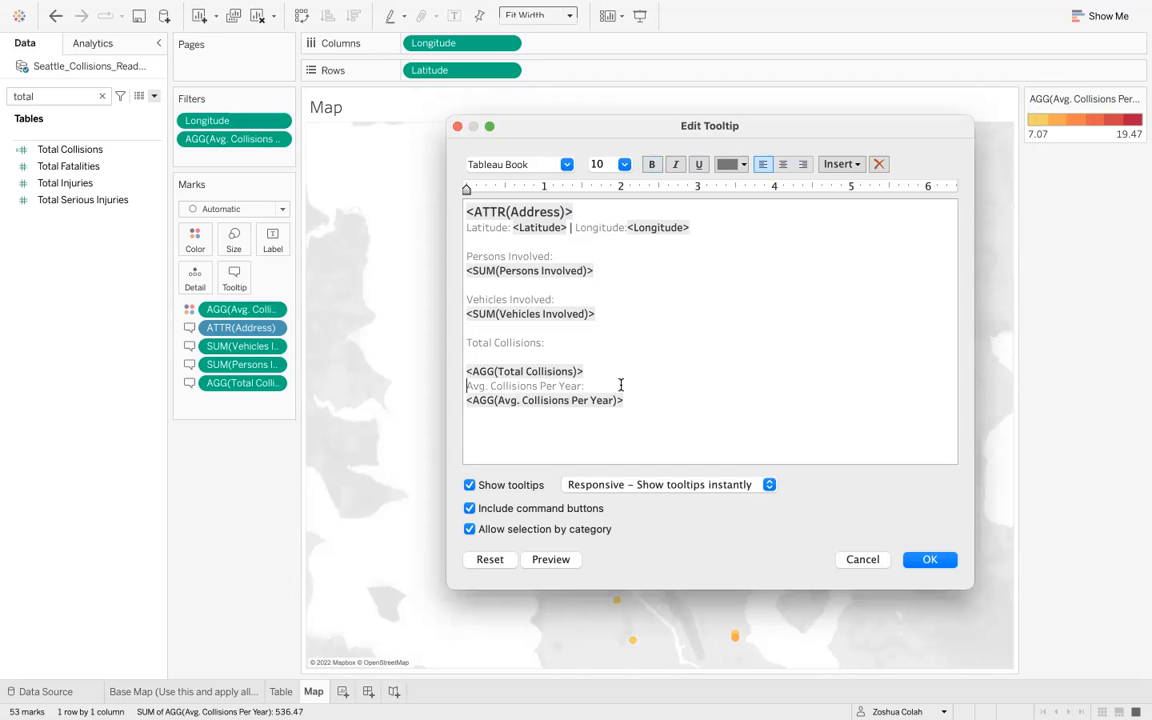
key("Up")
key("Return")
key("Up")
key("Up")
key("BackSpace")
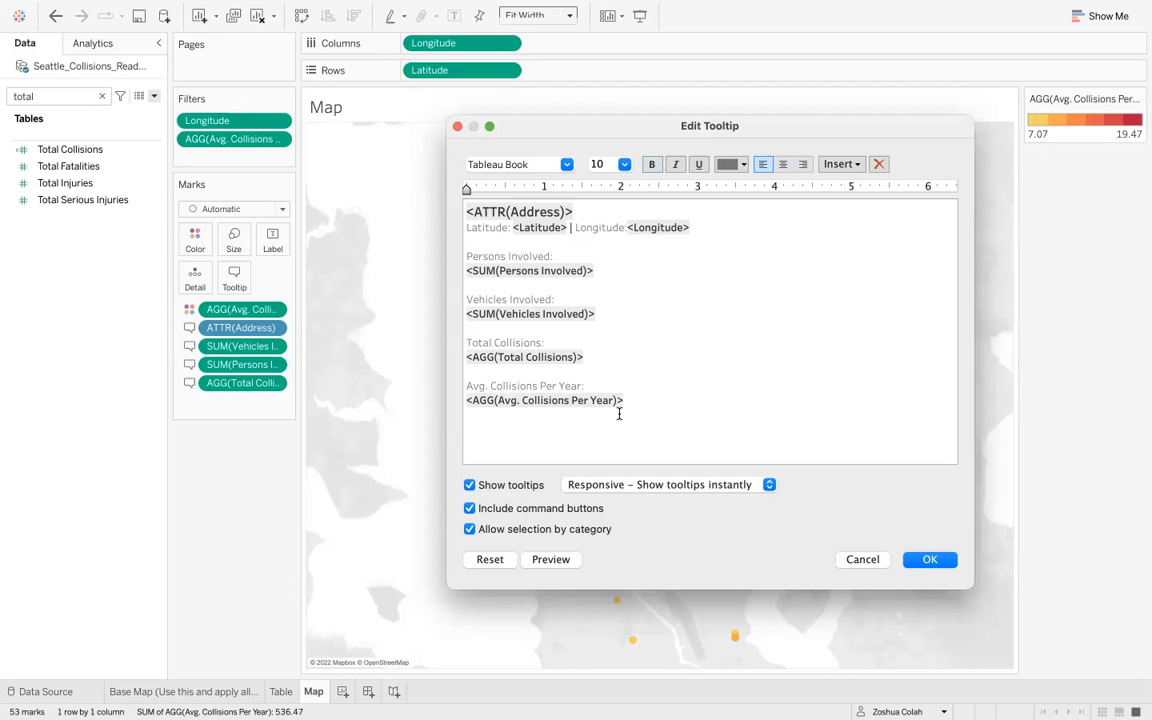
- Move the Avg. Collisions Per Year entry up, directly below the latitude and longitude line
left_click(552, 561)
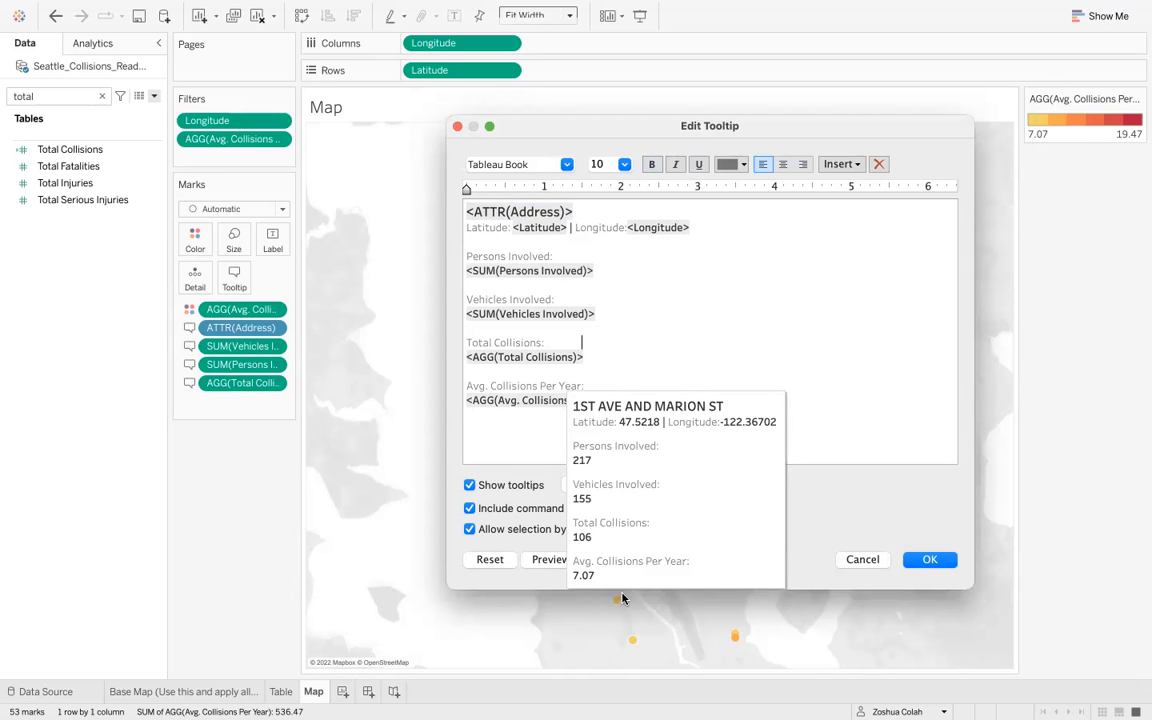
triple_click(528, 383)
key("BackSpace")
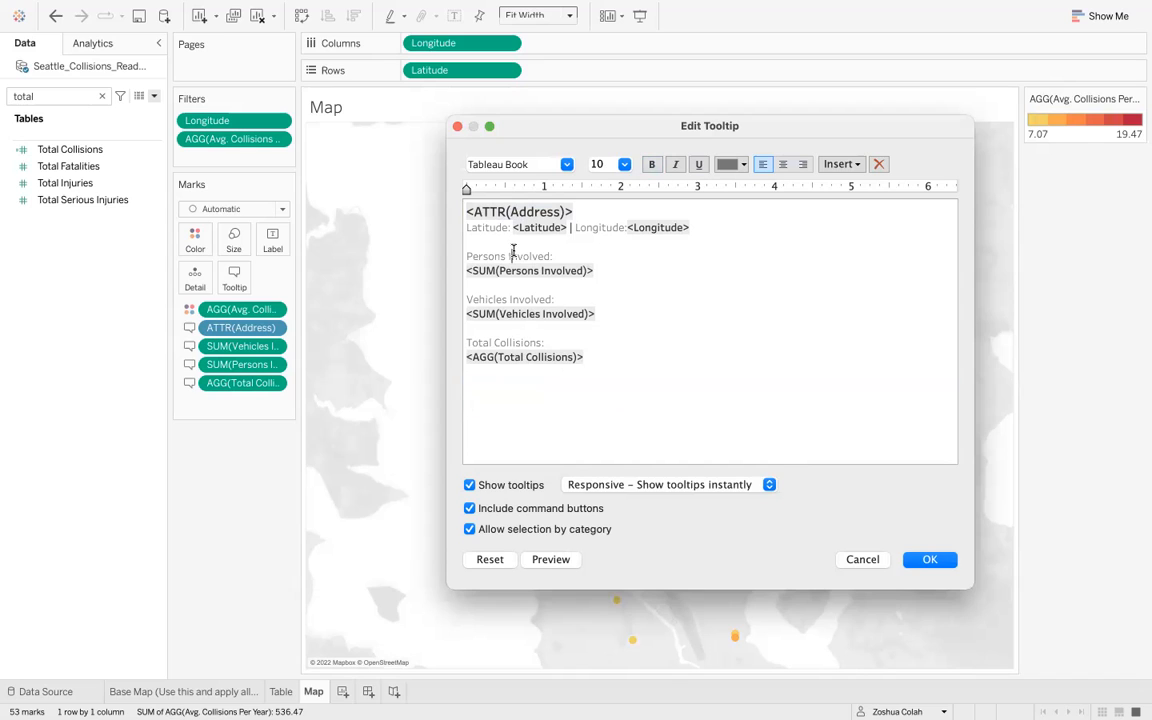
left_click(513, 249)
key("super+v")
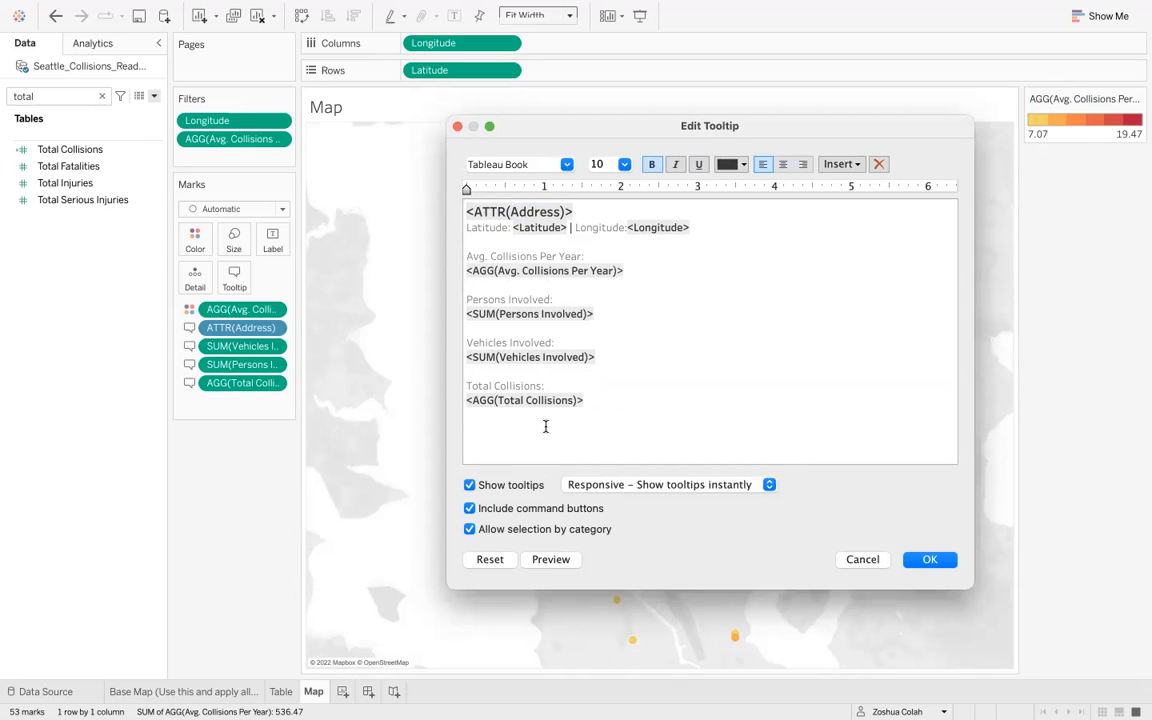
- Move the Total Collisions entry above Persons Involved in the tooltip
triple_click(481, 381)
key("BackSpace")
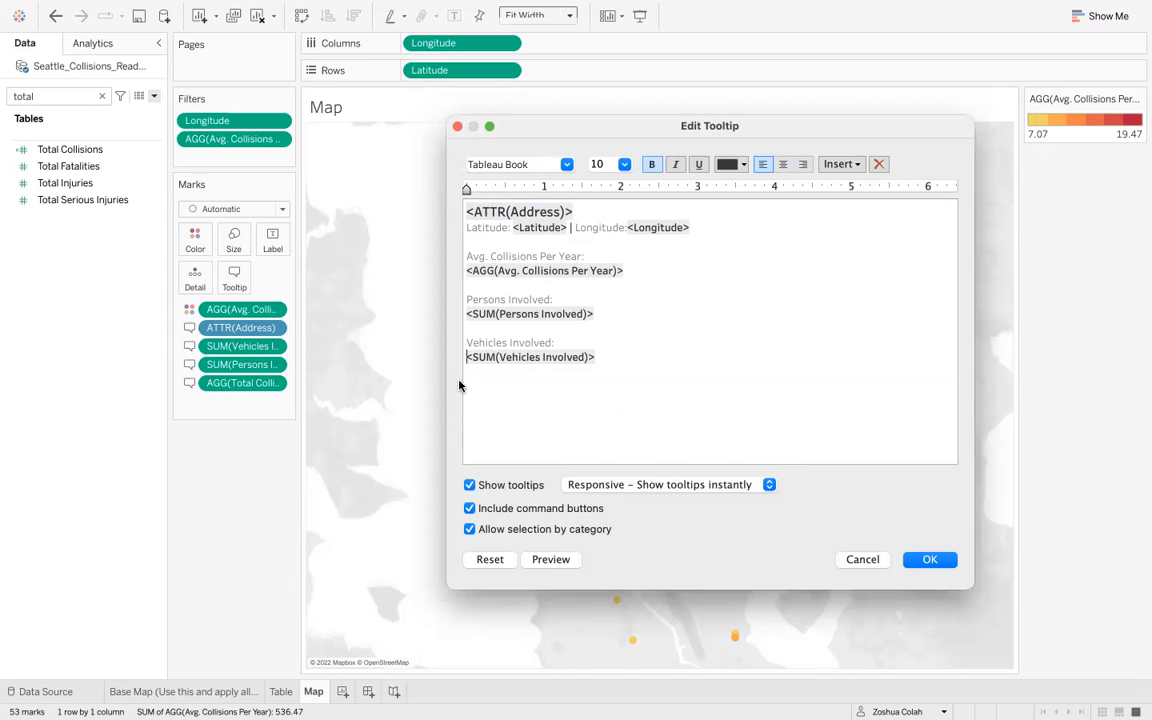
key("Return")
key("Return")
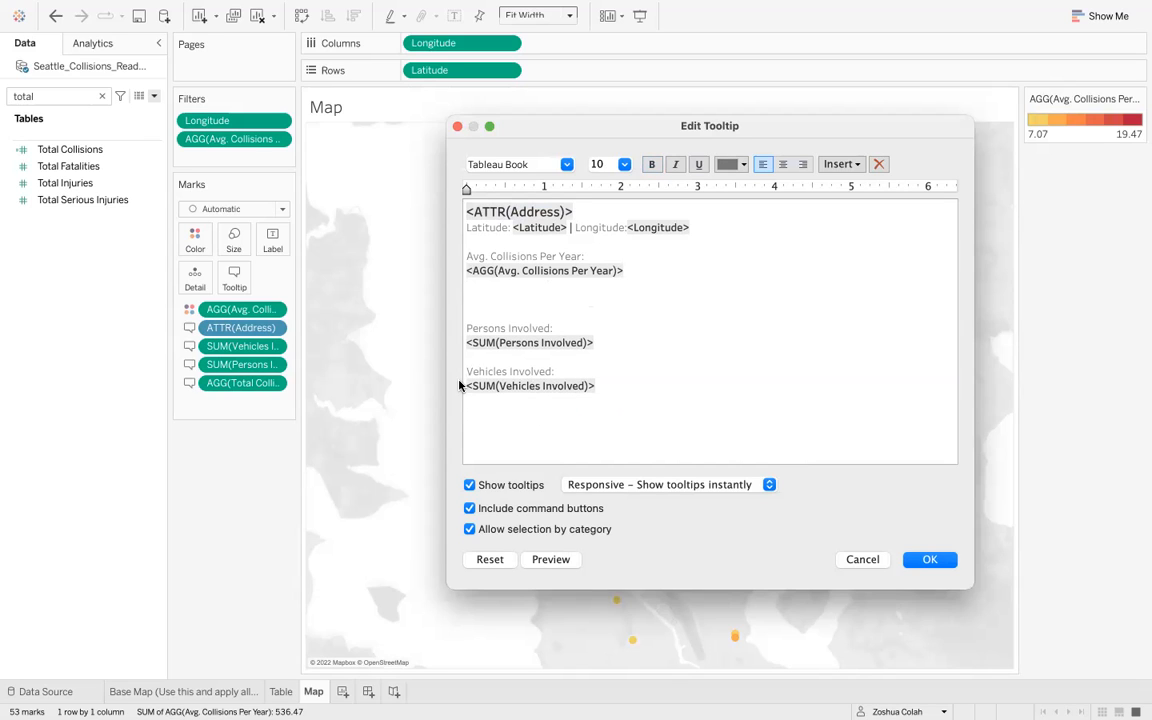
key("super+v")
key("BackSpace")
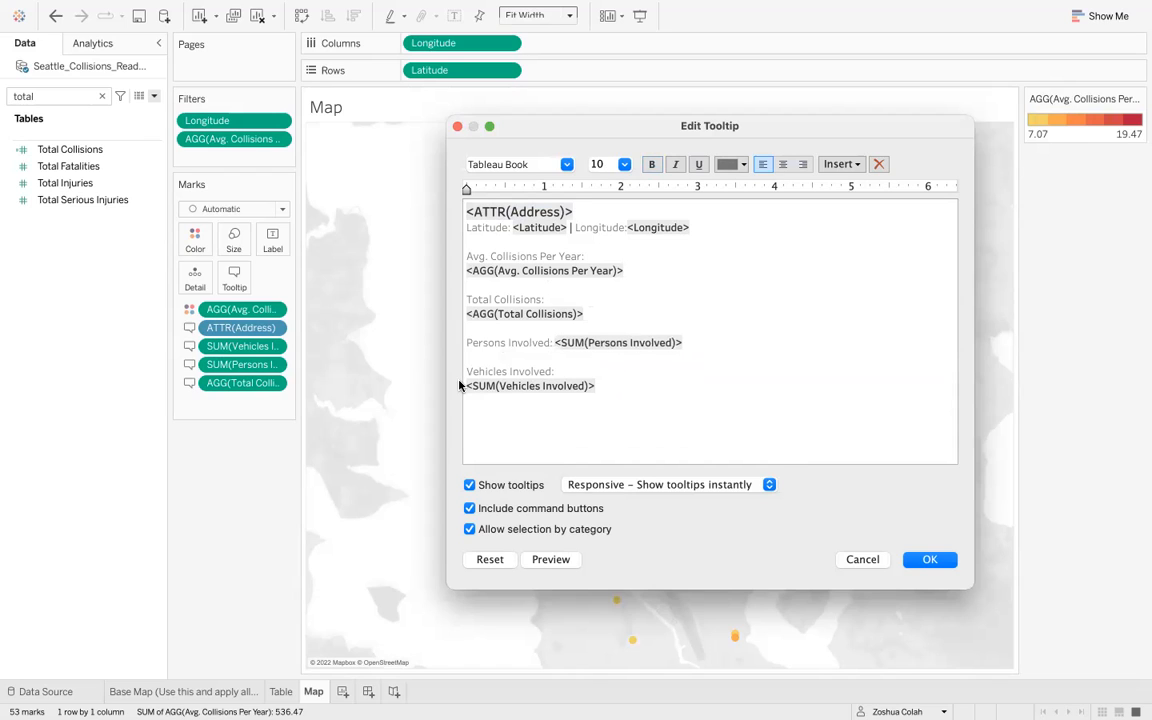
- Put Persons Involved and Vehicles Involved on one line separated by a pipe, then apply the tooltip
left_click(459, 385)
key("BackSpace")
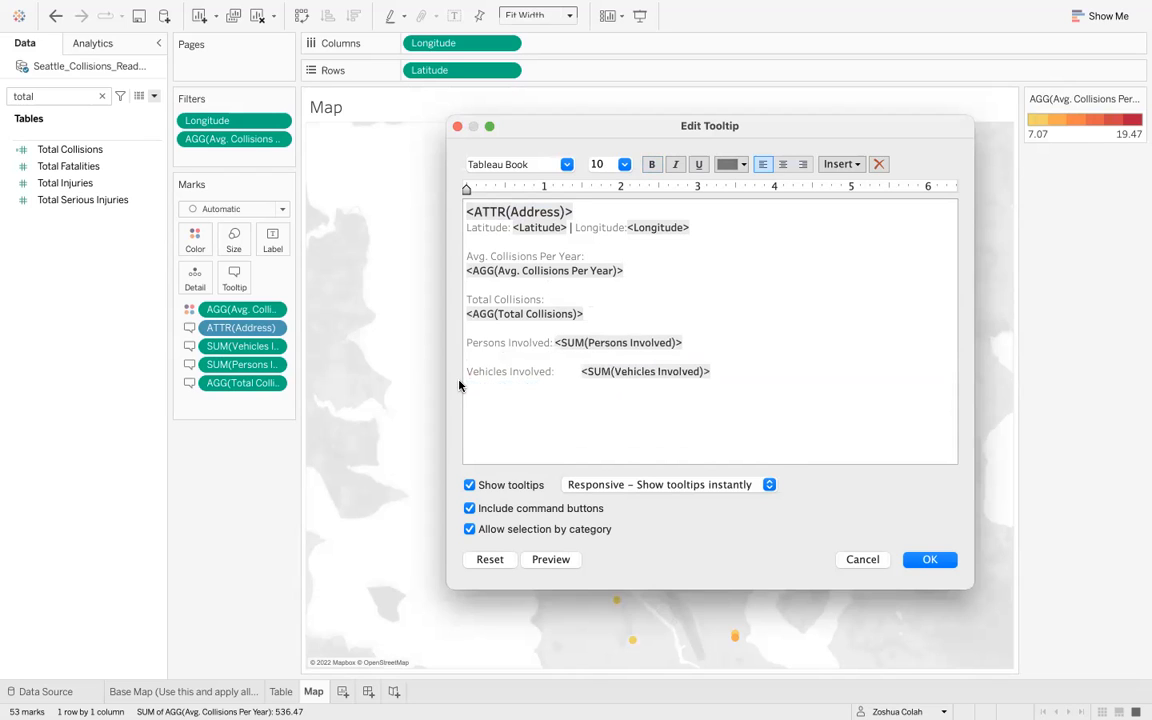
key("super+Left")
key("BackSpace")
key("BackSpace")
type("|")
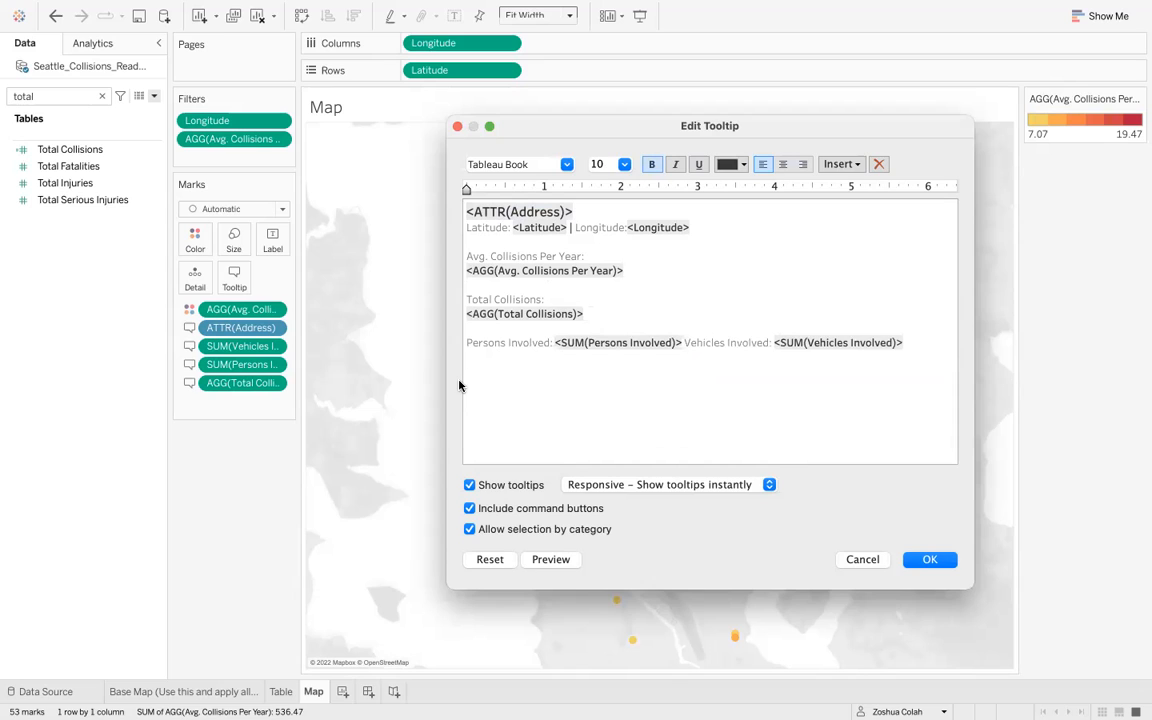
left_click(553, 559)
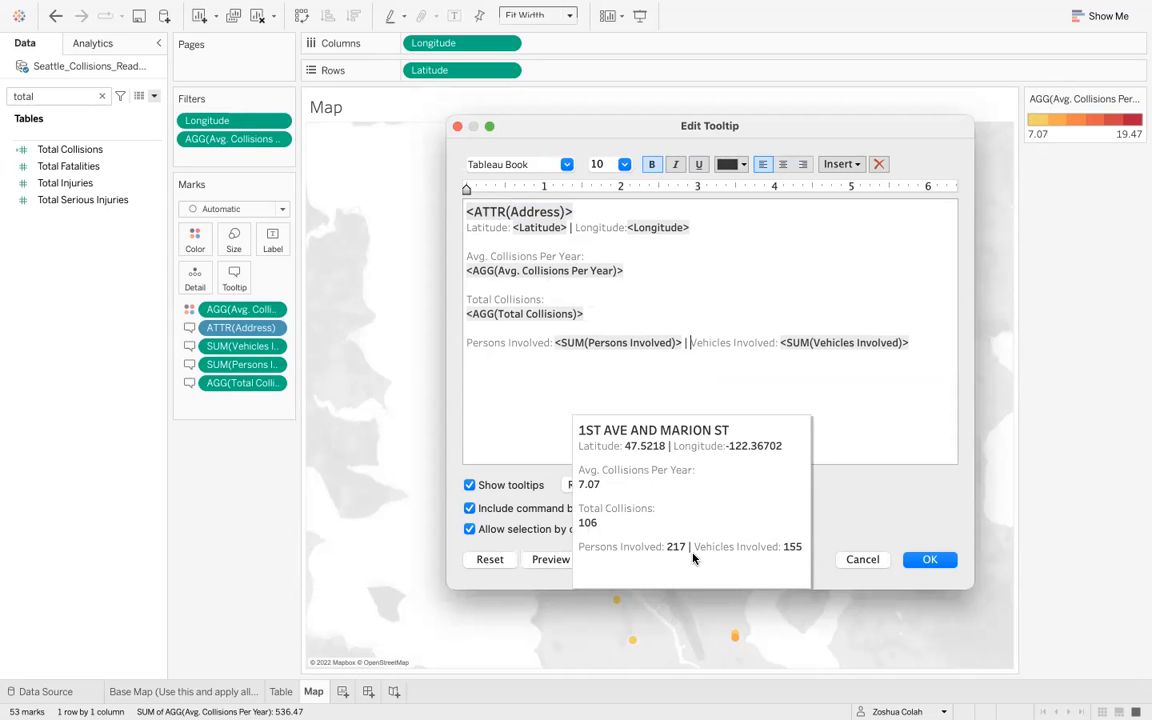
left_click(930, 559)
mouse_move(688, 341)
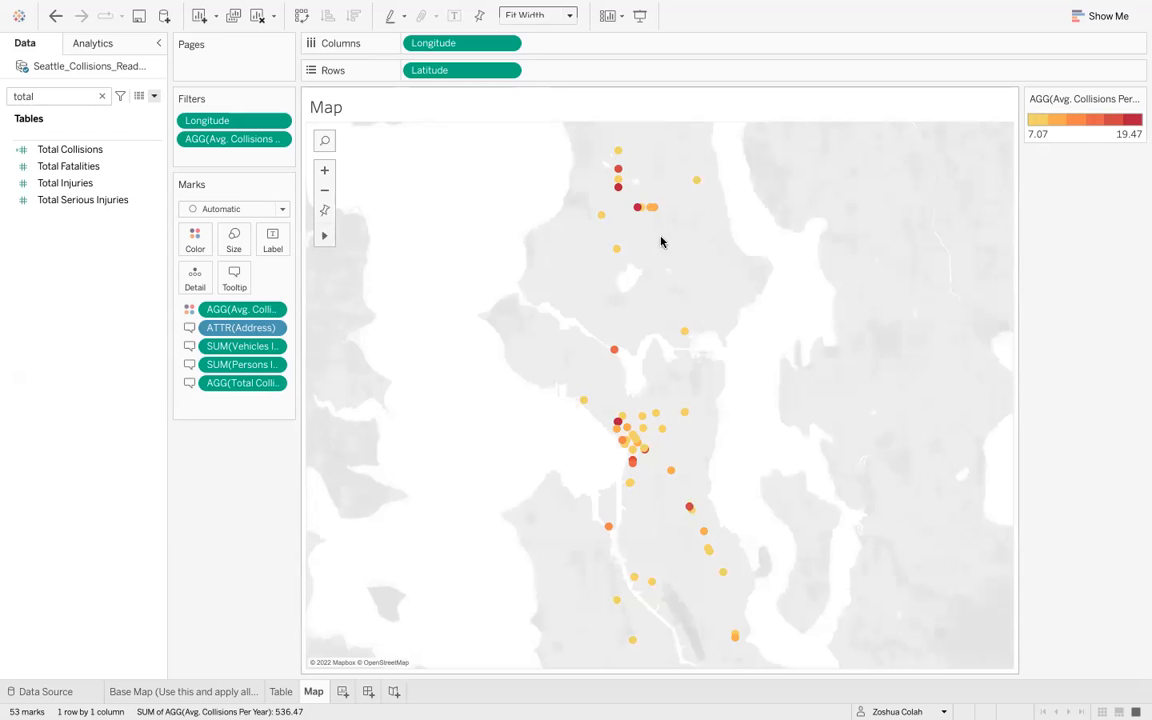
- Add a new worksheet and name it Collisions by Collision Type
mouse_move(697, 187)
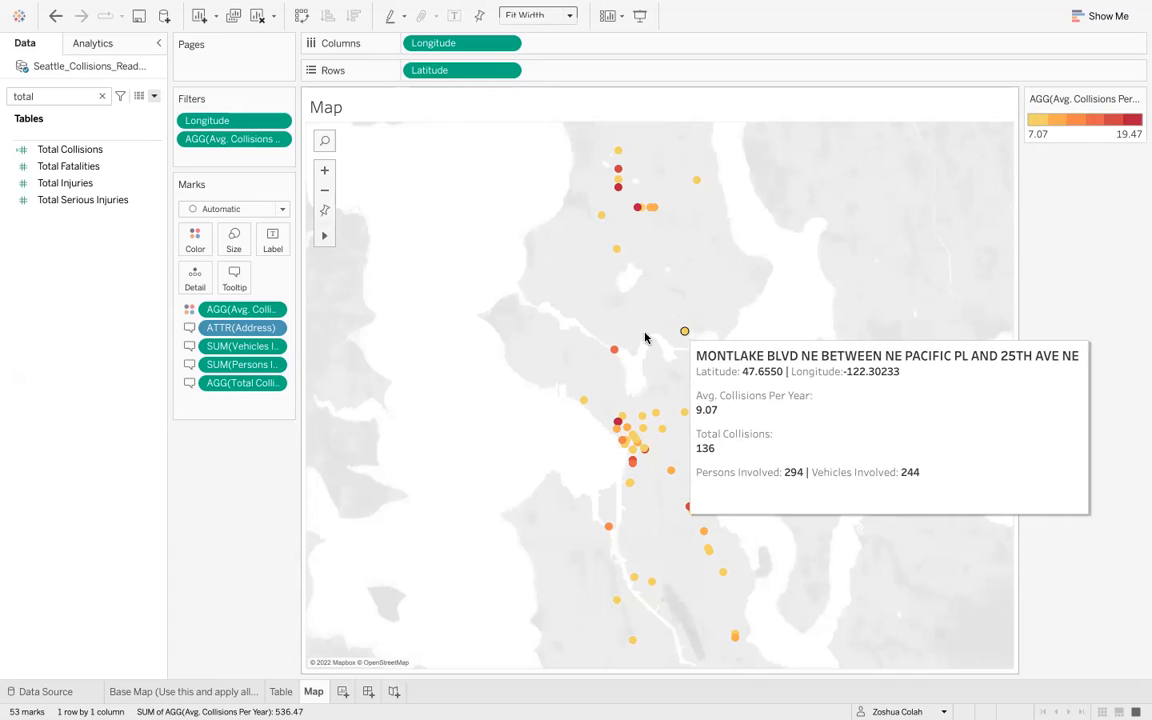
mouse_move(614, 352)
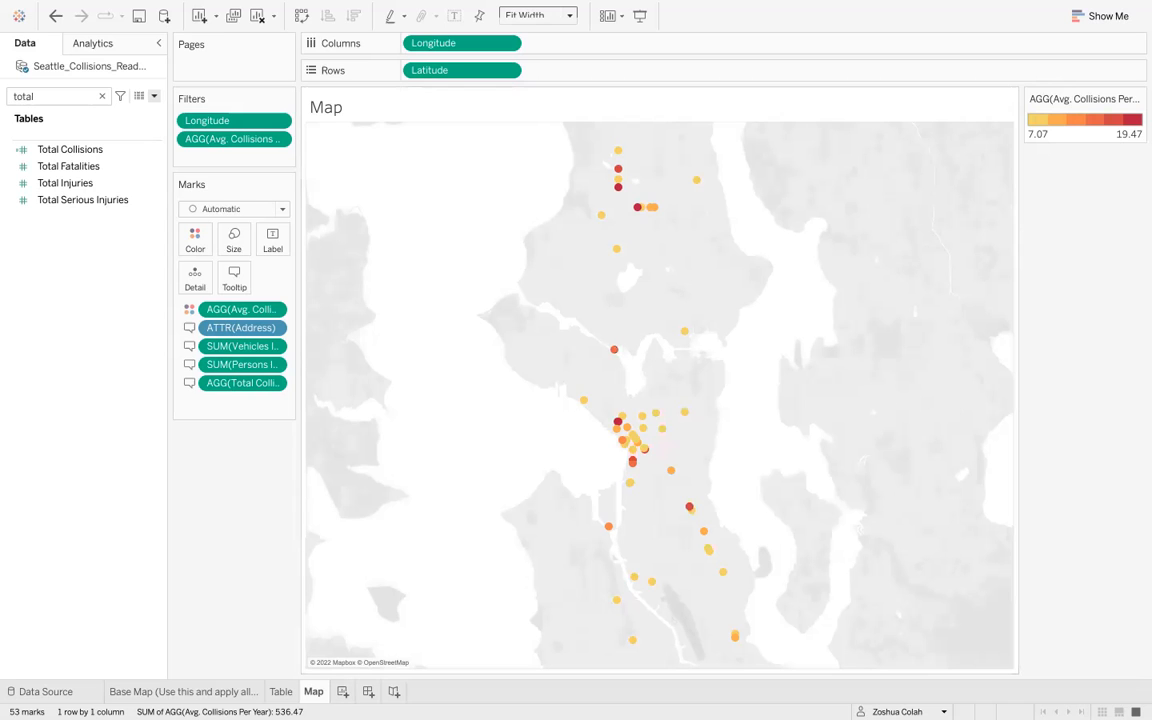
left_click(342, 692)
double_click(350, 692)
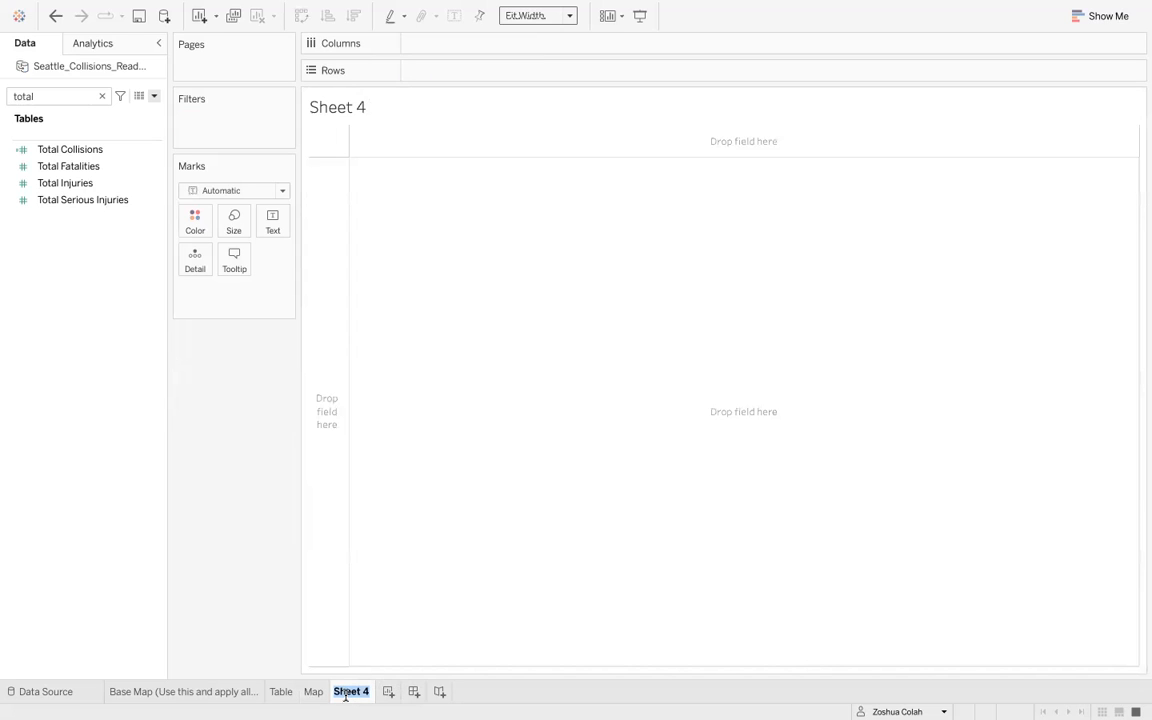
type("Collisions by Coll")
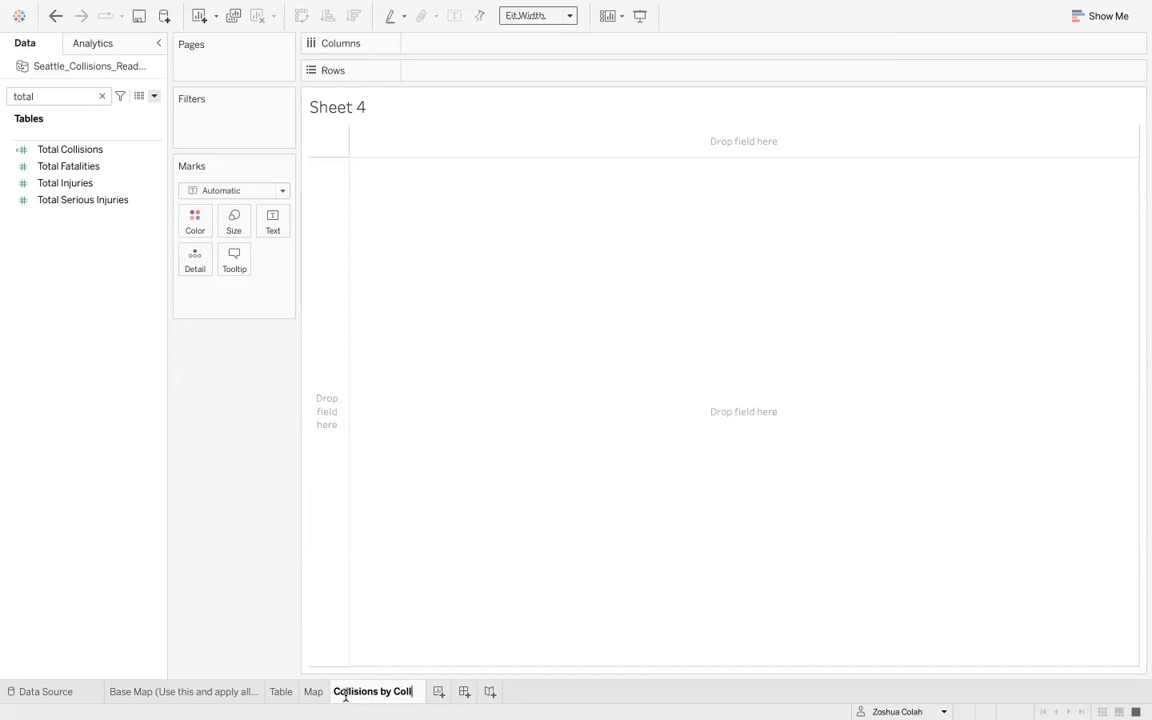
type("ision Type")
key("Return")
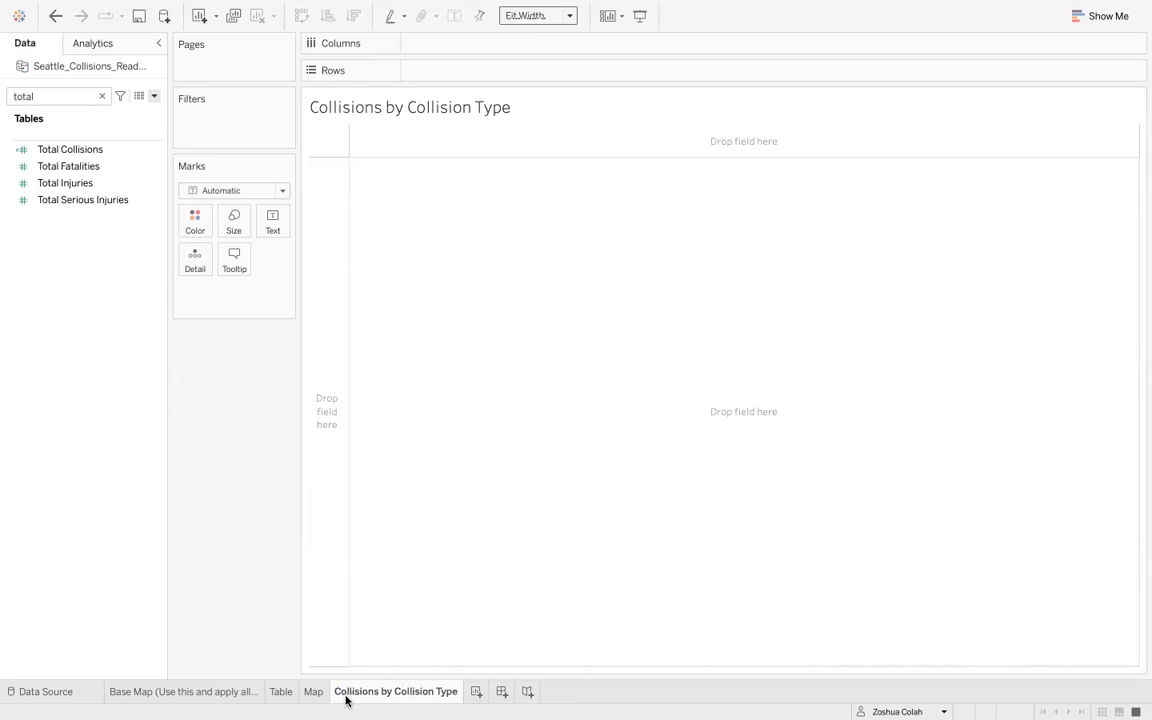
- Build a bar chart with Collision Type on Rows and Total Collisions on Columns
double_click(62, 91)
key("BackSpace")
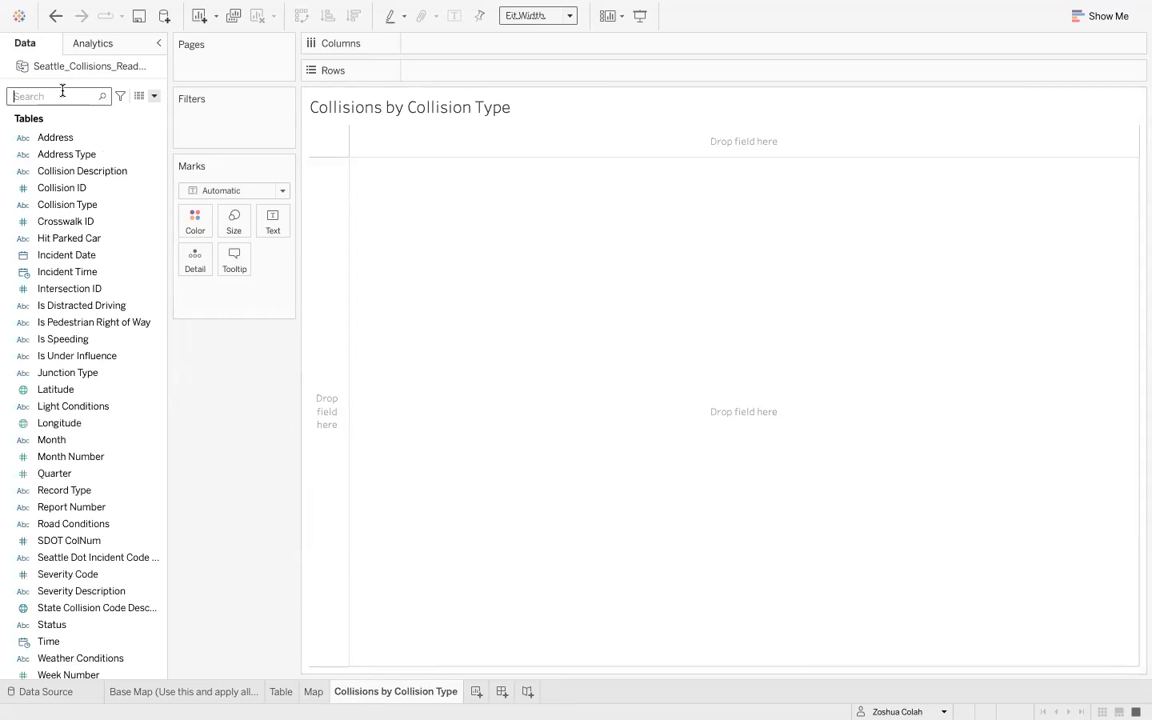
type("collision")
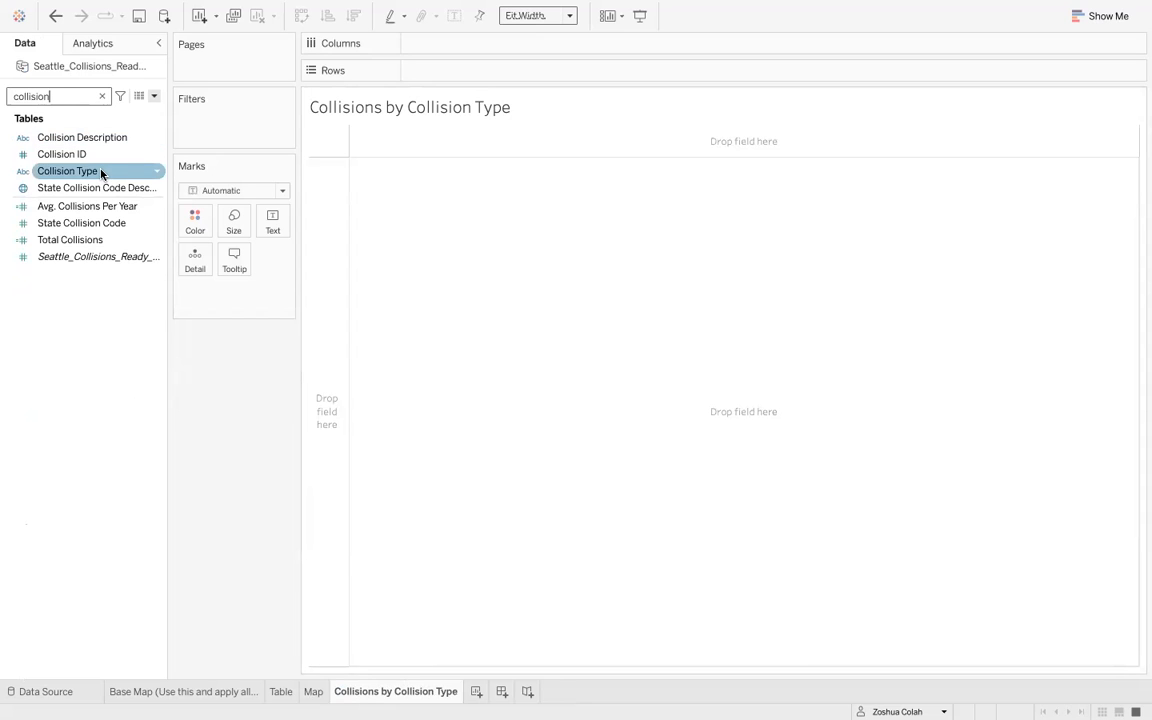
left_click_drag(100, 174, 470, 72)
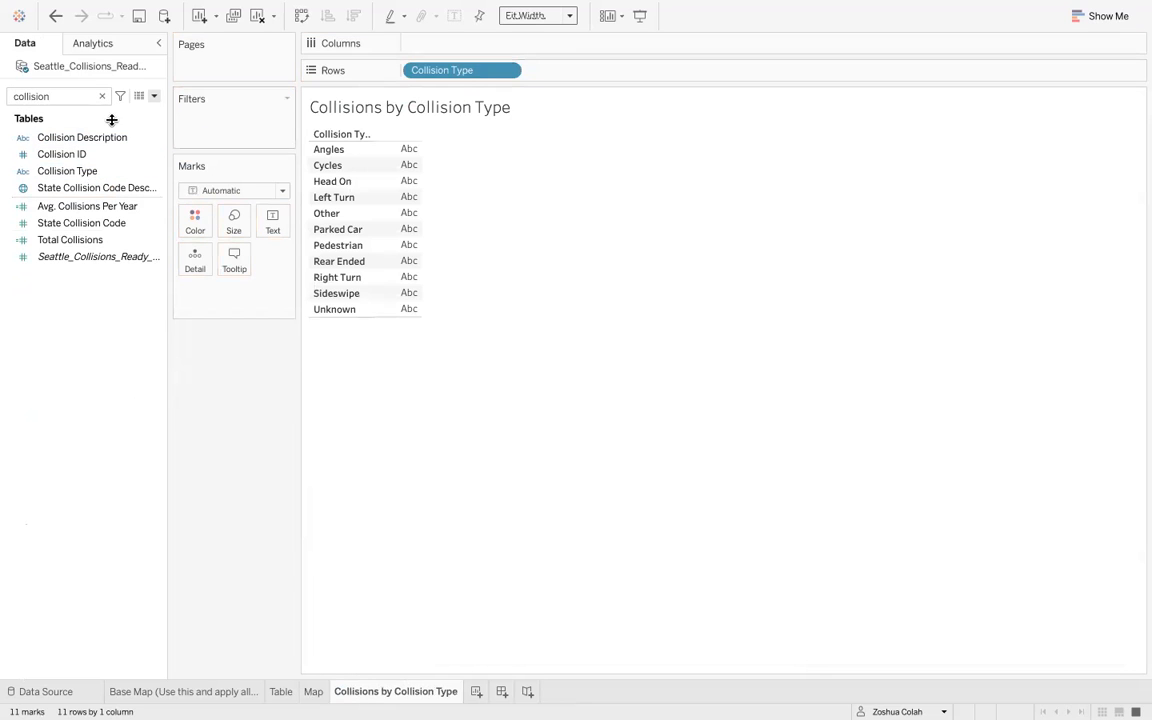
double_click(65, 95)
type("total")
left_click(70, 150)
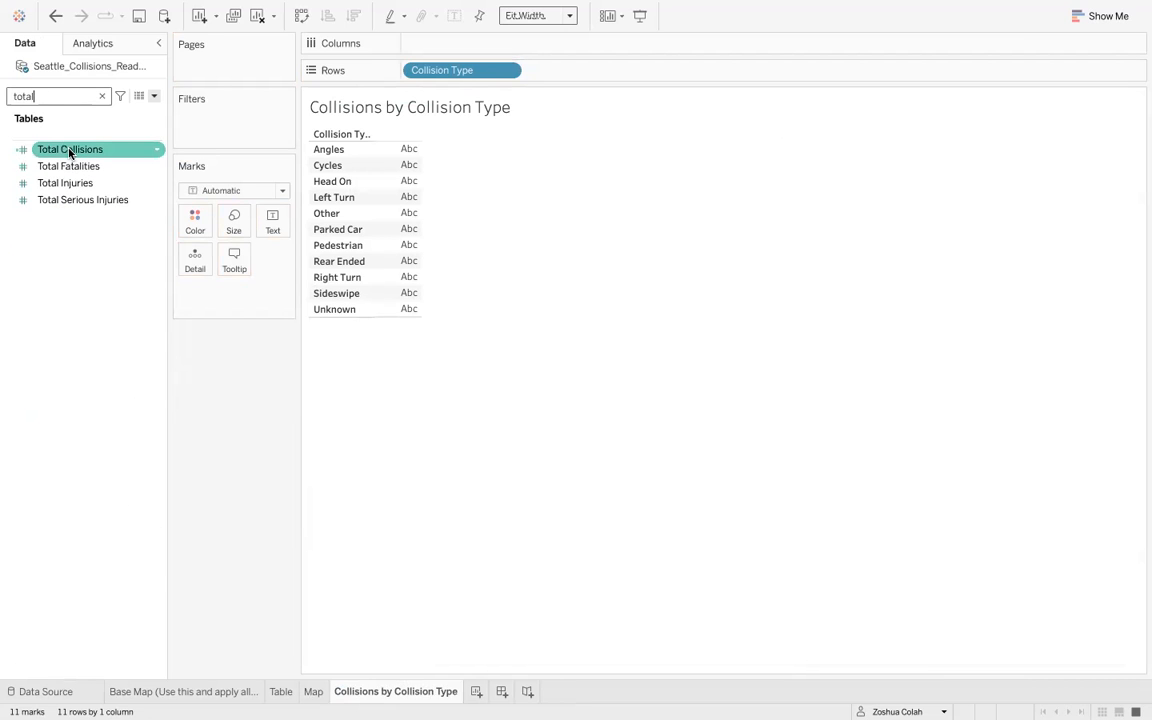
left_click_drag(70, 152, 479, 45)
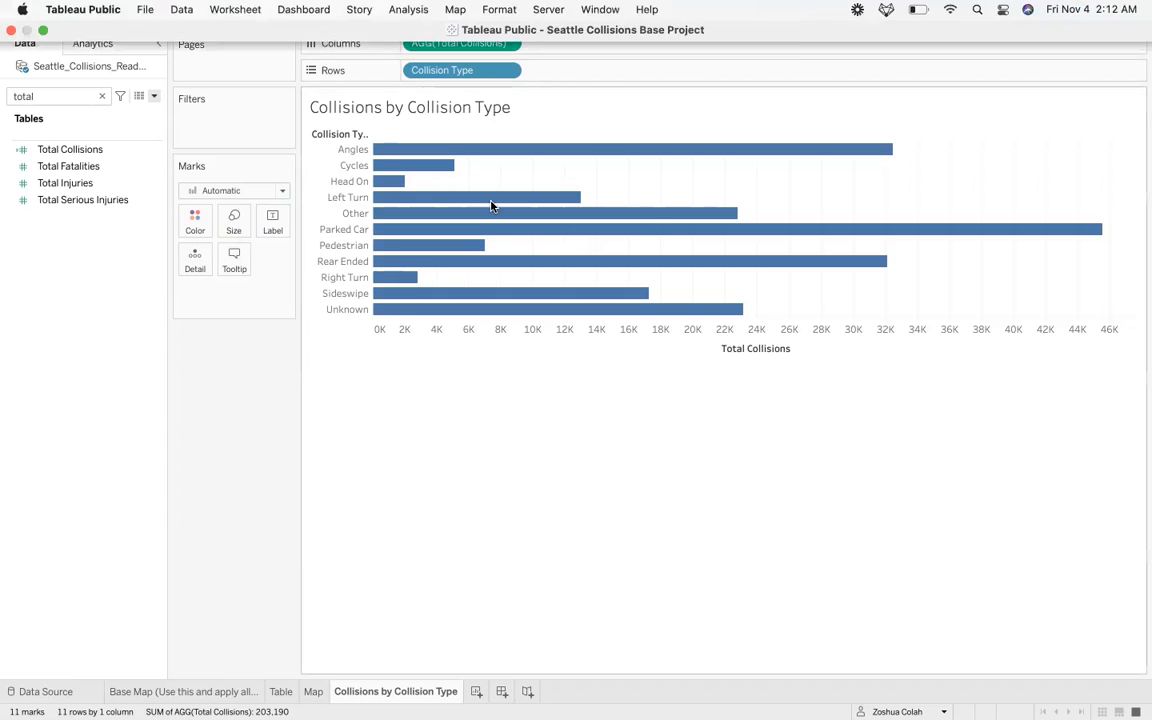
- Fit the chart to Entire View and sort the bars in descending order of Total Collisions
left_click(532, 18)
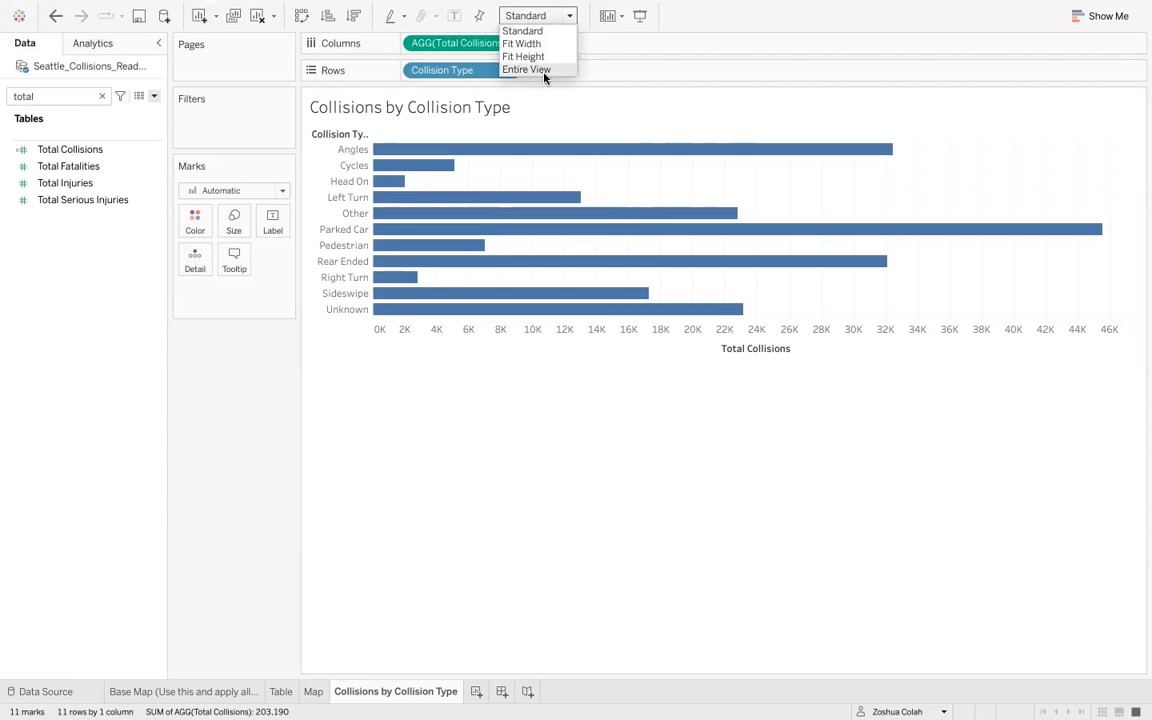
left_click(526, 69)
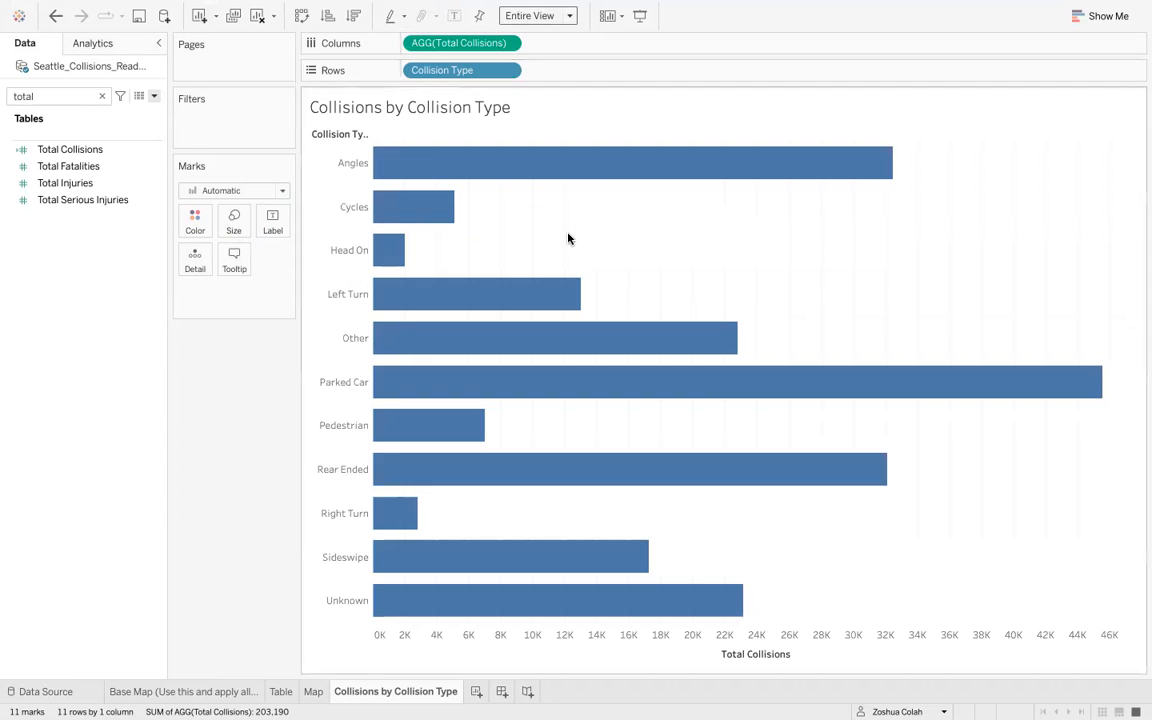
left_click(354, 17)
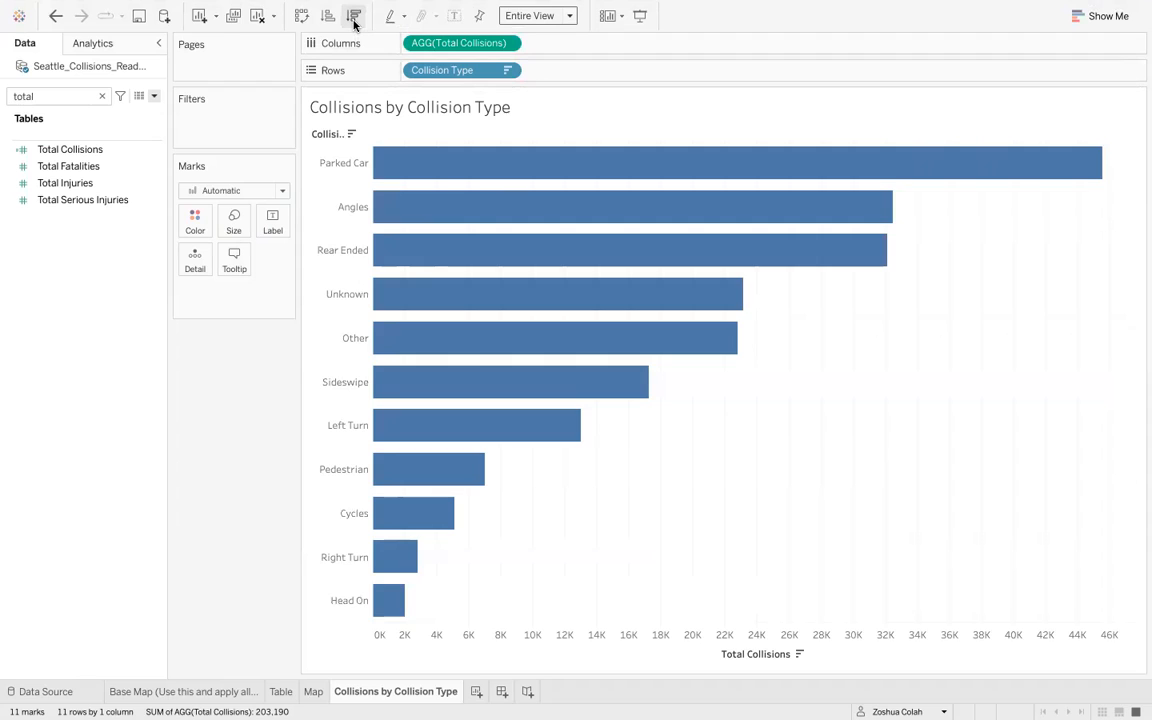
- Show mark labels with the collision totals on the bars
left_click(454, 17)
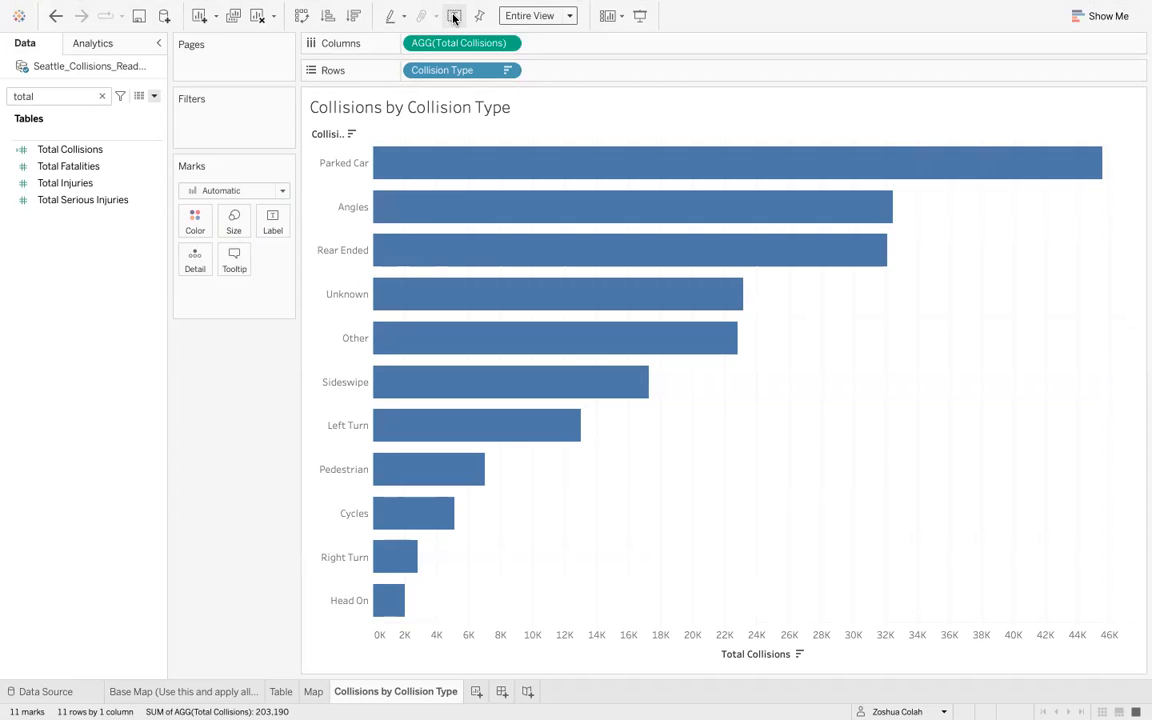
left_click(454, 17)
mouse_move(866, 207)
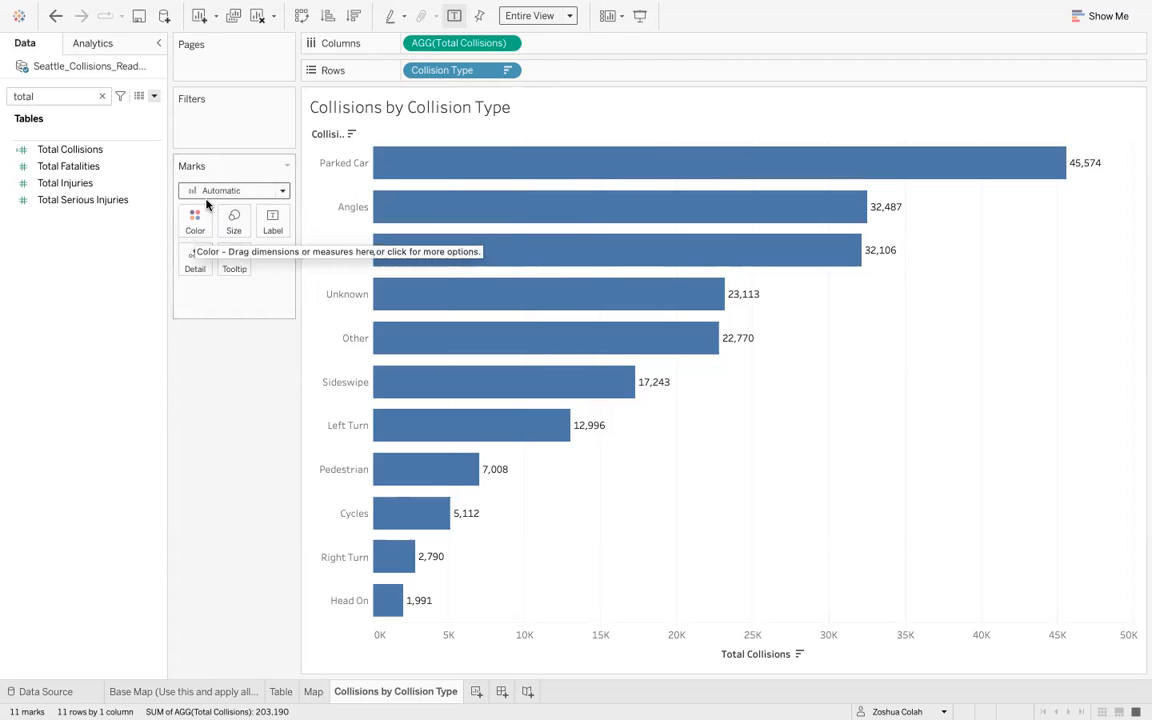
- Color all the bars orange at 100% opacity
left_click(199, 229)
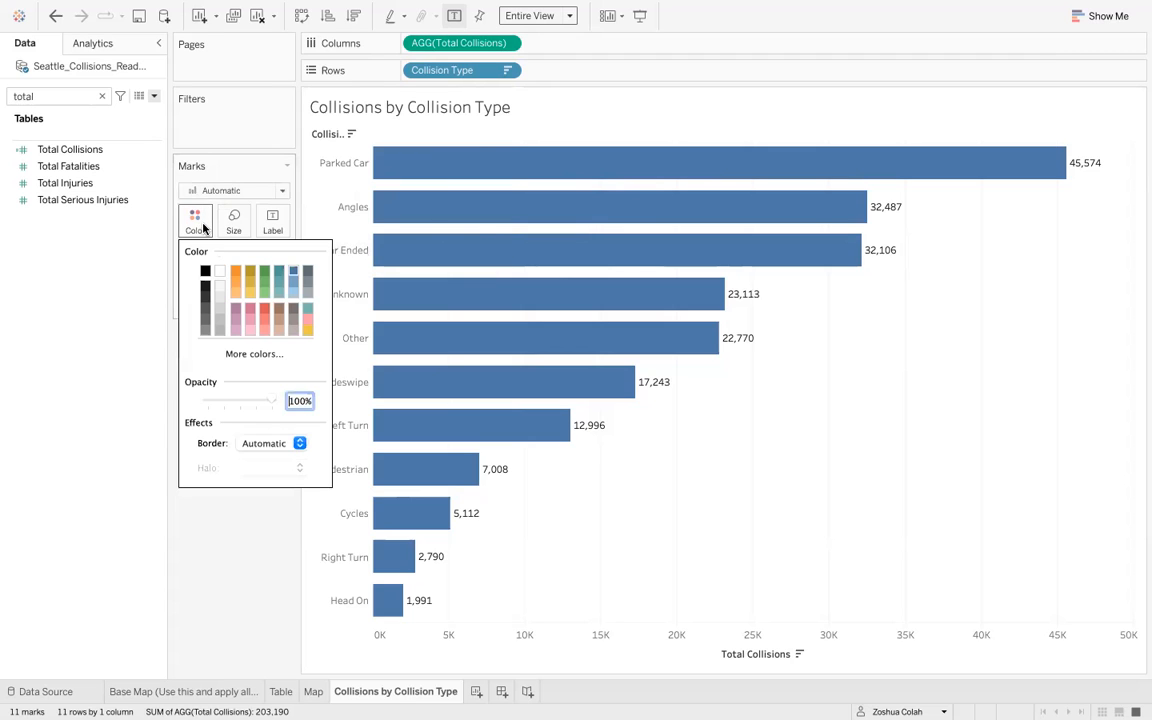
left_click(235, 271)
mouse_move(460, 250)
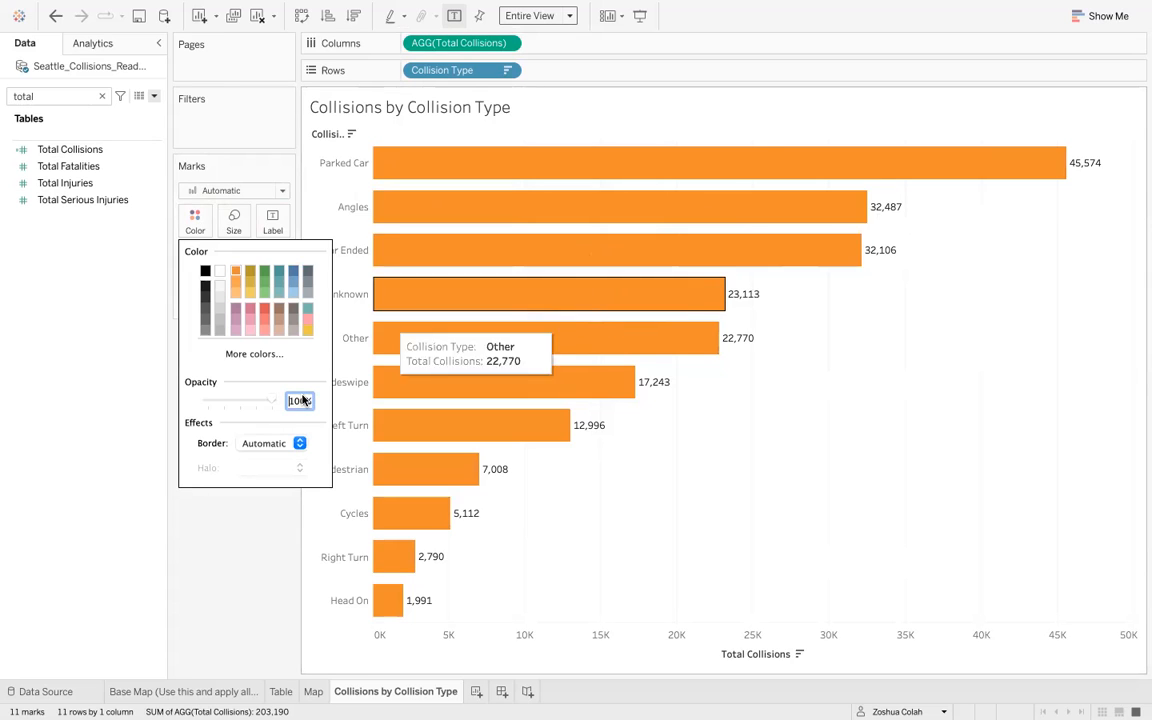
left_click(268, 527)
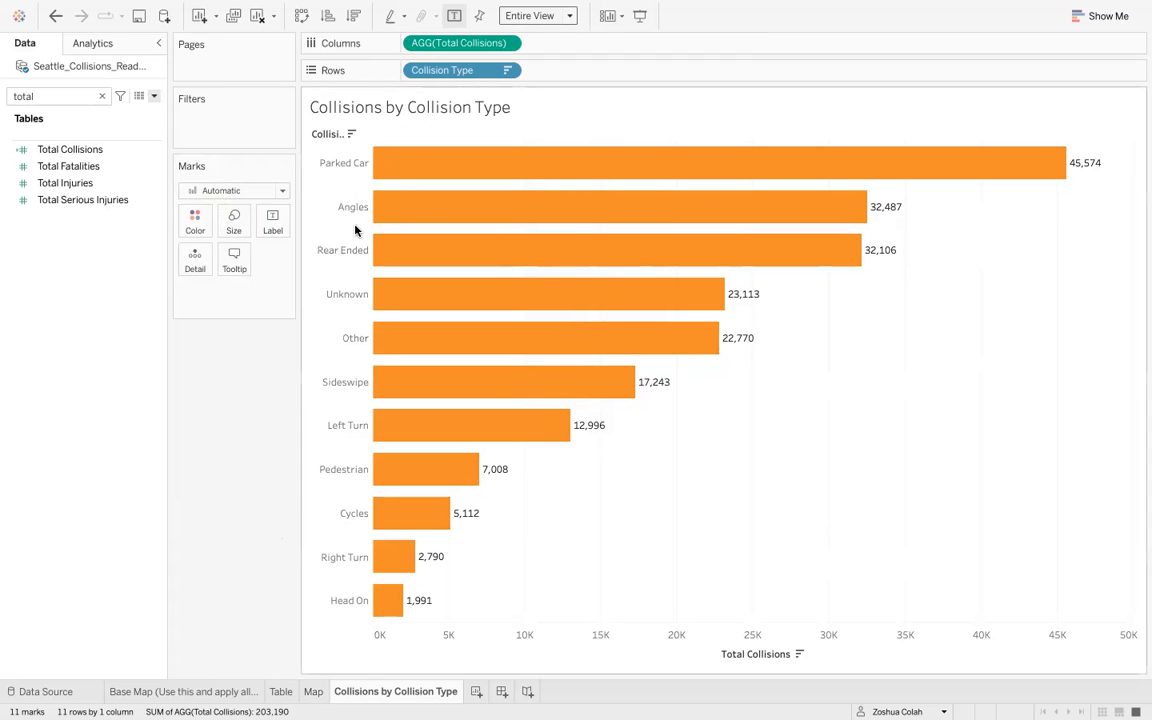
- Insert the Collisions by Collision Type sheet into the Map tooltip on a new line below the involved counts
left_click(312, 691)
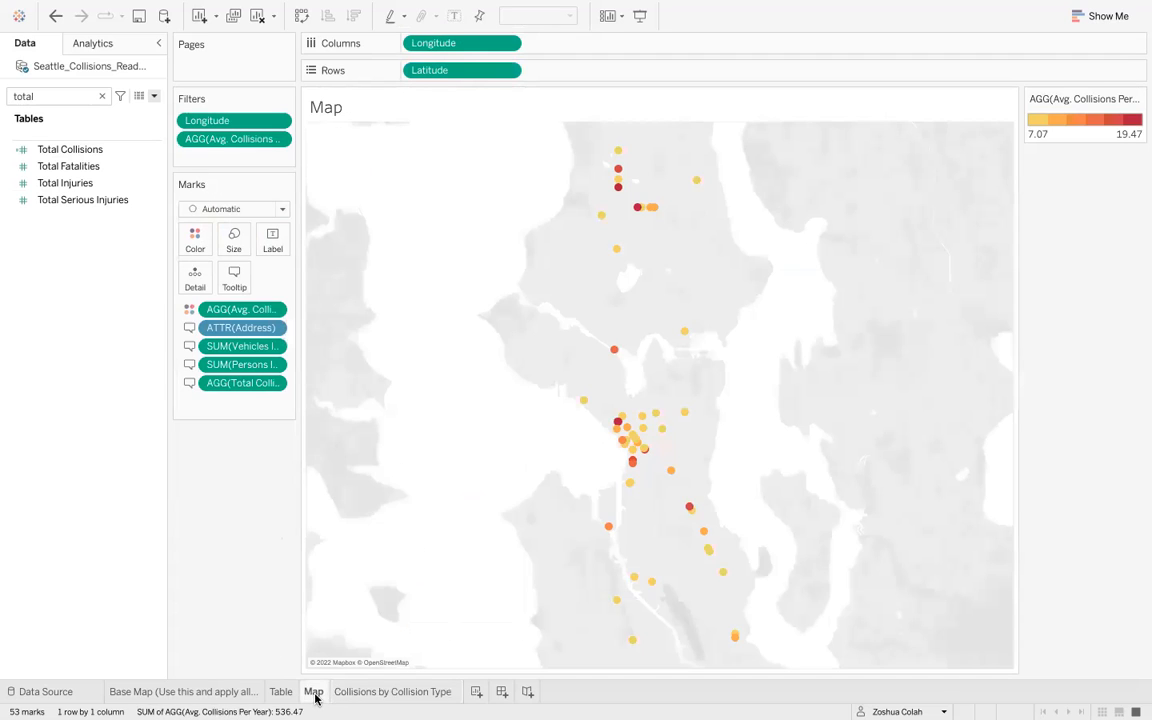
left_click(234, 280)
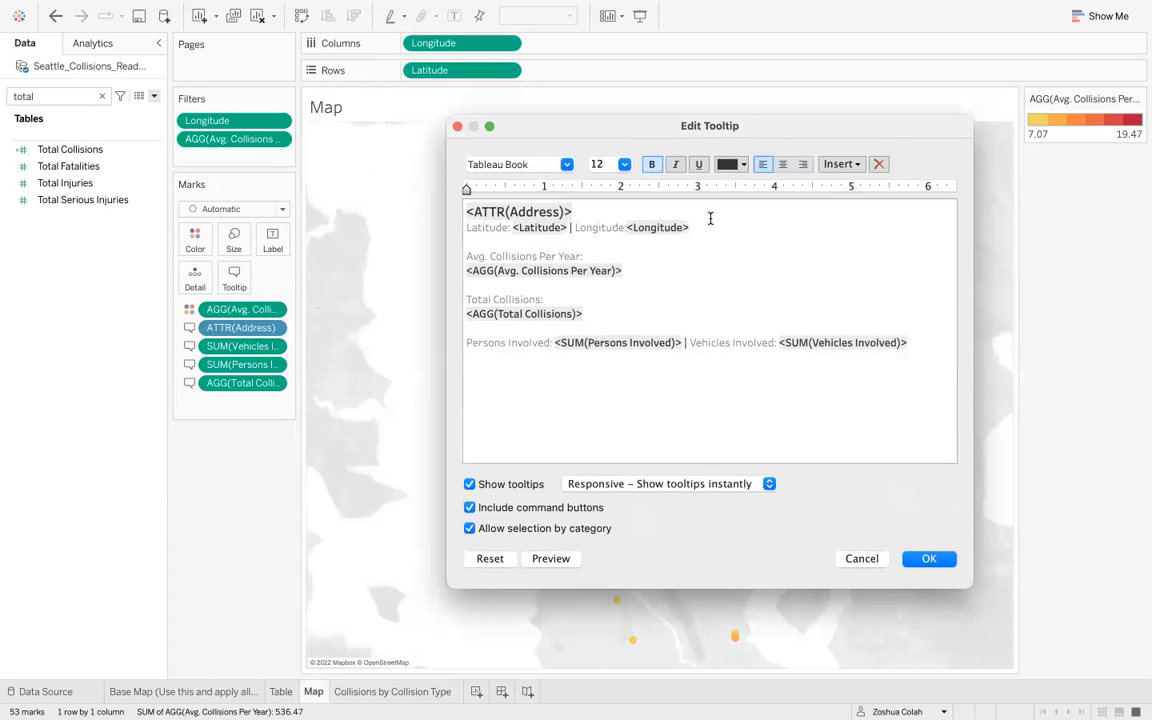
left_click(934, 339)
key("Return")
left_click(840, 166)
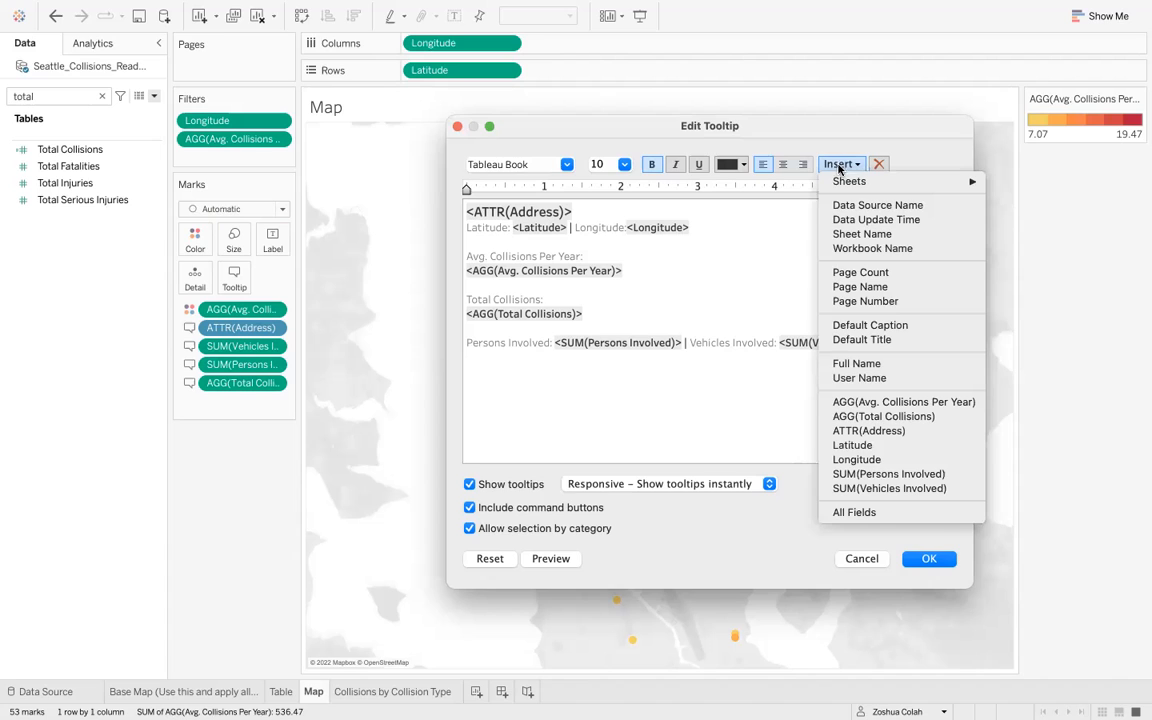
mouse_move(842, 184)
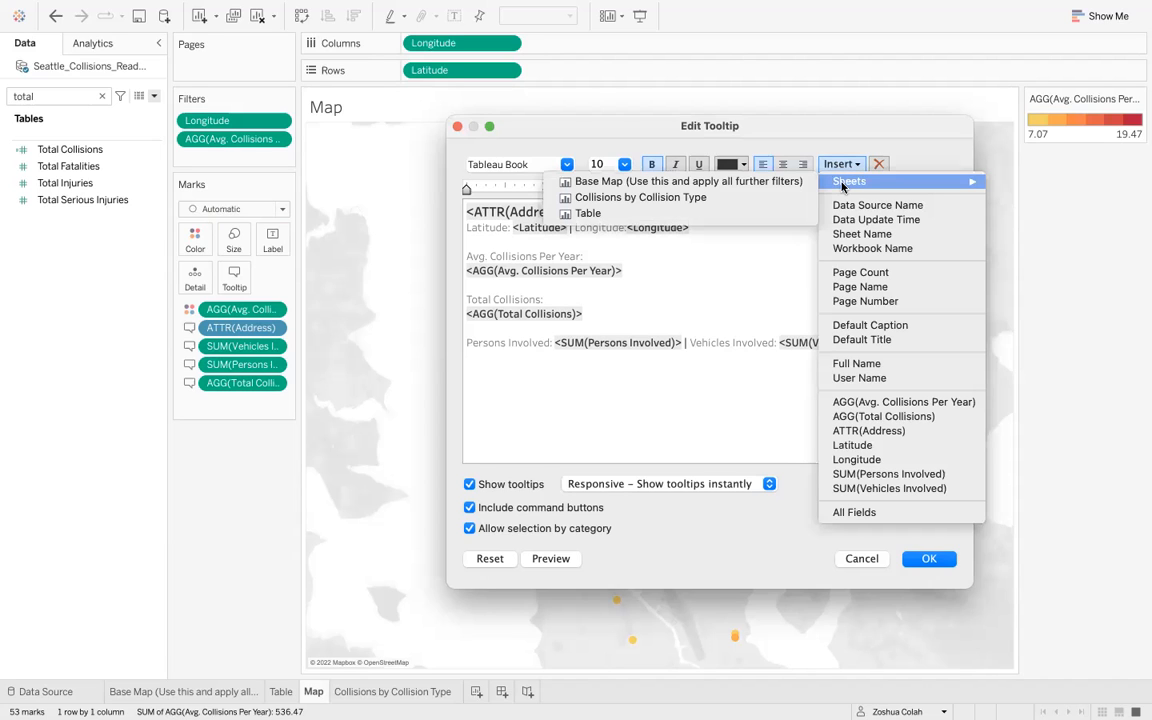
left_click(786, 199)
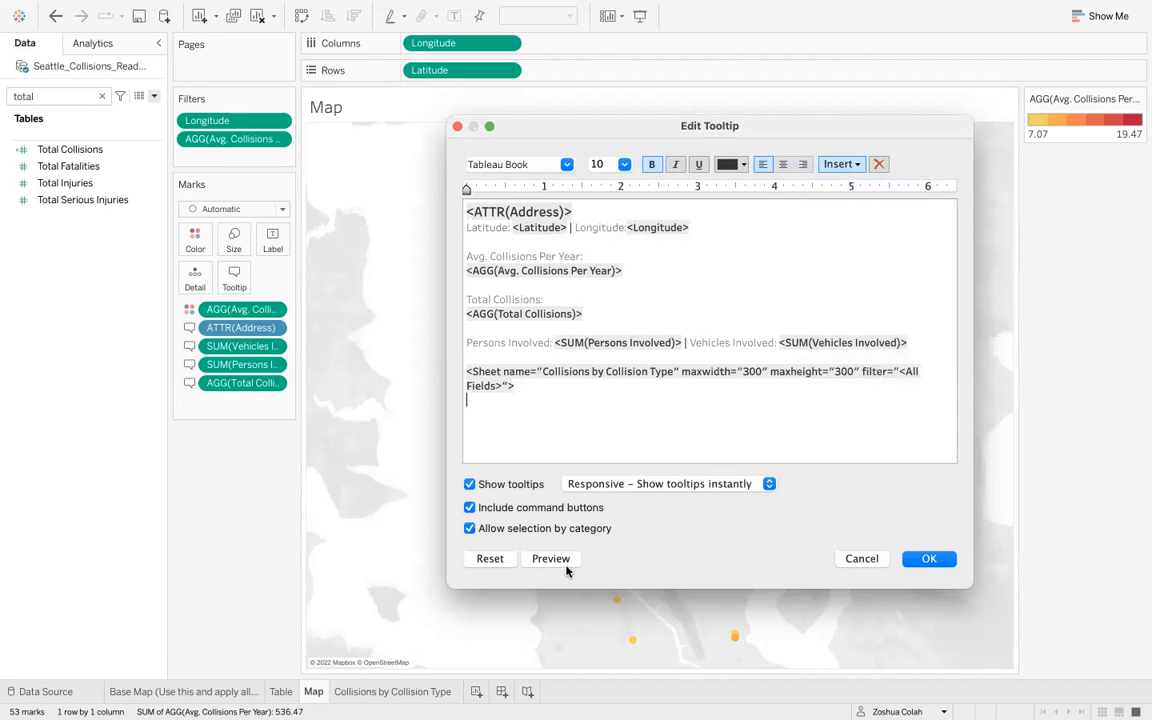
mouse_move(566, 567)
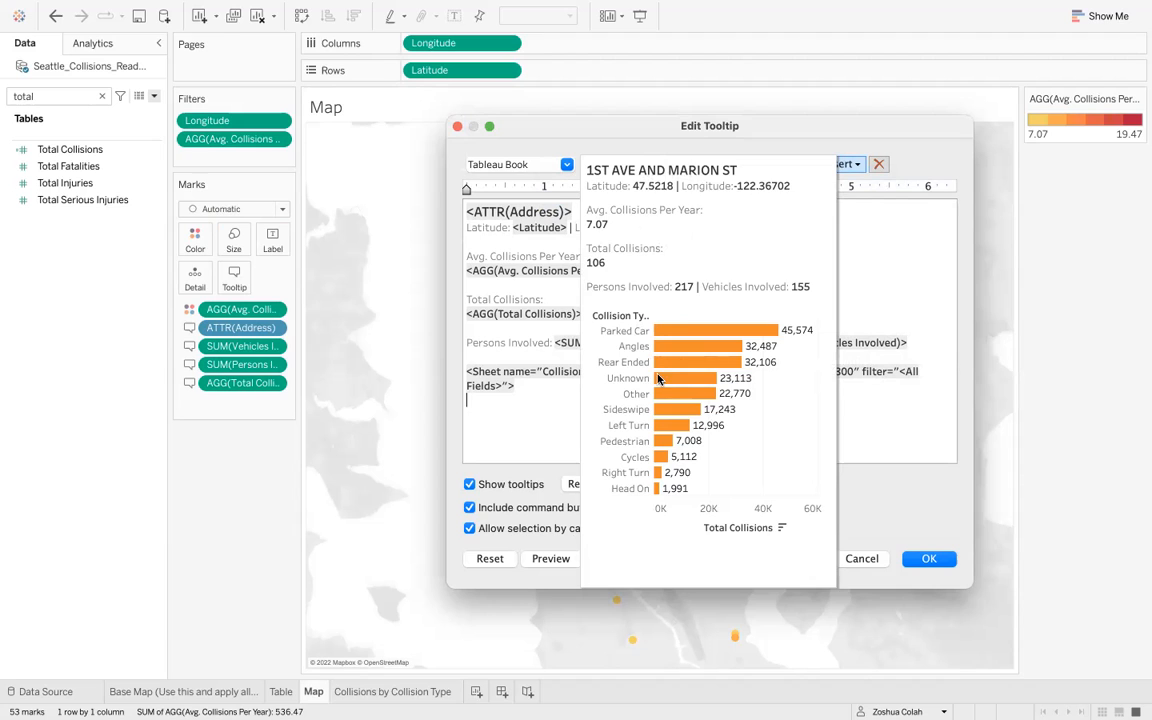
left_click(915, 558)
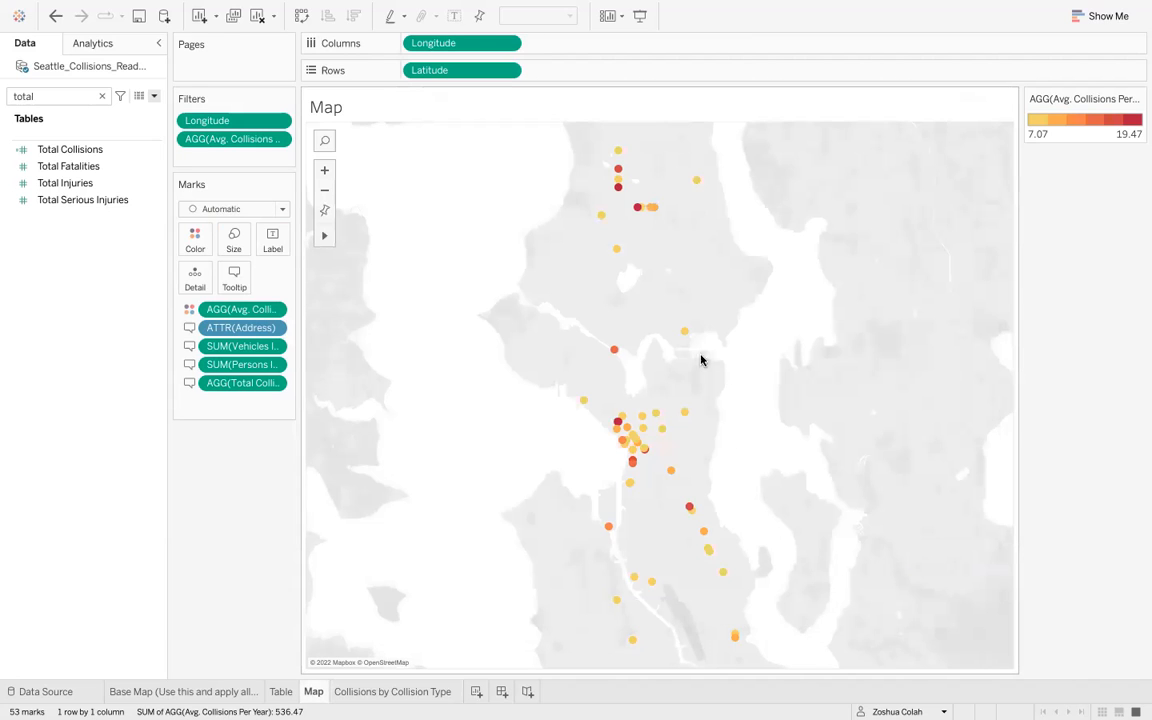
- Hover over several map locations to inspect the tooltip with its embedded collision-type chart
mouse_move(685, 334)
mouse_move(698, 185)
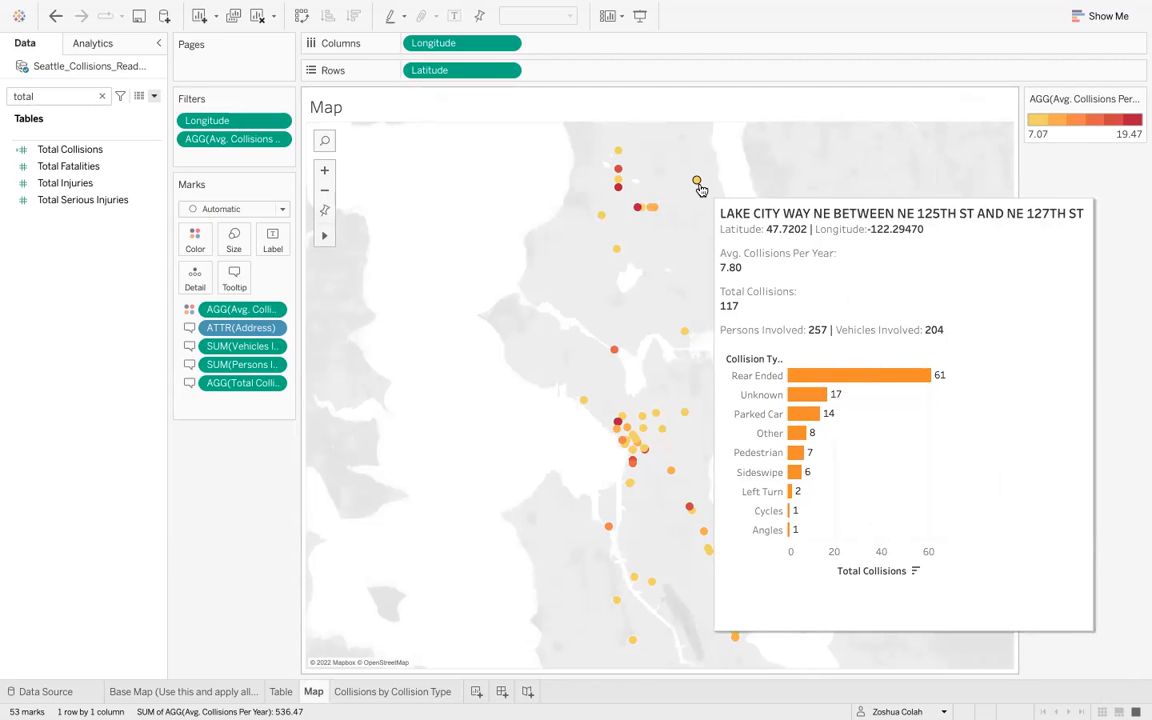
mouse_move(619, 155)
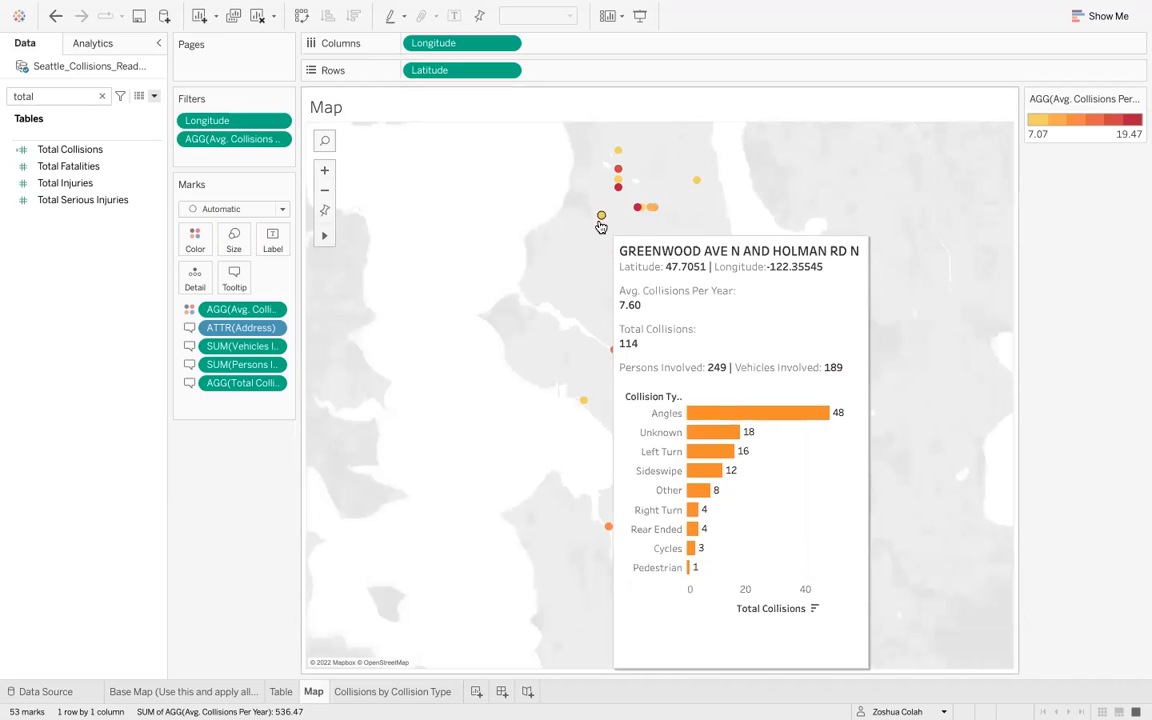
mouse_move(586, 403)
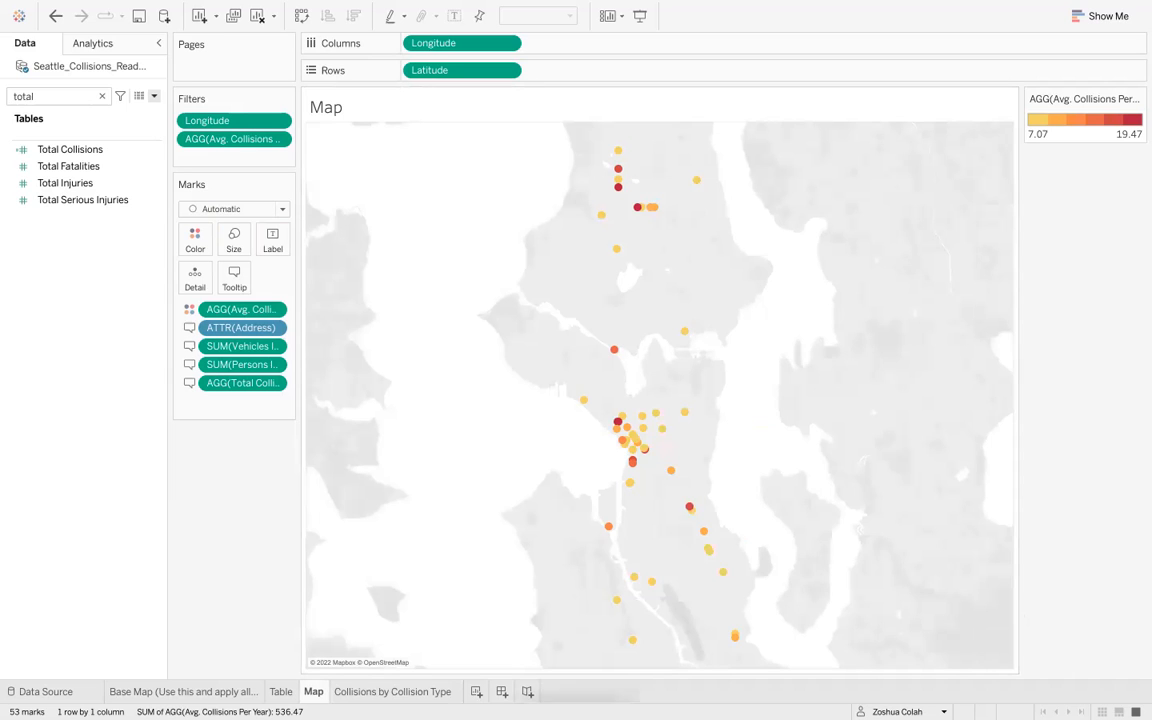
- Switch to the Collisions by Collision Type sheet to inspect its tooltip filter, then return to the Map
left_click(286, 694)
left_click(303, 692)
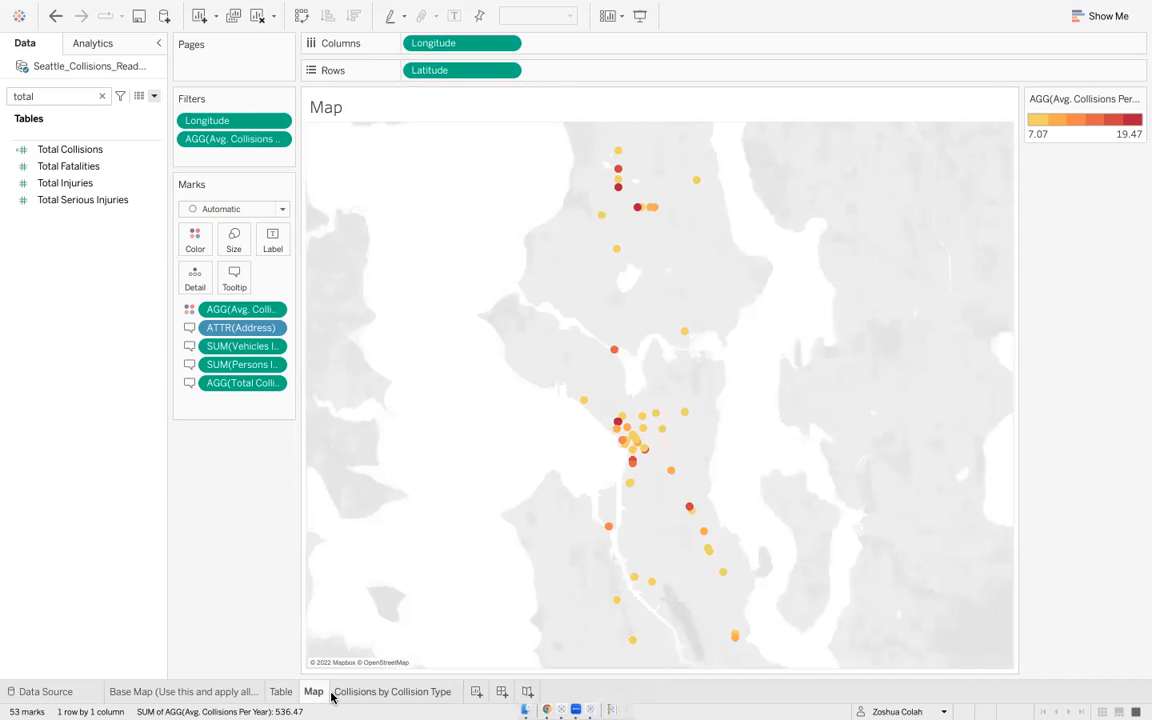
left_click(378, 694)
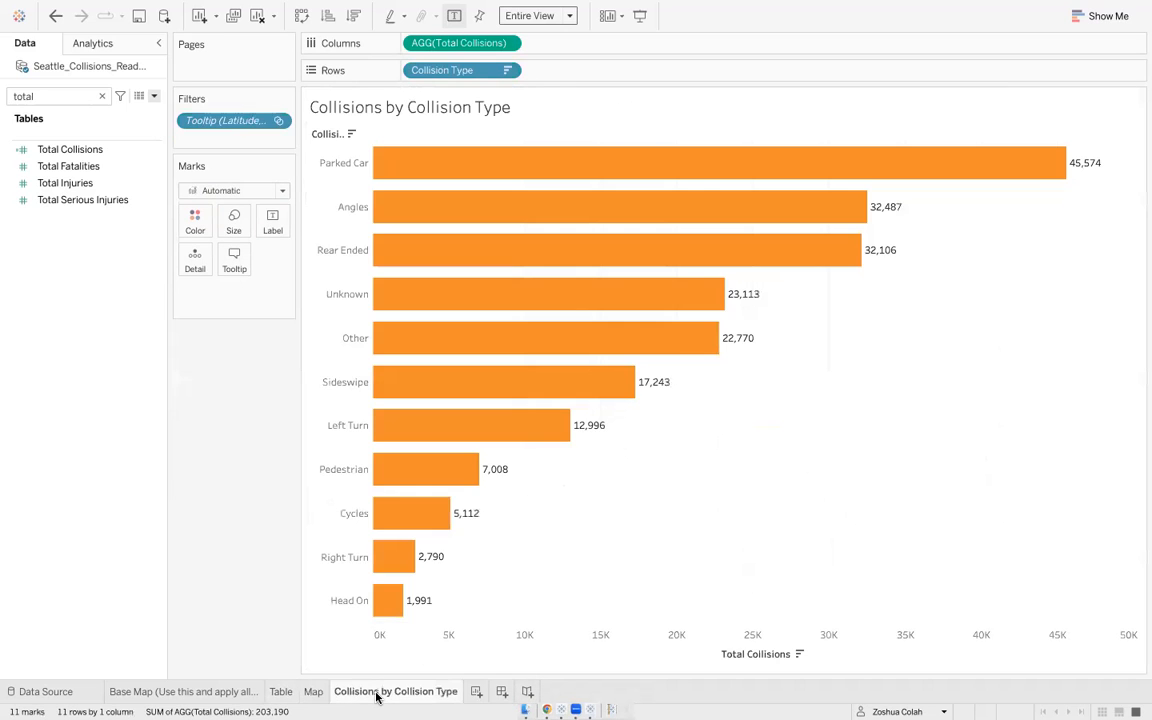
left_click(313, 692)
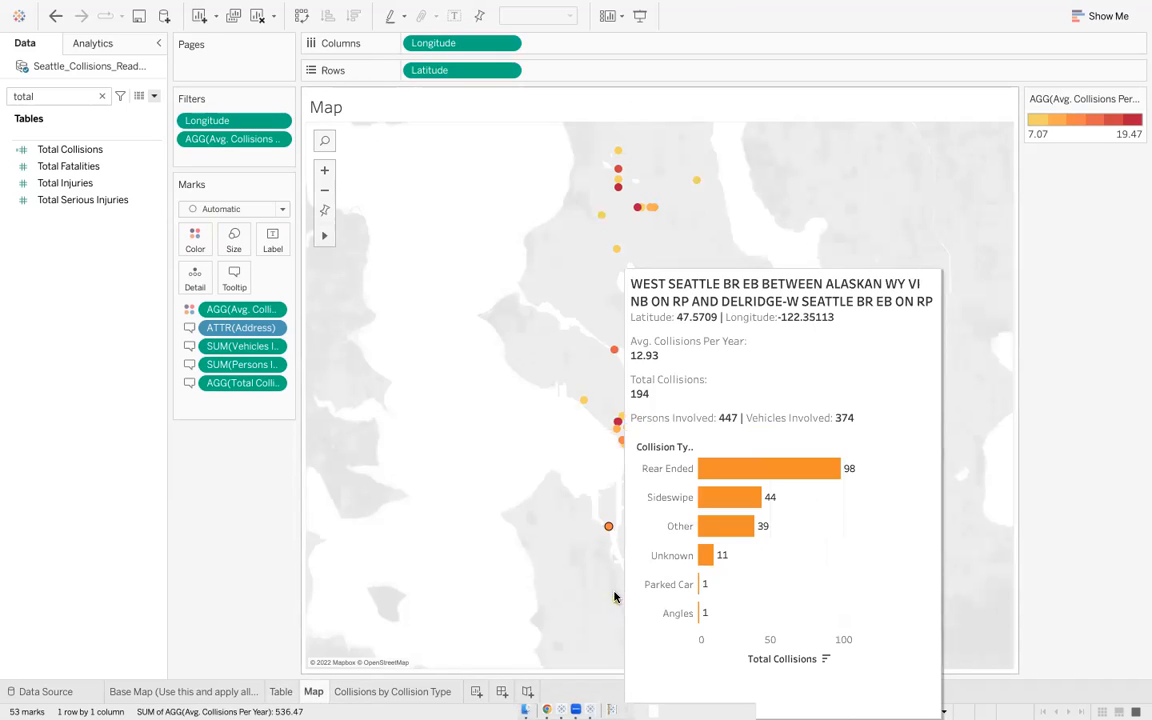
- Create a new dashboard and name it Collision Hotspots Dashboard
left_click(498, 696)
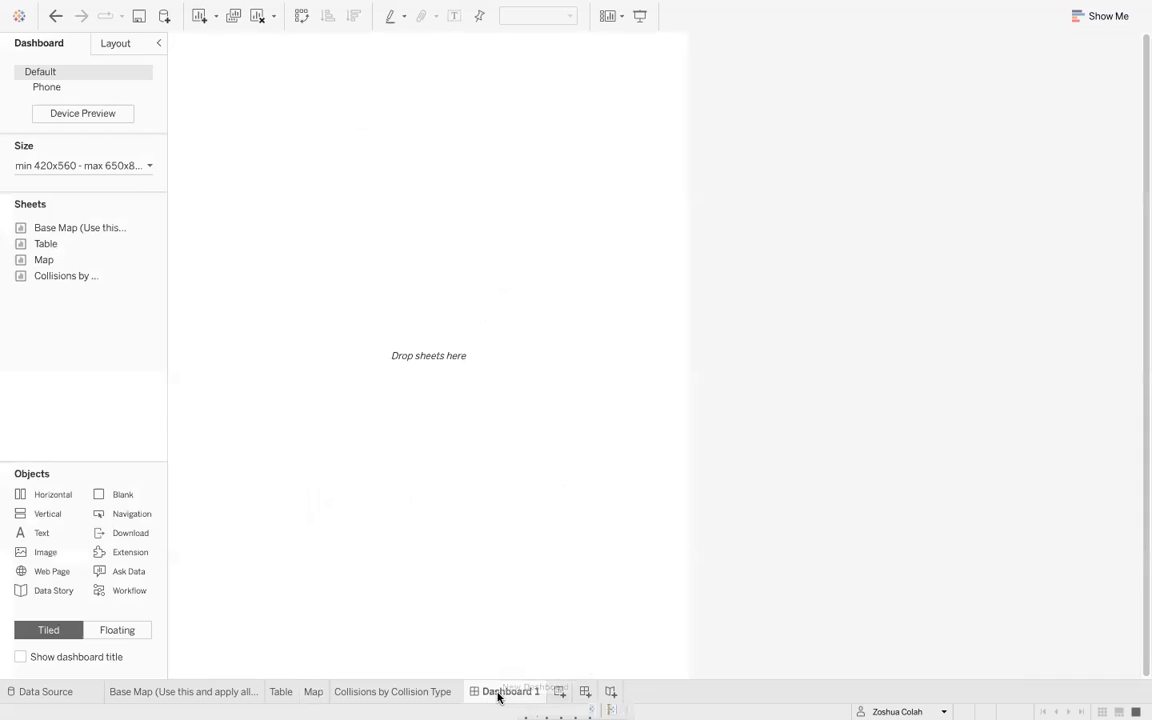
double_click(498, 692)
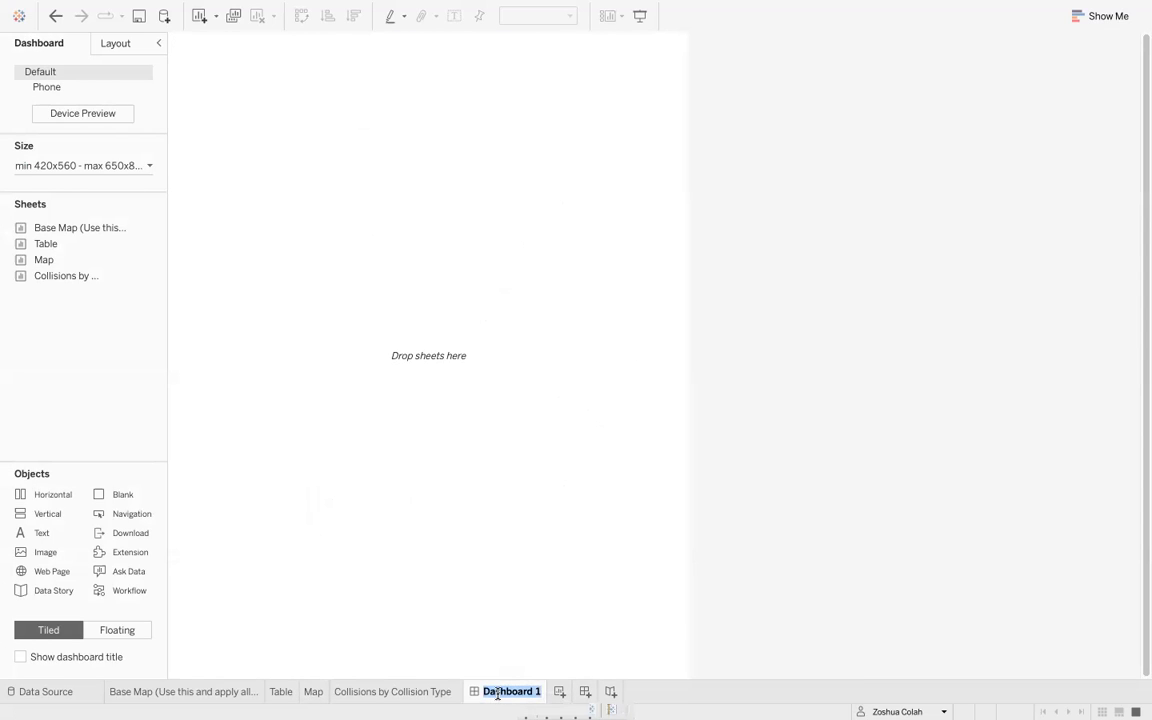
type("Collisions  Hotspots Dashboard")
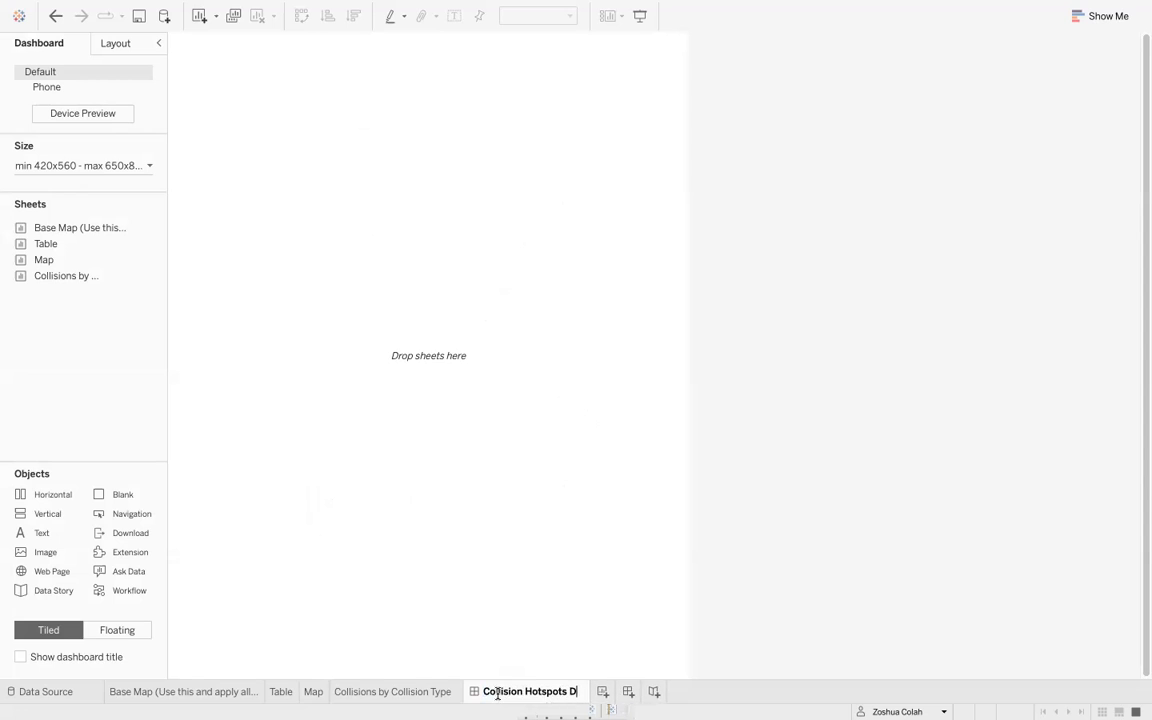
key("Return")
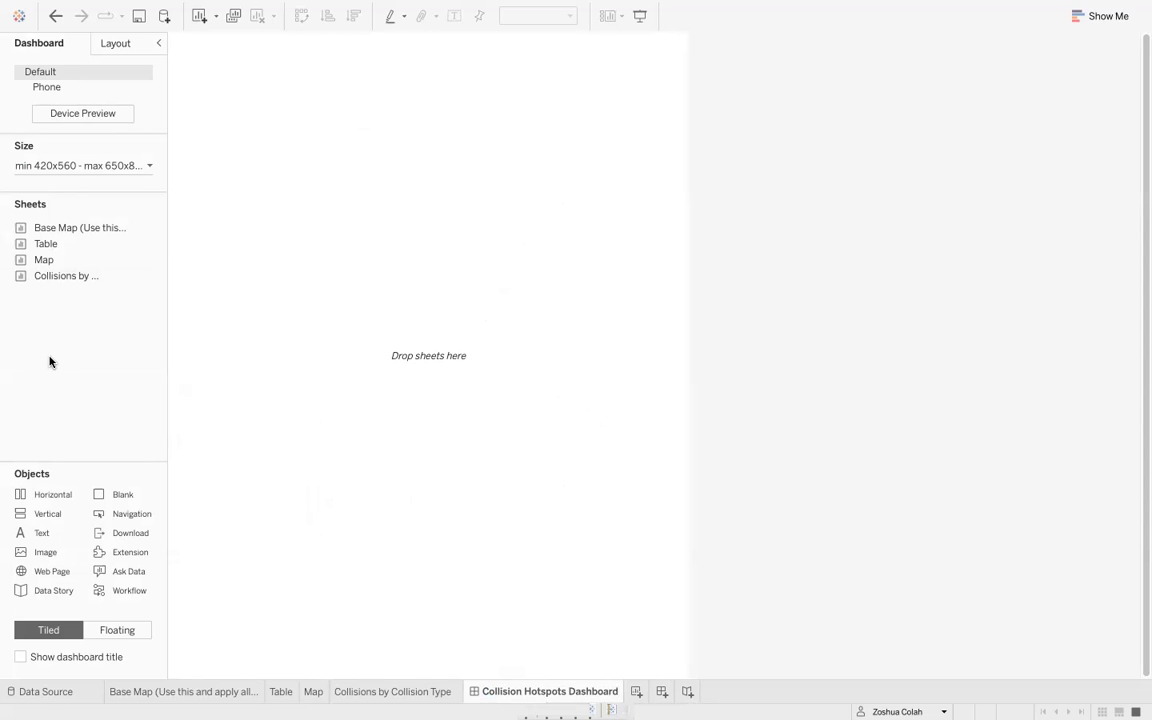
- Set the dashboard size to Automatic
left_click(96, 166)
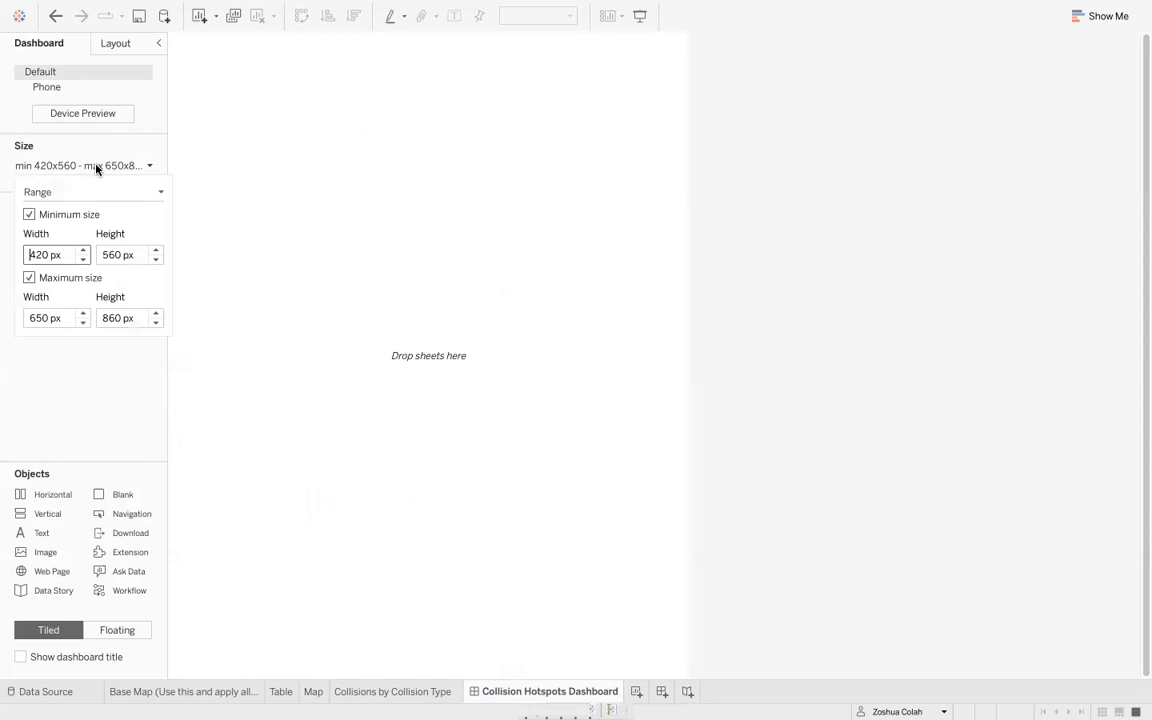
left_click(86, 167)
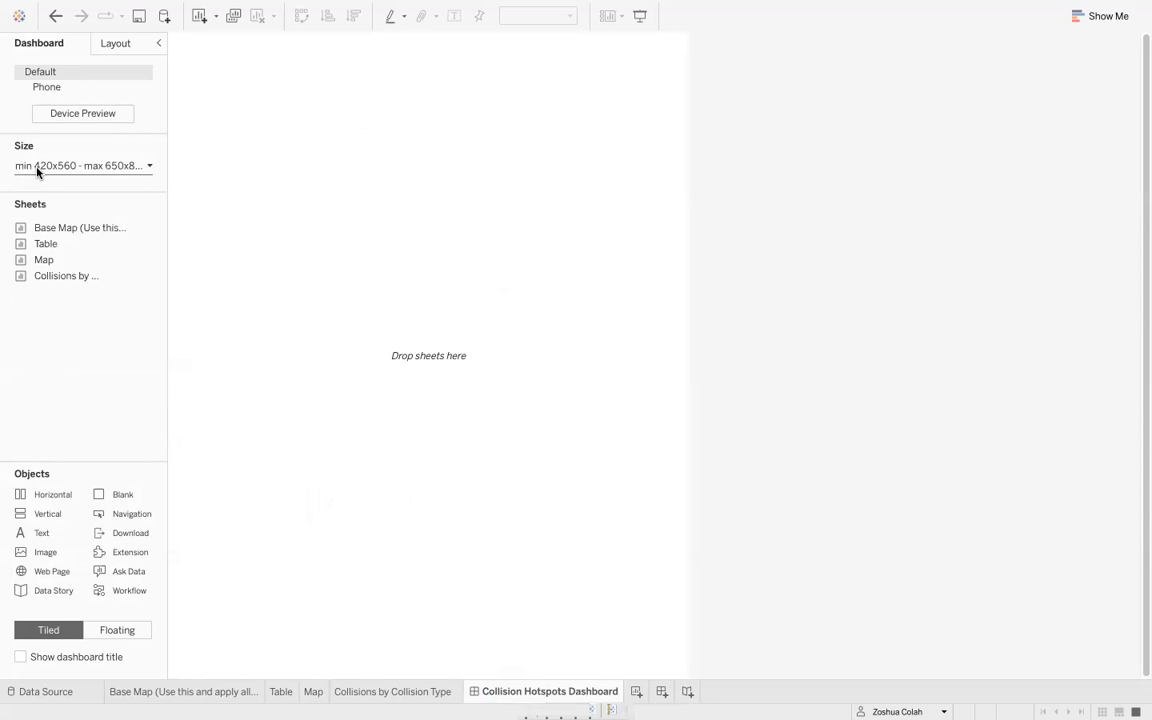
left_click(40, 168)
left_click(61, 196)
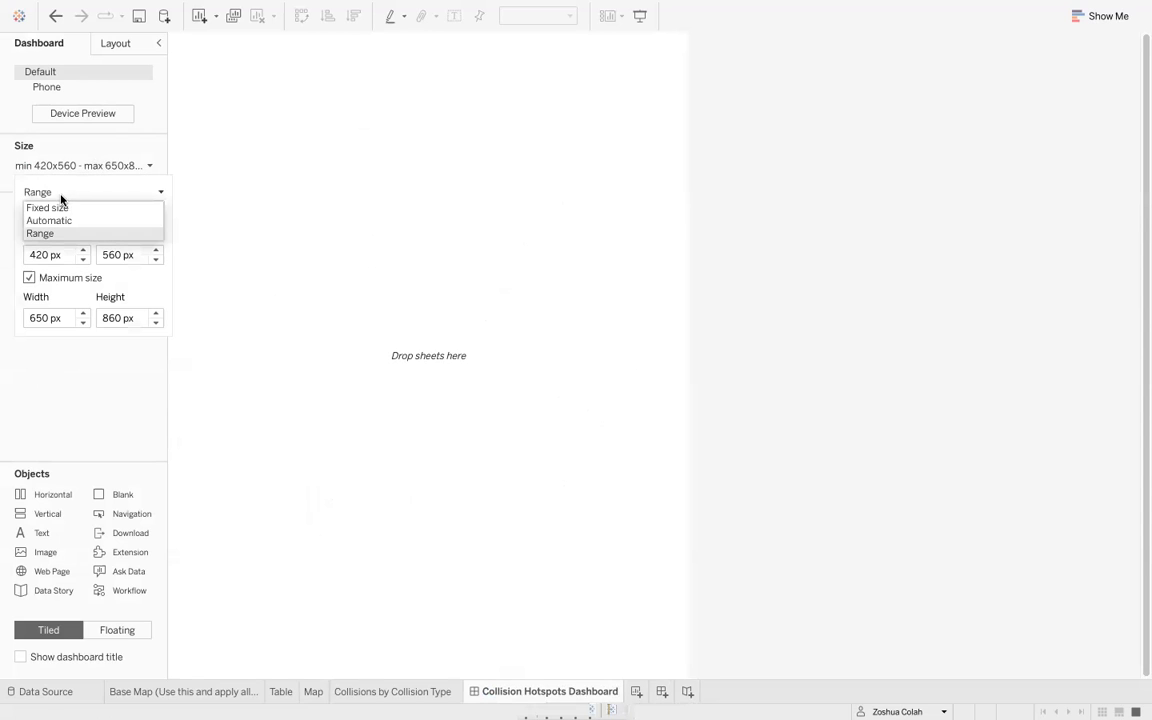
left_click(62, 220)
left_click(104, 352)
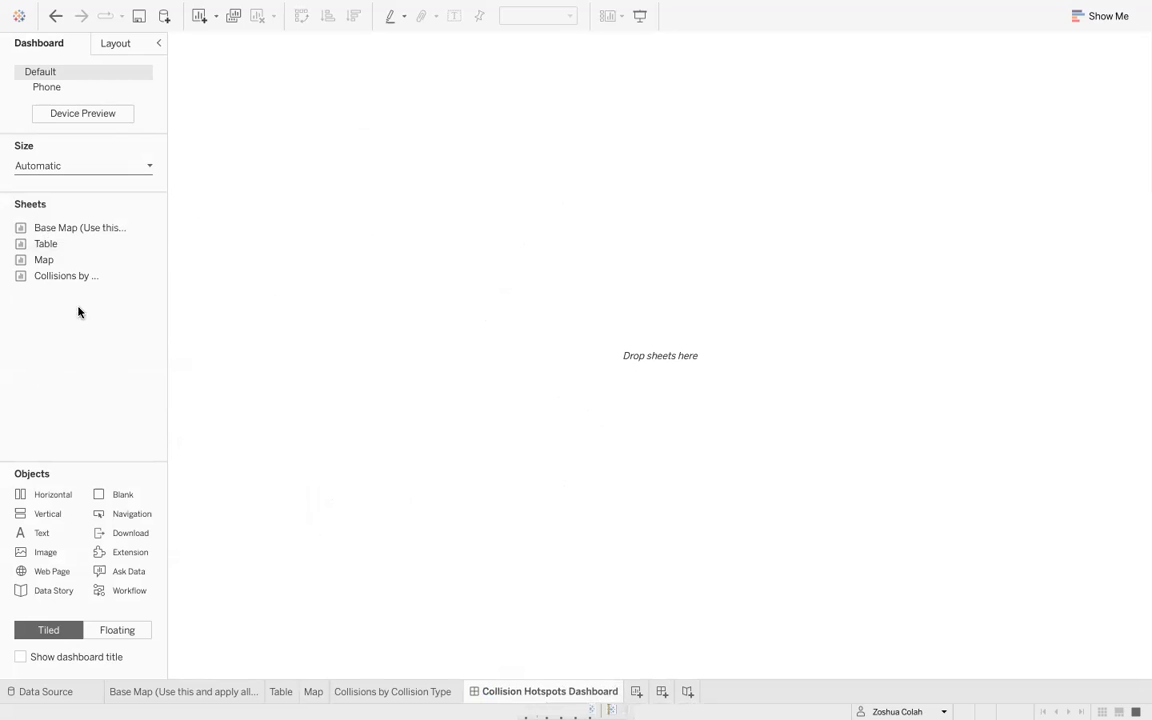
- Place the Table sheet and the Map sheet side by side on the dashboard
left_click_drag(59, 244, 229, 247)
left_click_drag(62, 260, 858, 226)
left_click(581, 55)
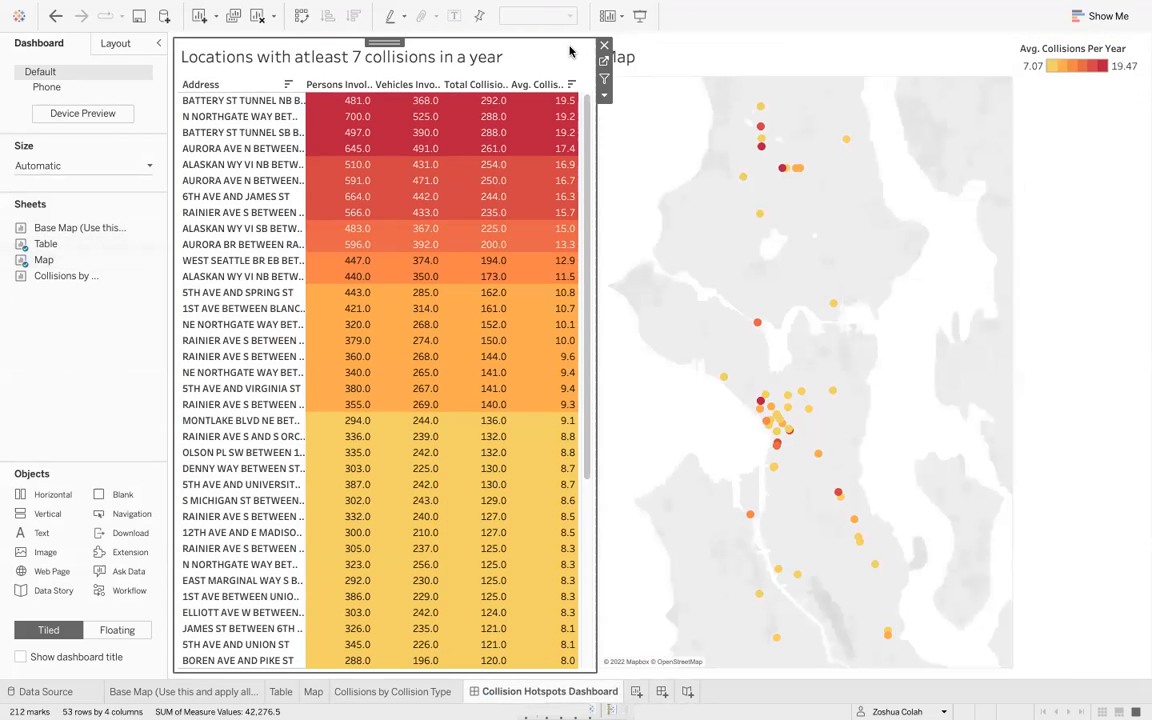
- Move the Avg. Collisions Per Year color legend below the table and reduce its height
left_click(1094, 100)
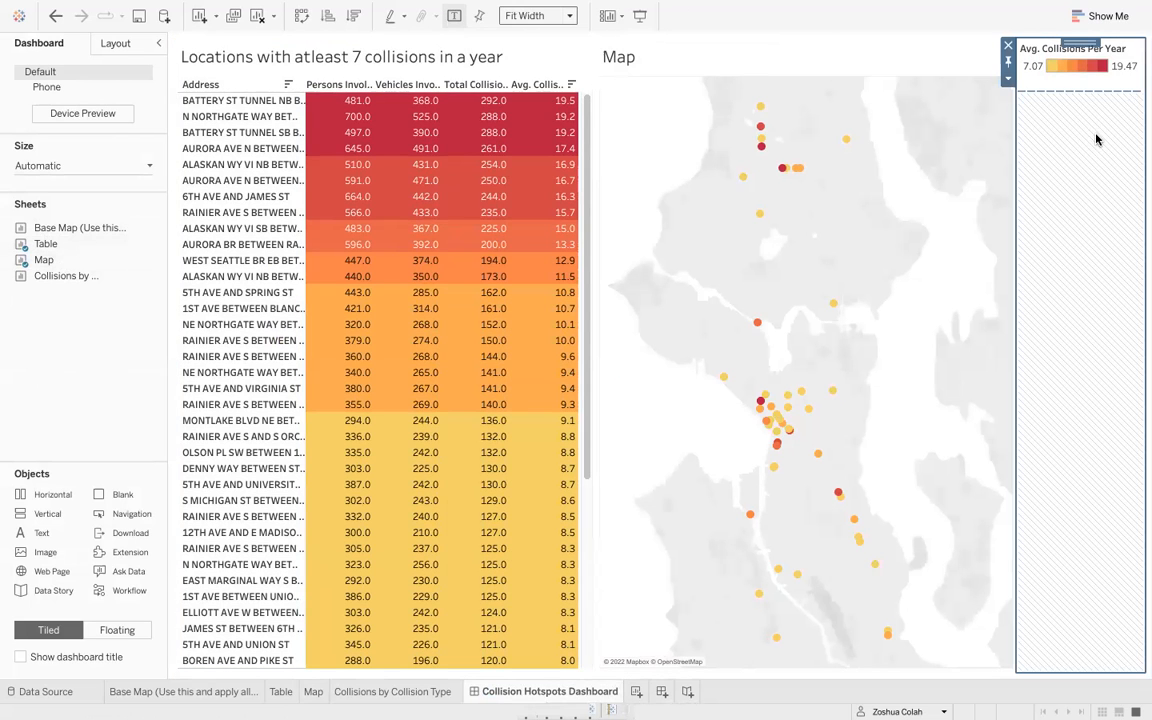
left_click(1083, 64)
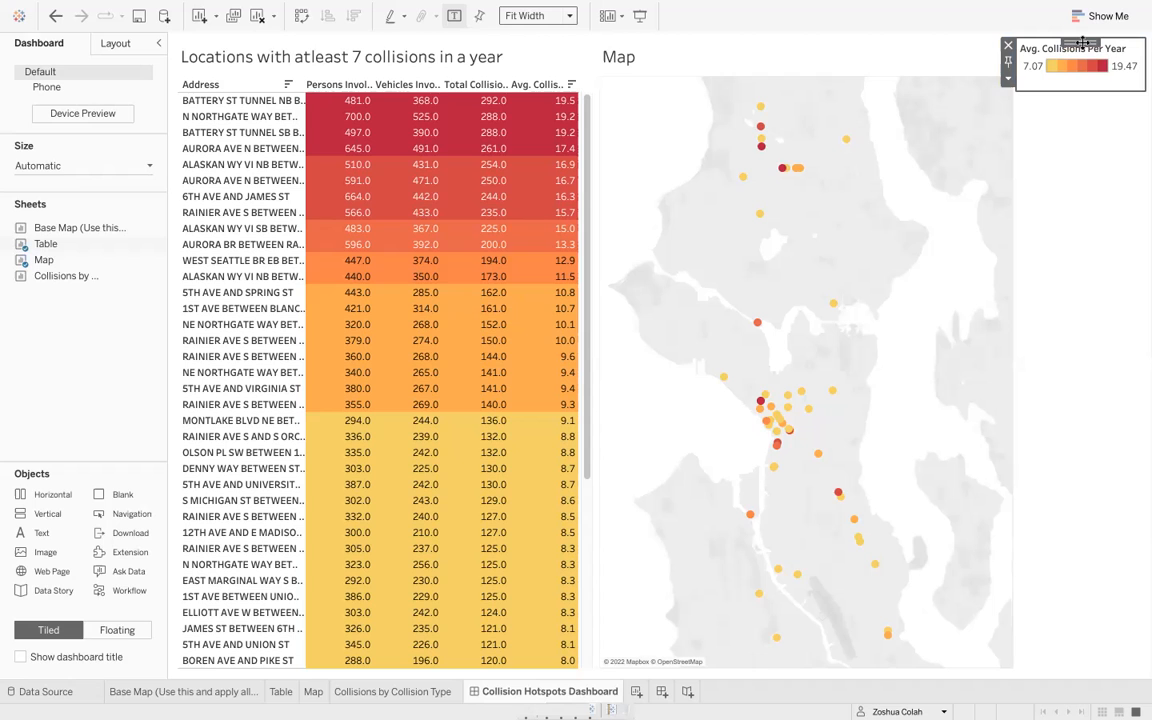
mouse_move(1082, 43)
left_mouse_down()
mouse_move(488, 373)
mouse_move(386, 450)
mouse_move(350, 545)
left_mouse_up()
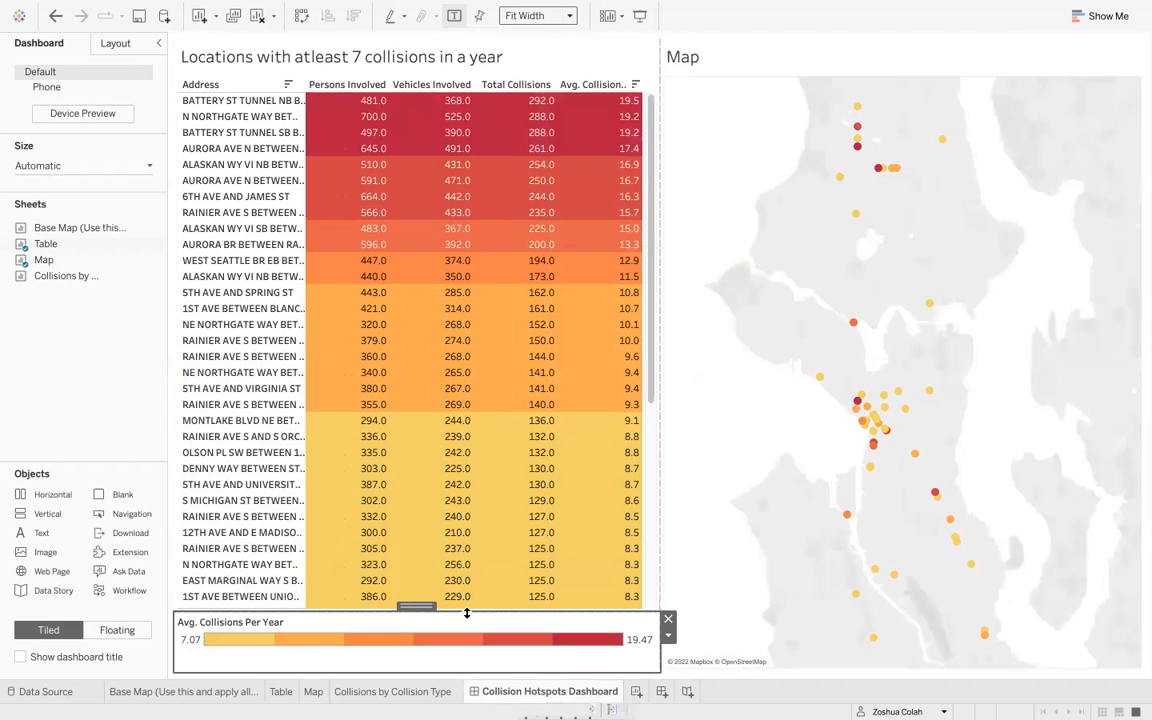
left_click_drag(467, 629, 466, 636)
scroll(505, 514, "down", 5)
scroll(507, 586, "up", 5)
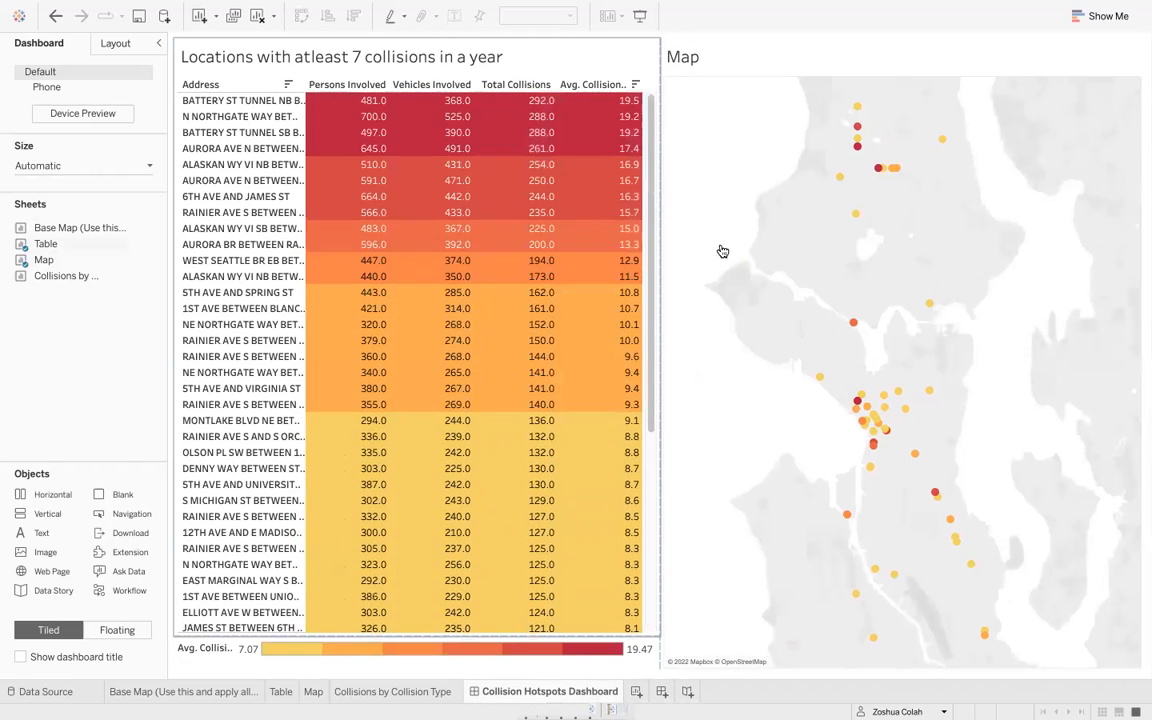
- Set the address table to act as a filter for the other dashboard sheets
left_click(810, 53)
left_click(535, 51)
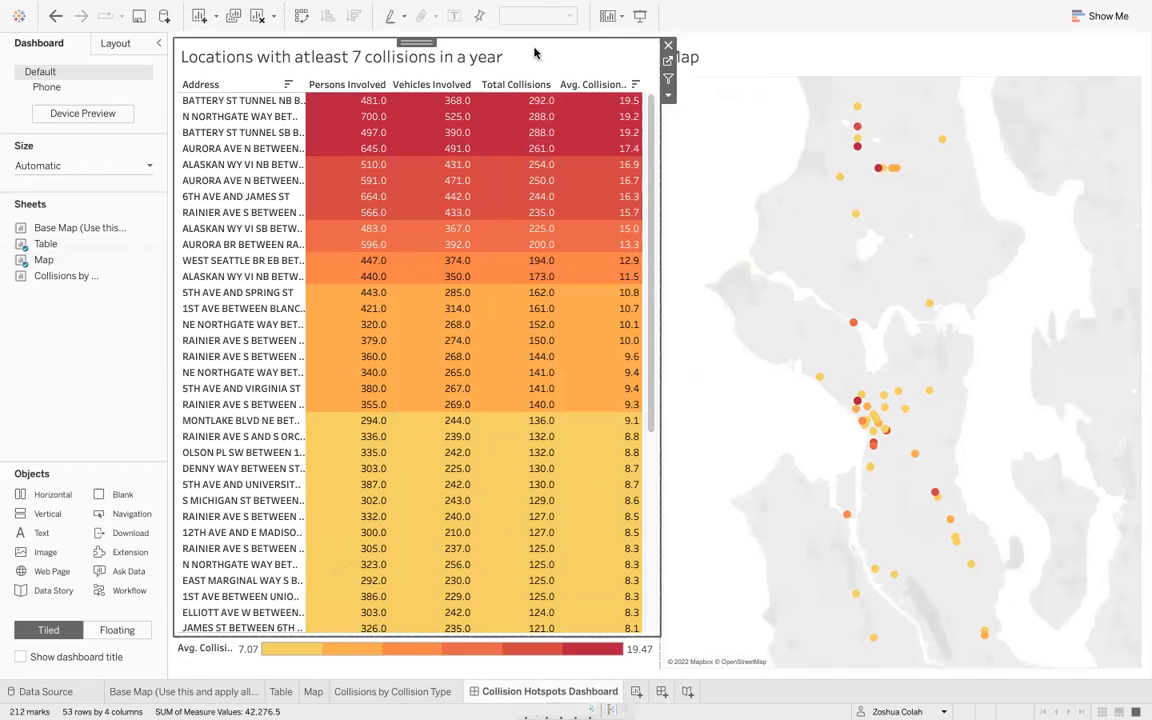
left_click(218, 104)
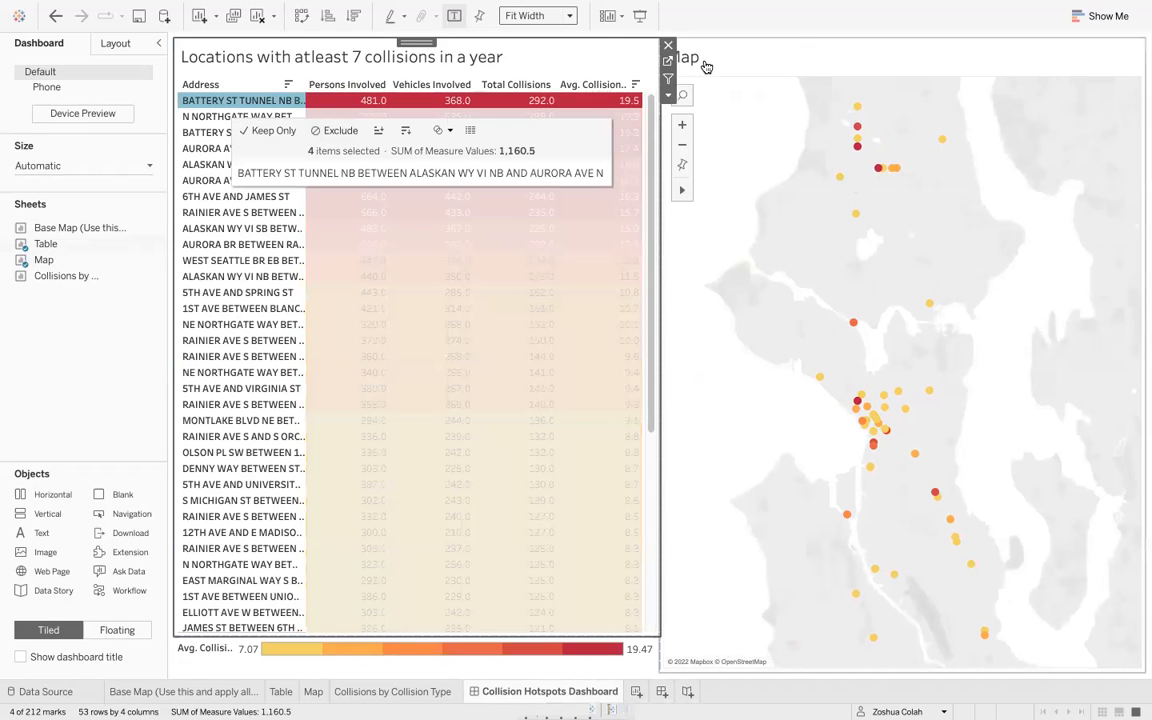
left_click(224, 99)
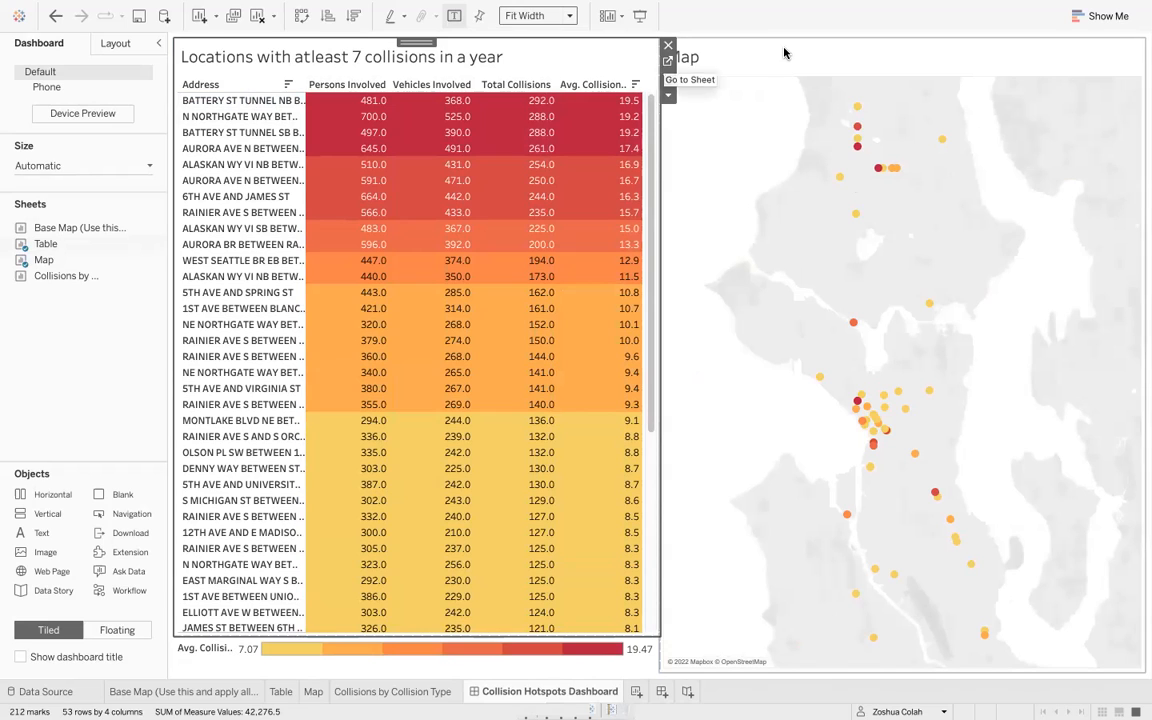
left_click(705, 41)
left_click(566, 69)
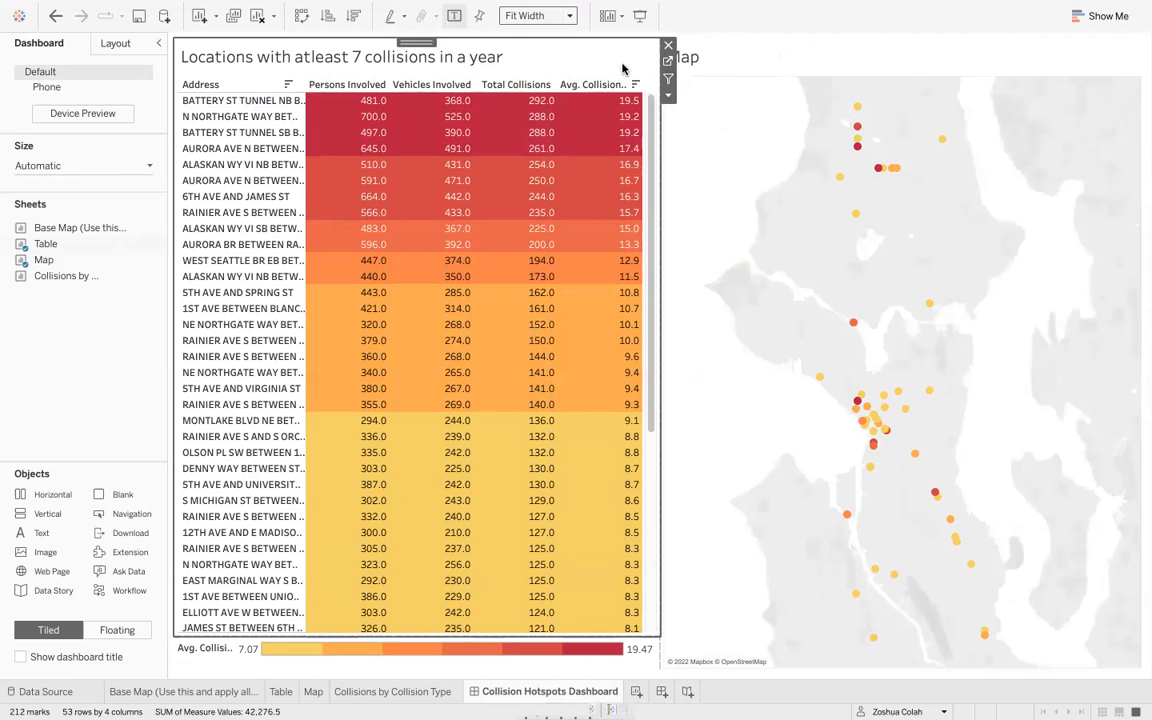
left_click(668, 78)
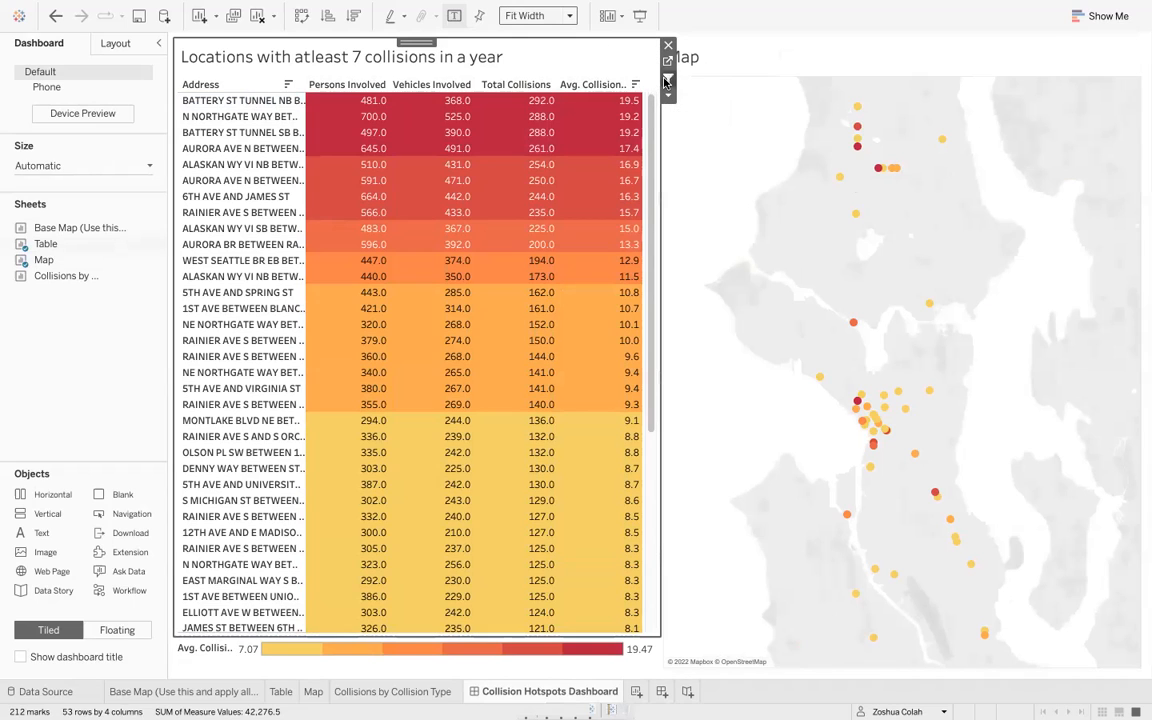
left_click(757, 64)
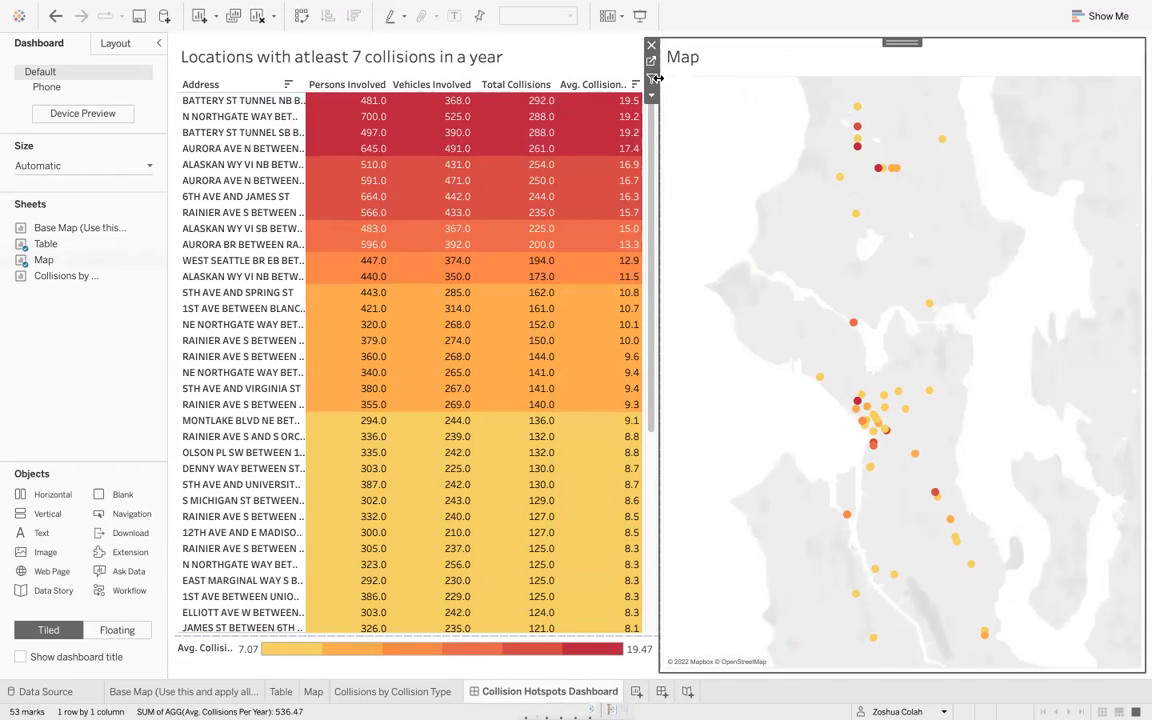
left_click(535, 57)
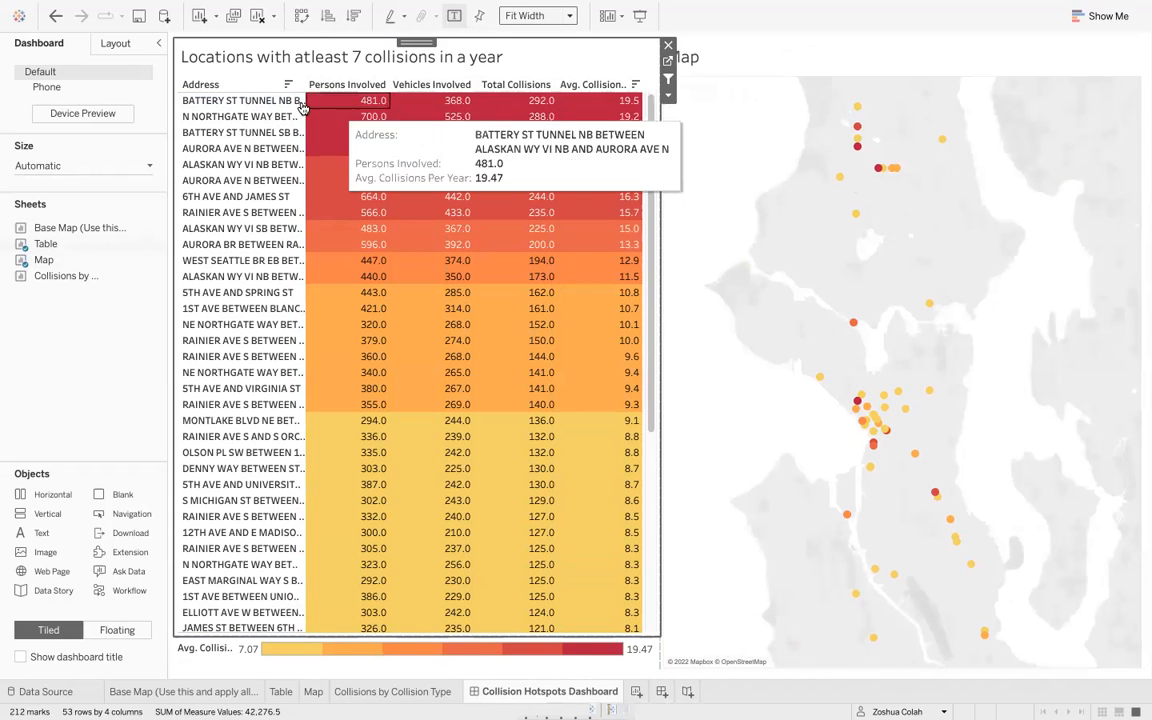
- Select the top address in the table to test the map filter, zooming in to inspect its tooltip
left_click(258, 102)
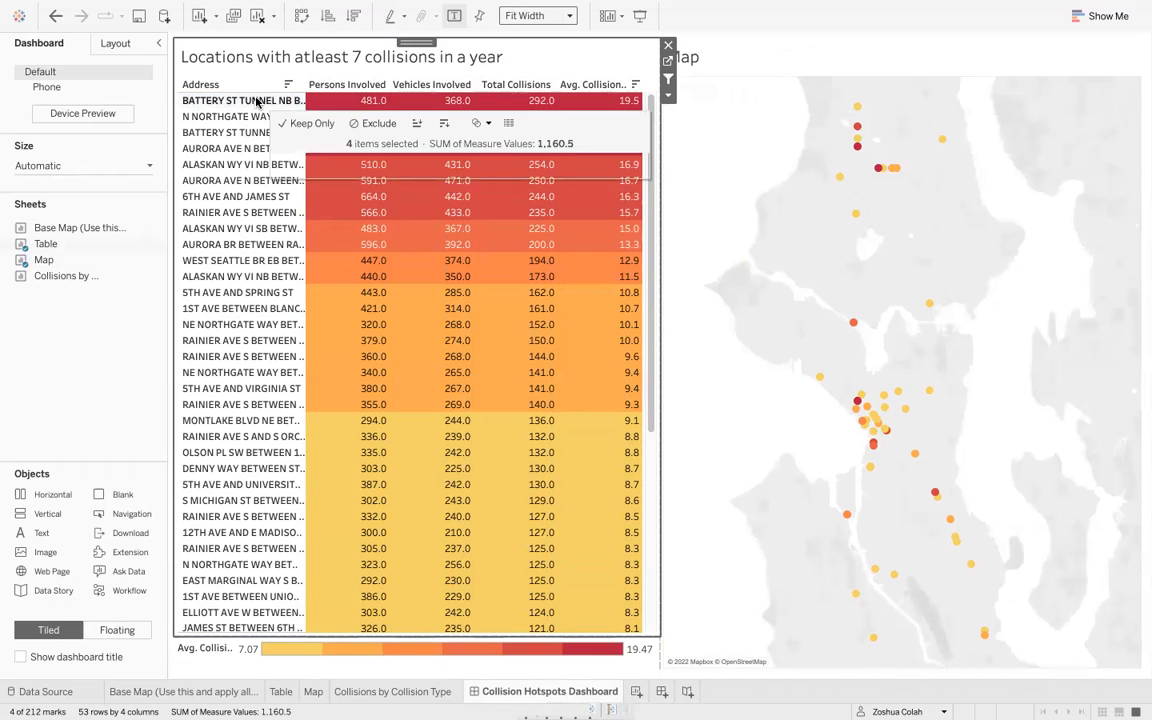
scroll(895, 371, "up", 3)
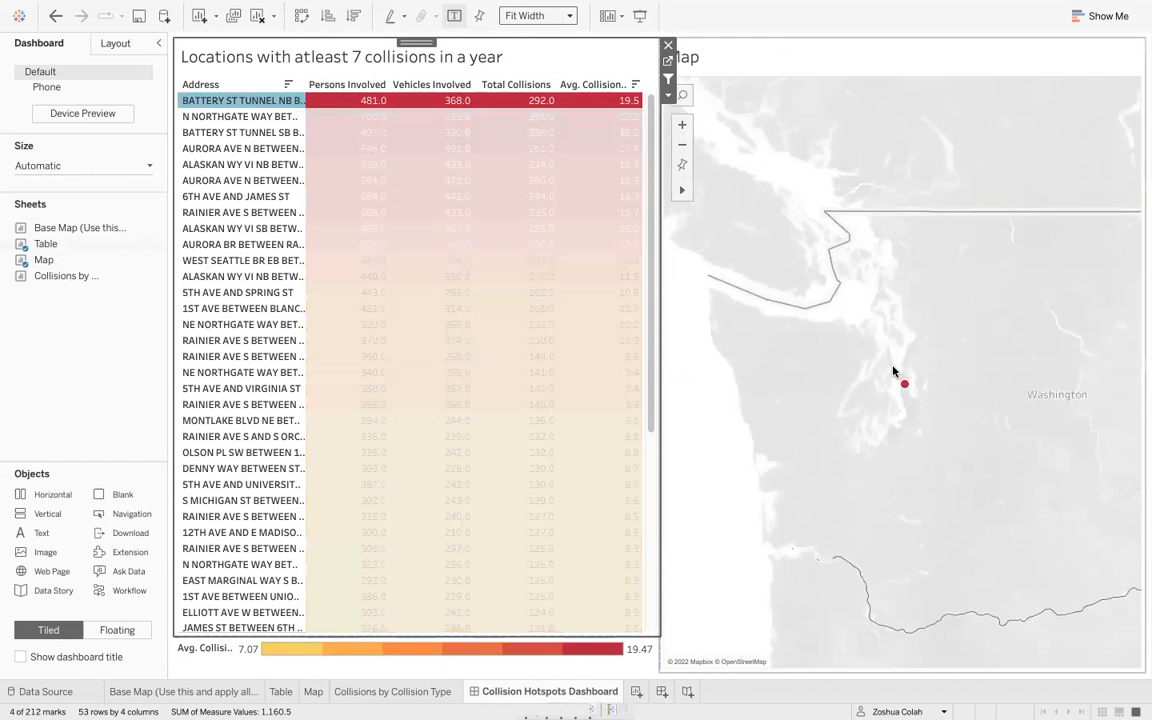
scroll(922, 425, "up", 3)
scroll(836, 311, "up", 3)
mouse_move(962, 409)
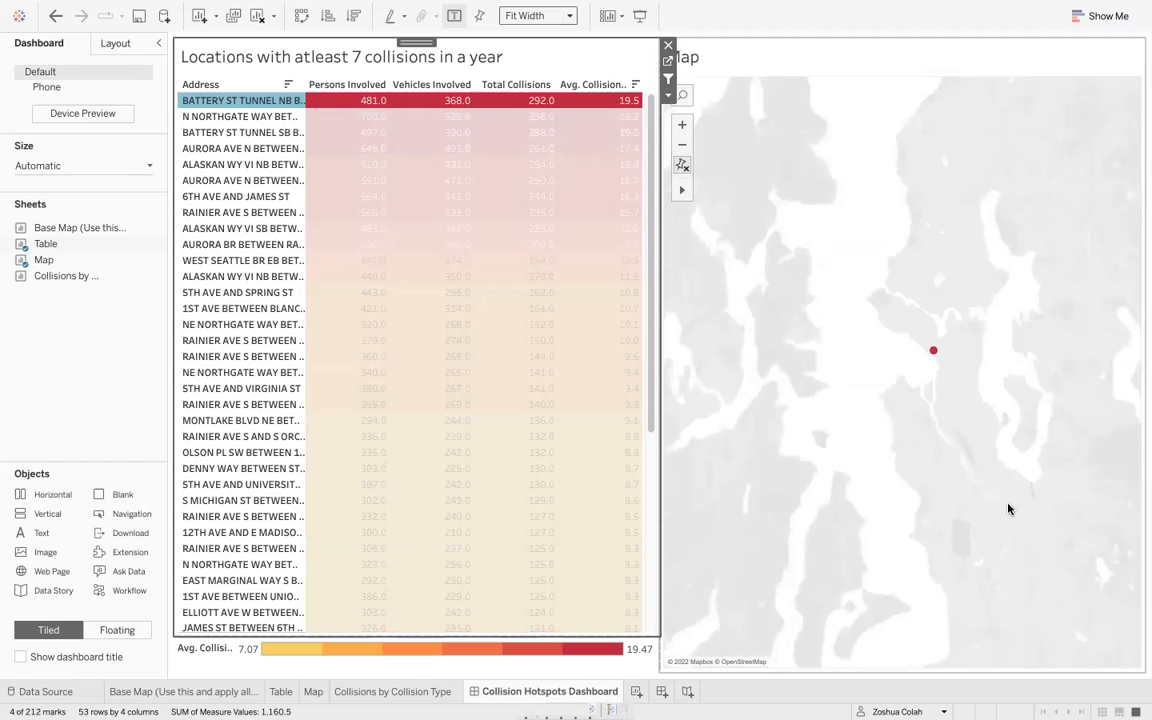
scroll(920, 349, "up", 3)
scroll(920, 349, "down", 3)
left_click(954, 542)
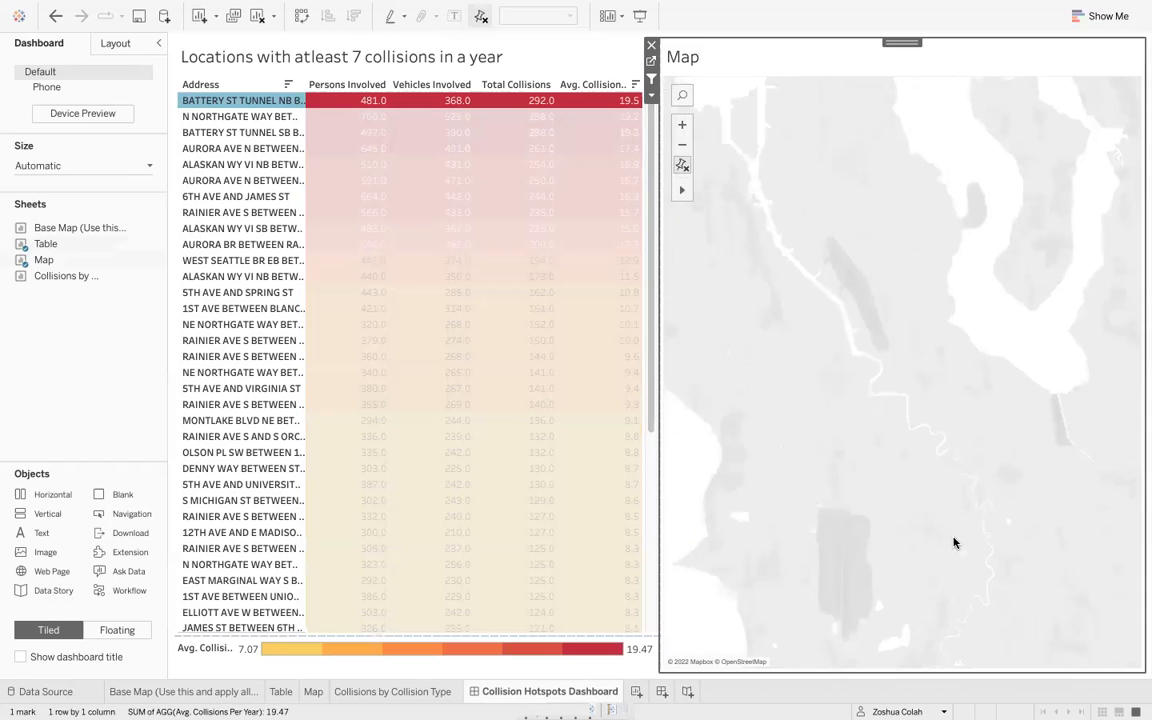
scroll(852, 273, "down", 4)
mouse_move(807, 139)
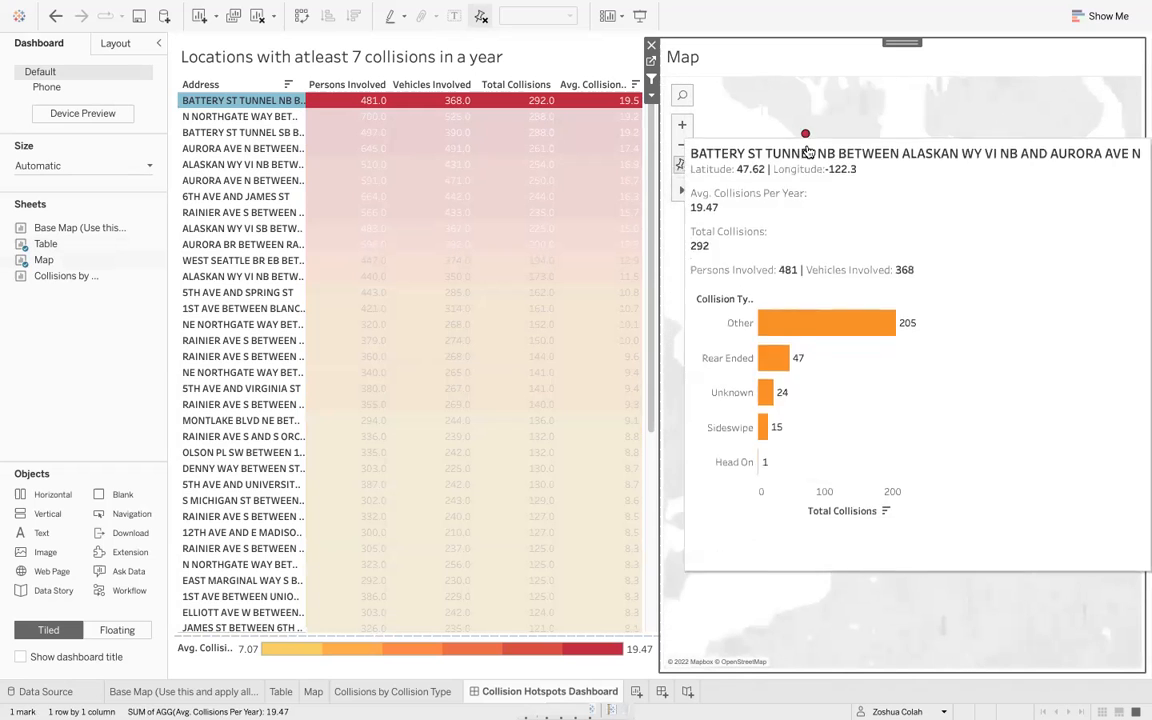
- Clear the table selection and reset the map to its original view
left_click(245, 101)
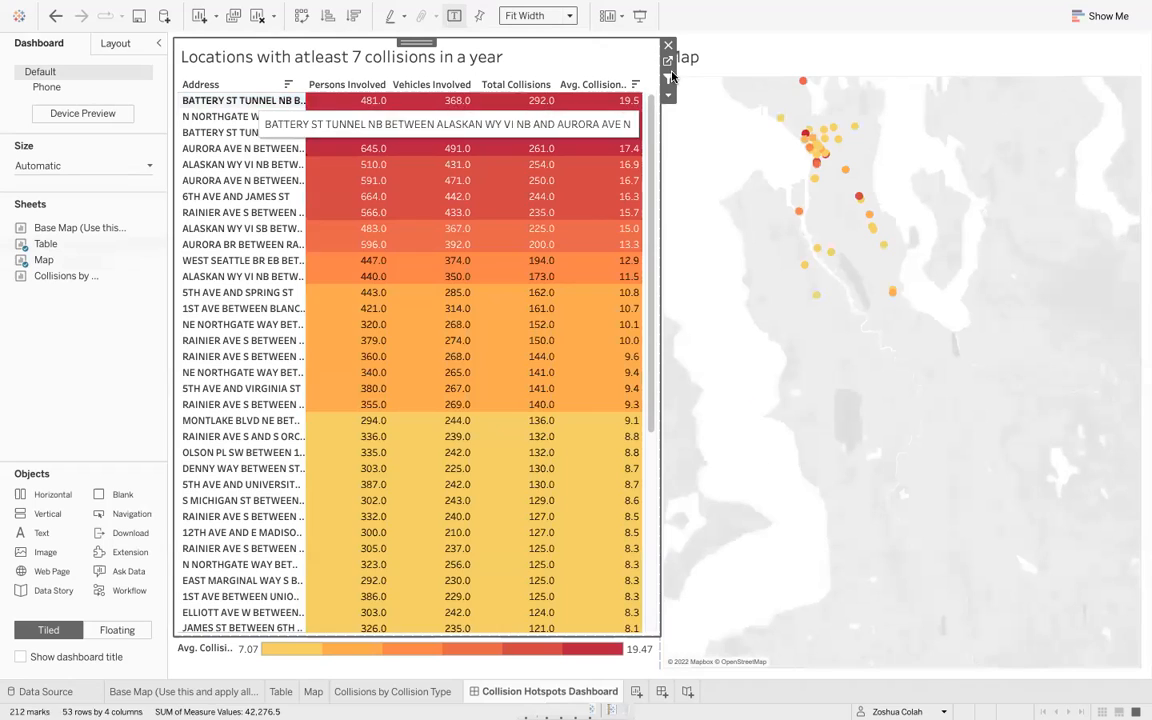
left_click(723, 164)
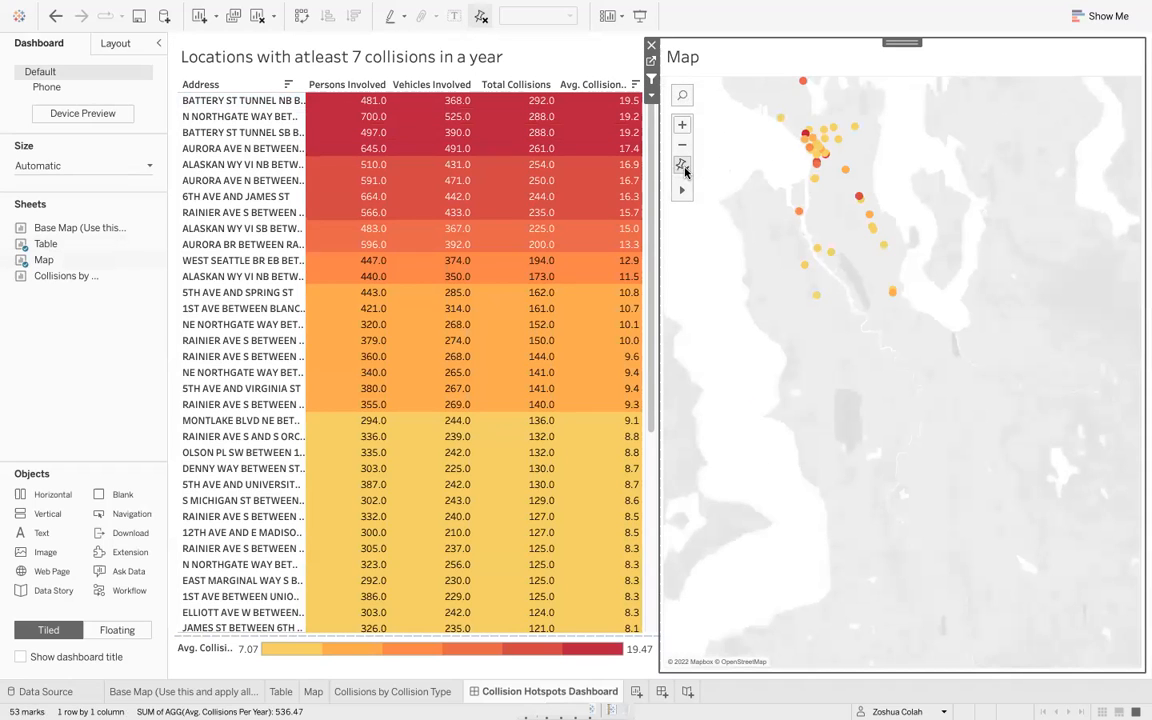
left_click(683, 168)
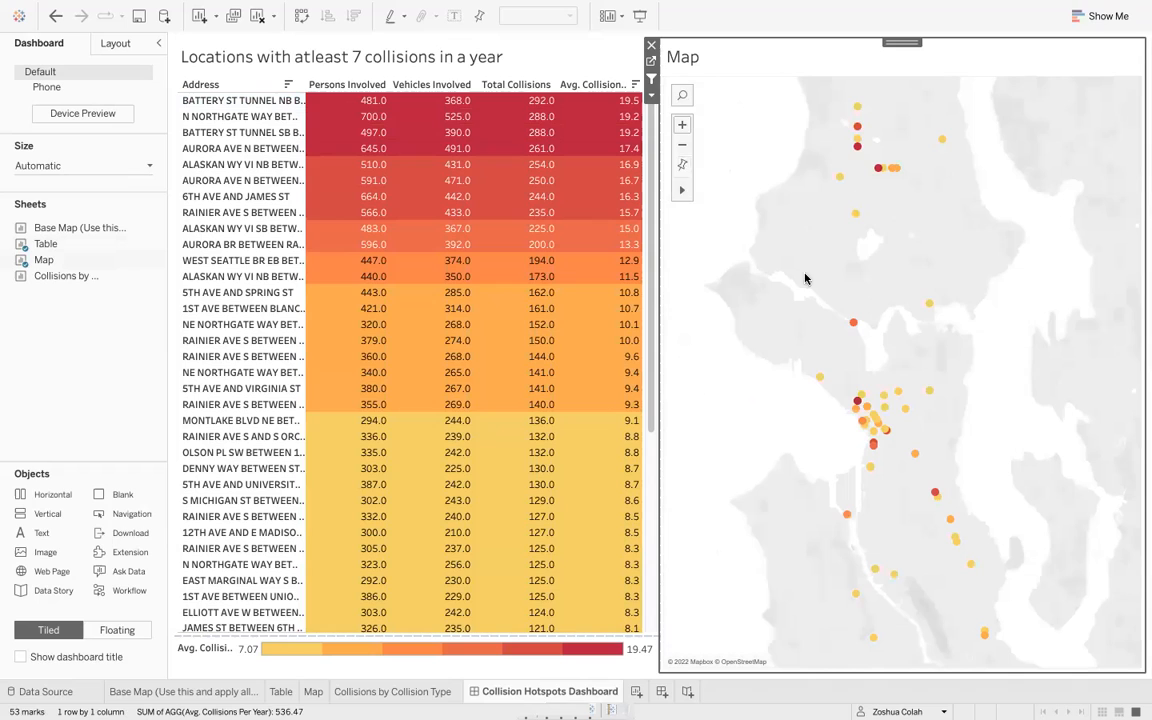
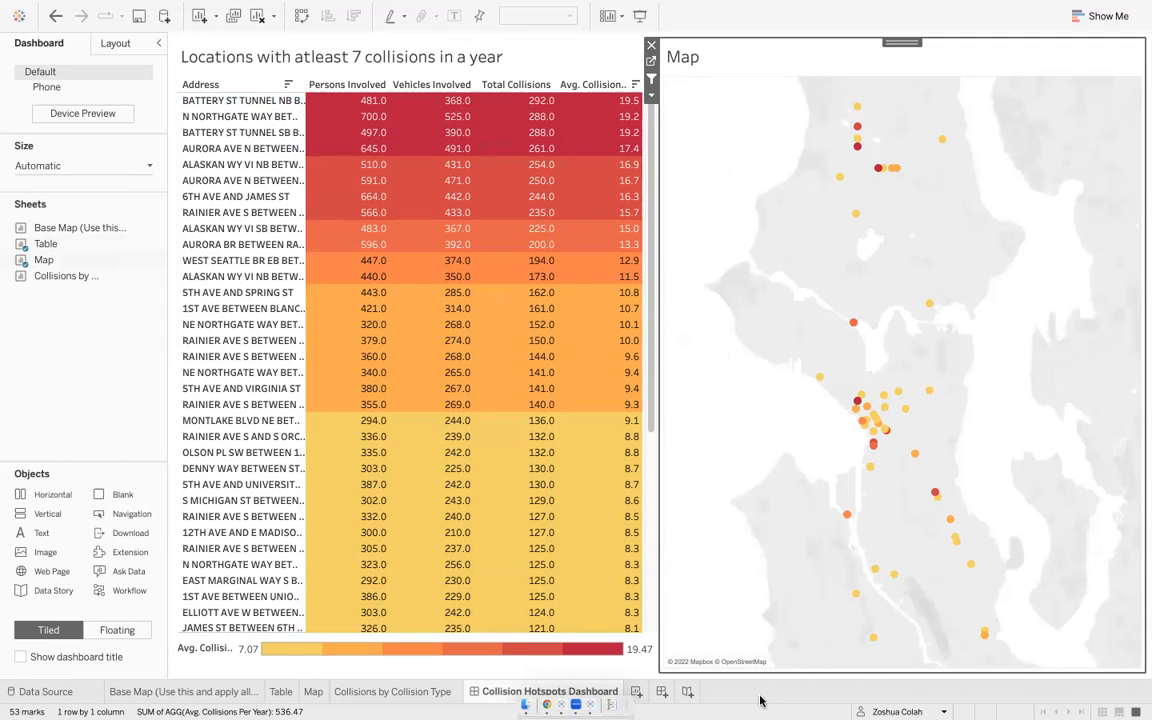
- Set the map's background layer style to Streets with a washout of 70%
right_click(738, 389)
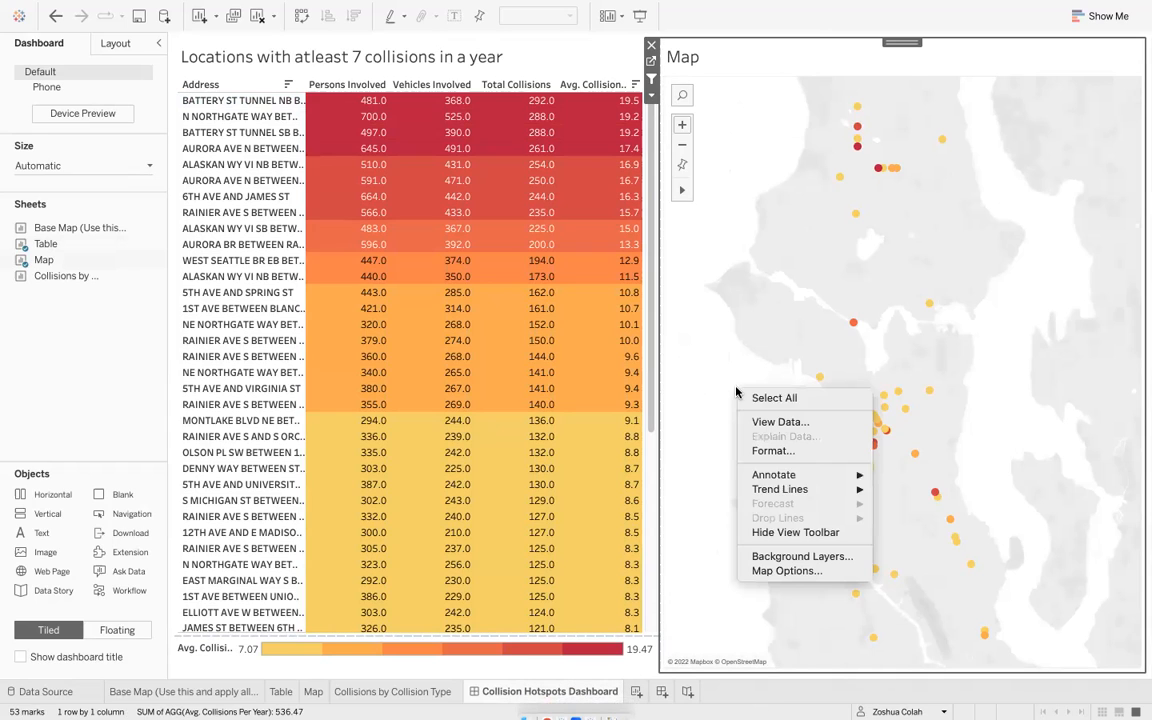
left_click(784, 560)
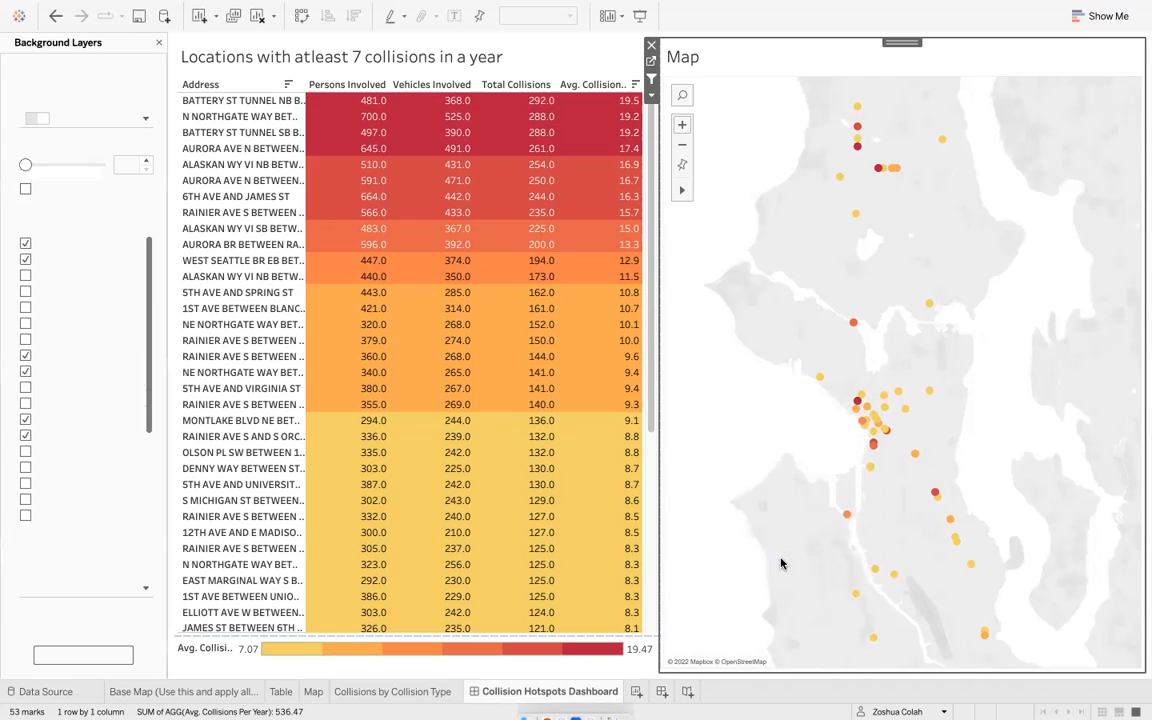
left_click(74, 122)
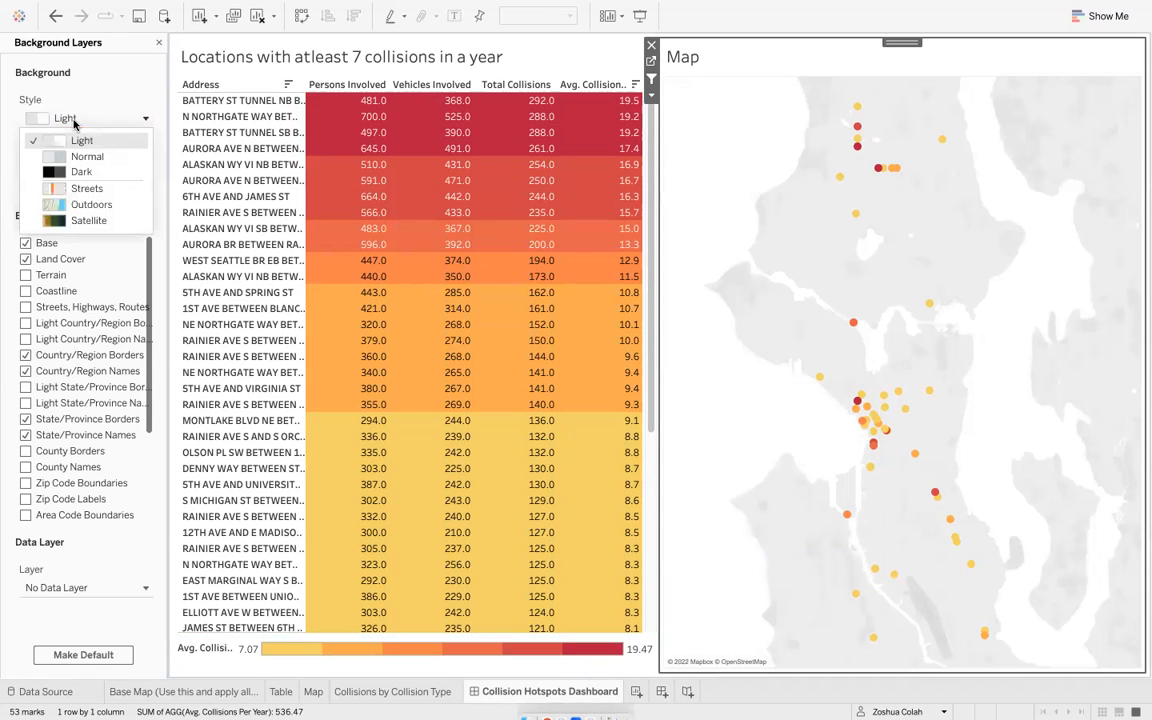
left_click(115, 189)
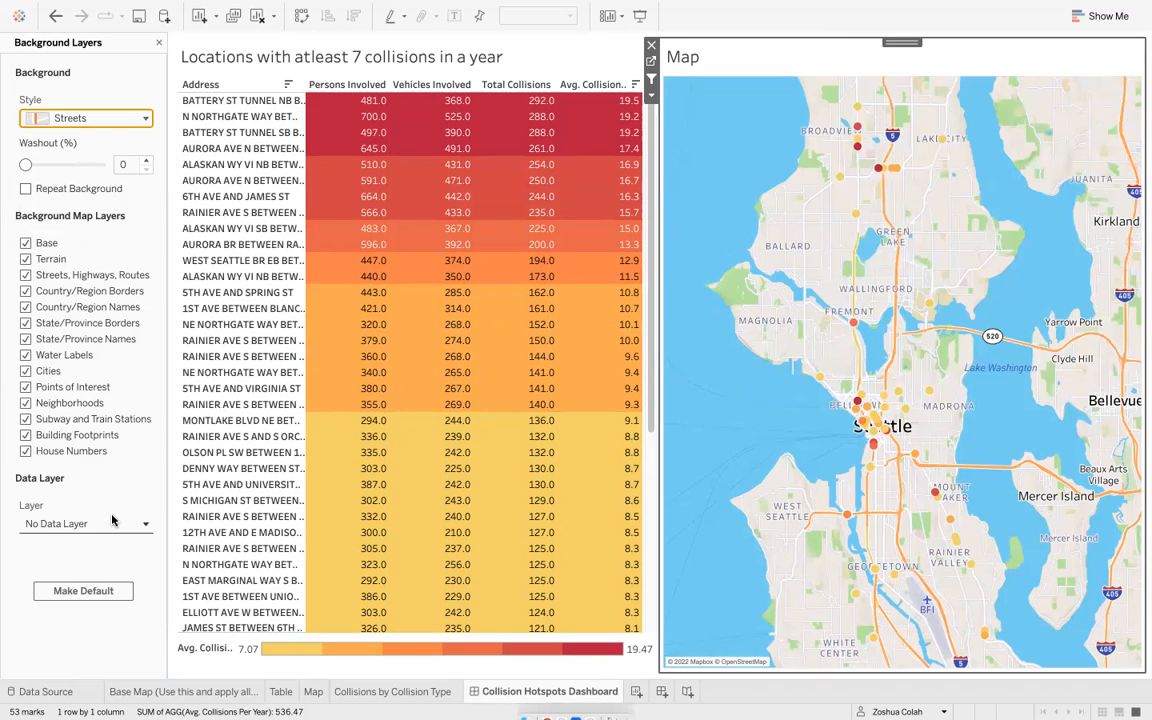
left_click(55, 165)
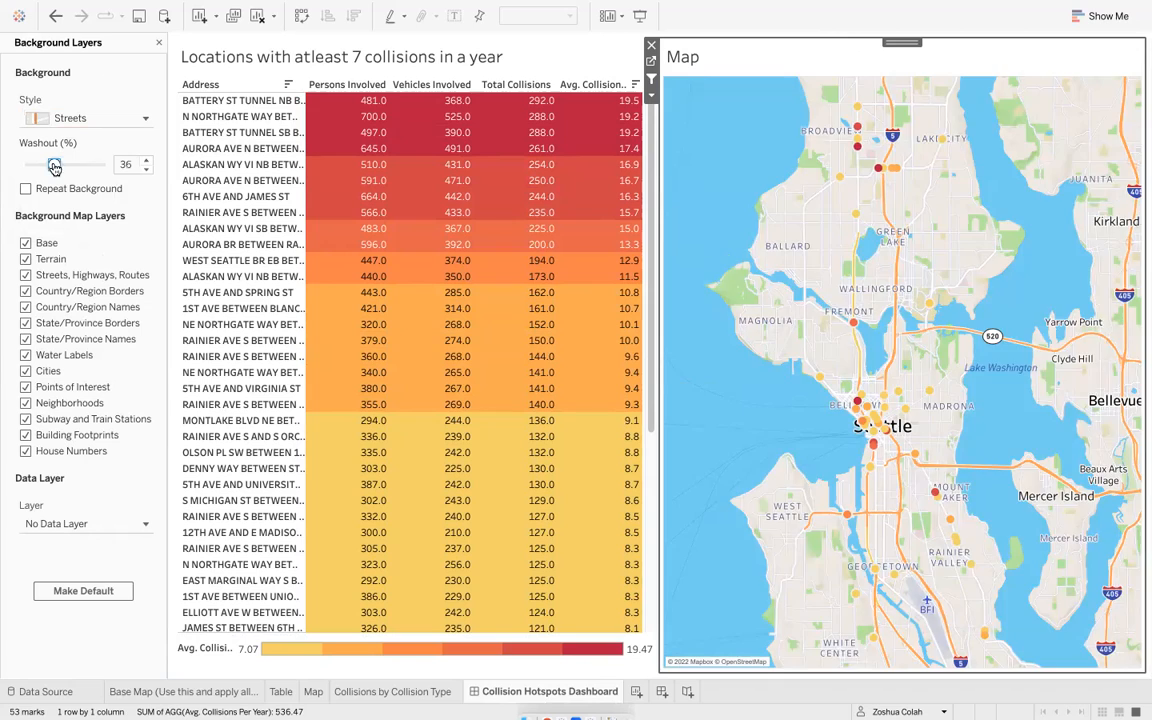
left_click_drag(56, 165, 87, 167)
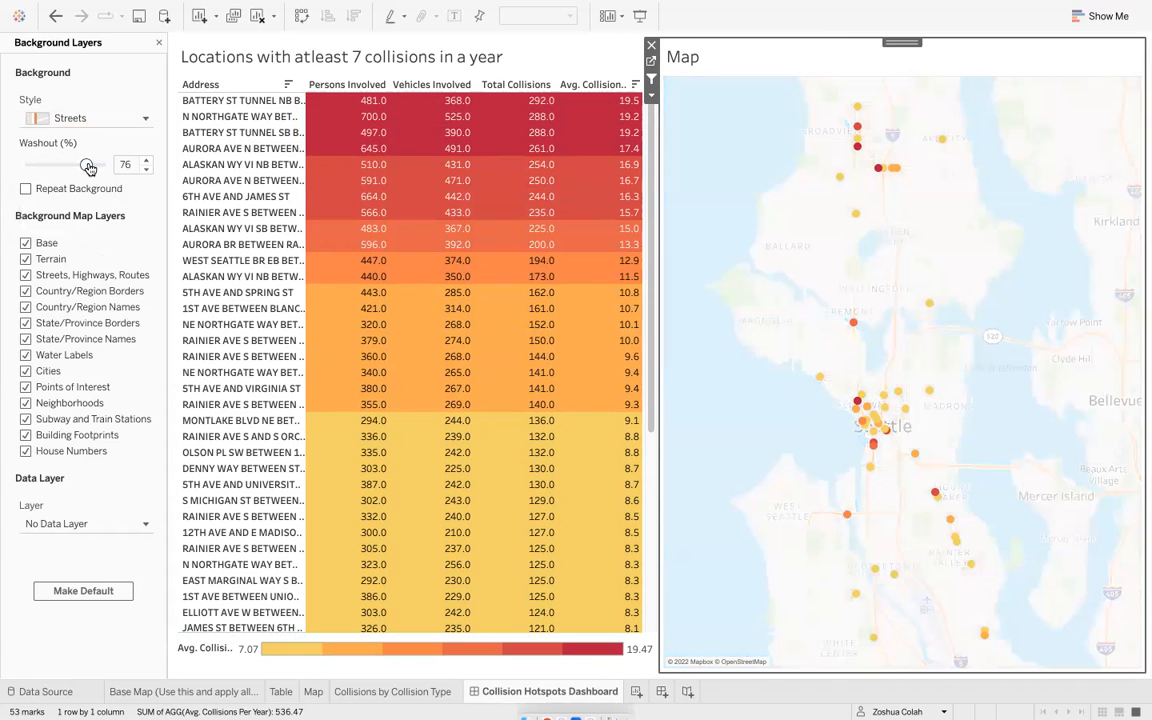
left_click_drag(81, 168, 76, 168)
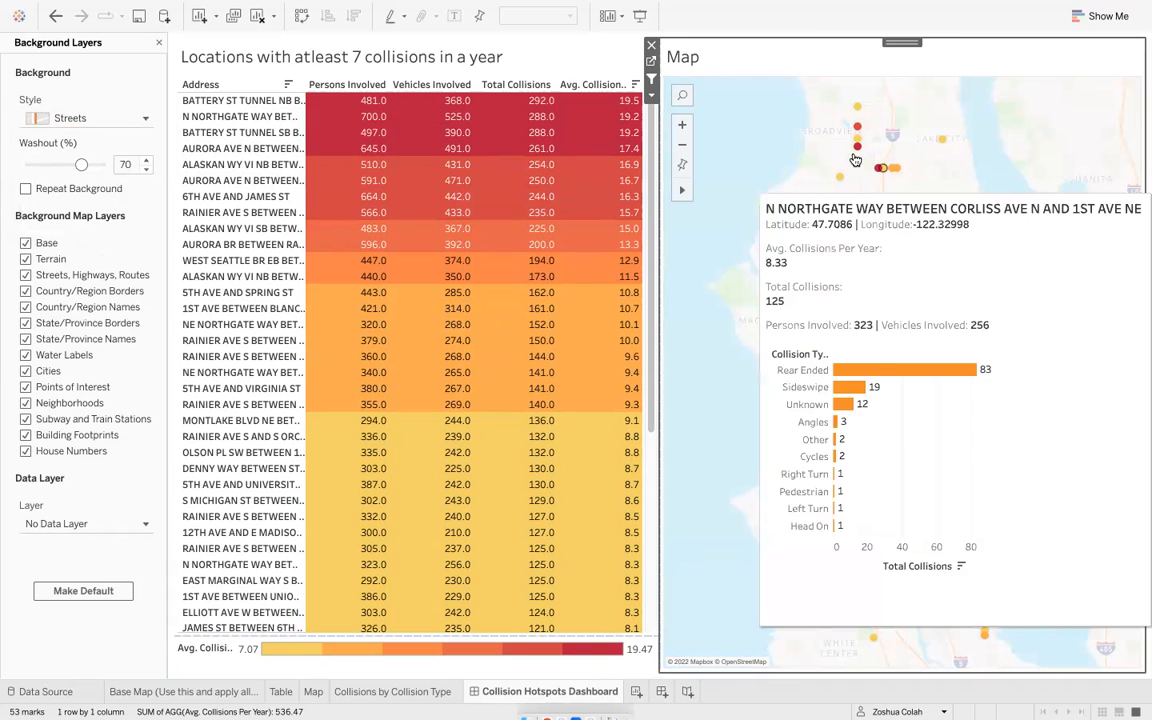
- Explore the restyled map by zooming, panning and reading hotspot tooltips, then reset the map view
mouse_move(857, 146)
scroll(877, 402, "up", 2)
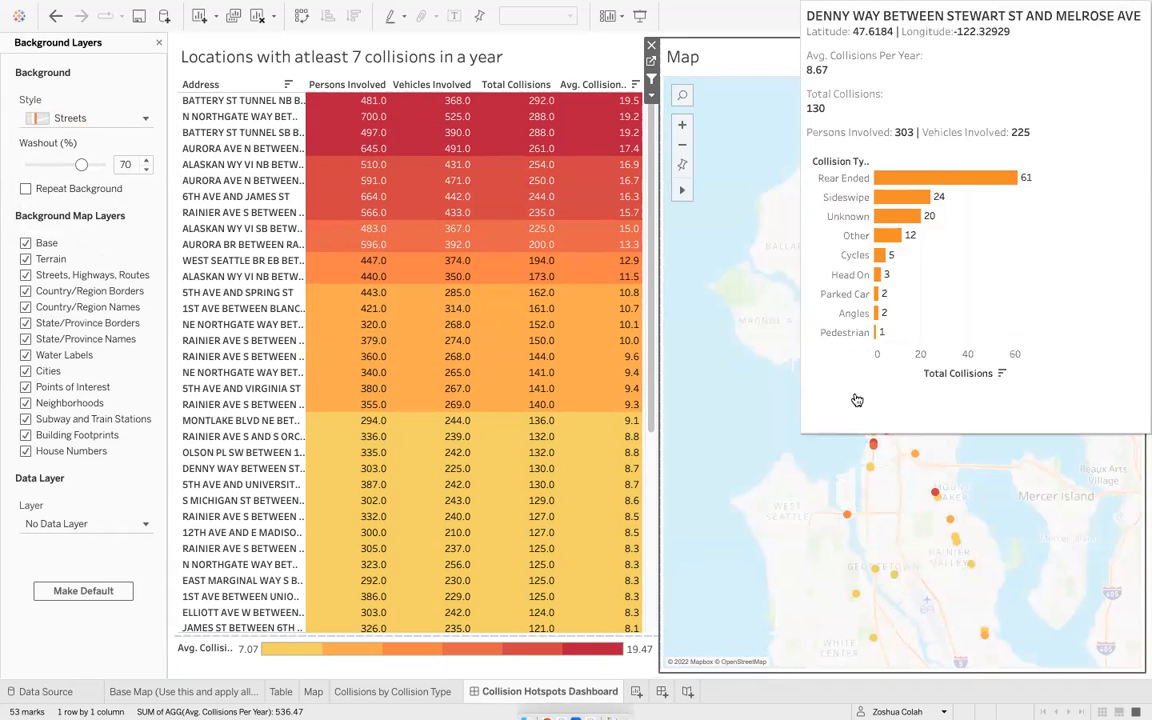
scroll(876, 473, "up", 5)
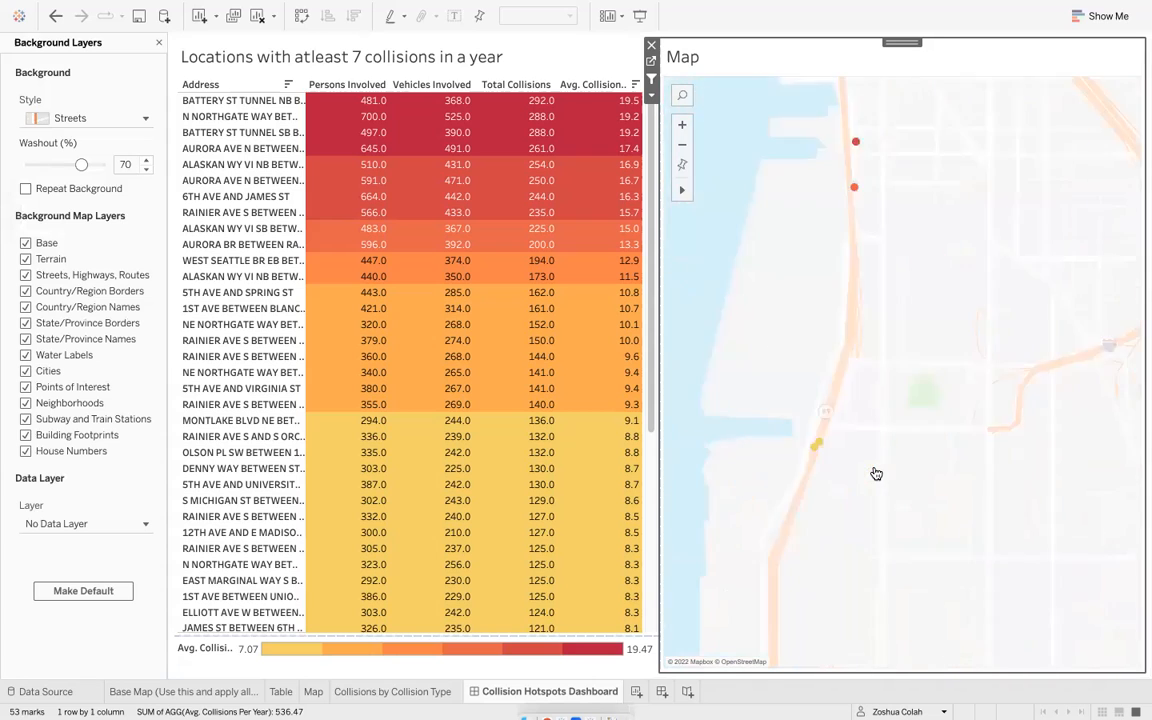
mouse_move(766, 411)
scroll(733, 405, "down", 6)
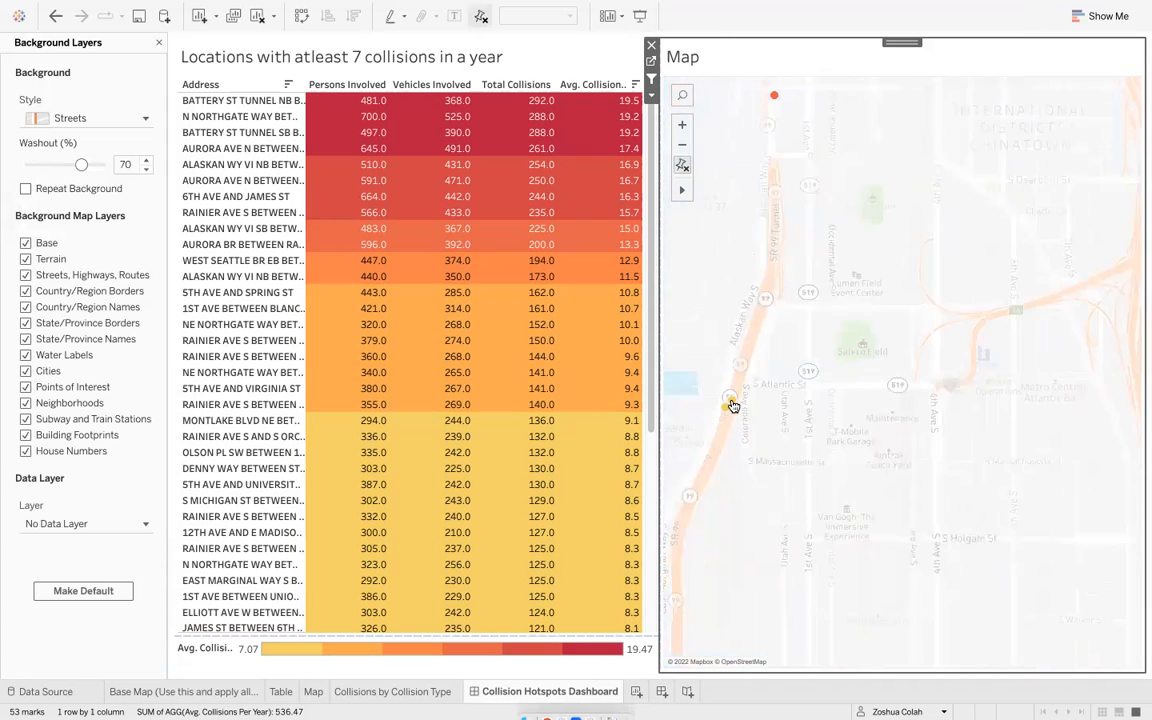
scroll(740, 249, "down", 3)
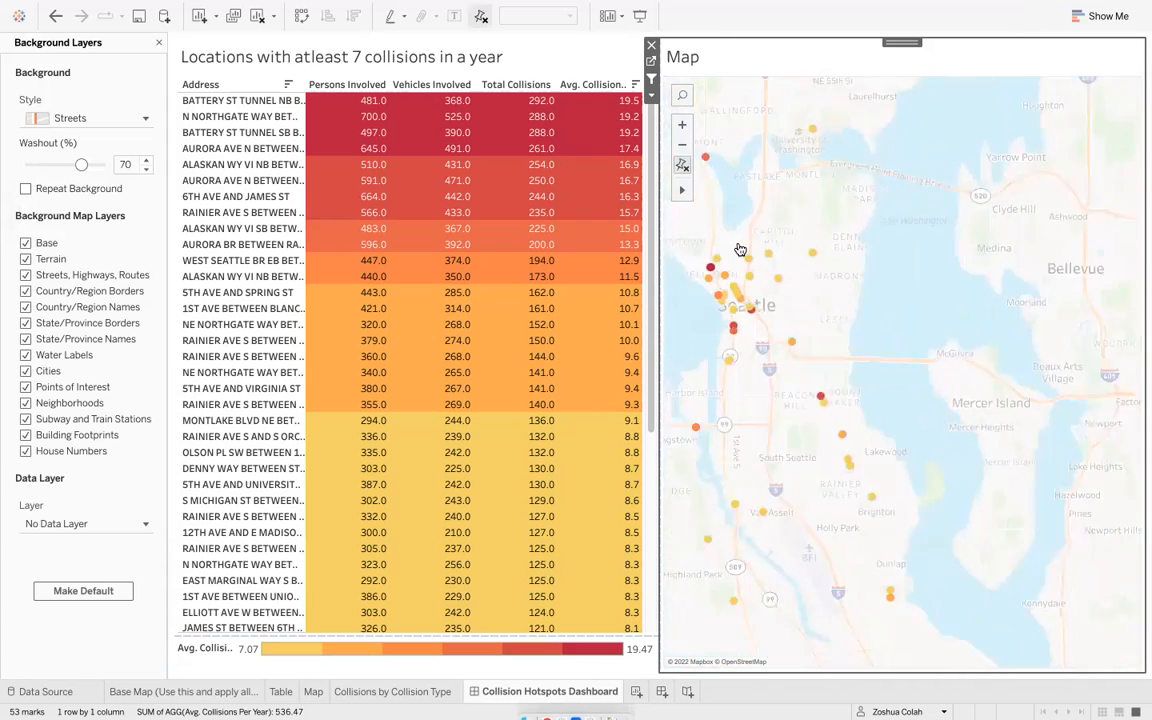
left_click_drag(727, 222, 800, 262)
left_click(745, 203)
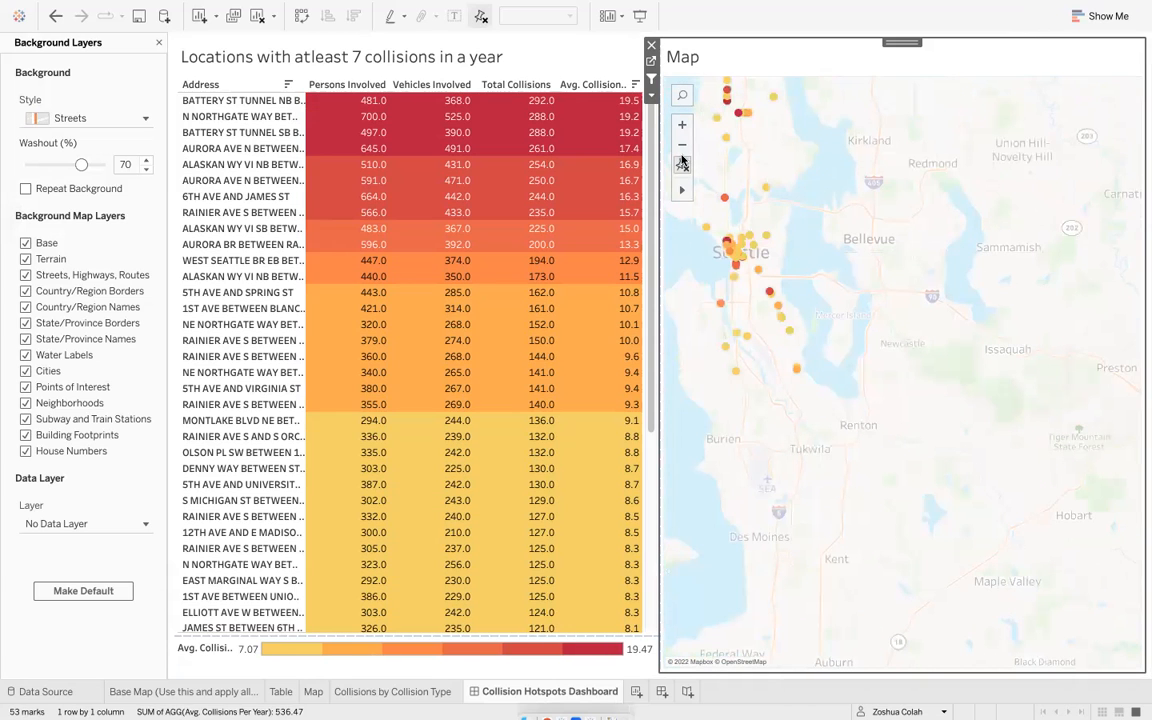
left_click(684, 167)
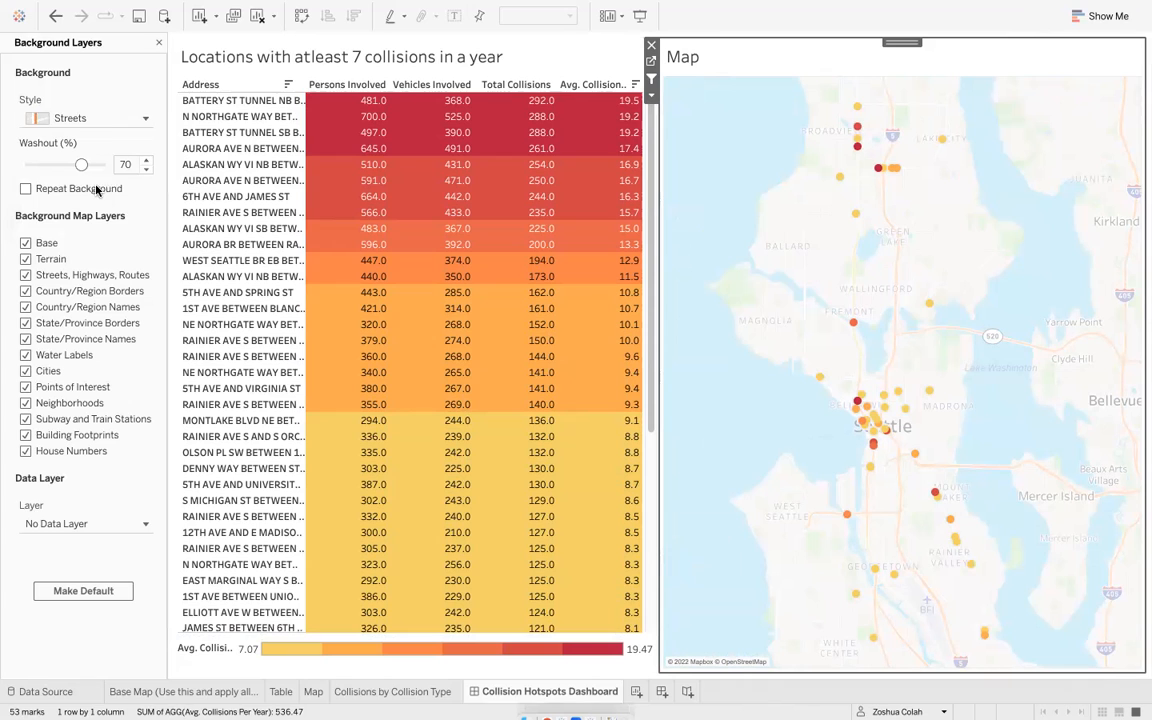
- Try the Dark background style with 0% washout, then switch back to Streets at 70% washout
left_click(118, 118)
left_click(116, 172)
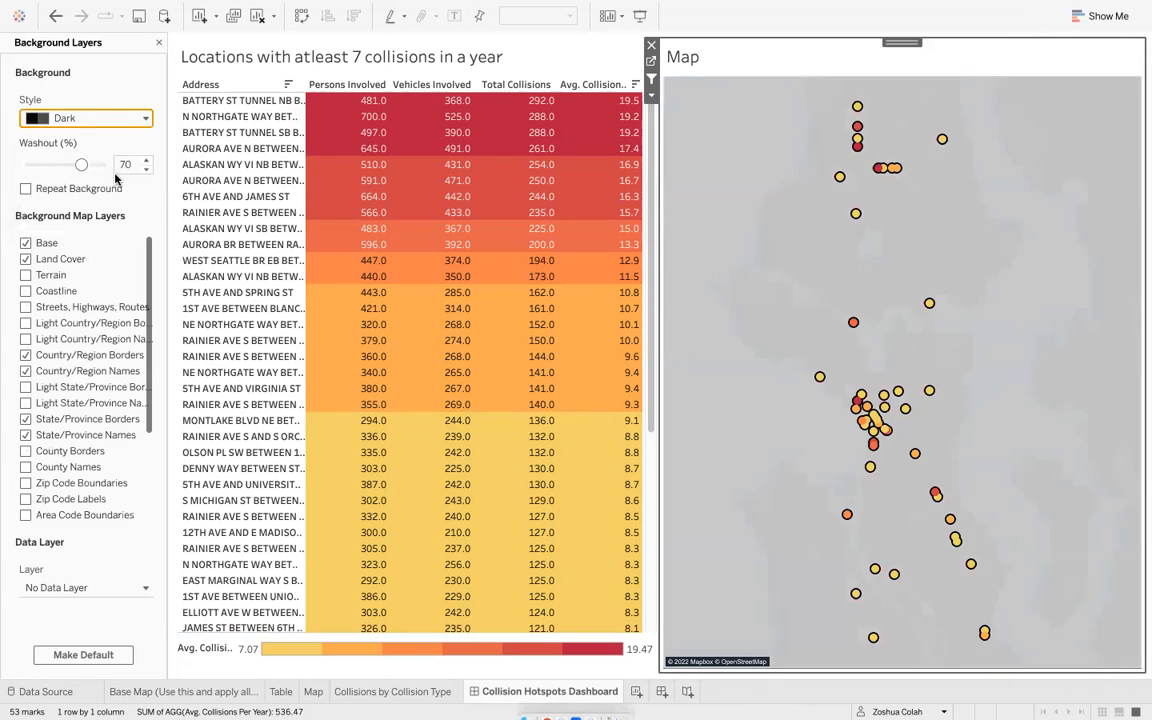
left_click_drag(84, 168, 5, 168)
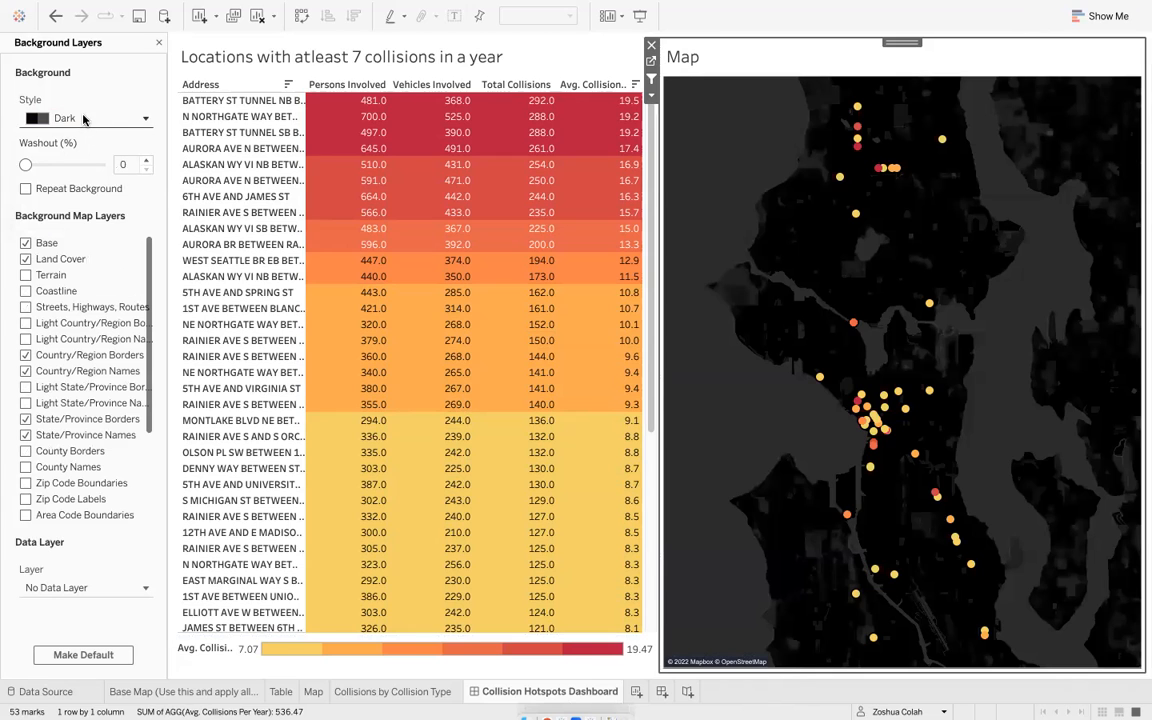
left_click(85, 117)
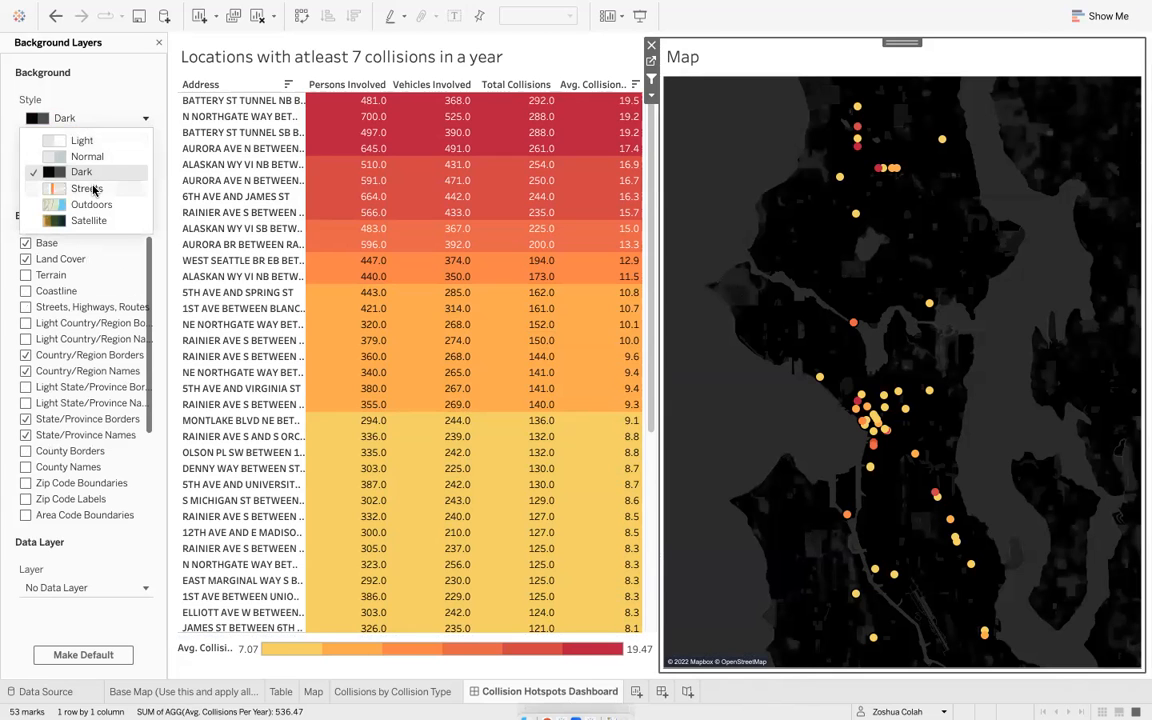
left_click(86, 188)
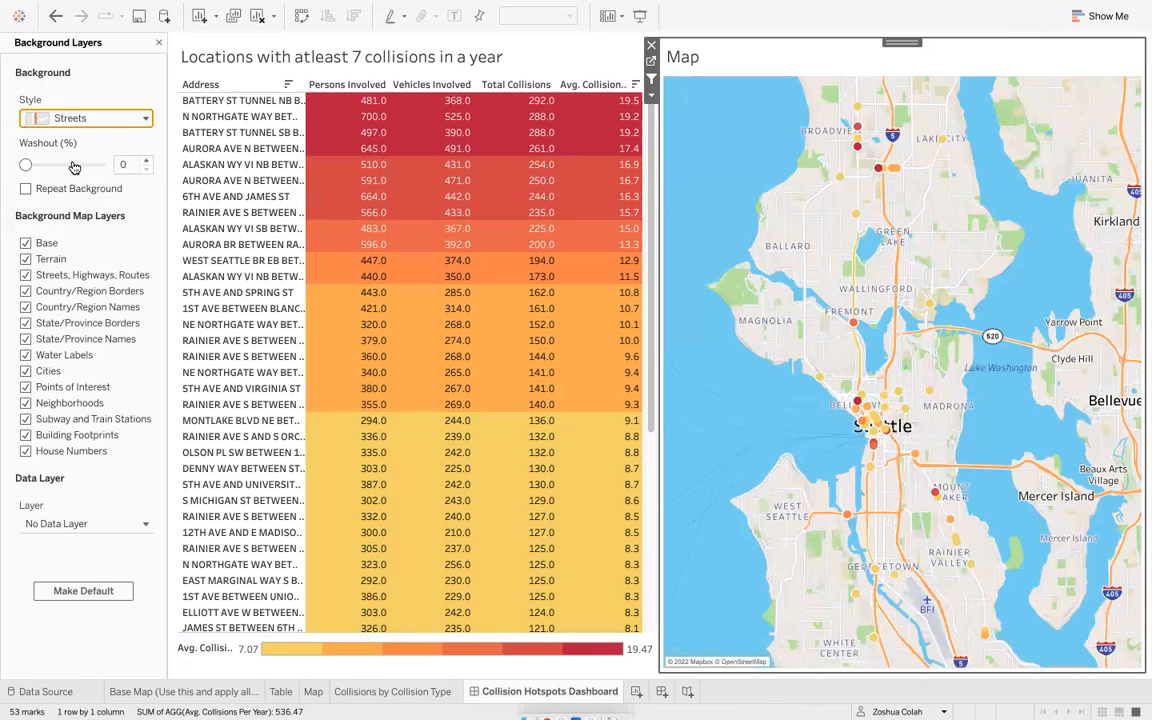
left_click_drag(30, 166, 73, 167)
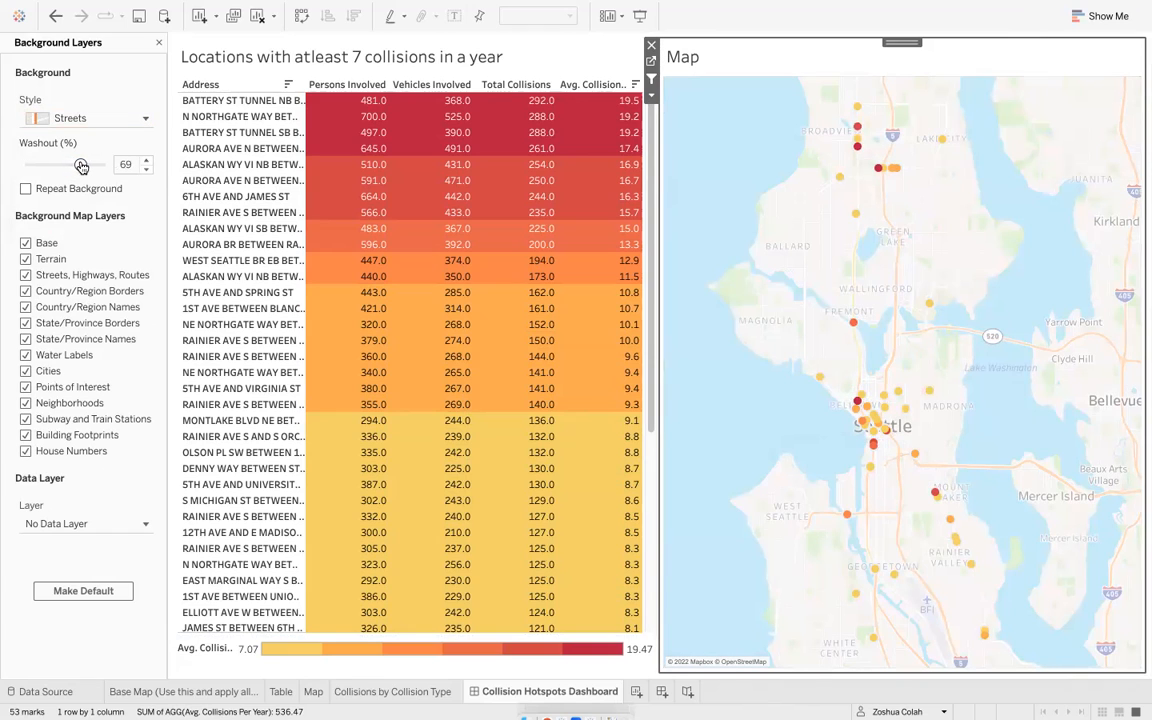
left_click(146, 160)
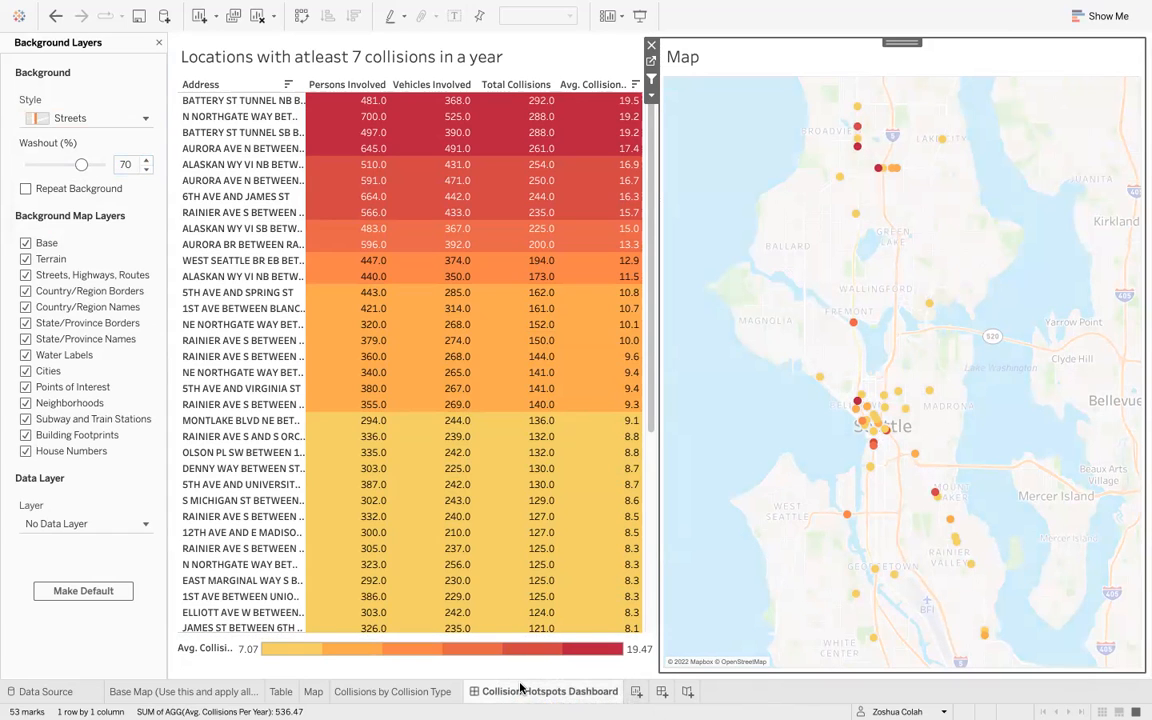
- Switch to the assignment brief in the browser and return to the dashboard
key("ctrl+Right")
key("ctrl+Right")
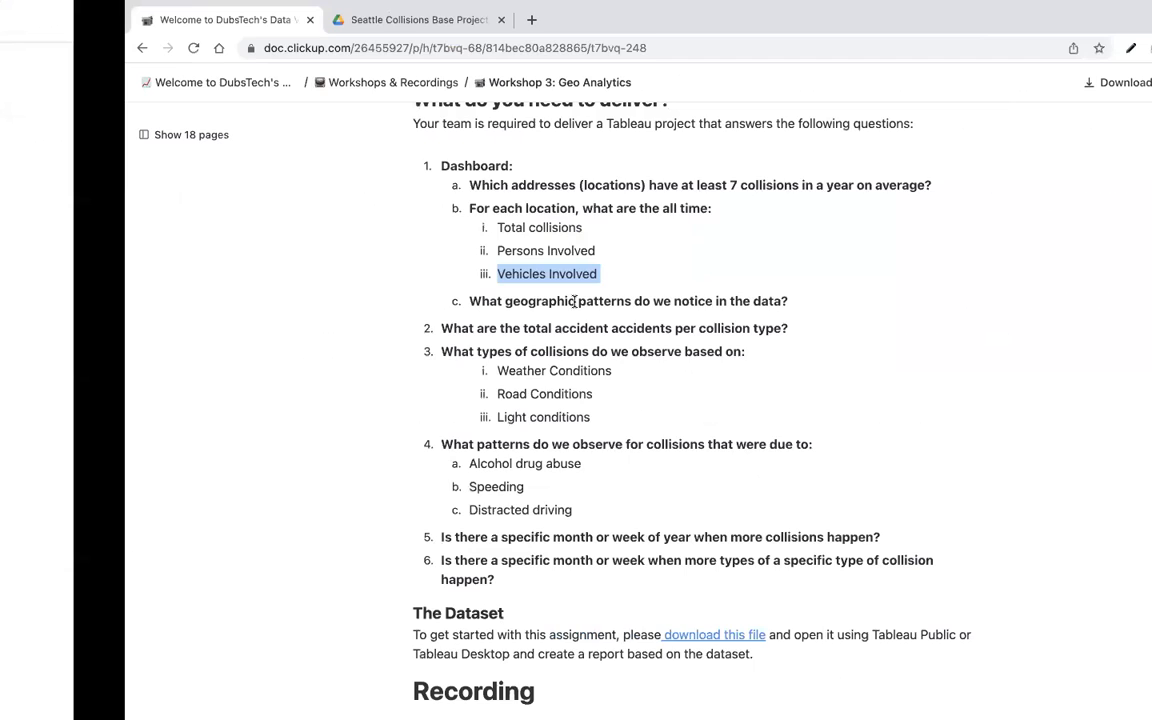
key("ctrl+Left")
key("ctrl+Left")
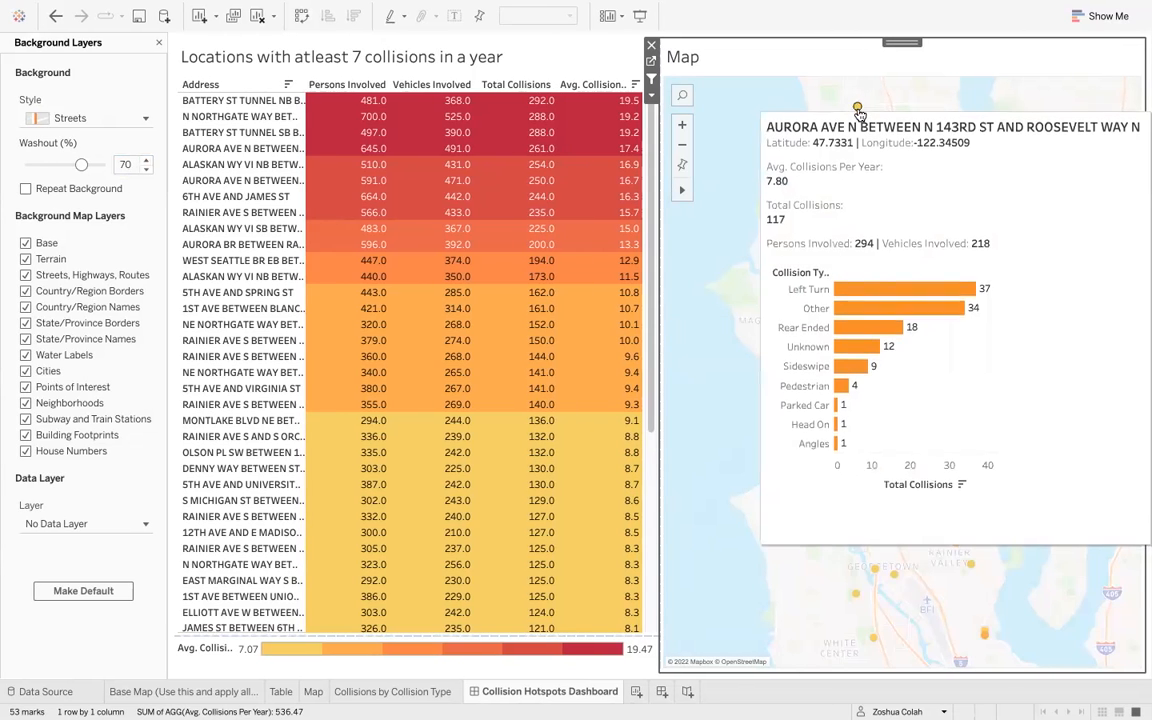
- Zoom into north and downtown Seattle on the map, reading the tooltips of collision hotspots
mouse_move(856, 217)
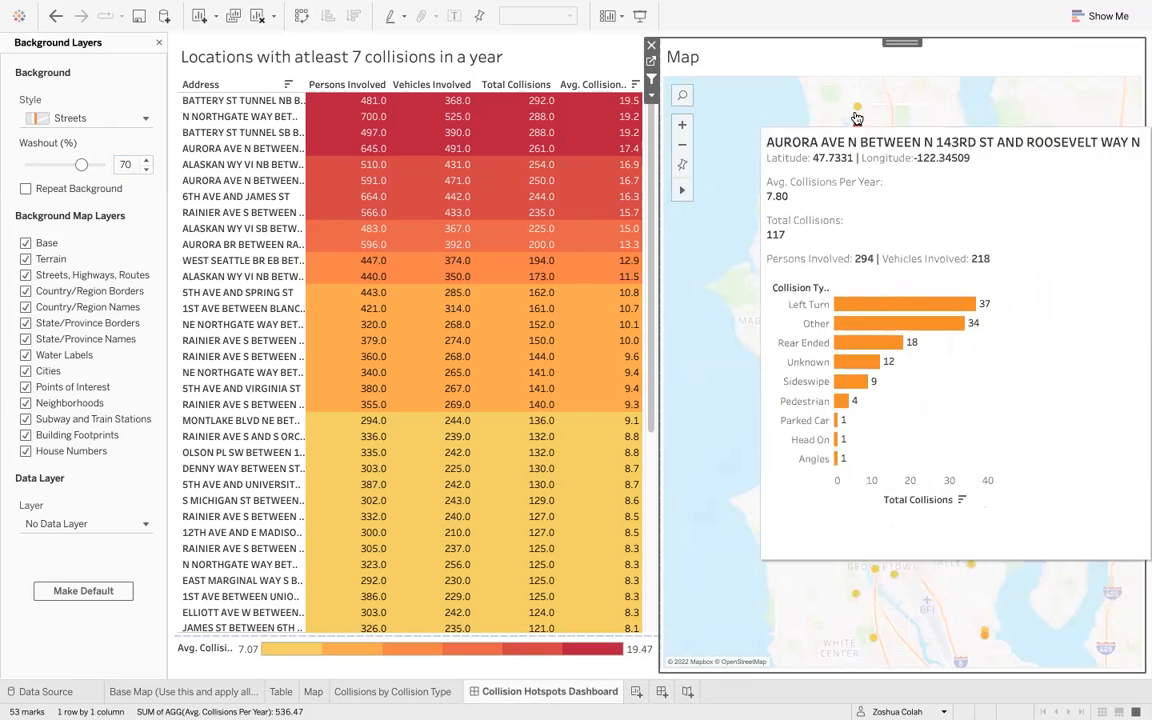
mouse_move(877, 172)
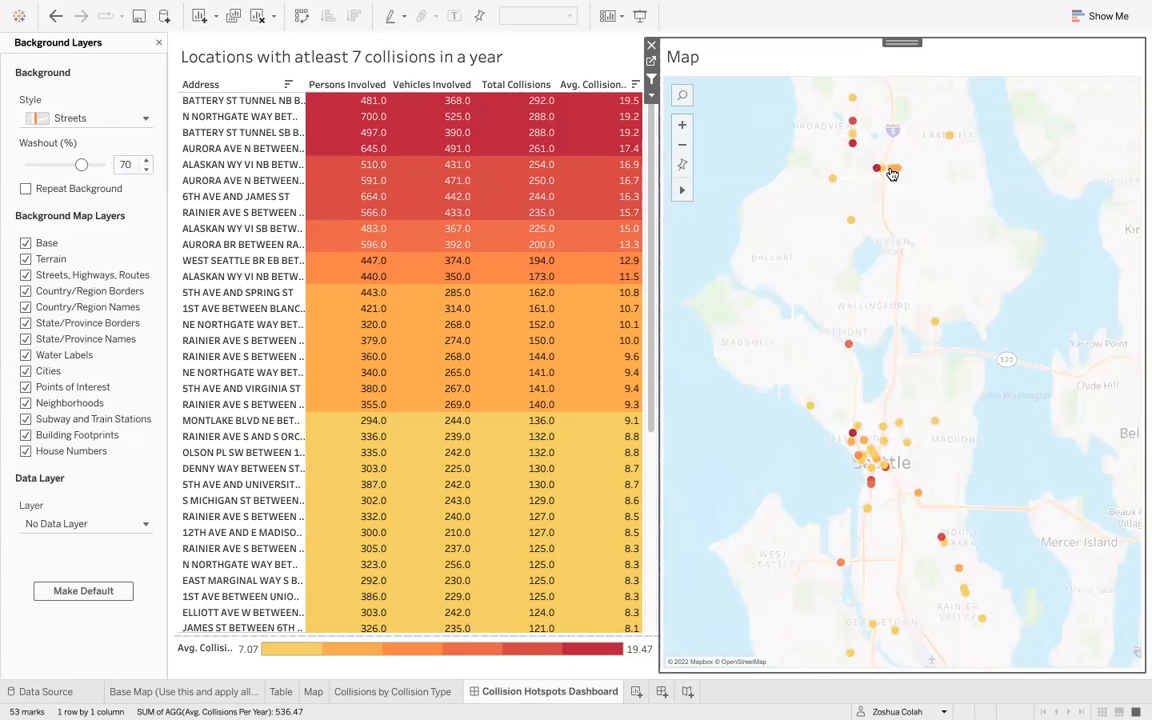
scroll(891, 172, "up", 3)
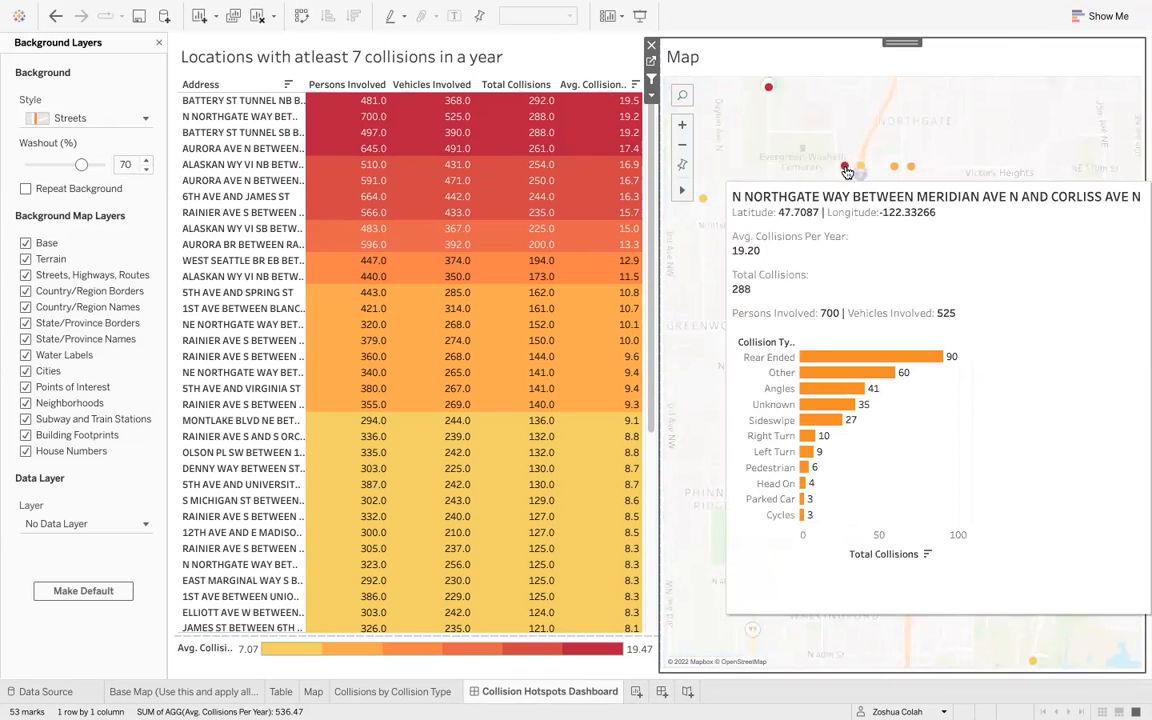
scroll(911, 168, "down", 5)
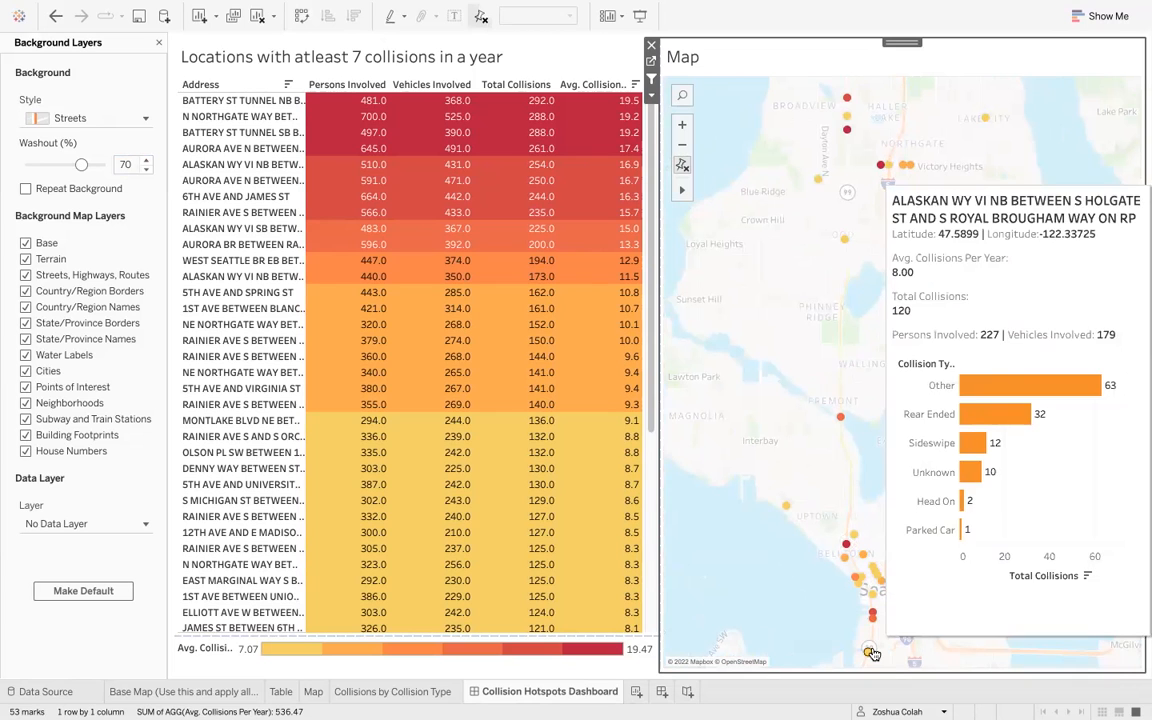
scroll(868, 617, "up", 2)
scroll(868, 617, "up", 1)
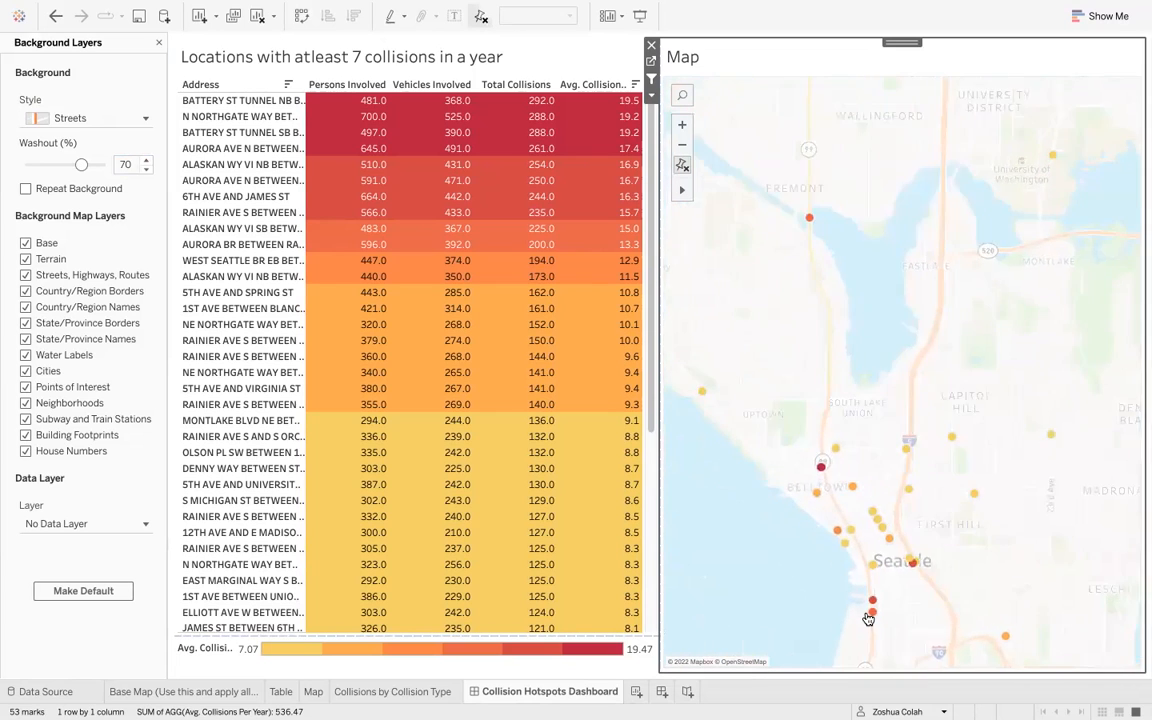
mouse_move(809, 442)
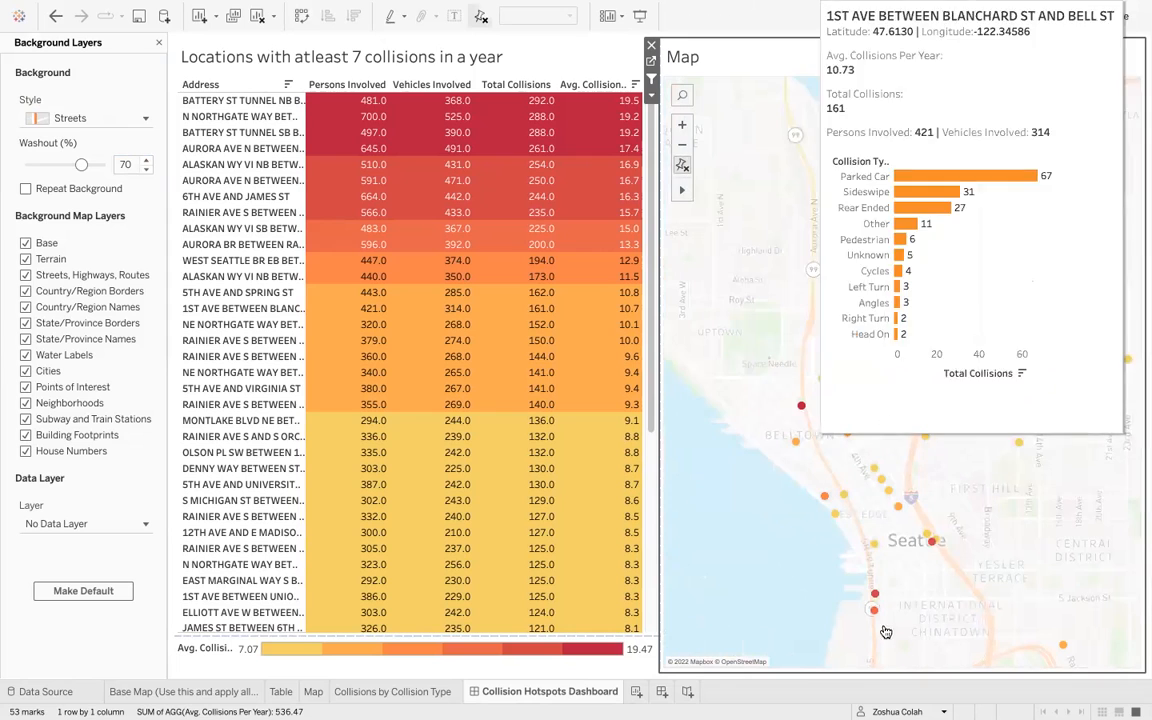
mouse_move(876, 600)
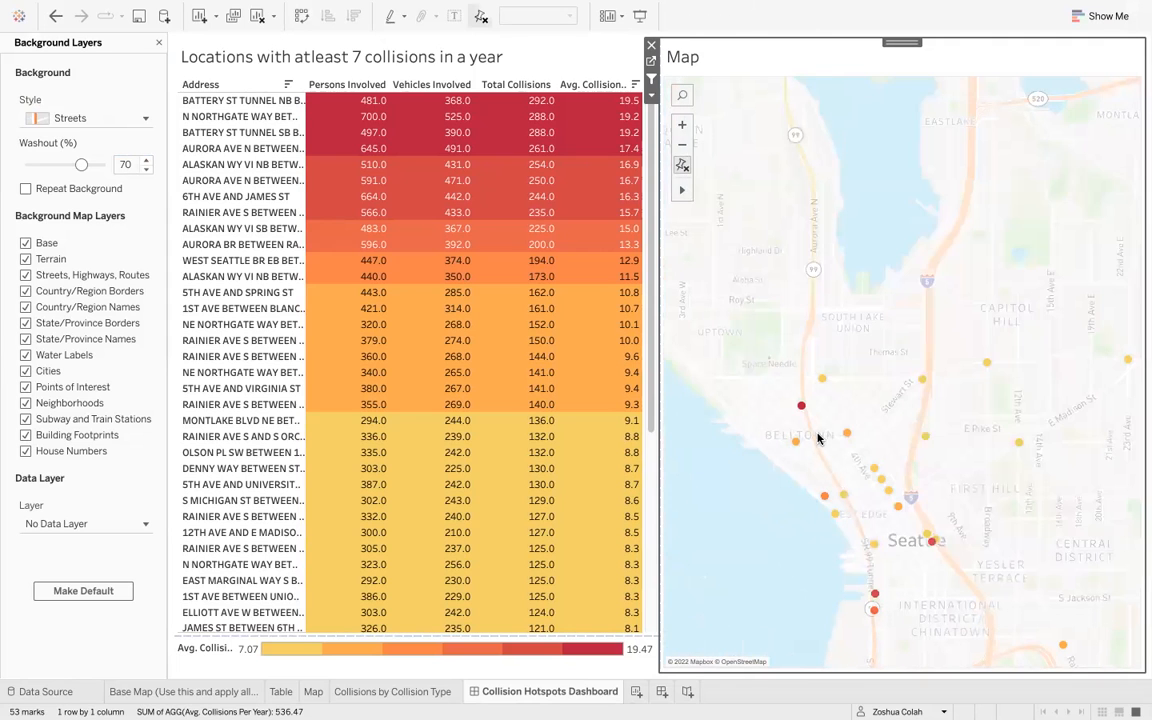
scroll(960, 560, "down", 1)
scroll(960, 558, "down", 2)
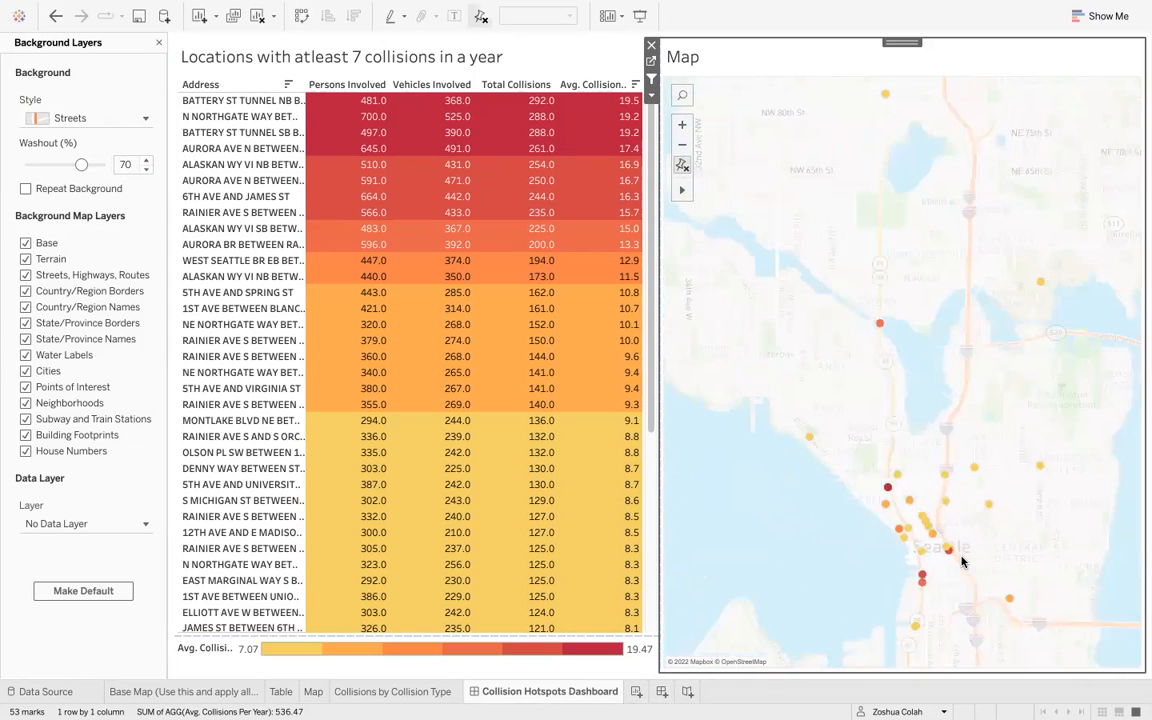
- Inspect the southeast Seattle hotspots along Rainier Ave S, resetting the map view and reading their tooltips
left_click_drag(1044, 635, 977, 502)
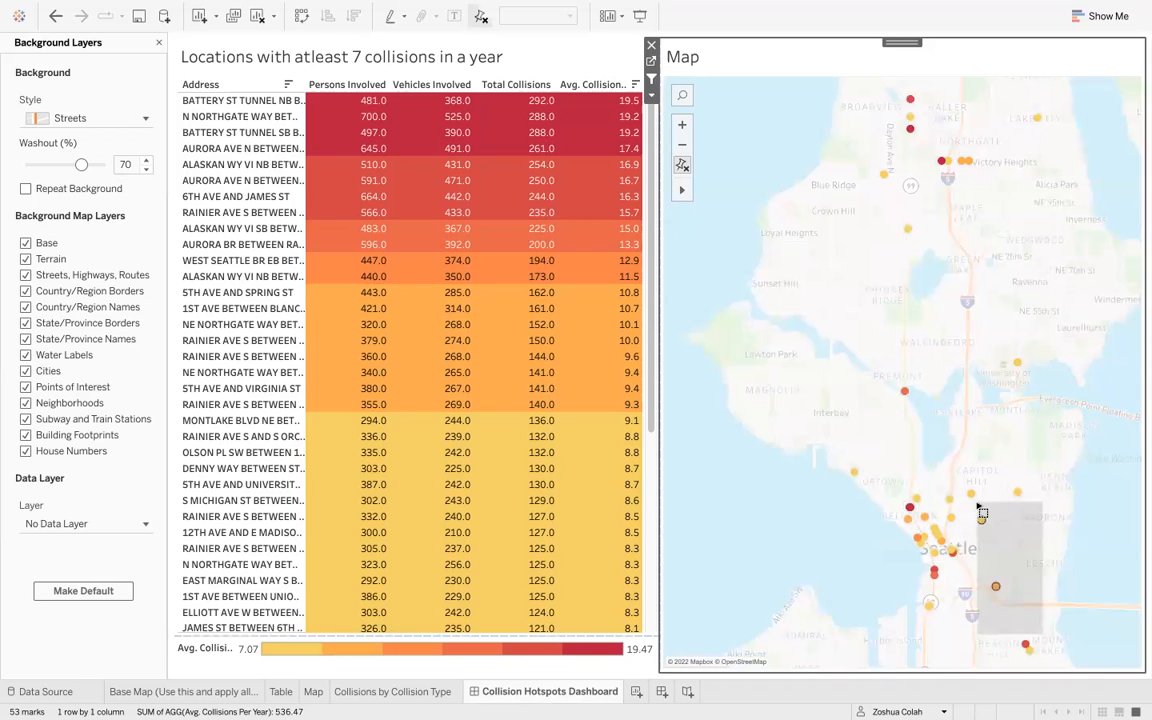
scroll(977, 502, "down", 2)
left_click(1047, 600)
scroll(1040, 605, "up", 3)
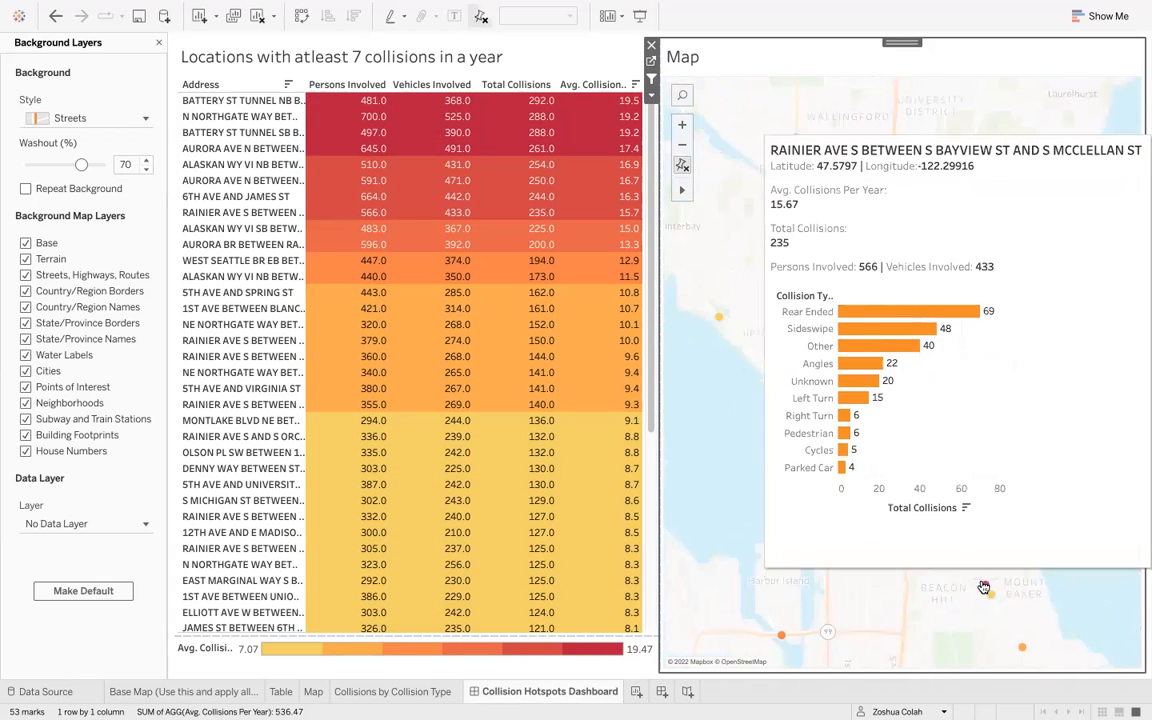
mouse_move(1004, 612)
scroll(1029, 648, "down", 5)
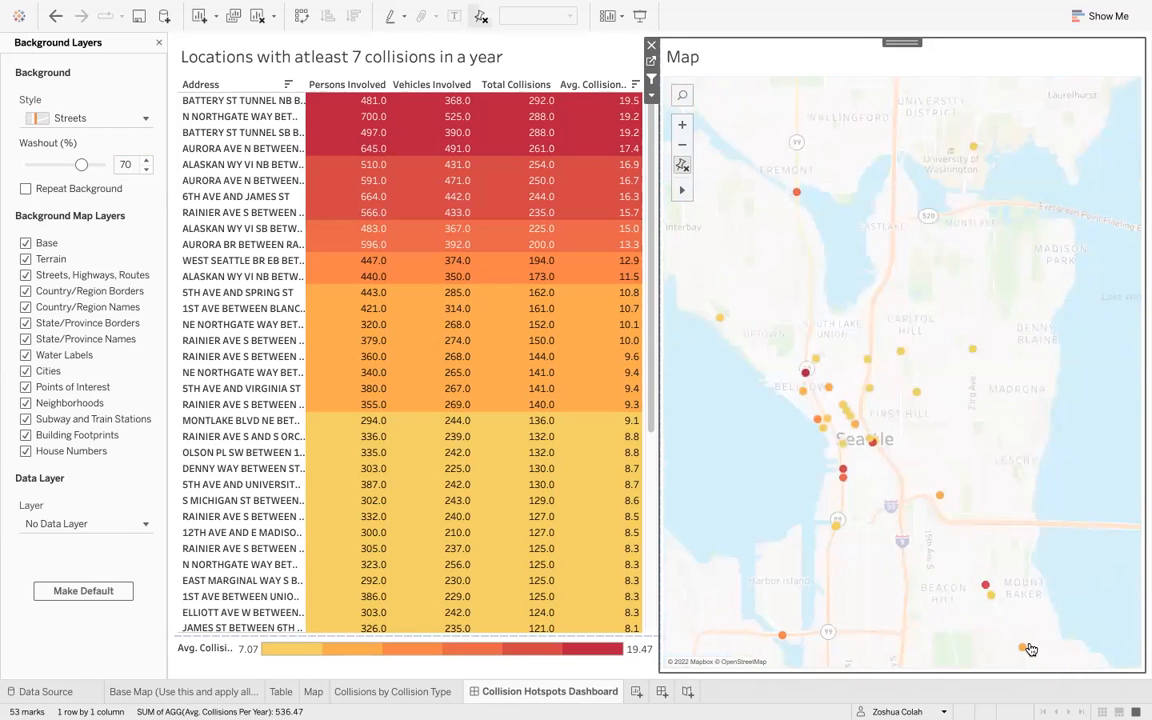
mouse_move(1029, 648)
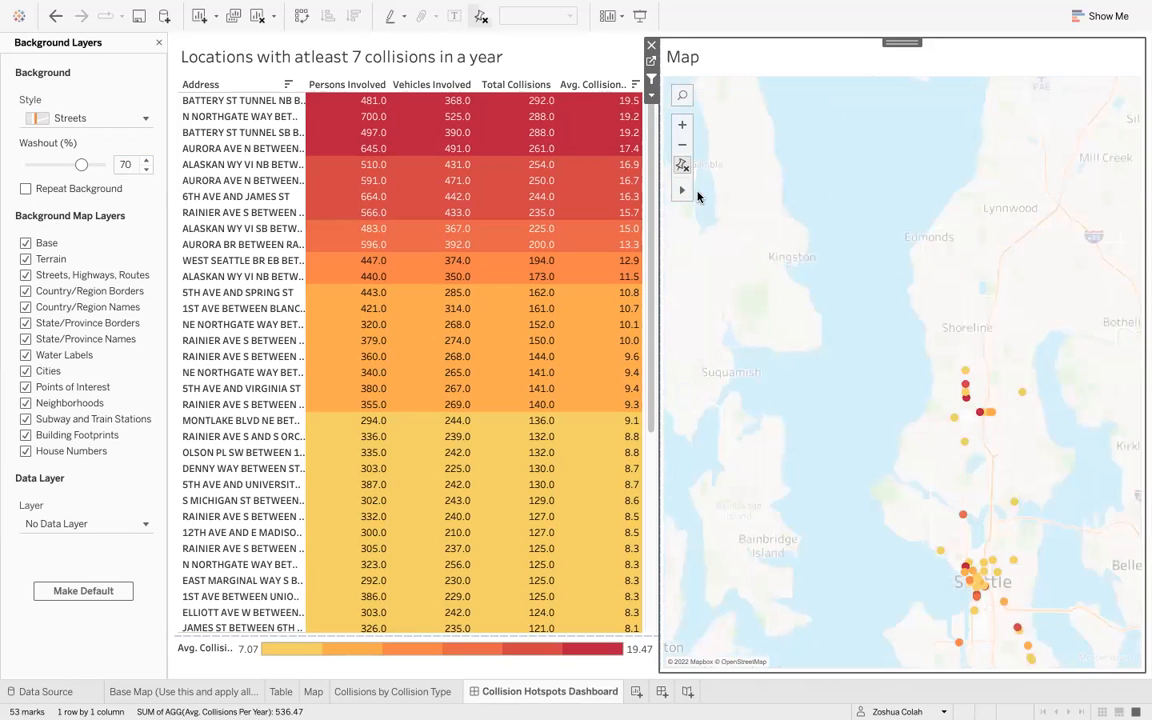
left_click(681, 163)
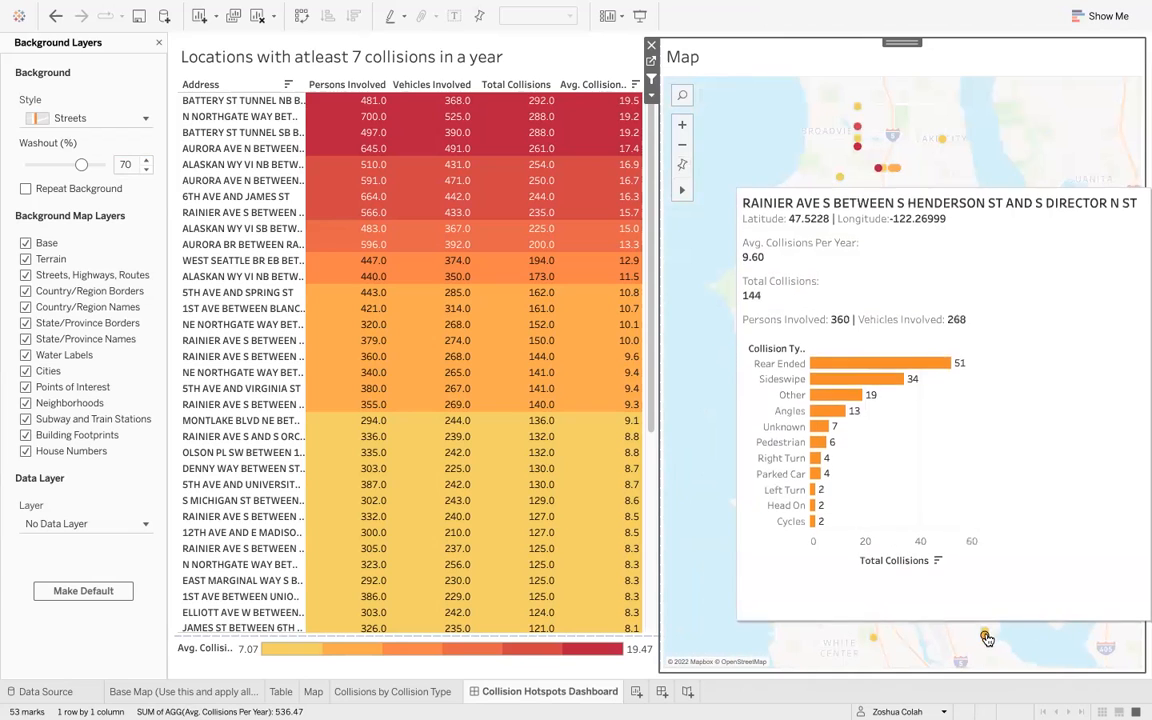
mouse_move(987, 634)
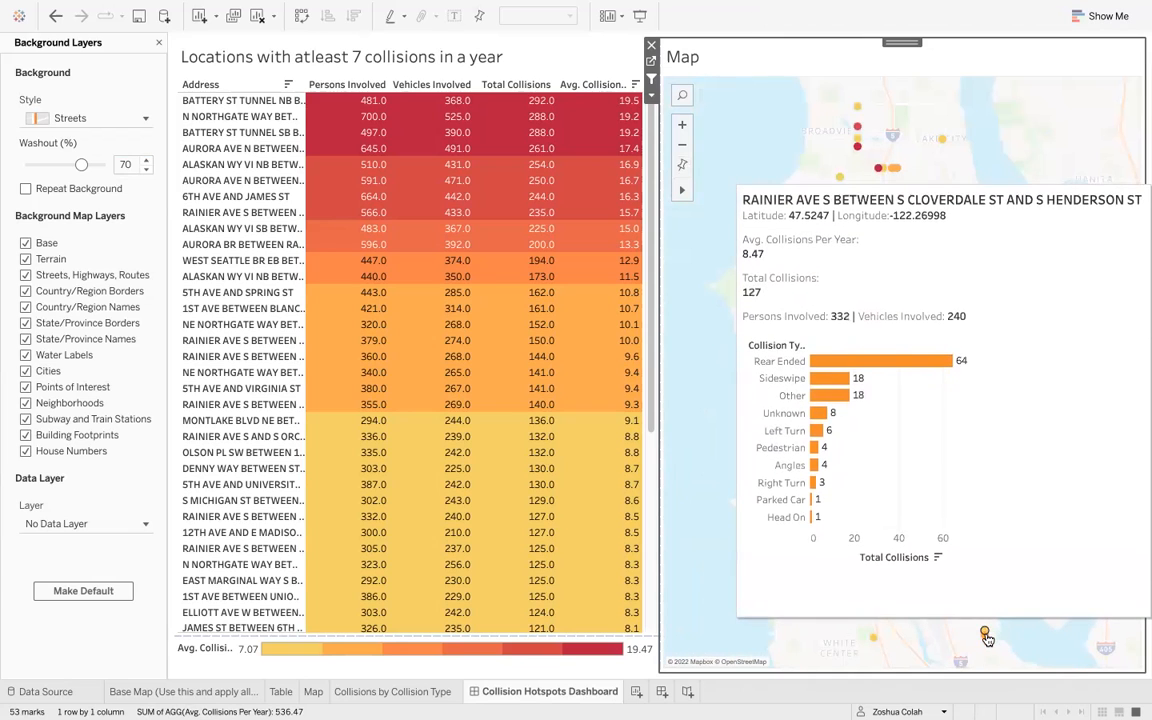
- Inspect the downtown Seattle hotspot tooltips on the map, then reset the map view
mouse_move(970, 562)
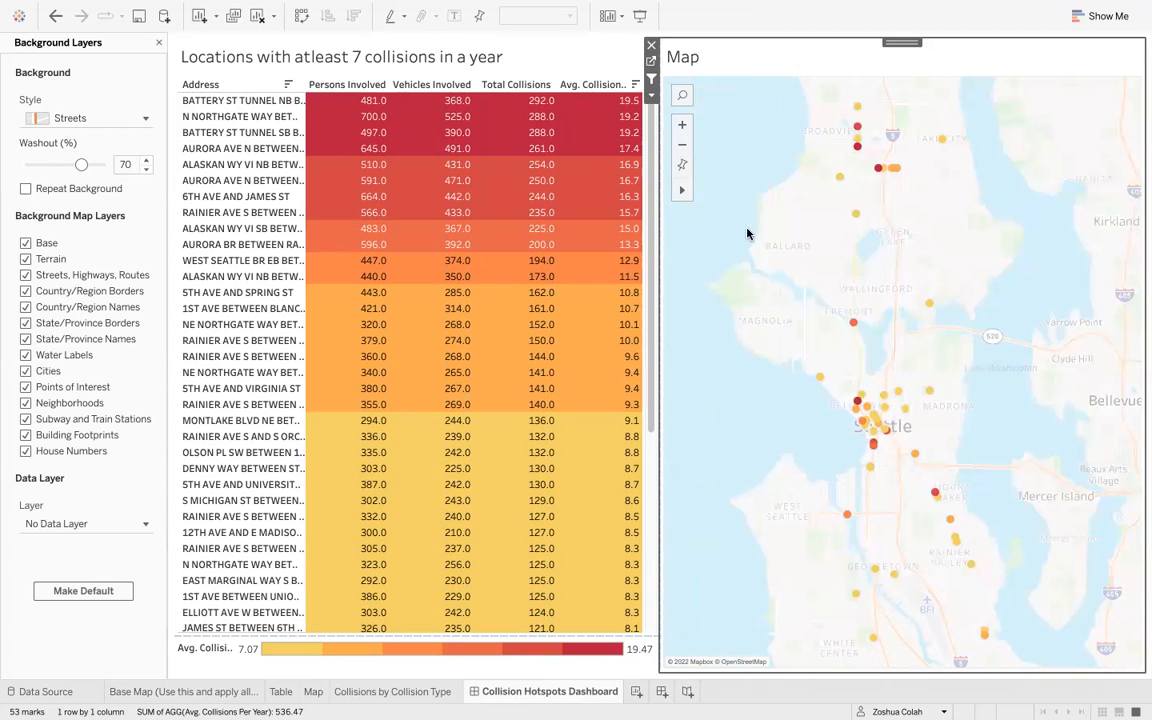
mouse_move(751, 335)
mouse_move(857, 405)
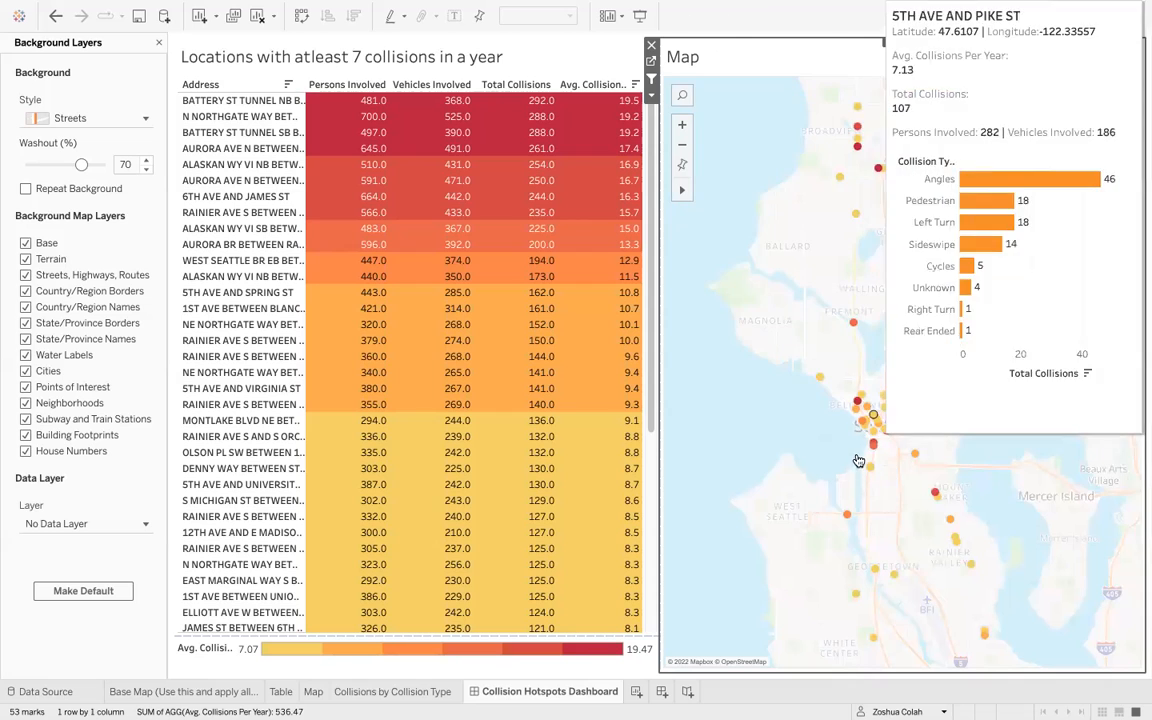
scroll(856, 460, "up", 3)
scroll(882, 470, "down", 2)
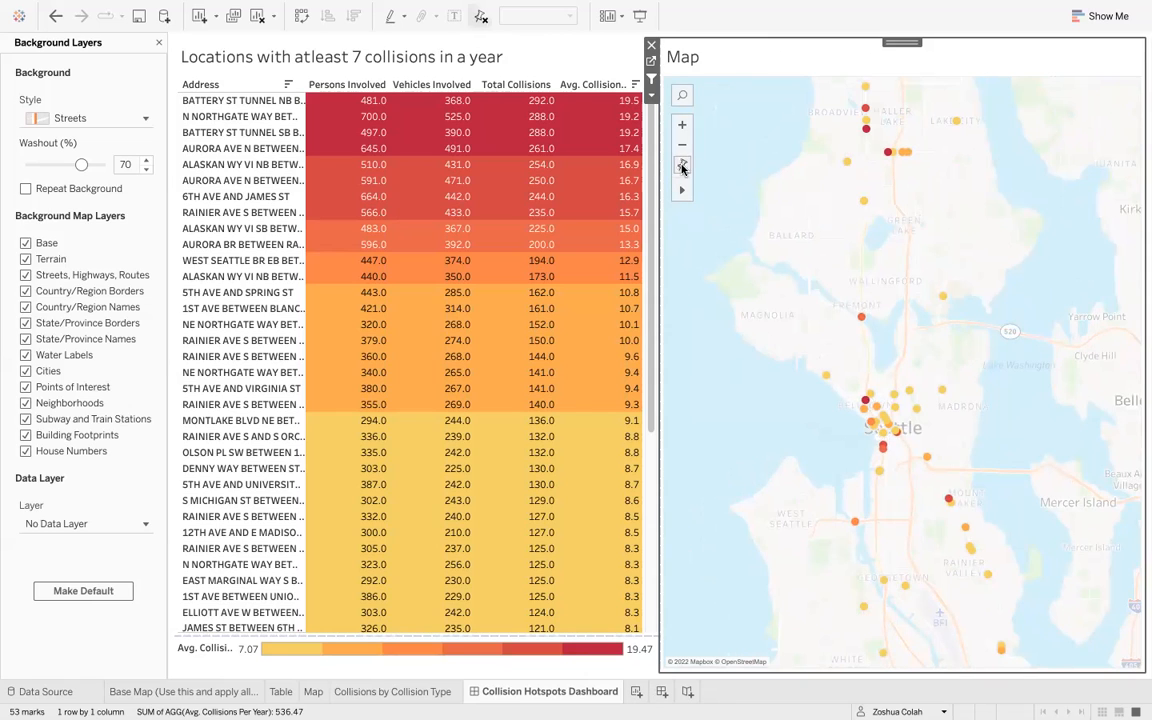
left_click(682, 167)
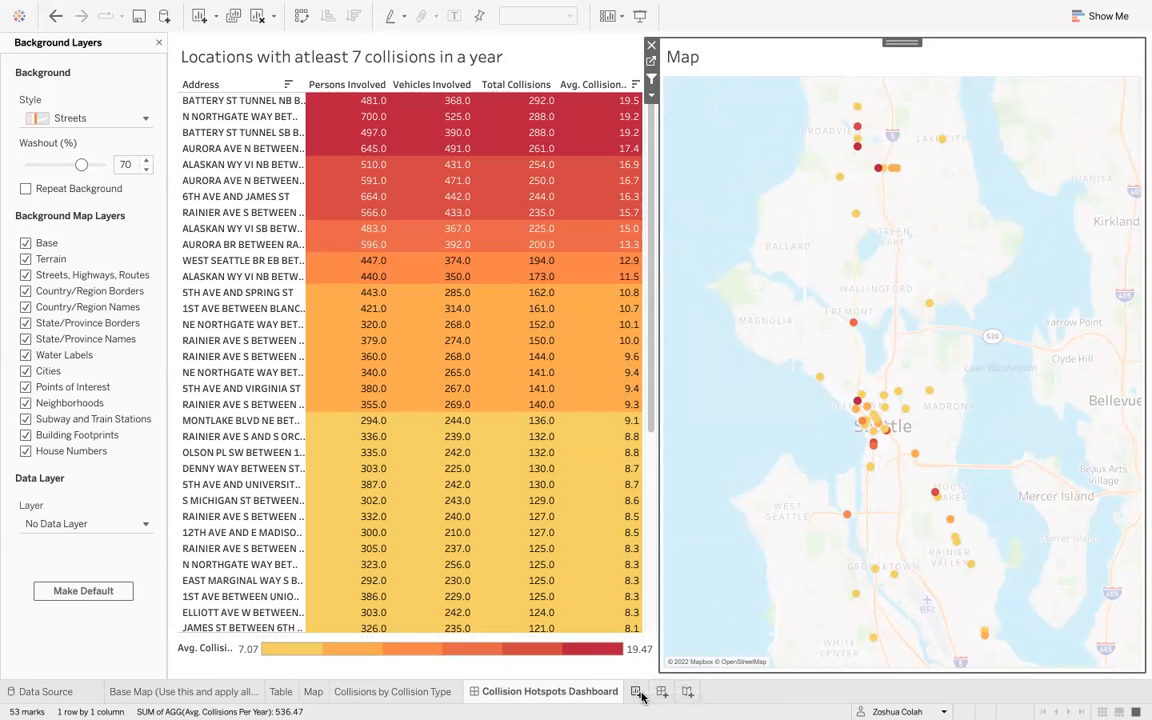
- Add a new worksheet and review the assignment brief's questions on weather, road and light conditions in the browser
left_click(640, 695)
key("ctrl+Right")
key("ctrl+Right")
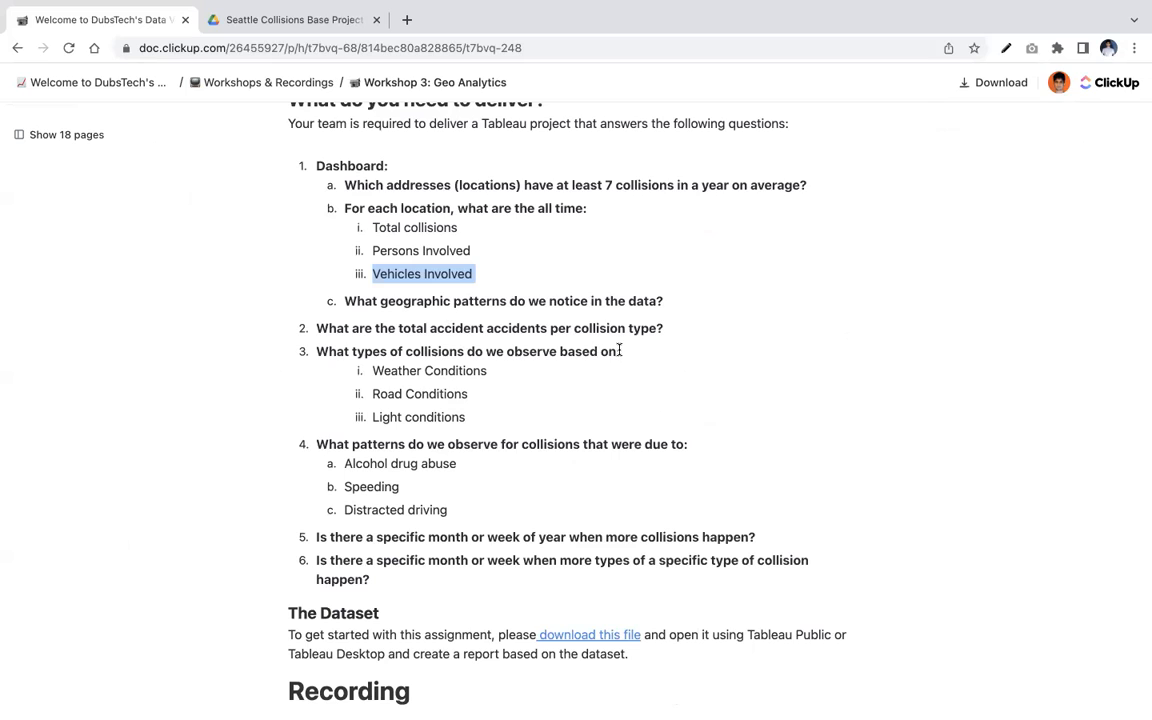
scroll(625, 355, "down", 1)
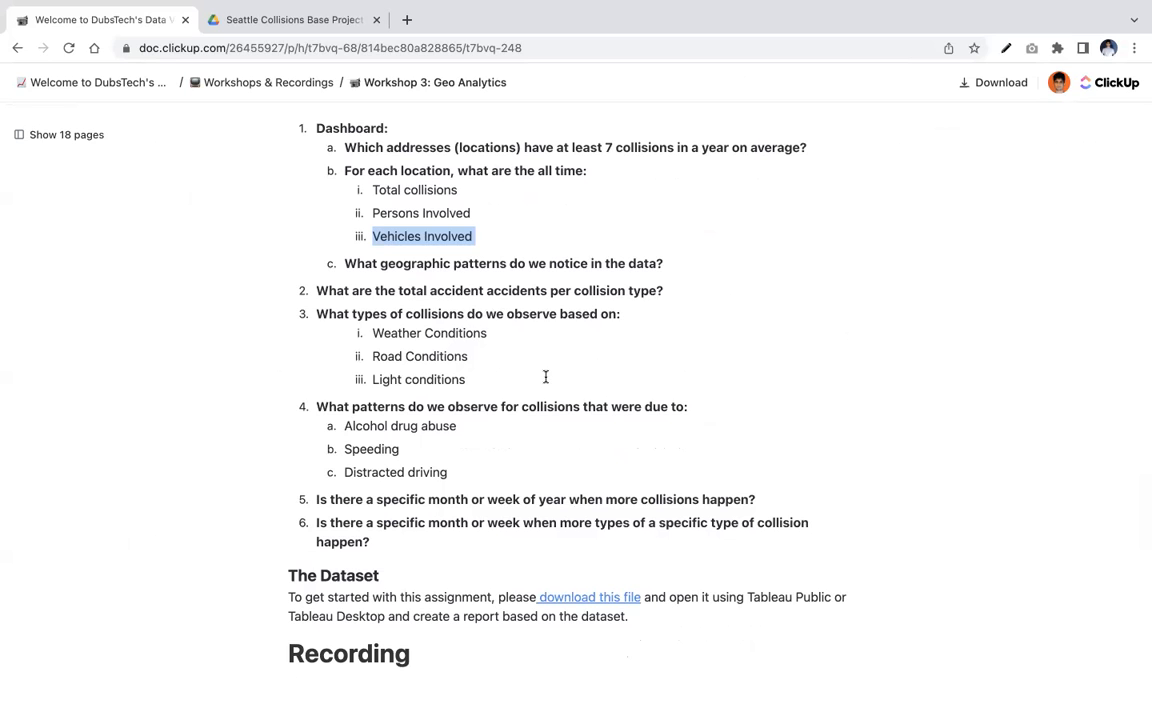
key("ctrl+Left")
key("ctrl+Left")
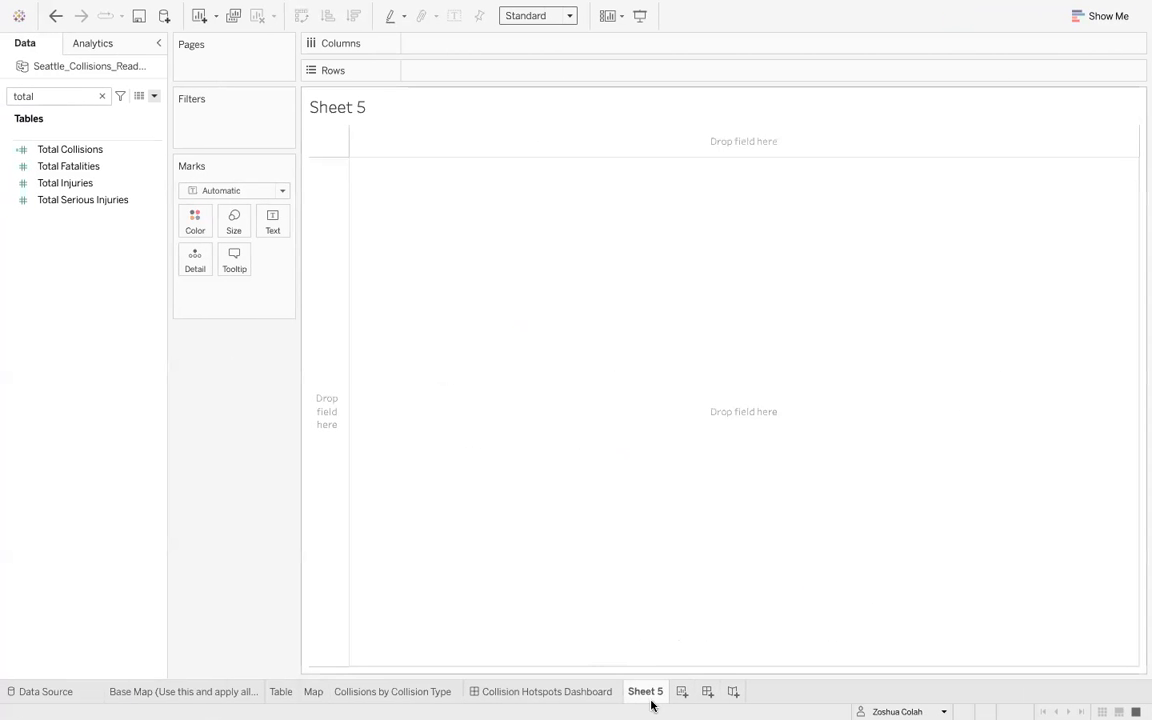
- Rename the new worksheet as Weather
double_click(645, 691)
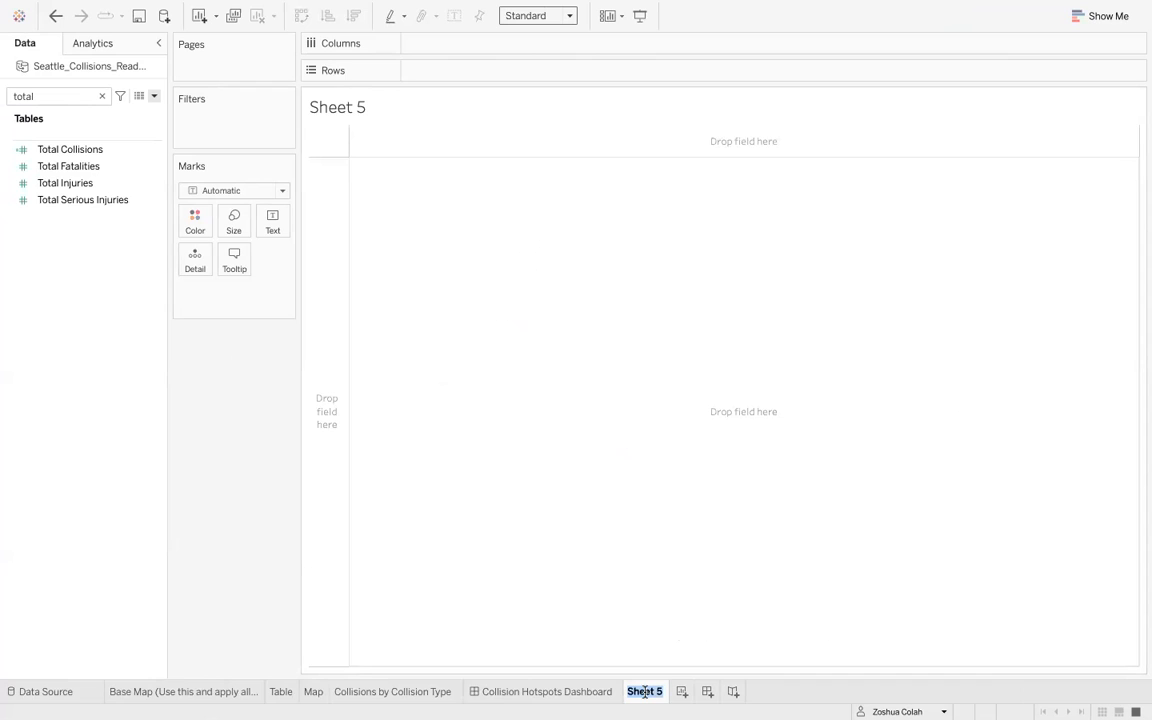
type("Collisions")
key("super+a")
key("Right")
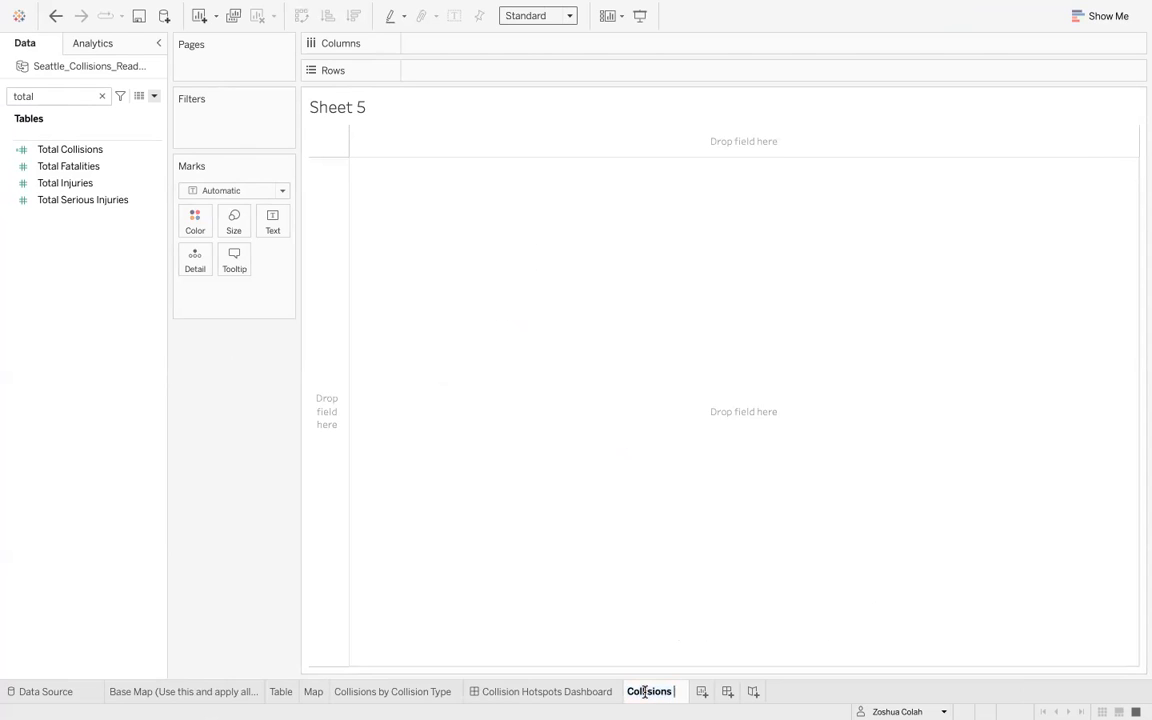
type("by Weat")
key("super+a")
type("Weather")
key("Return")
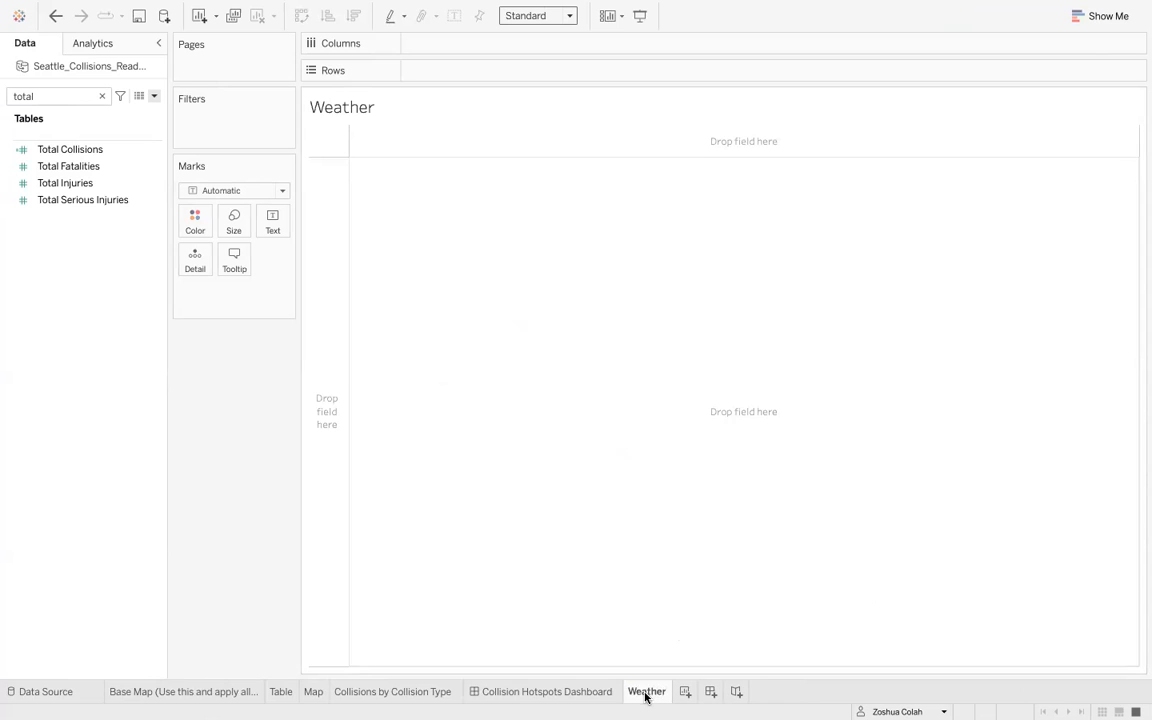
- Build a bar chart with Weather Conditions on Rows and Total Collisions on Columns
left_click(102, 96)
type("weather")
left_click_drag(90, 140, 470, 72)
double_click(60, 96)
key("BackSpace")
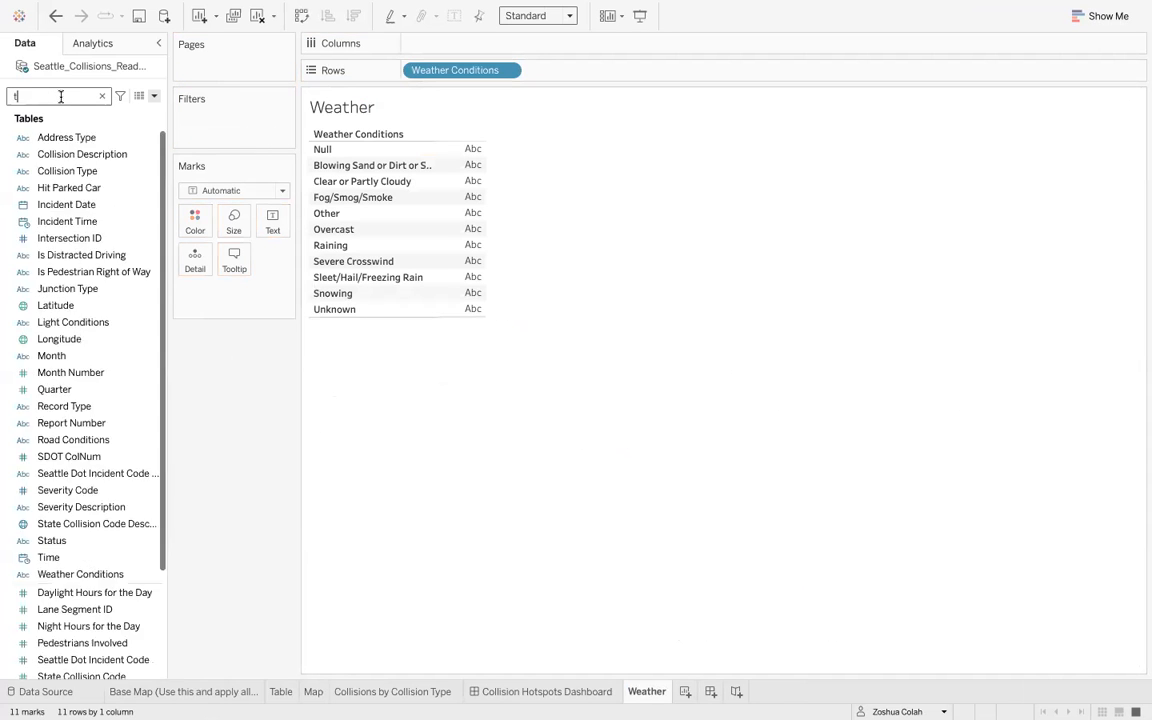
type("tota")
left_click(84, 148)
left_click_drag(81, 148, 436, 42)
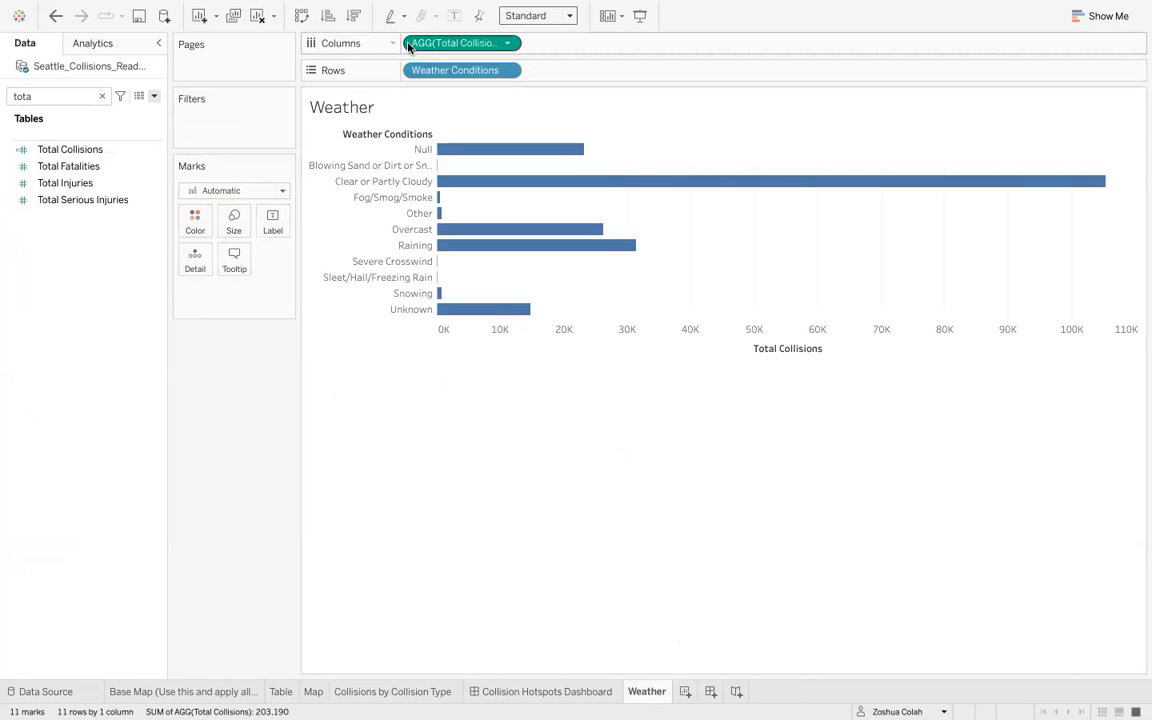
- Sort the weather conditions descending by total collisions and fit the chart to Entire View
left_click(355, 16)
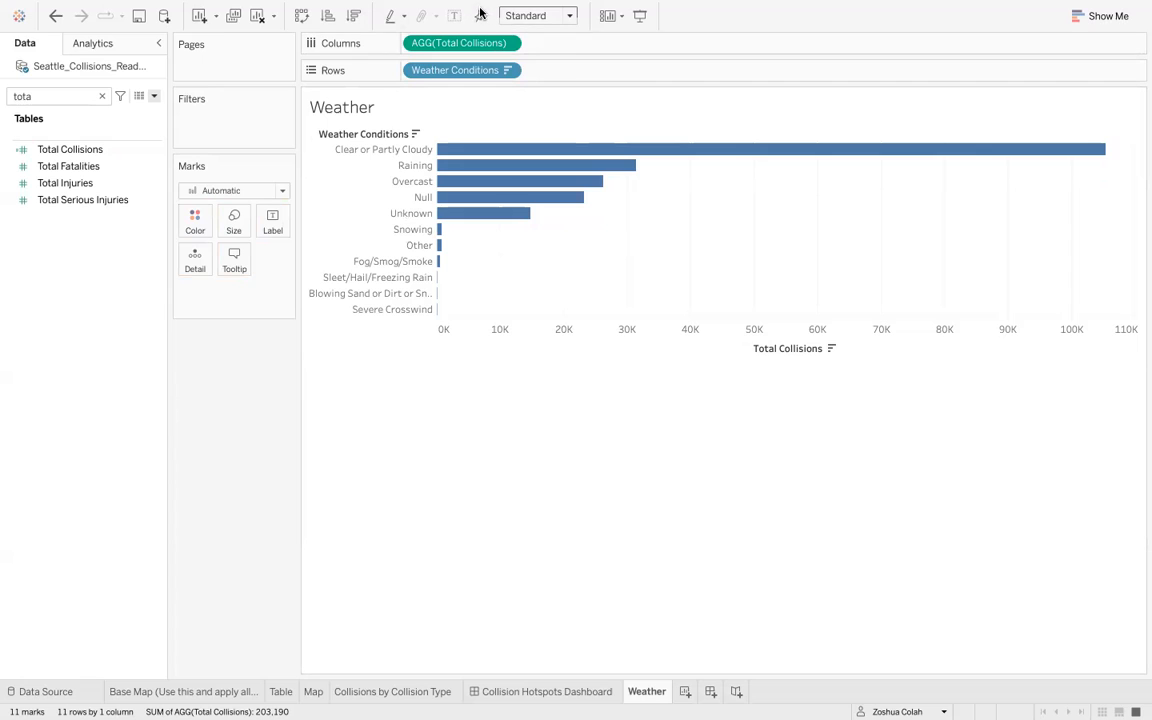
left_click(537, 18)
left_click(535, 70)
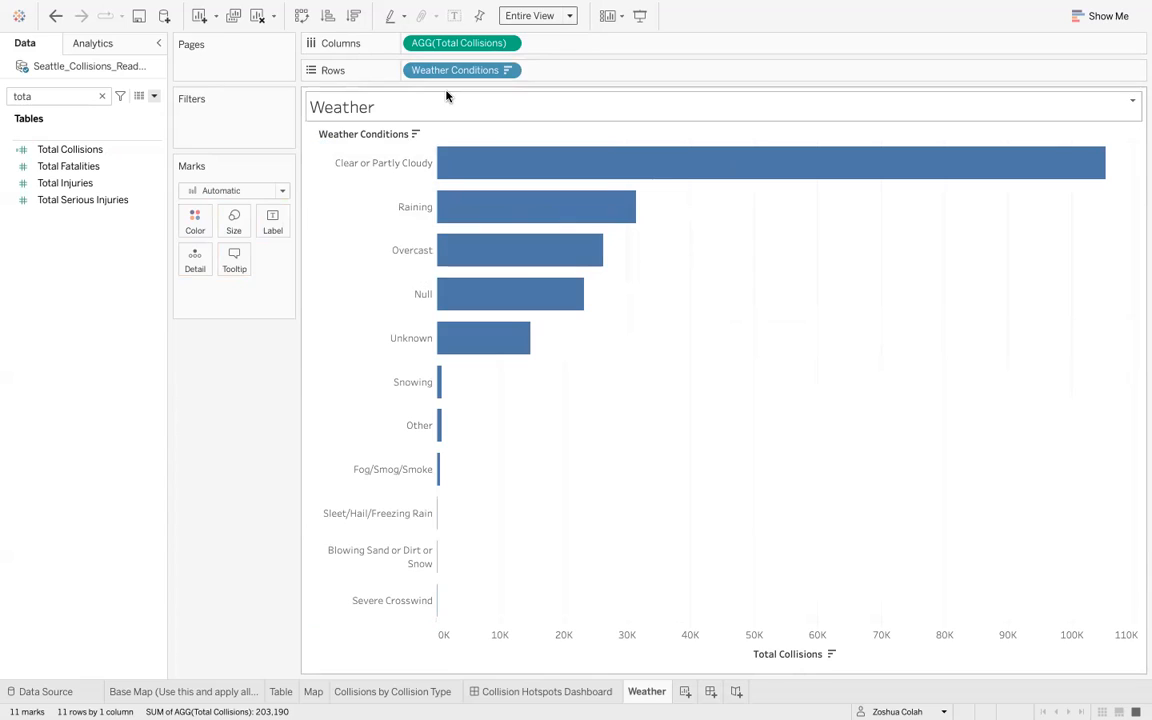
- Show mark labels on the bars and set the bar color to orange
left_click(455, 15)
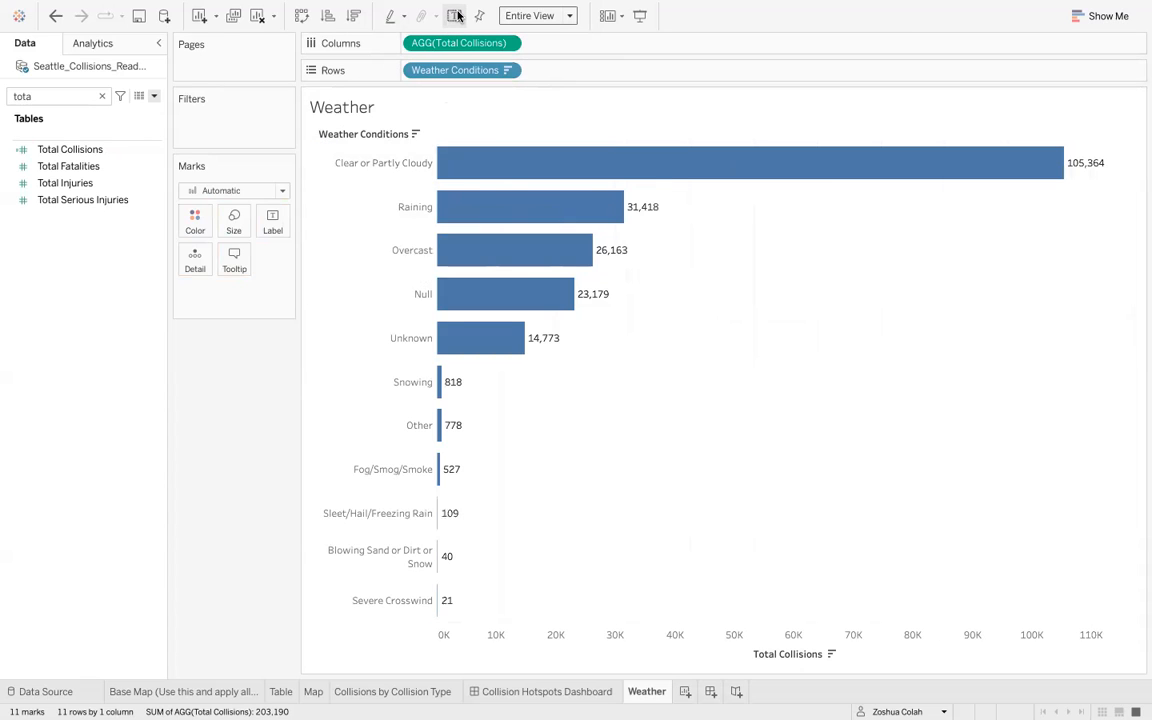
left_click(198, 229)
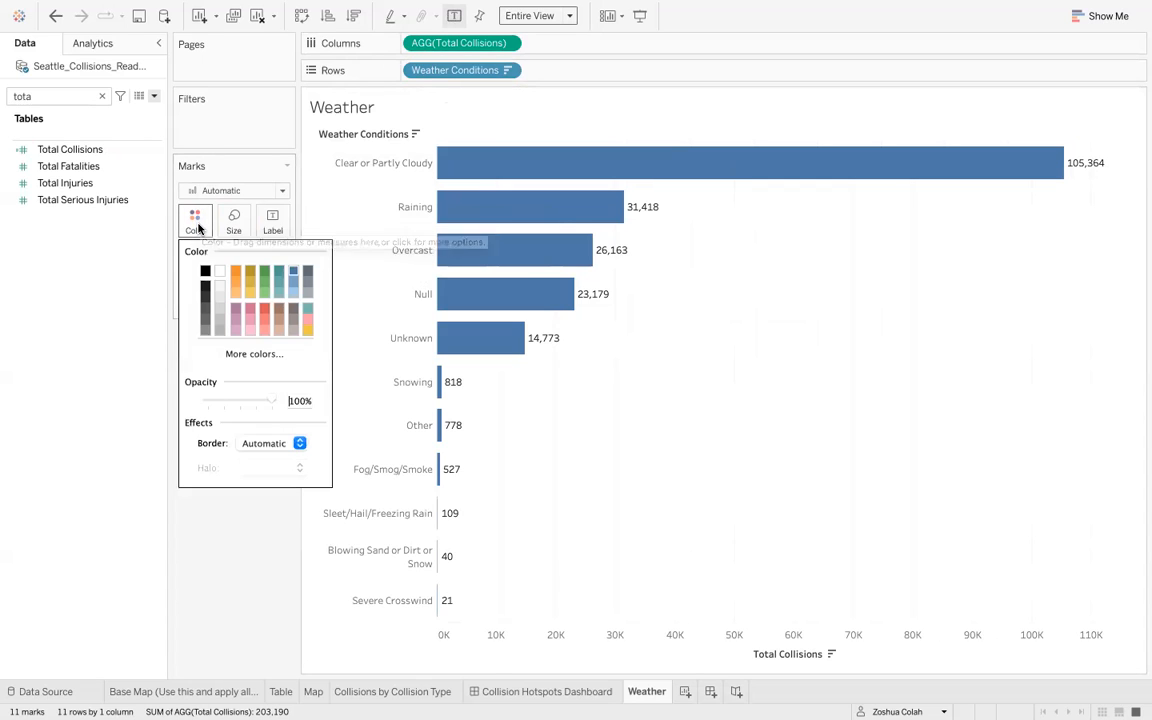
left_click(237, 272)
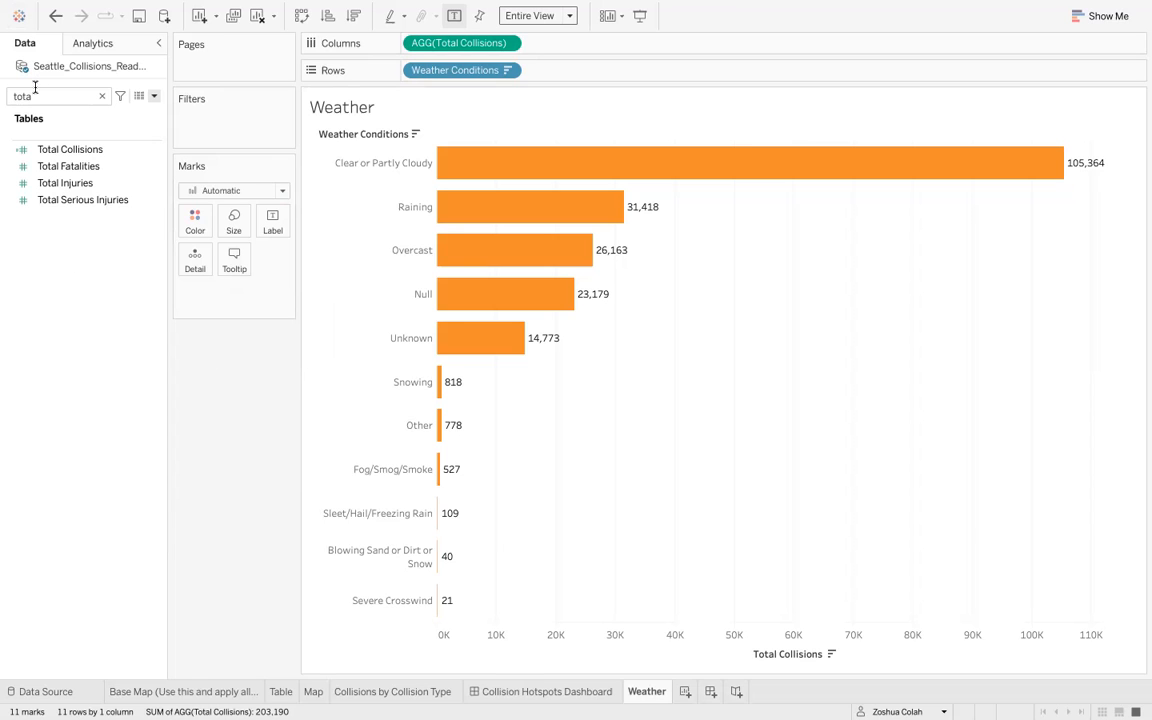
- Find the Collision Type field and add it to Color to stack the bars by collision type
key("ctrl+a")
type("collision type")
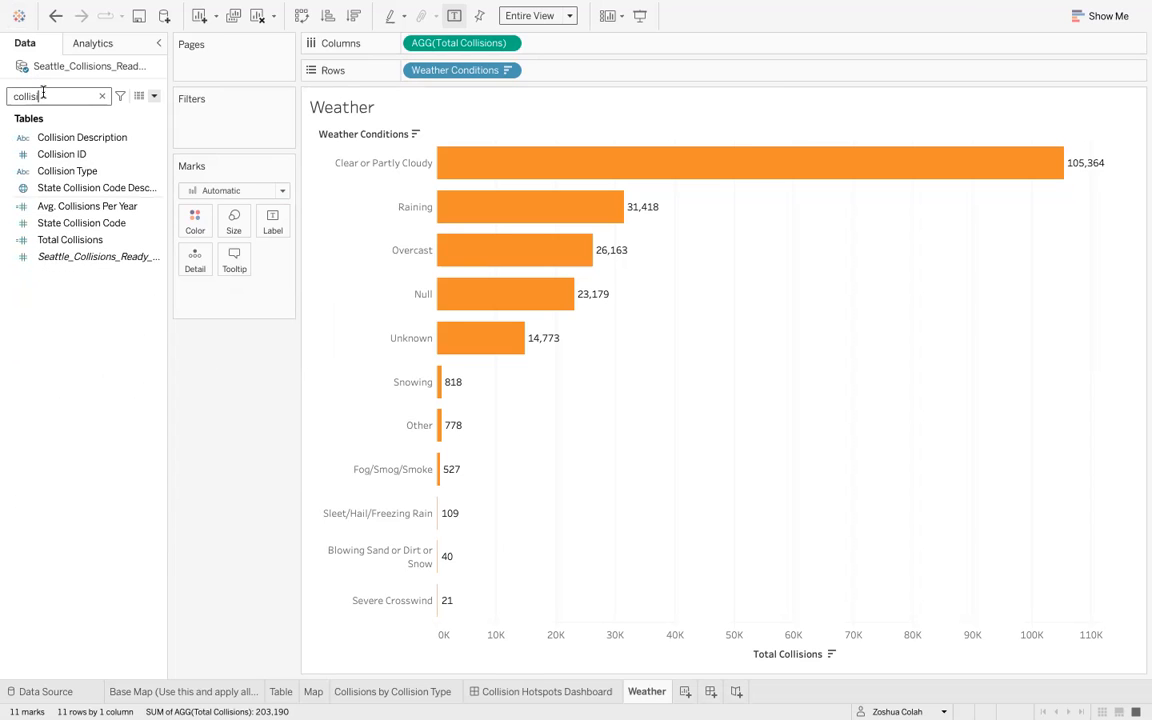
left_click_drag(74, 140, 197, 222)
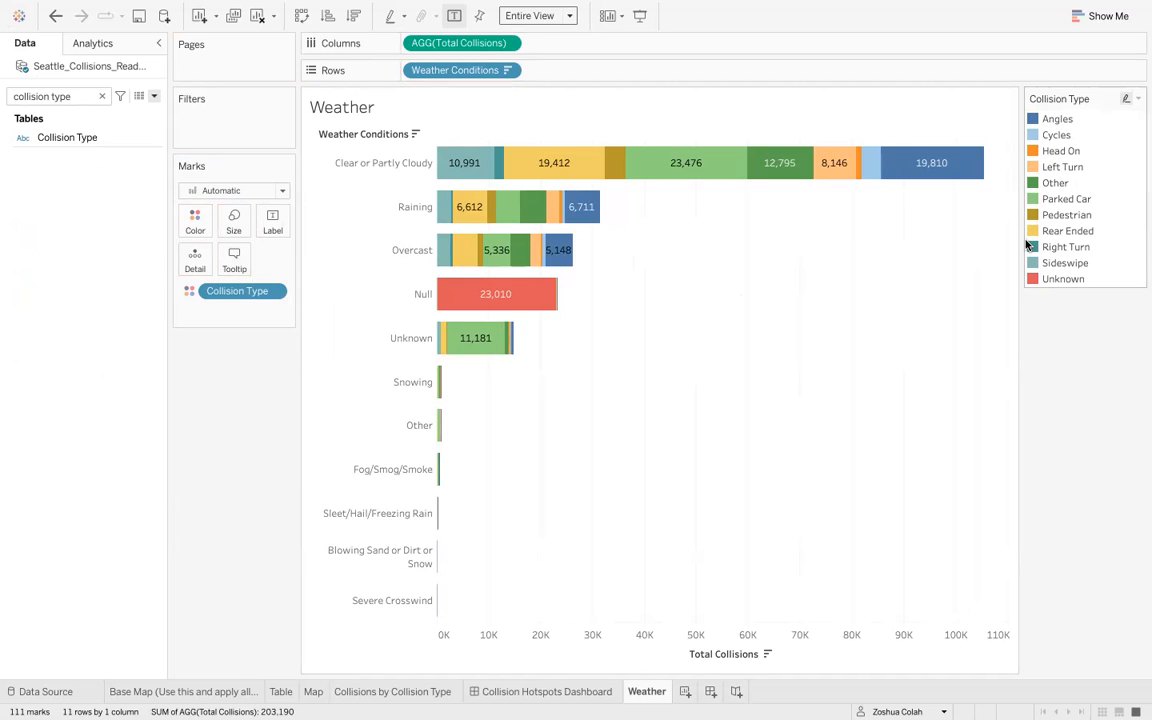
- Exclude the Null and Unknown weather conditions from the chart
right_click(410, 295)
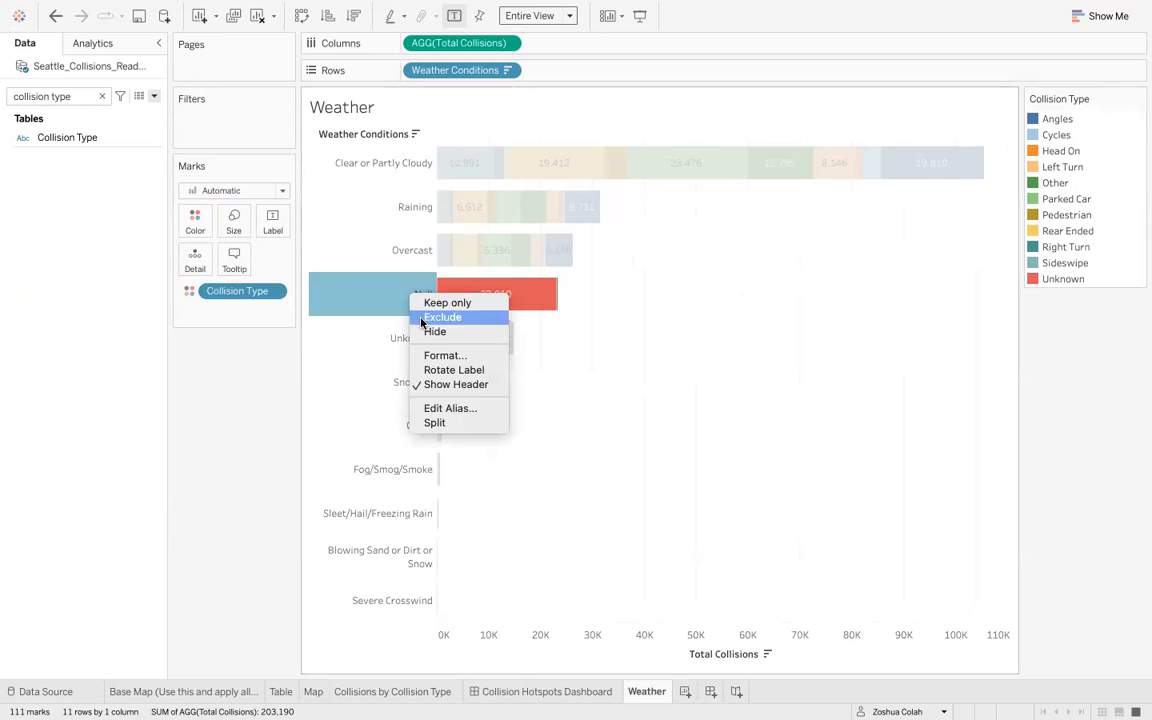
left_click(441, 317)
right_click(411, 310)
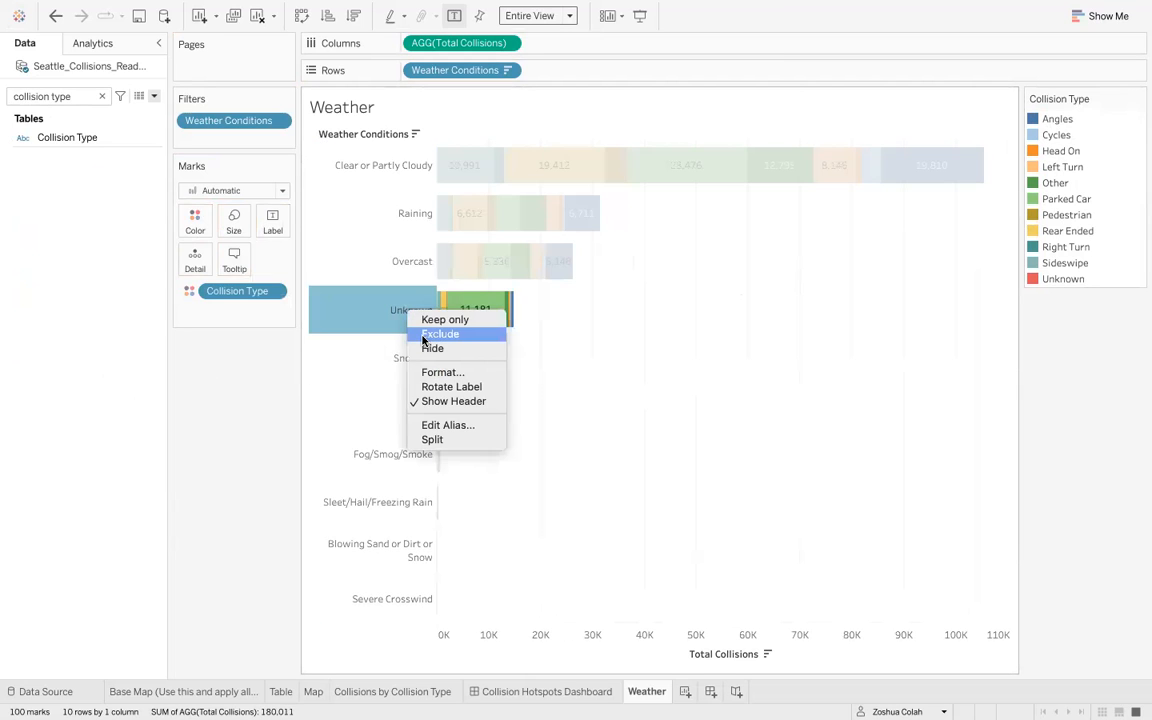
left_click(425, 336)
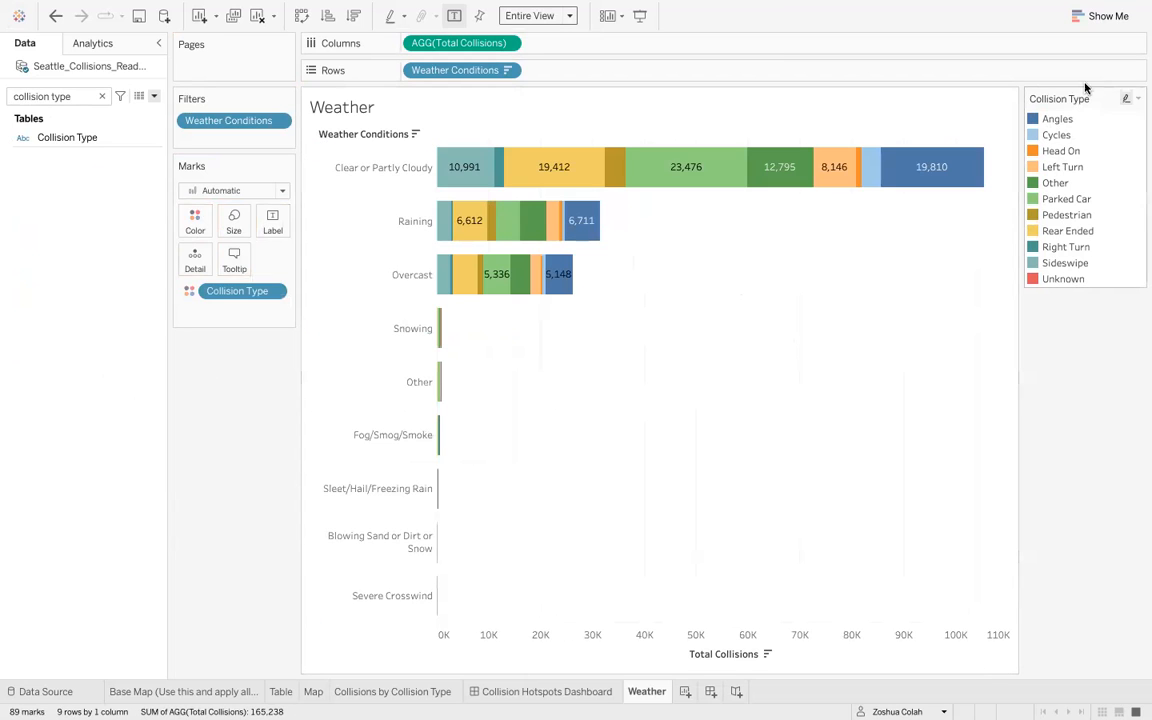
- Exclude the Unknown collision type from the chart via its legend entry
right_click(1053, 280)
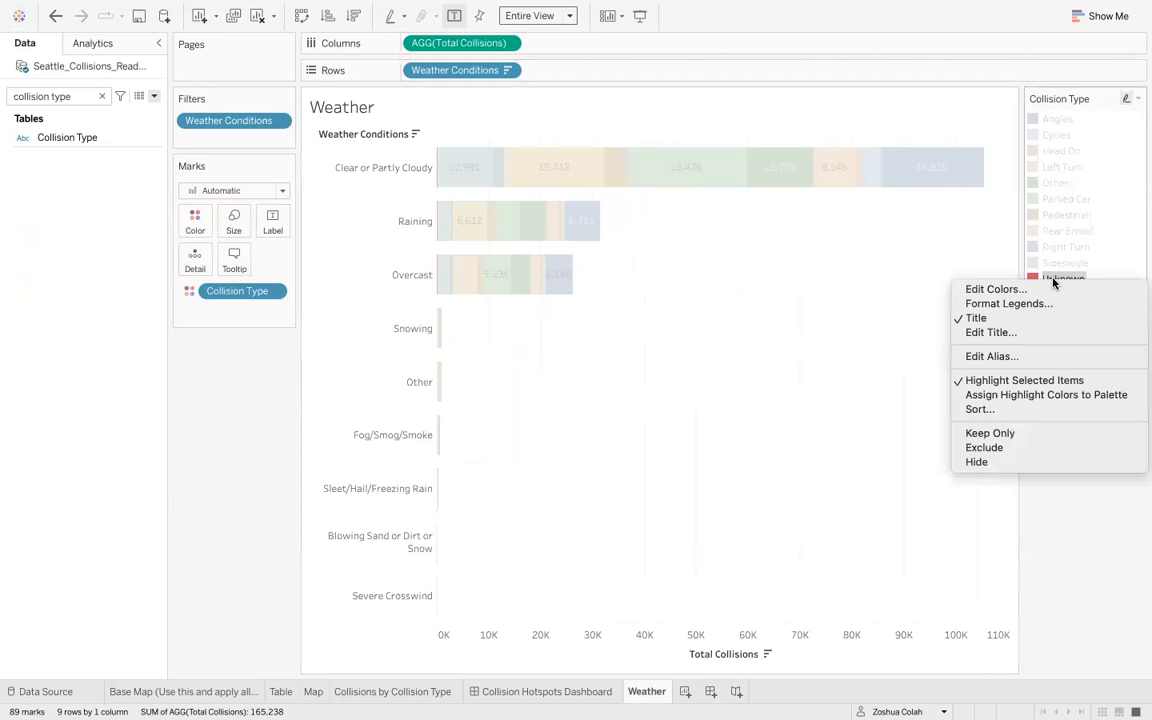
left_click(1018, 450)
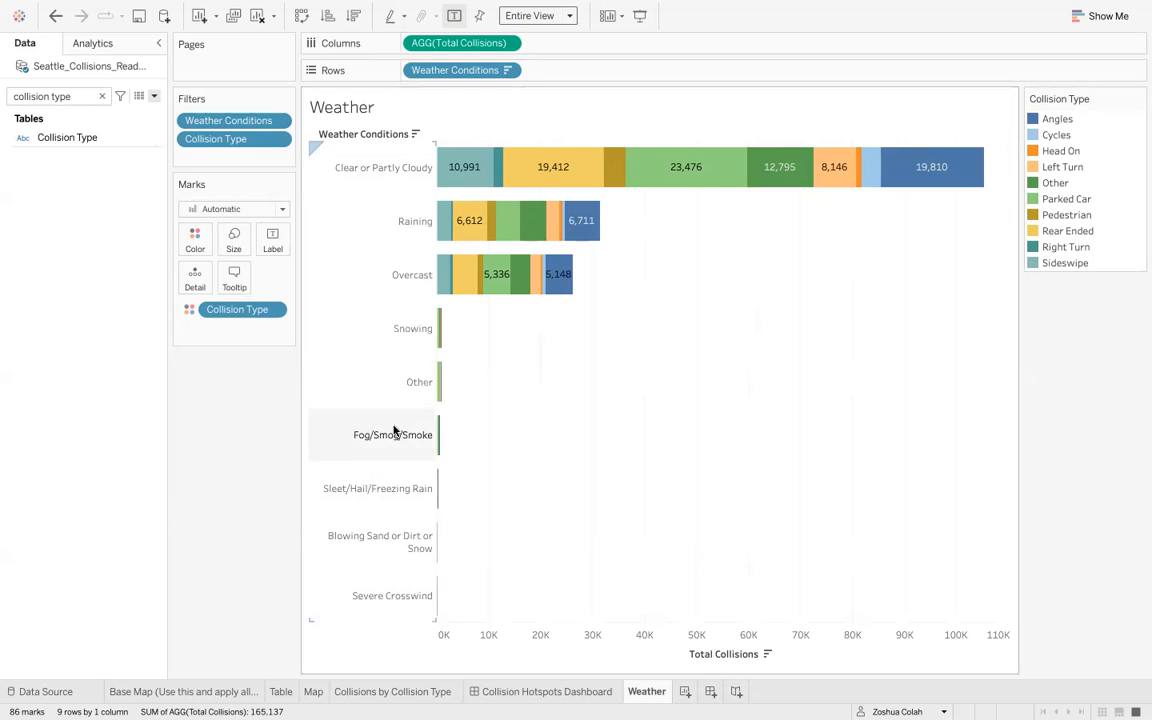
- Exclude the minor weather conditions Other, Fog/Smog/Smoke, Sleet/Hail/Freezing Rain, Blowing Sand or Dirt or Snow, and Severe Crosswind
mouse_move(440, 561)
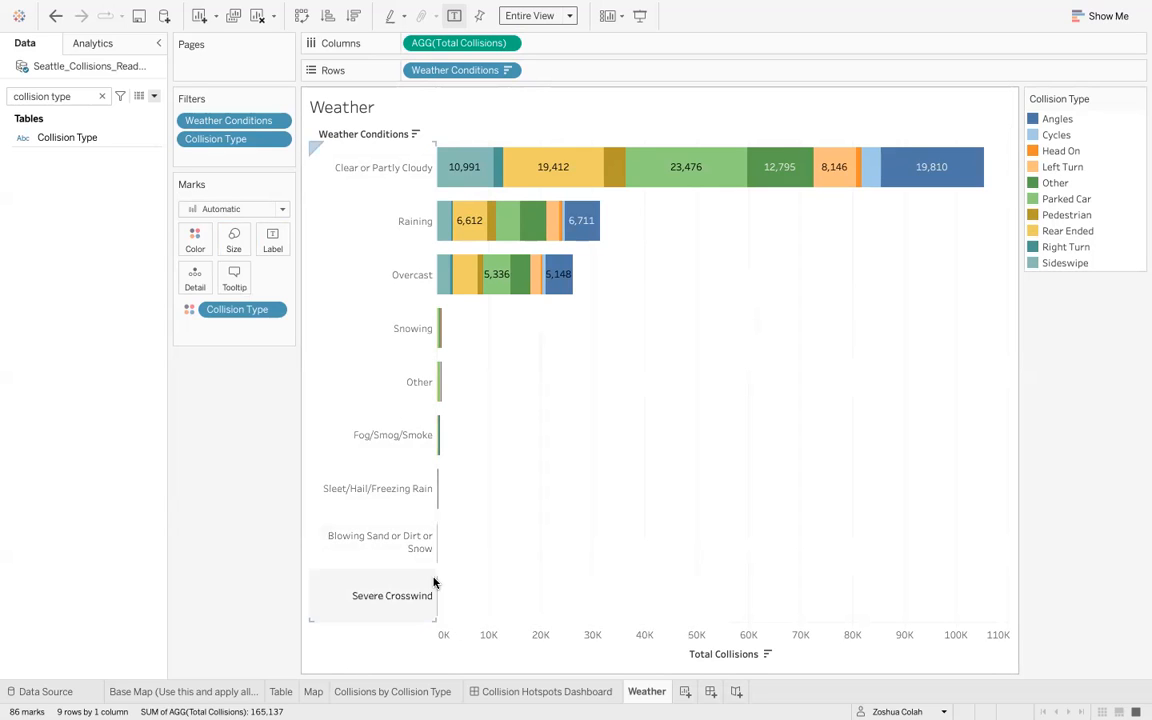
mouse_move(436, 597)
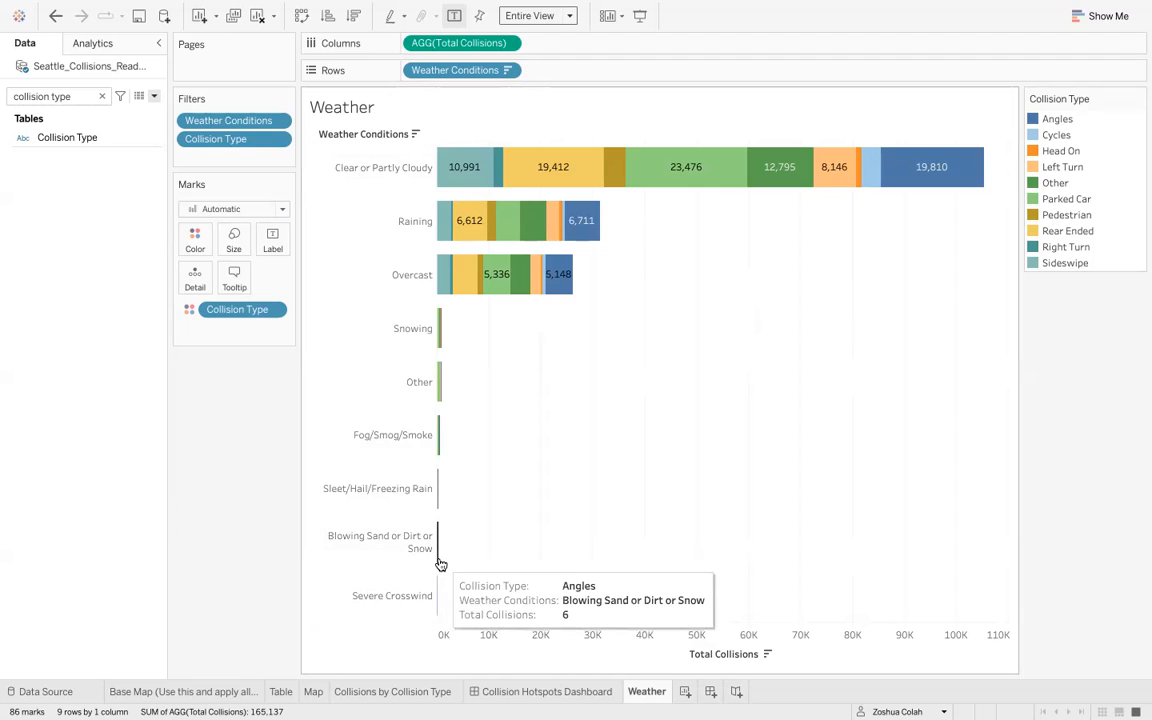
mouse_move(441, 511)
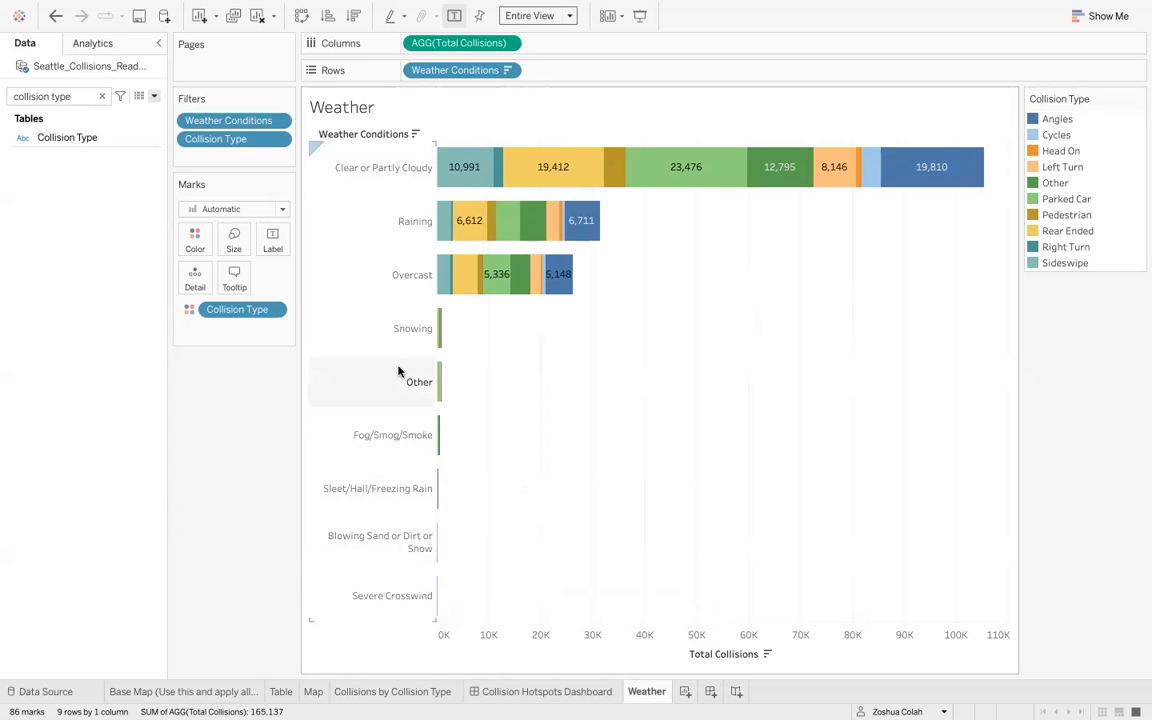
left_click(388, 592)
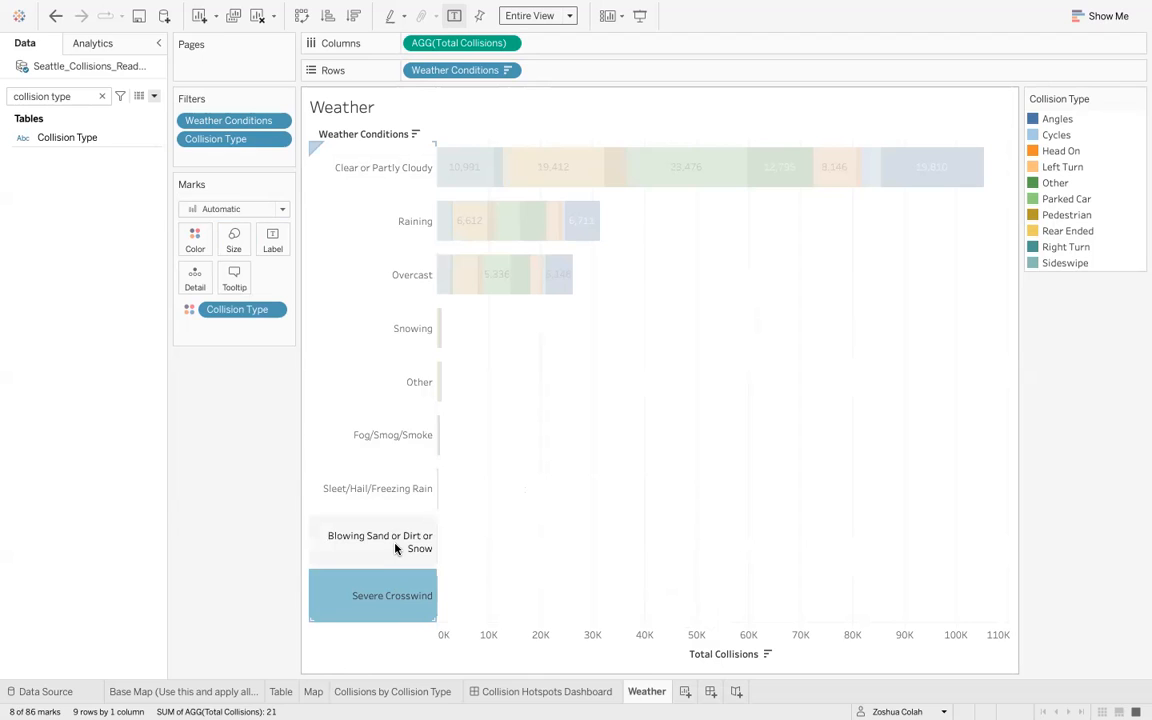
left_click(394, 544, "ctrl")
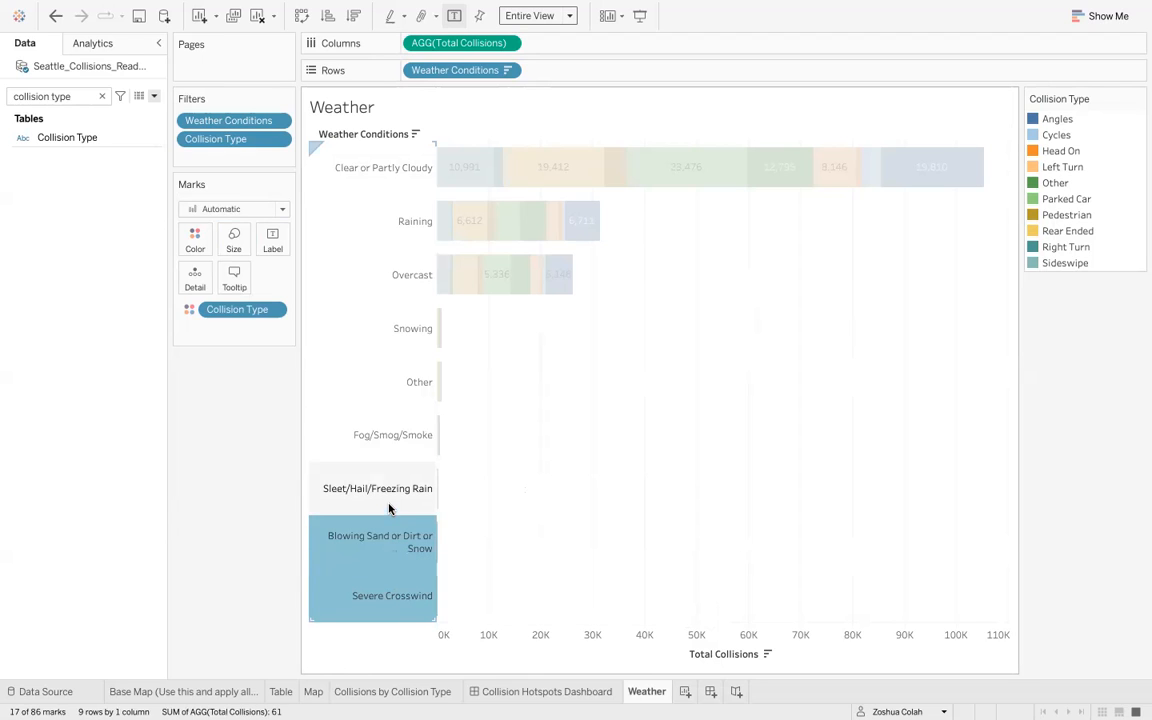
left_click(391, 509, "ctrl")
left_click(385, 440, "ctrl")
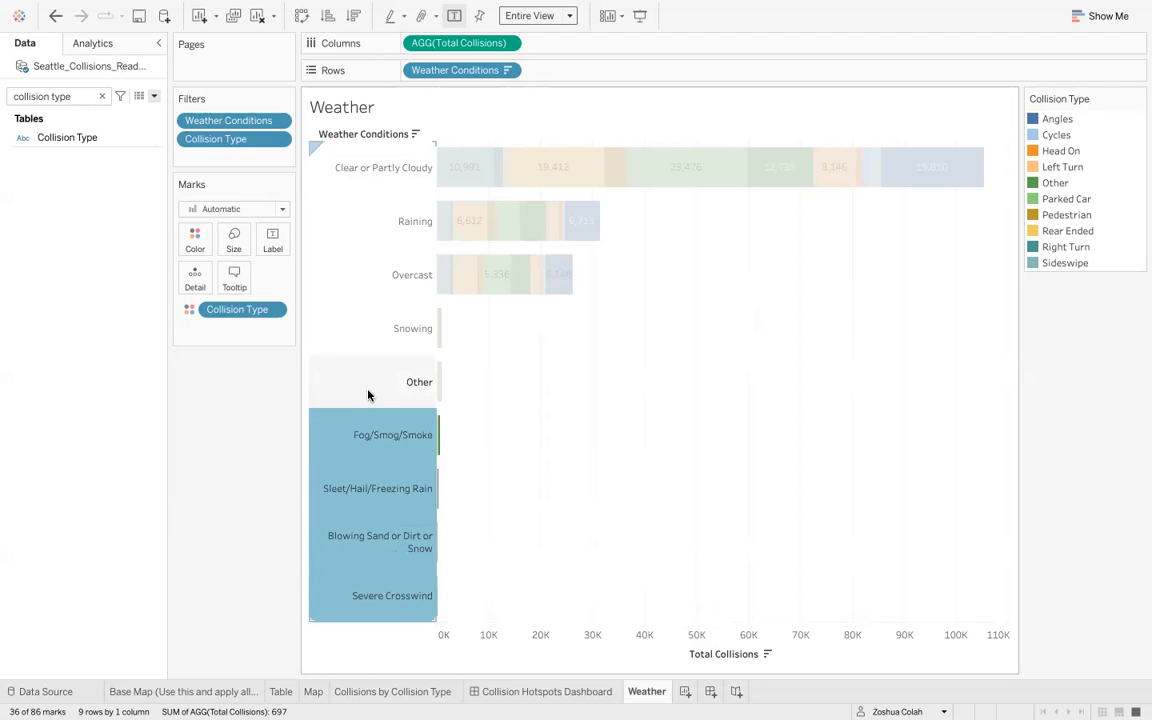
left_click(368, 394, "ctrl")
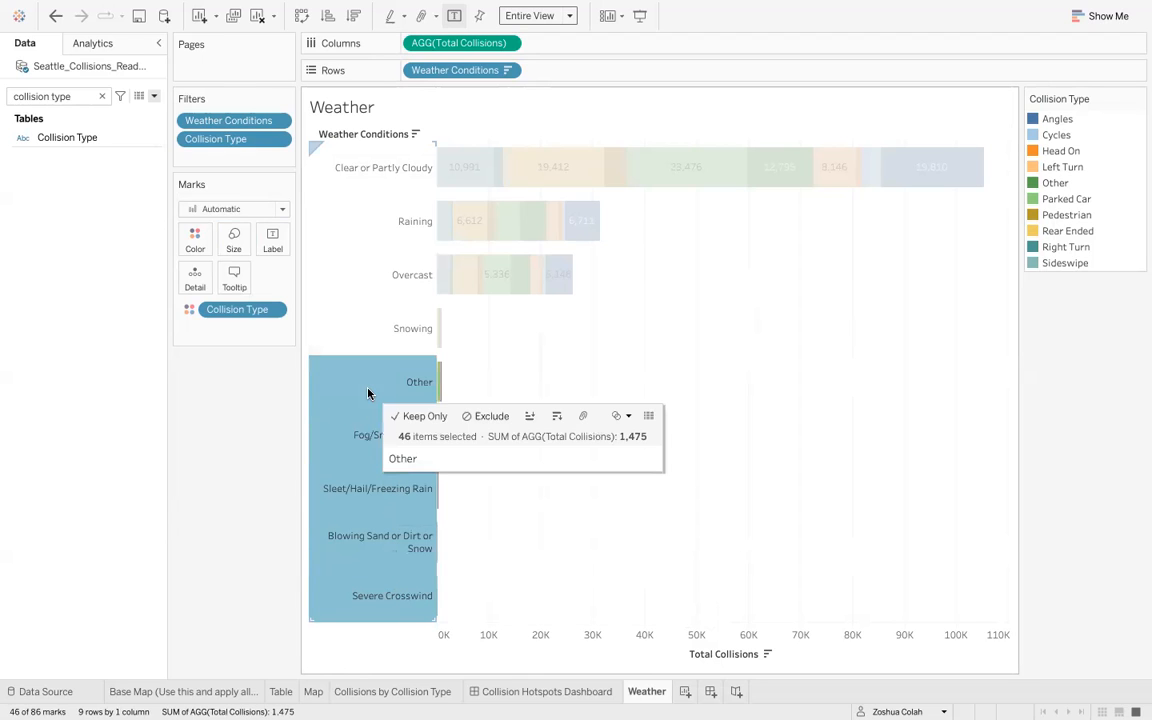
left_click(622, 416)
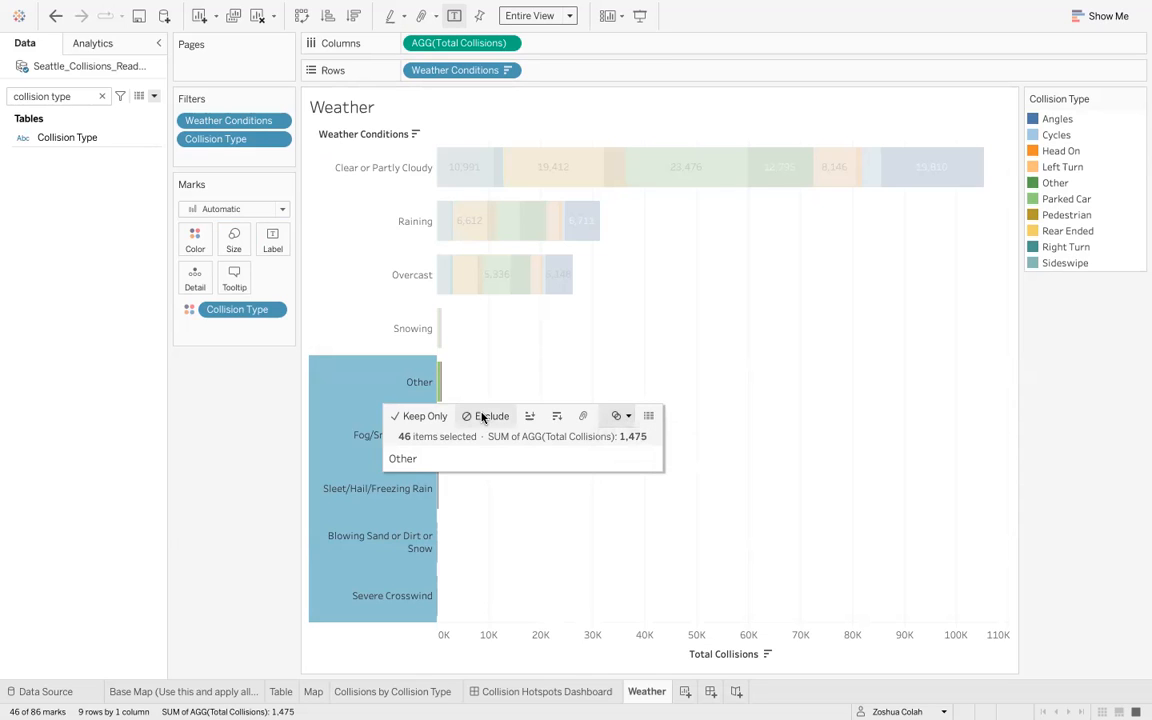
left_click(482, 418)
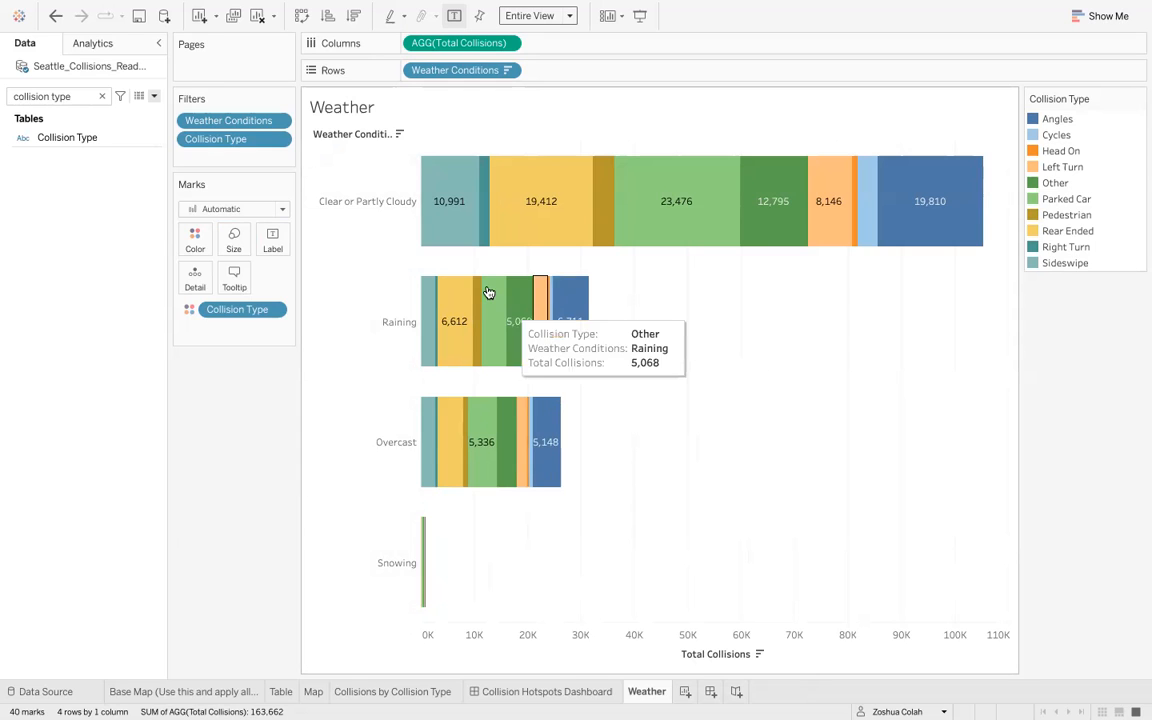
- Switch to the assignment brief in the browser
mouse_move(815, 208)
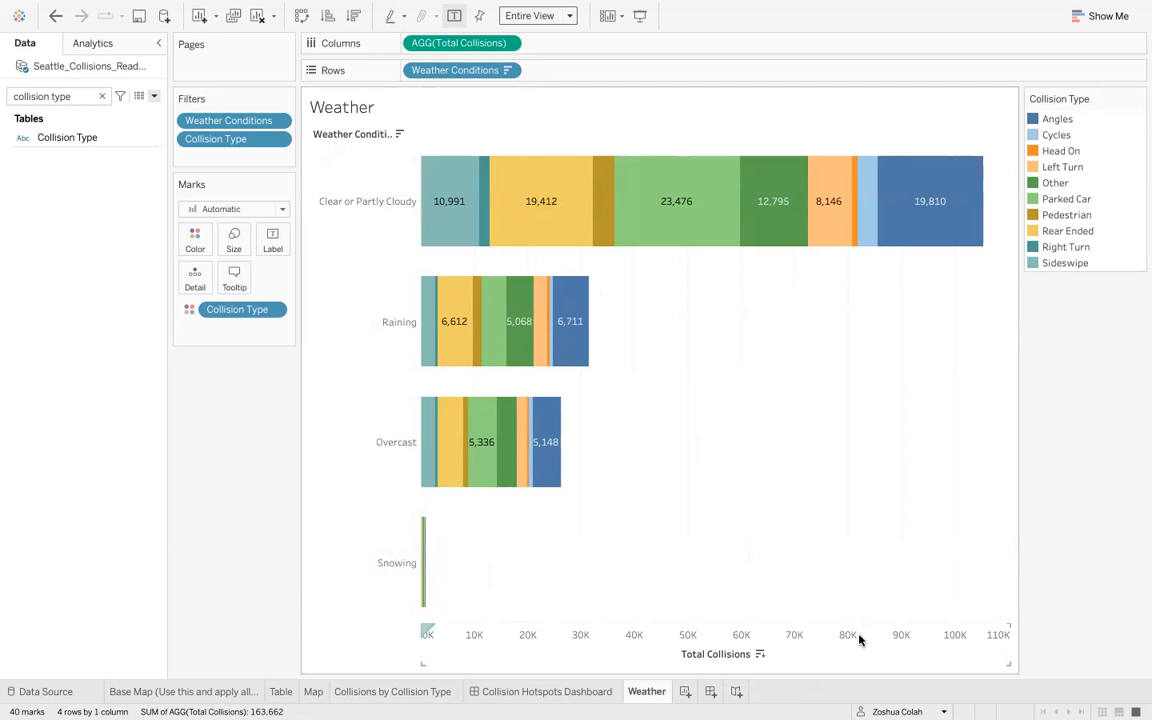
key("ctrl+Right")
key("ctrl+Right")
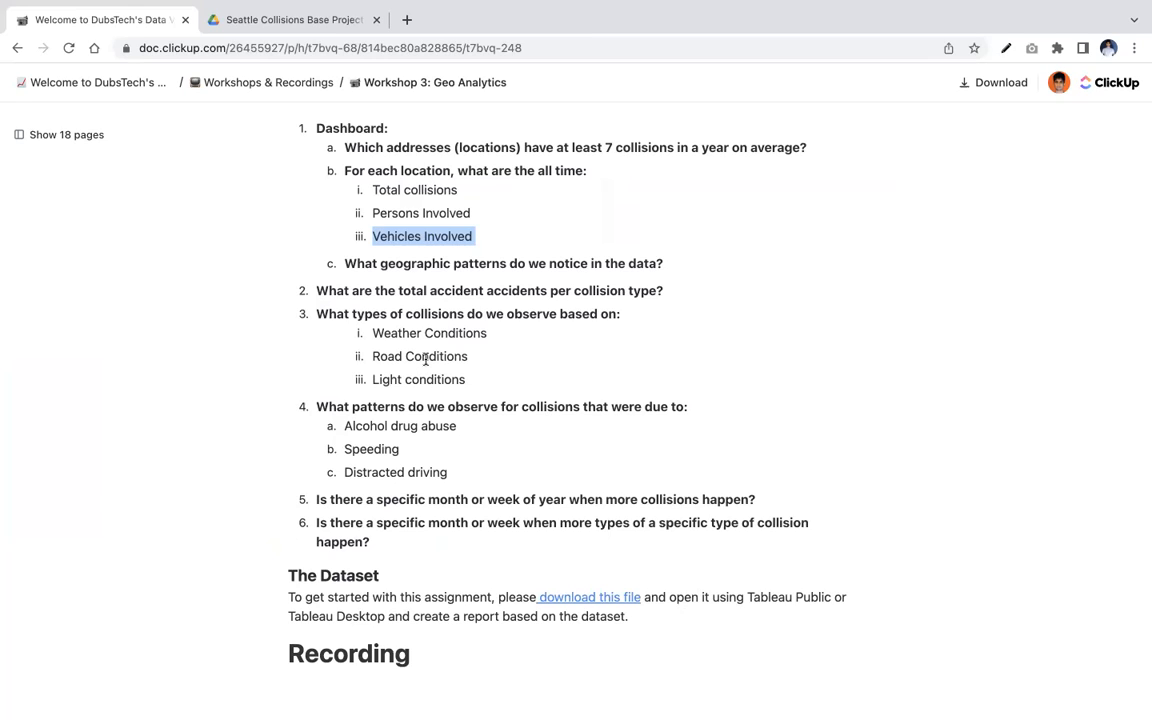
- Review the assignment brief's collision-cause questions alongside the Weather chart in the workbook
key("ctrl+Left")
key("ctrl+Left")
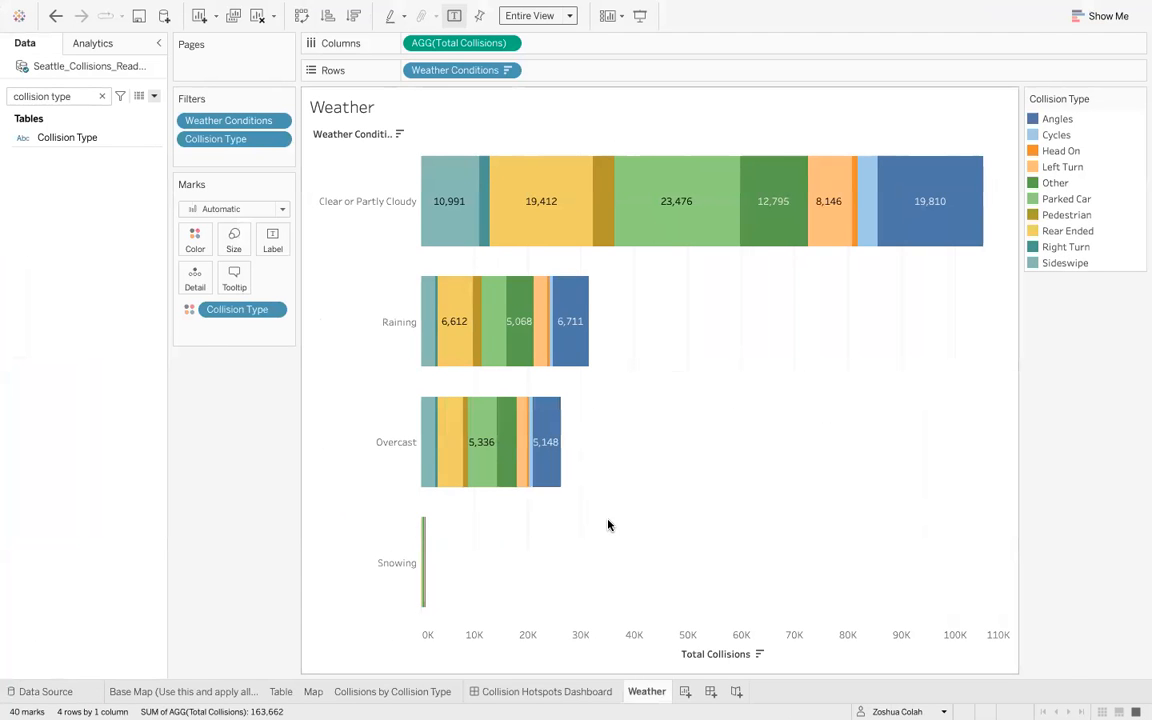
key("ctrl+Right")
key("ctrl+Right")
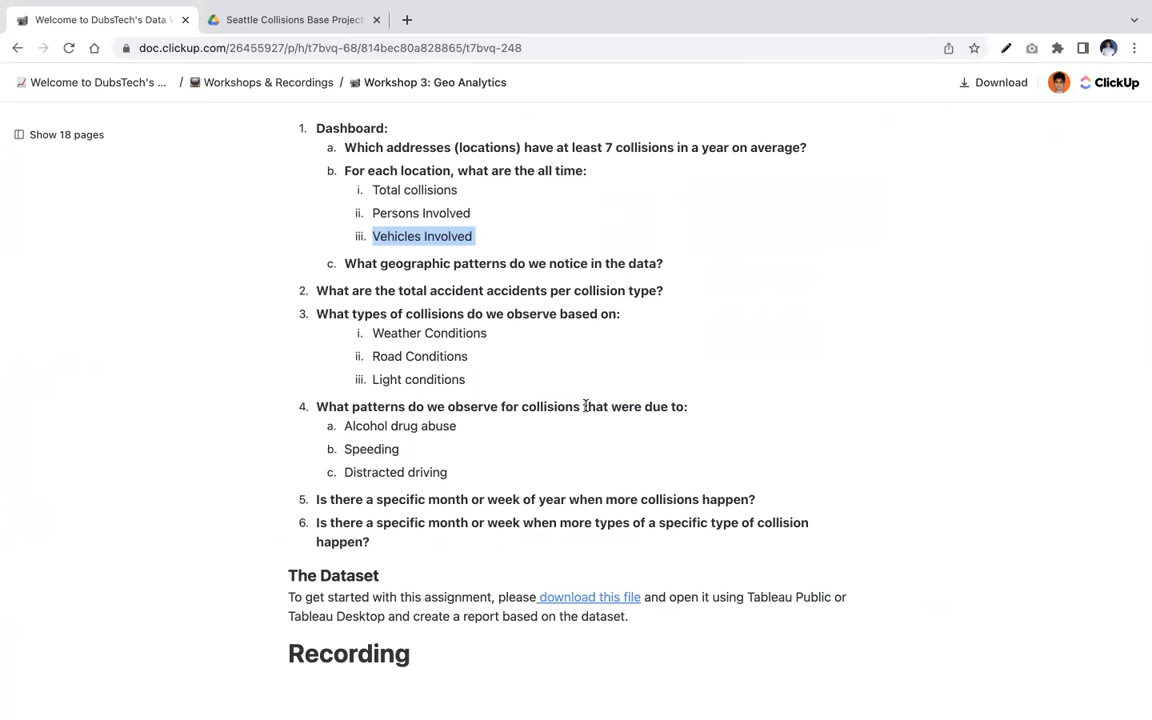
key("ctrl+Left")
key("ctrl+Left")
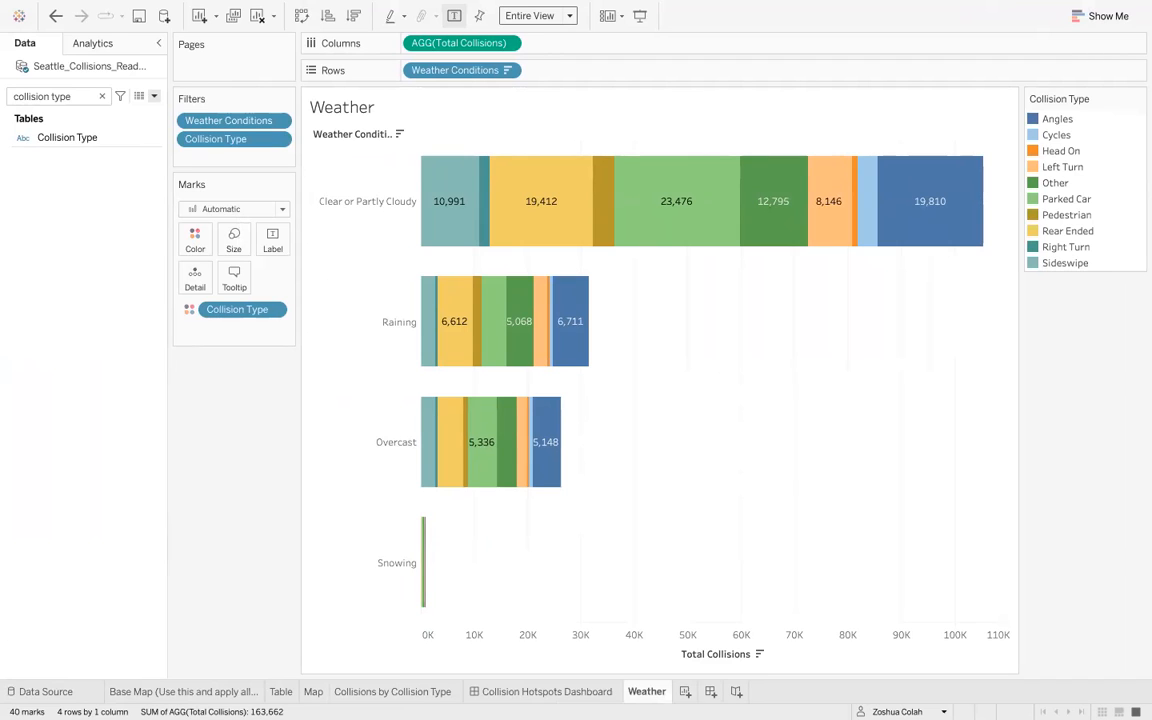
- Add a new worksheet and title it 'Accidents due to driving under the influence (alcohol/drugs)'
left_click(685, 691)
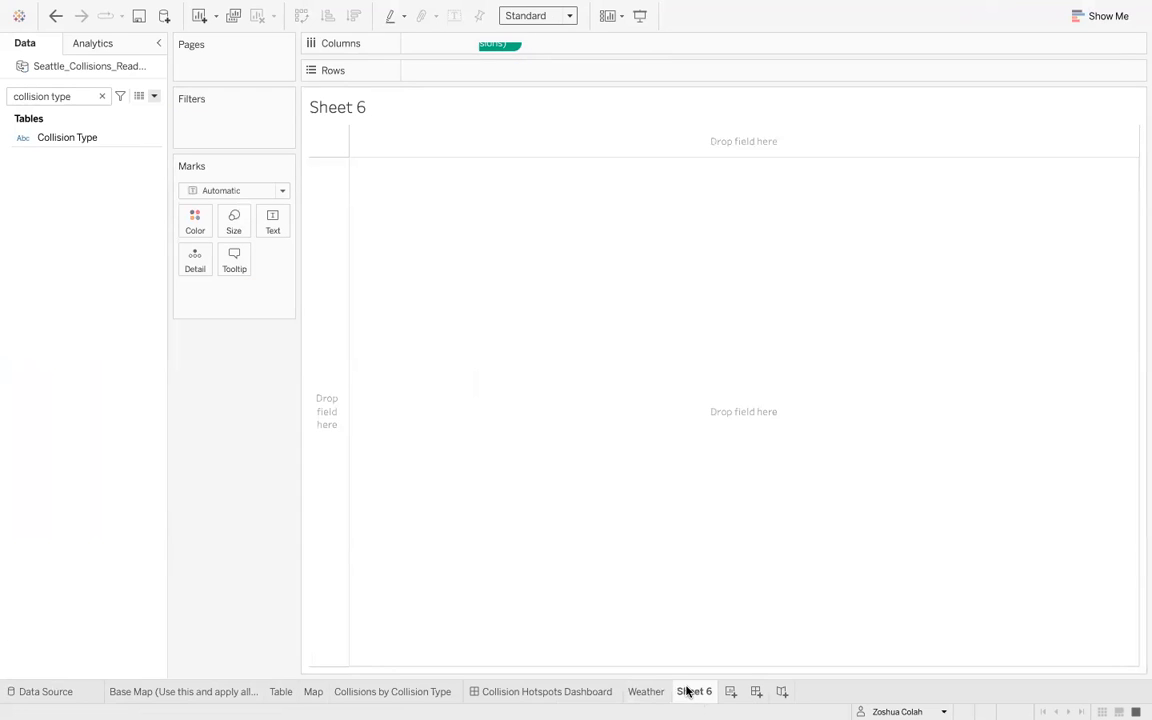
double_click(366, 108)
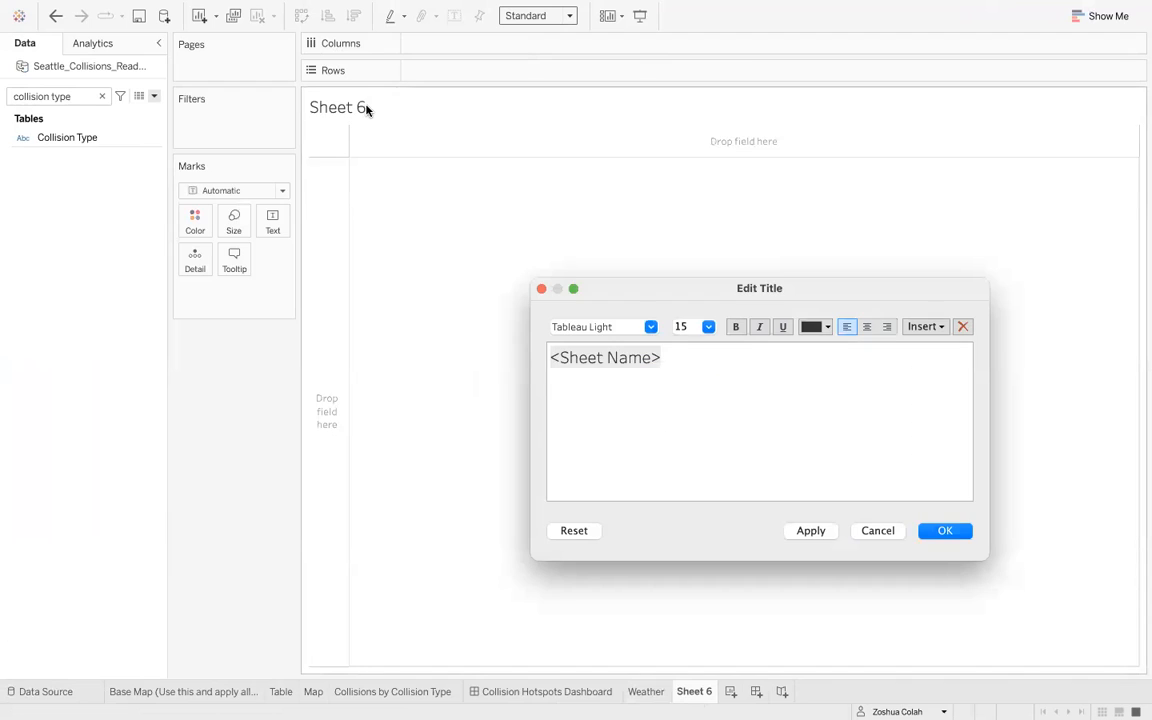
triple_click(672, 358)
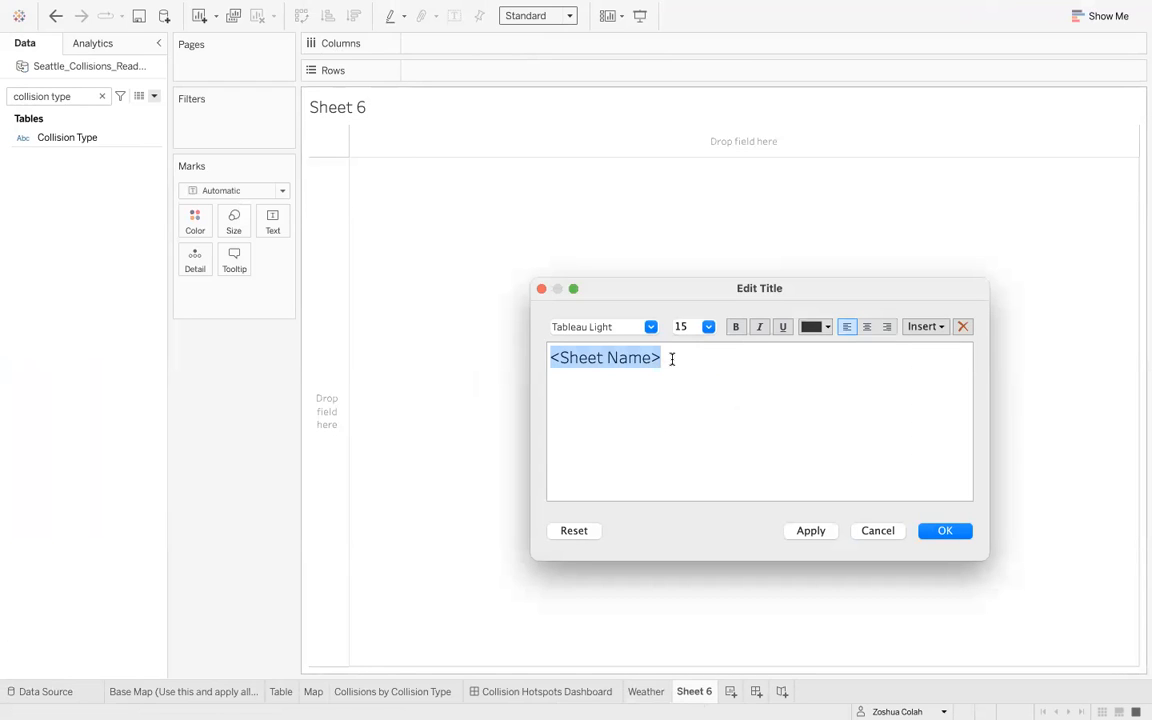
type("Accidents")
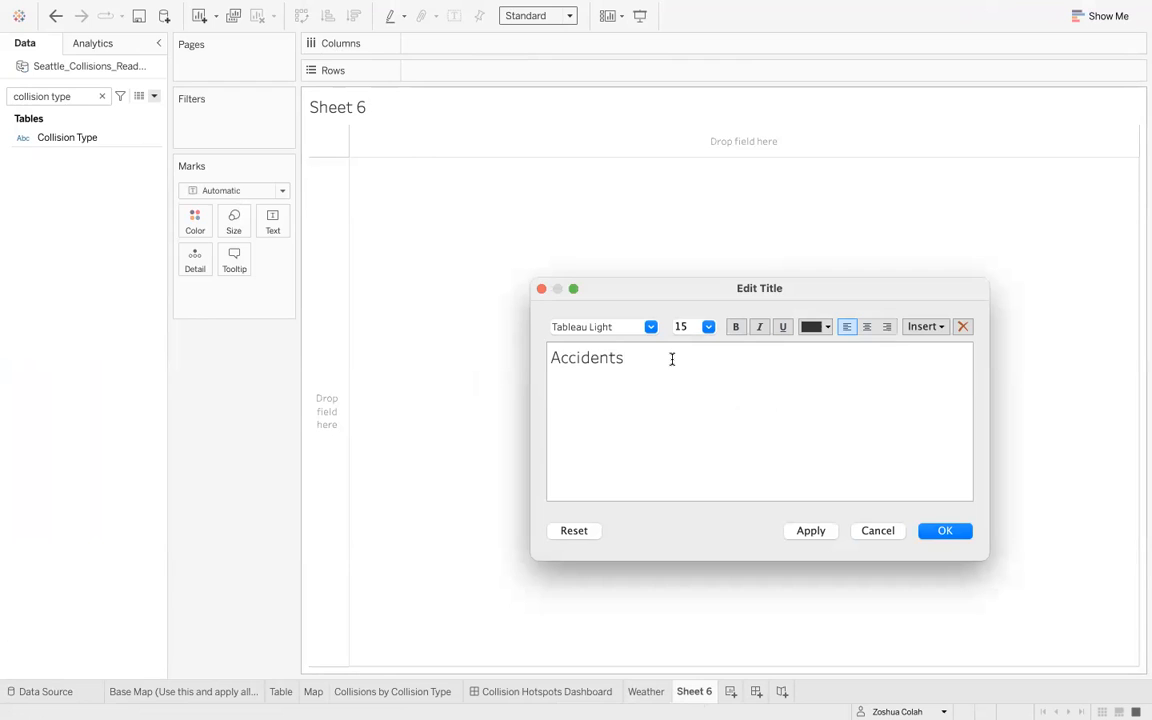
type(" due to driving under the influence")
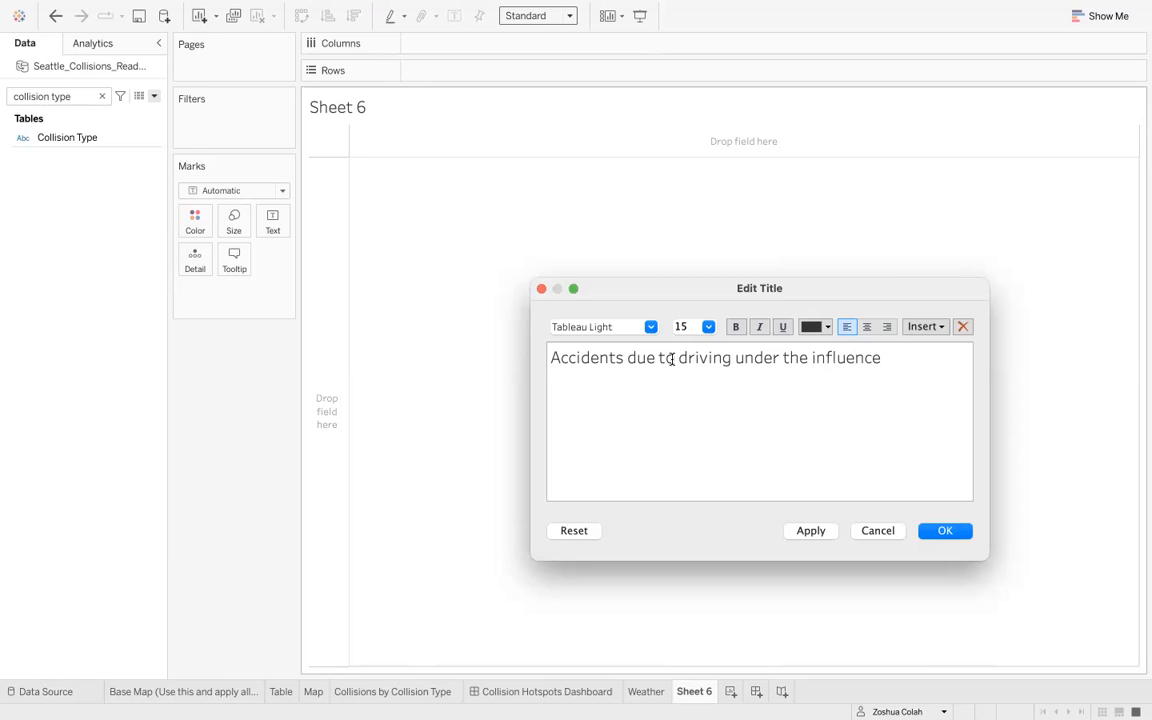
type(" (")
type("drunk")
key("BackSpace")
key("BackSpace")
key("BackSpace")
key("BackSpace")
key("BackSpace")
type("dri")
key("BackSpace")
key("BackSpace")
key("BackSpace")
type("alcohol/drugs")
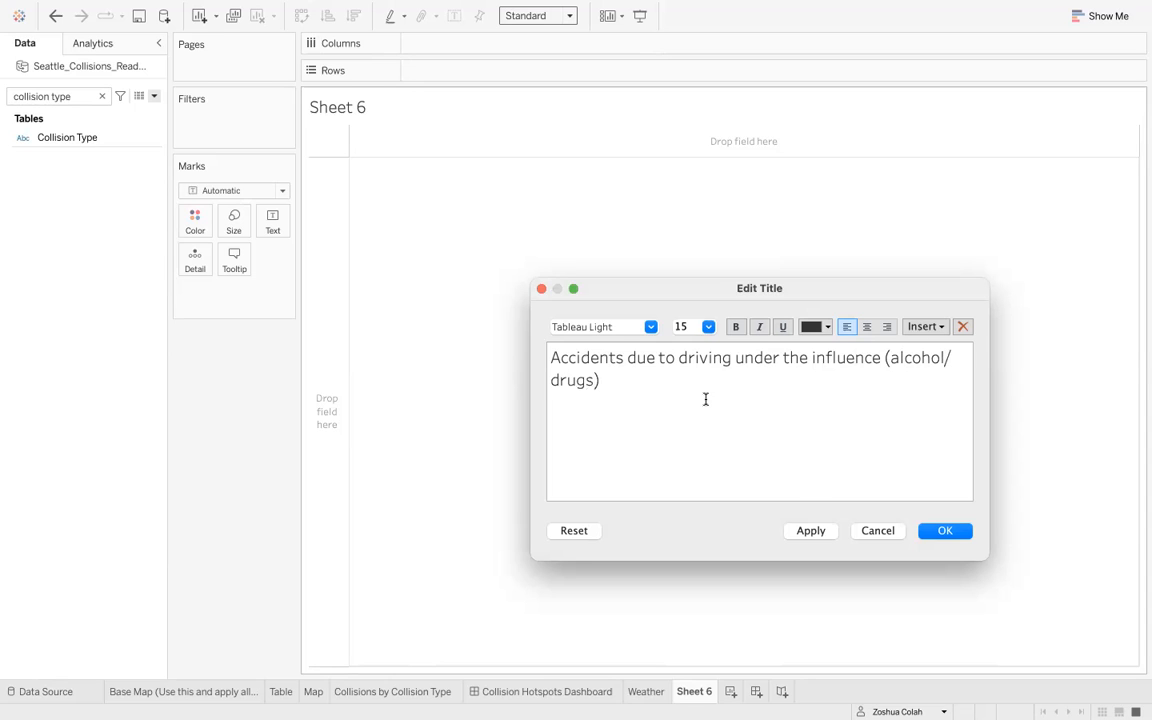
left_click(828, 533)
left_click(940, 533)
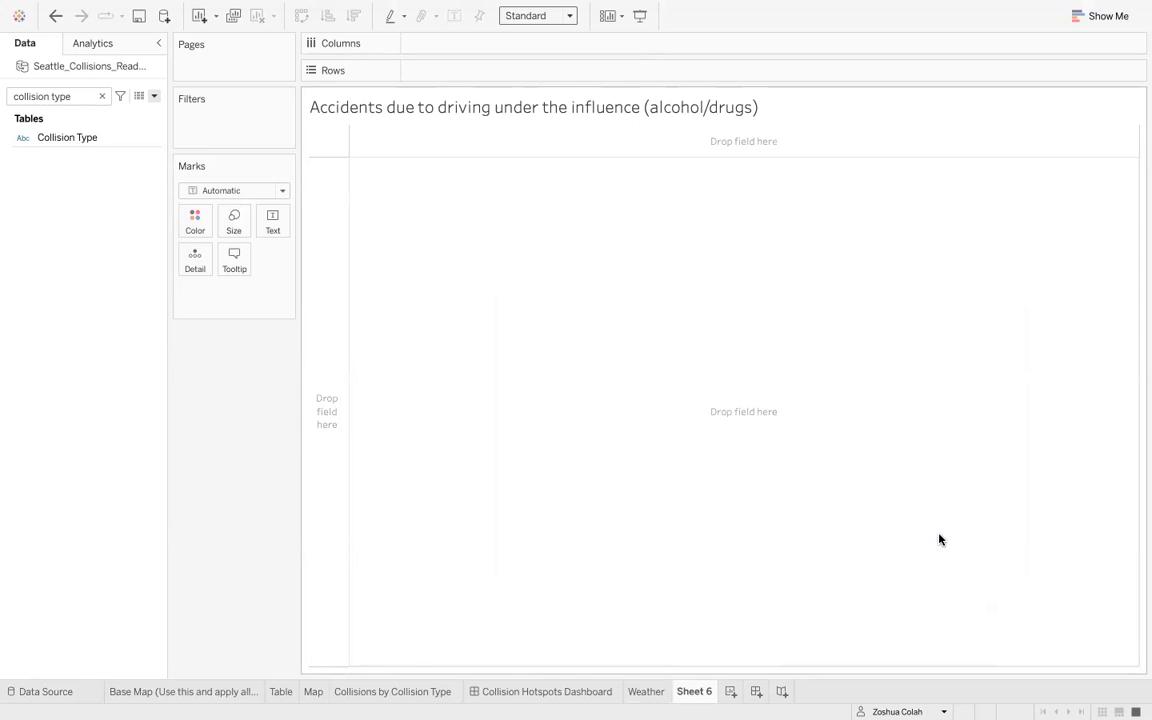
- Place the Address field on Rows, adding all of its members
left_click(102, 96)
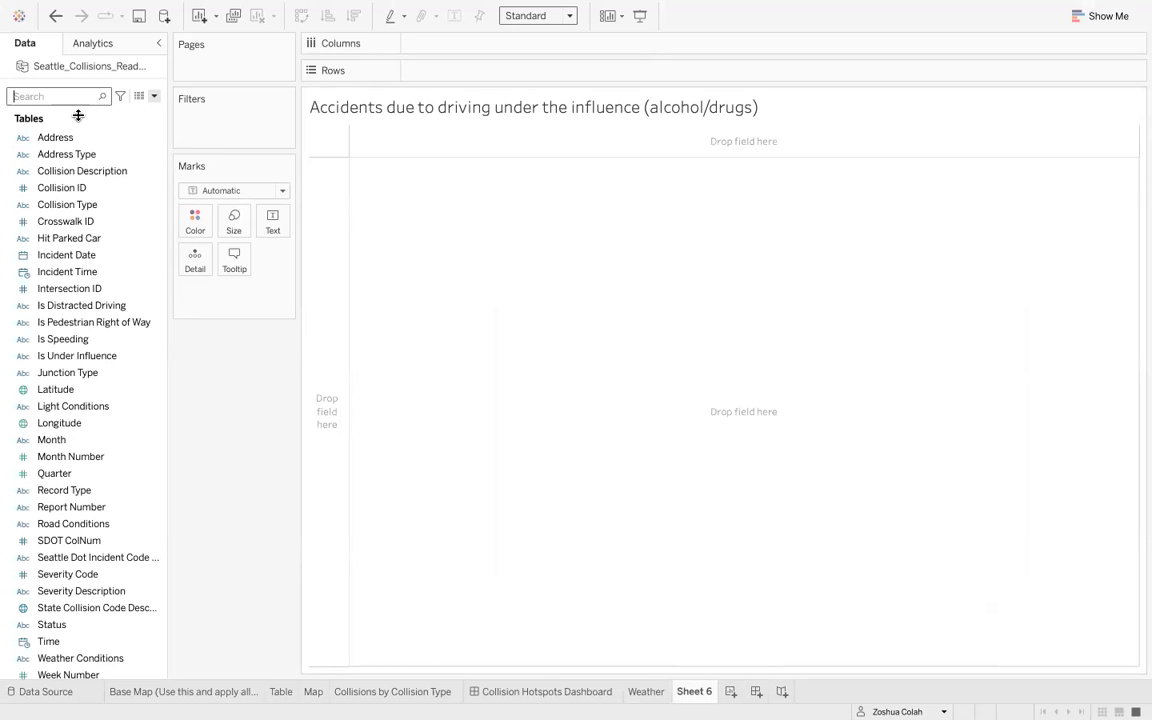
type("is")
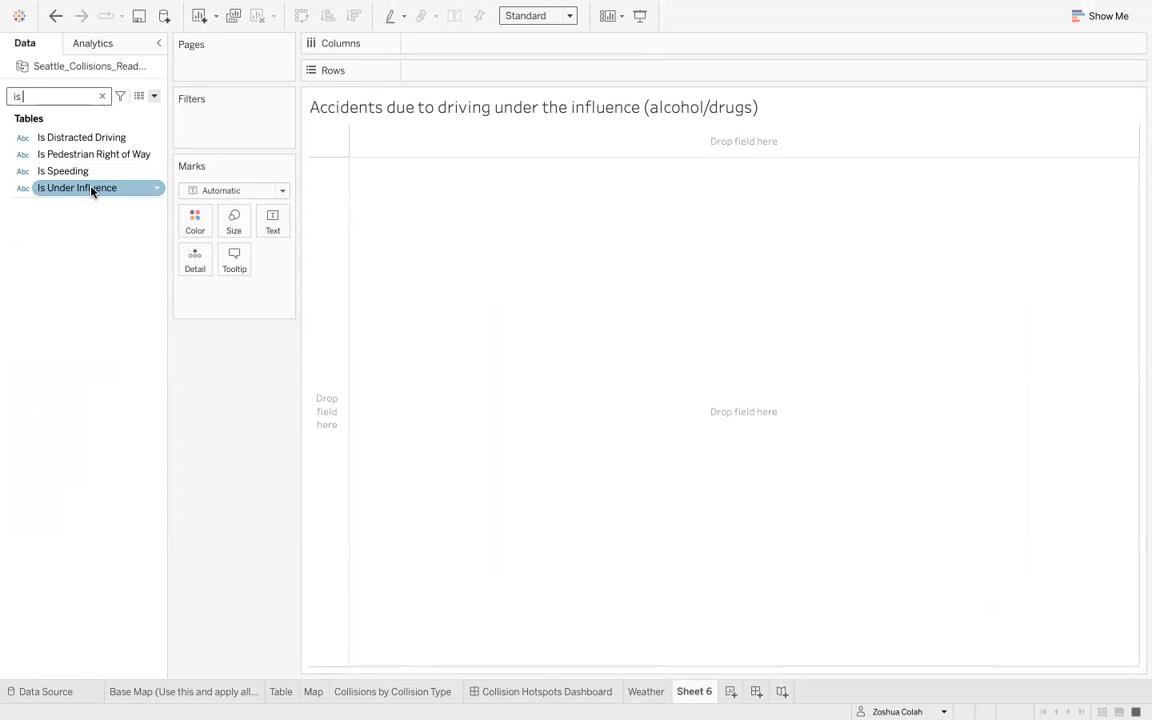
key("BackSpace")
key("BackSpace")
type("add")
left_click_drag(85, 146, 566, 77)
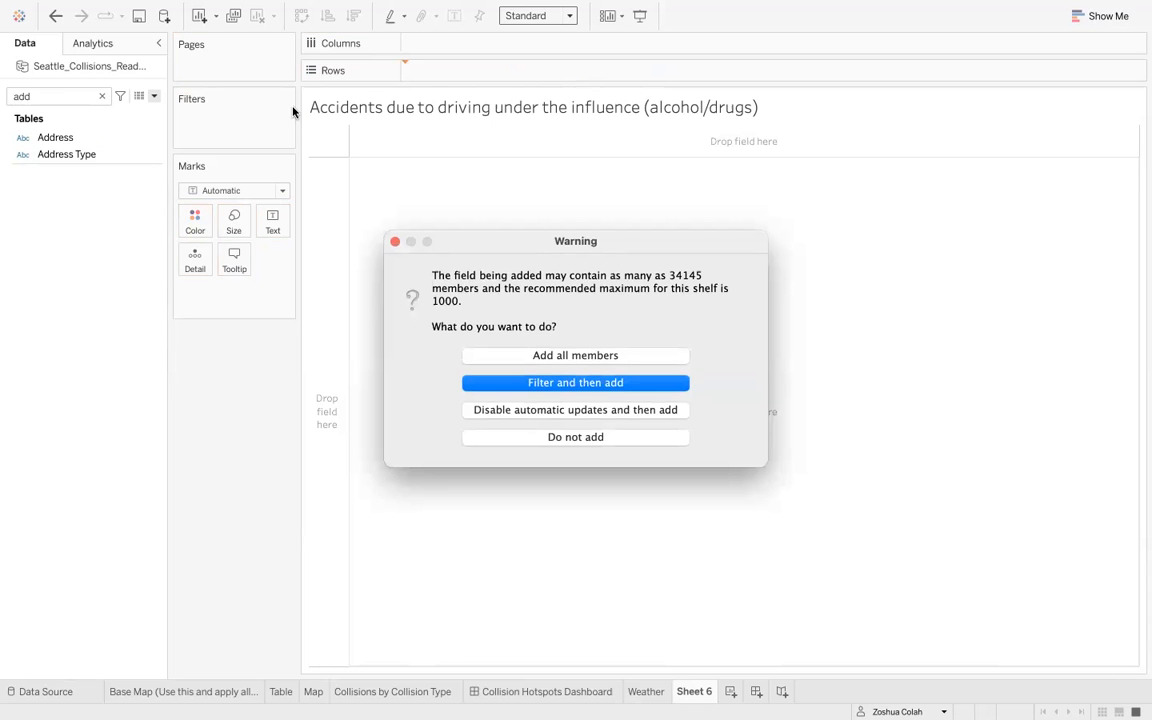
left_click(565, 357)
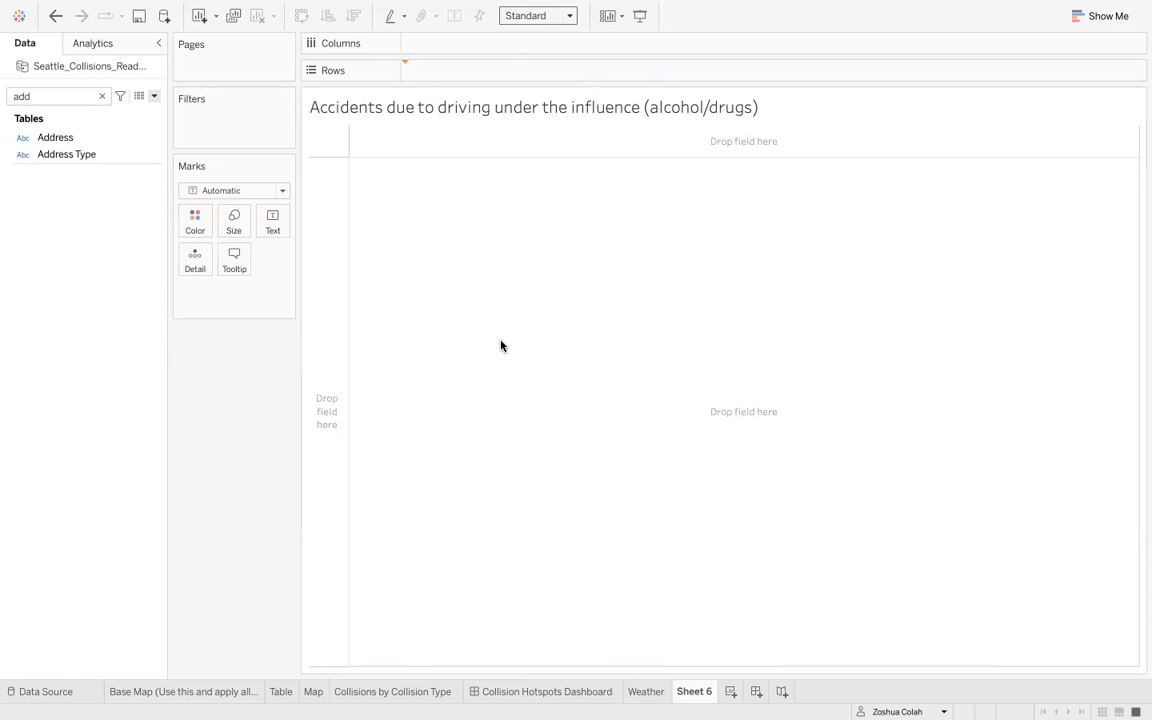
- Add the Is Under Influence field to Columns, then clear the whole sheet
left_click(101, 96)
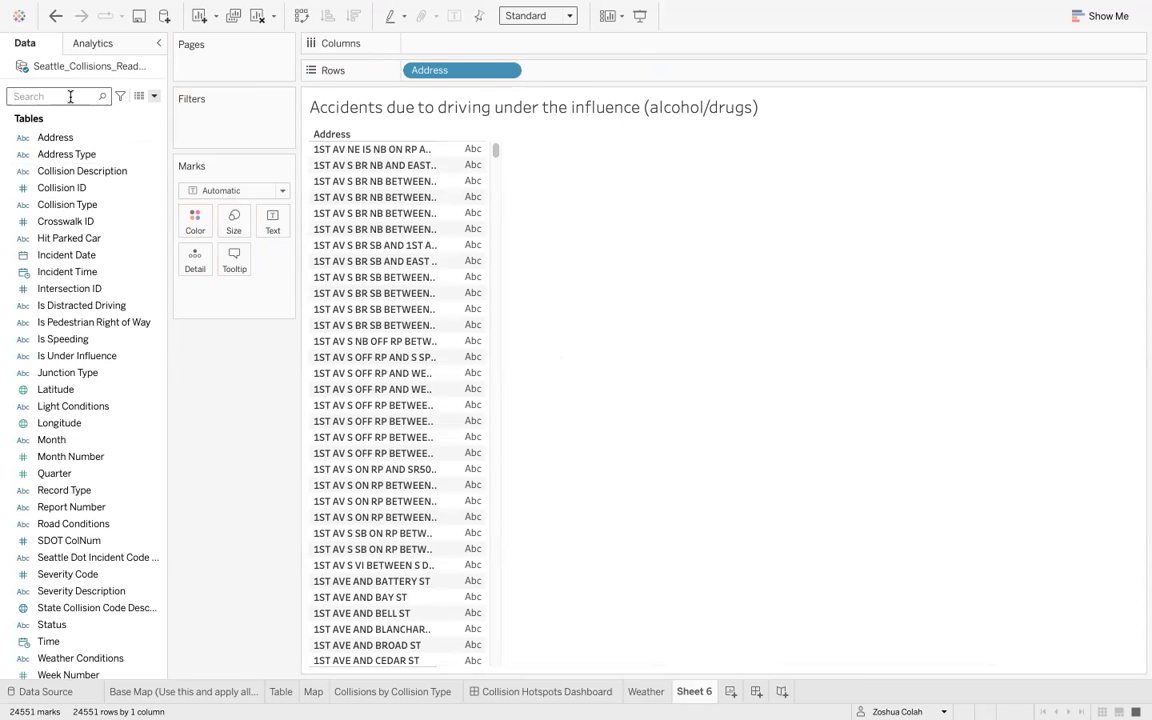
type("is d")
key("BackSpace")
key("BackSpace")
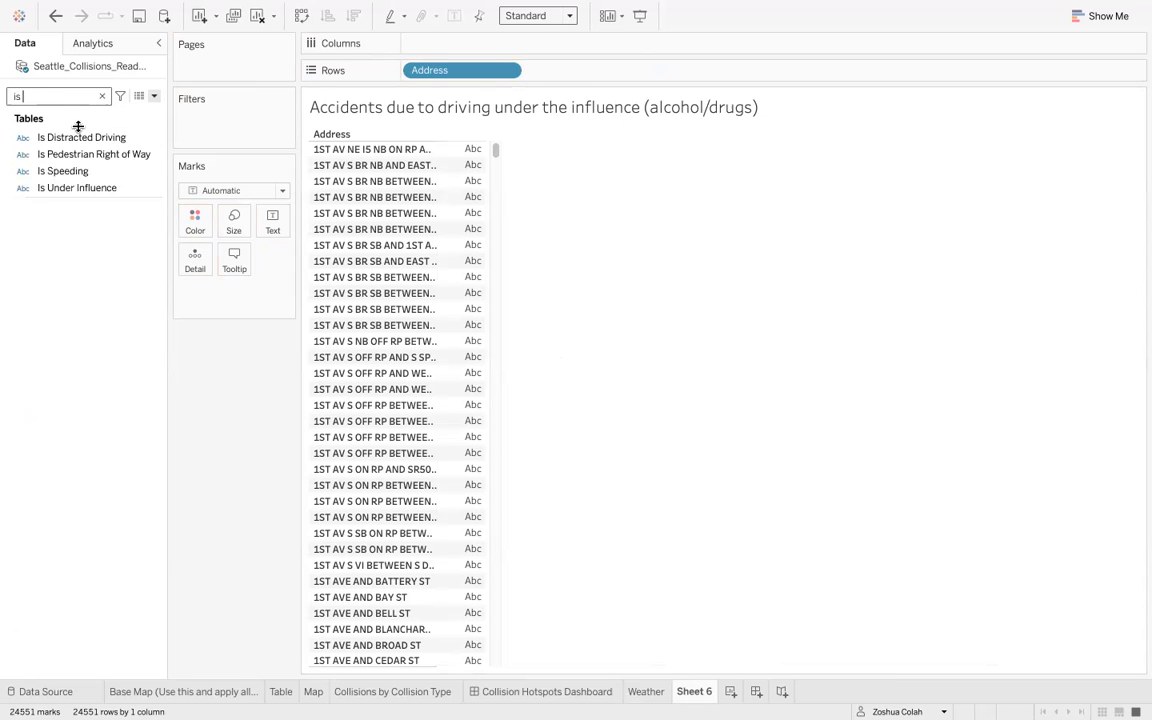
left_click_drag(88, 188, 462, 160)
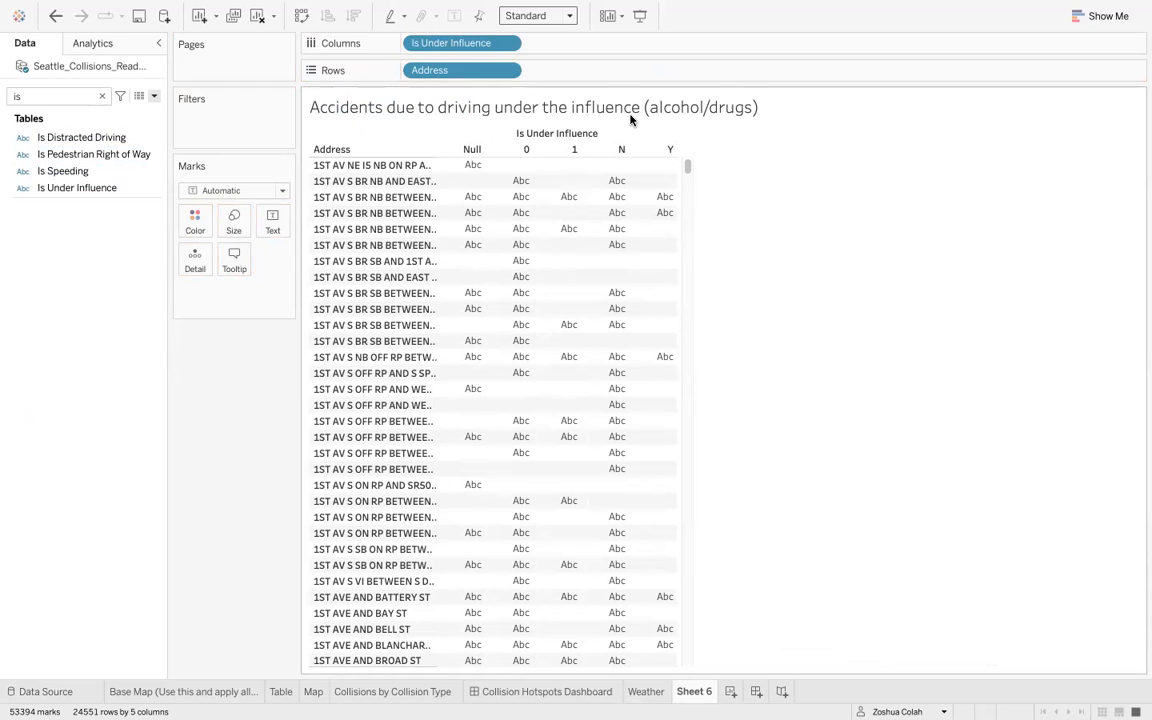
left_click(102, 96)
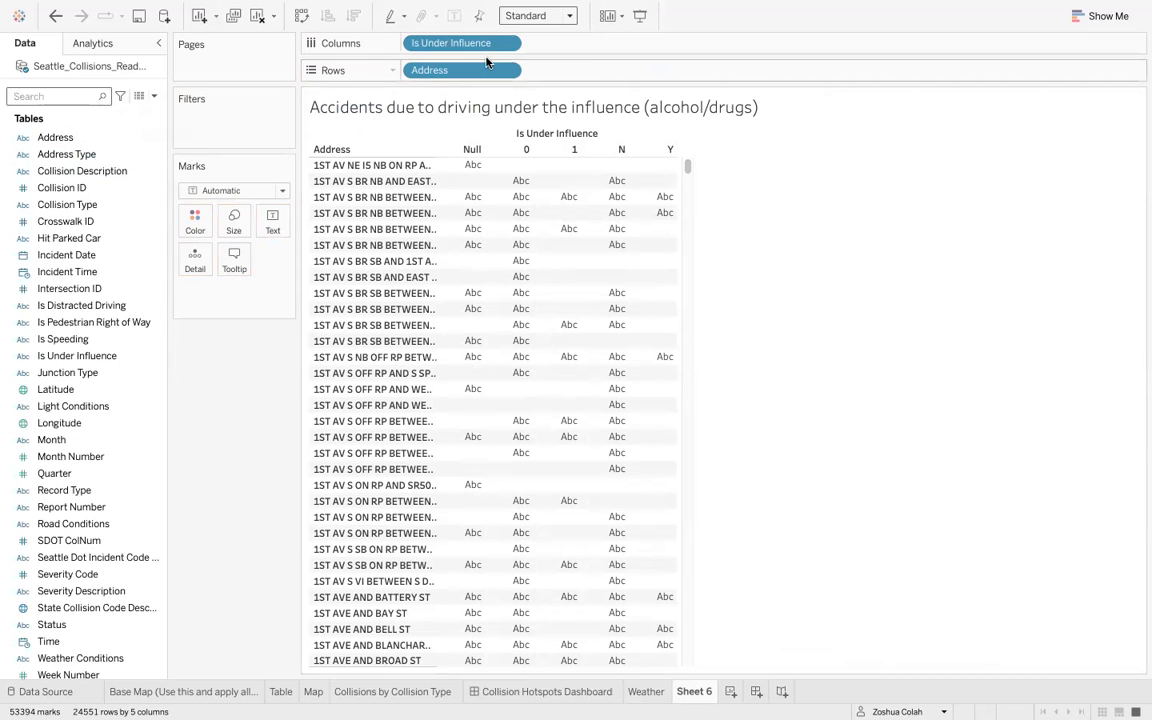
left_click(258, 17)
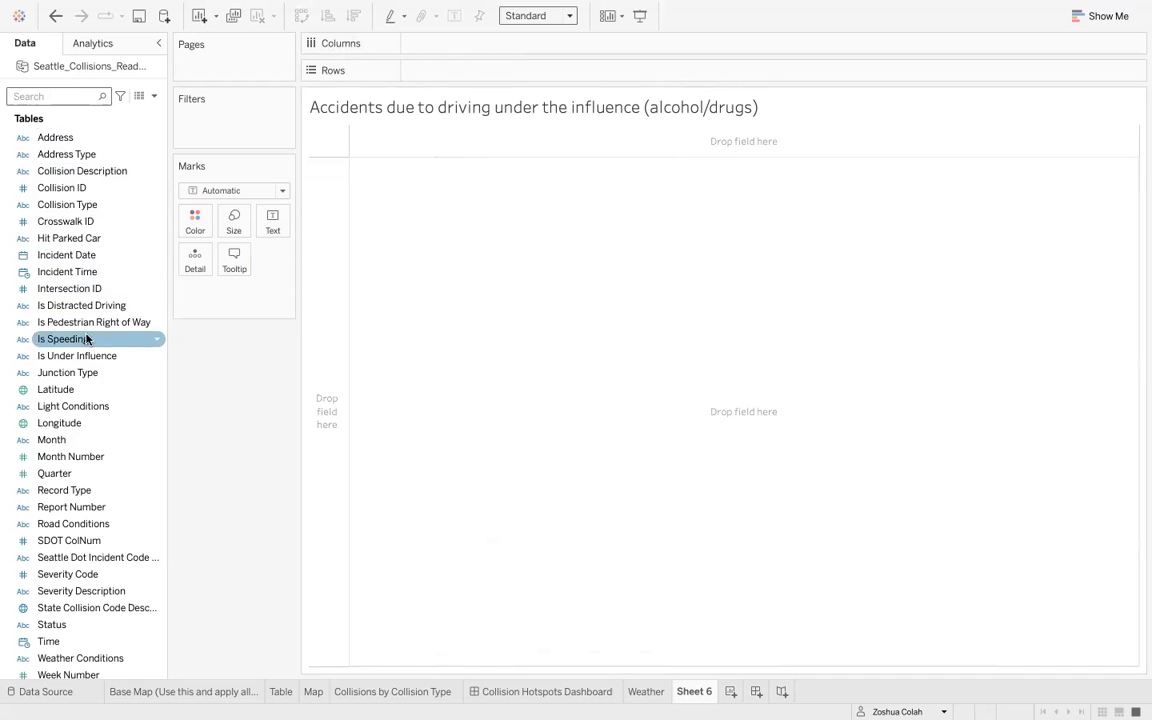
- Place Is Under Influence on Rows to inspect its distinct values, then remove it
left_click_drag(87, 355, 503, 330)
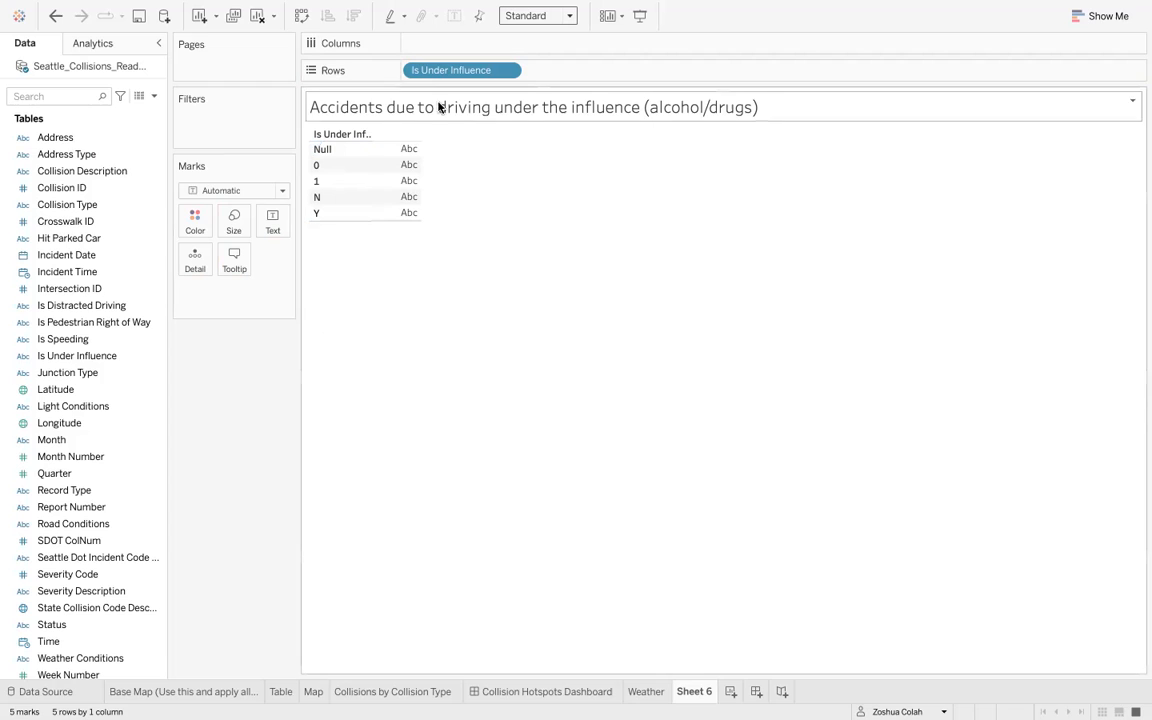
left_click_drag(458, 78, 270, 390)
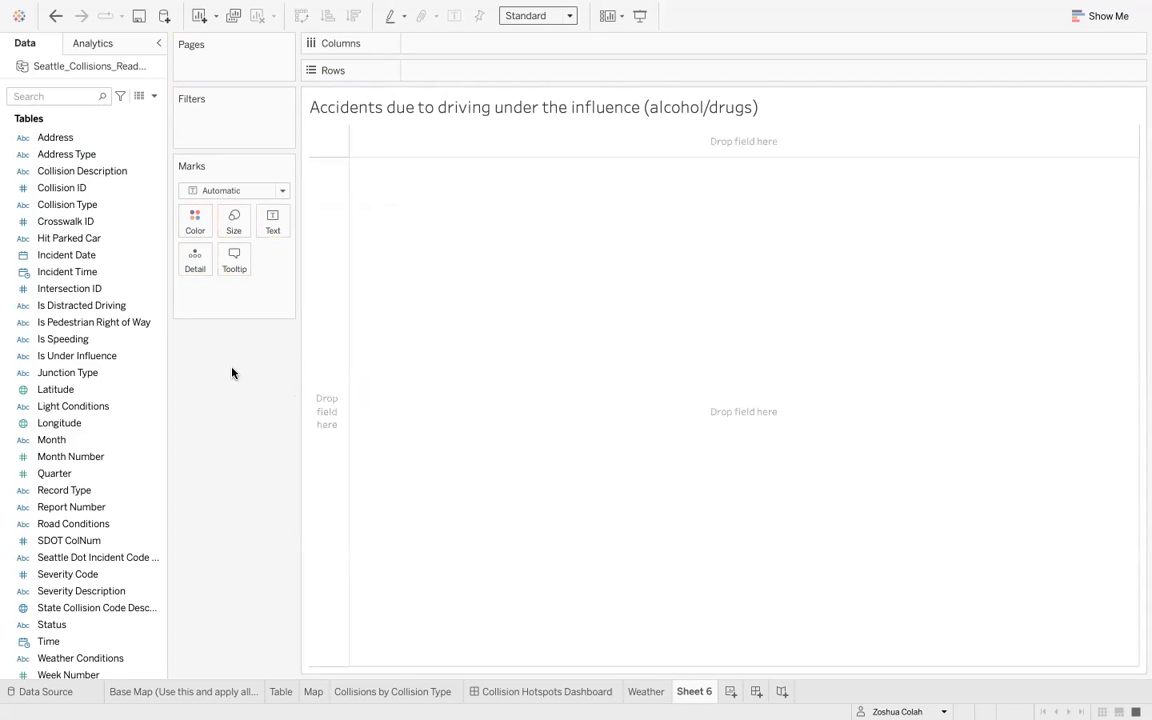
- Create a new calculated field named 'New Is Under Influence'
left_click(155, 97)
left_click(155, 112)
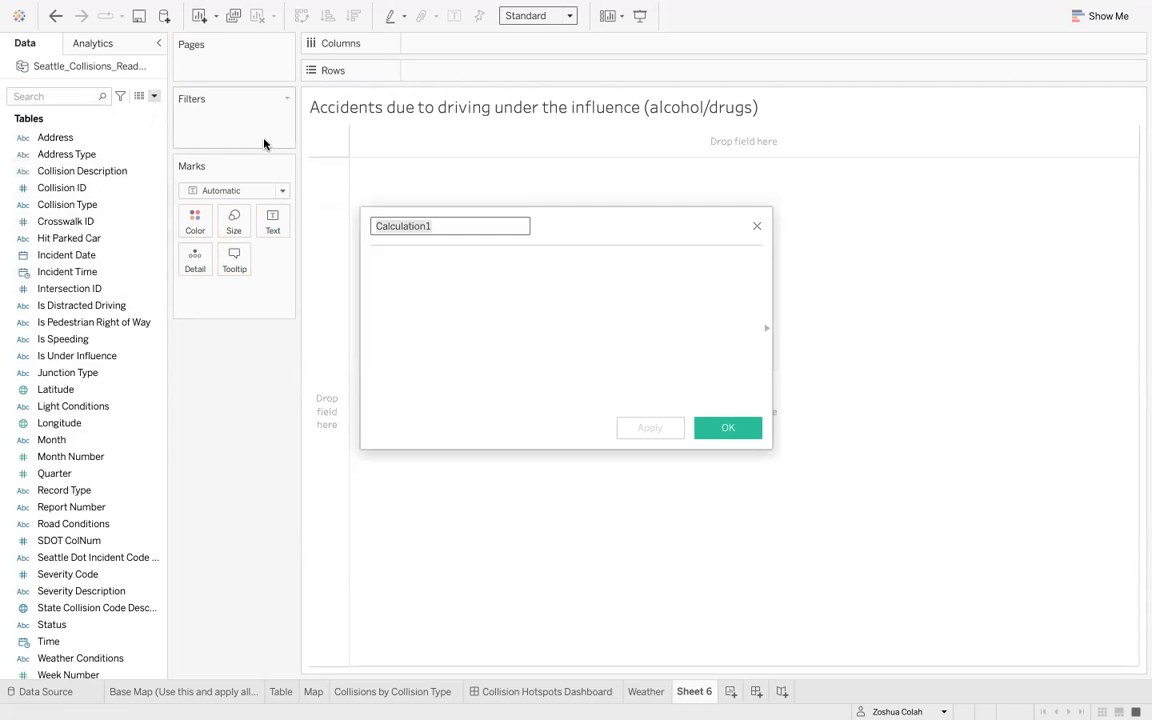
type("New ")
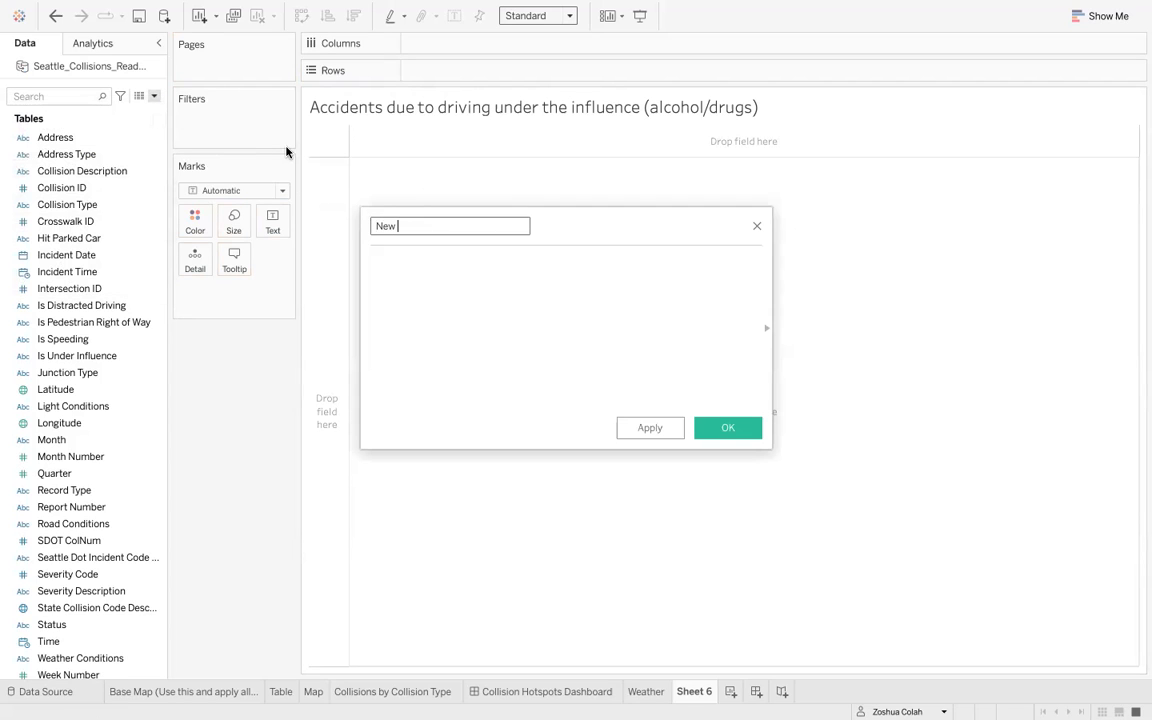
type("Is Under Influence")
left_click(448, 284)
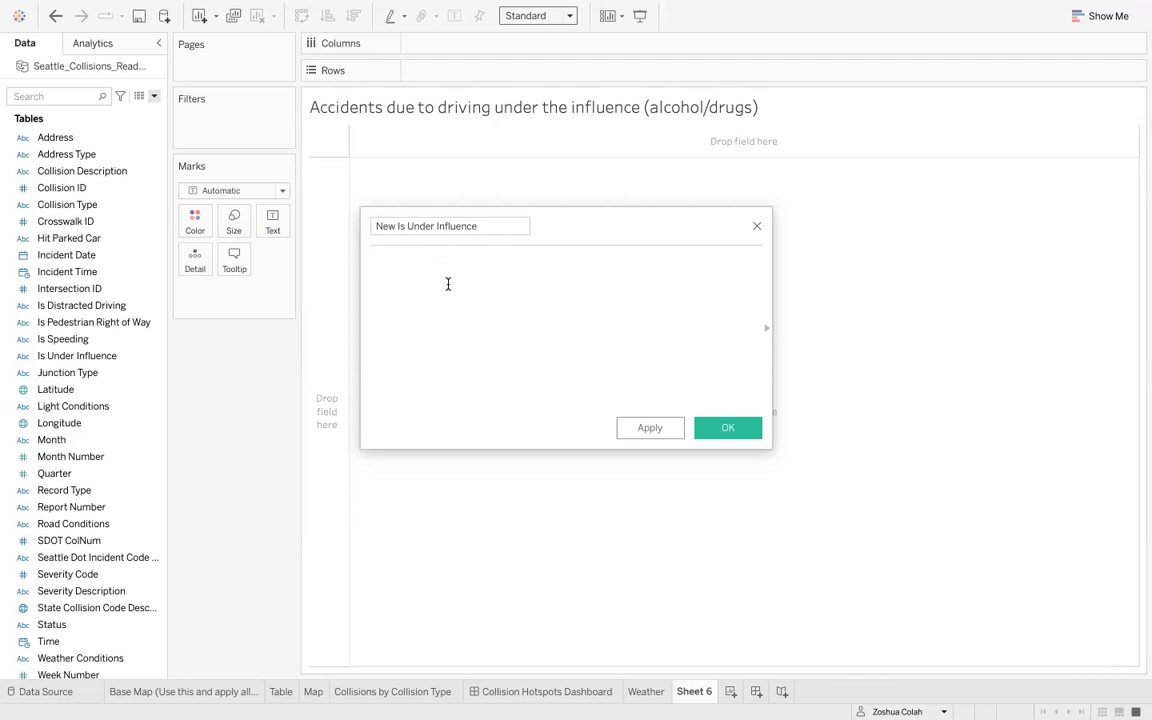
- Write the formula's conditions: IF [Is Under Influence] == "Y" then 1, ELSEIF [Is Under Influence] == "1" then 1
type("IF is")
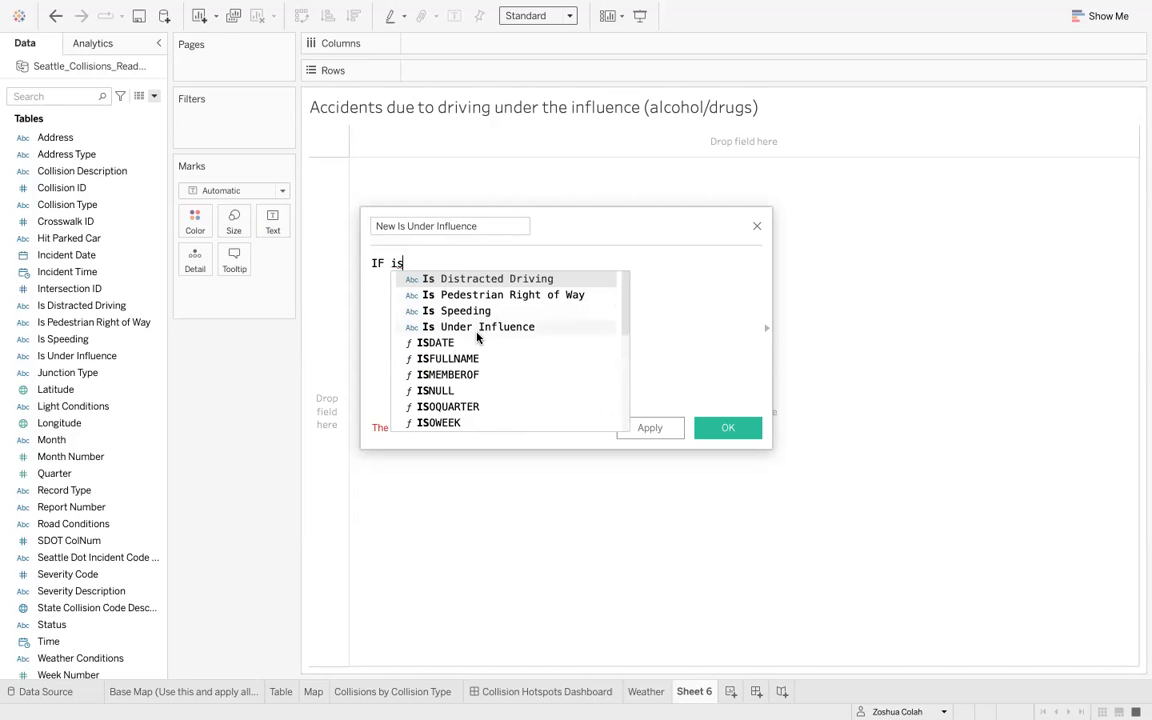
left_click(467, 328)
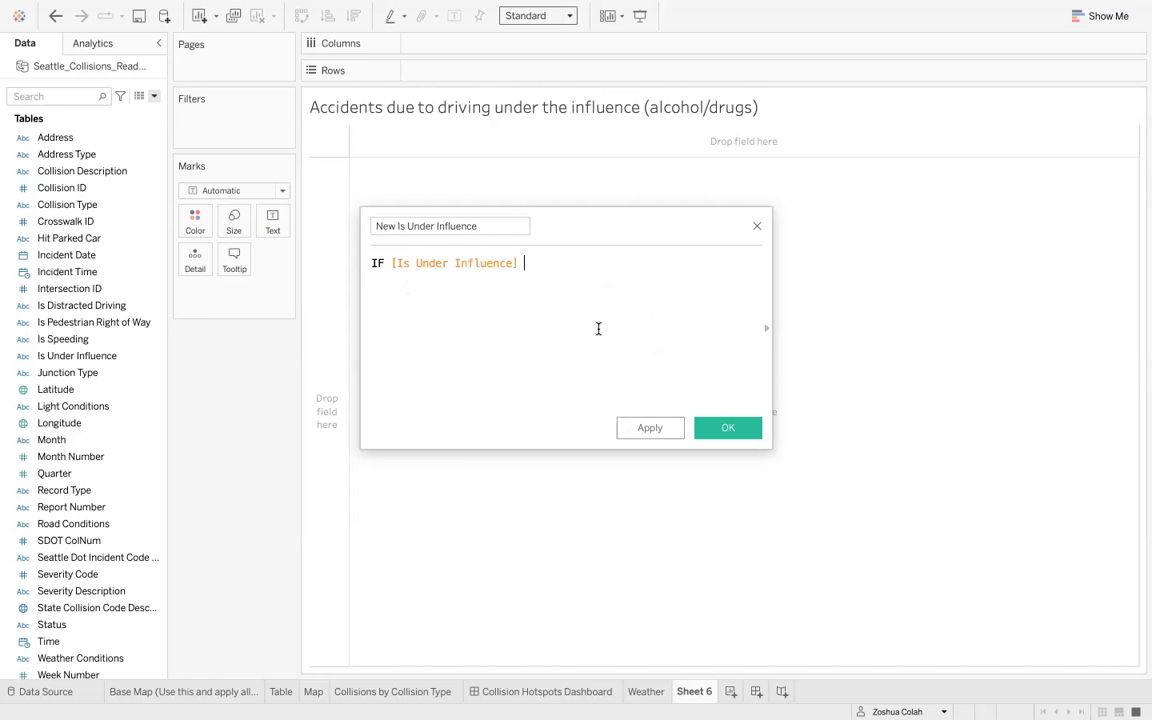
type("== \"Y\" t")
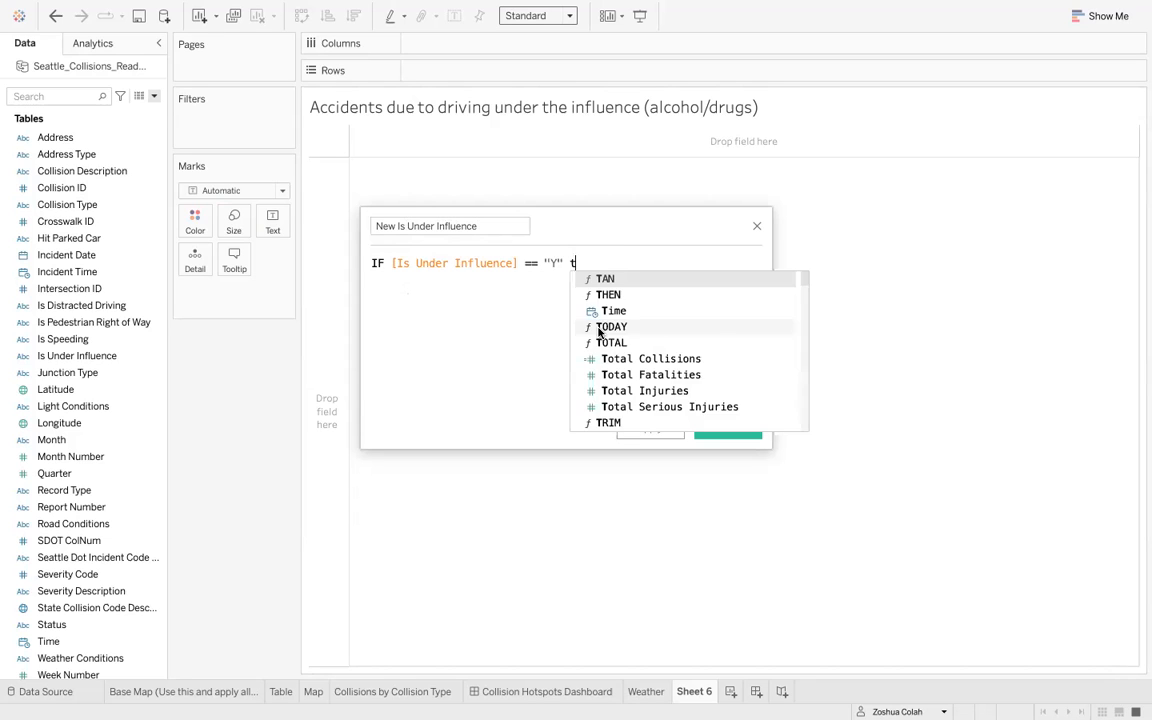
type("hen 1")
key("Return")
type("elsei")
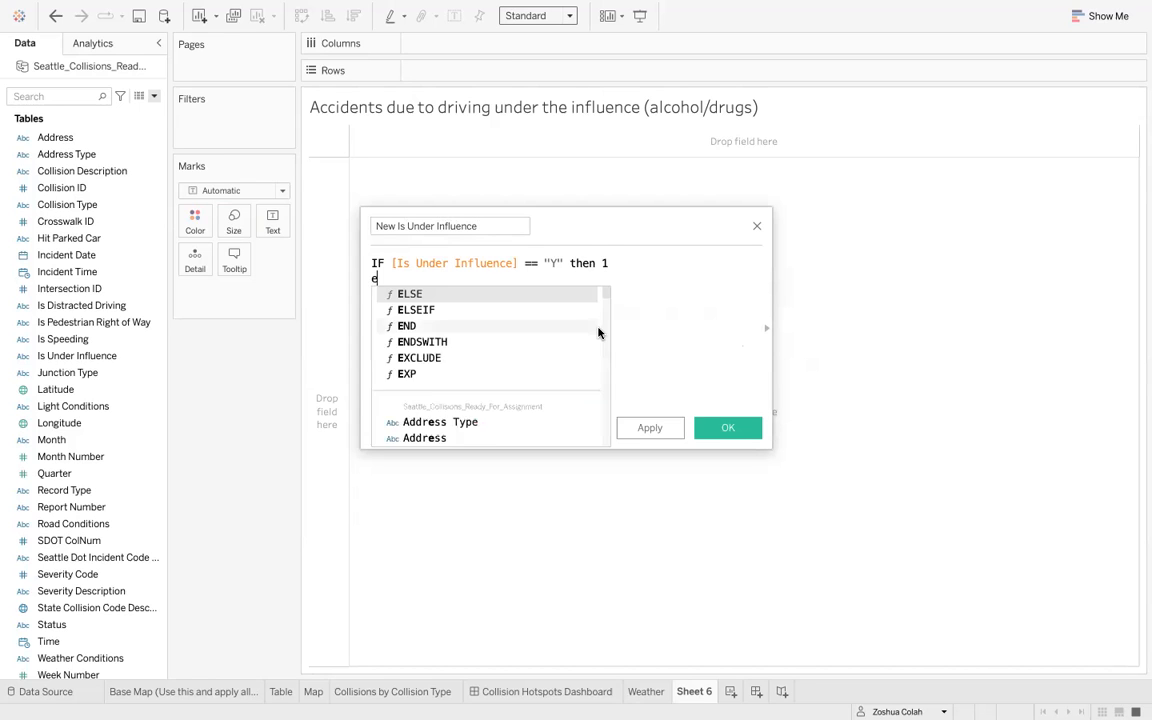
key("Return")
type("is")
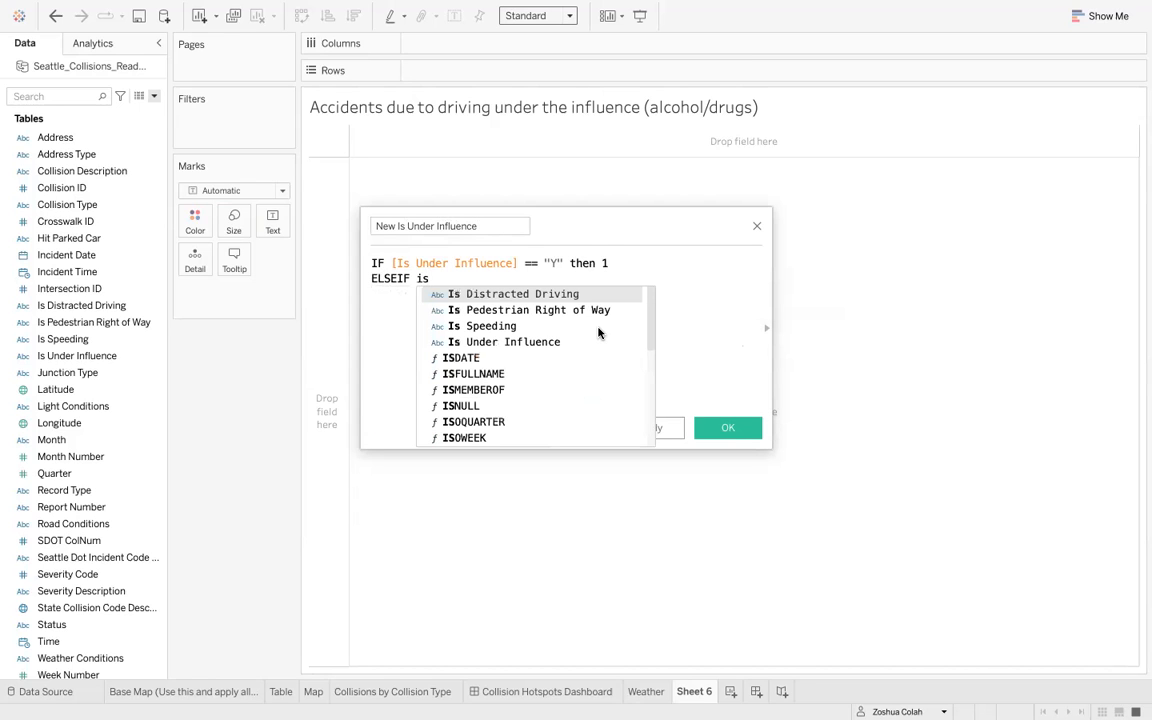
key("Down")
key("Down")
key("Down")
key("Return")
type("==")
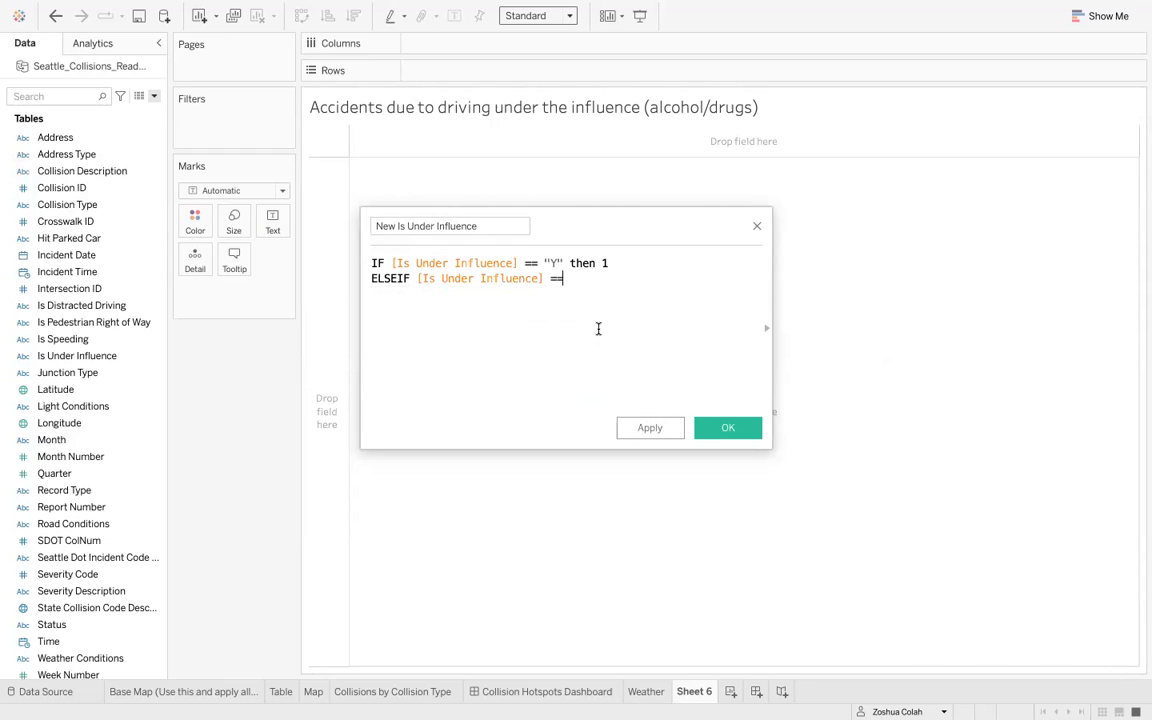
type(" \"1\" then 1")
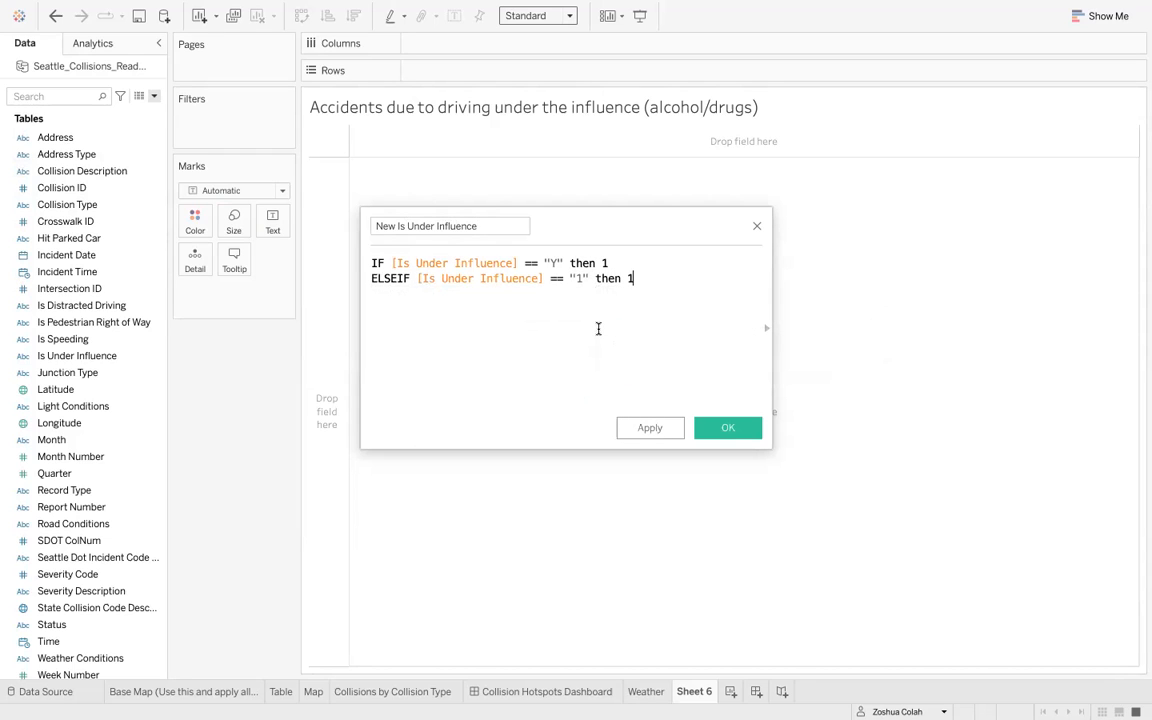
key("Return")
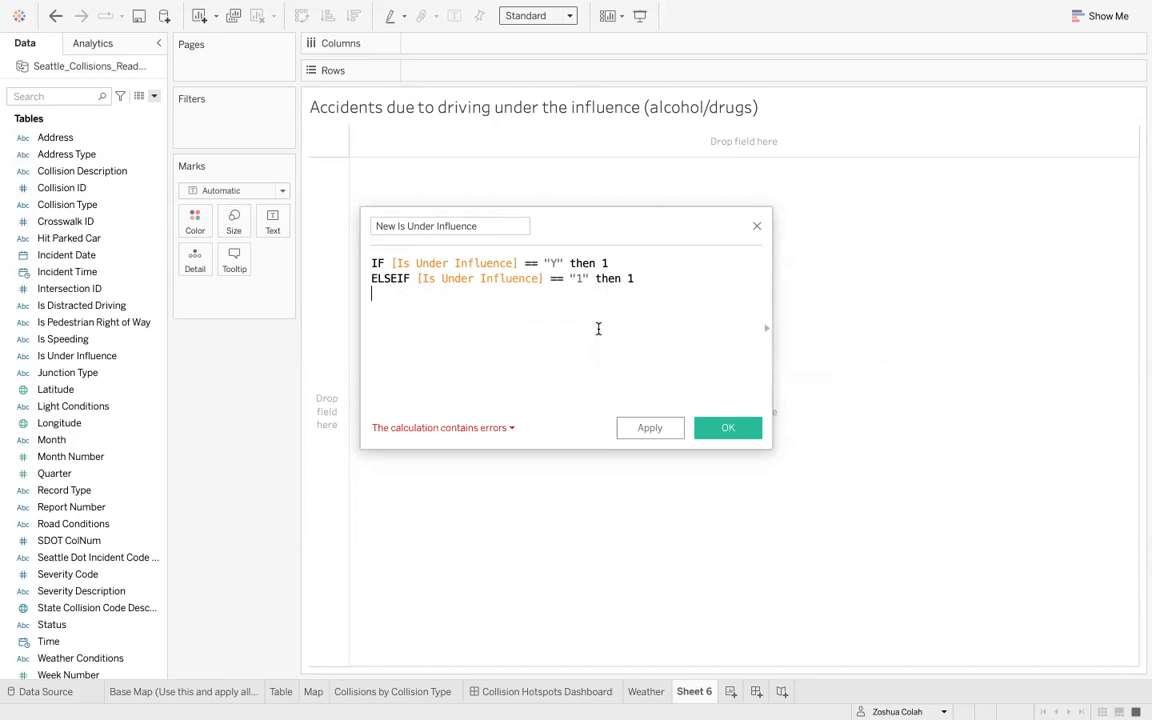
- Finish the calculation with ELSE 0 and END, and save the calculated field
type("ELSE -")
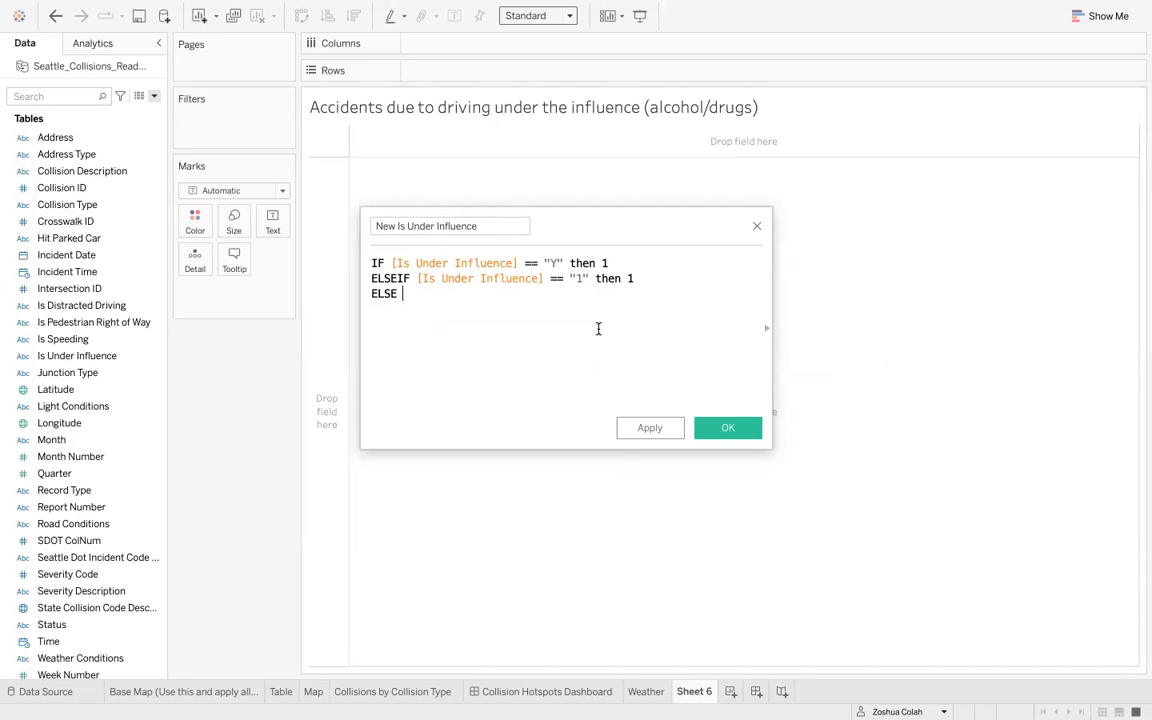
key("BackSpace")
key("BackSpace")
type("0")
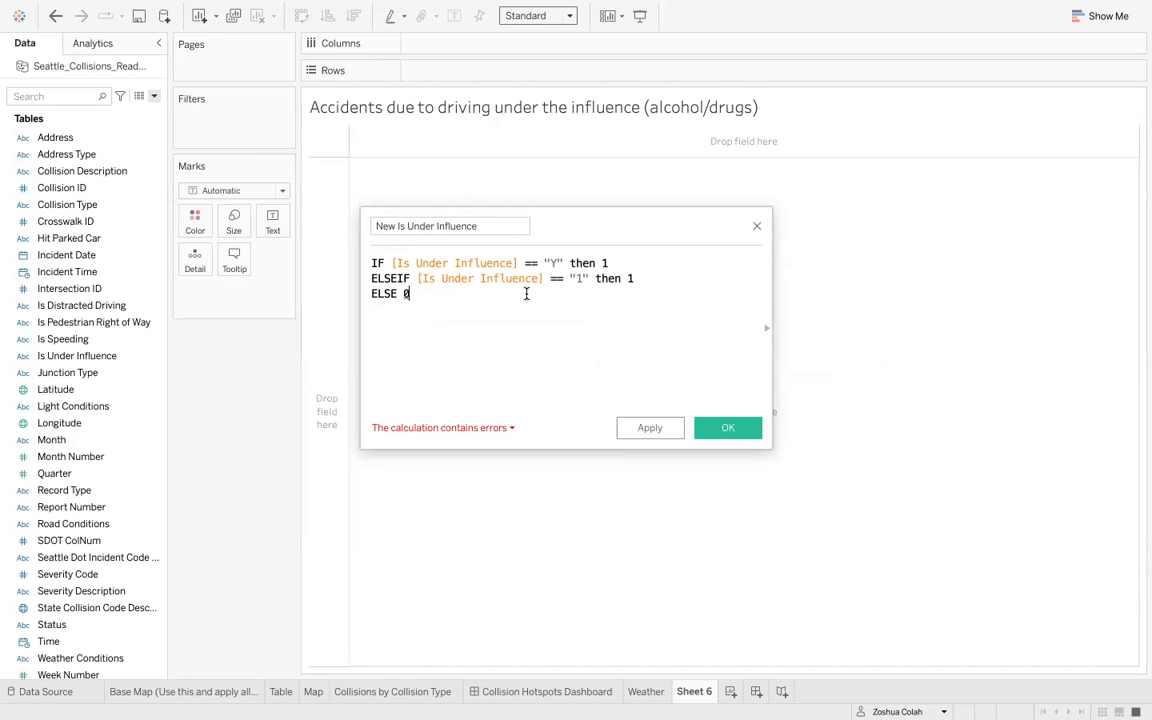
key("Return")
type("END")
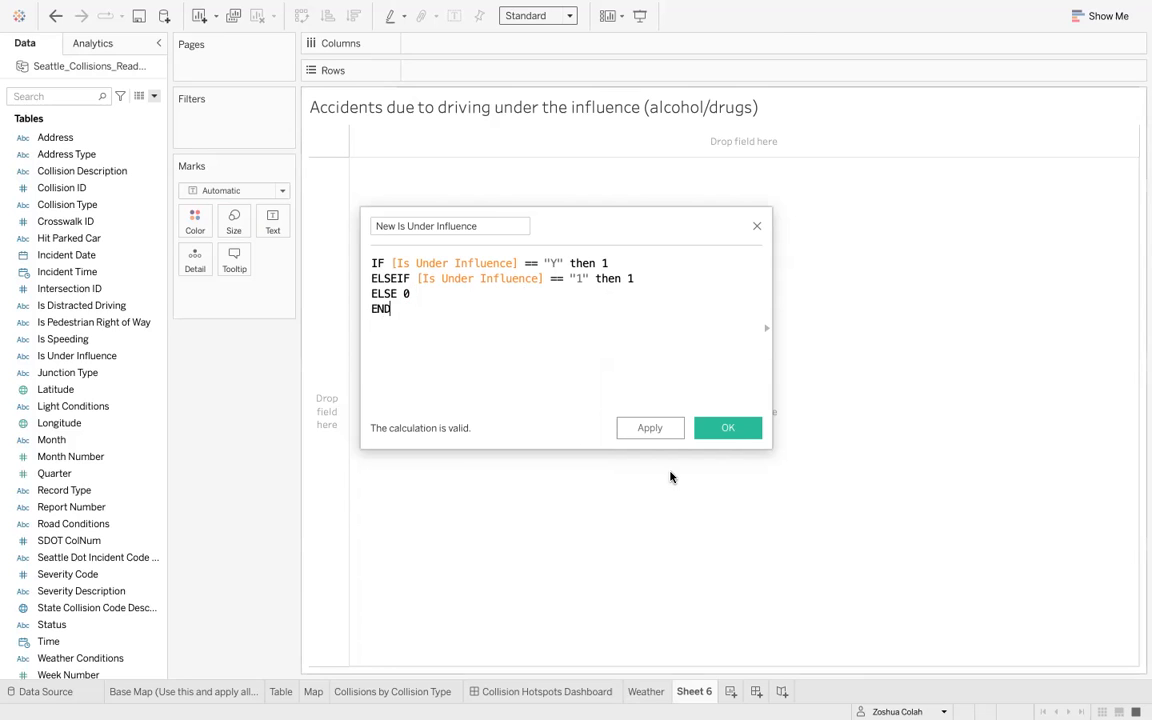
left_click(722, 427)
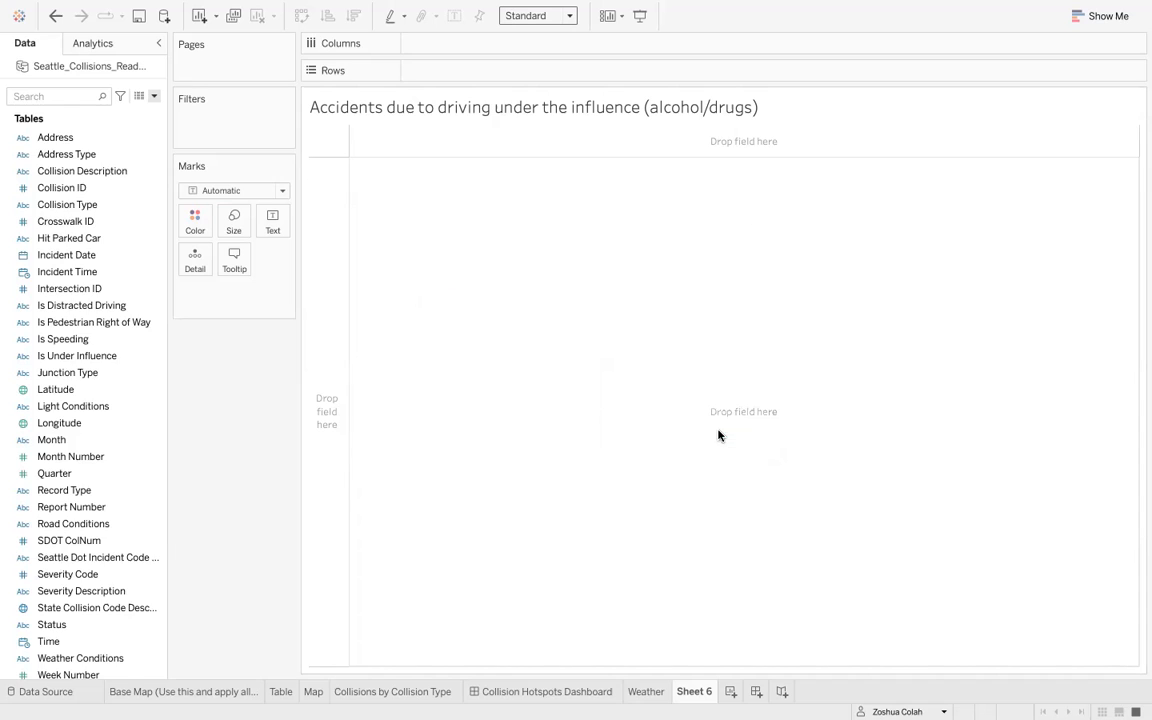
- Place the Address field on Rows, adding all of its members
left_click(51, 95)
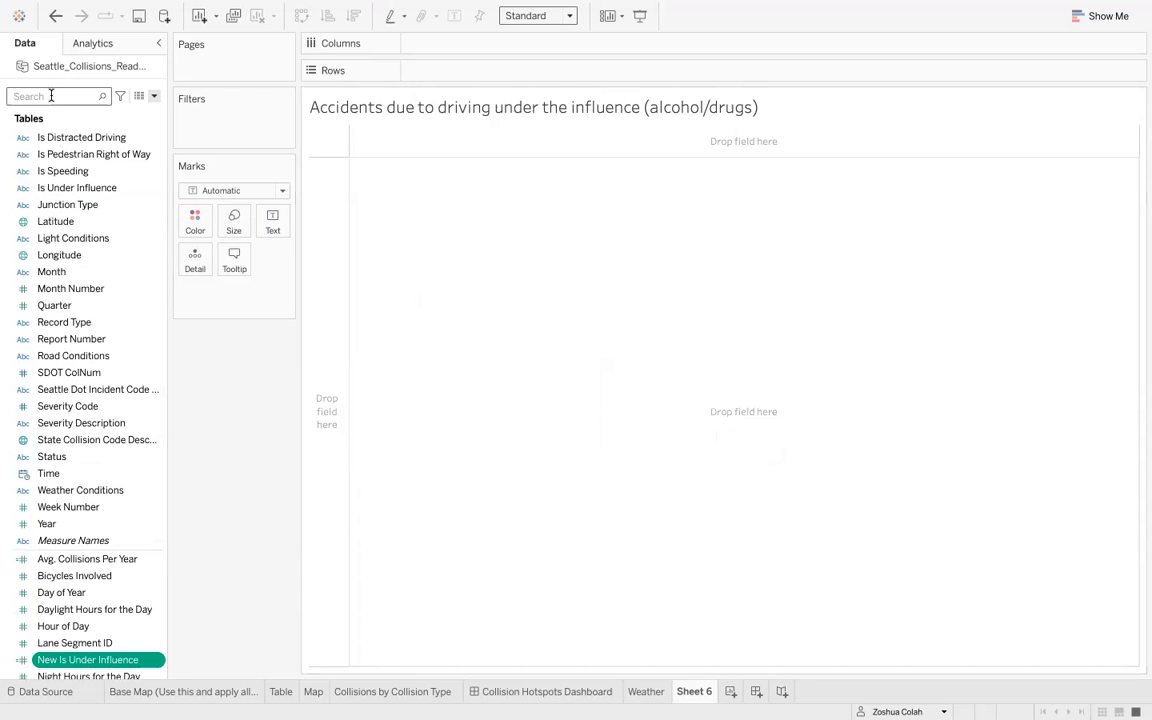
type("addres")
left_click_drag(69, 139, 455, 71)
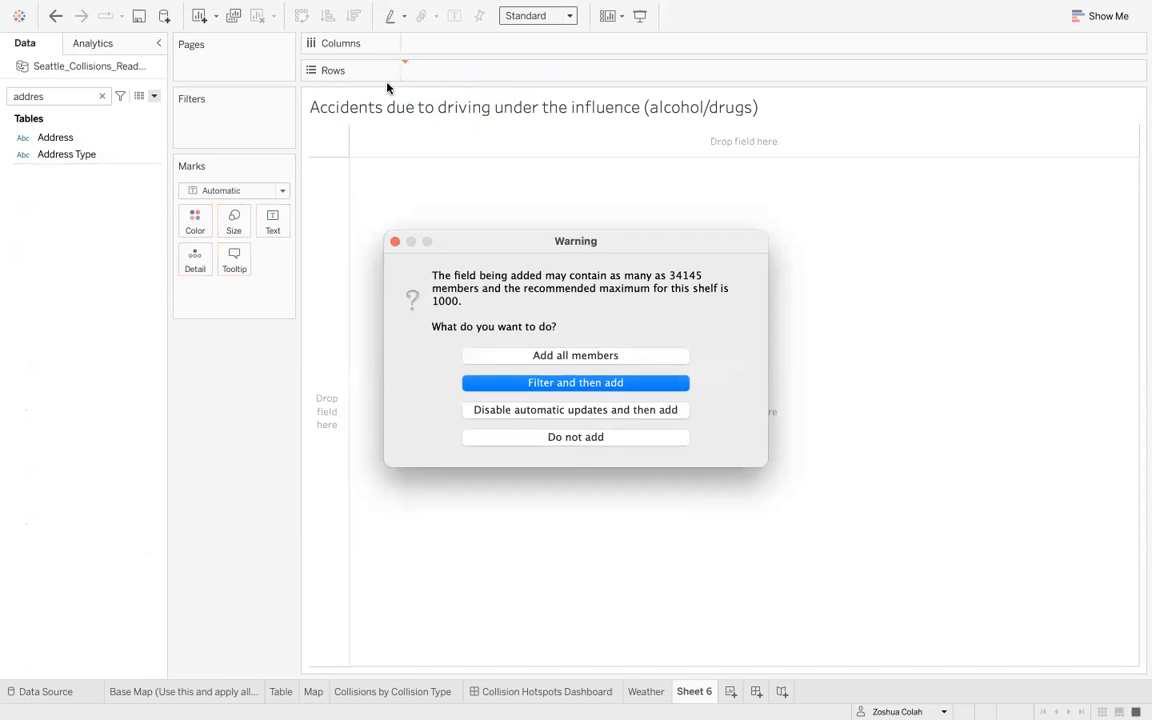
left_click(535, 355)
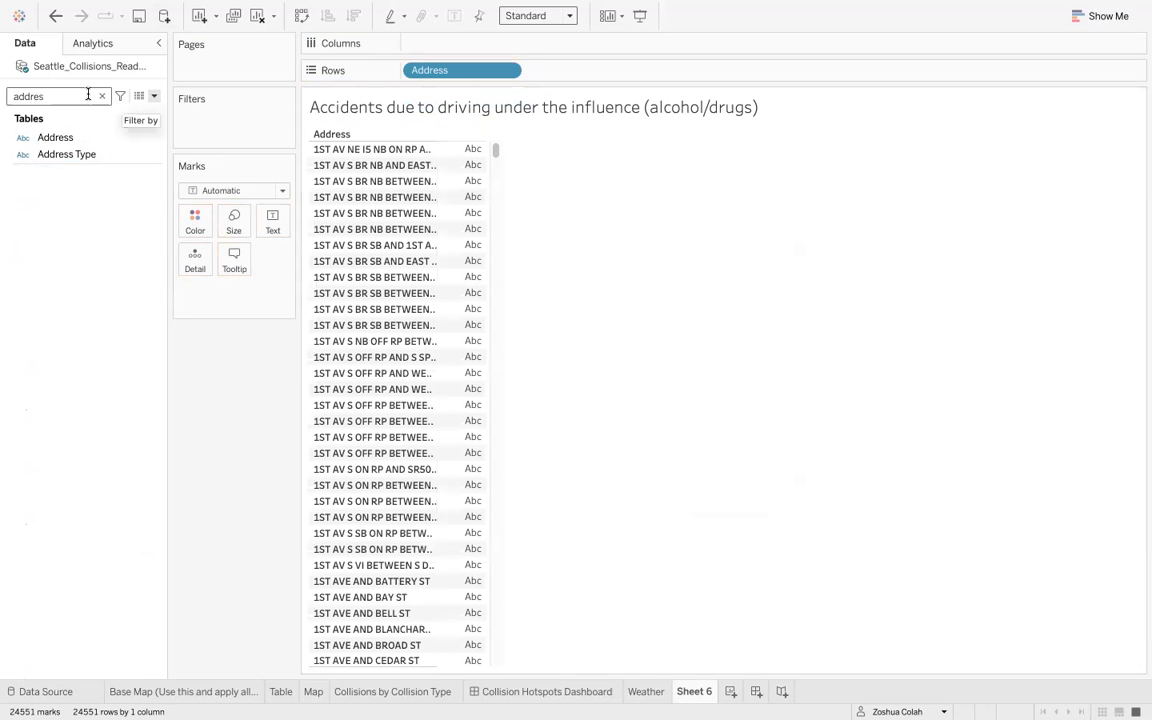
- Add the New Is Under Influence field to Columns as a sum, creating a bar chart by address
left_click(102, 97)
type("os")
key("BackSpace")
key("BackSpace")
type("is")
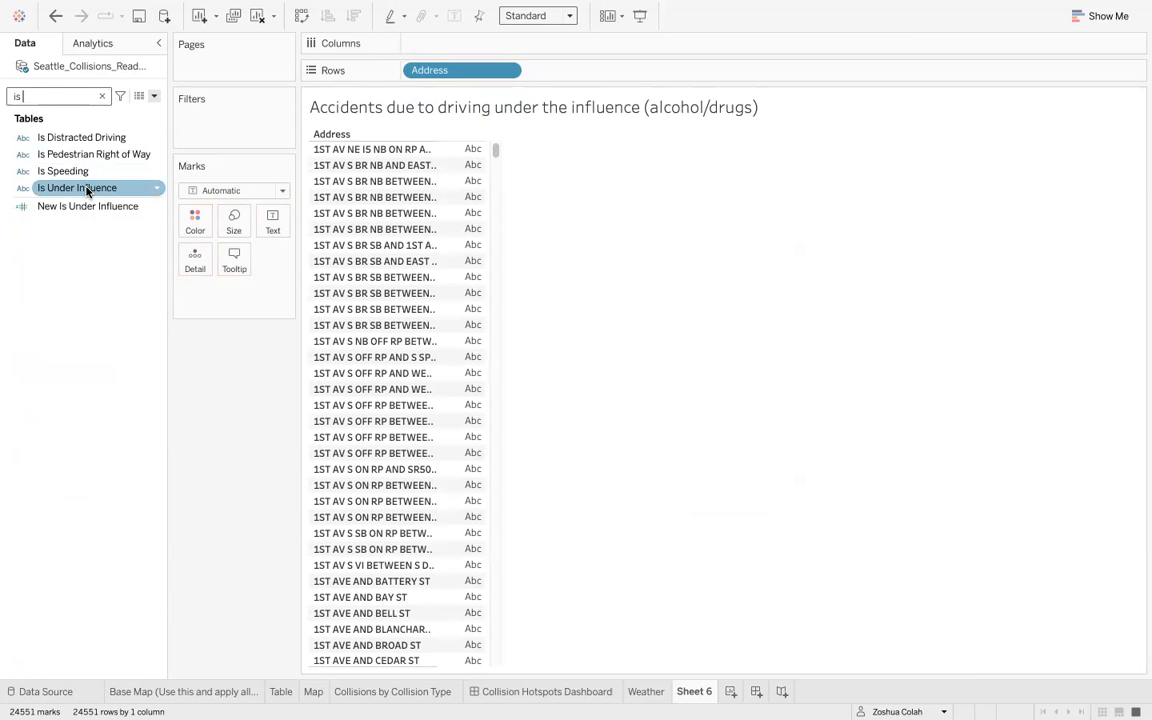
left_click_drag(72, 208, 470, 45)
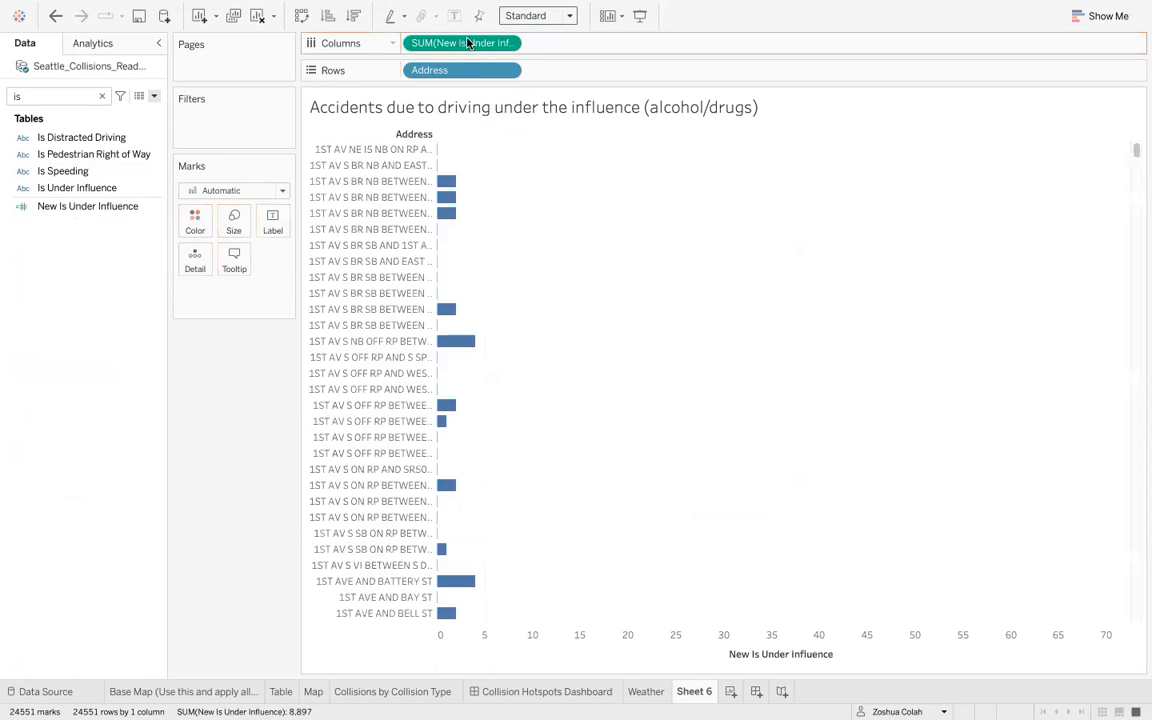
- Sort the addresses in descending order of the sum and show mark labels on the bars
left_click(355, 15)
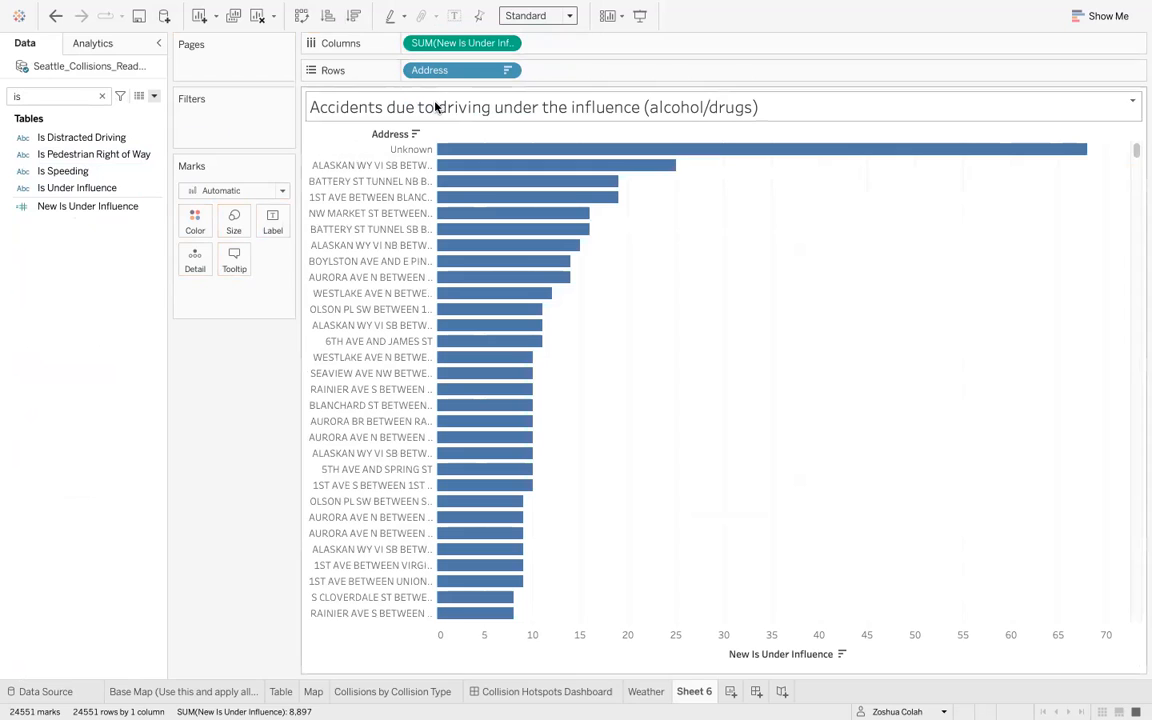
mouse_move(484, 188)
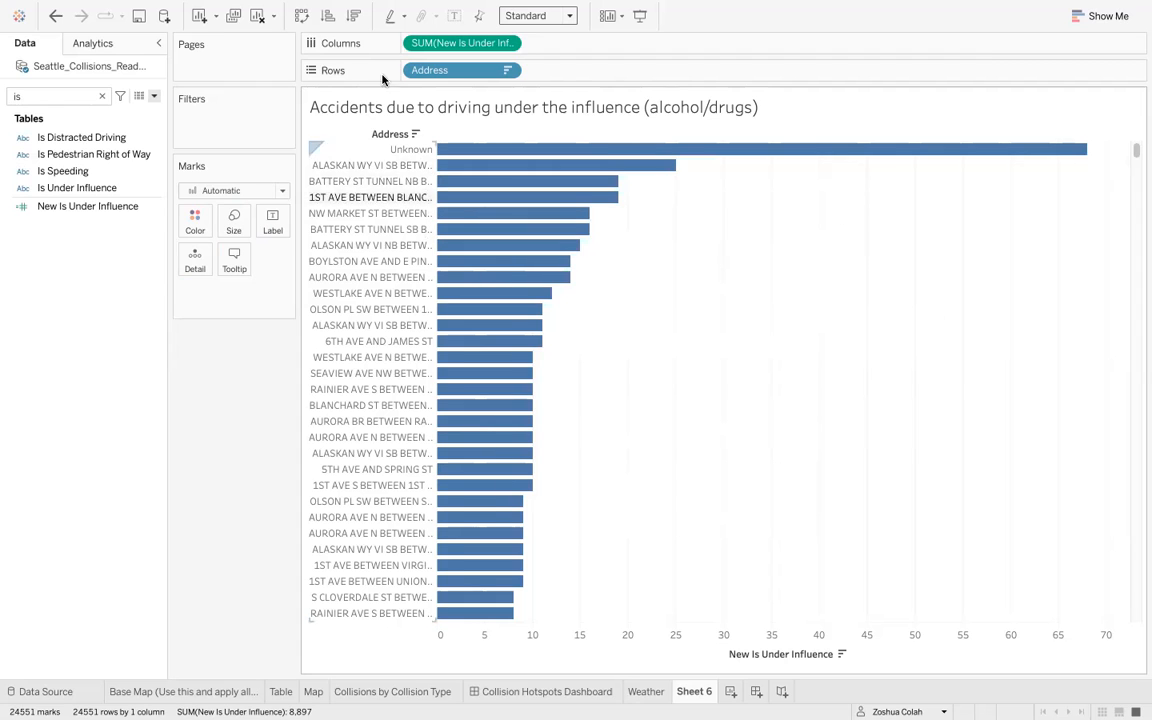
left_click(455, 17)
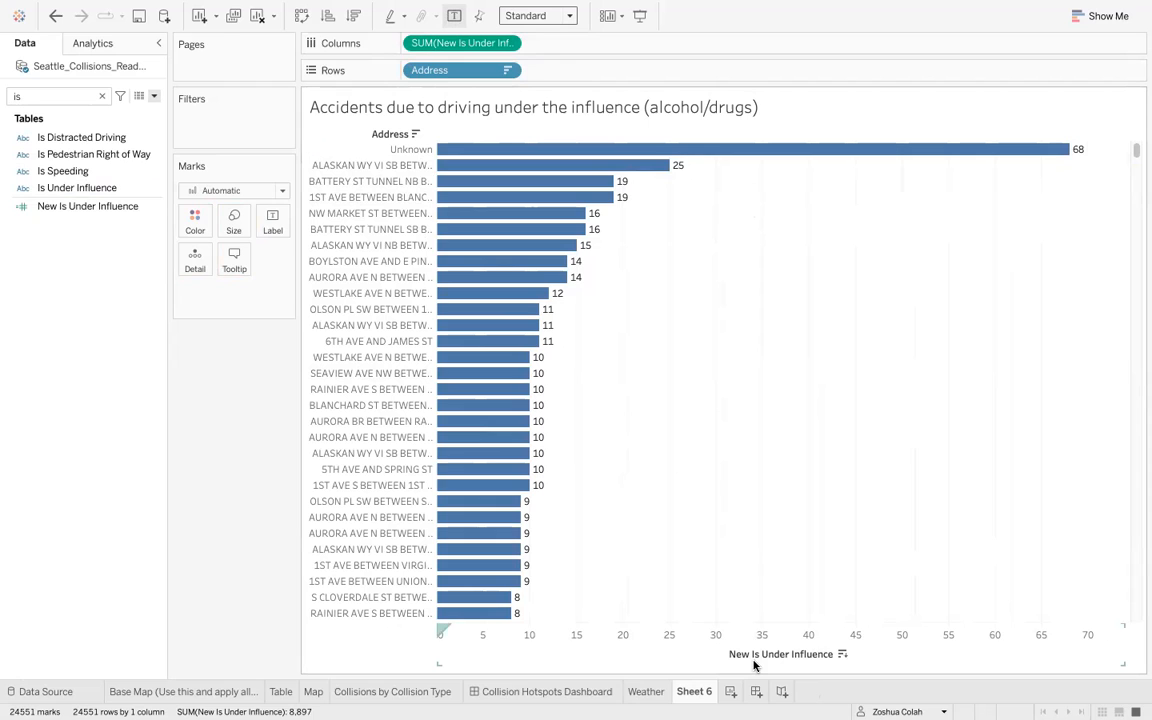
- Rename the New Is Under Influence calculated field to 'Collisions due to influence'
left_click(158, 209)
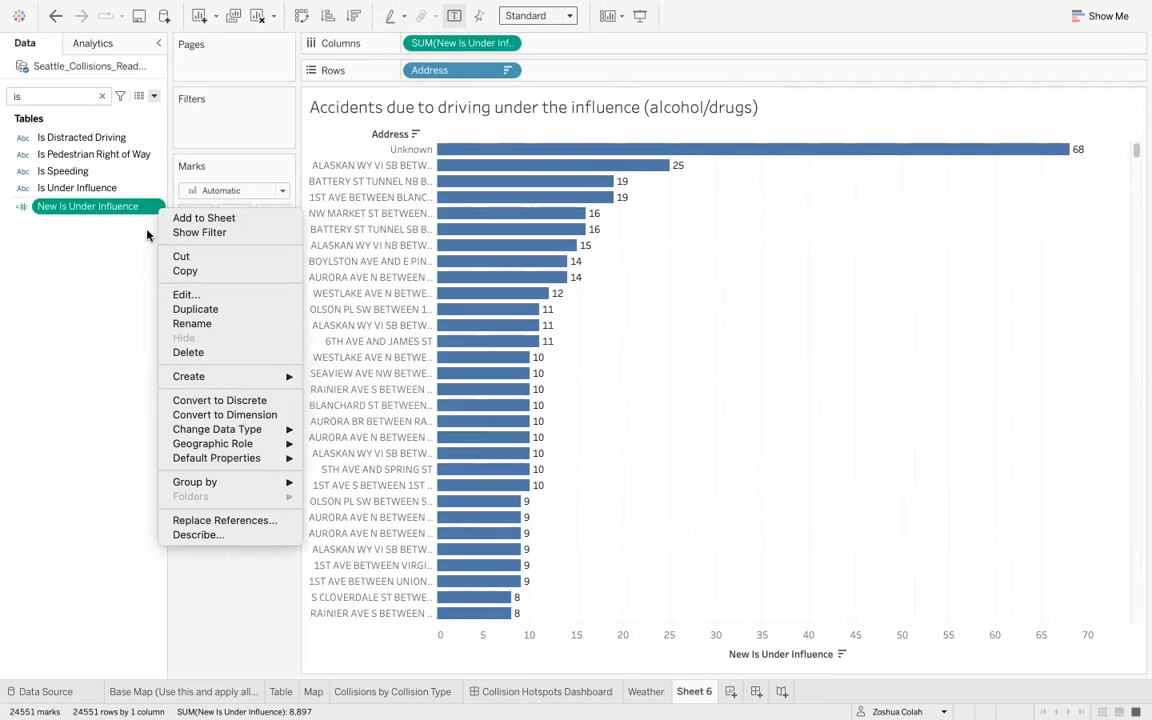
left_click(190, 296)
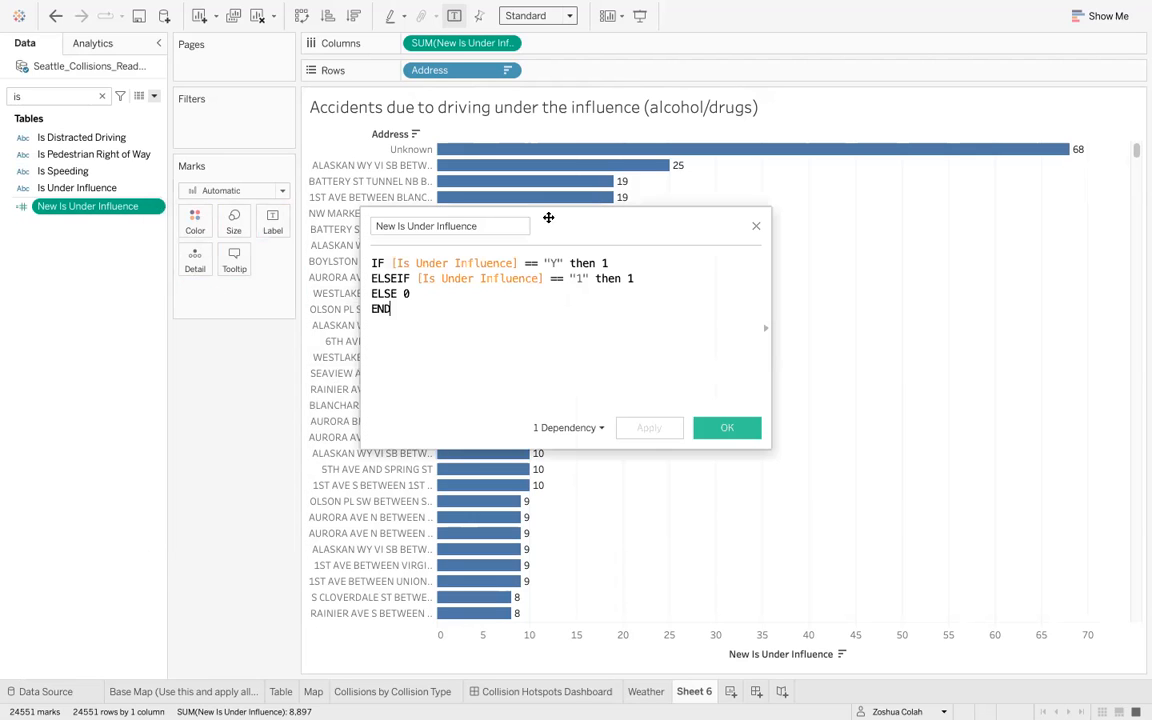
triple_click(480, 222)
type("Due to")
key("BackSpace")
key("BackSpace")
key("BackSpace")
key("BackSpace")
key("BackSpace")
key("BackSpace")
key("BackSpace")
type("Colli")
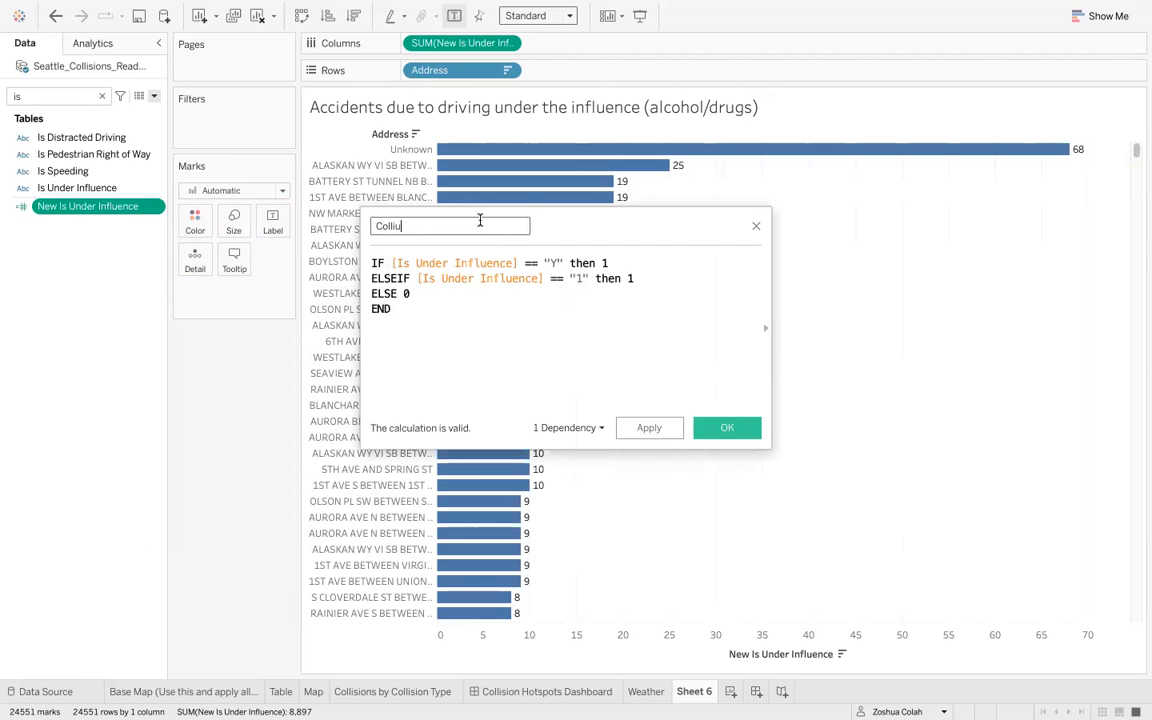
type("sions due to influence")
left_click(718, 436)
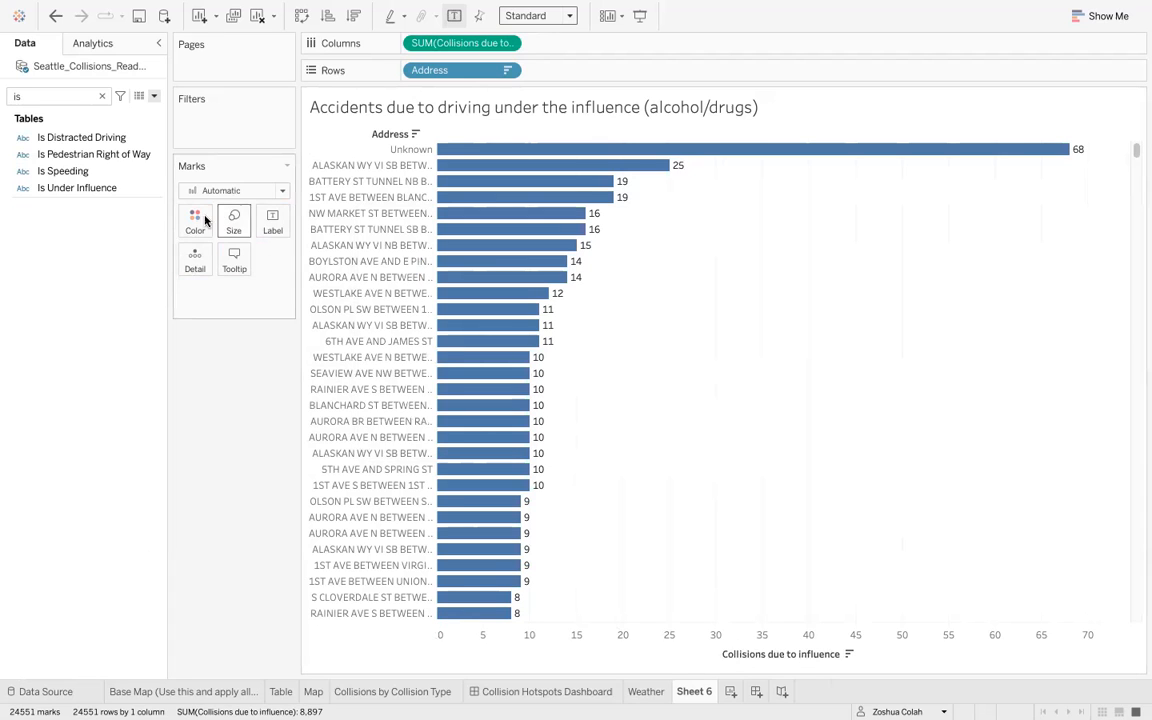
- Rename the calculated field to 'Collisions due to driving under the influence of alcohol or drugs'
left_click(46, 99)
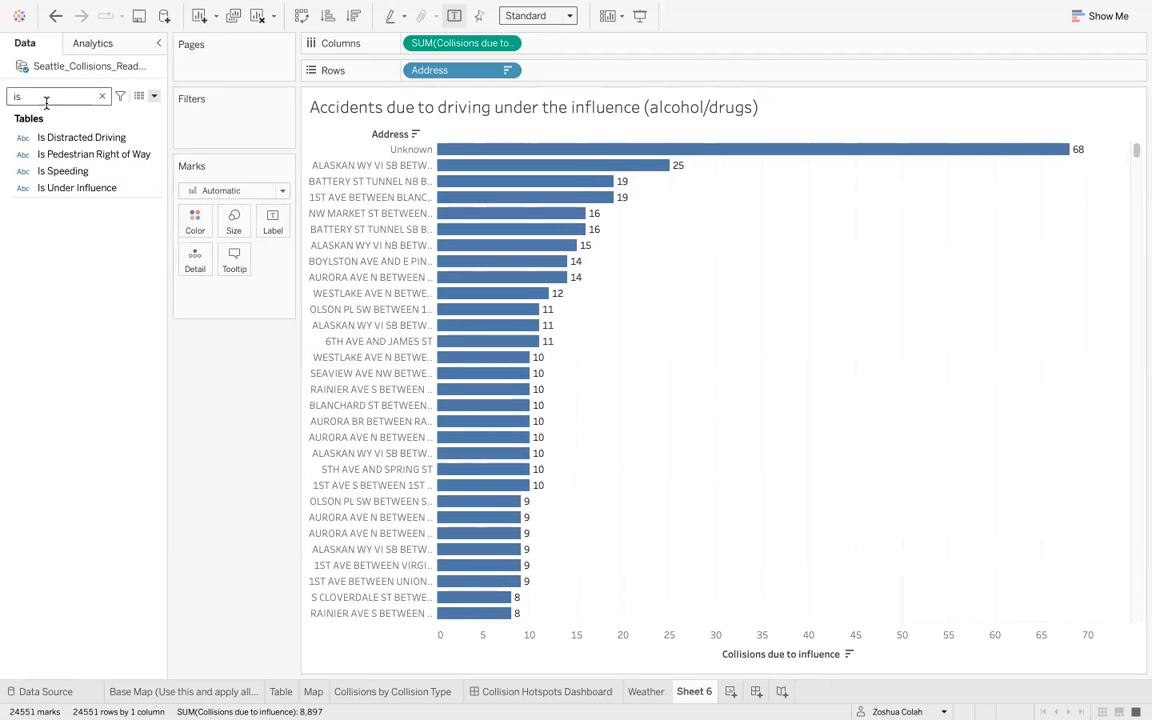
key("BackSpace")
key("BackSpace")
type("coll")
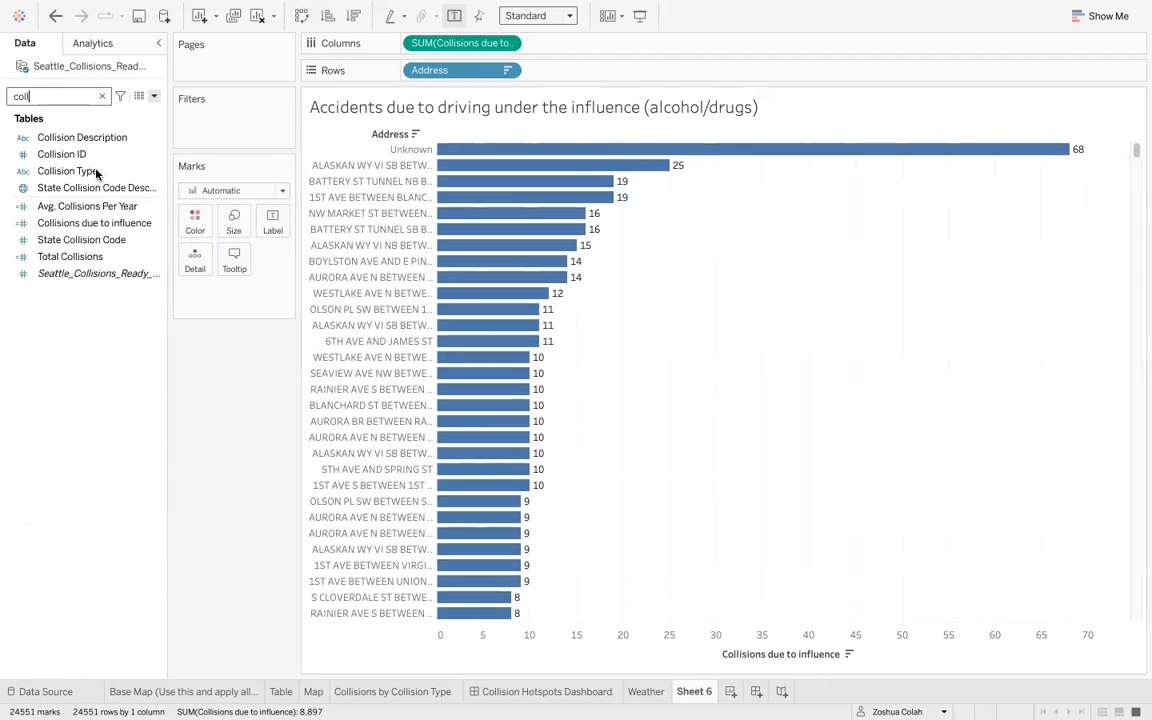
right_click(144, 230)
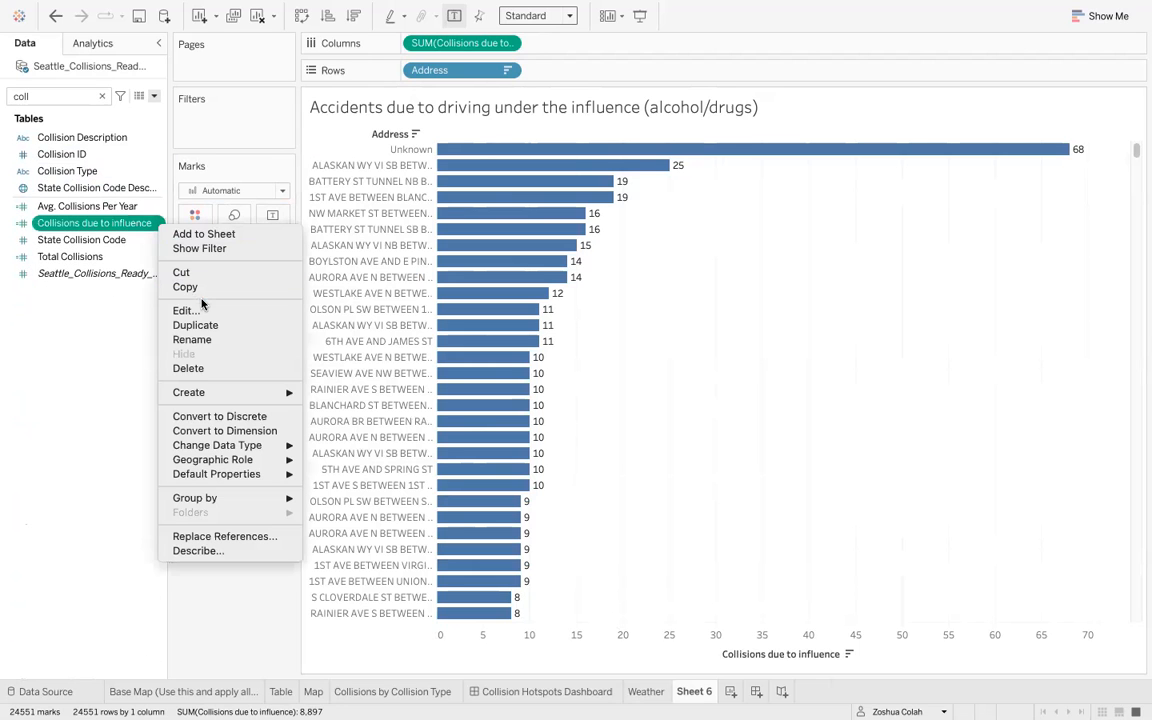
left_click(268, 308)
left_click(452, 226)
type("driving under the")
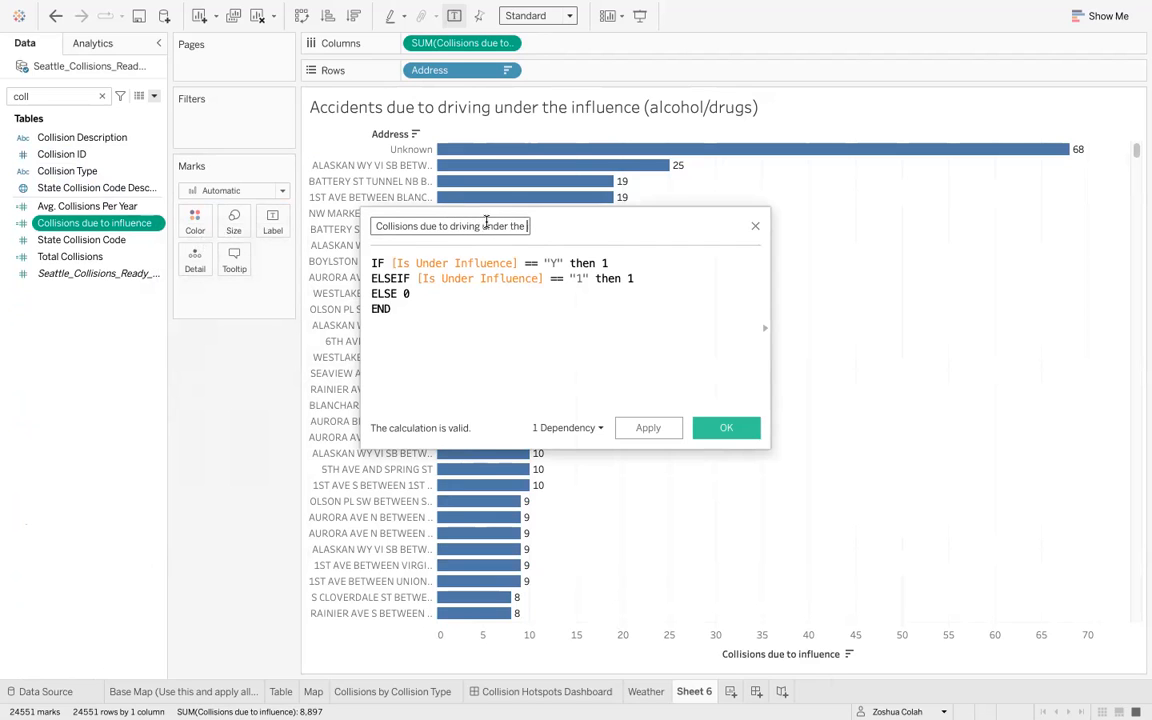
type(" influence of alcohol or drugs")
left_click(718, 430)
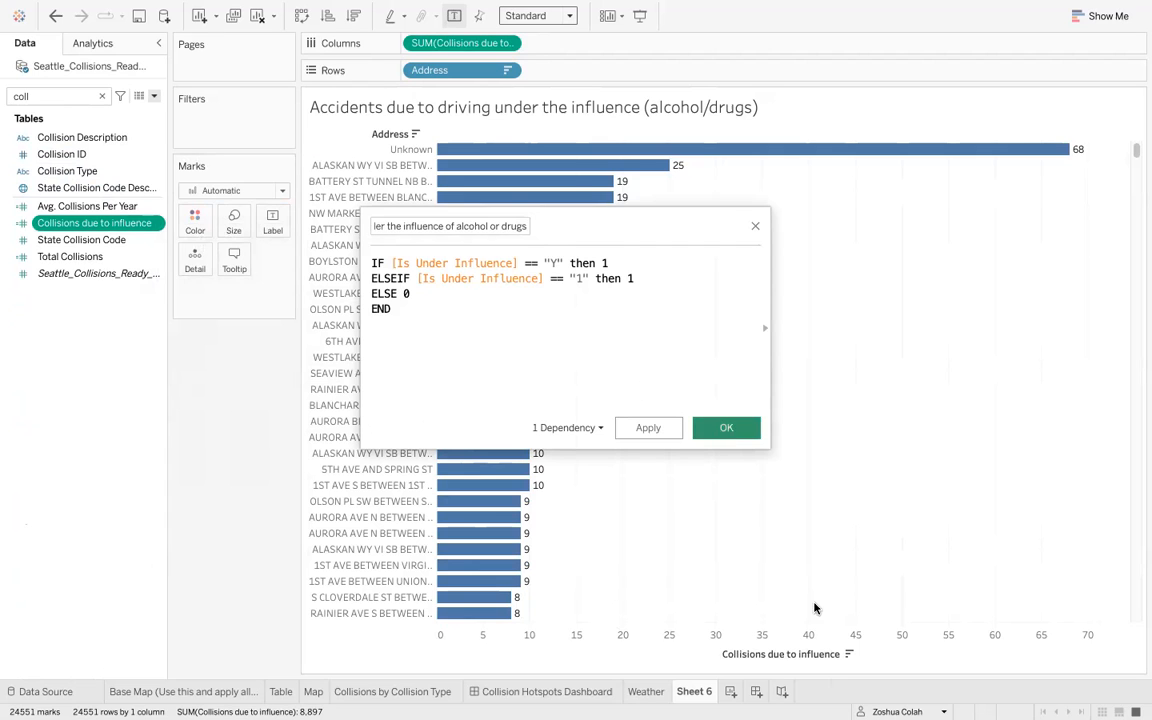
- Open the sheet's tooltip editor and delete the 'Address:' caption before the address field
mouse_move(720, 149)
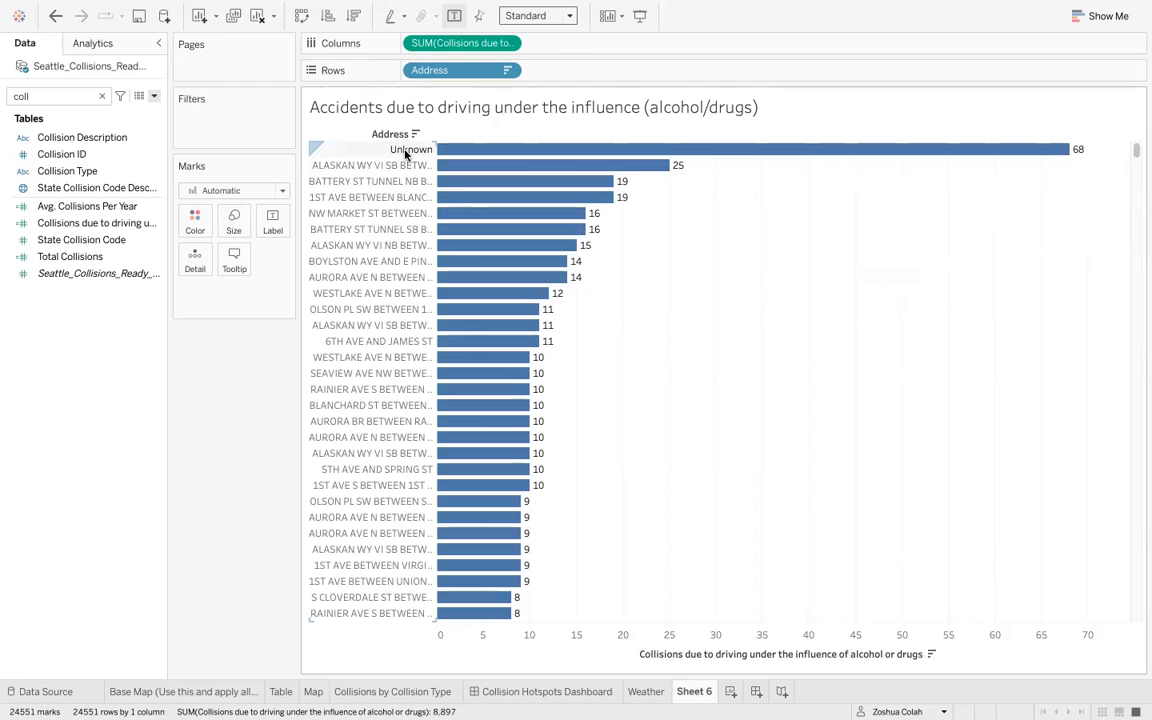
left_click(235, 259)
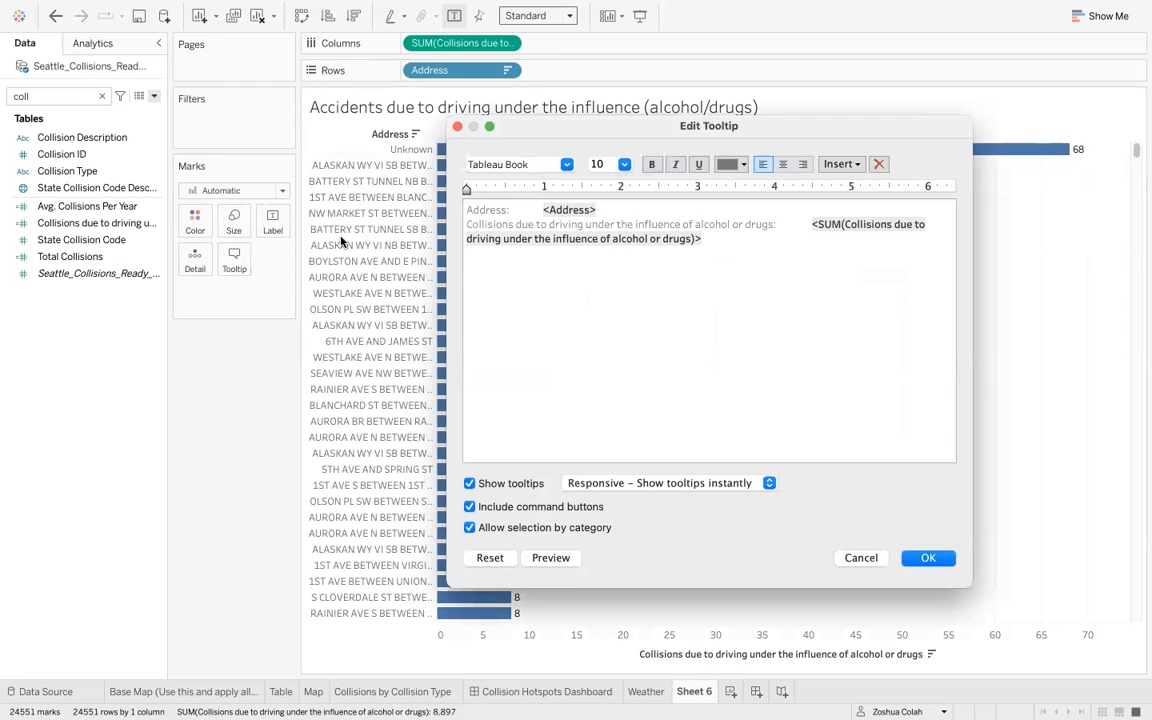
left_click(540, 213, "shift")
key("BackSpace")
- Set the tooltip's address field to font size 12 and add a blank line below it
left_click(537, 213, "shift")
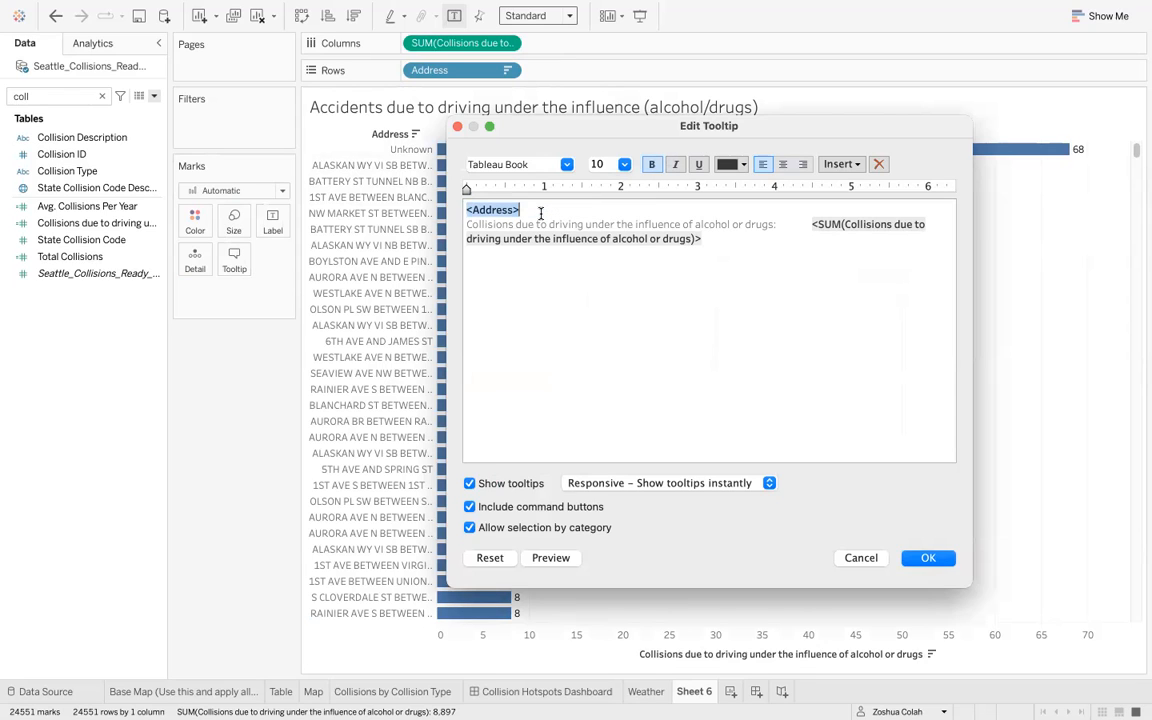
left_click(624, 164)
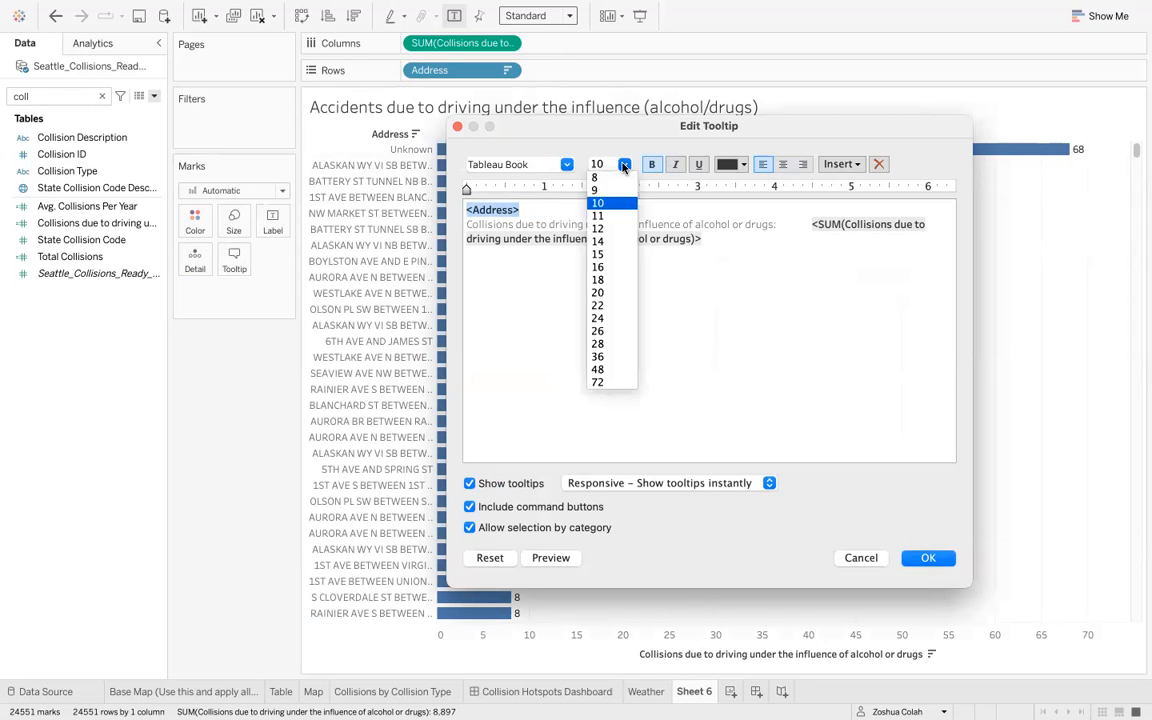
left_click(617, 228)
left_click(627, 228)
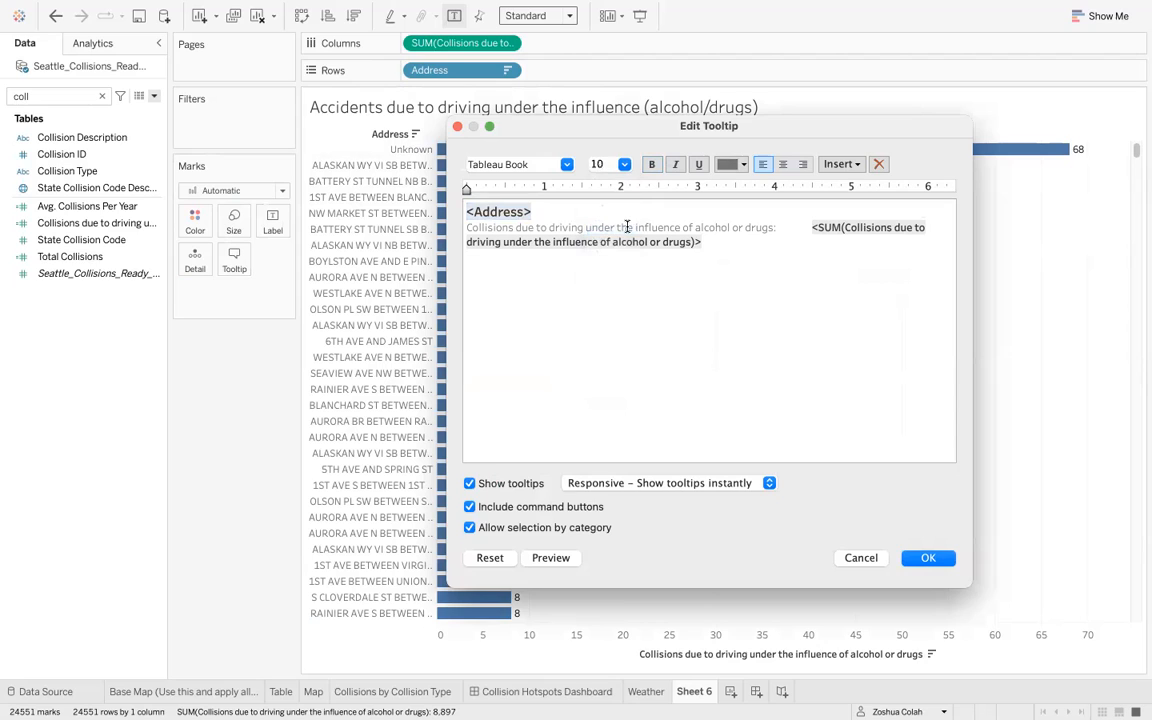
key("Return")
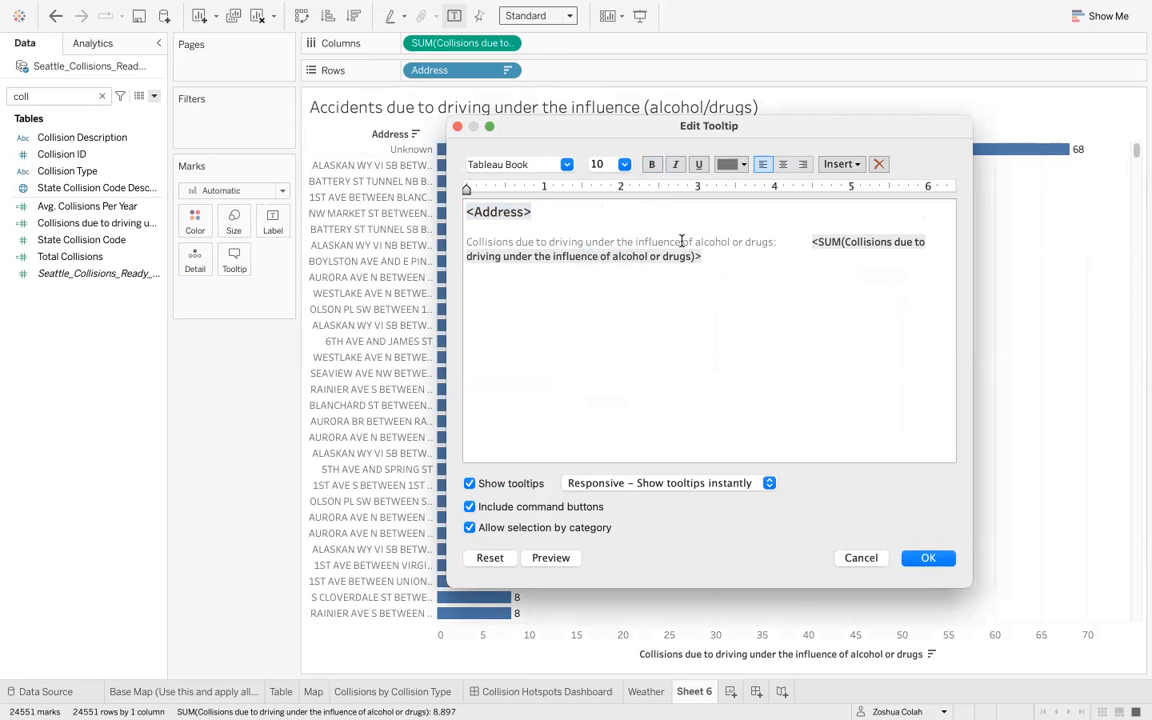
- Wrap the tooltip caption into 'Collisions due to driving' and 'under the influence of alcohol or drugs:' lines, with the sum on its own line
key("Return")
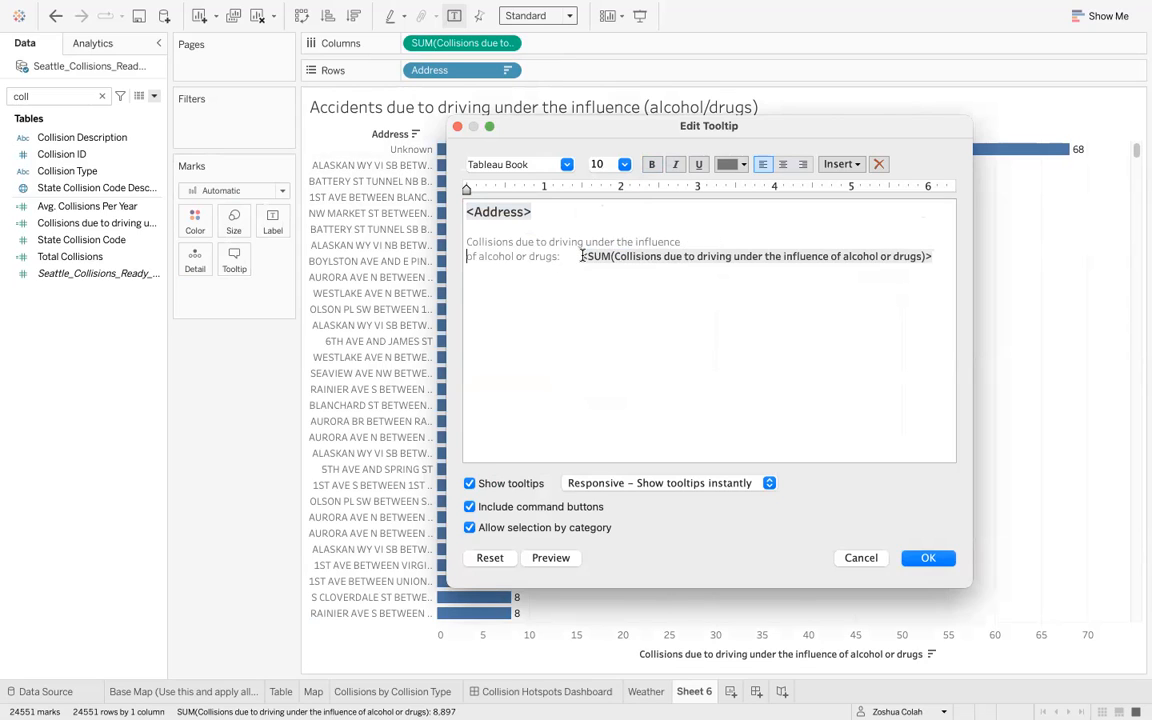
key("Return")
left_click(540, 560)
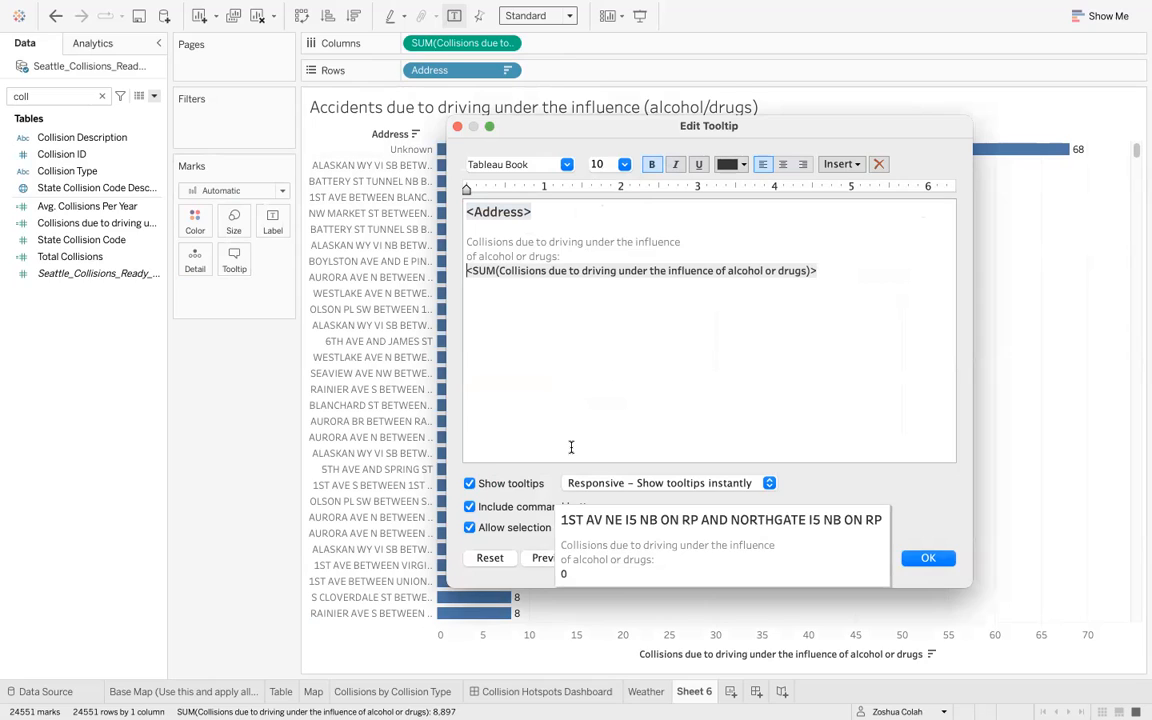
left_click(584, 242)
key("Return")
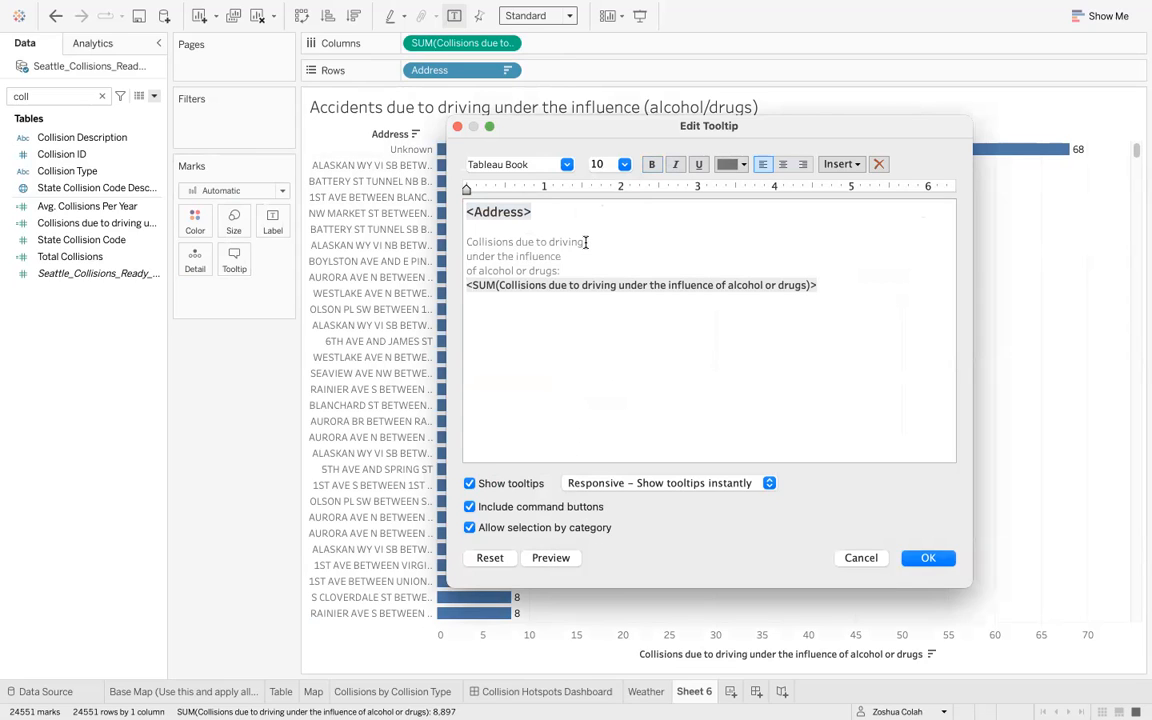
key("BackSpace")
key("BackSpace")
left_click(560, 558)
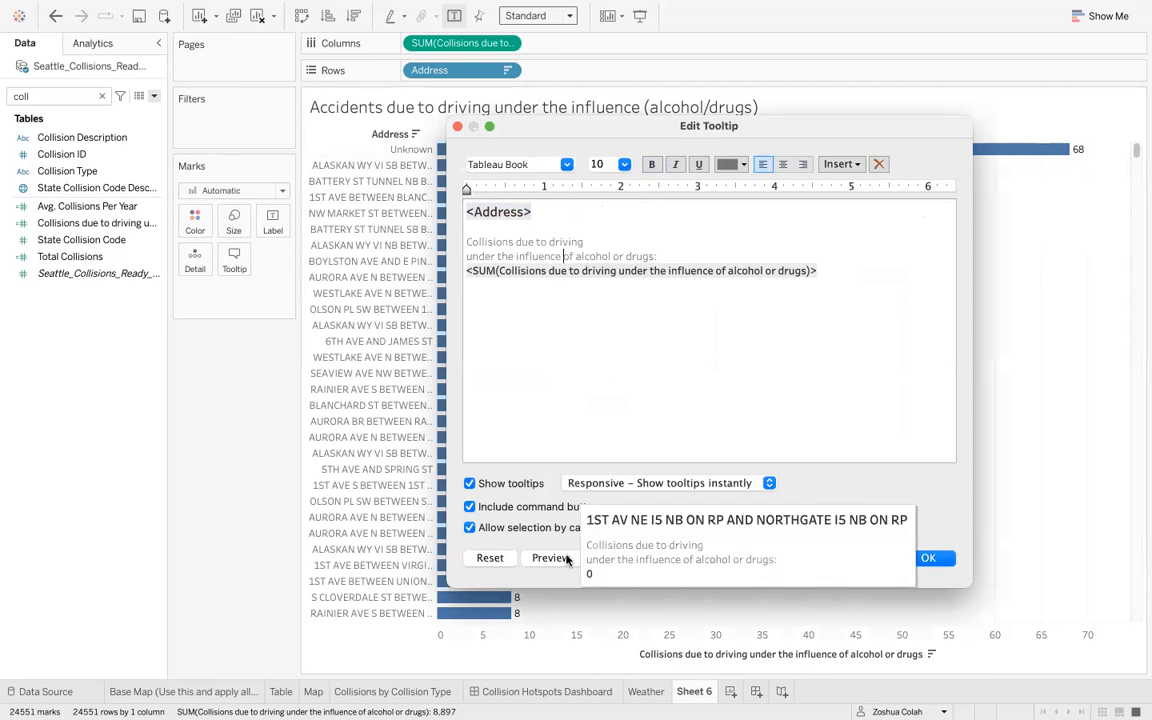
left_click(712, 350)
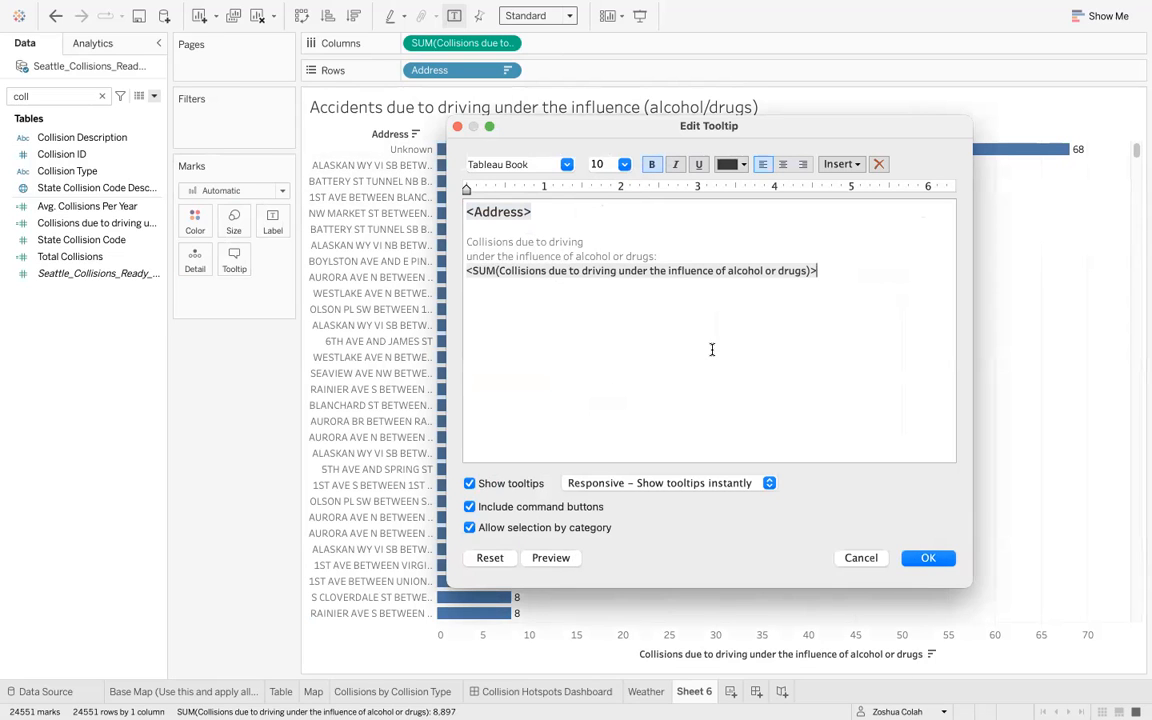
- Set the tooltip's sum field to font size 12
triple_click(835, 275)
left_click(610, 164)
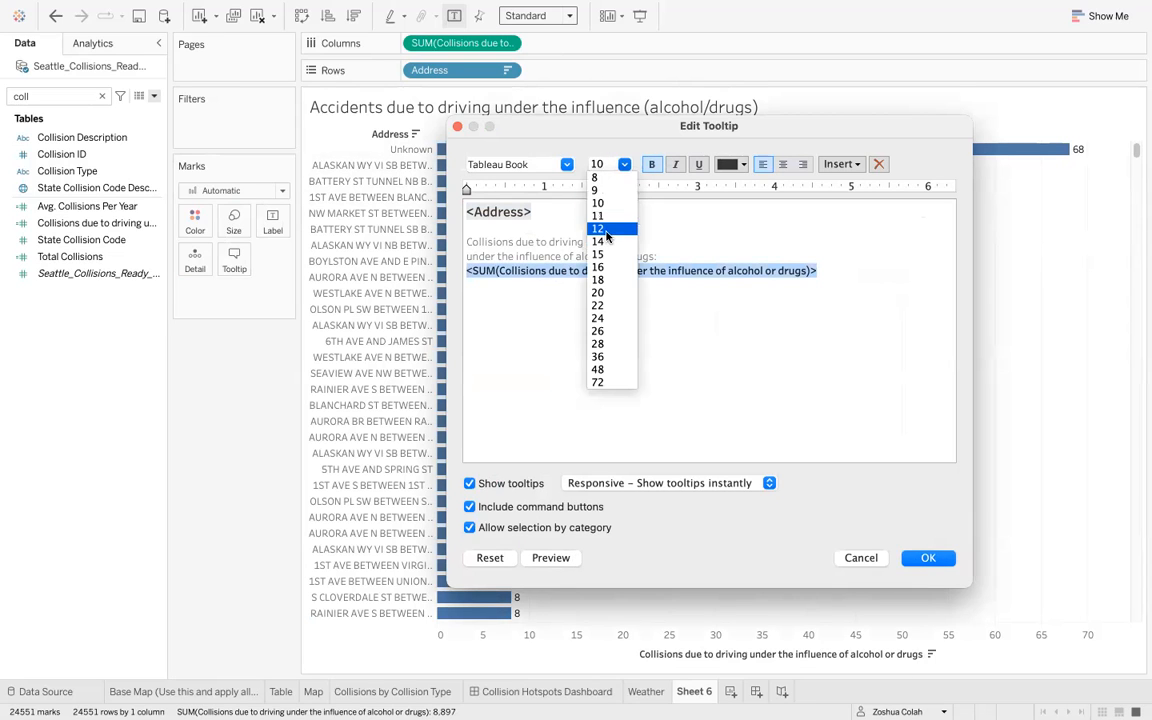
left_click(606, 231)
- Set the tooltip's address field to font size 14, preview the tooltip and confirm the edits
left_click(565, 225)
triple_click(565, 225)
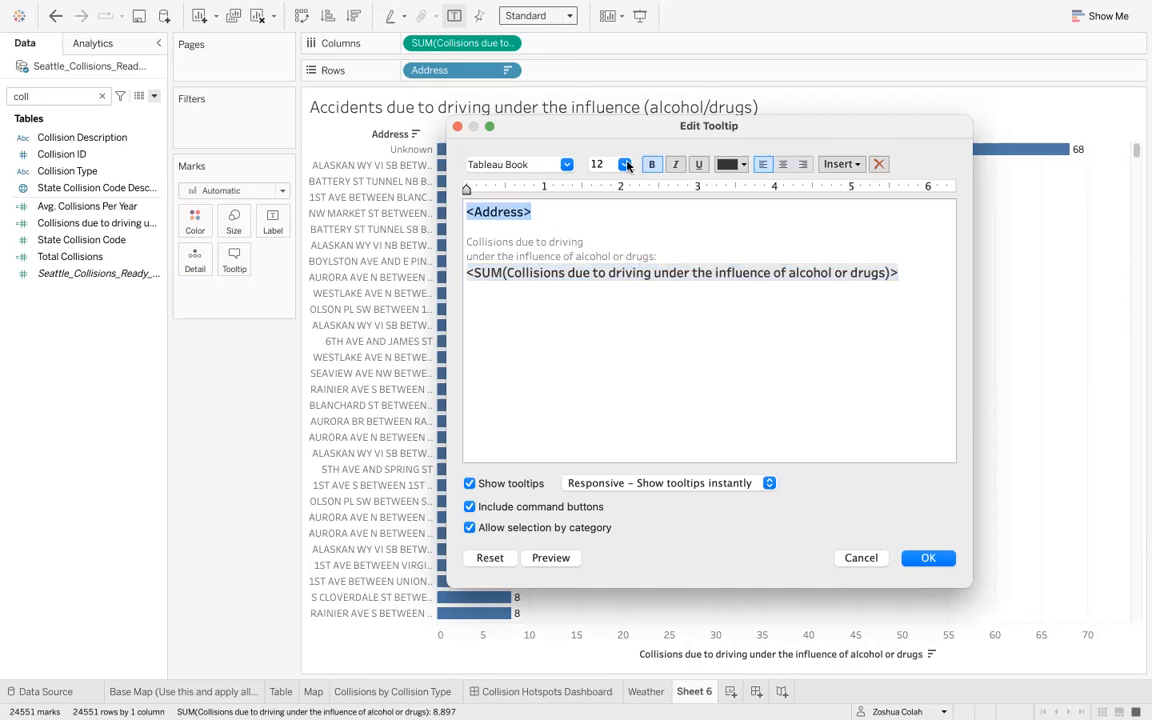
left_click(600, 164)
left_click(603, 242)
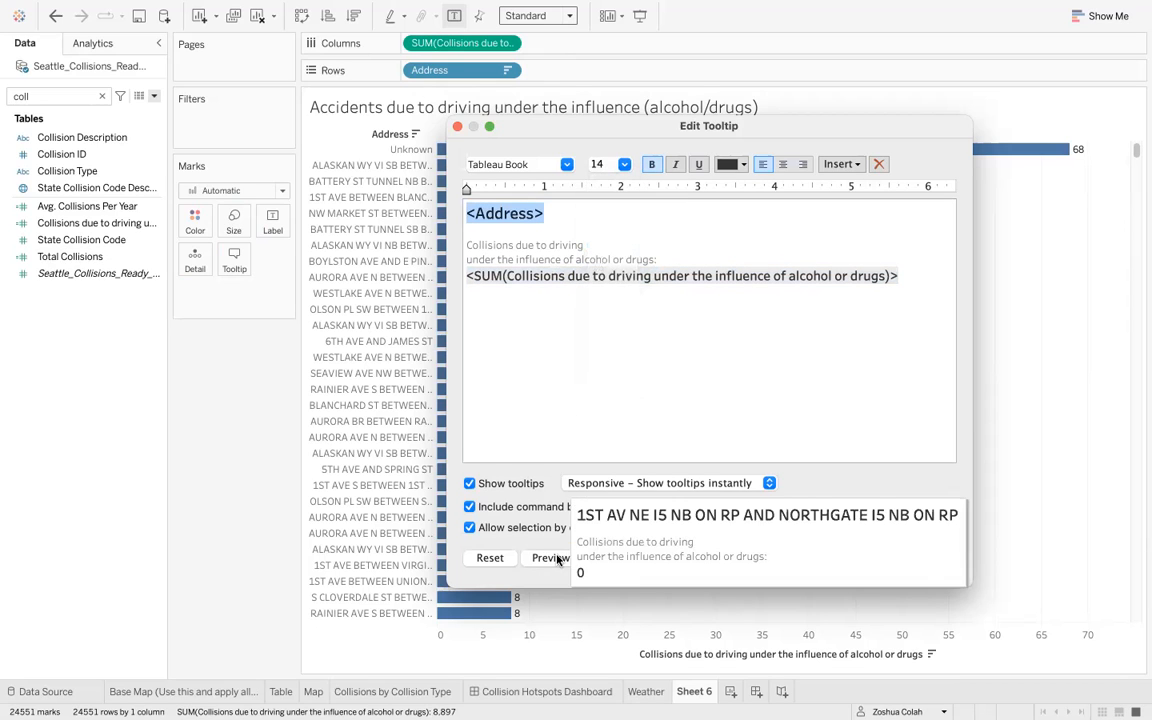
triple_click(678, 429)
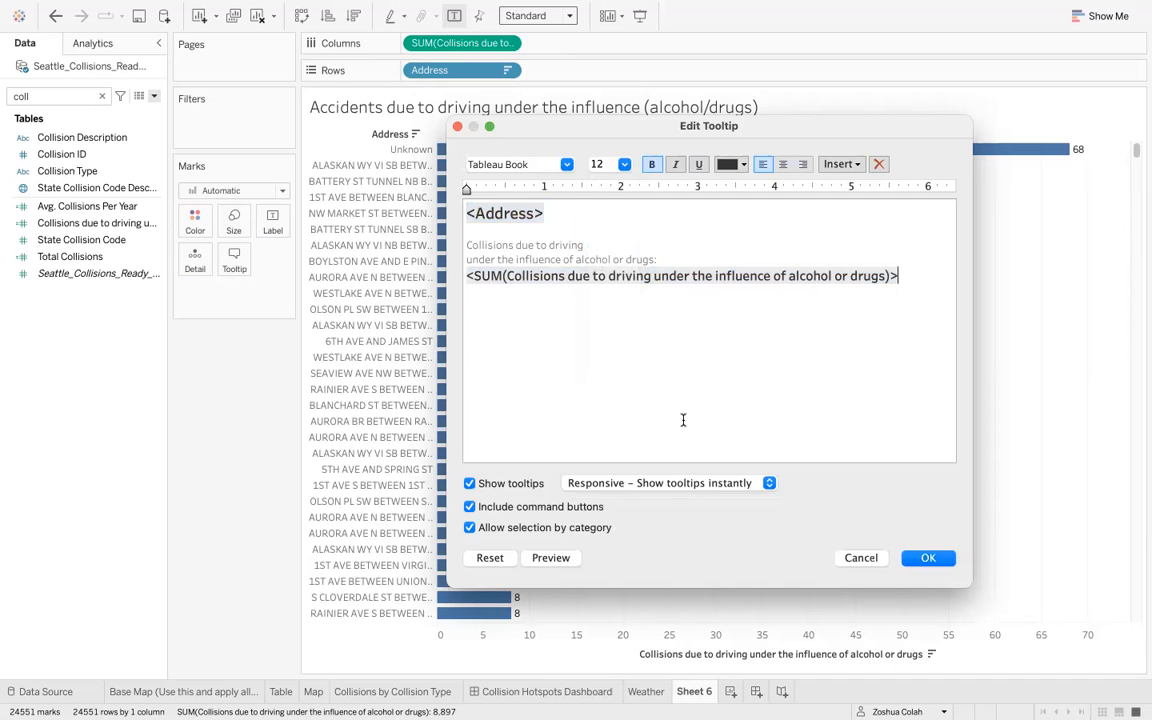
left_click(928, 557)
- Exclude the Unknown address from the bar chart
mouse_move(448, 147)
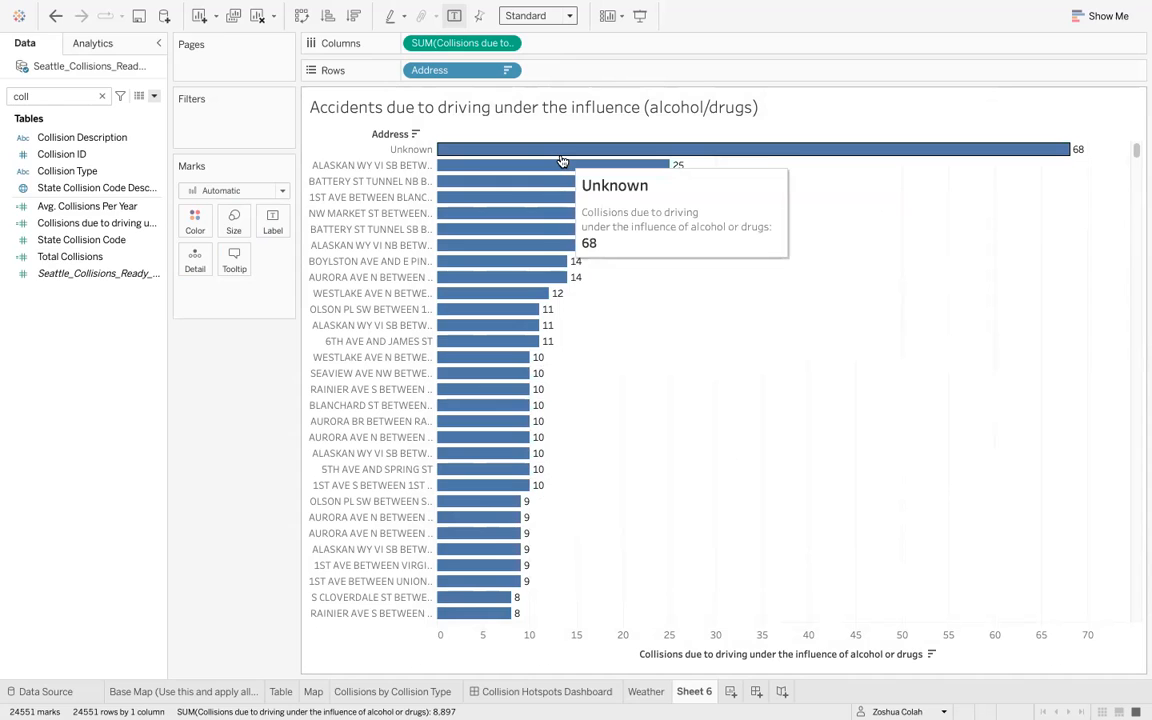
right_click(427, 152)
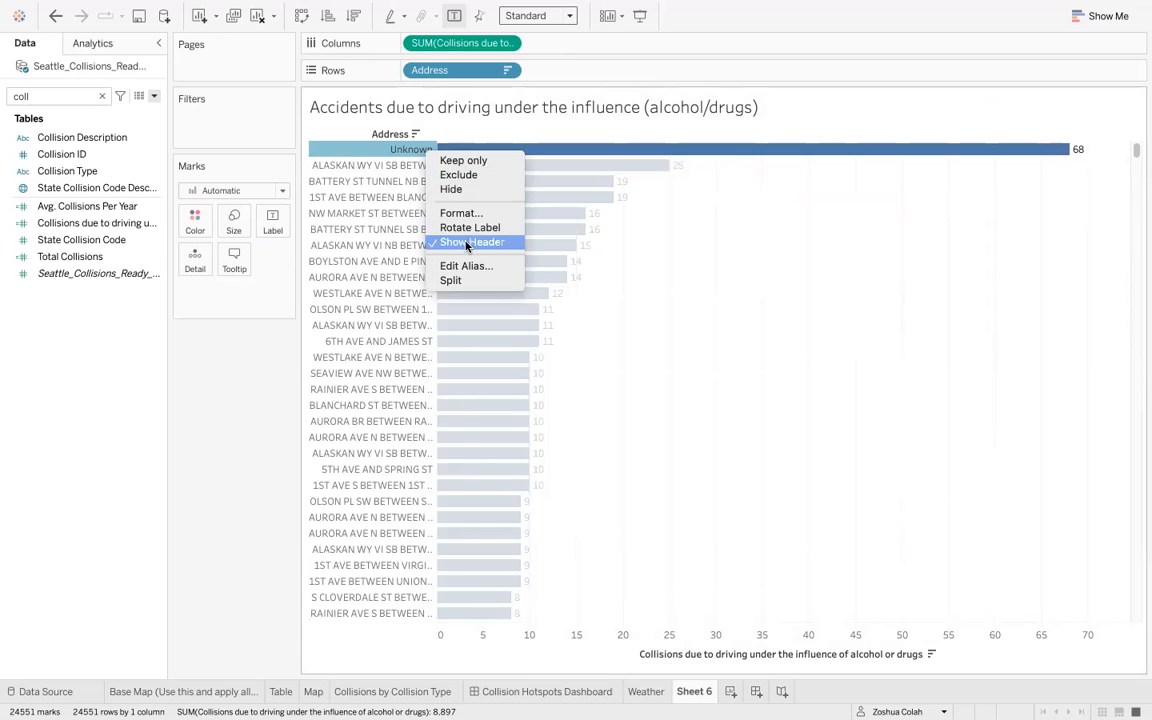
left_click(452, 175)
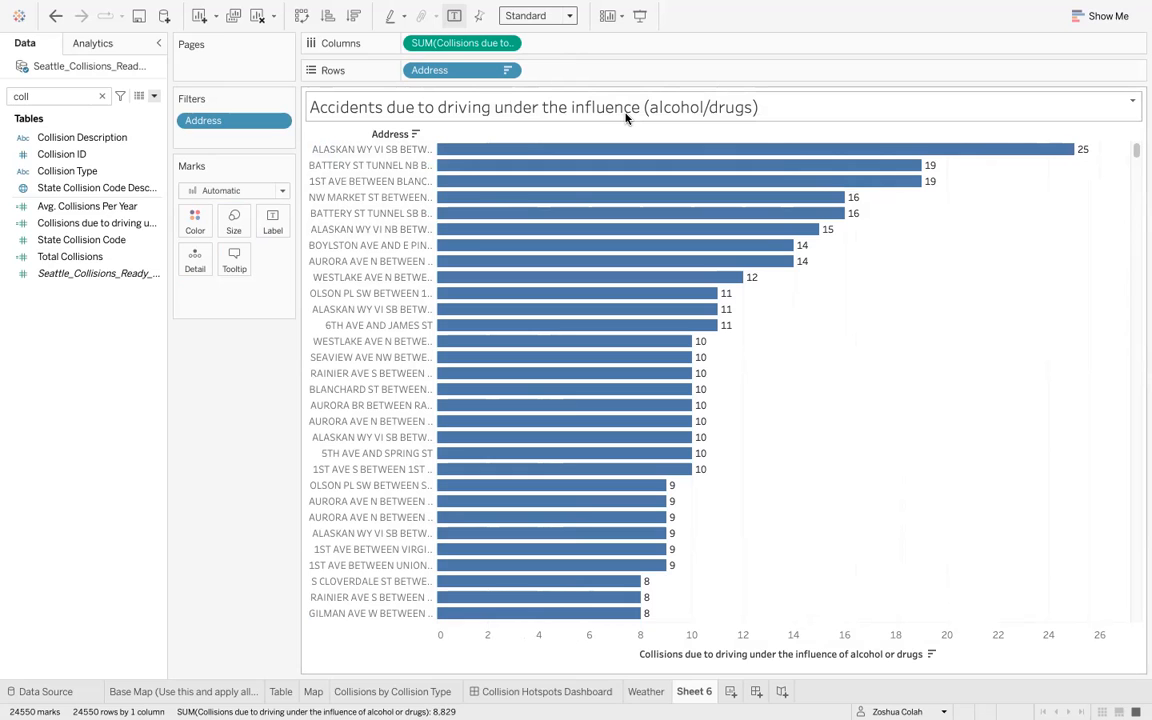
- Rename the sheet to 'Influence'
scroll(890, 317, "down", 15)
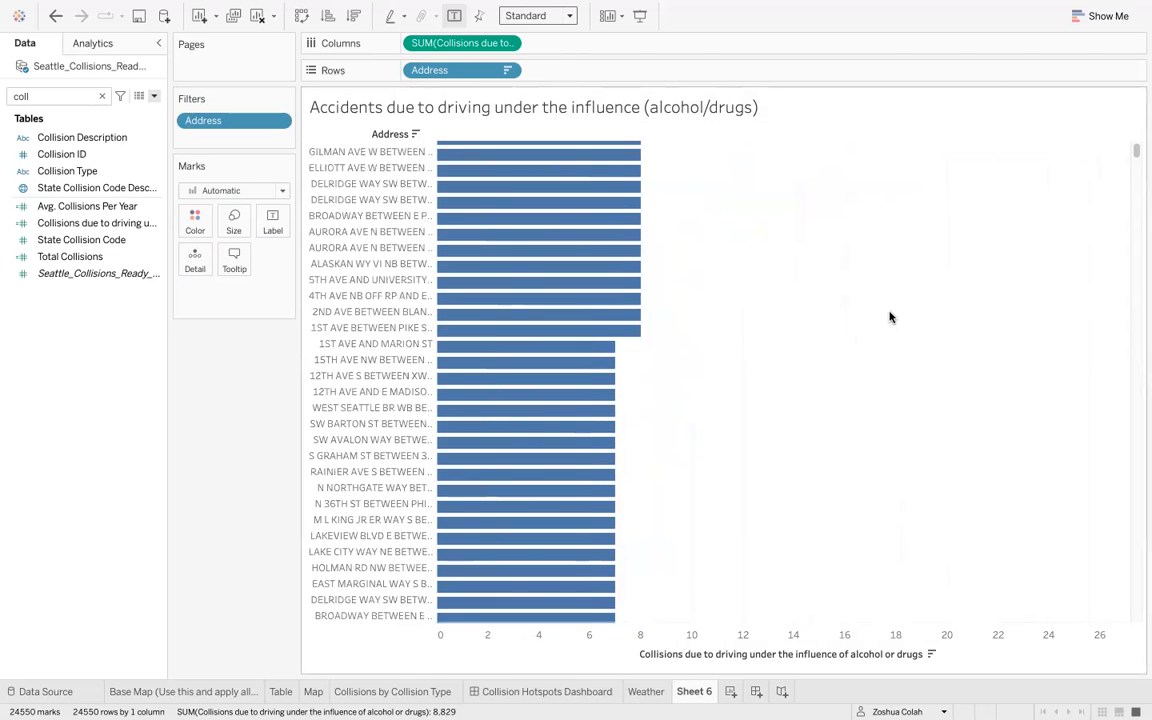
scroll(890, 317, "up", 15)
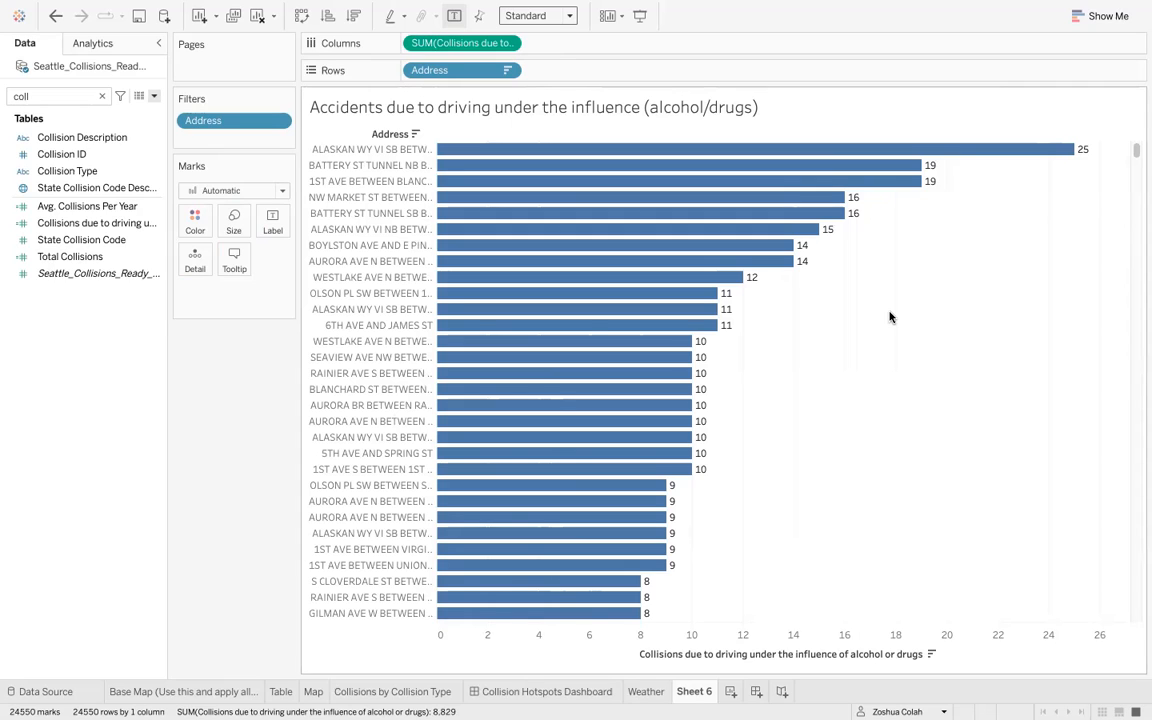
double_click(696, 690)
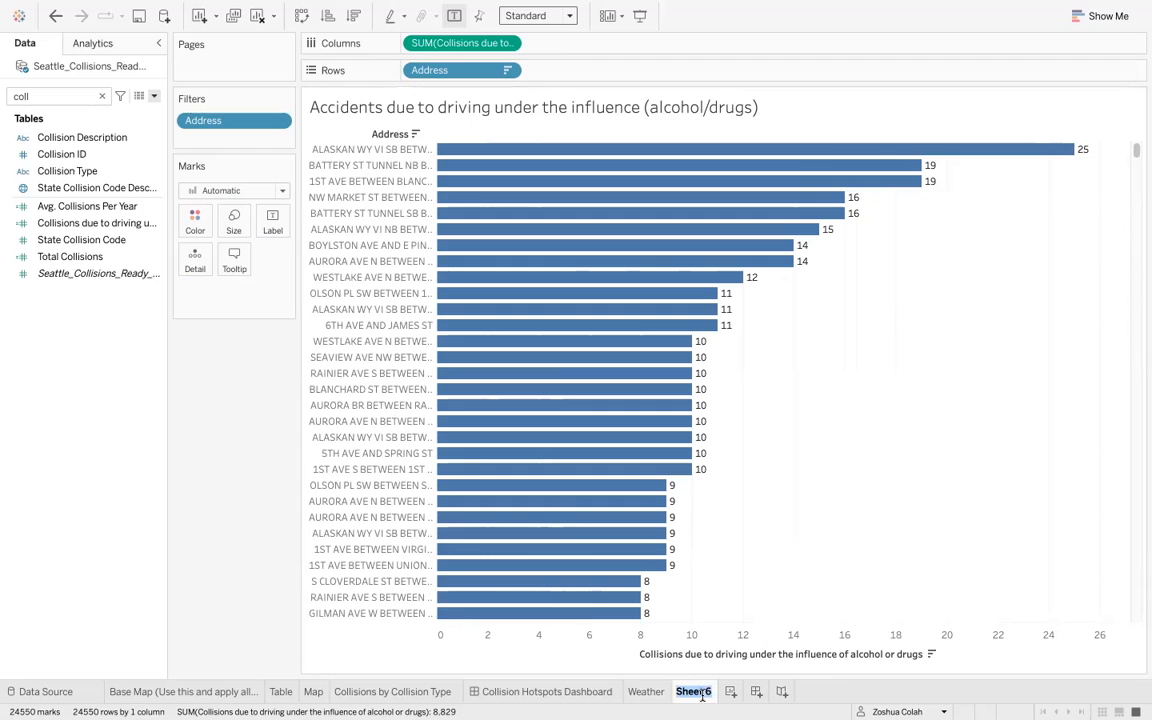
mouse_move(703, 695)
type("D")
type("nfluence")
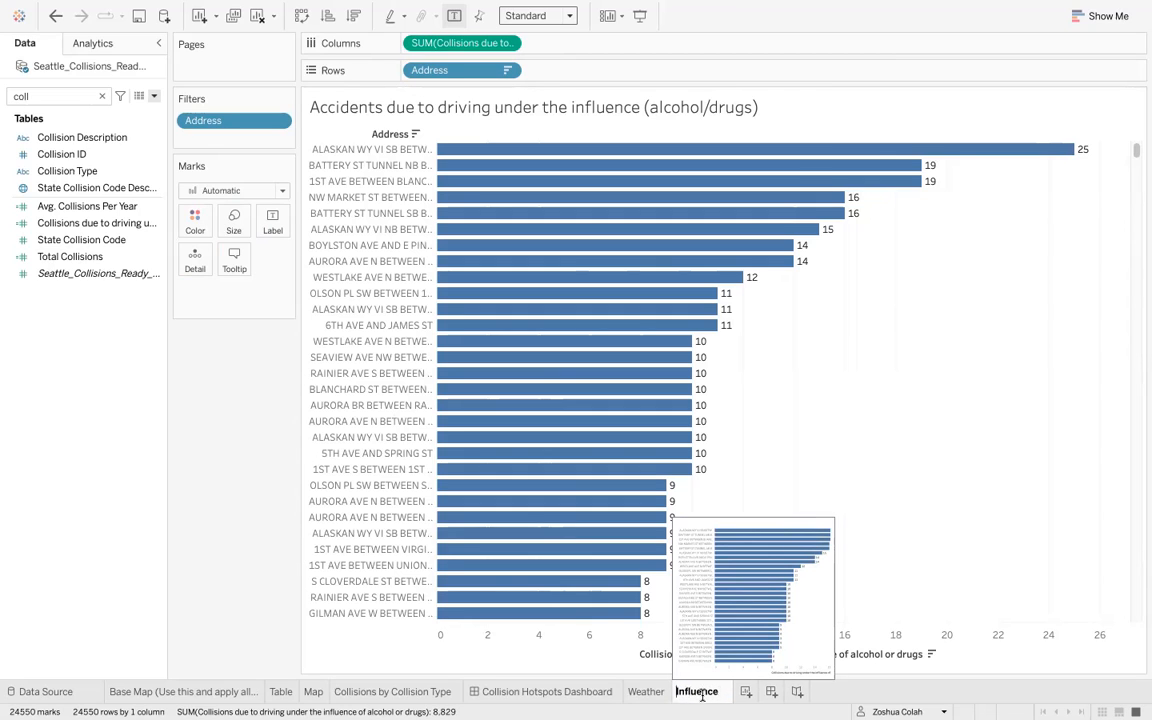
key("Return")
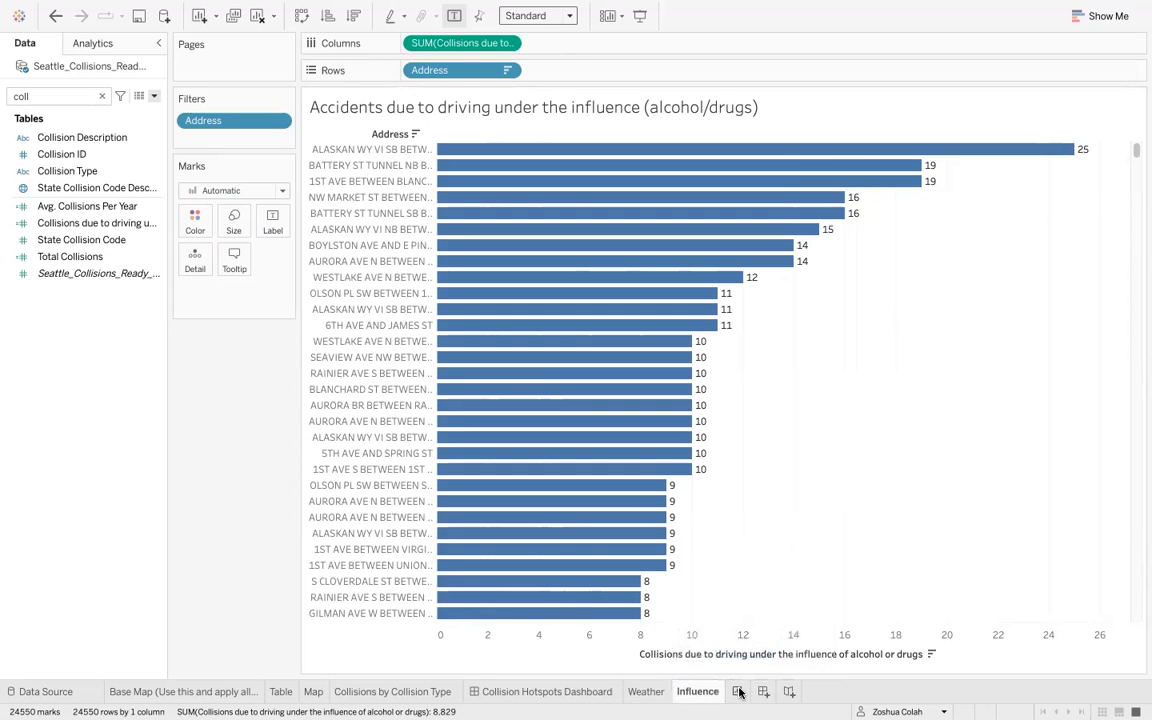
- Add a new worksheet and name it 'Influence Map'
left_click(736, 692)
double_click(735, 691)
type("Influence Map")
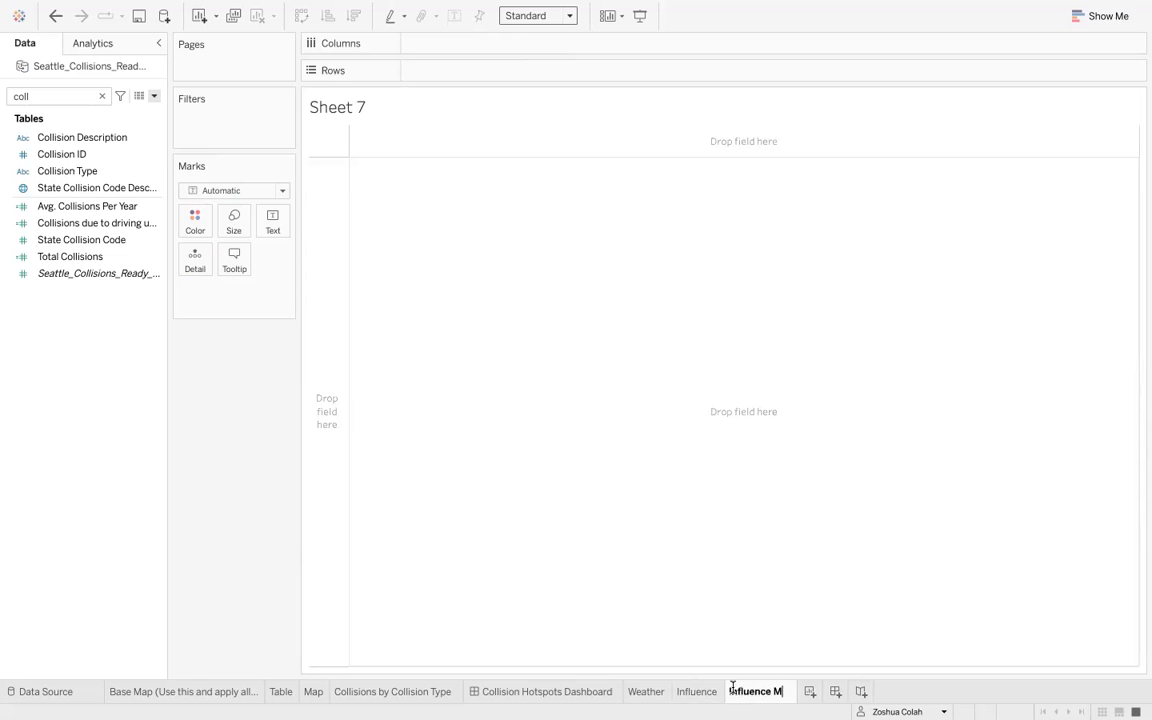
key("Return")
- Place Longitude on columns and Latitude on rows to map the collisions
double_click(60, 97)
key("BackSpace")
type("long")
left_click_drag(60, 137, 504, 46)
double_click(36, 97)
type("lati")
left_click_drag(72, 137, 421, 68)
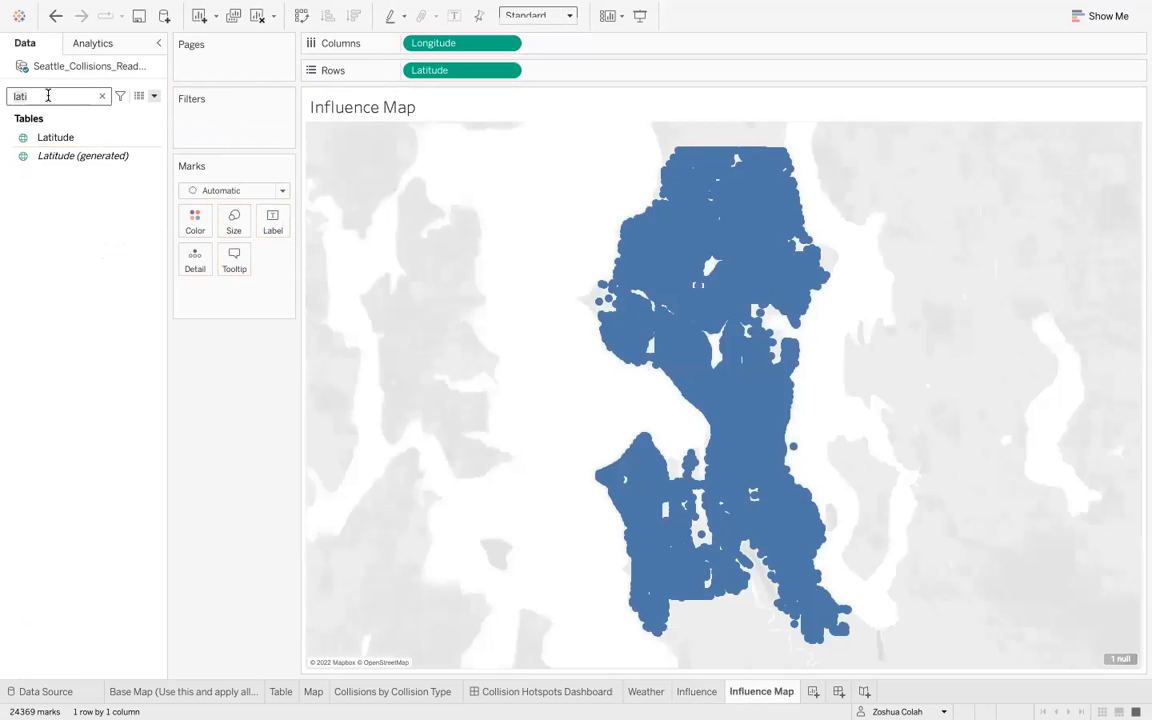
- Filter out the null longitude value from the map
double_click(48, 96)
key("BackSpace")
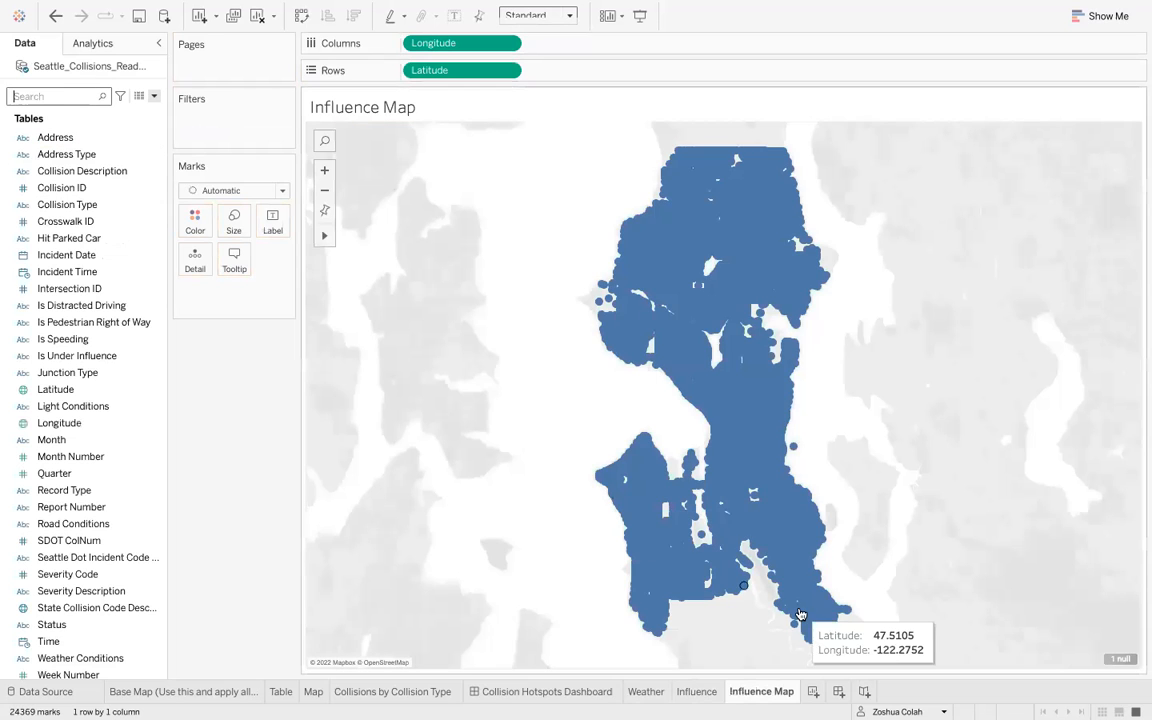
left_click(1122, 659)
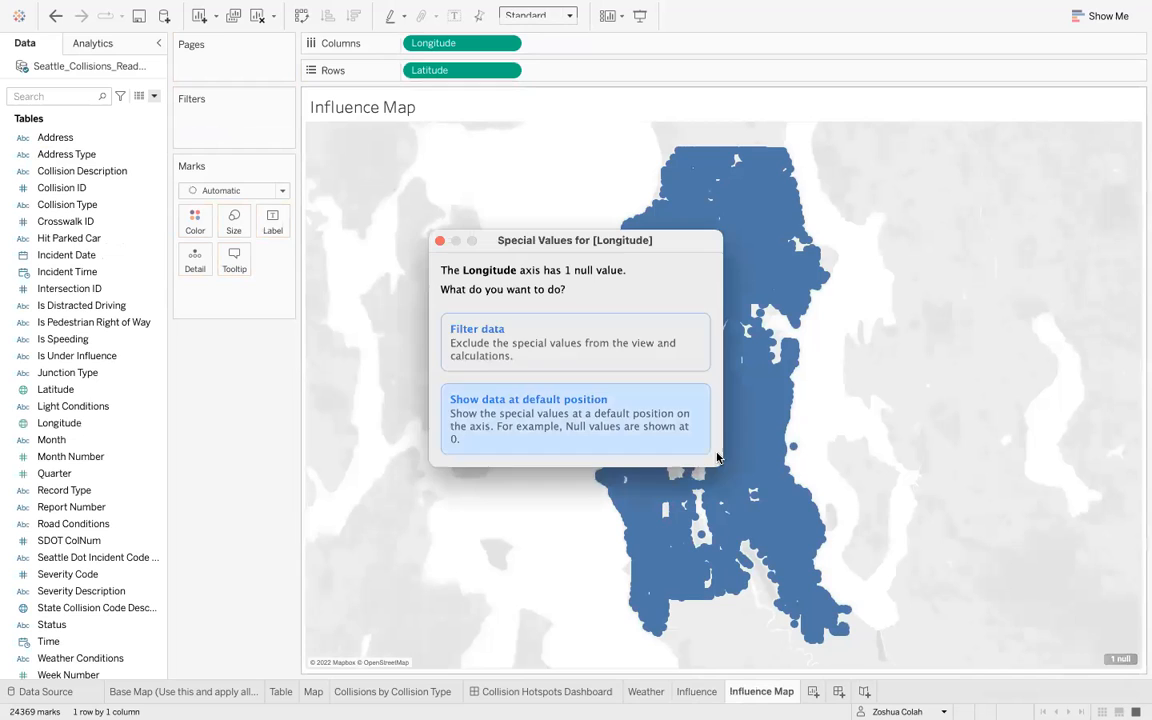
left_click(593, 346)
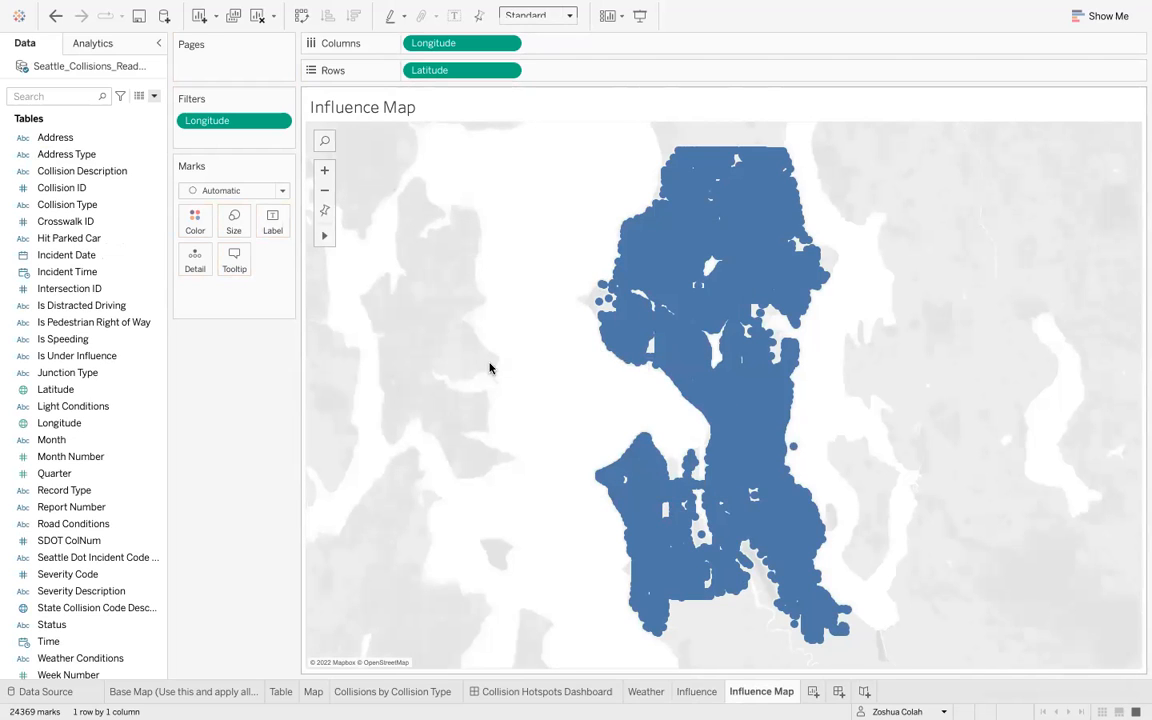
left_click(78, 97)
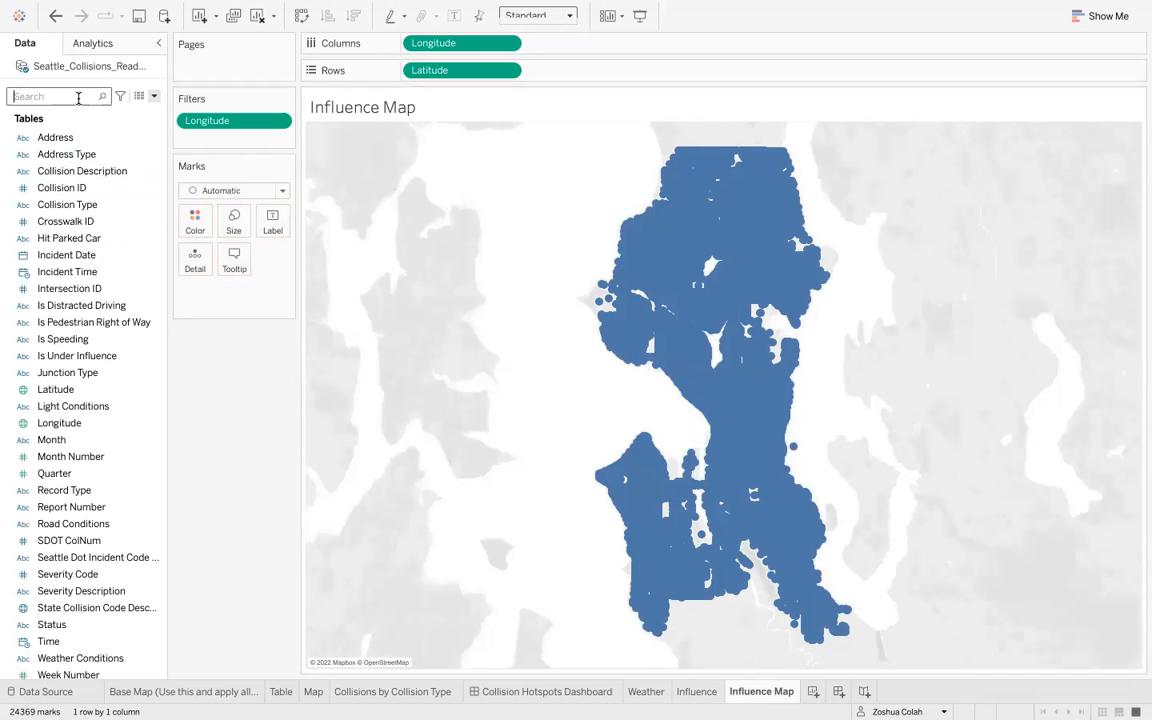
type("coll")
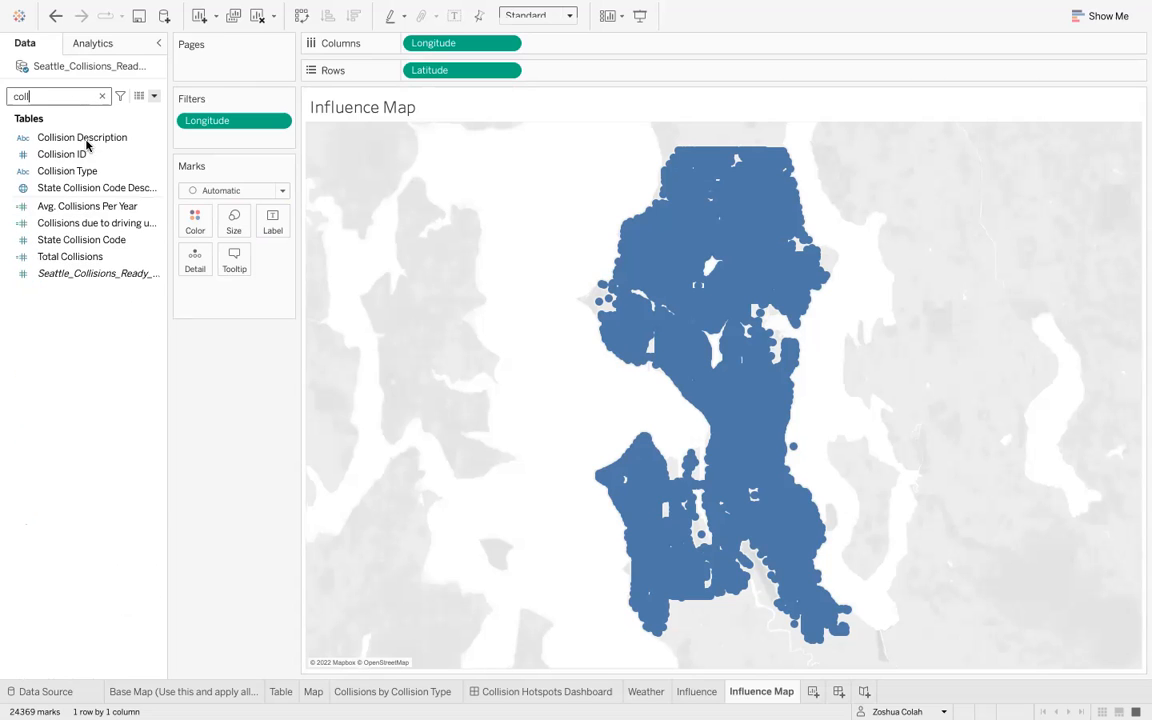
left_click(80, 224)
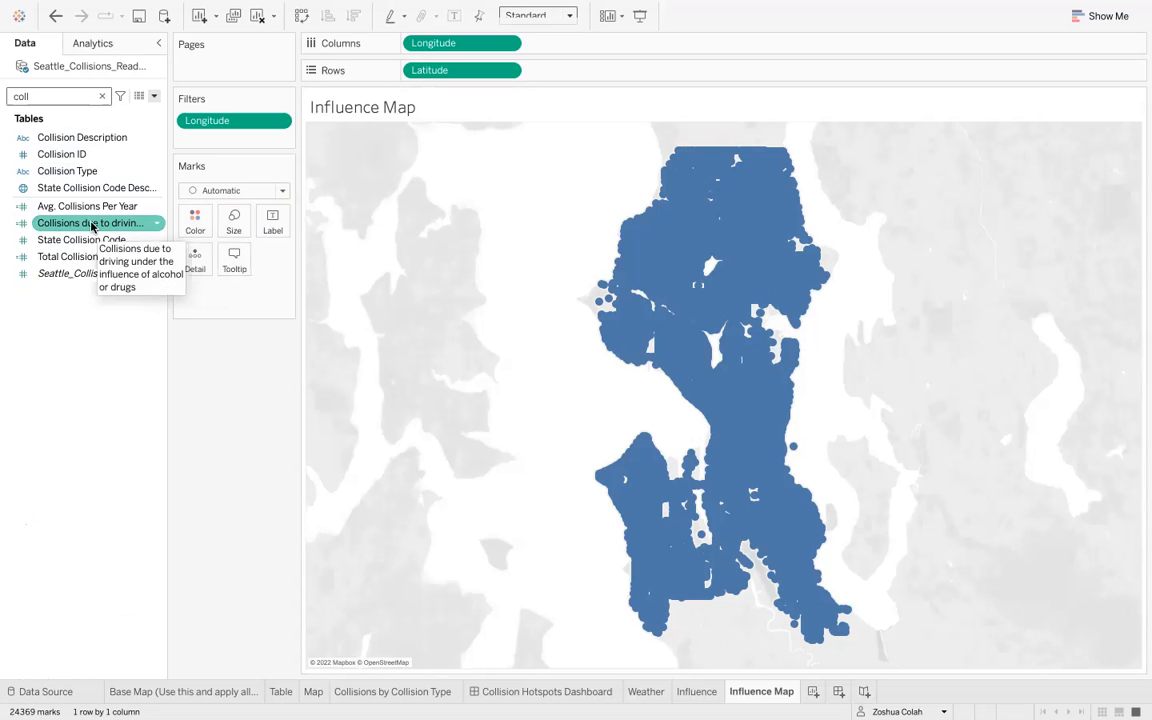
left_click_drag(93, 224, 266, 137)
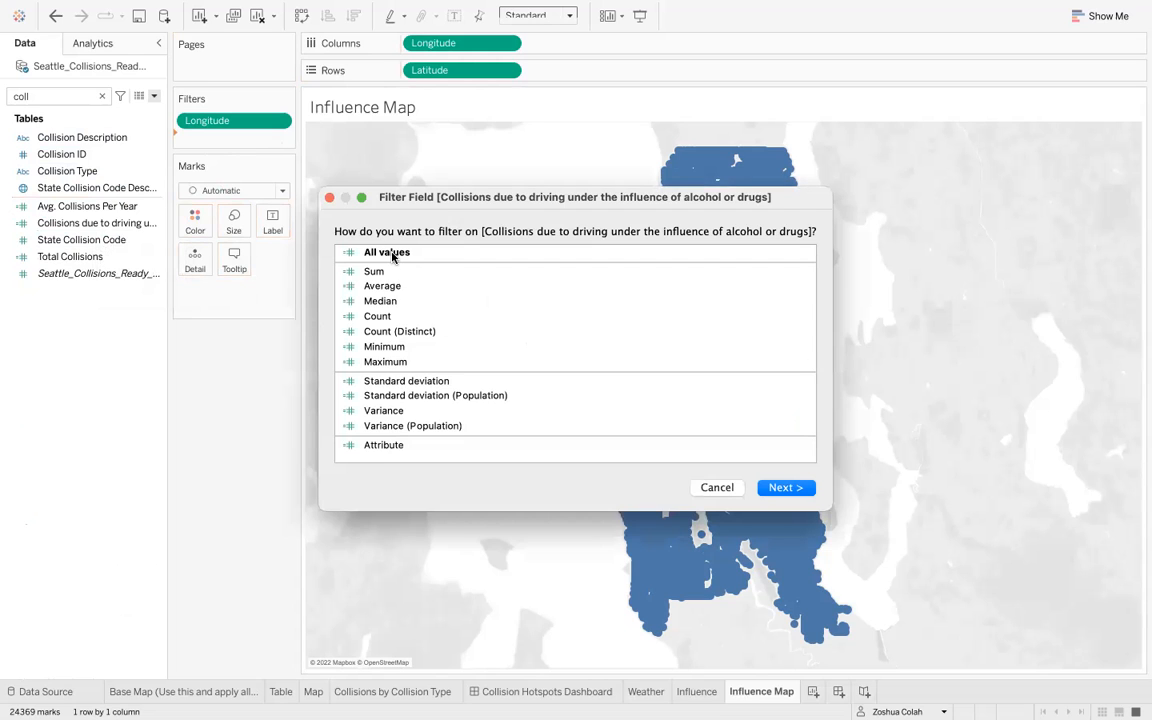
left_click(392, 256)
left_click(778, 487)
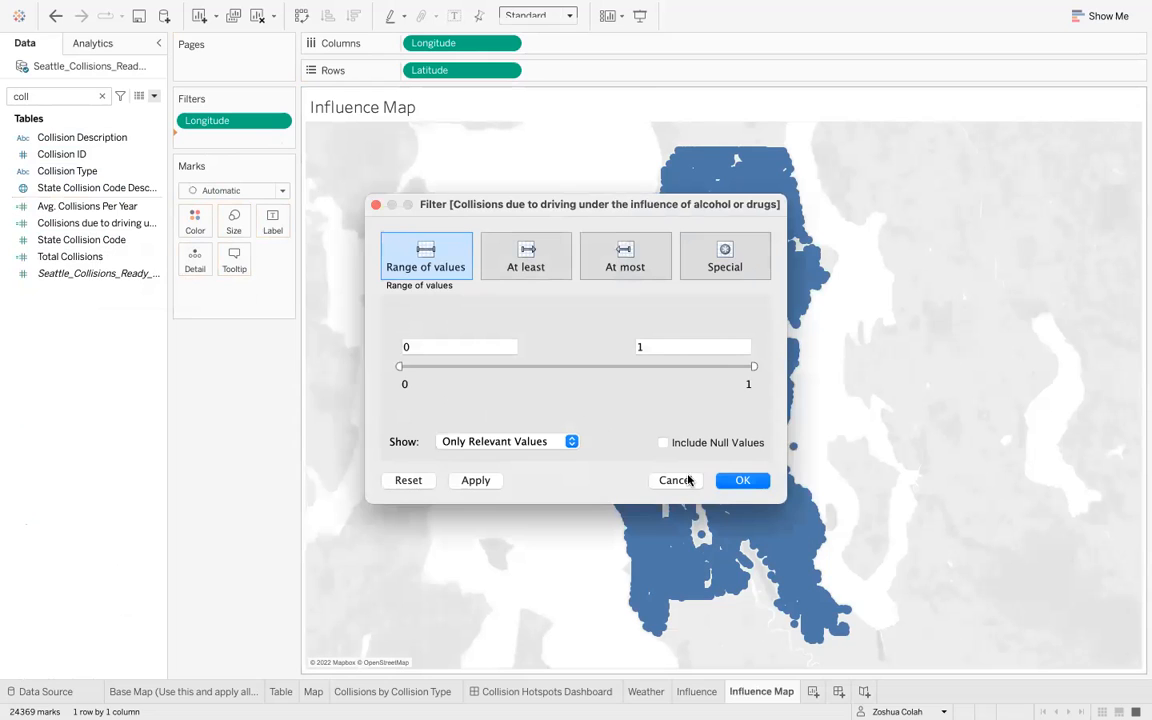
left_click(674, 480)
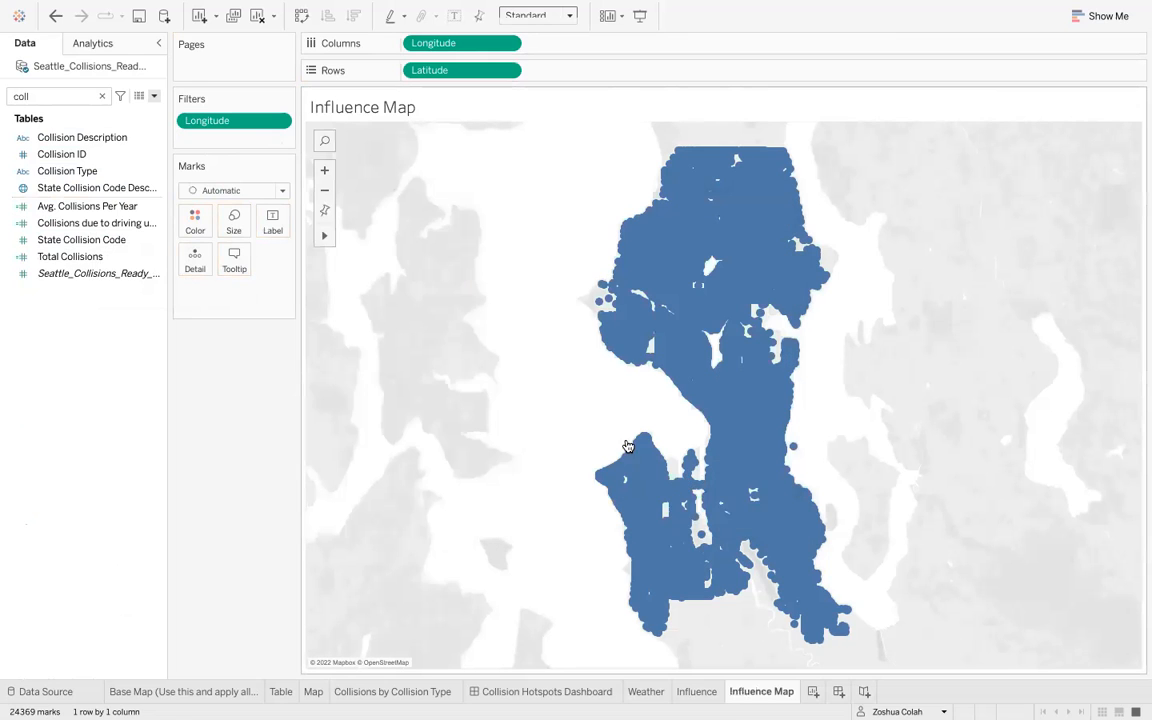
- Add an Address condition filter keeping addresses where the sum of Collisions due to driving under the influence of alcohol or drugs is >= 7
double_click(83, 95)
type("add")
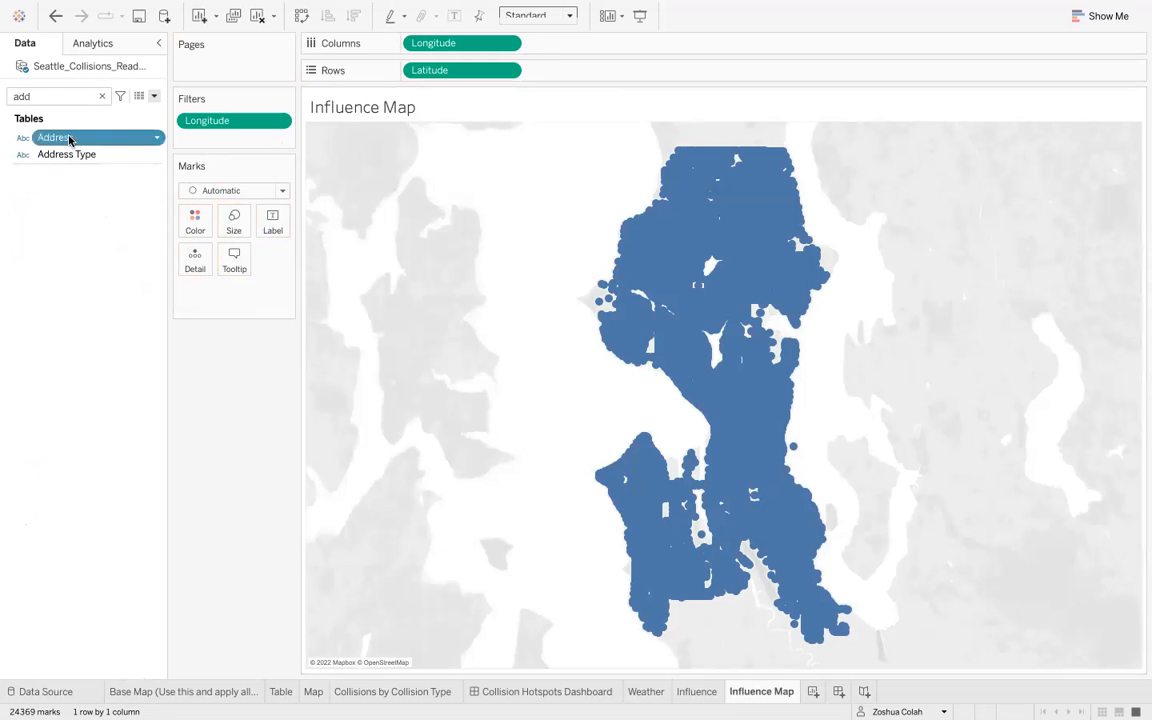
left_click_drag(72, 139, 265, 143)
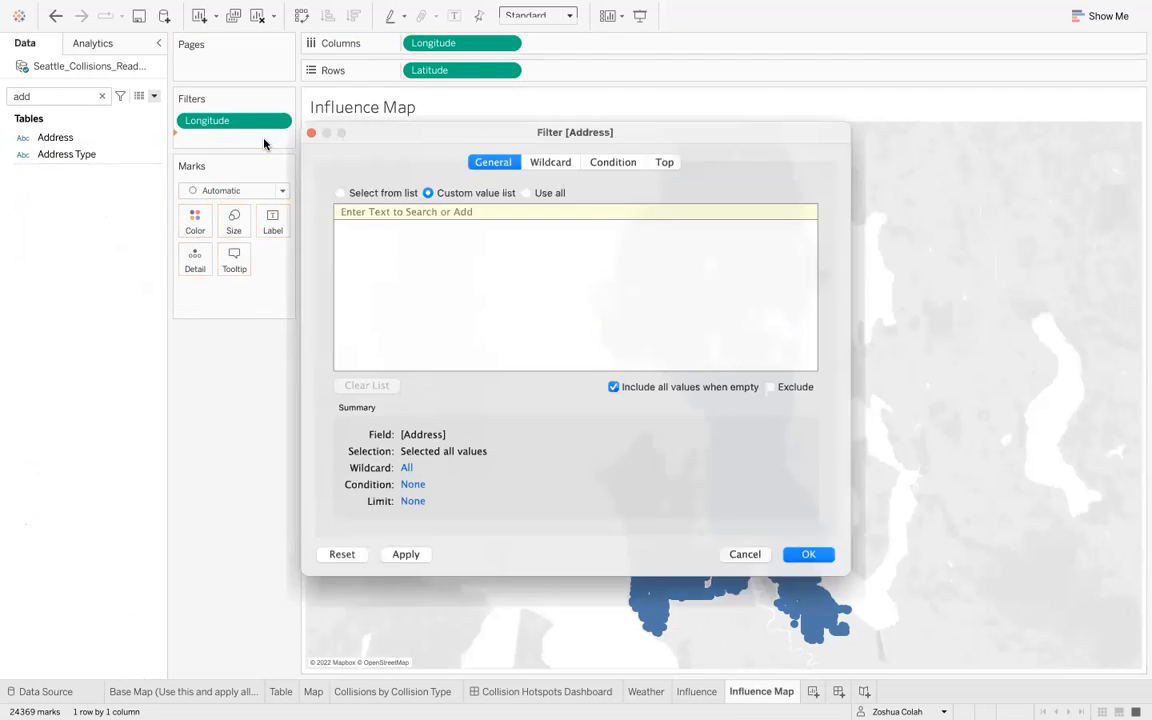
left_click(615, 152)
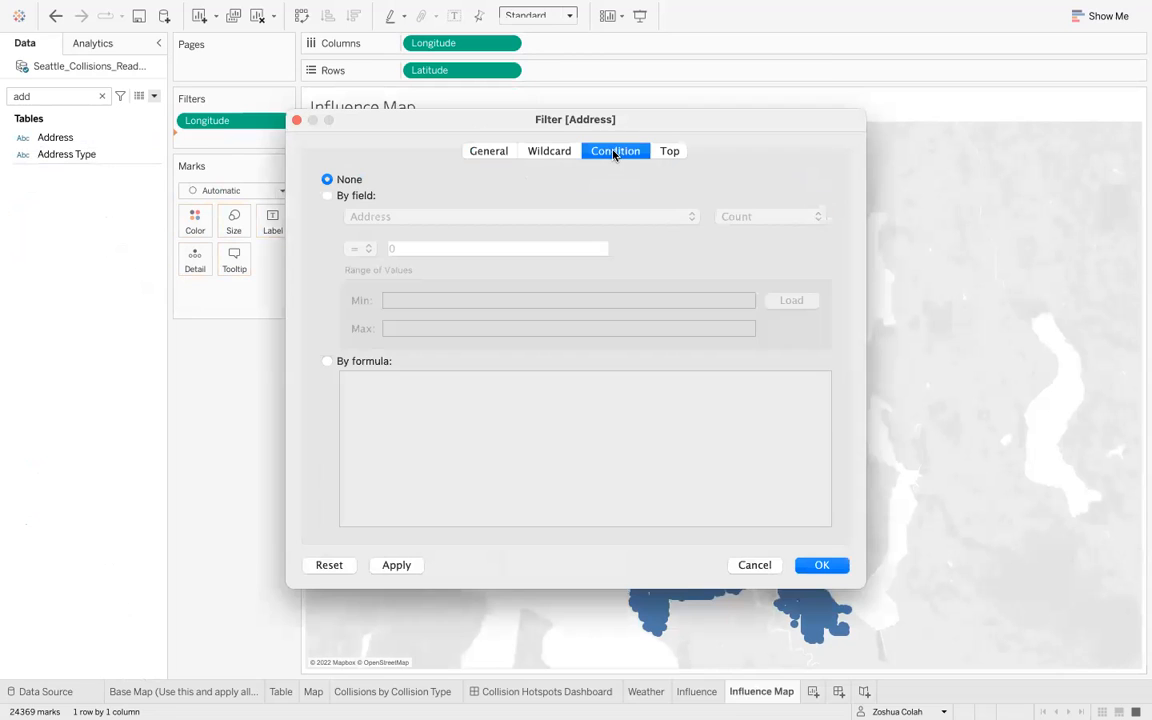
left_click(327, 196)
left_click(373, 219)
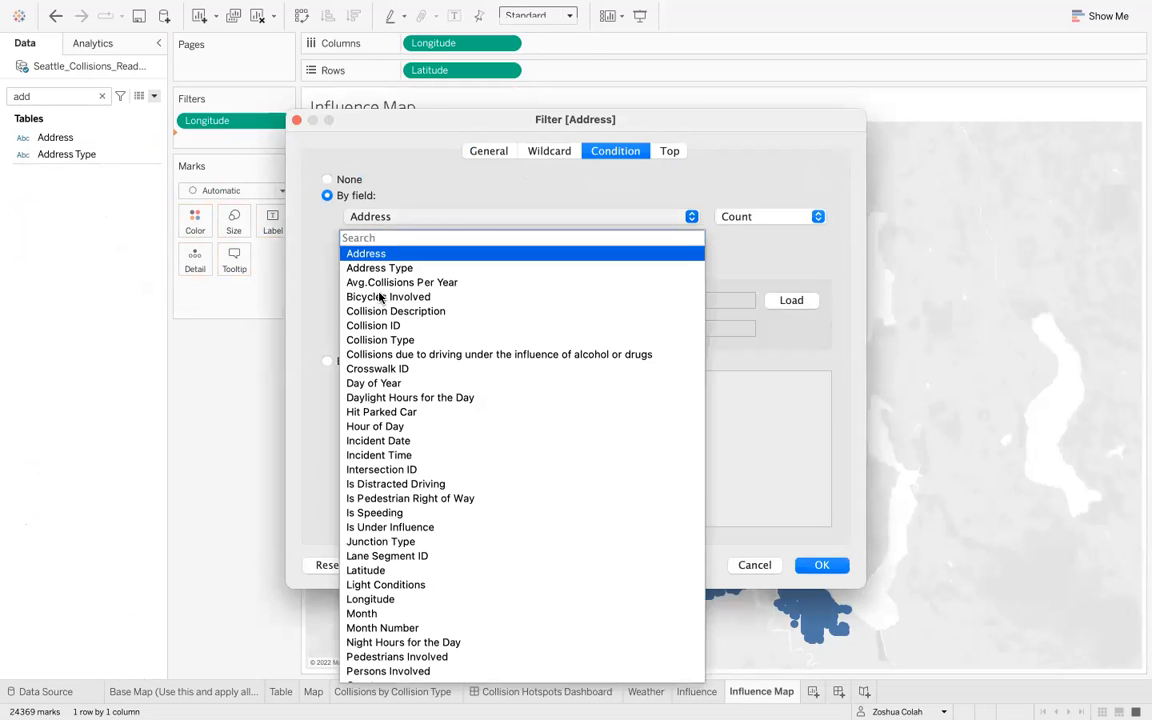
left_click(347, 232)
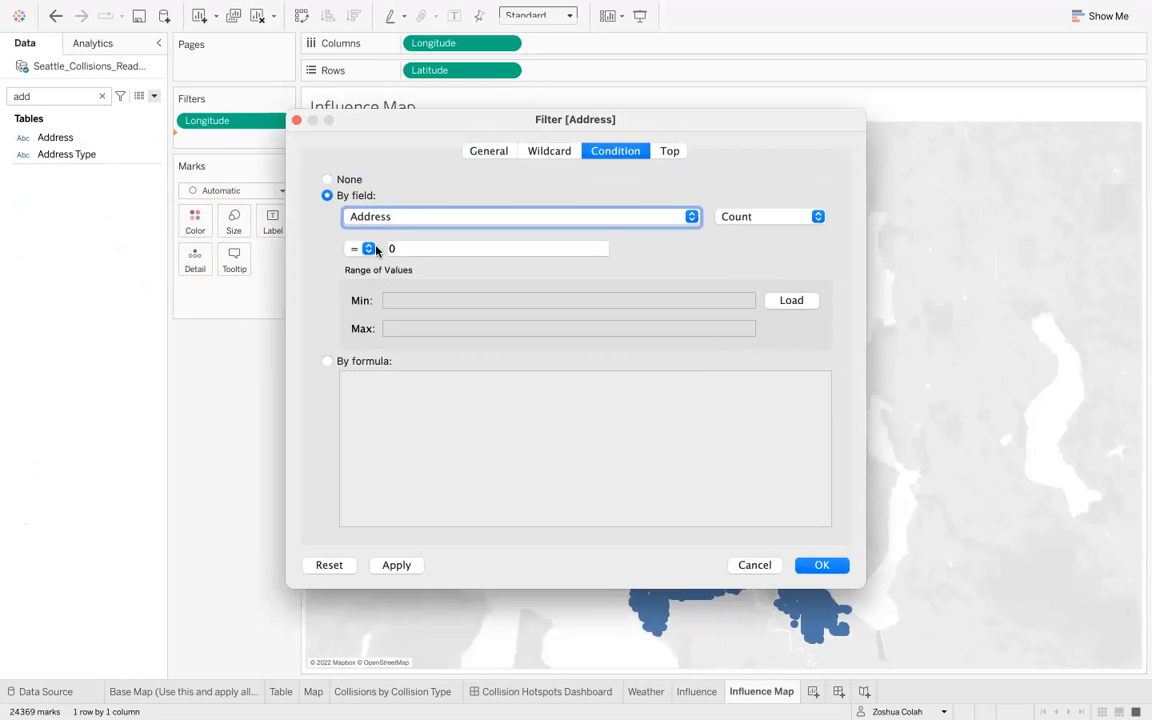
left_click(374, 249)
left_click(357, 328)
left_click(419, 224)
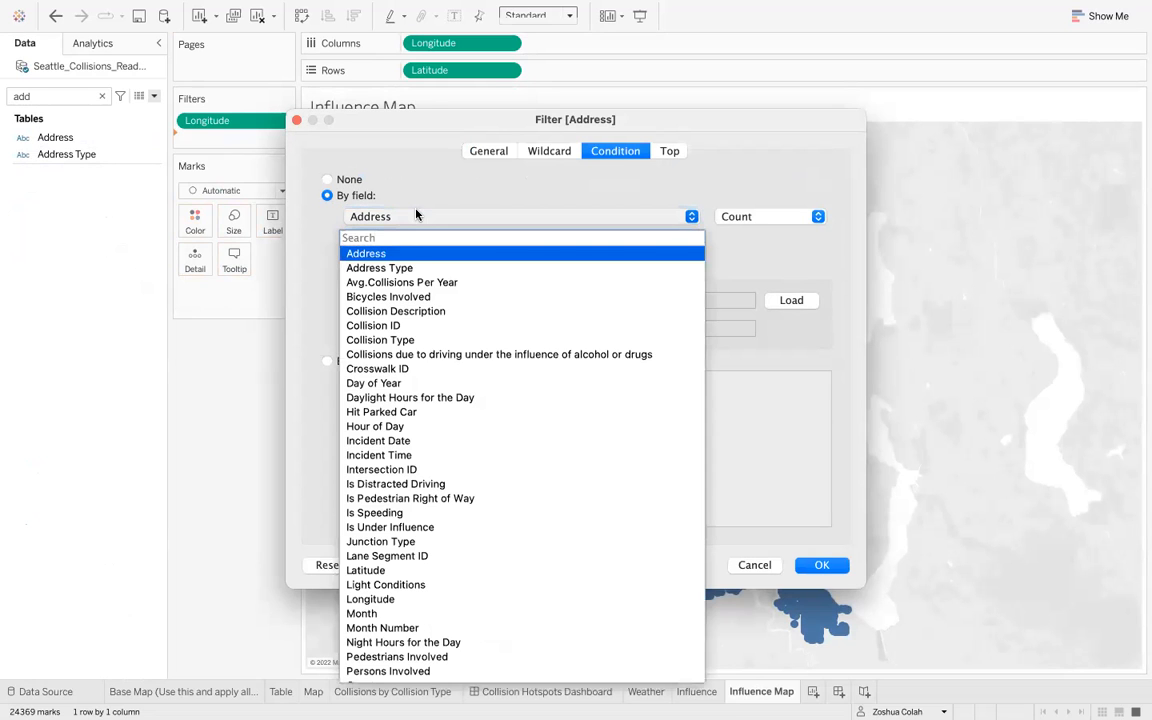
left_click(445, 355)
left_click(362, 250)
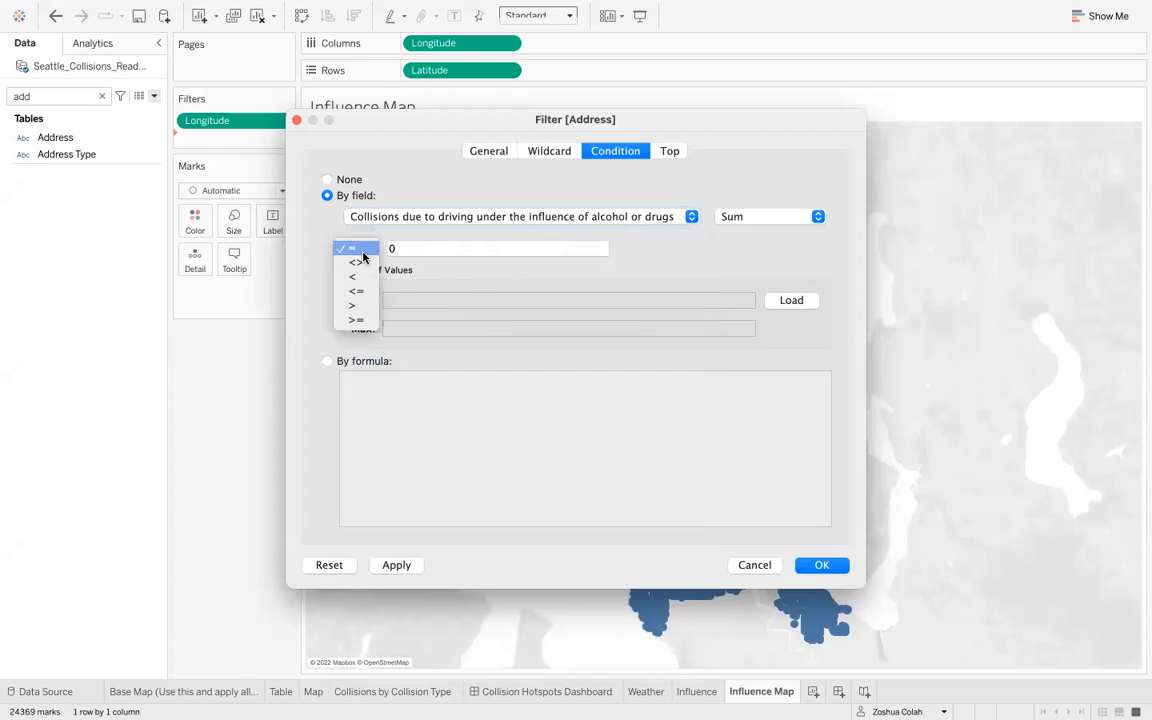
left_click(359, 322)
left_click(405, 248)
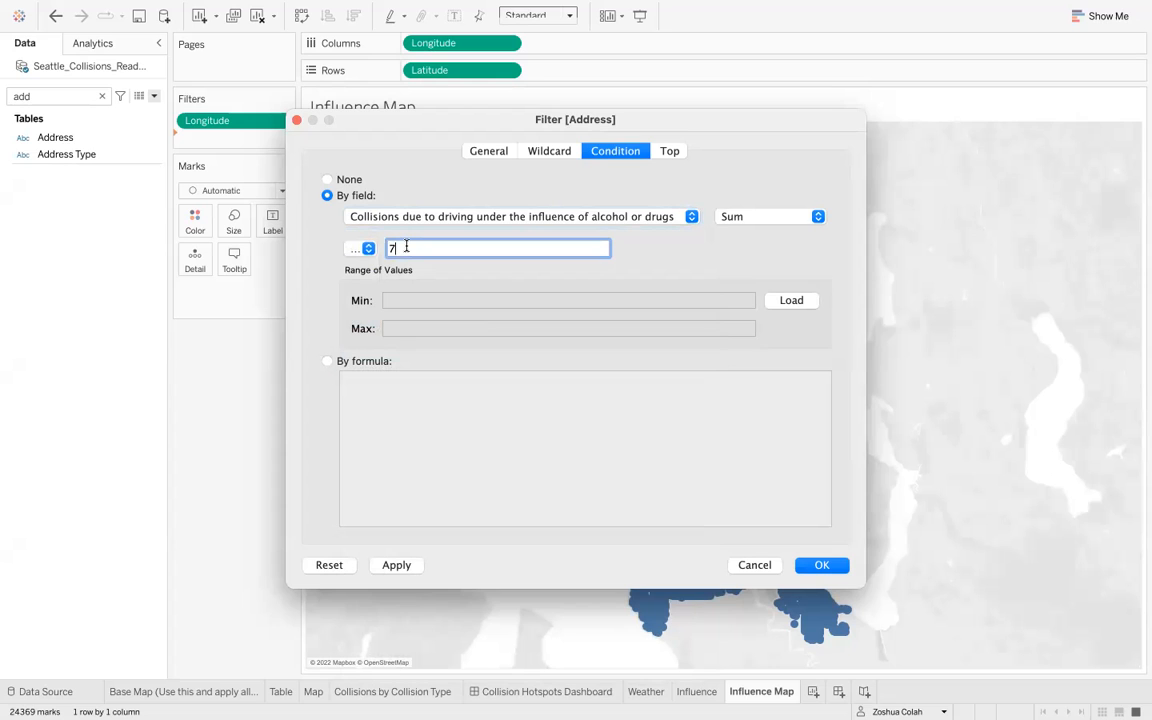
type("7")
left_click(413, 565)
left_click_drag(693, 121, 512, 71)
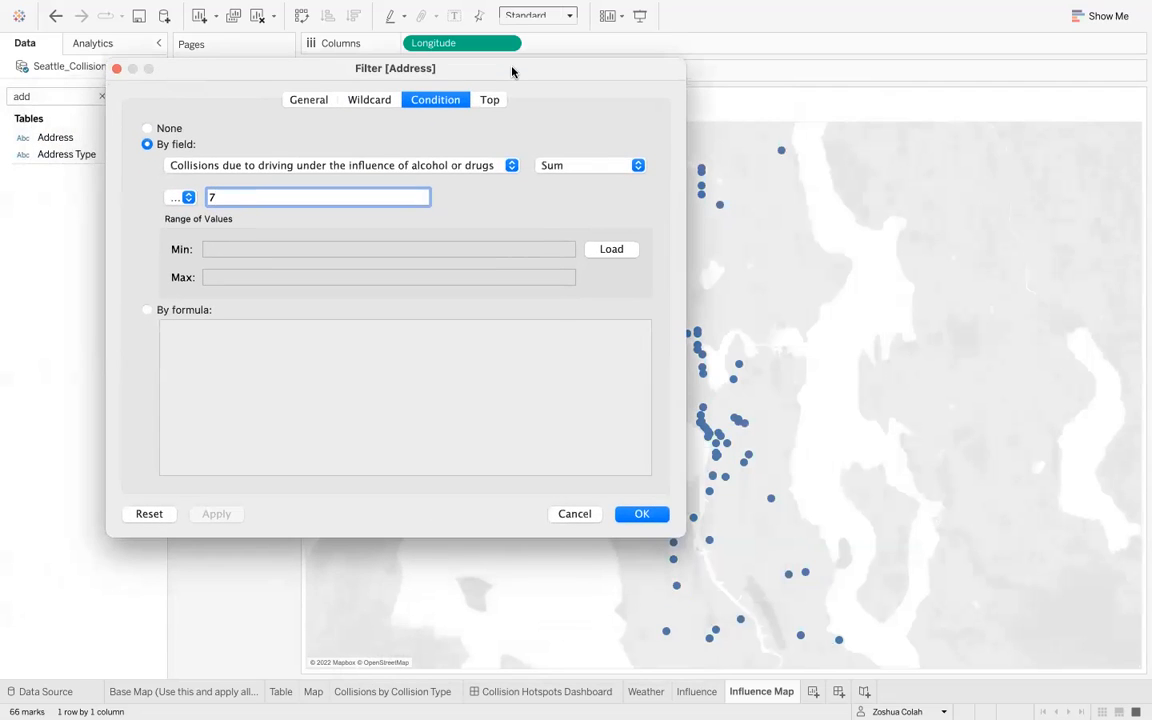
left_click(641, 515)
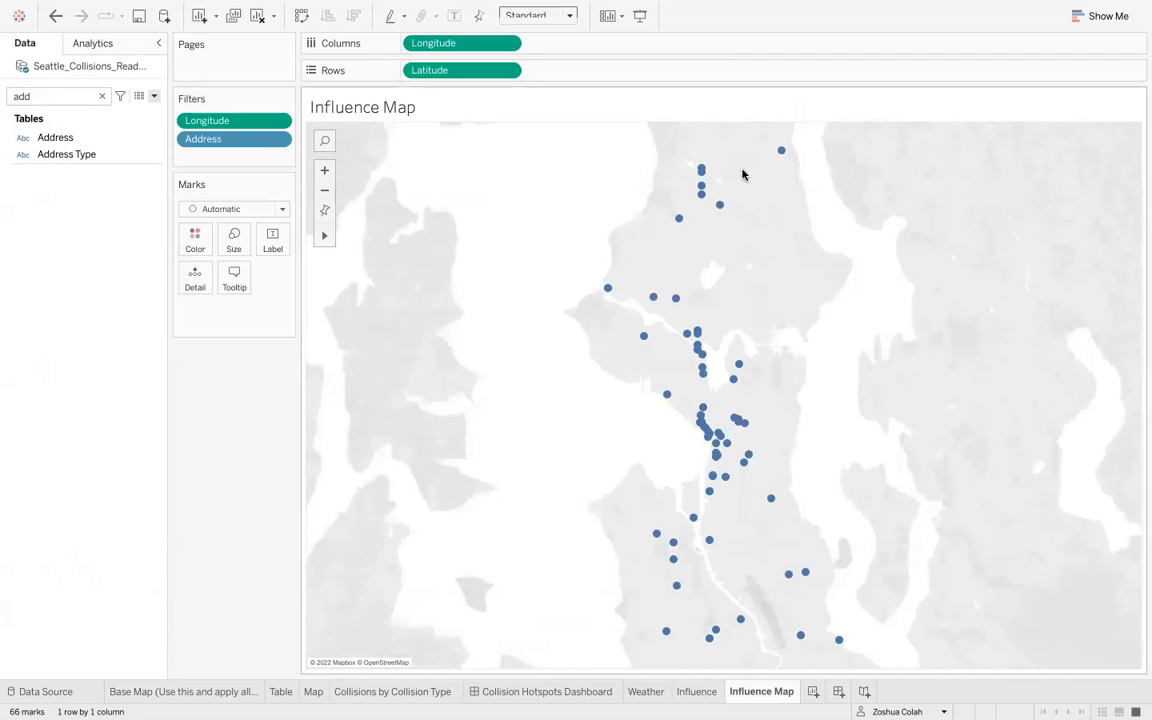
- Colour the map's collision marks red
left_click(195, 239)
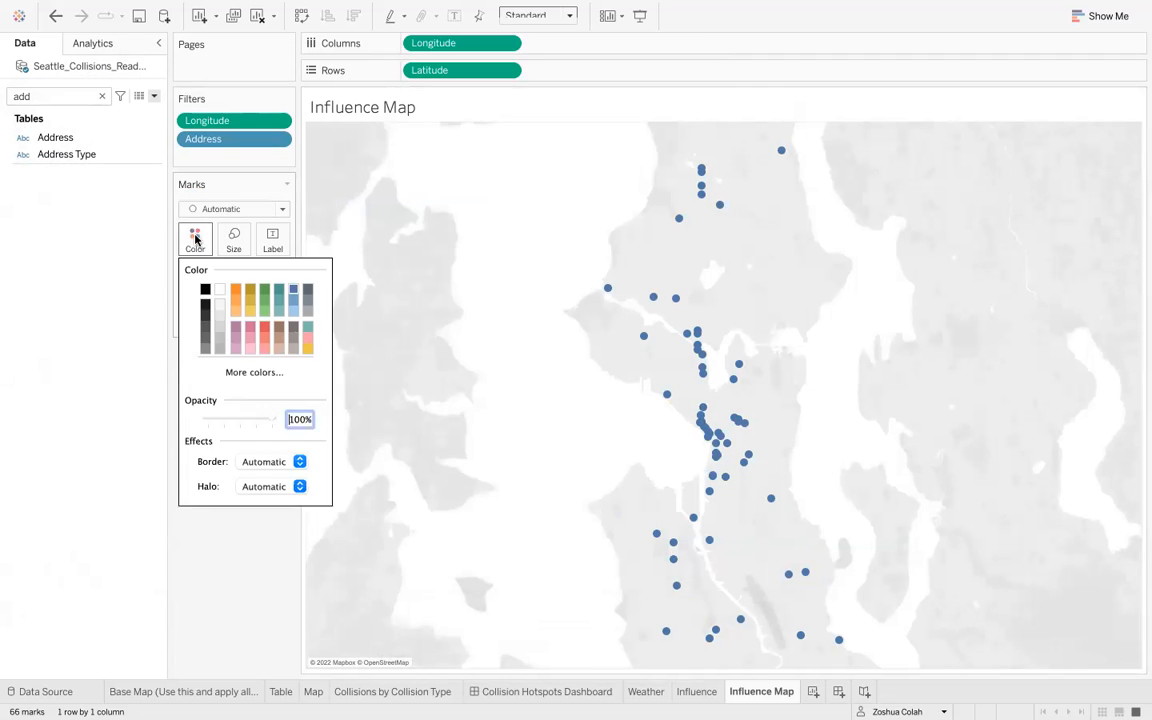
left_click(265, 330)
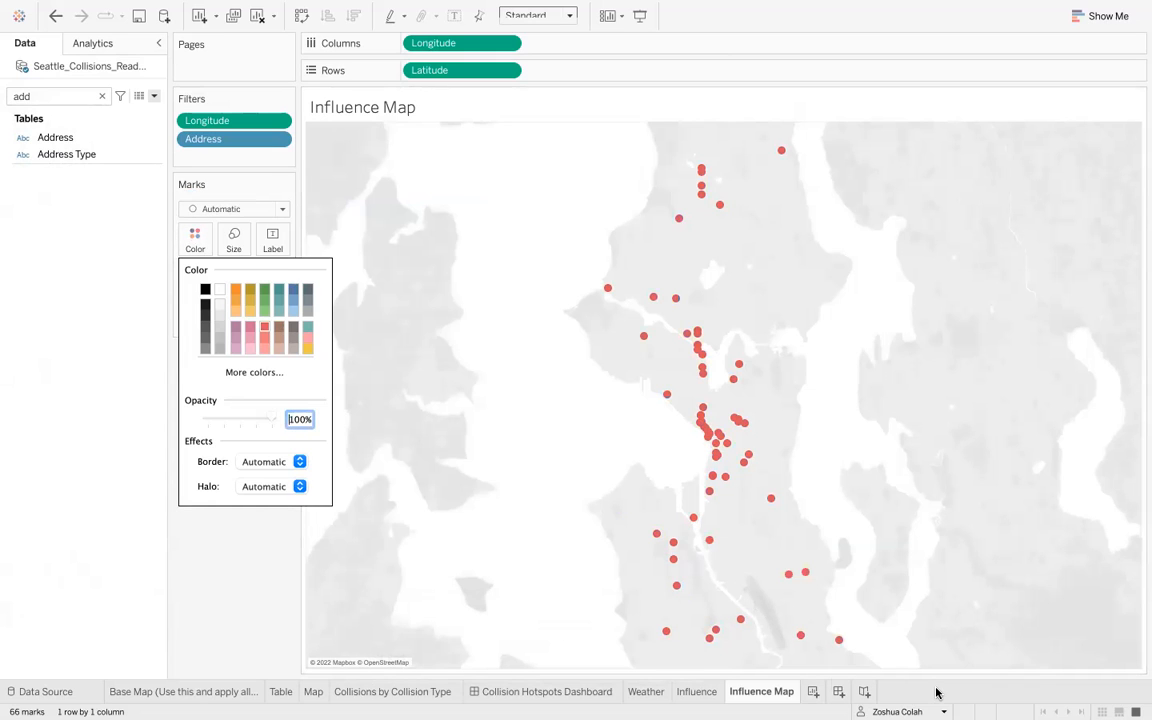
left_click(905, 690)
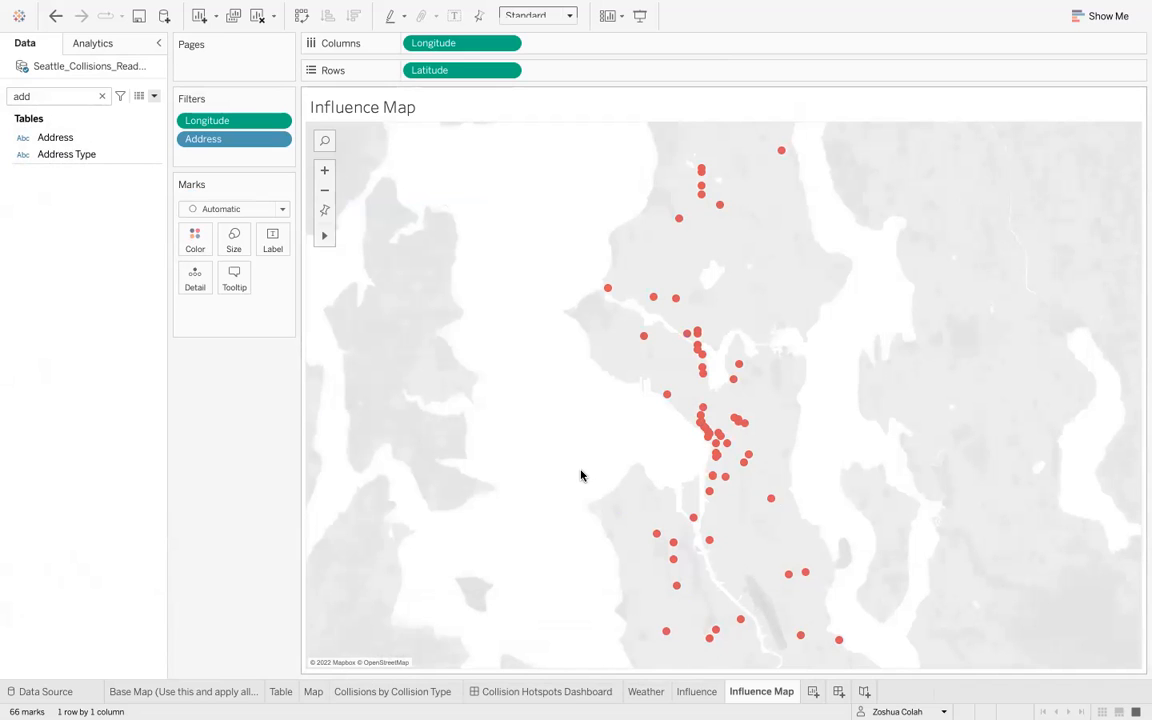
- Review the assignment questions in the browser and return to the workbook
mouse_move(773, 502)
key("ctrl+Right")
key("ctrl+Right")
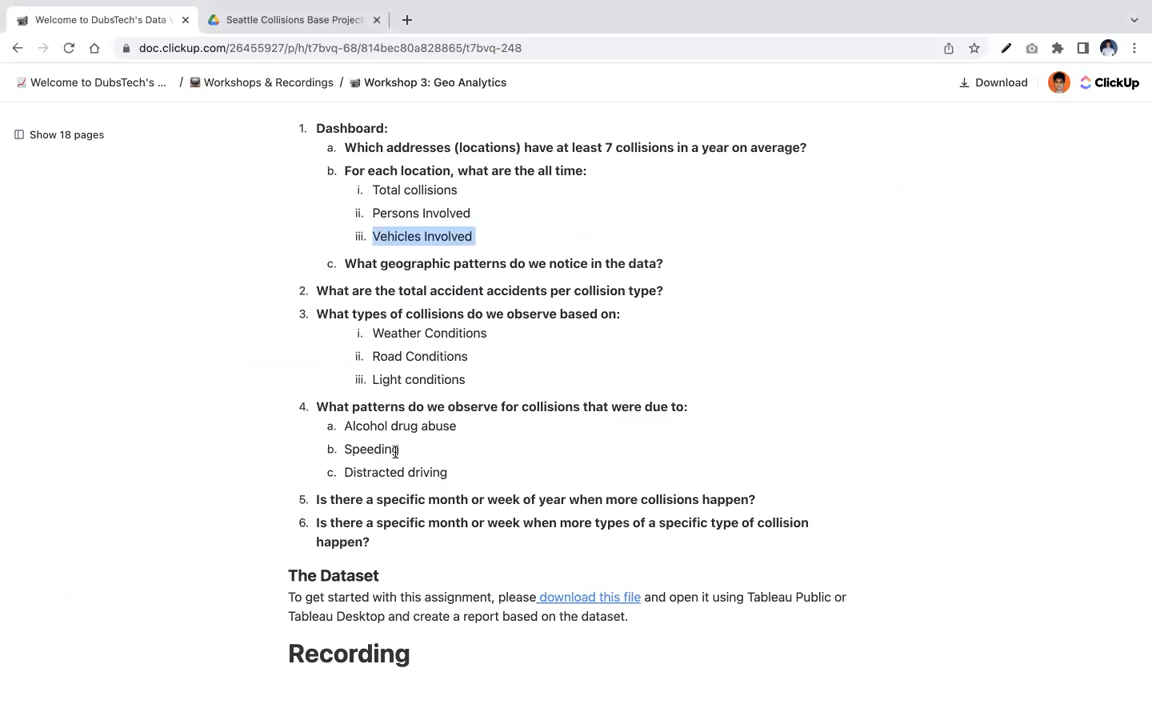
key("ctrl+Left")
key("ctrl+Left")
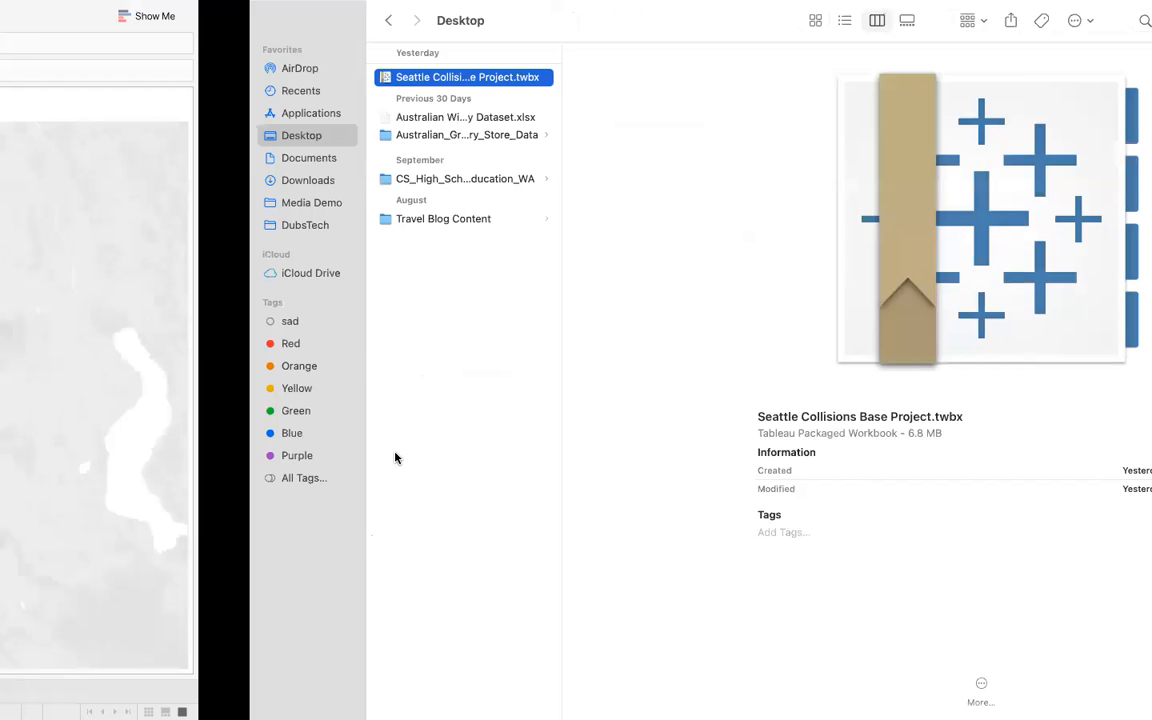
- Add a new worksheet and check the assignment's questions about collisions by month or week
left_click(813, 691)
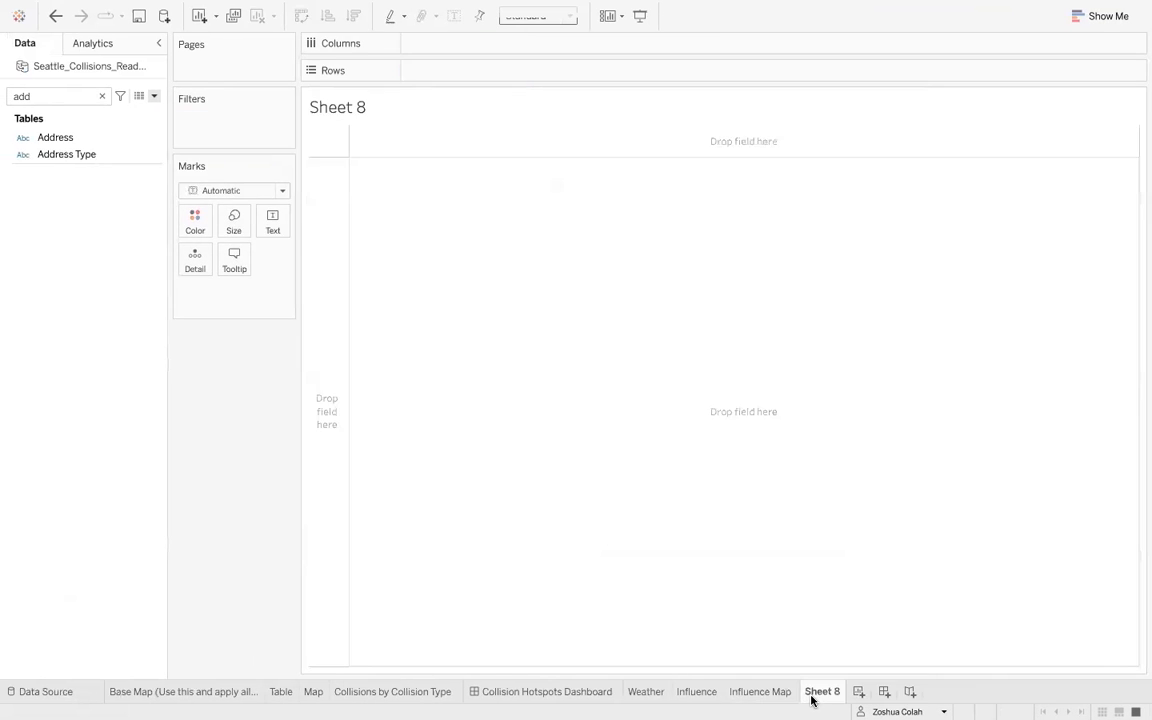
key("ctrl+Right")
key("ctrl+Right")
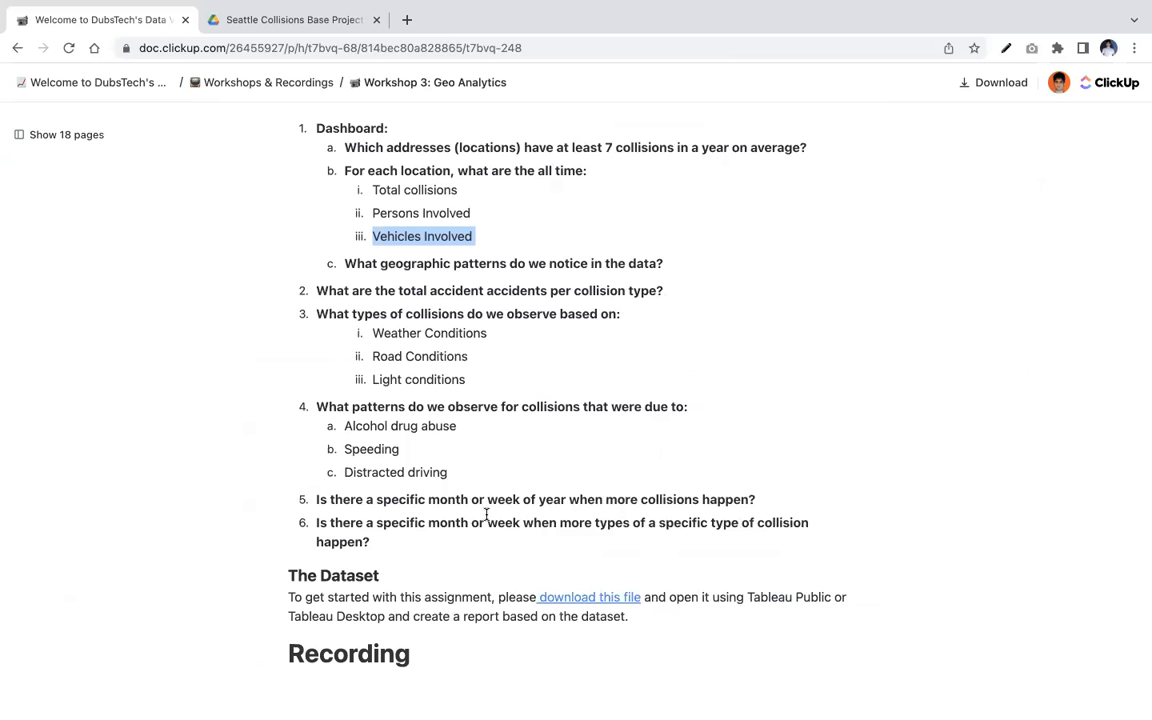
key("ctrl+Left")
key("ctrl+Left")
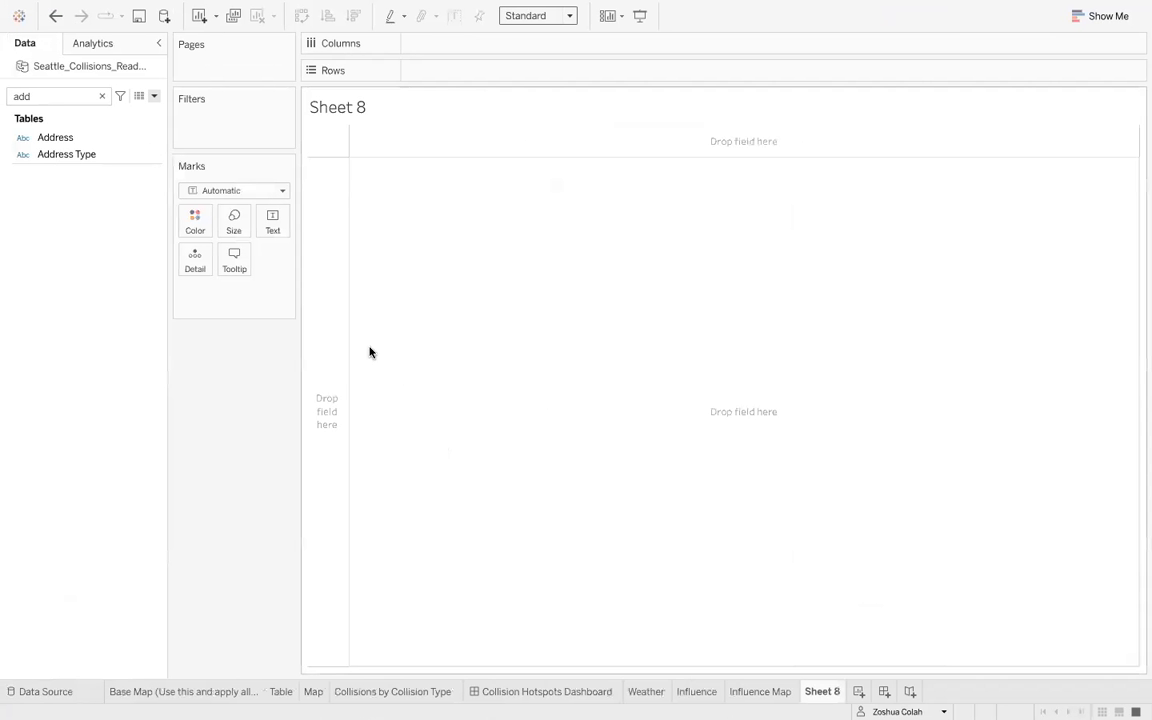
- Clear the field search and place Incident Date on columns
double_click(90, 96)
key("BackSpace")
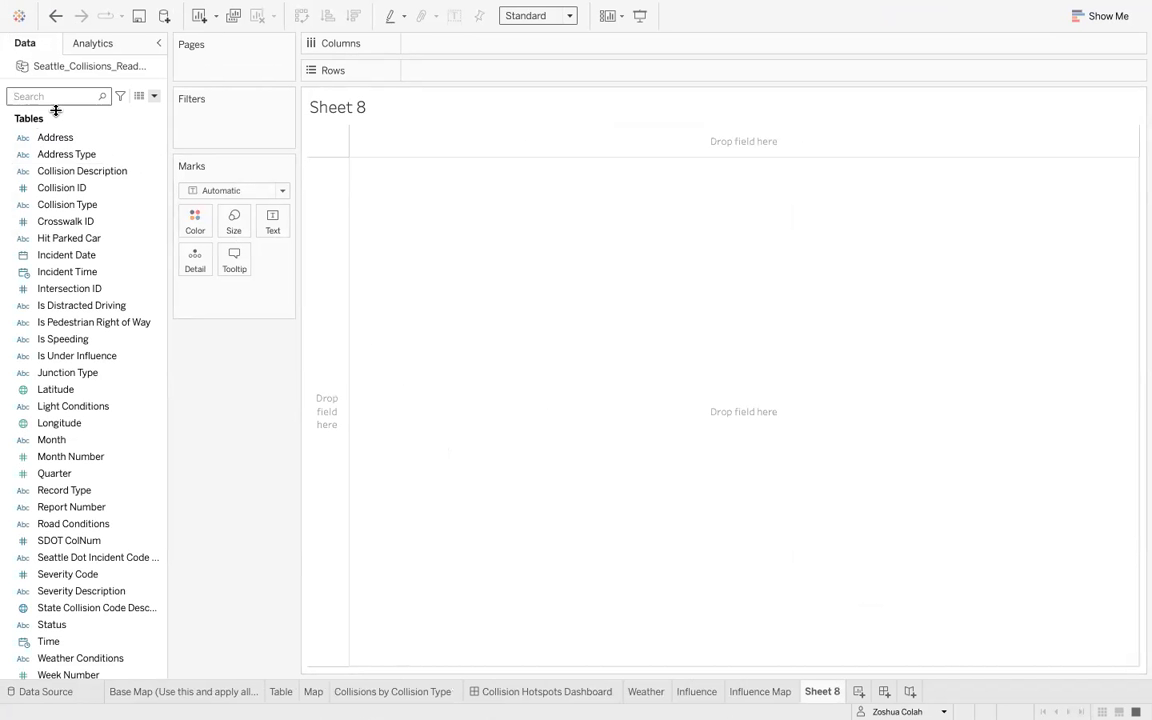
type("incide")
left_click(72, 137)
left_click_drag(72, 137, 451, 44)
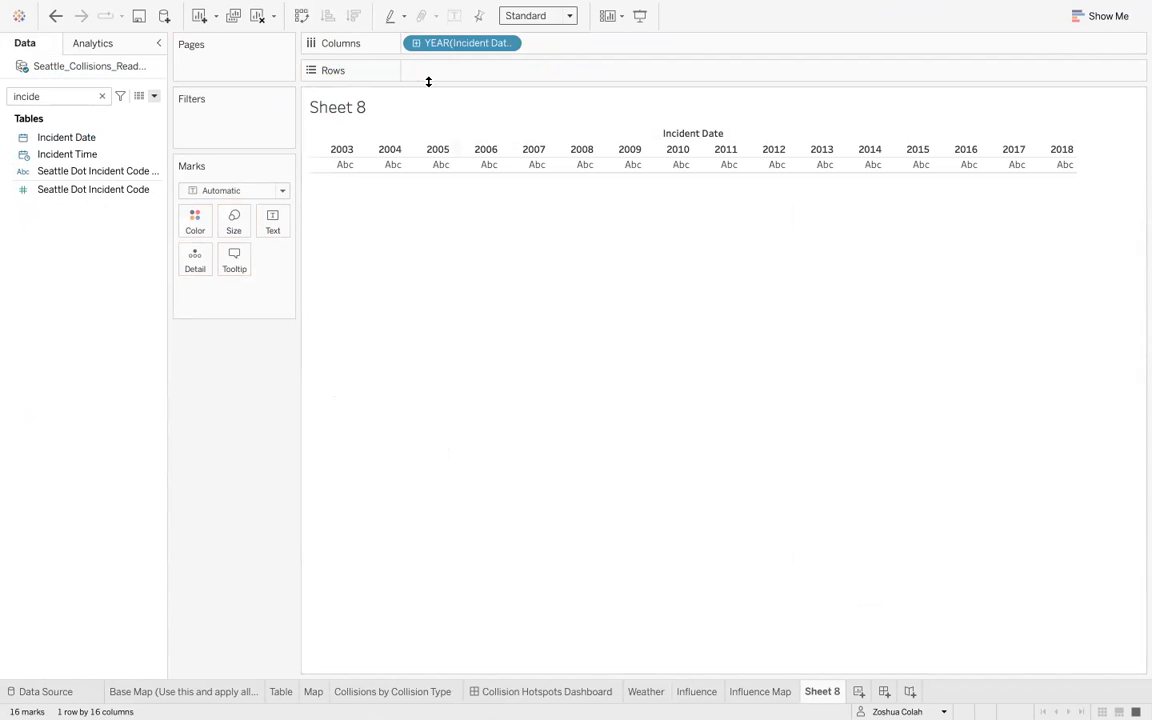
- Place Total Collisions on rows to chart collisions over the incident years
left_click(101, 96)
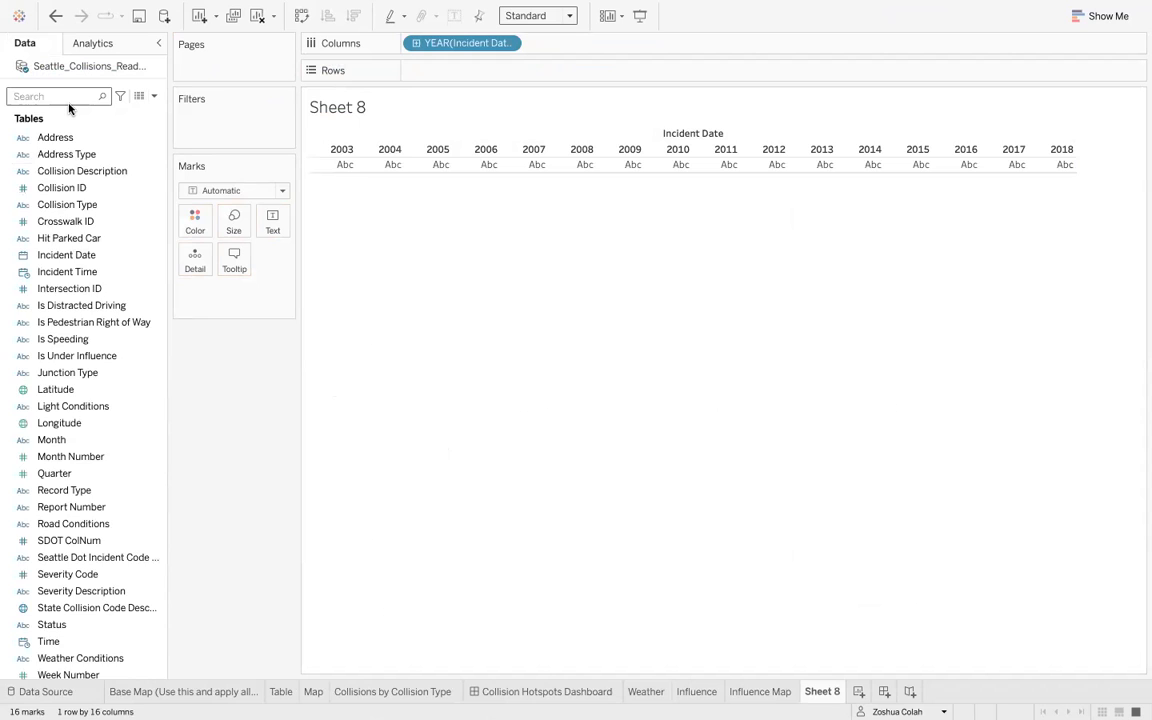
type("total")
left_click(75, 149)
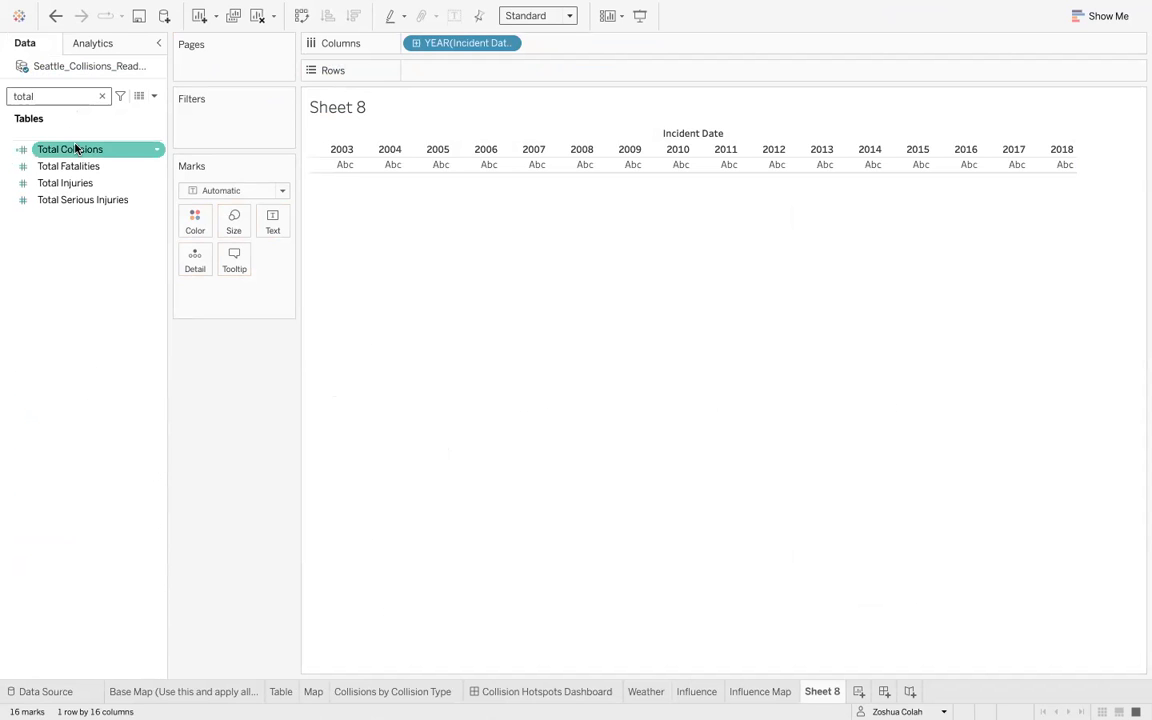
left_click_drag(75, 149, 497, 77)
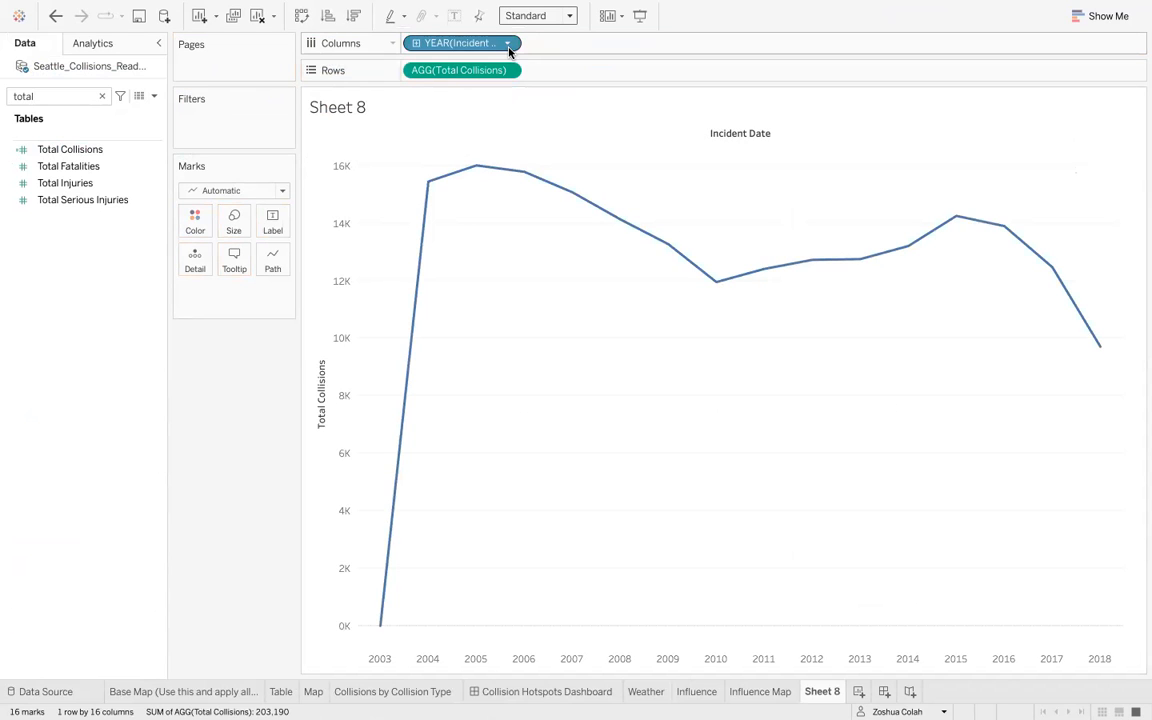
- Change the Incident Date on columns from Year to Month
mouse_move(436, 198)
mouse_move(969, 222)
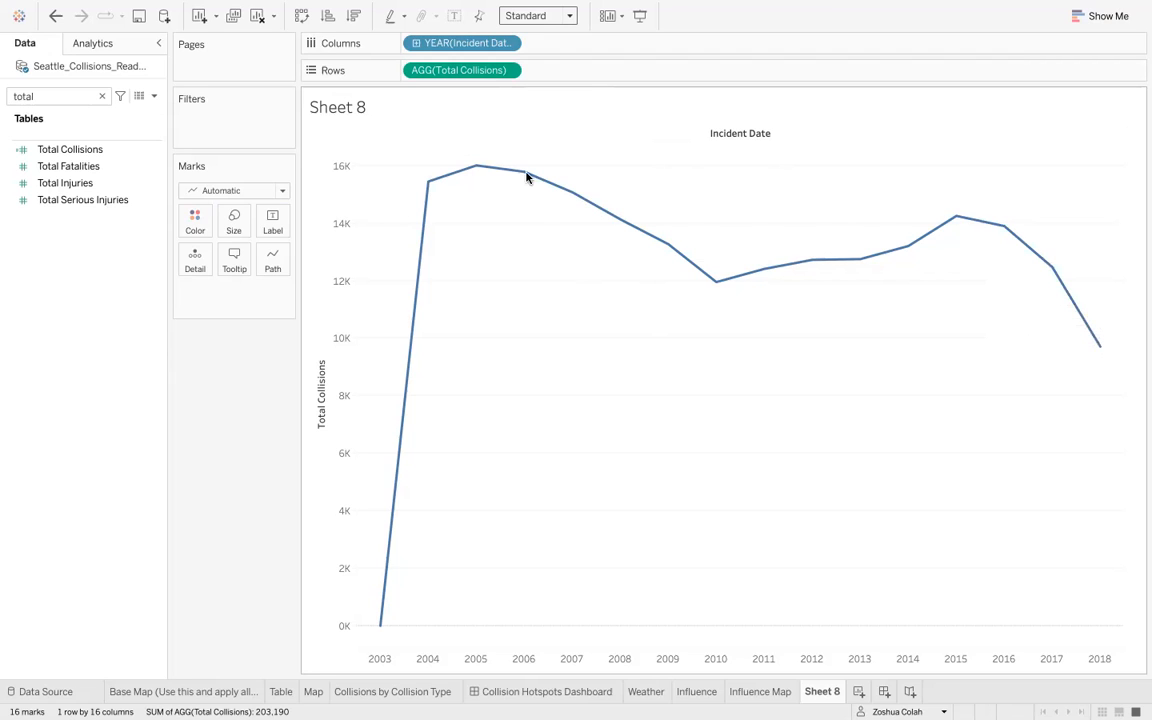
left_click(508, 45)
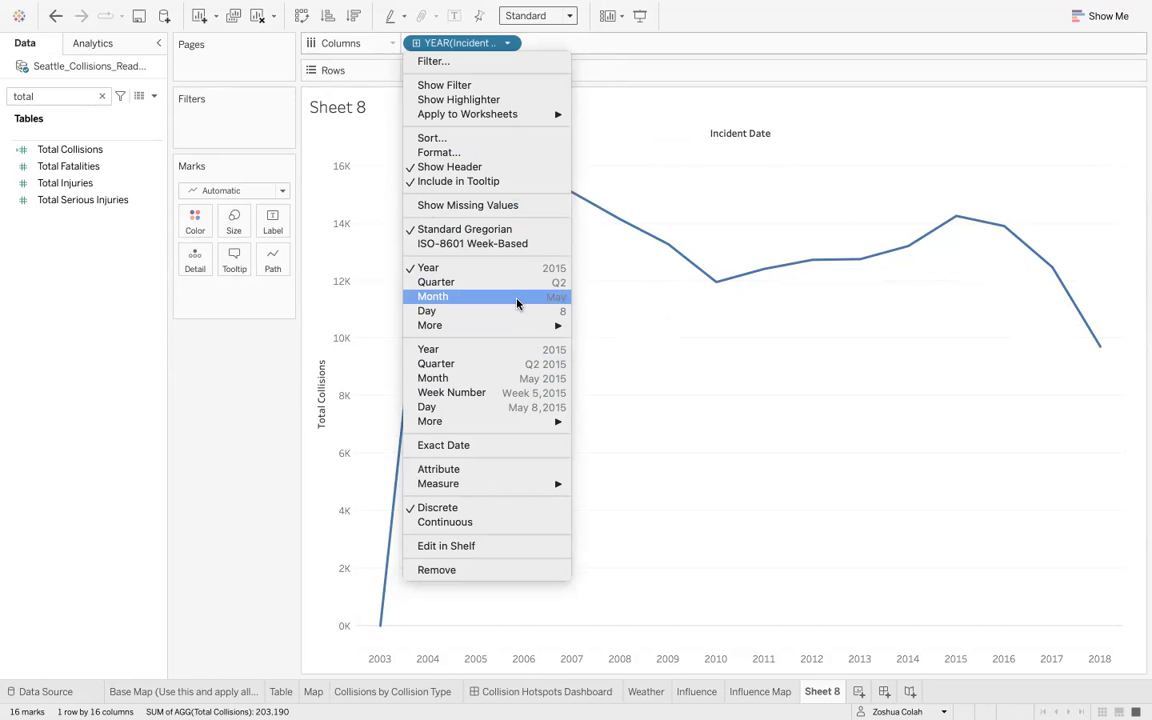
left_click(517, 304)
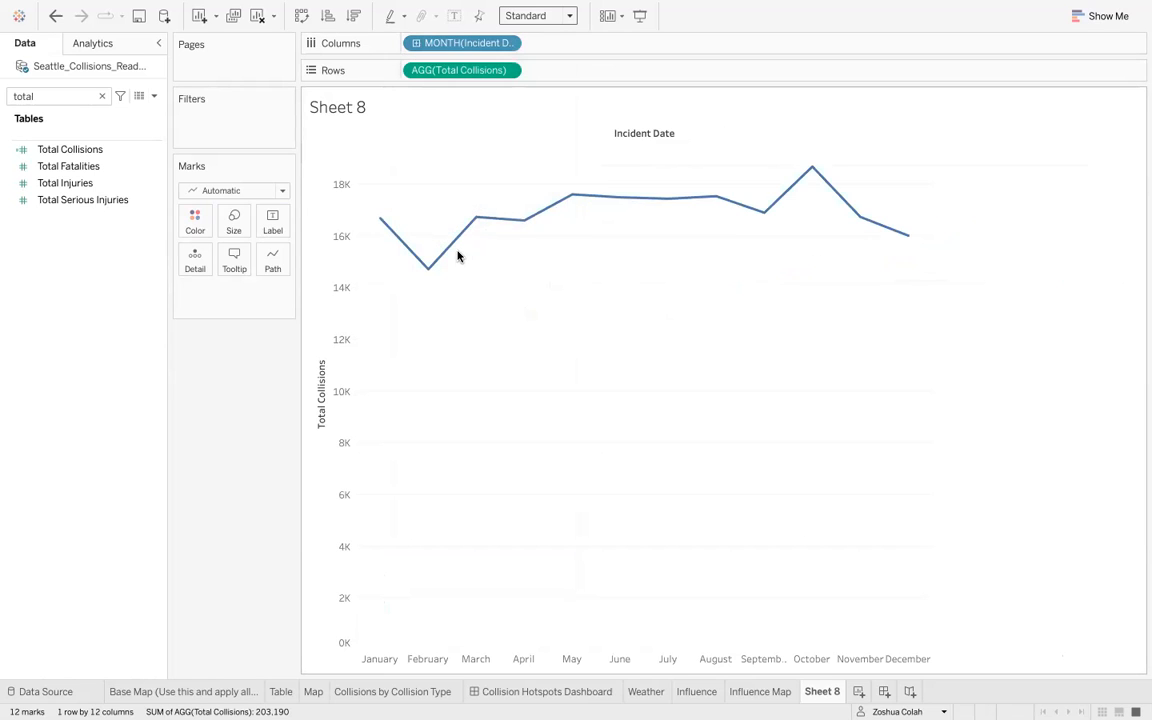
- Show mark labels on the monthly line chart and fit it to Entire View
mouse_move(381, 225)
mouse_move(797, 188)
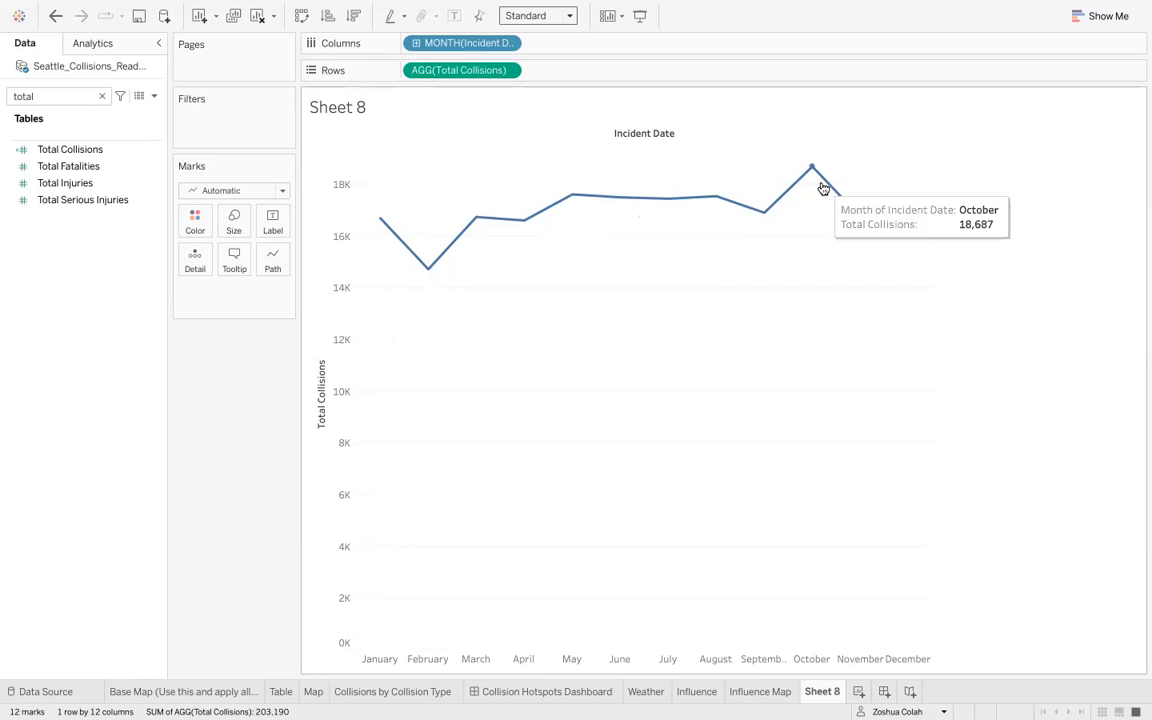
mouse_move(896, 234)
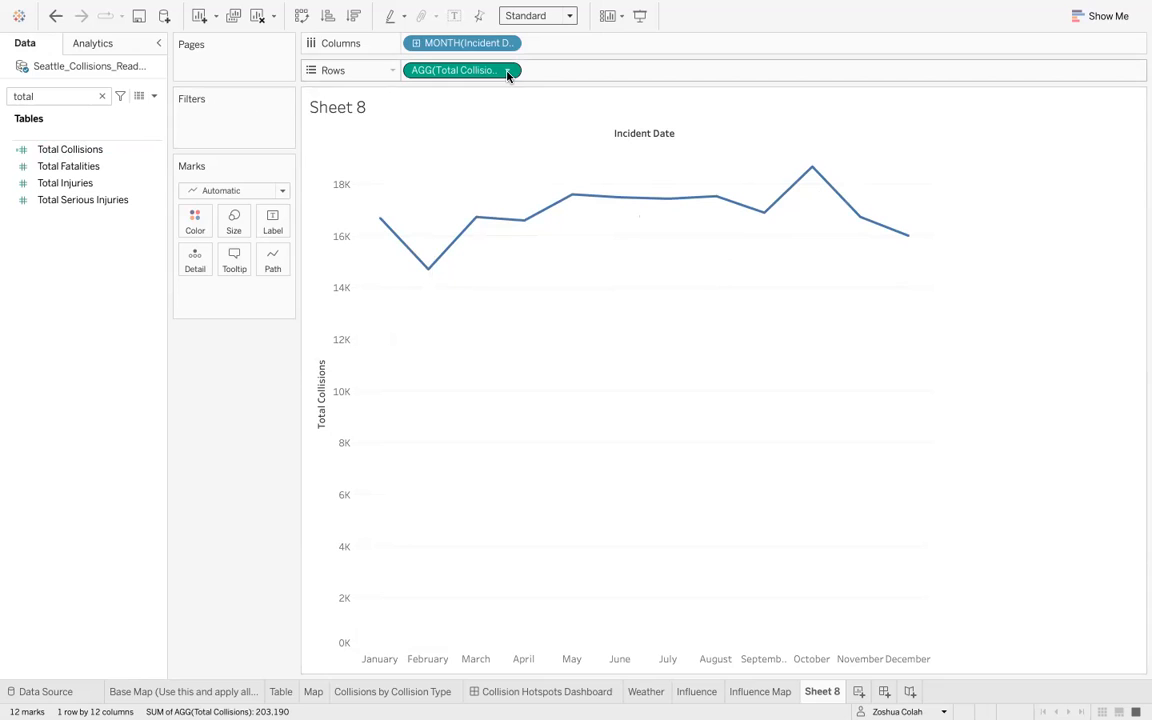
left_click(454, 17)
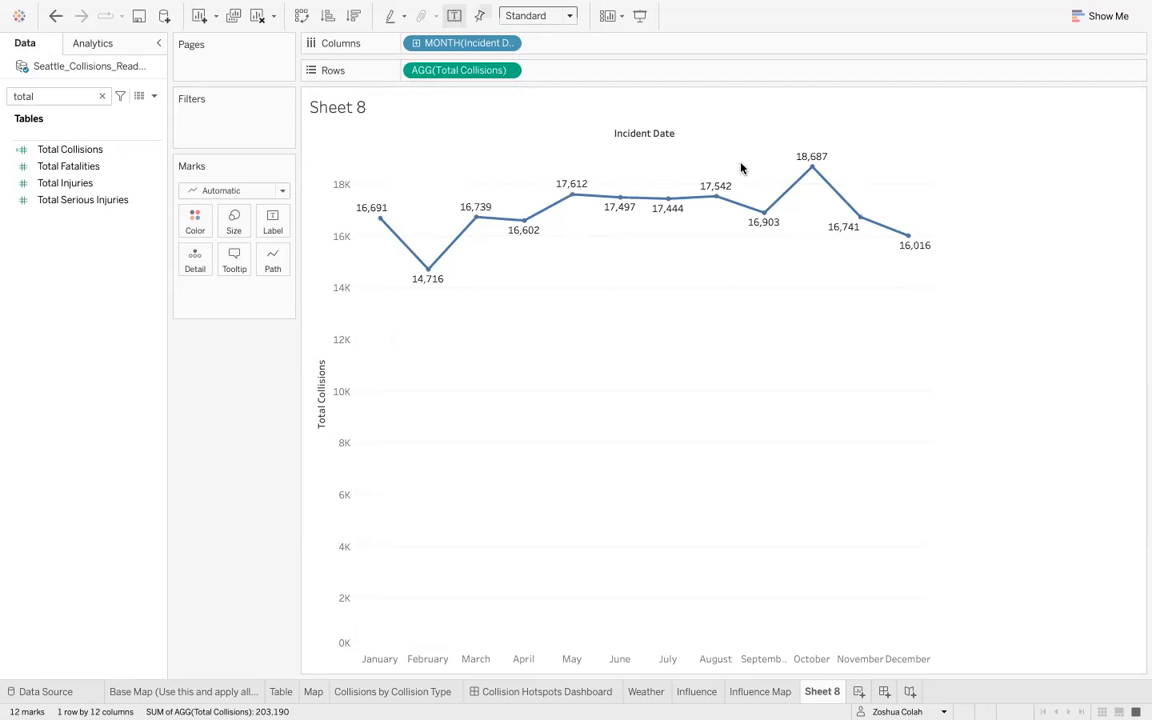
left_click(553, 20)
left_click(553, 70)
mouse_move(980, 170)
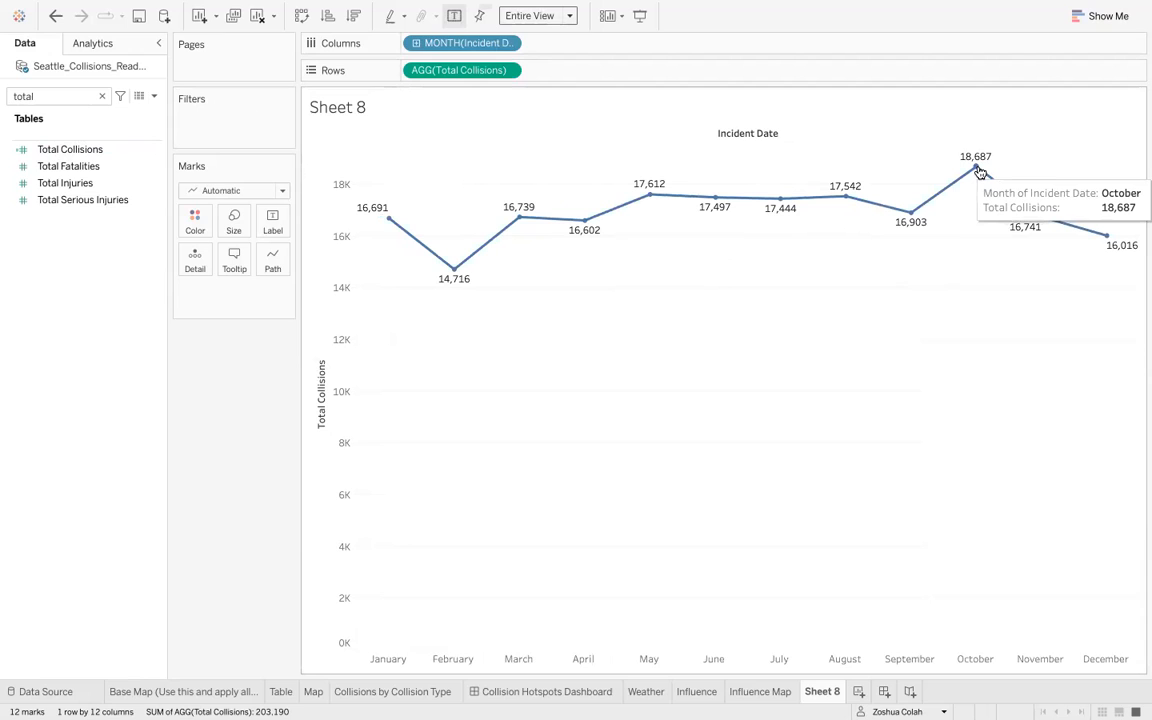
- Rename the worksheet to 'Collisions by Month'
double_click(822, 691)
type("Collisions by Month")
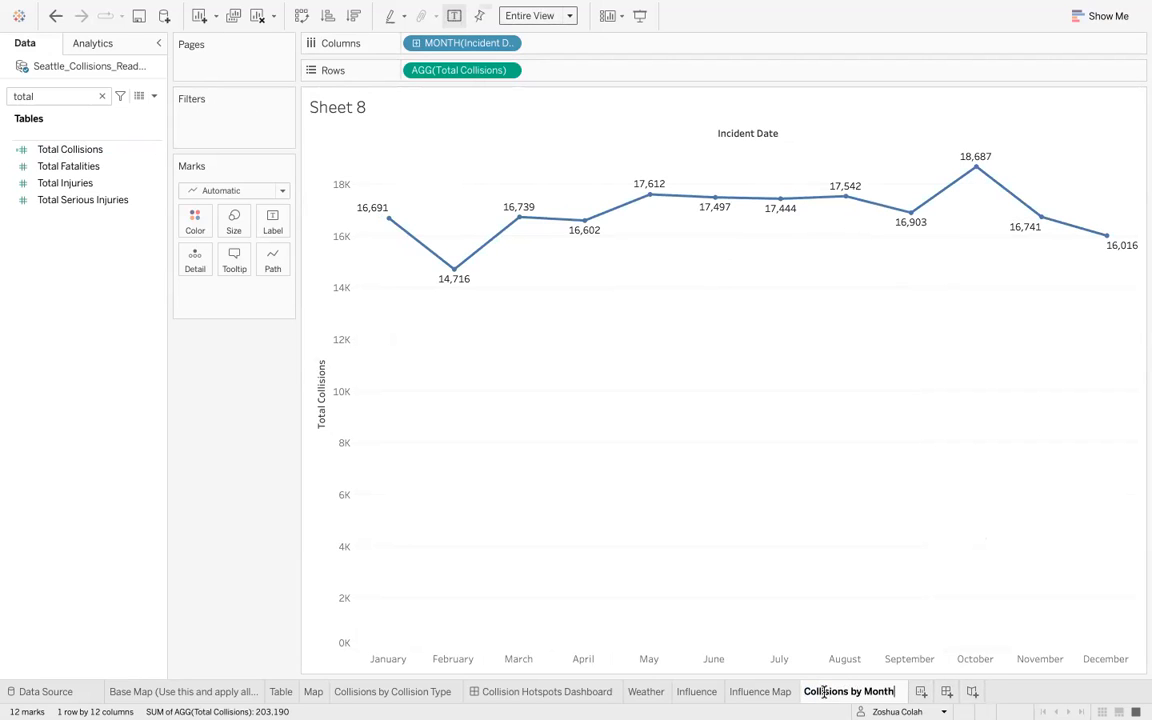
key("Return")
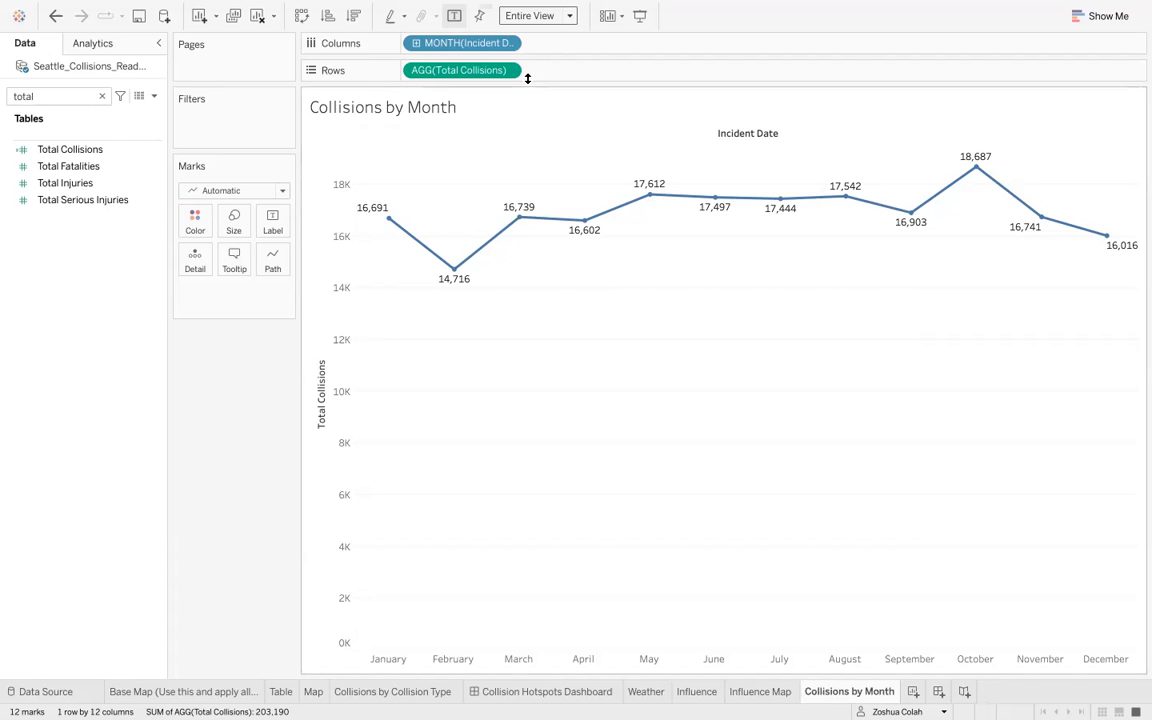
- Switch the Incident Date to Week Number and change the mark type to Bar
left_click(507, 43)
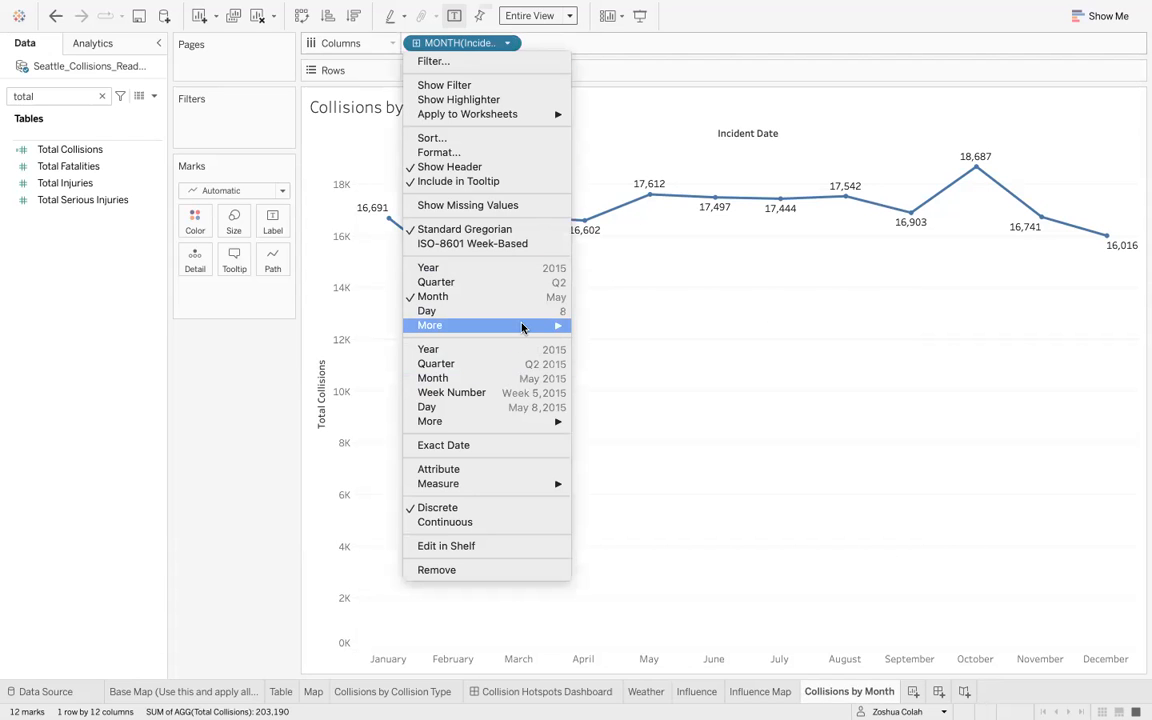
mouse_move(524, 326)
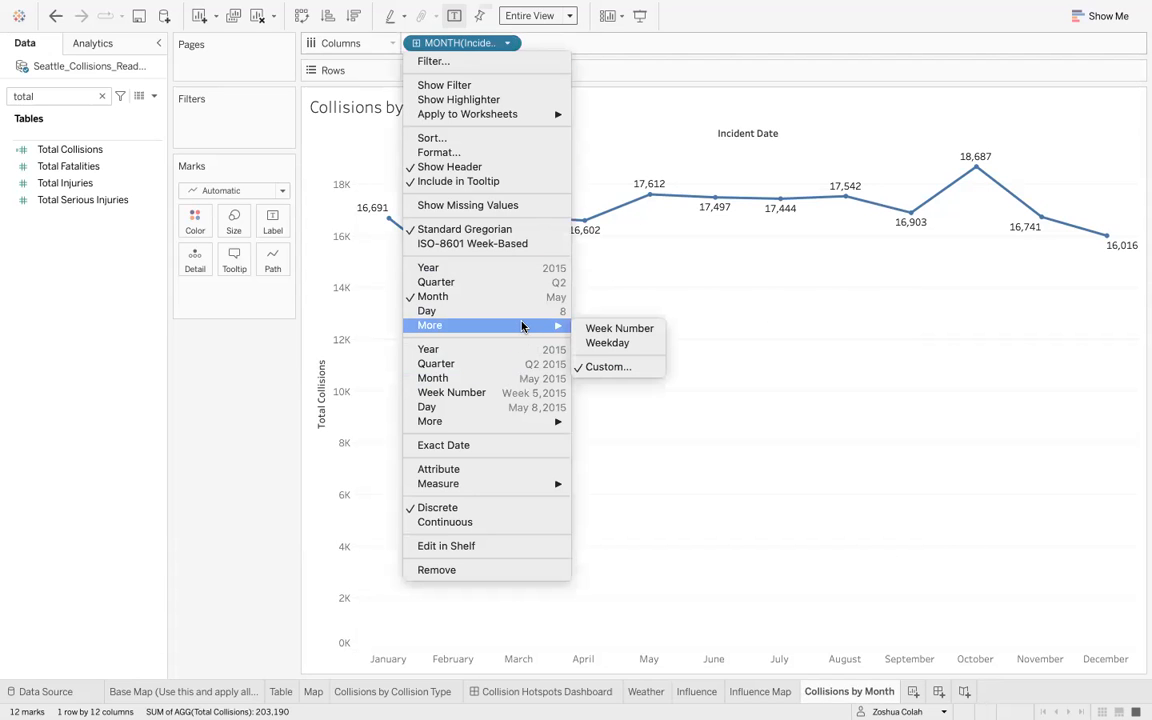
left_click(578, 329)
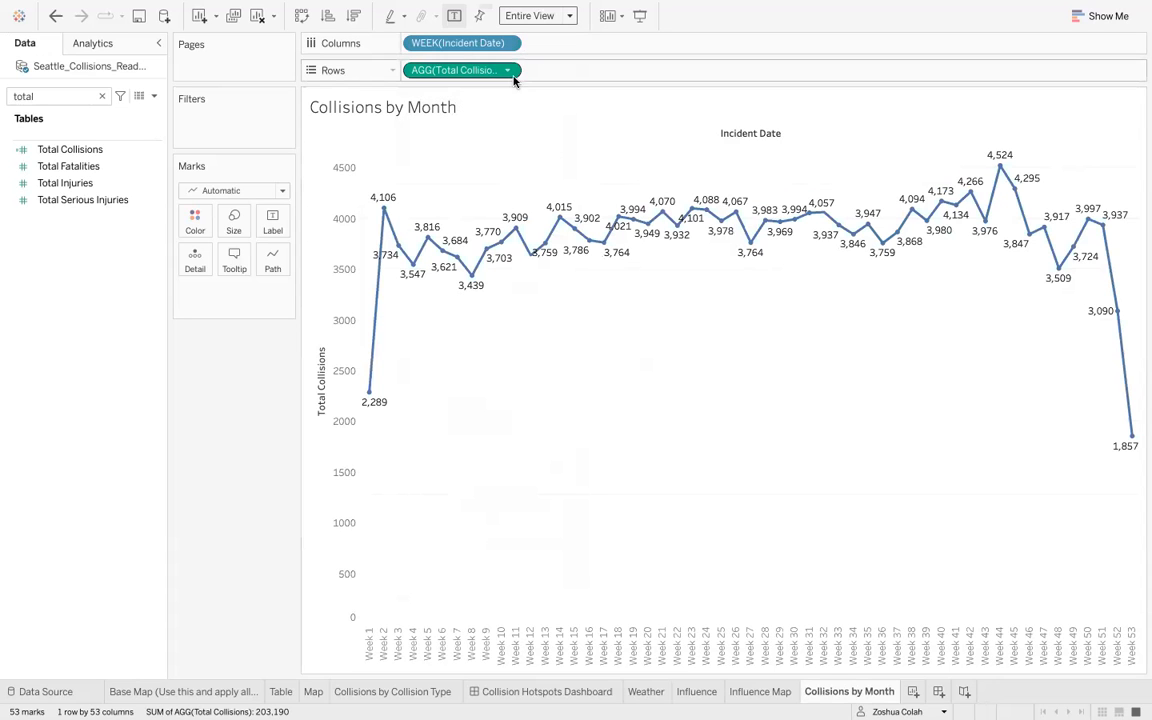
left_click(268, 193)
left_click(255, 228)
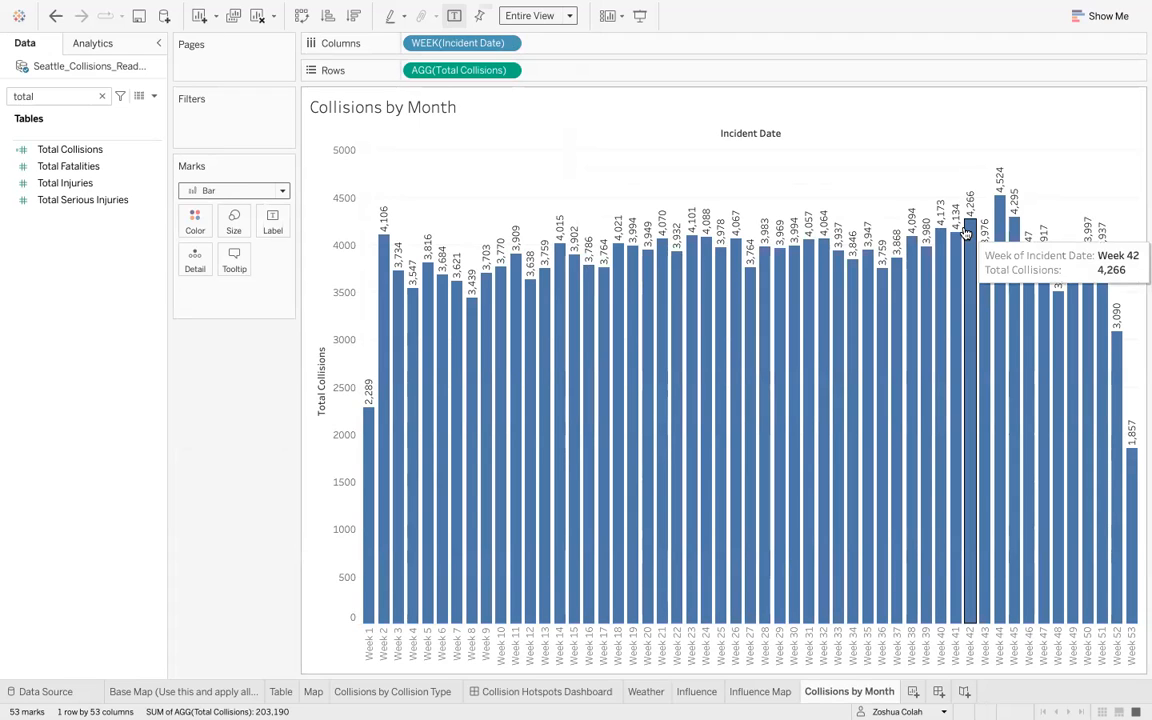
- Undo the weekly bar changes to return to the monthly line chart
key("ctrl+z")
key("ctrl+z")
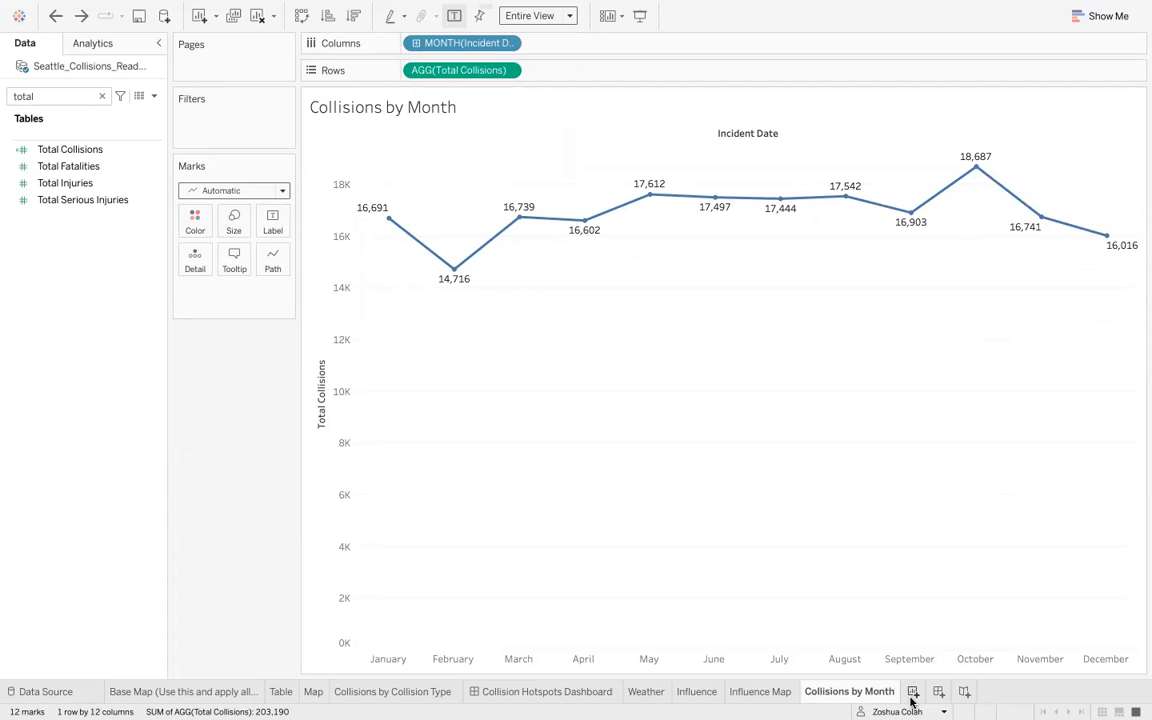
- Review the assignment questions about collision months, weeks and types in the browser document
key("ctrl+Right")
key("ctrl+Right")
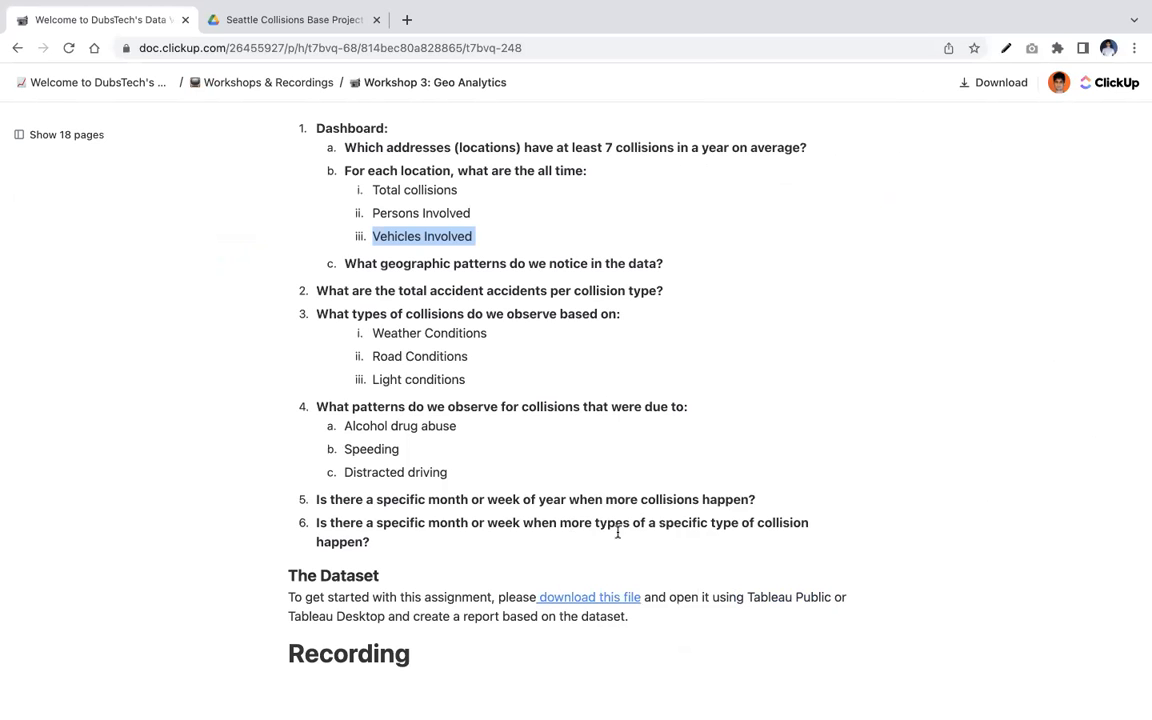
key("ctrl+Left")
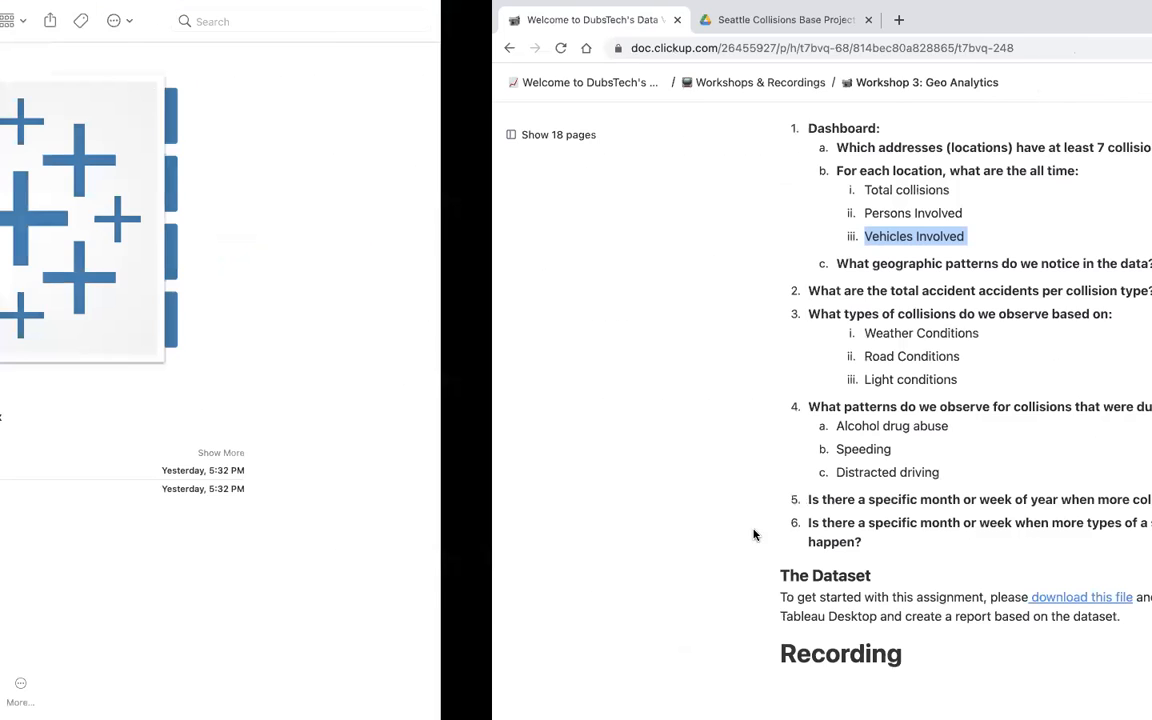
key("ctrl+Left")
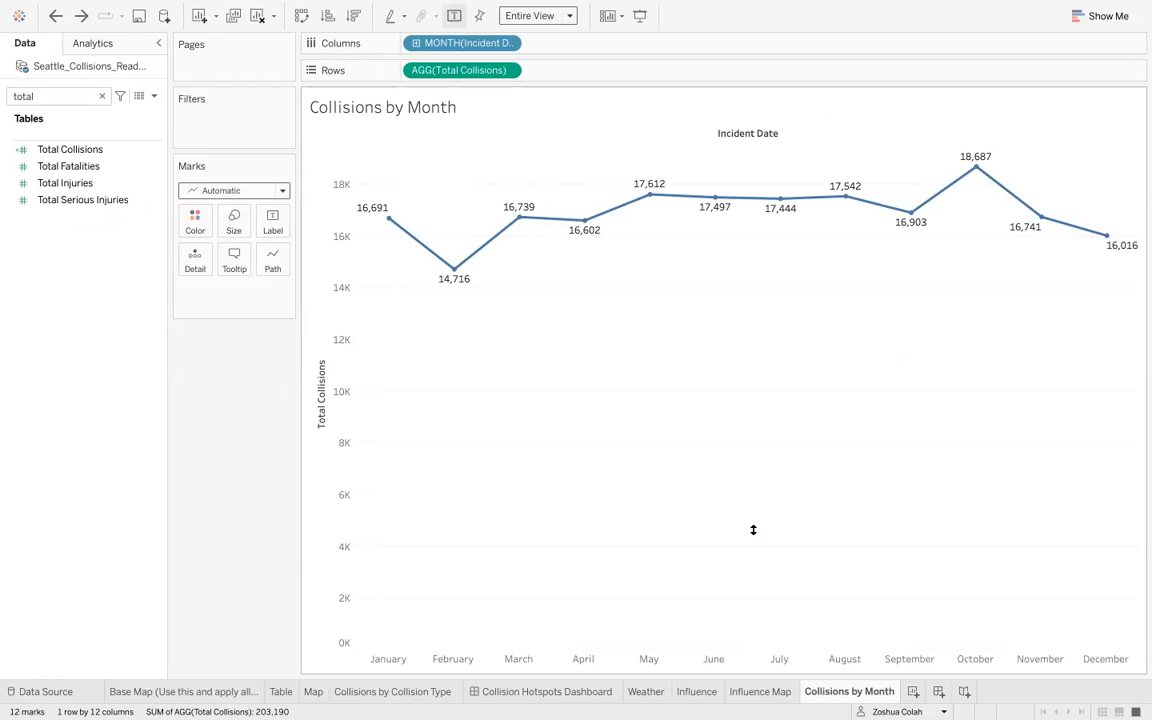
- Search the fields for 'colli' and show a filter control for Collision Type on the monthly chart
left_click(101, 96)
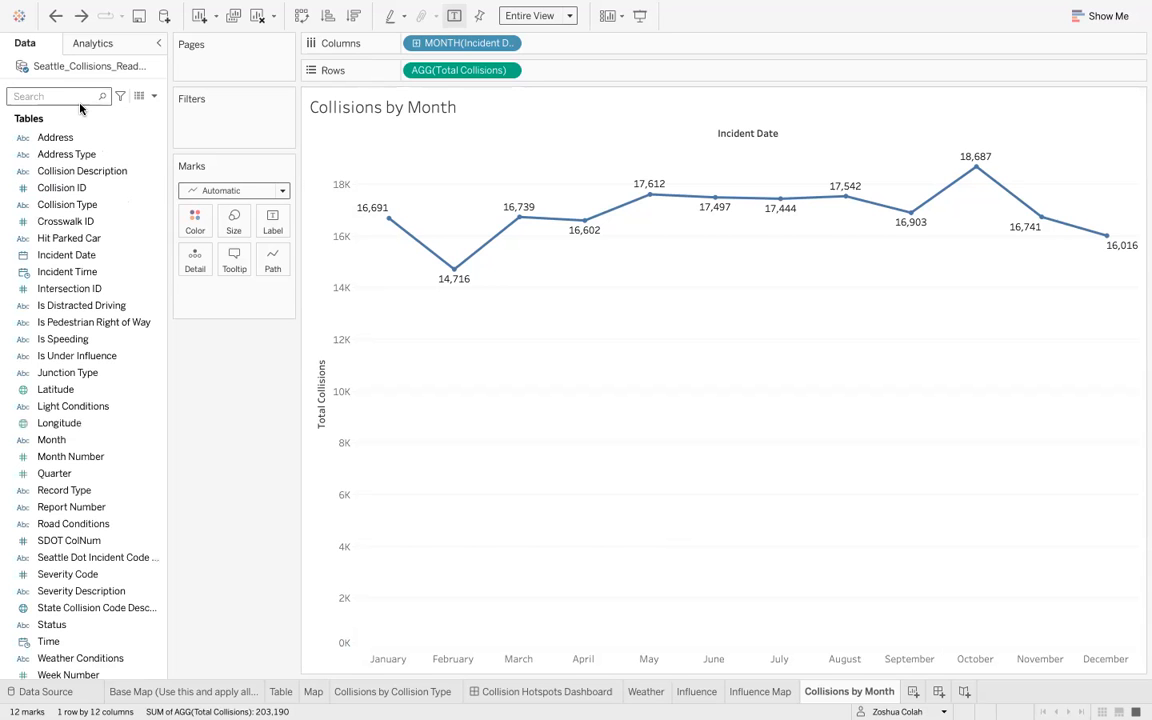
type("colli")
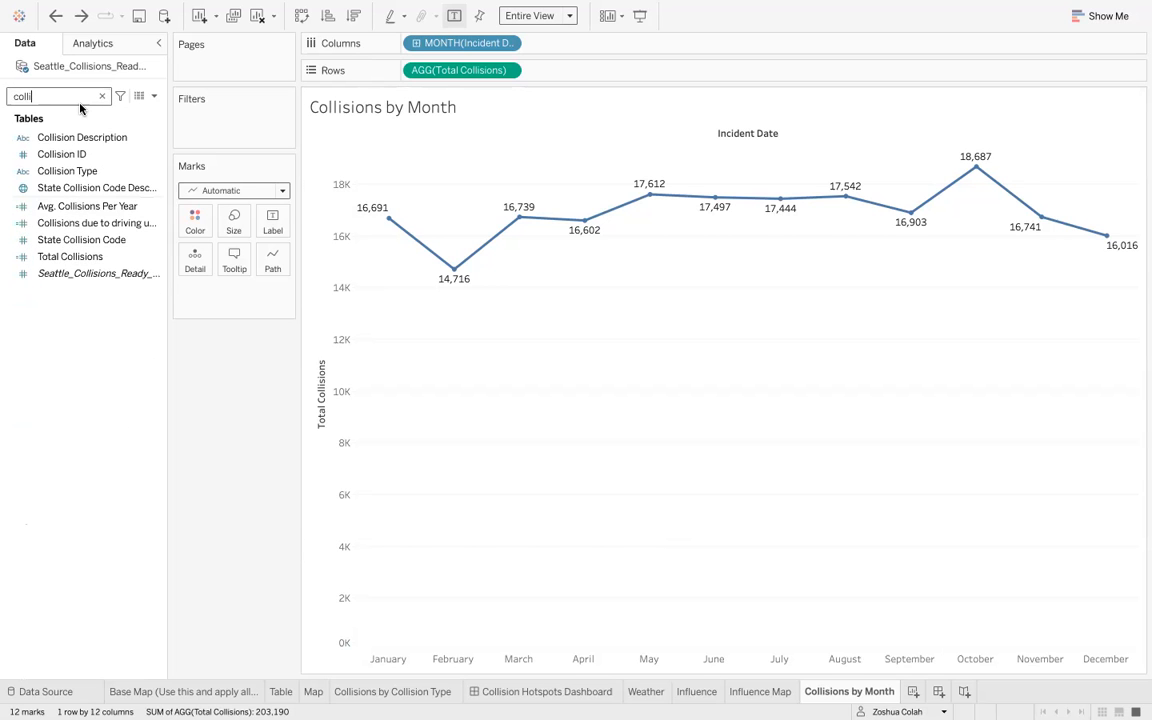
left_click(118, 172)
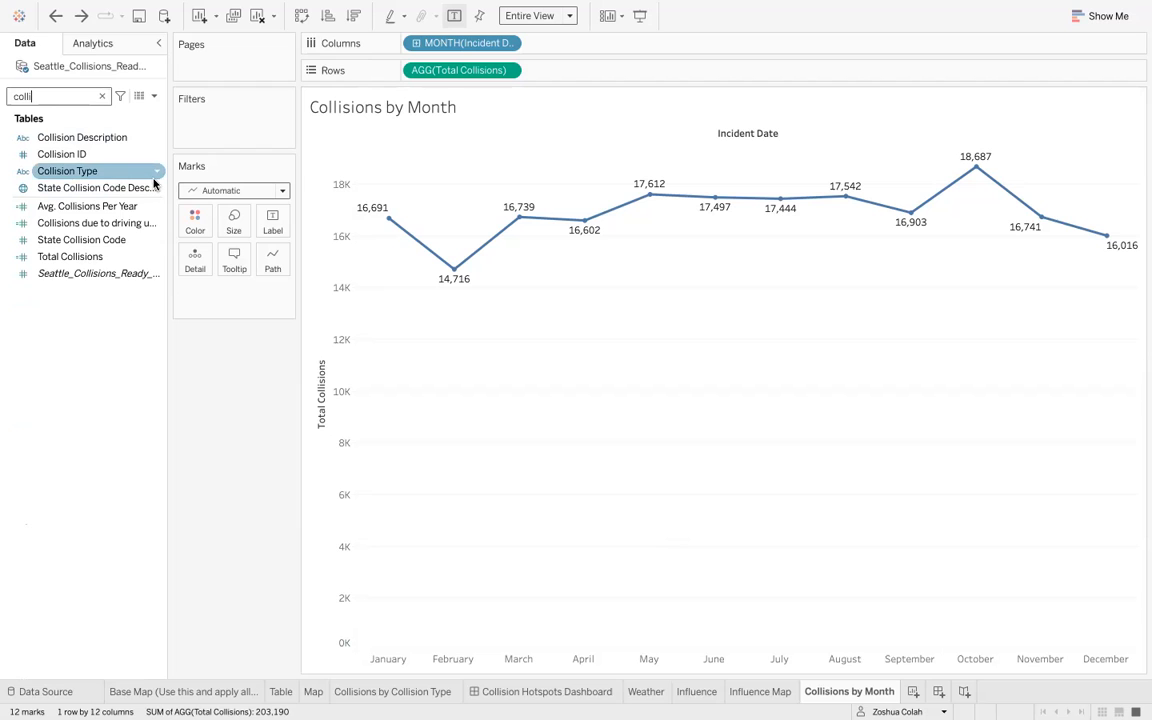
left_click(157, 172)
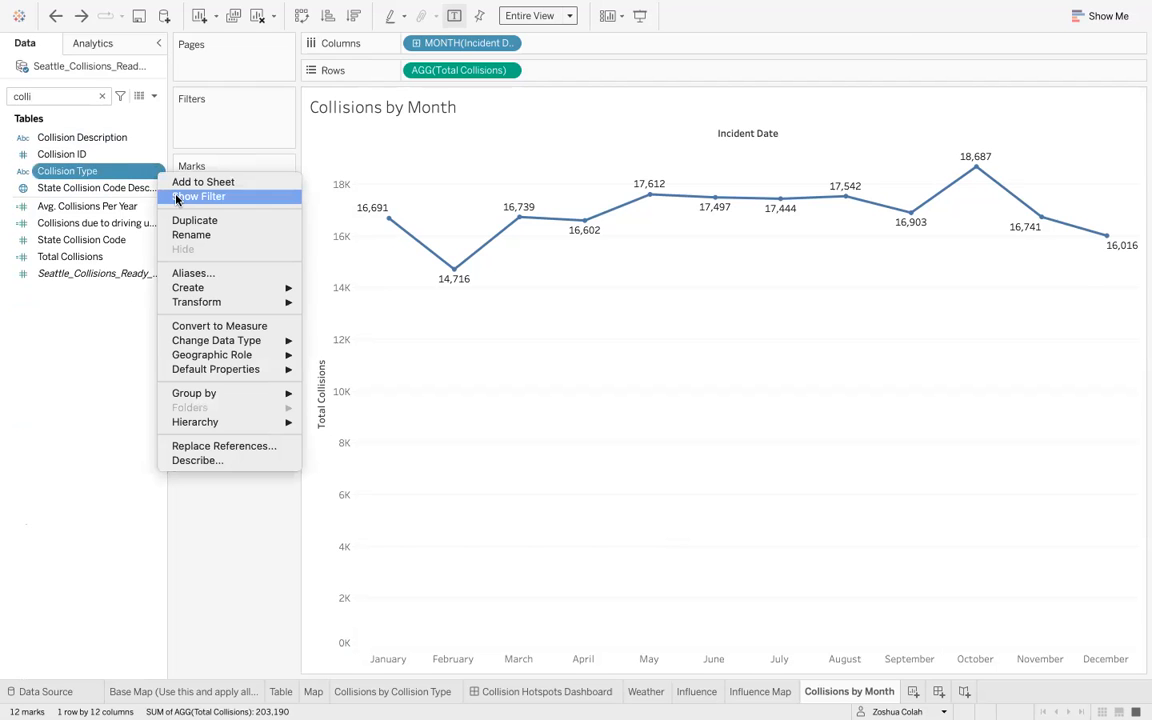
left_click(190, 196)
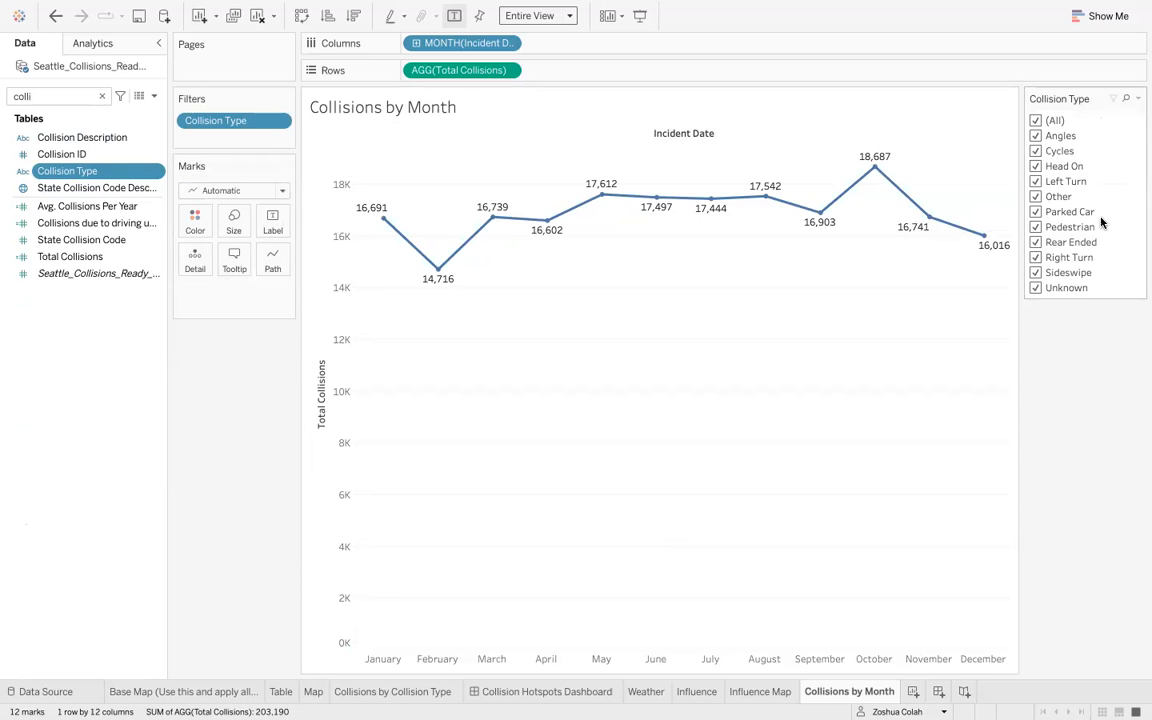
- Change the Collision Type filter to a multiple-values dropdown and show only Angles collisions
left_click(1138, 100)
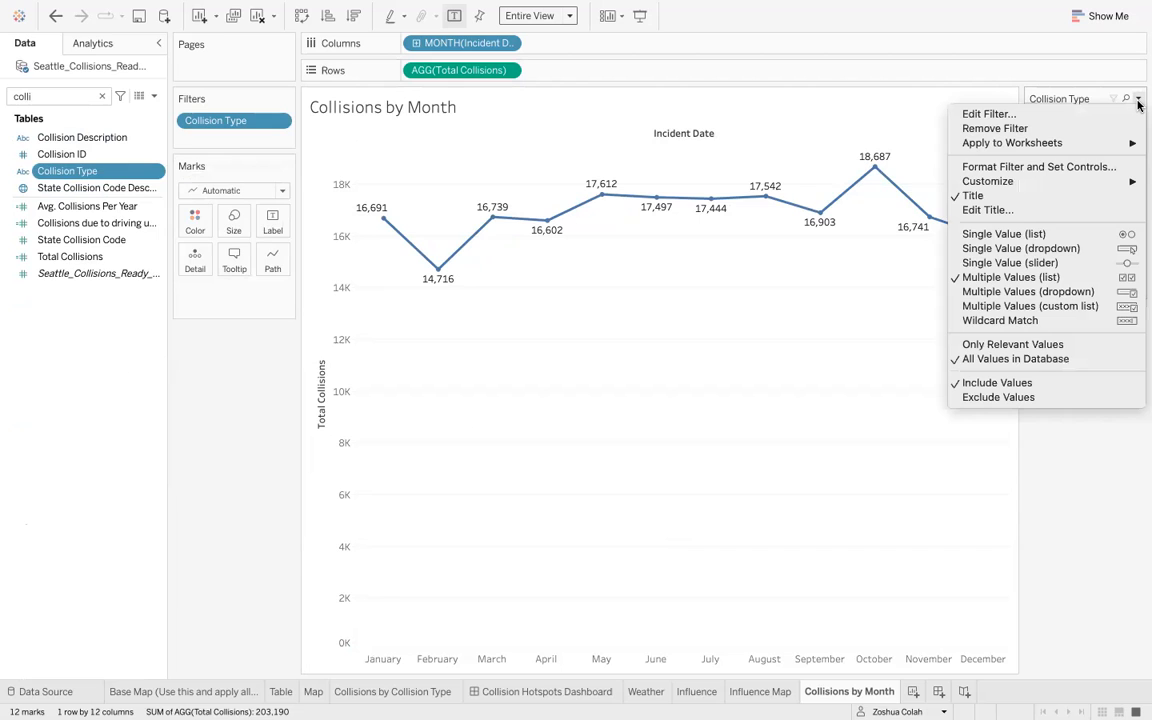
left_click(1100, 291)
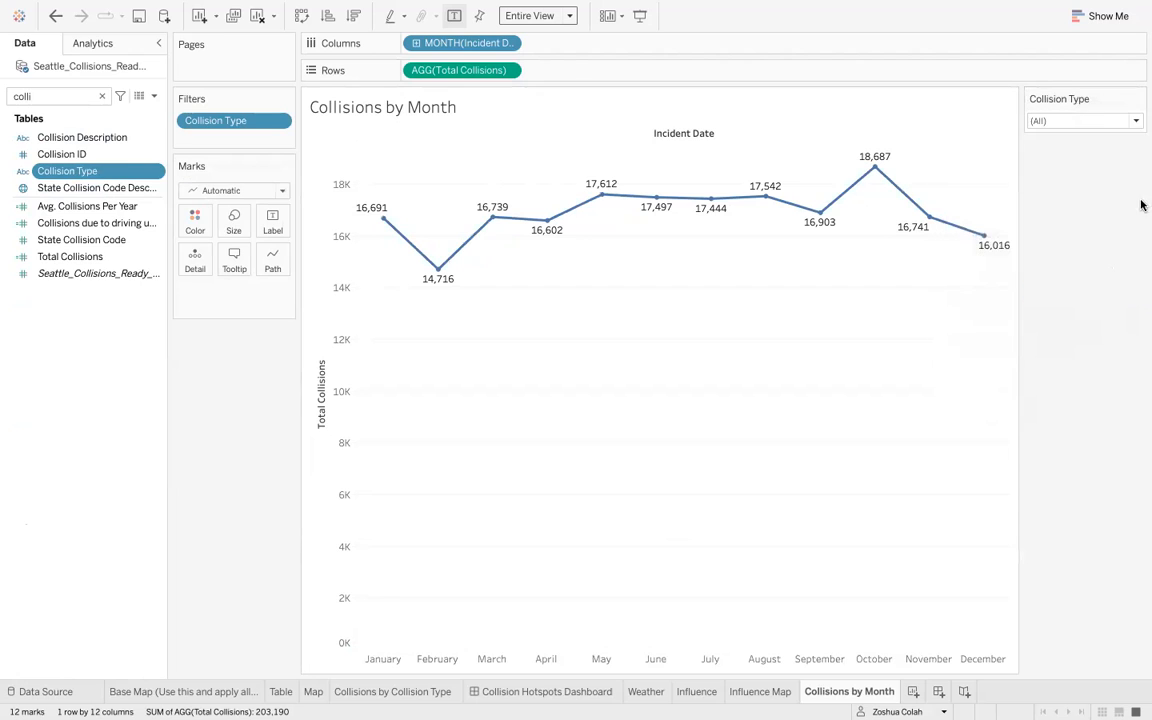
left_click(1102, 122)
left_click(1039, 155)
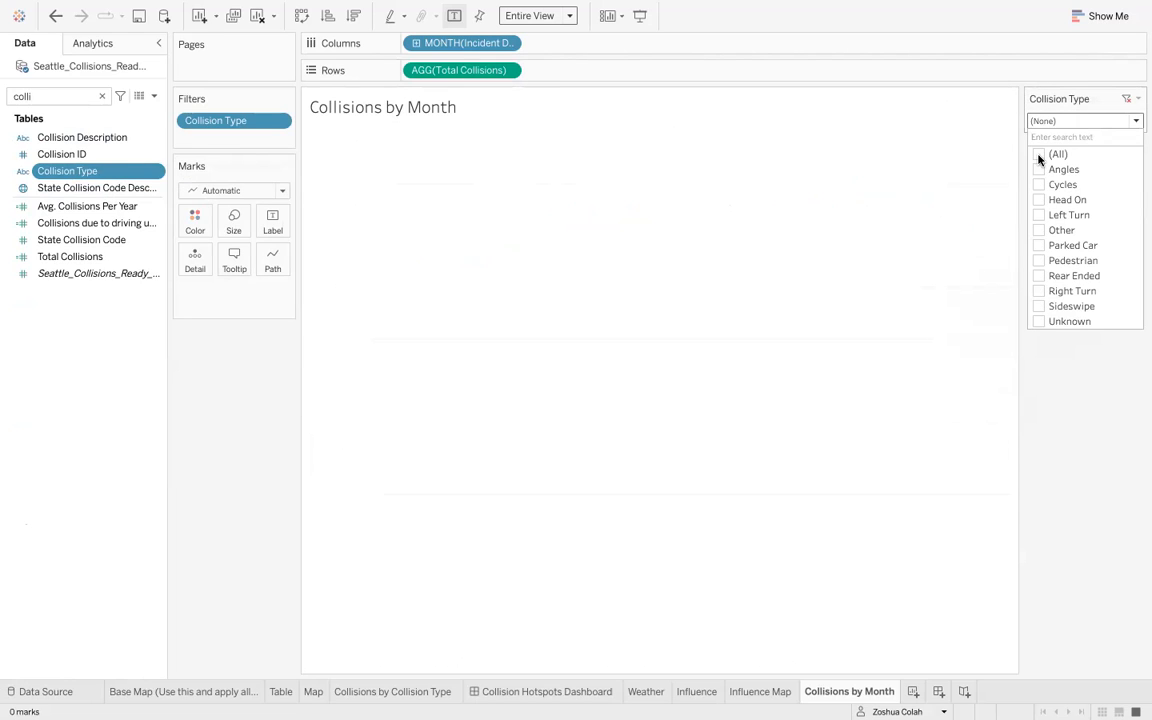
left_click(1039, 170)
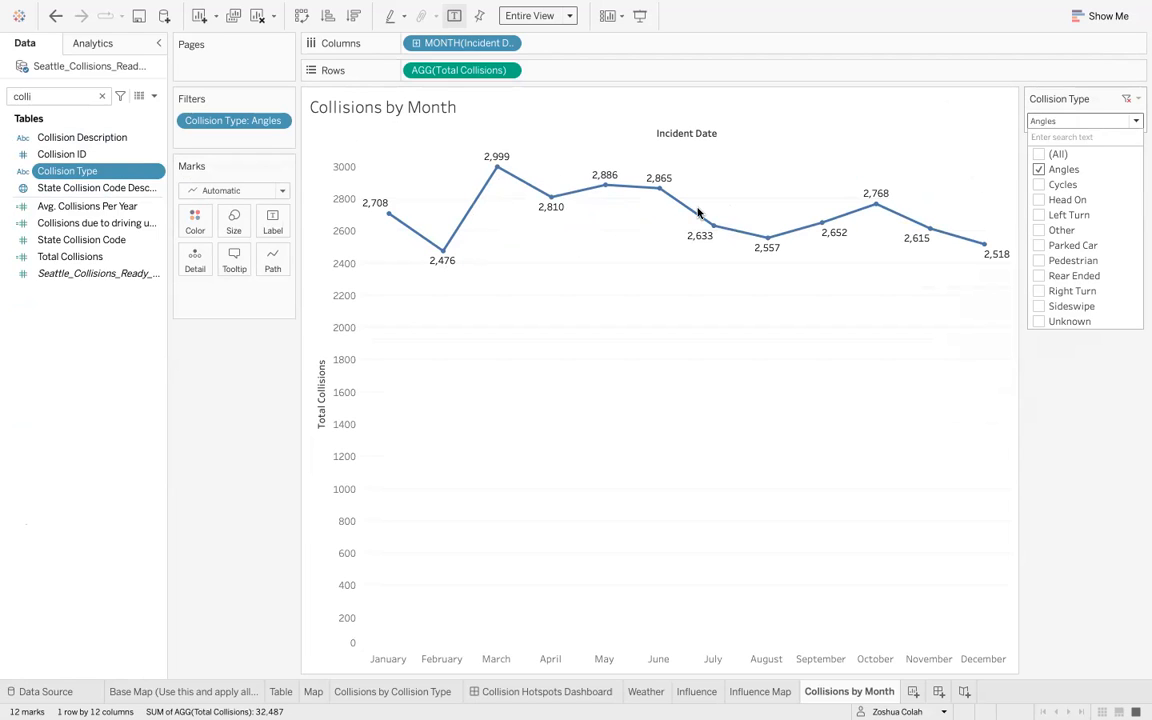
- Switch the Collision Type filter to show only Cycles collisions
left_click(1039, 170)
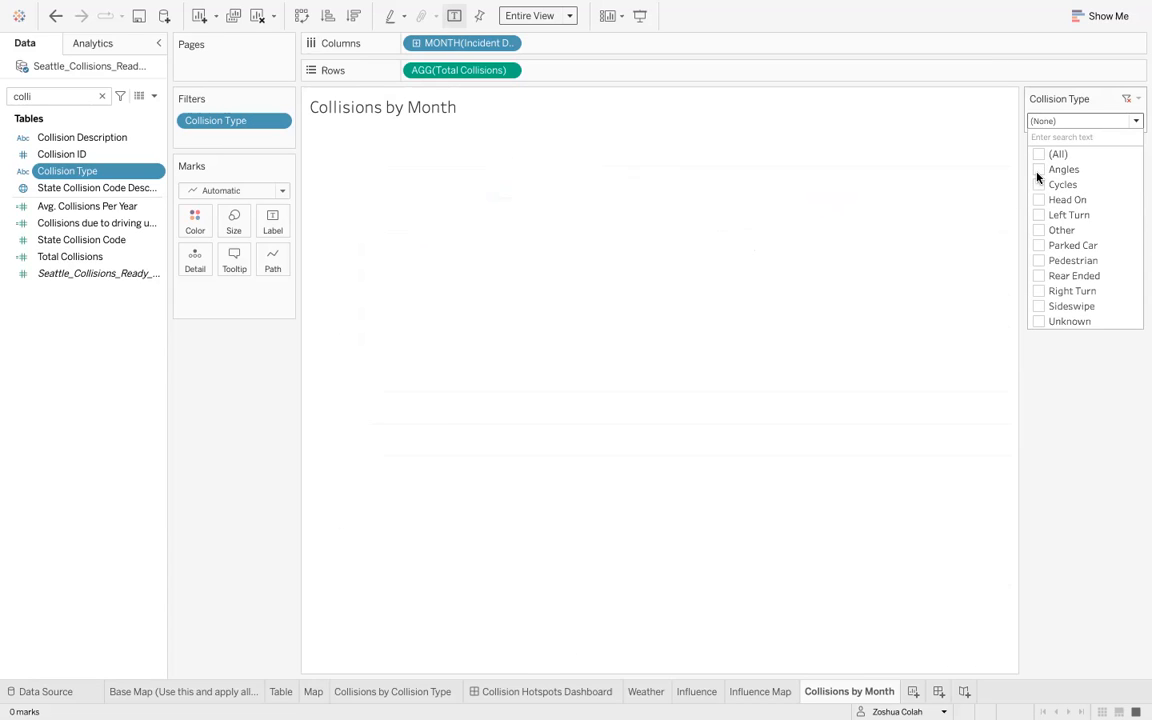
left_click(1039, 185)
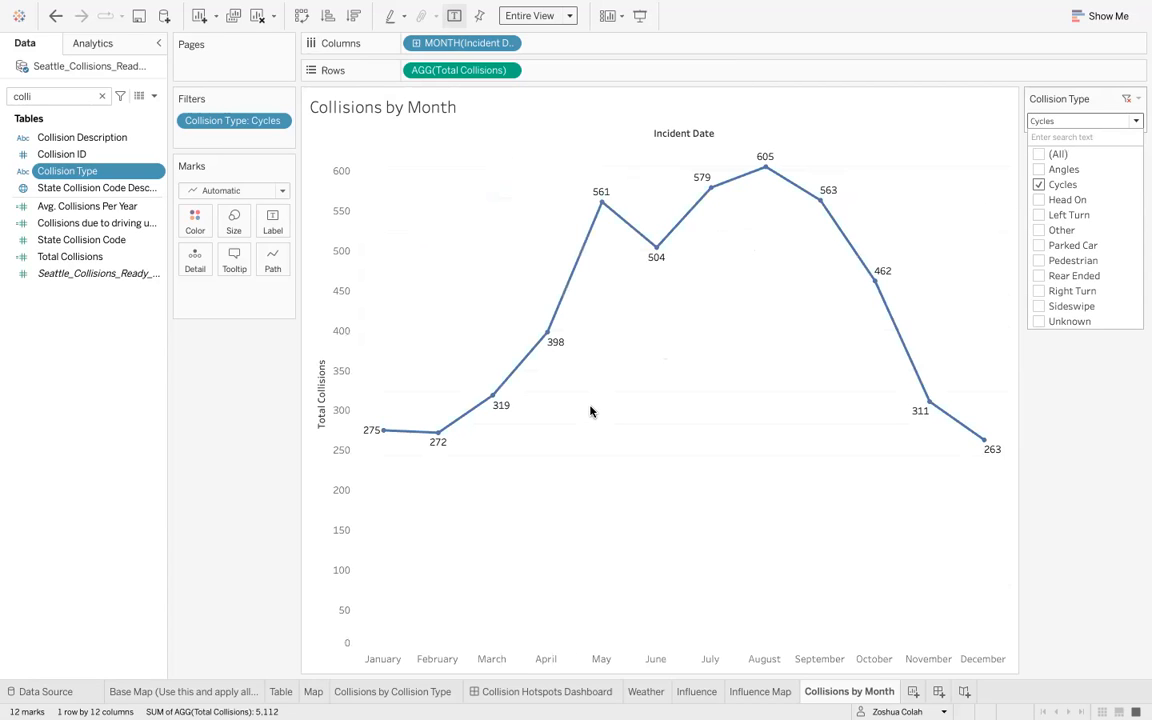
left_click(612, 309)
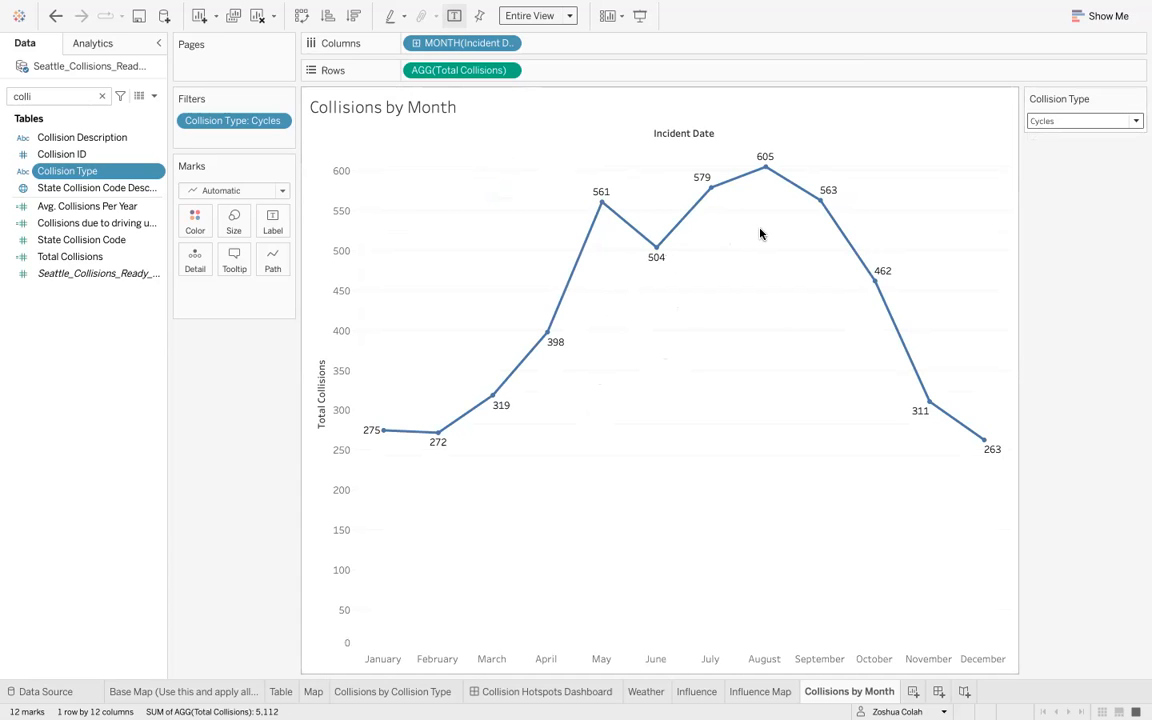
- Switch the Collision Type filter to show only Rear Ended collisions
mouse_move(832, 214)
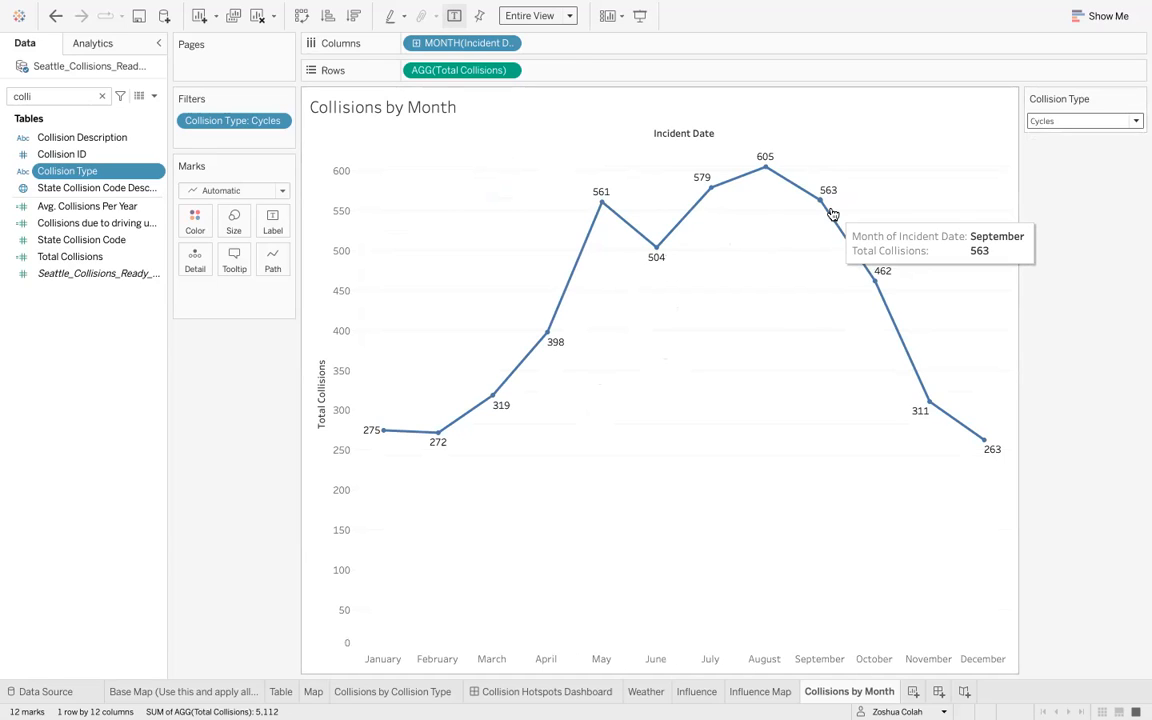
left_click(1062, 121)
left_click(1039, 185)
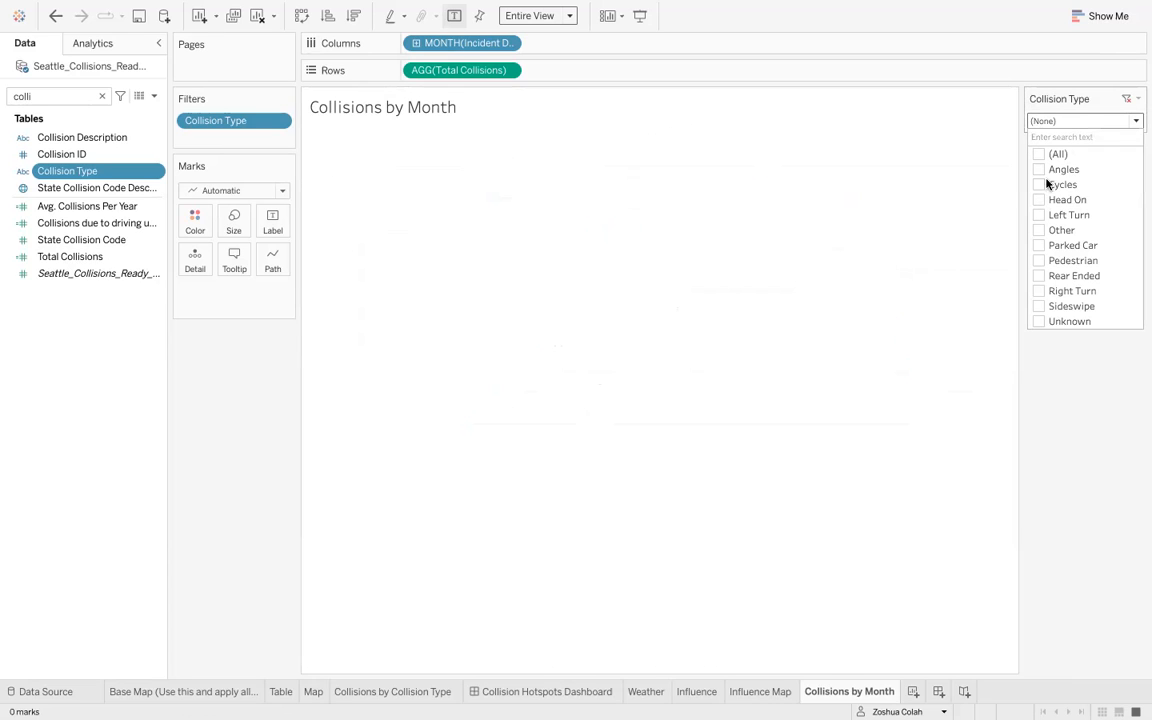
left_click(1040, 276)
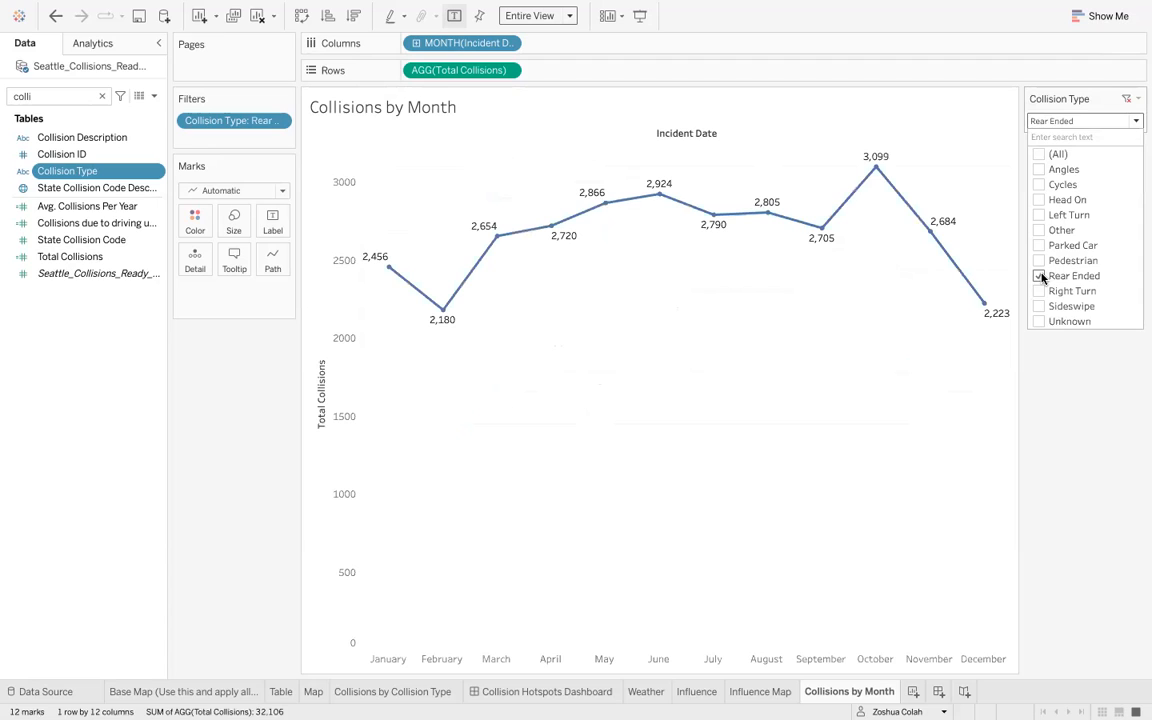
left_click(483, 352)
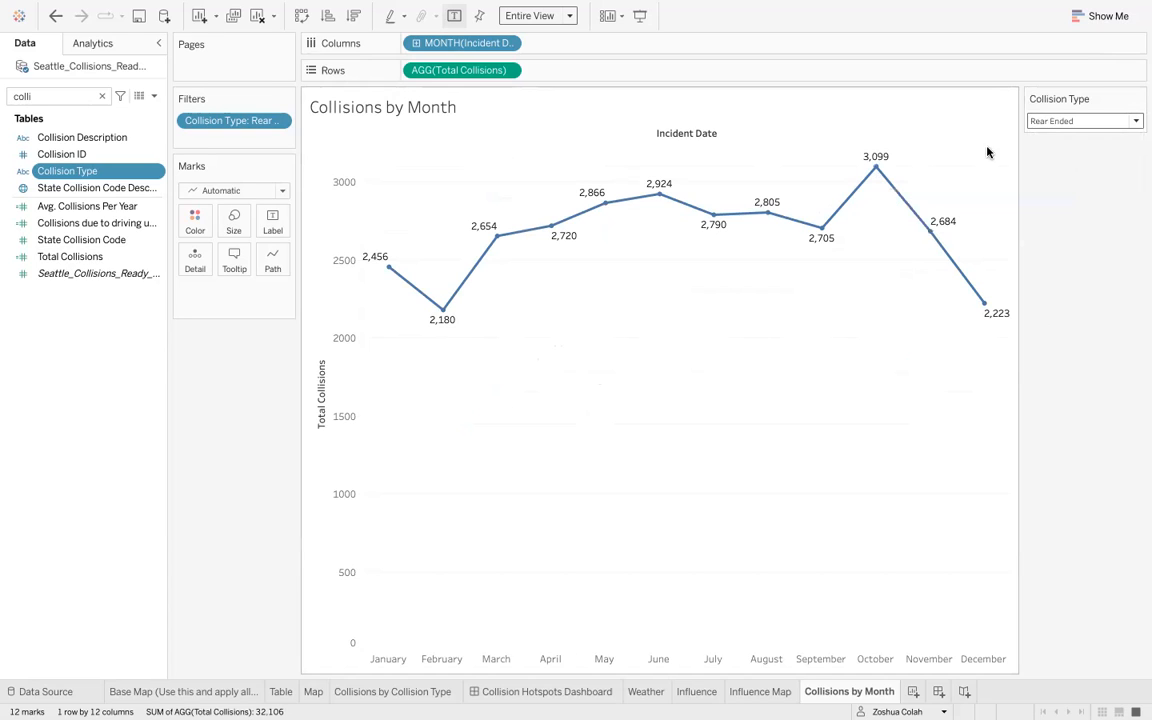
- Switch the Collision Type filter to show only Sideswipe collisions
left_click(1058, 121)
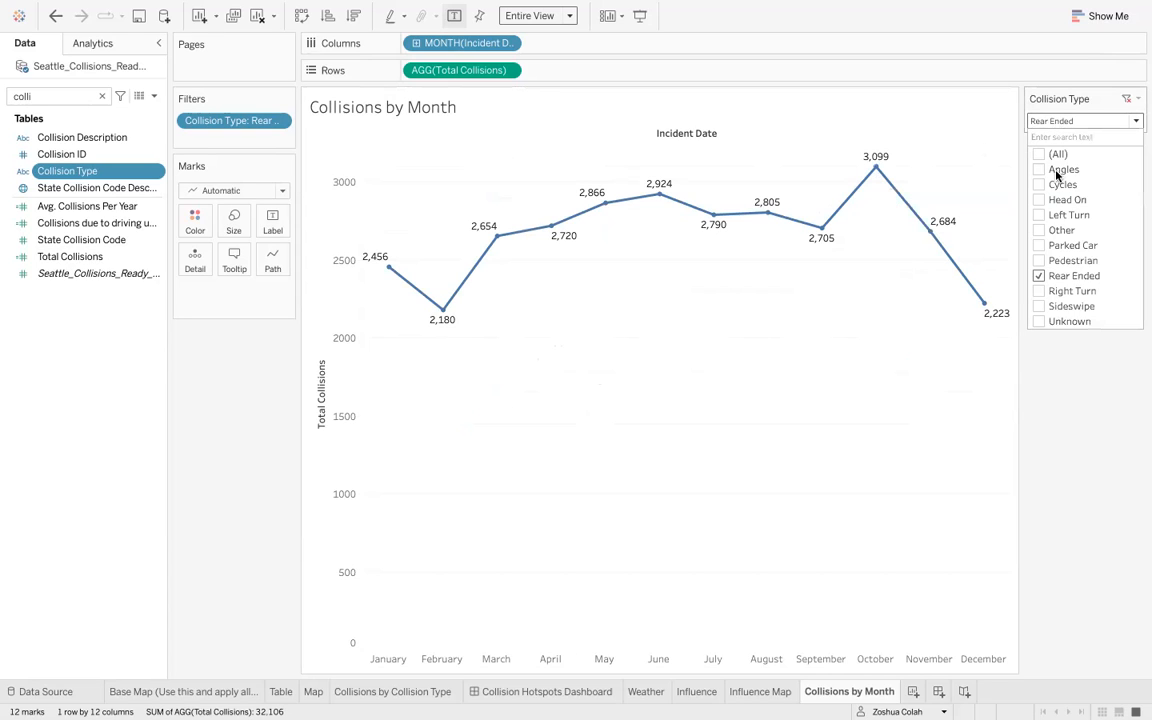
left_click(1038, 276)
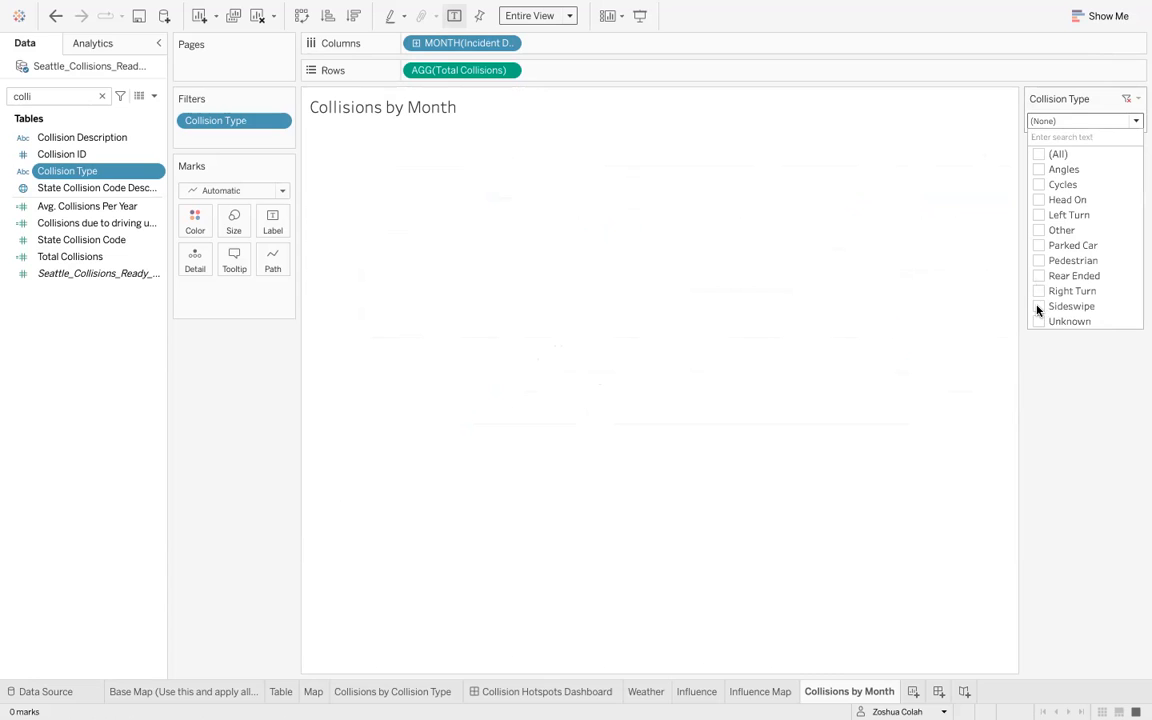
left_click(1038, 307)
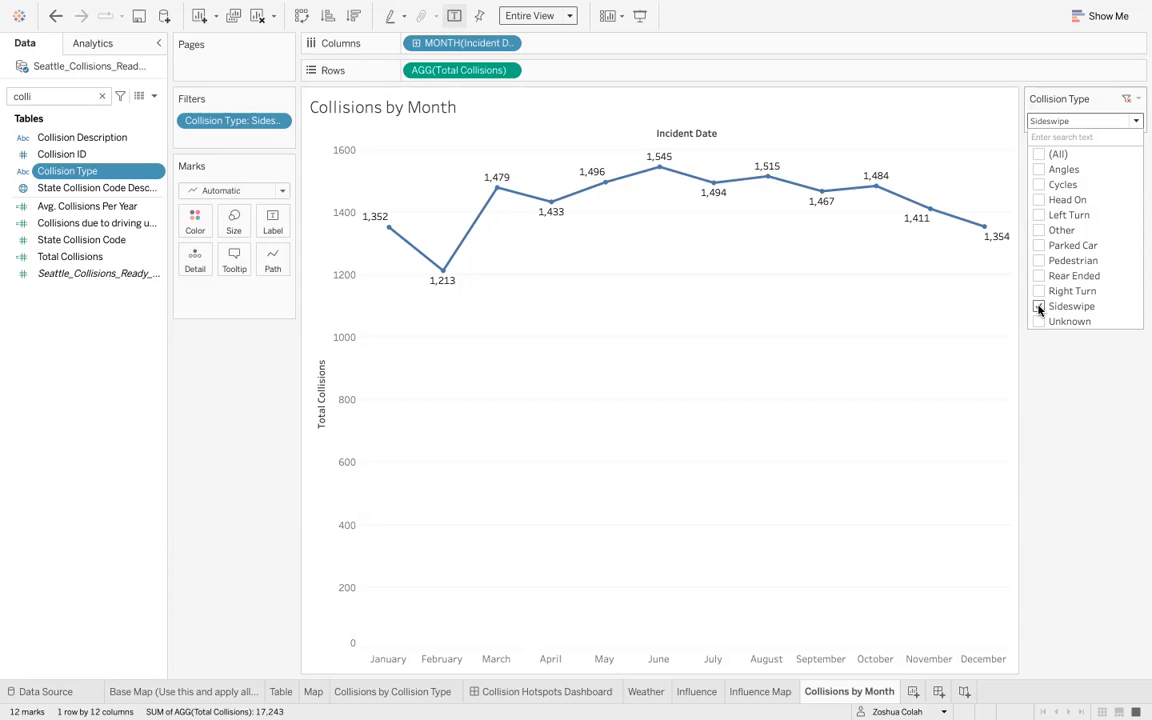
- Switch the Collision Type filter to show only Pedestrian collisions
left_click(1039, 307)
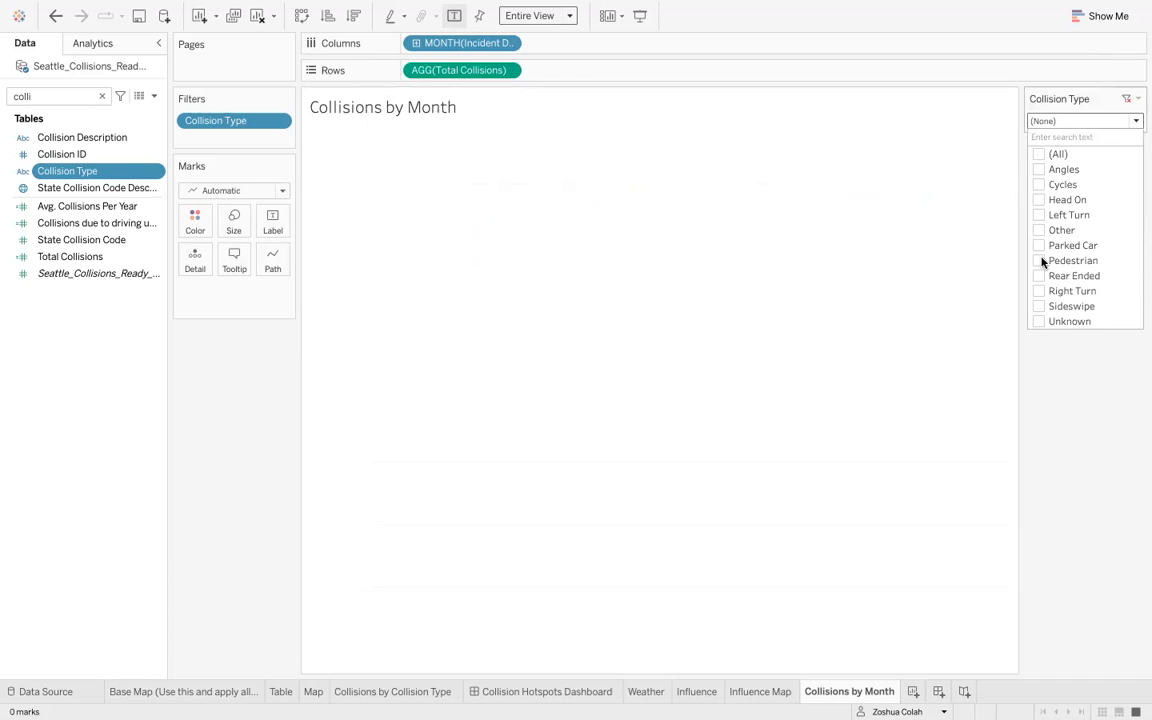
left_click(1041, 261)
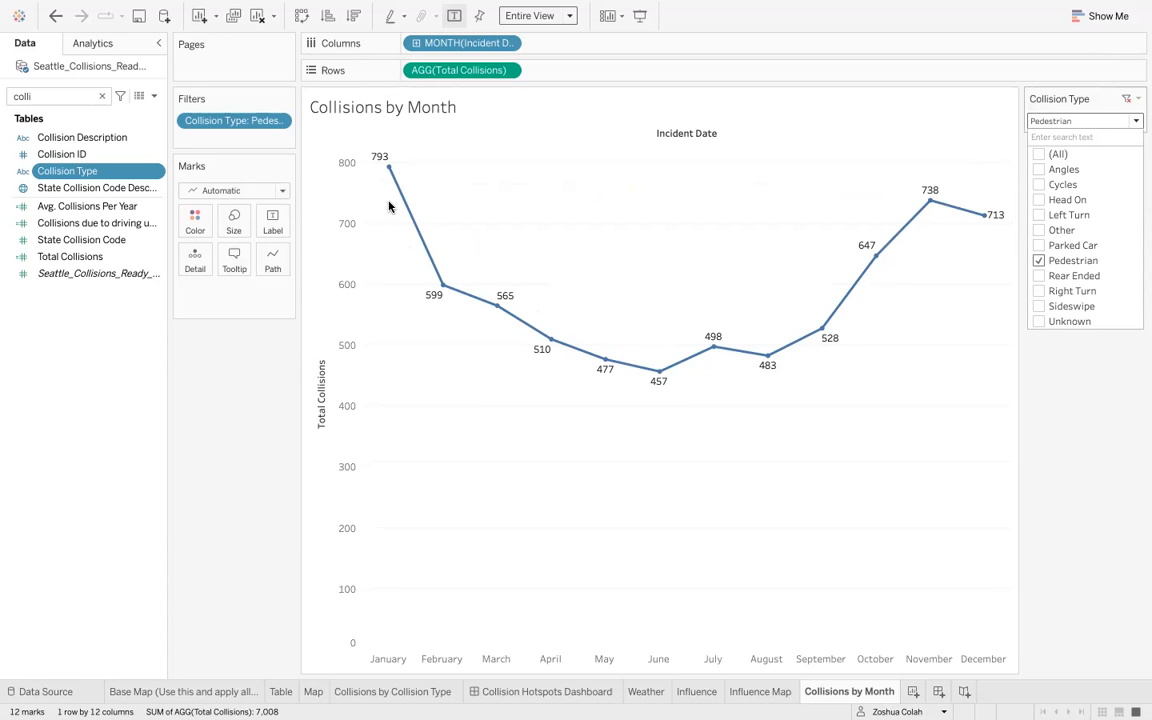
left_click(1067, 380)
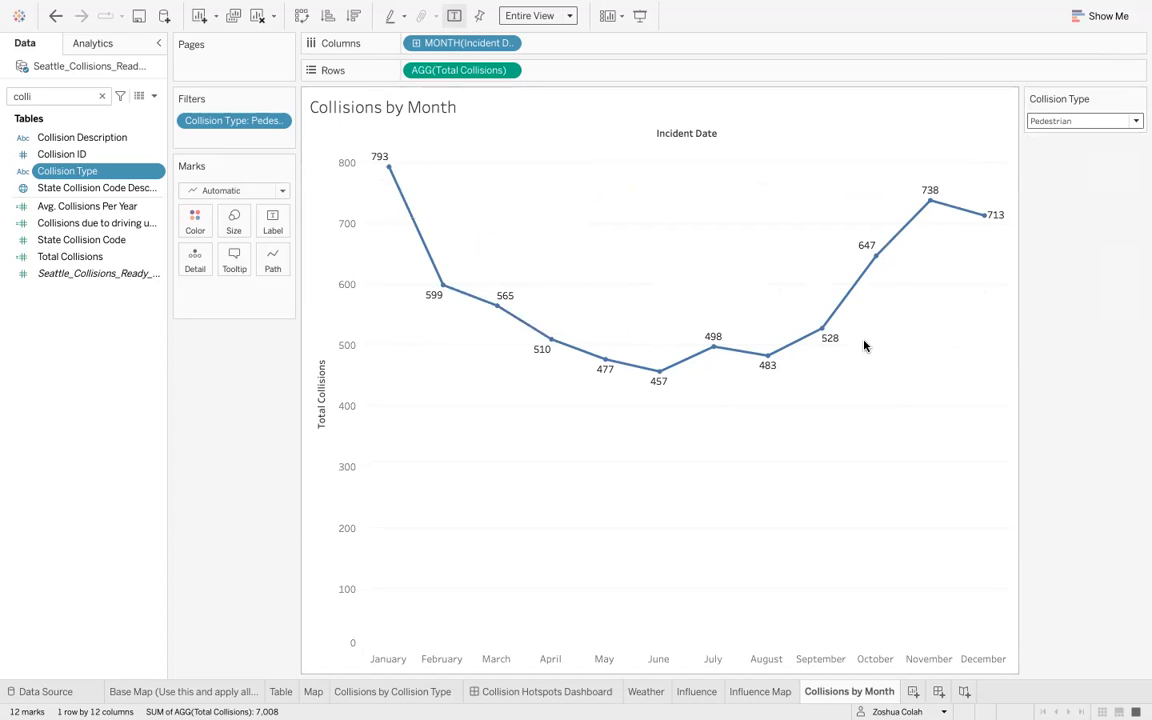
- Switch the Collision Type filter back to only Angles collisions
mouse_move(830, 330)
left_click(1050, 124)
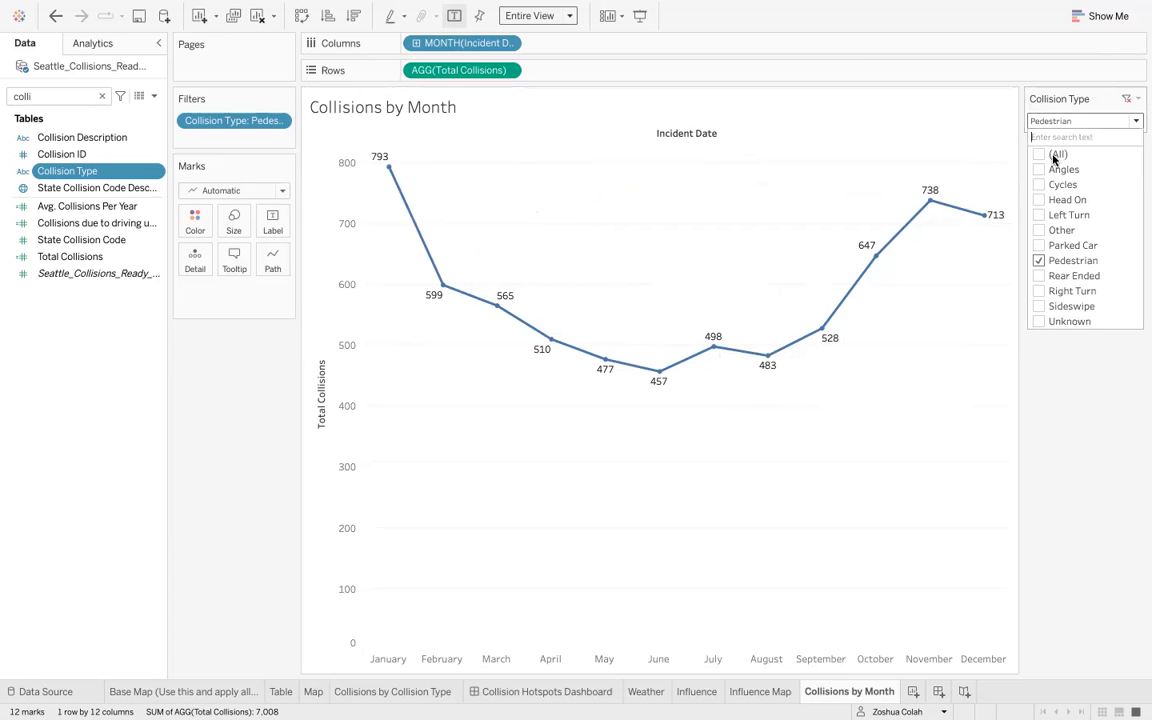
left_click(1039, 261)
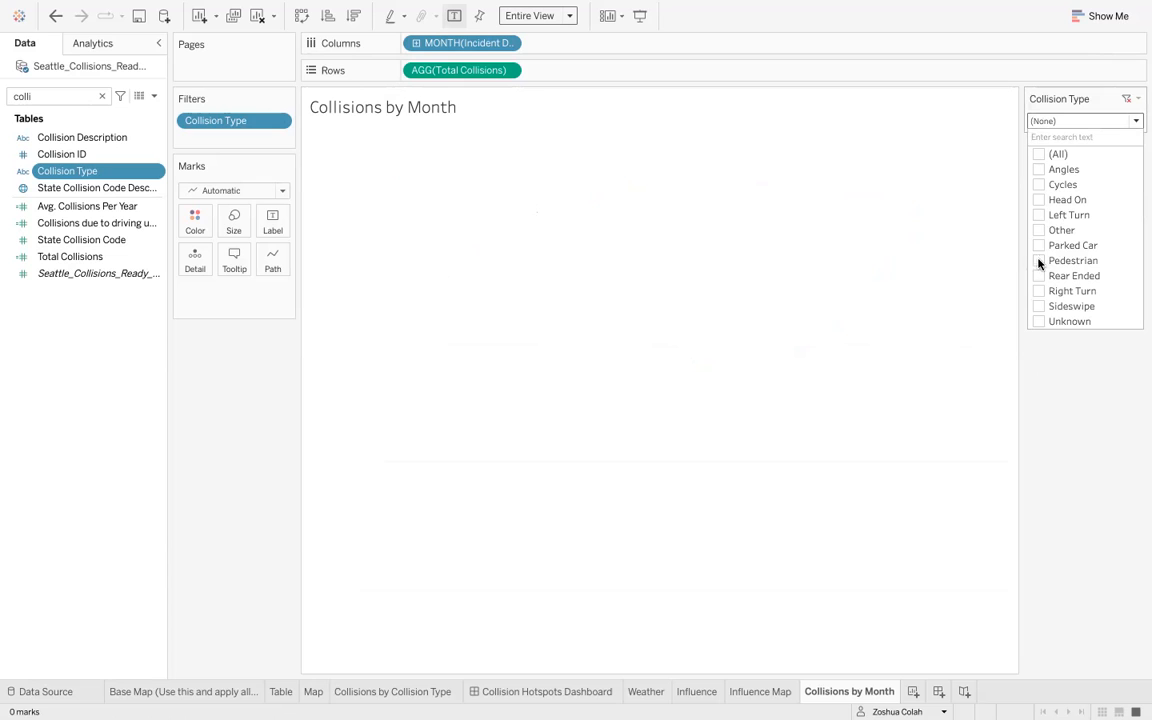
left_click(1039, 170)
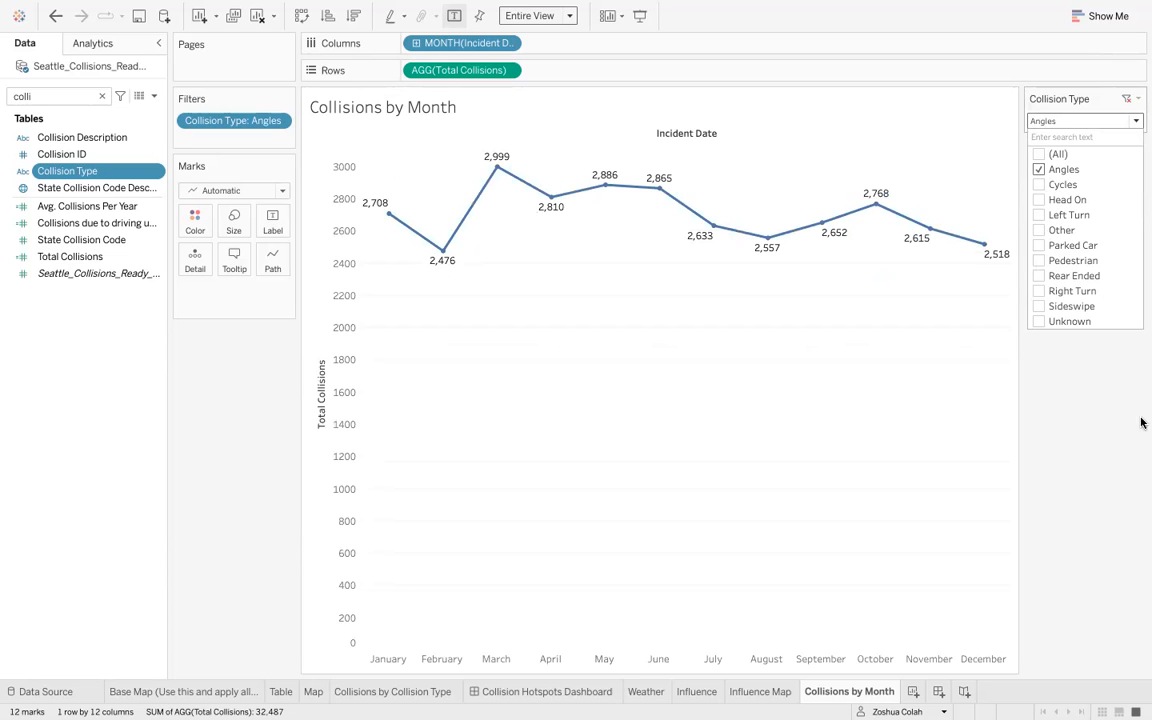
left_click(1120, 499)
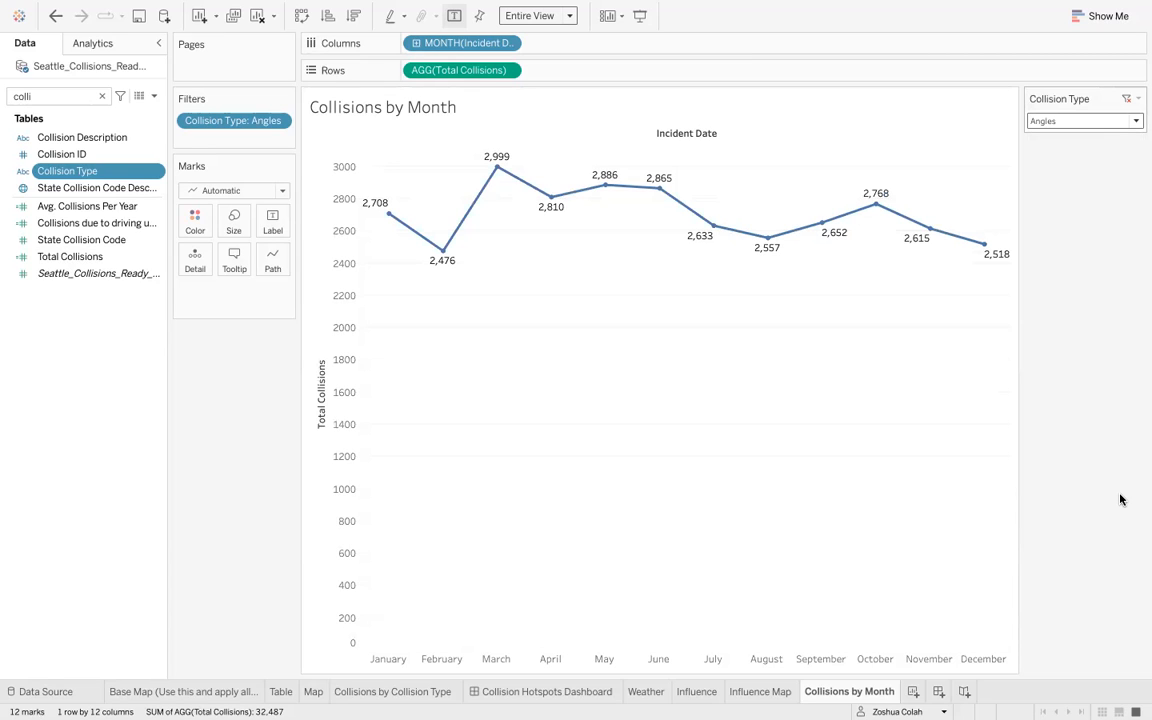
- Set the Collision Type filter to include all collision types
left_click(1053, 121)
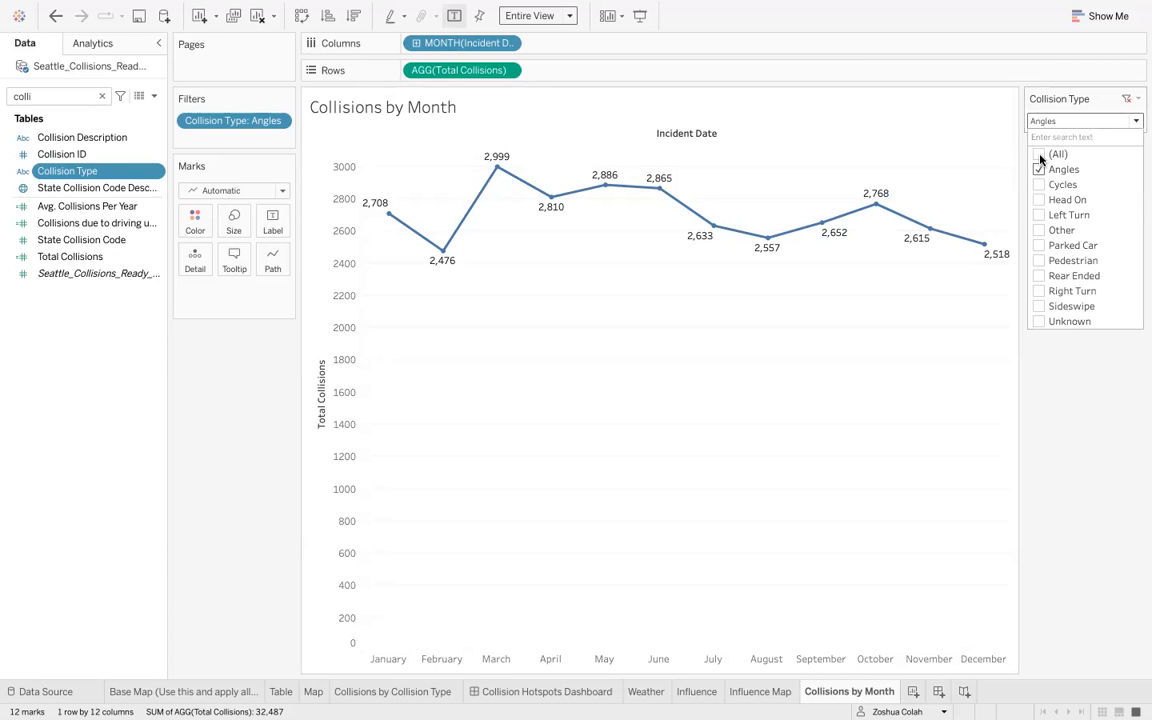
left_click(1040, 156)
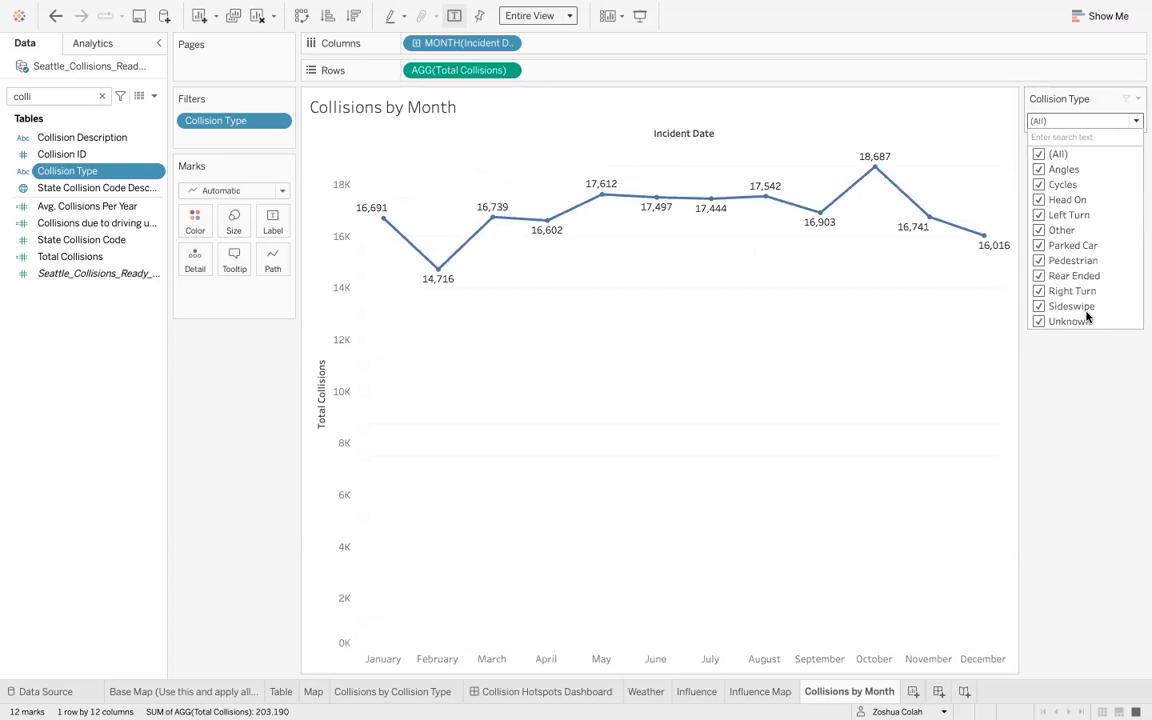
left_click(1098, 378)
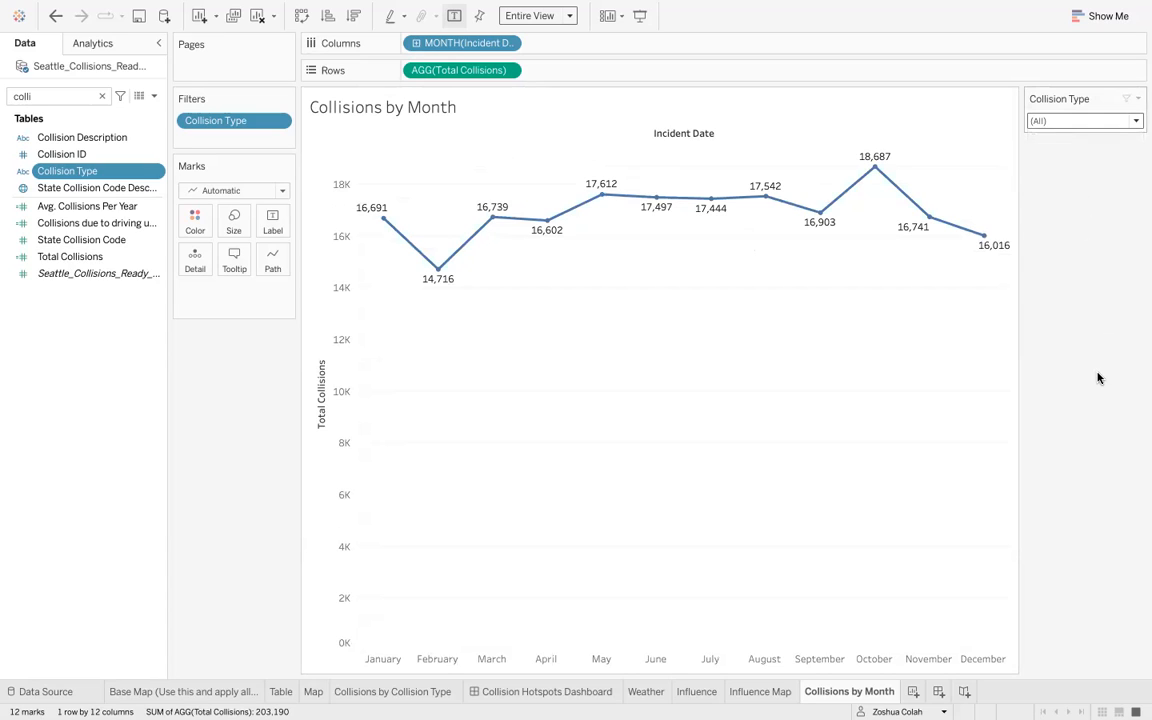
- Create a new story and name it "Collision Type Analysis"
left_click(963, 691)
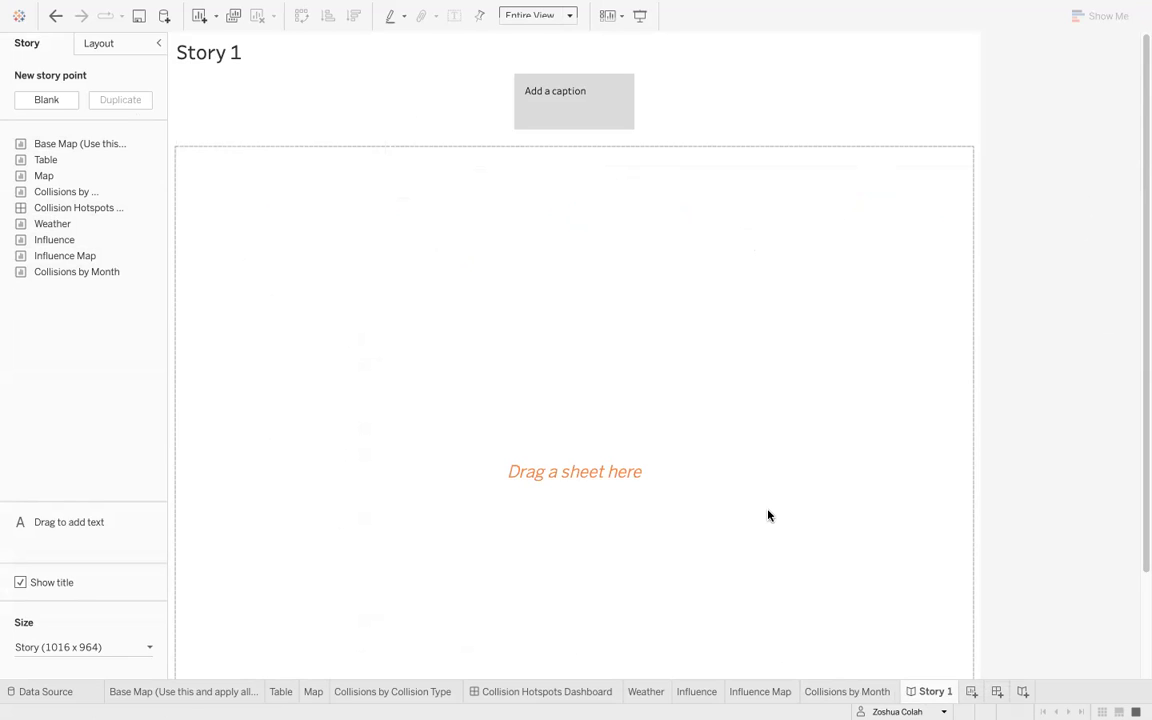
double_click(936, 691)
type("Collision Type and")
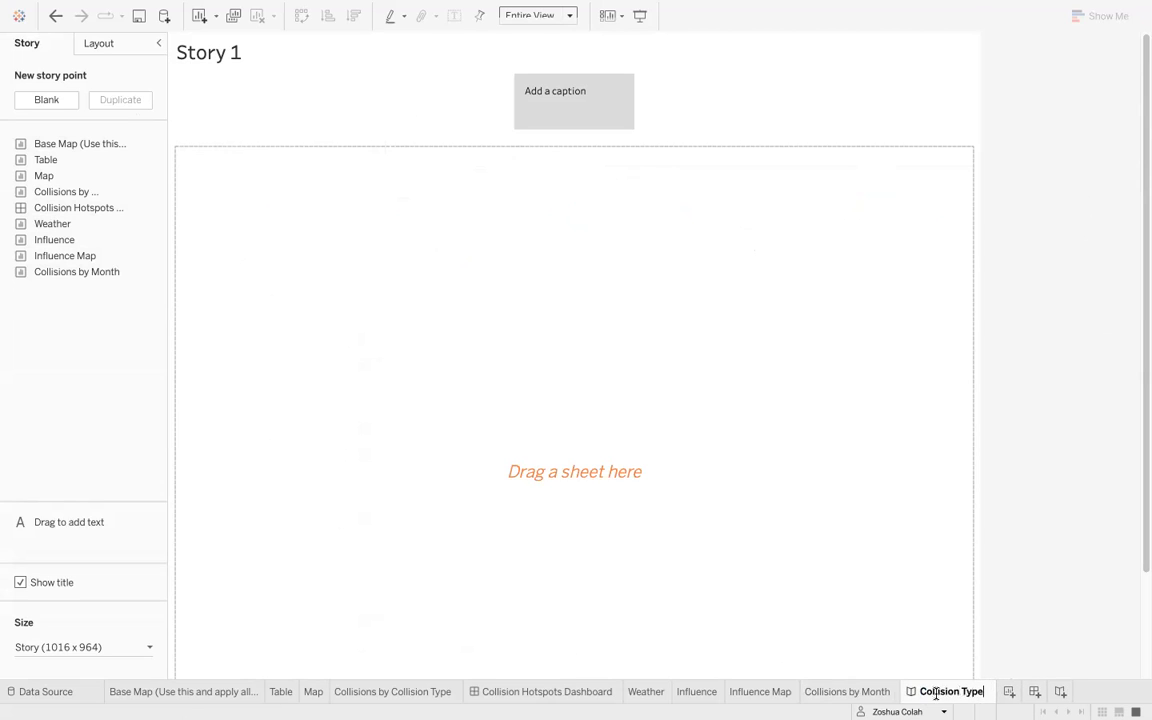
key("BackSpace")
key("BackSpace")
key("BackSpace")
key("BackSpace")
type("Analysis")
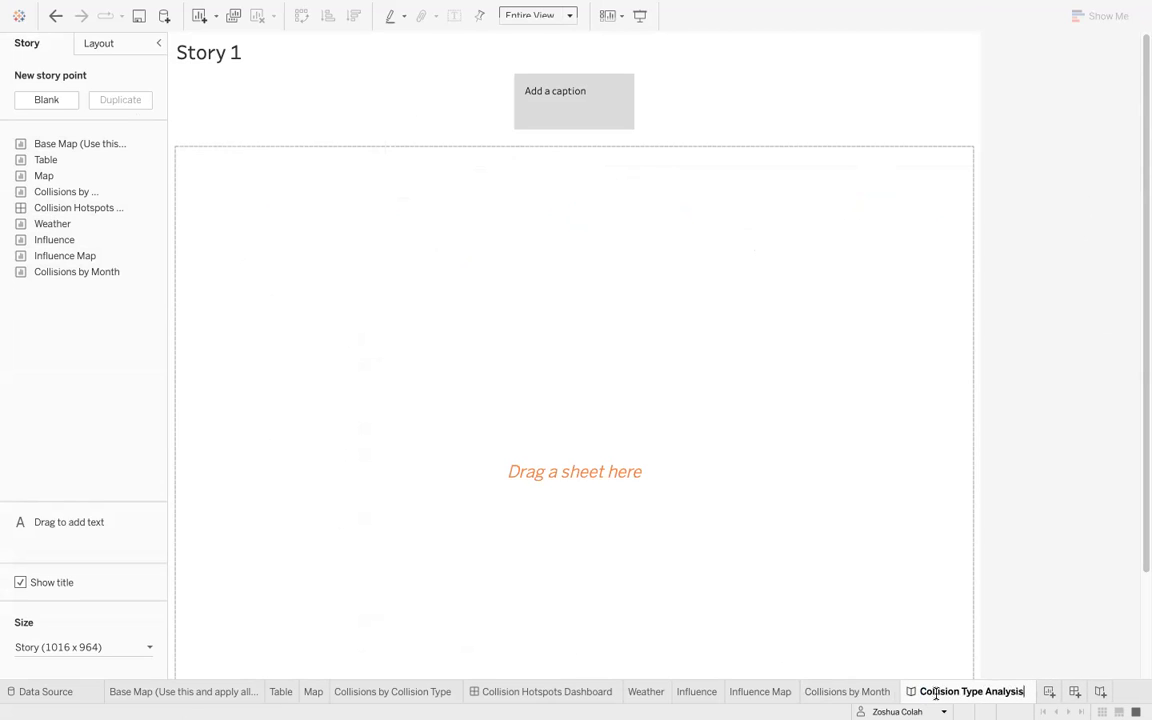
key("Return")
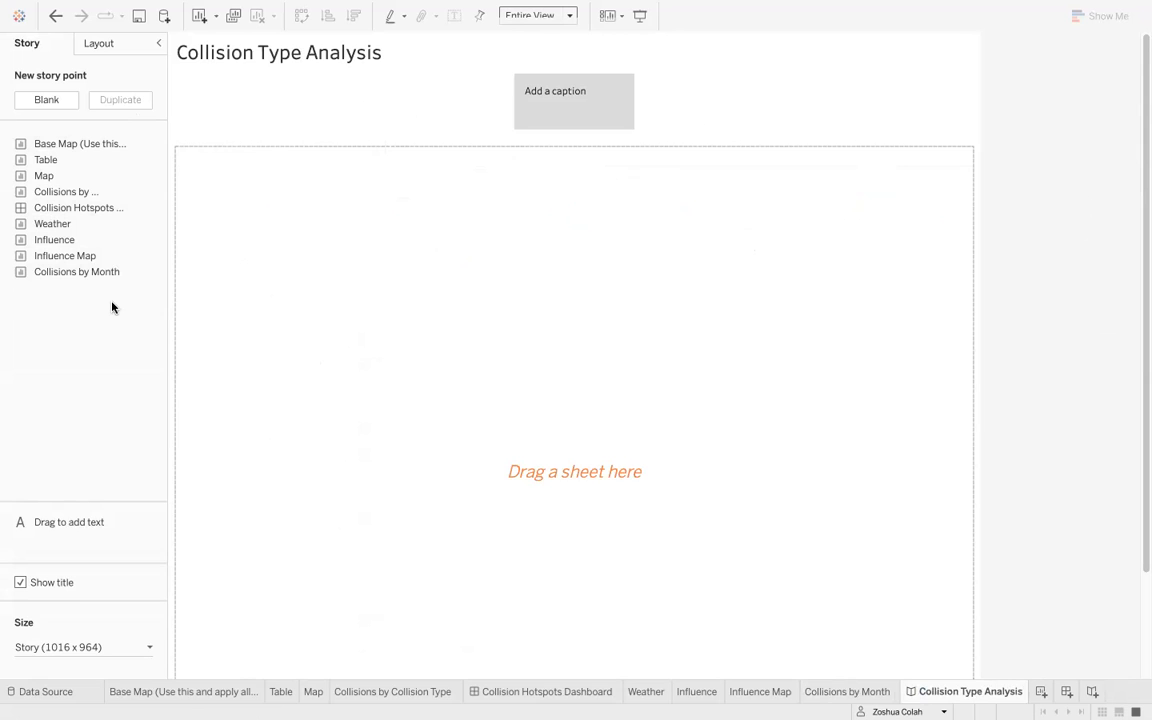
- Add the Collisions by Month sheet to the story and set the story size to Automatic
mouse_move(86, 277)
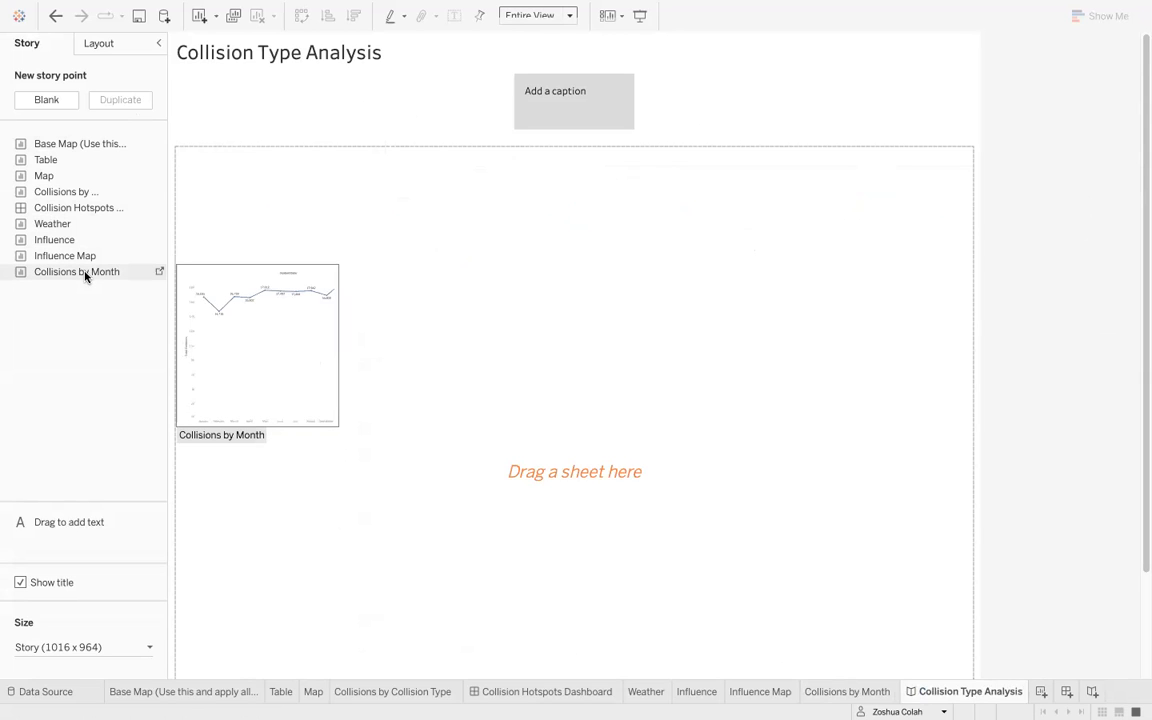
left_click_drag(86, 277, 504, 338)
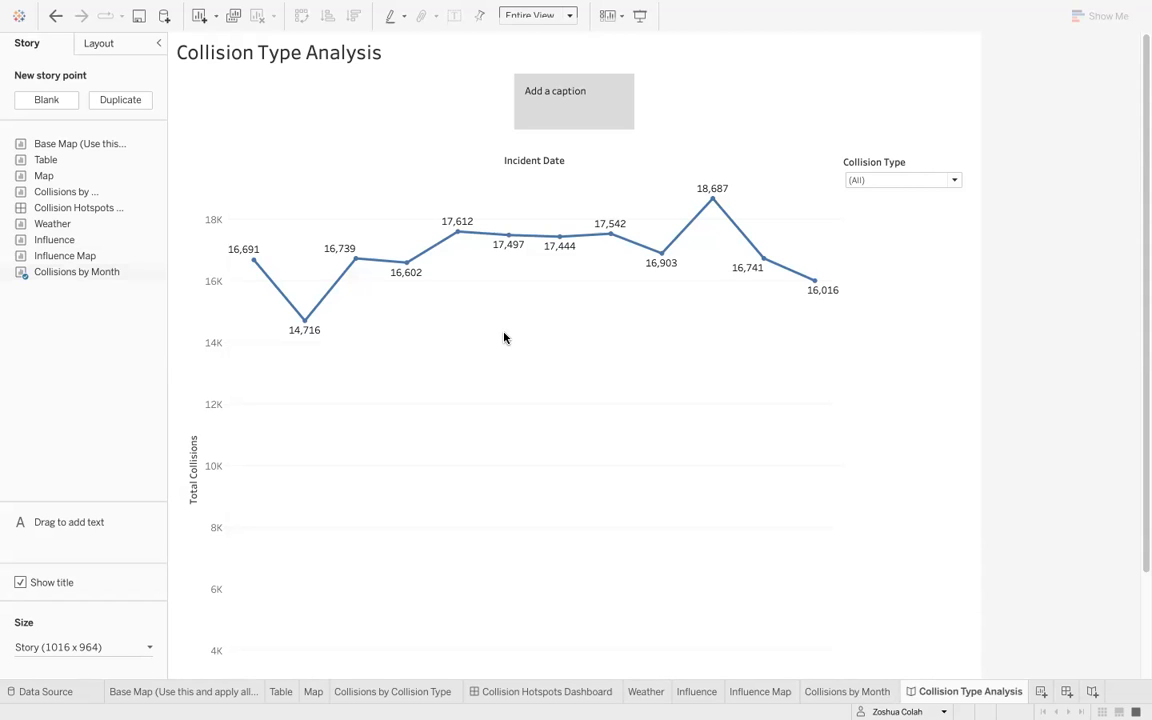
left_click(55, 647)
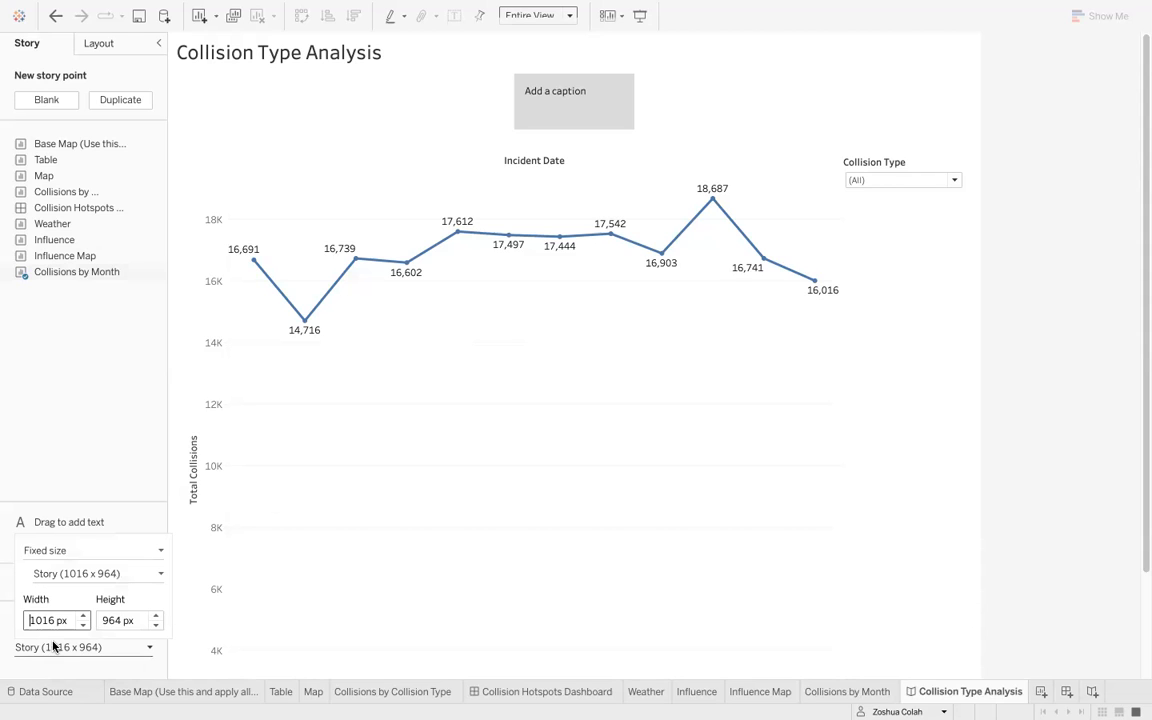
left_click(75, 553)
left_click(66, 579)
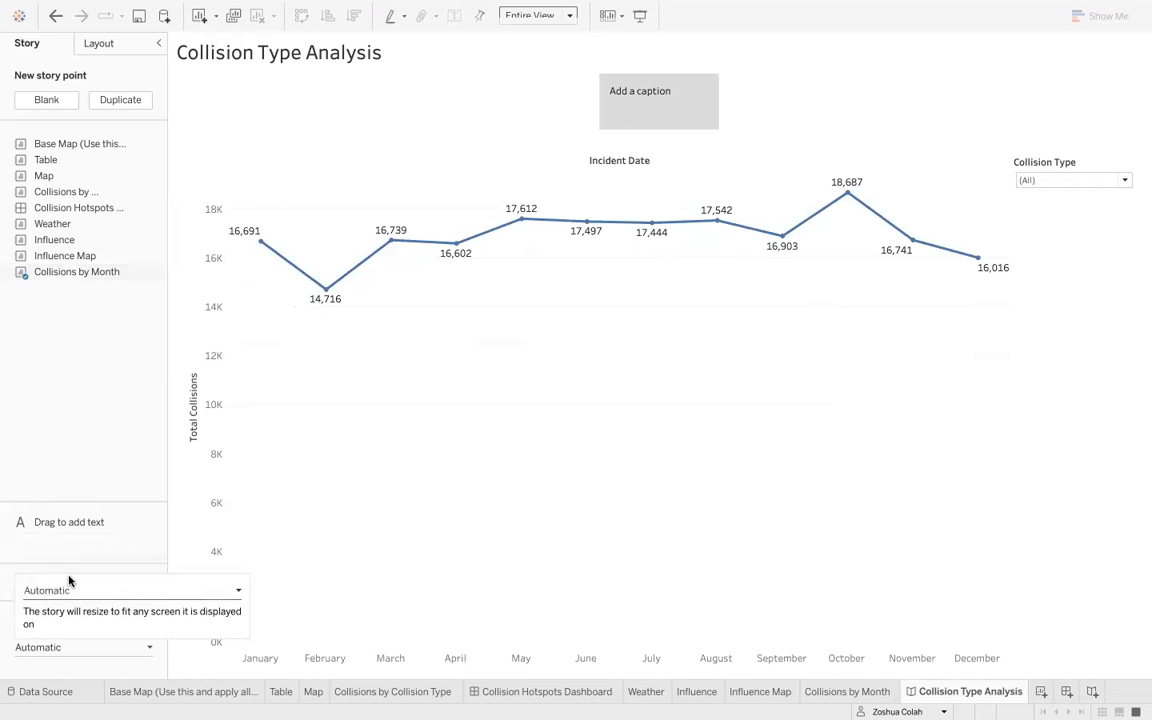
- Filter the story point's chart to show only Pedestrian collisions
left_click(1069, 187)
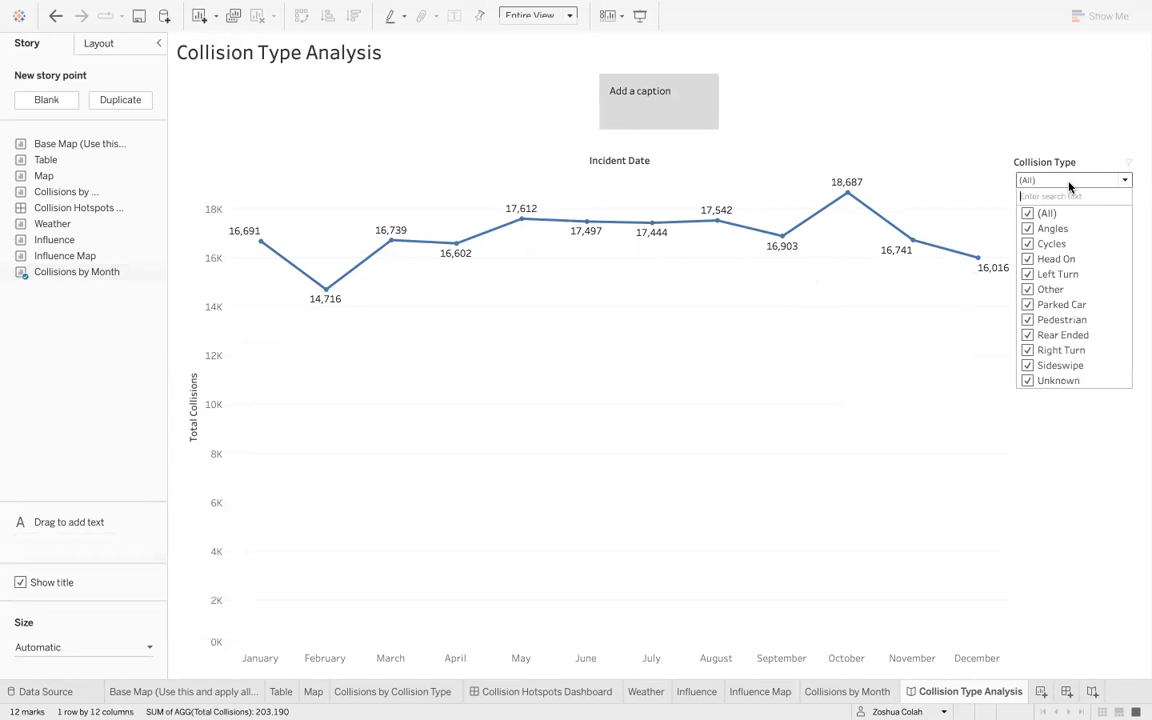
left_click(1028, 214)
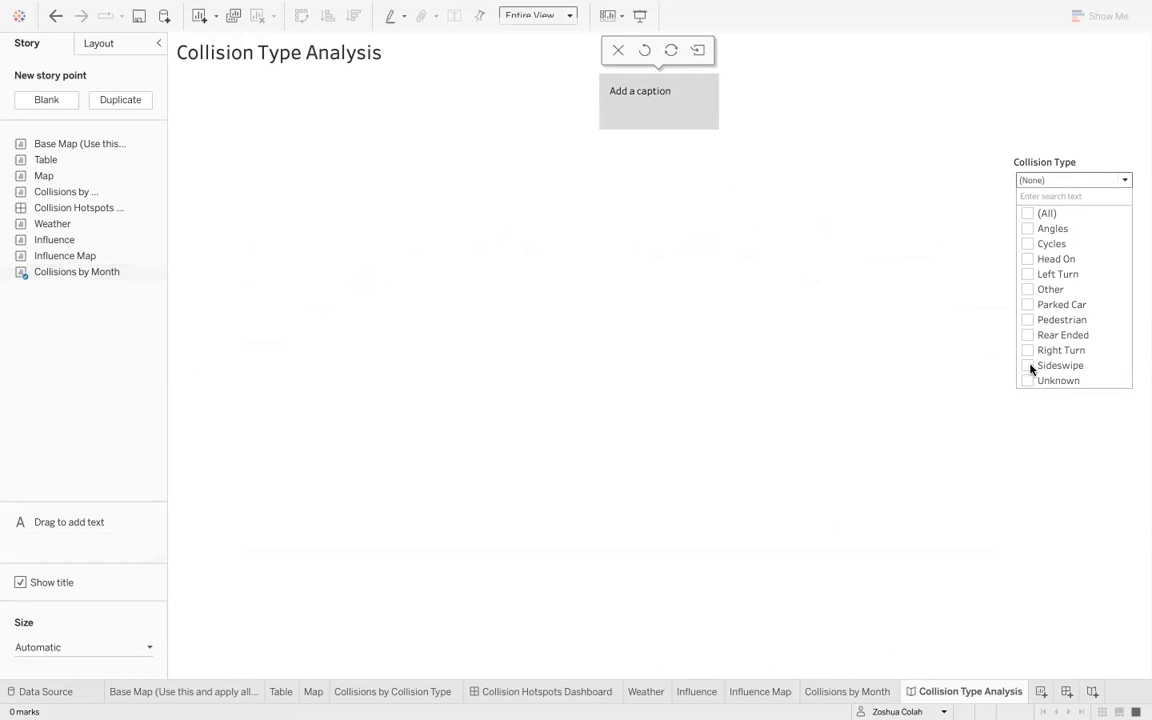
left_click(1028, 320)
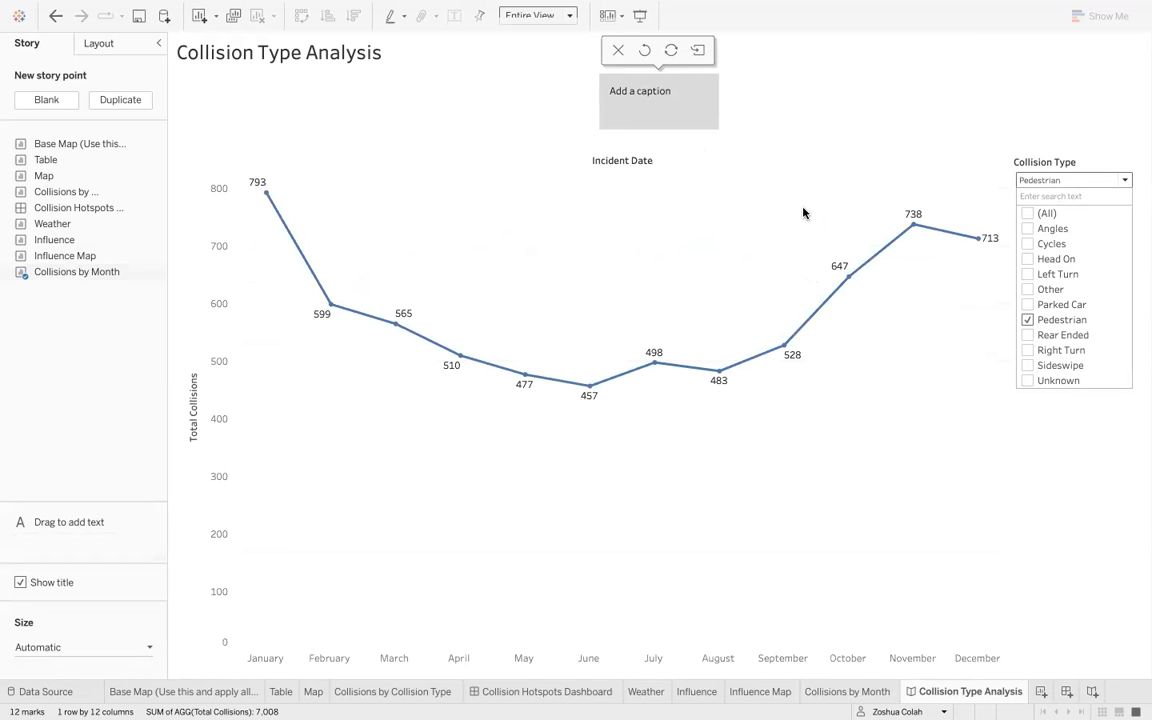
- Caption the story point "Pedestrian accidents start to peak during Autumn and drop starting February"
left_click(660, 105)
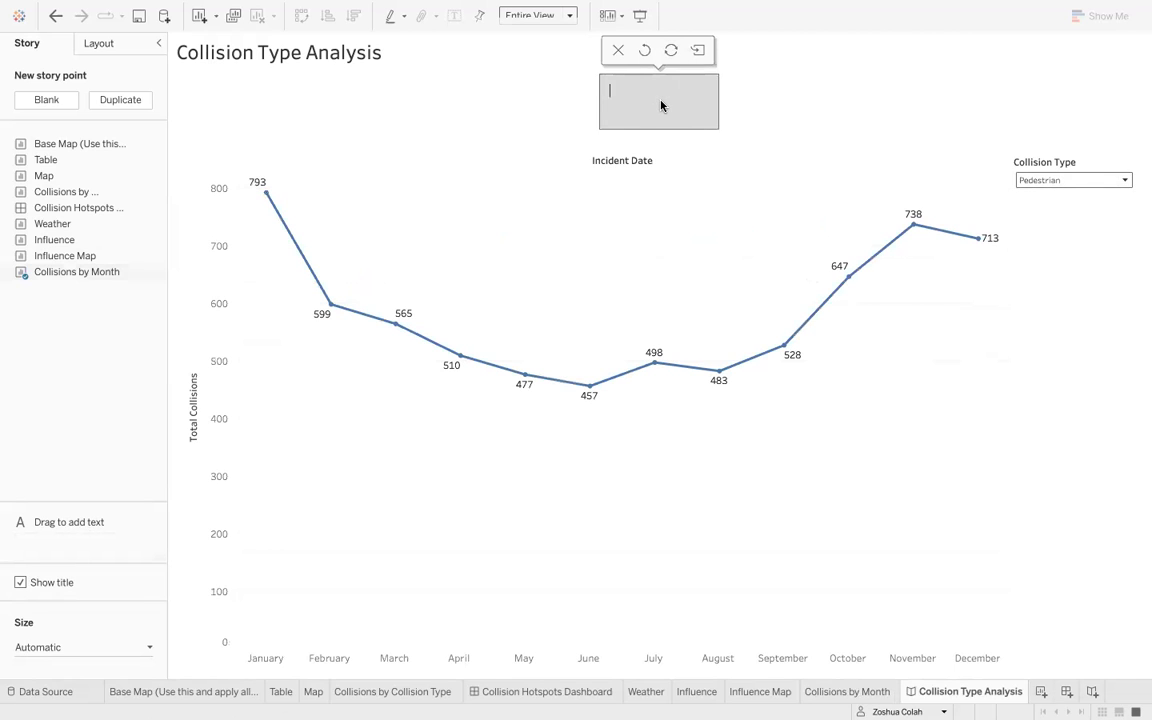
type("Pede")
type("strian accidents start")
type(" to peak during Autum")
type("n and drop")
type(" starting Feb")
type("ruary")
scroll(693, 93, "up", 2)
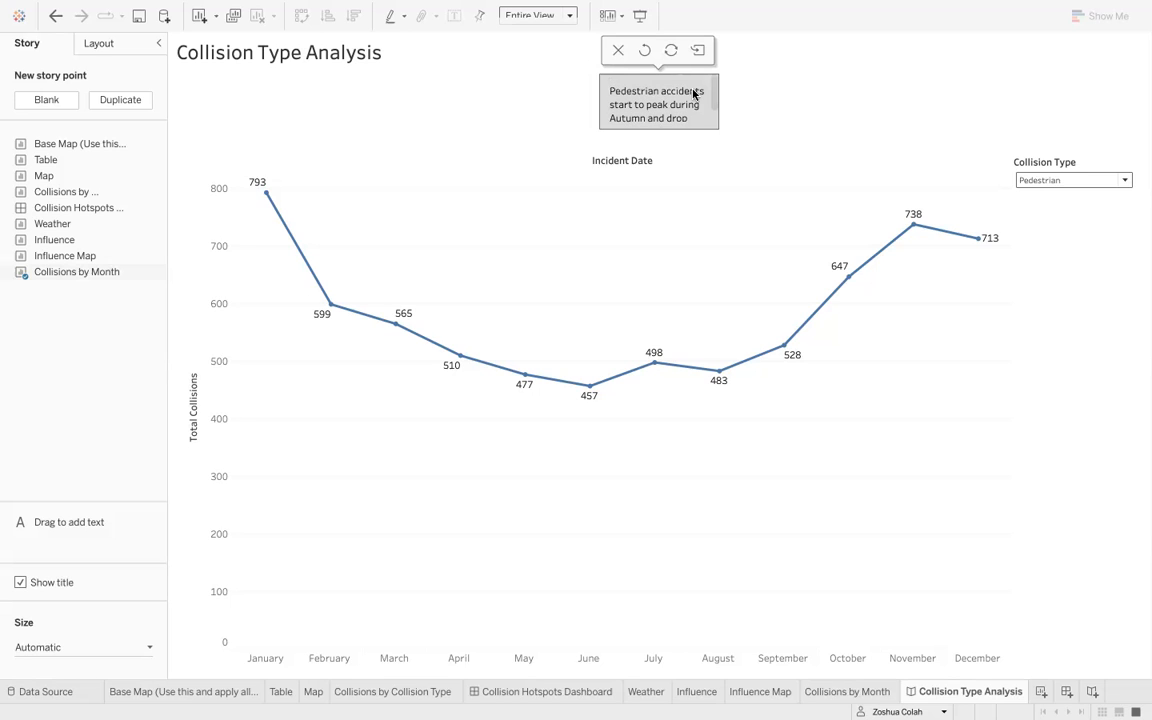
- Add a blank story point to the story
left_click(46, 100)
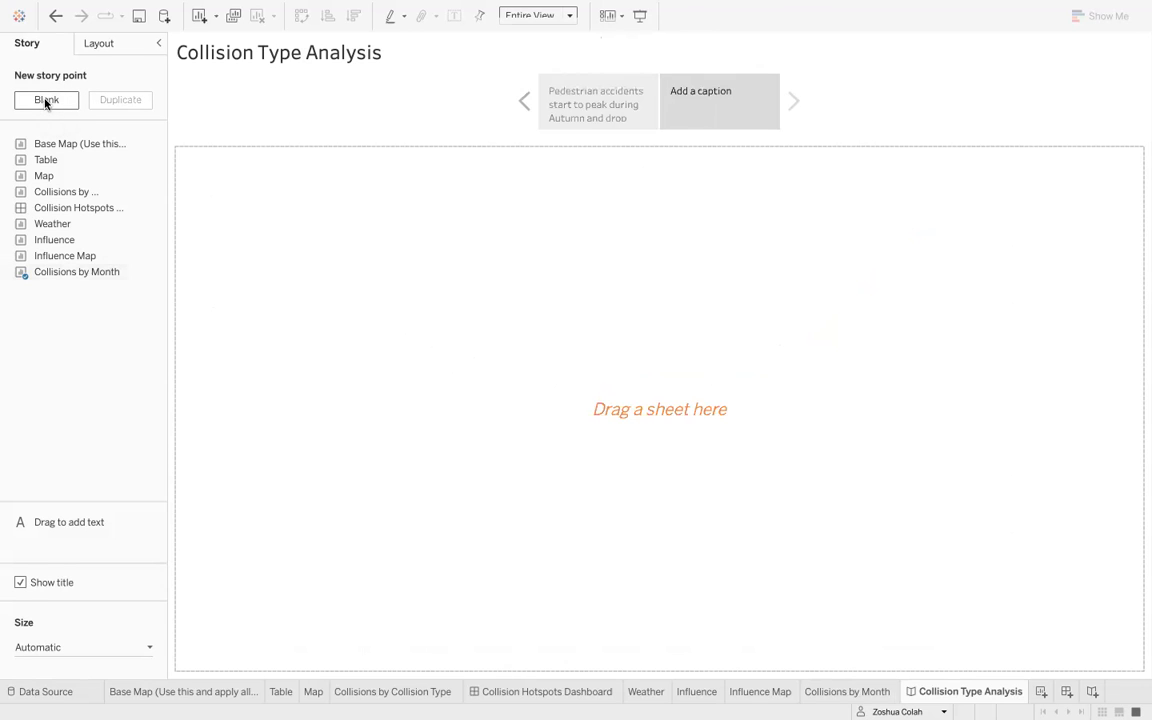
right_click(699, 114)
left_click(707, 125)
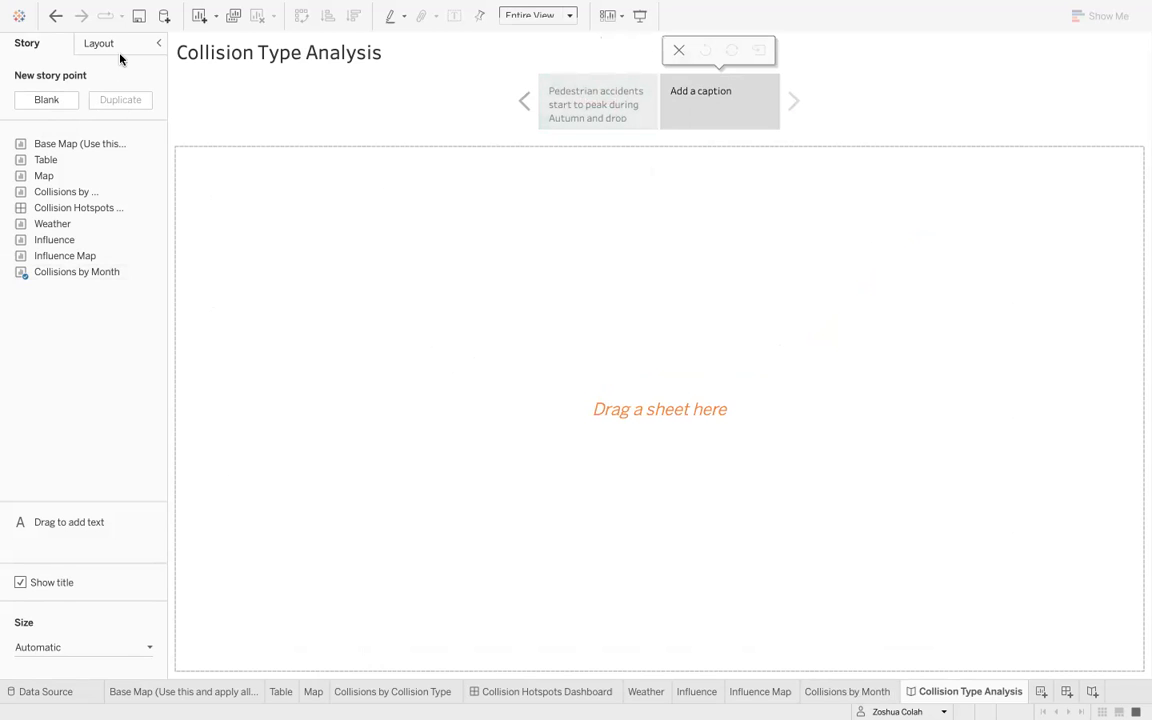
- Duplicate the first story point and filter the copy to show only Cycles collisions
left_click(560, 122)
left_click(128, 102)
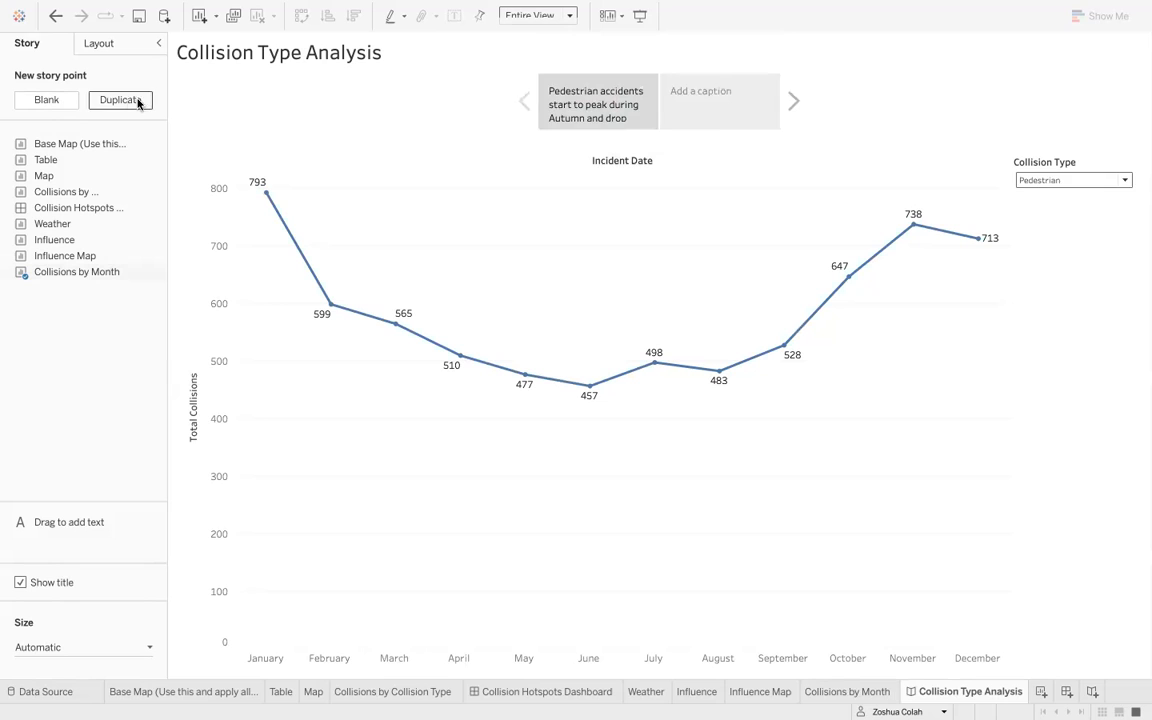
left_click(1082, 181)
left_click(1034, 322)
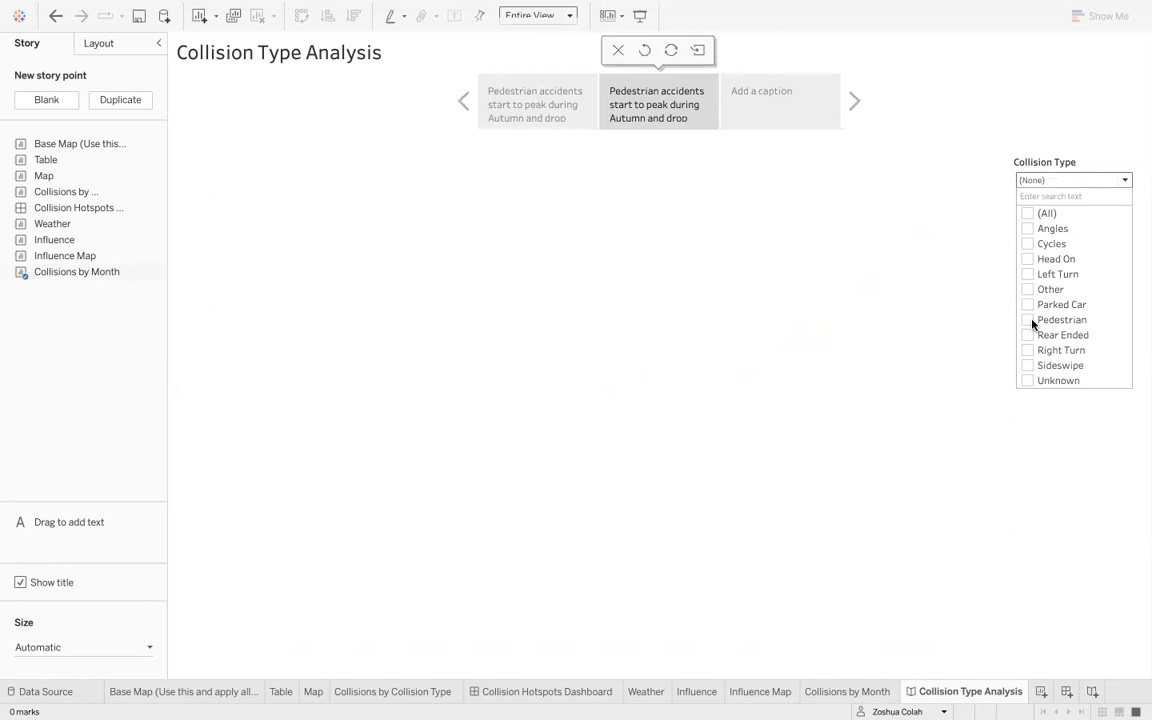
left_click(1031, 277)
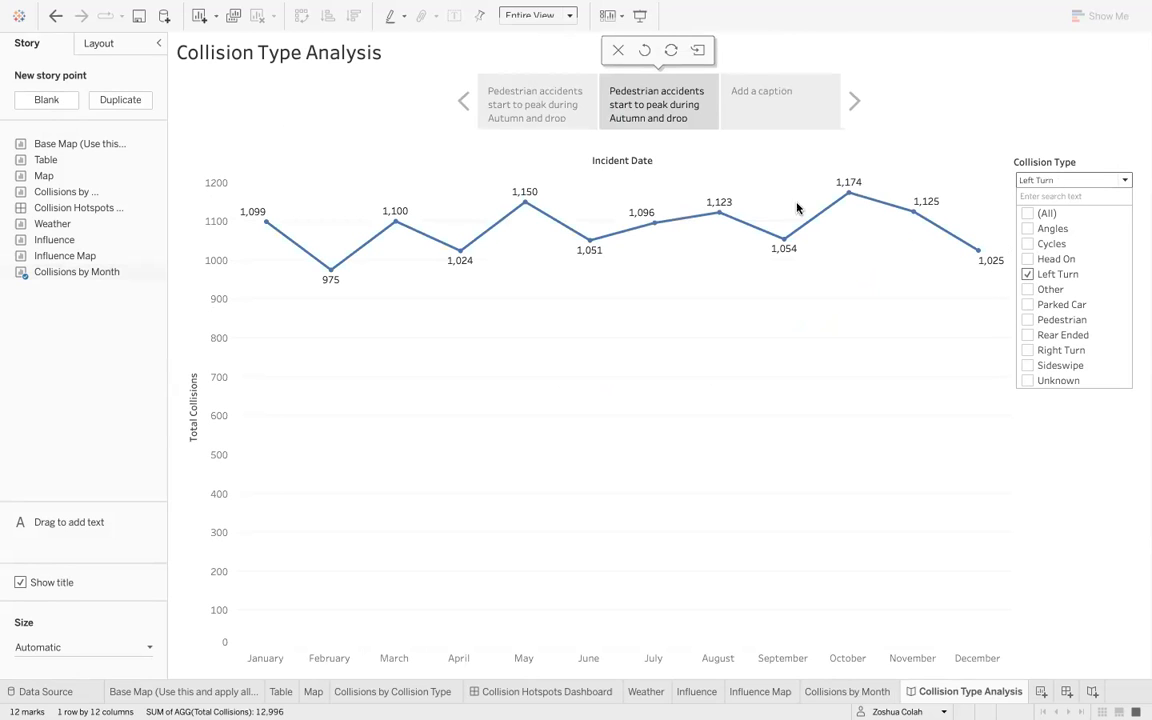
left_click(1027, 275)
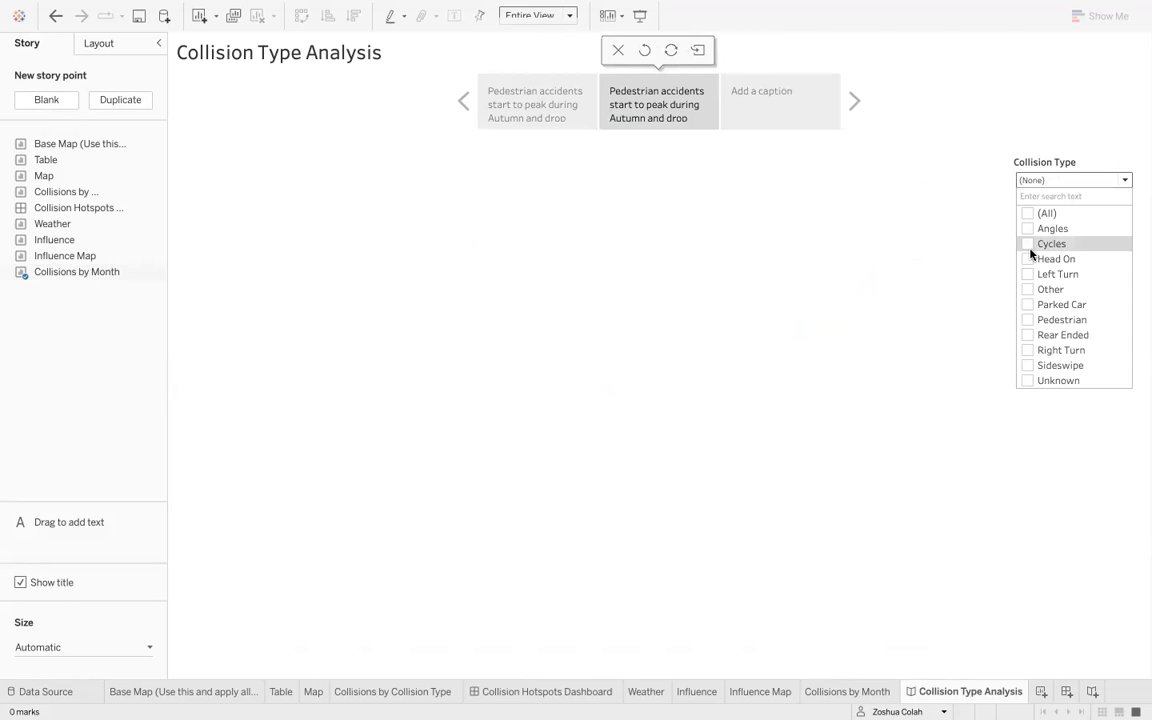
left_click(1029, 247)
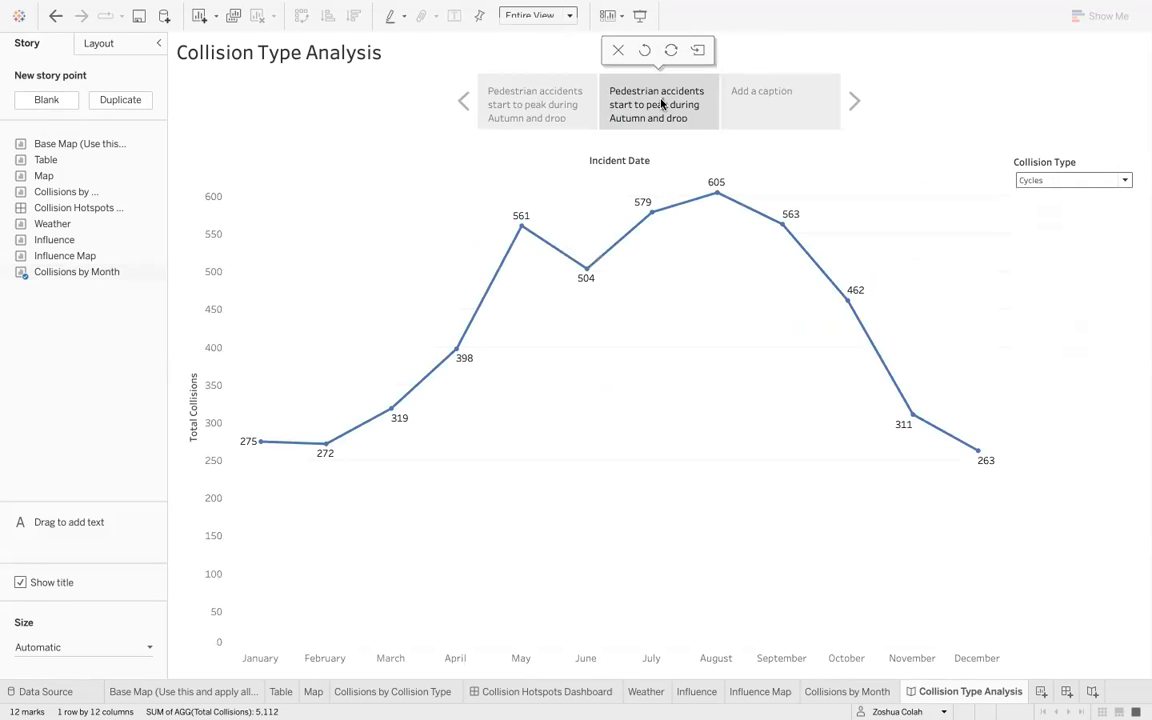
- Replace the second story point's caption with "Collisions with cycles increase starting May and drop starting Sep"
double_click(660, 103)
key("BackSpace")
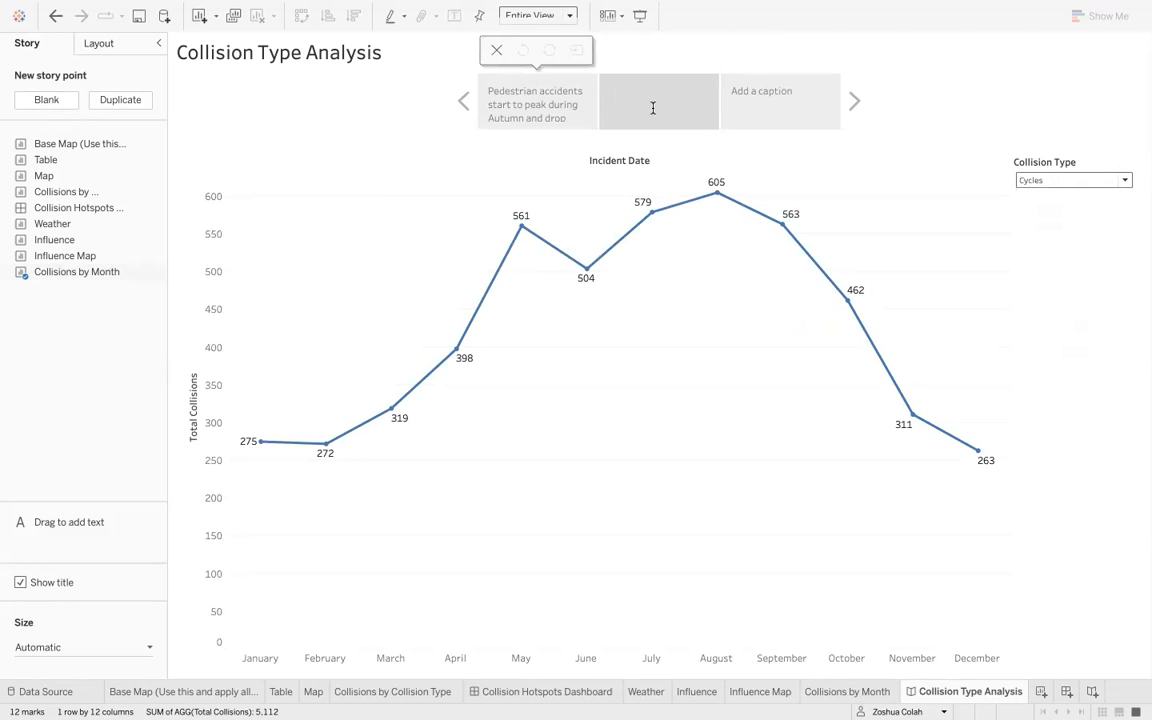
type("Collisions with cycles tend to peak duri")
double_click(652, 105)
type("sta")
key("BackSpace")
key("BackSpace")
key("BackSpace")
key("BackSpace")
key("BackSpace")
key("BackSpace")
key("BackSpace")
key("BackSpace")
key("BackSpace")
key("BackSpace")
key("BackSpace")
key("BackSpace")
type("increase starting May and drop starting Sep")
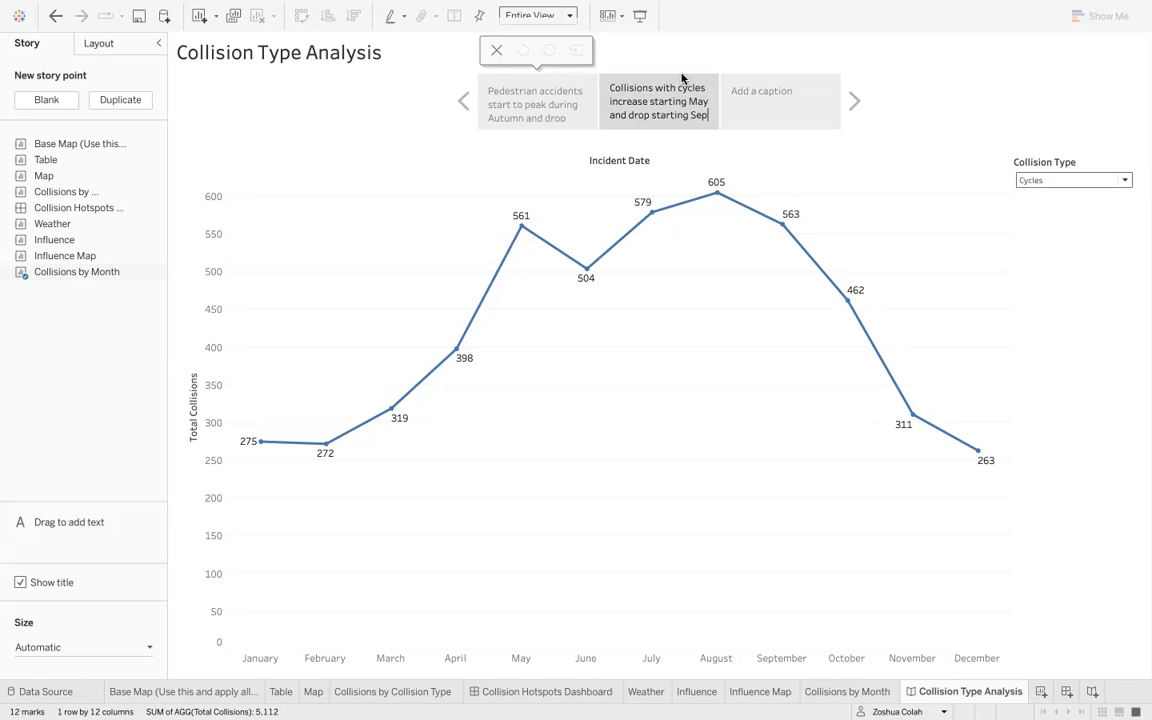
left_click(800, 100)
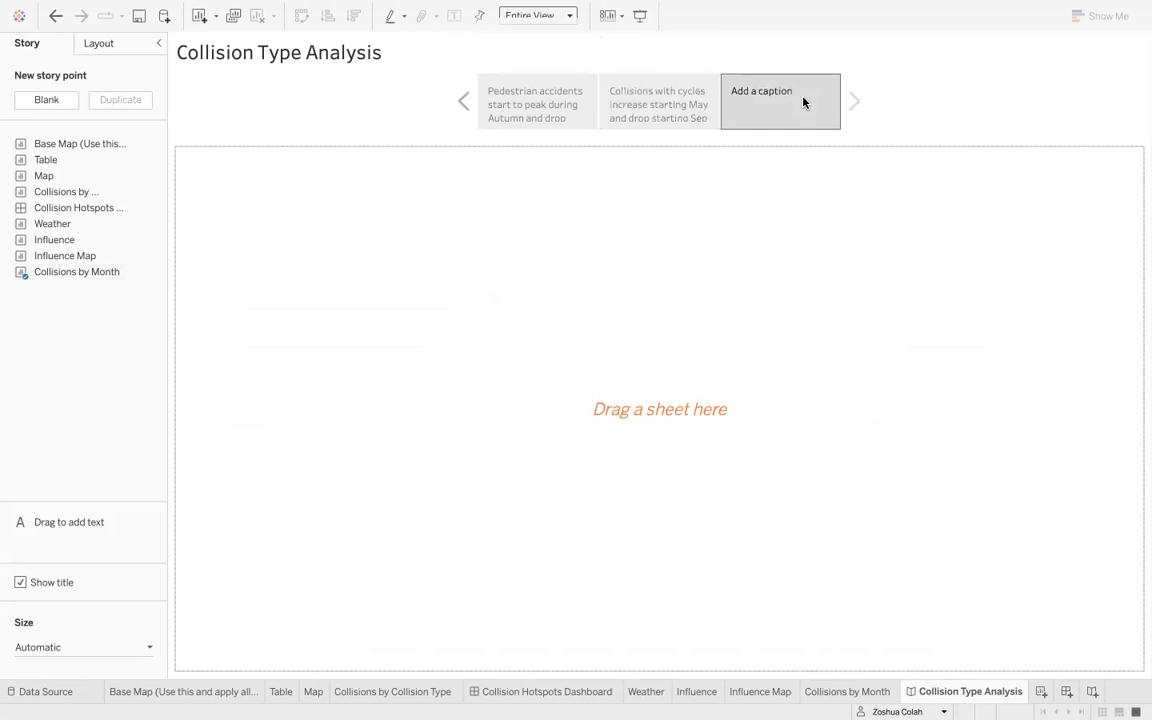
- Duplicate the second story point and filter the copy to show only Rear Ended collisions
left_click(685, 102)
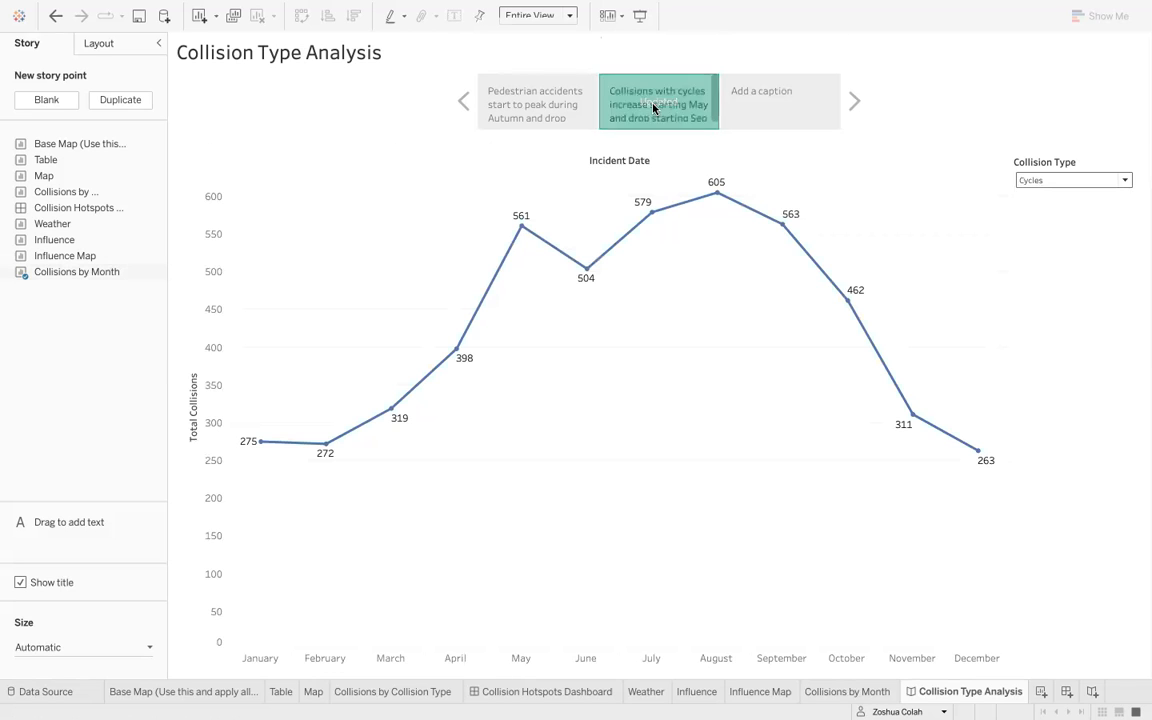
left_click(146, 102)
left_click(1125, 180)
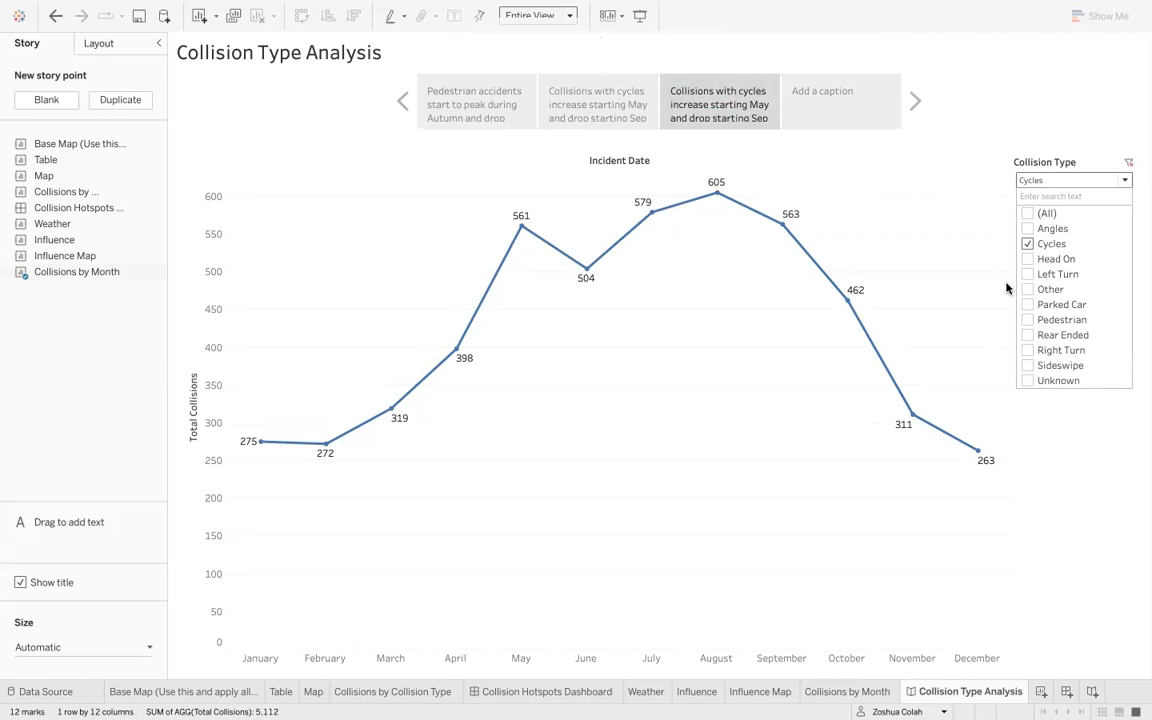
left_click(1028, 244)
left_click(1028, 274)
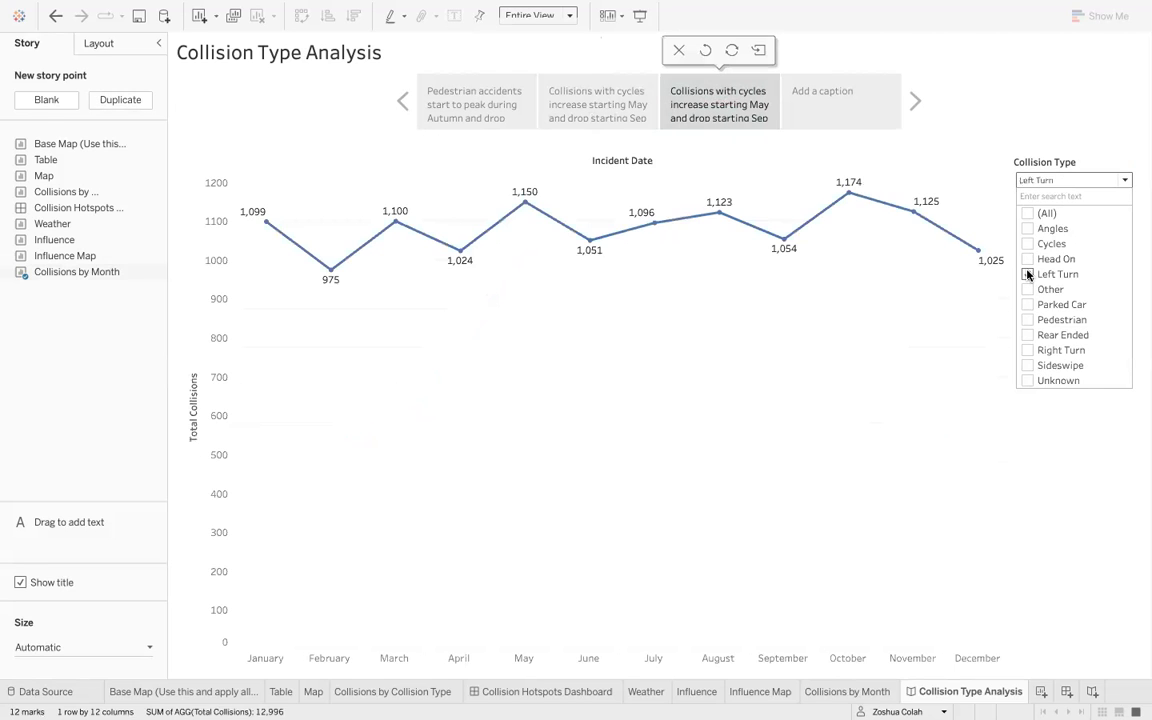
left_click(1028, 274)
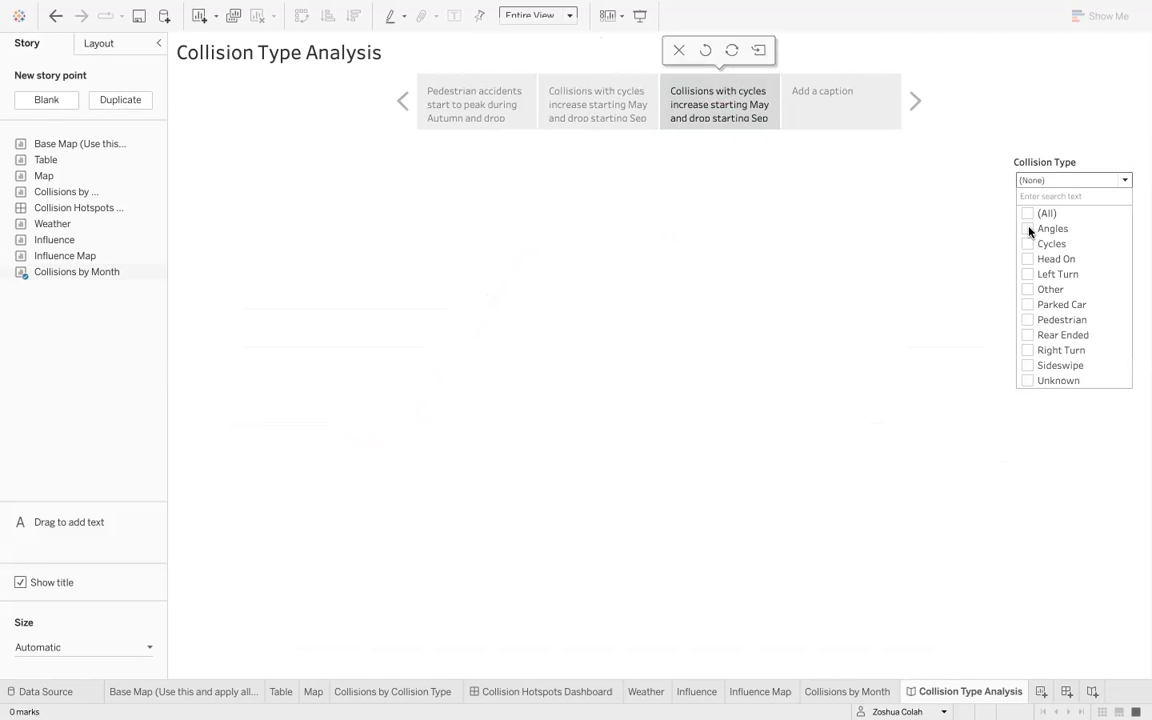
left_click(1028, 334)
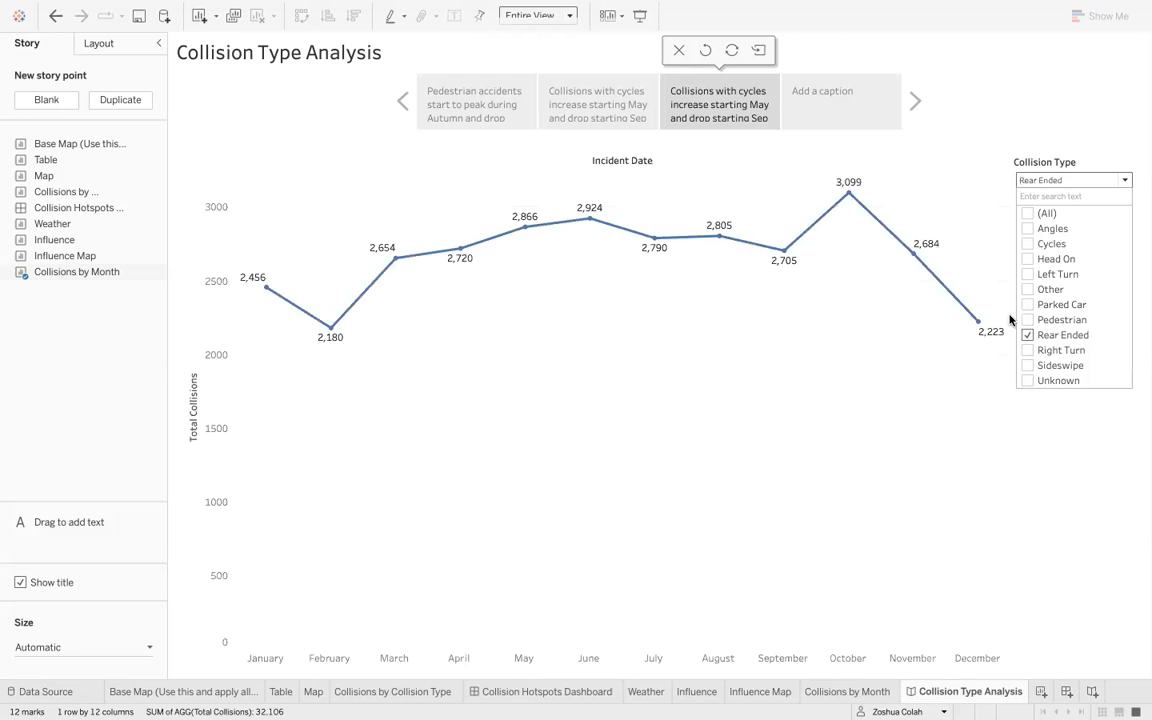
- Replace the third story point's caption with "Rear ended accidents tend to significantly increase in October before dropping down to the normal"
double_click(727, 97)
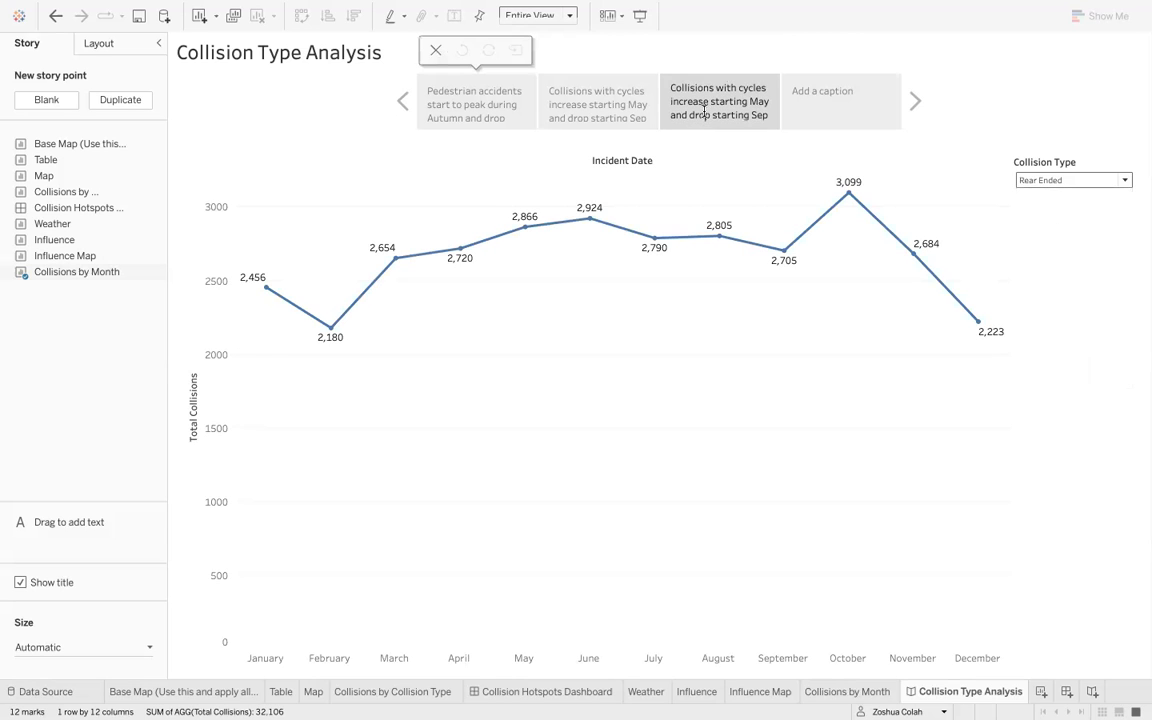
key("ctrl+a")
type("Rear en")
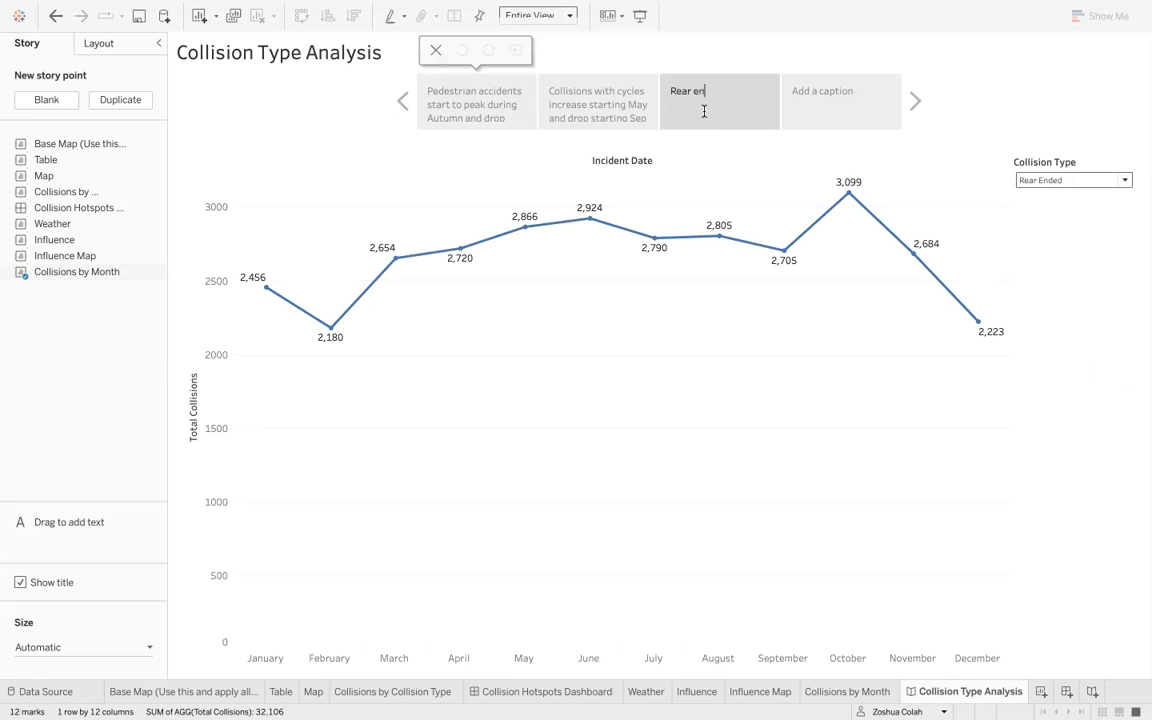
type("ded accidents tend to significantly incre")
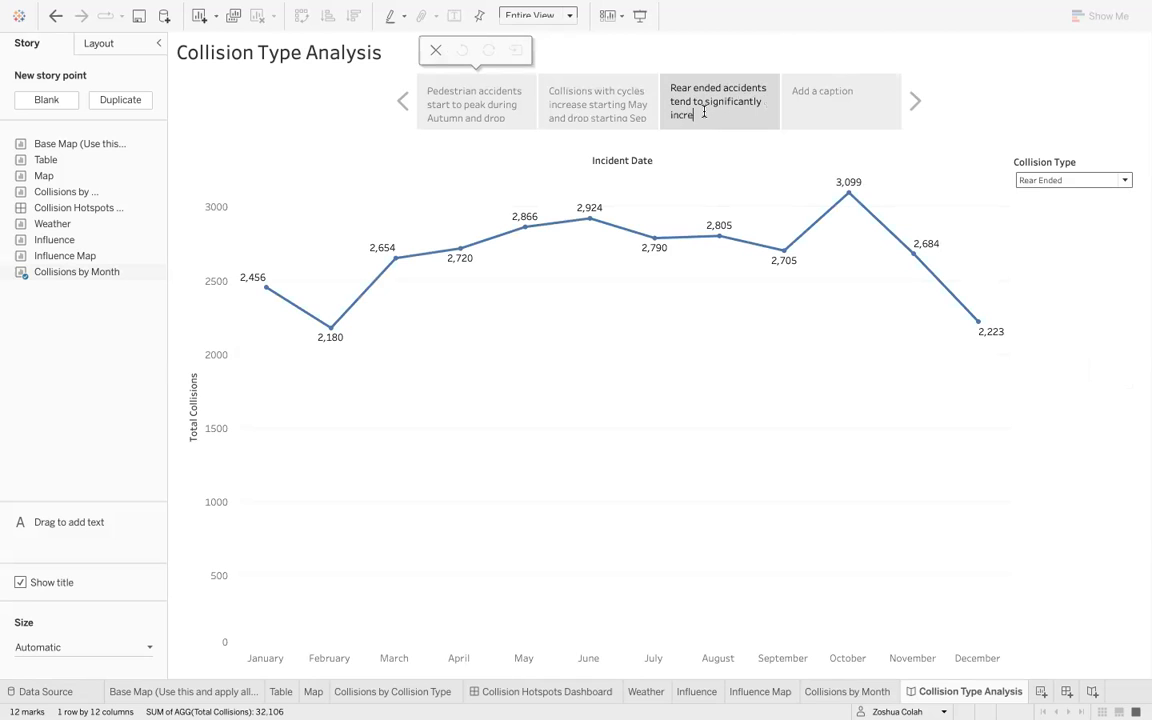
type("ase in October before dro")
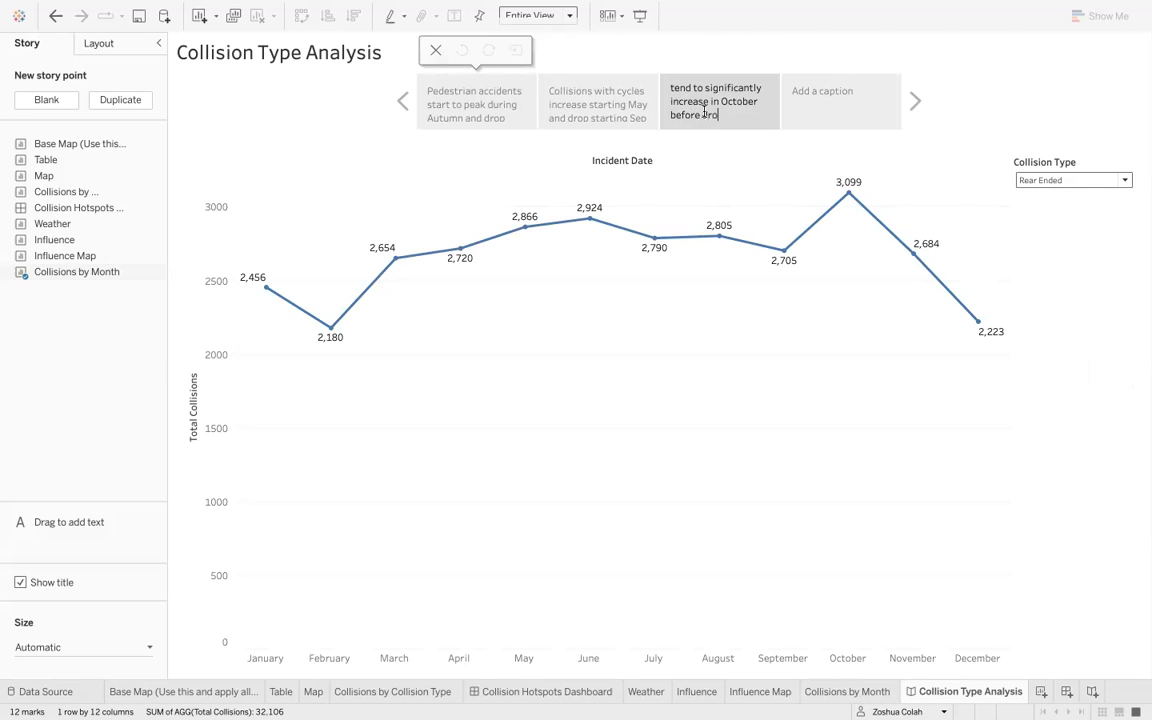
type("pping down ")
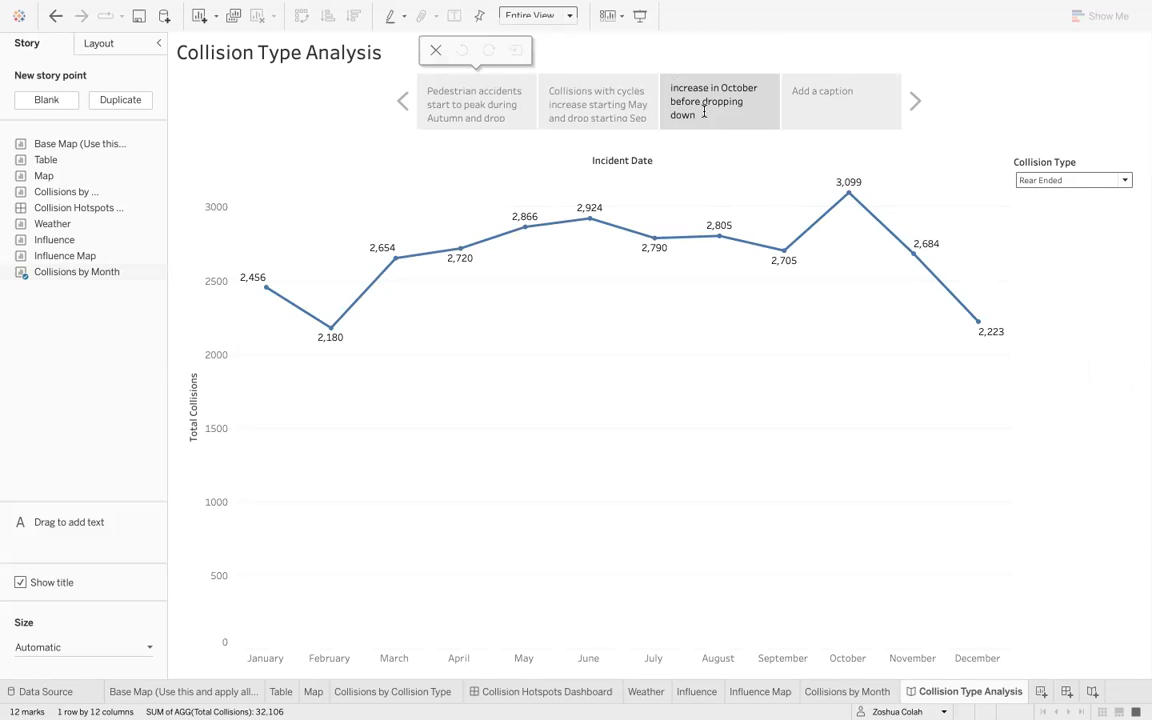
type("to the normal")
key("Return")
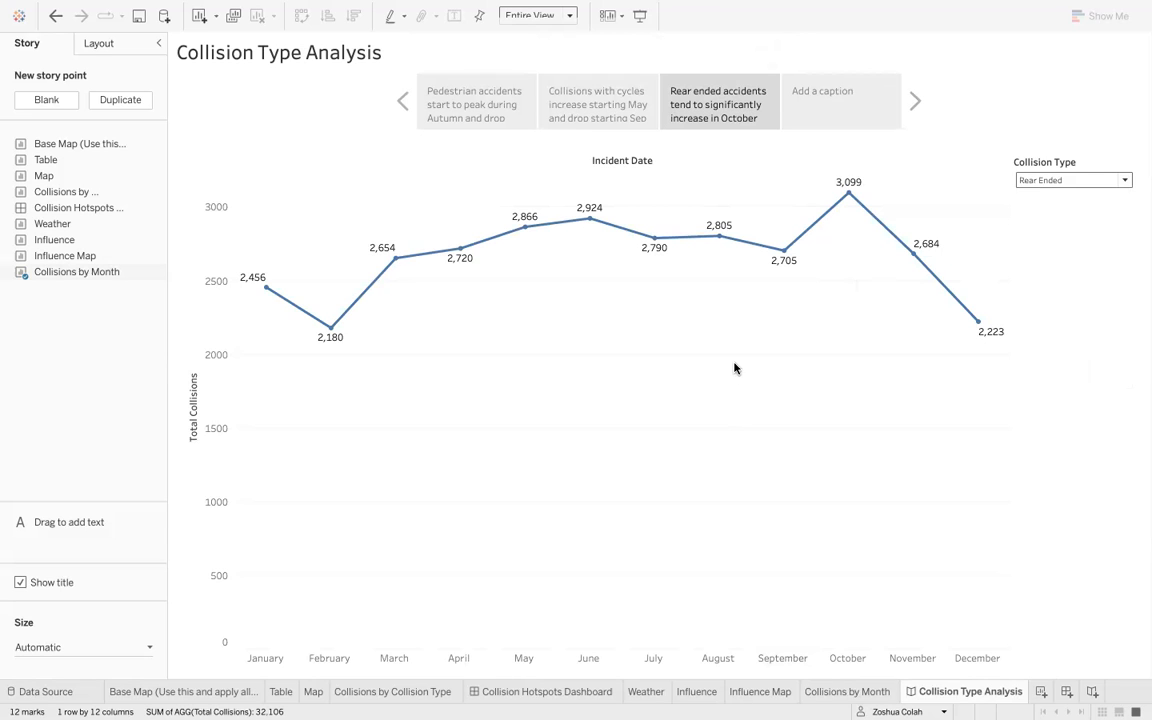
left_click(519, 101)
left_click(589, 108)
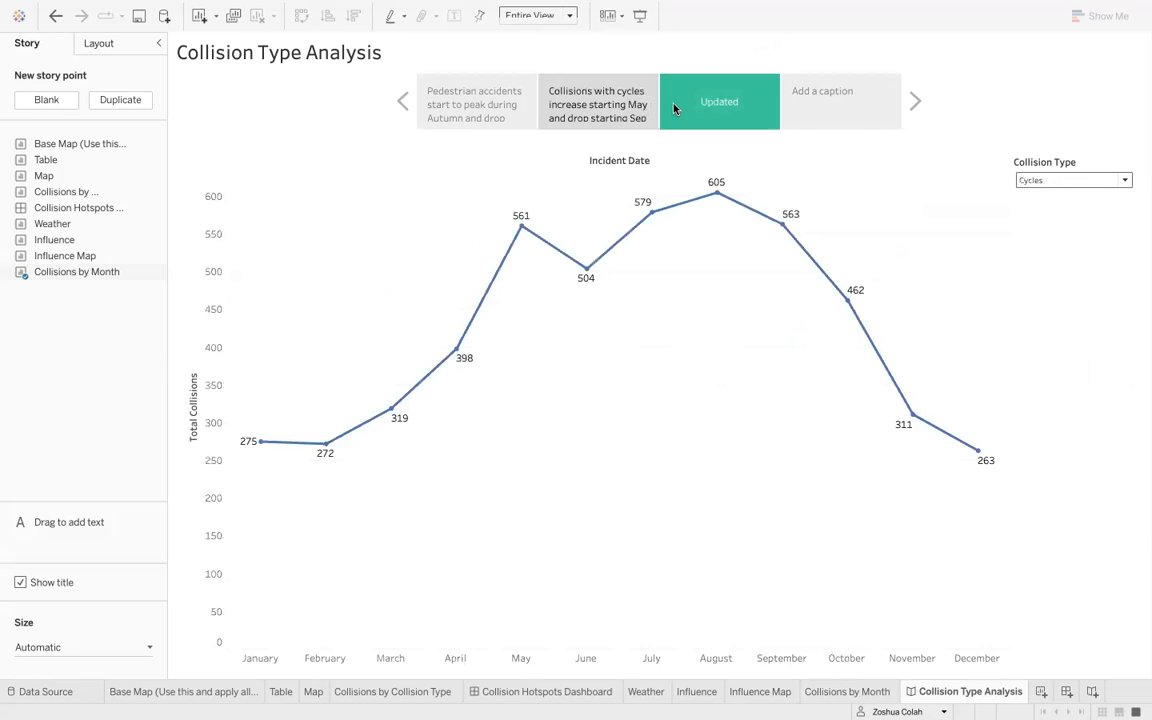
- Step through the three story points of the Collision Type Analysis story to review their captions and charts
left_click(675, 108)
left_click(612, 106)
left_click(462, 97)
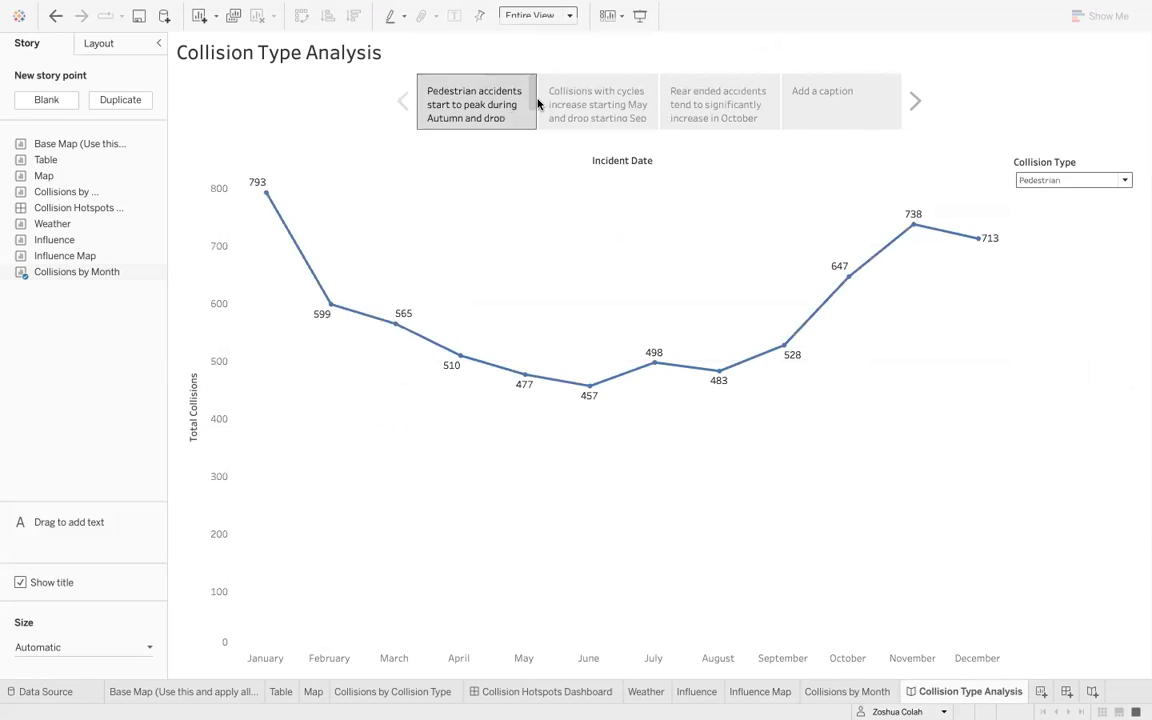
left_click(607, 110)
left_click(680, 106)
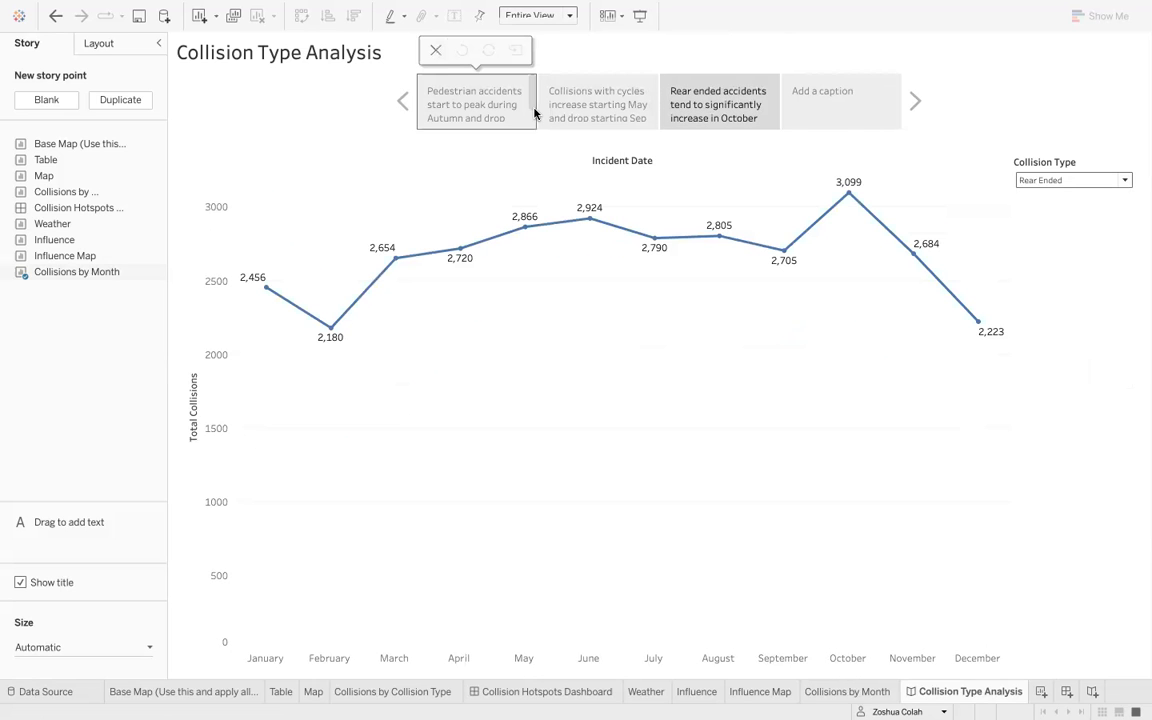
left_click(453, 110)
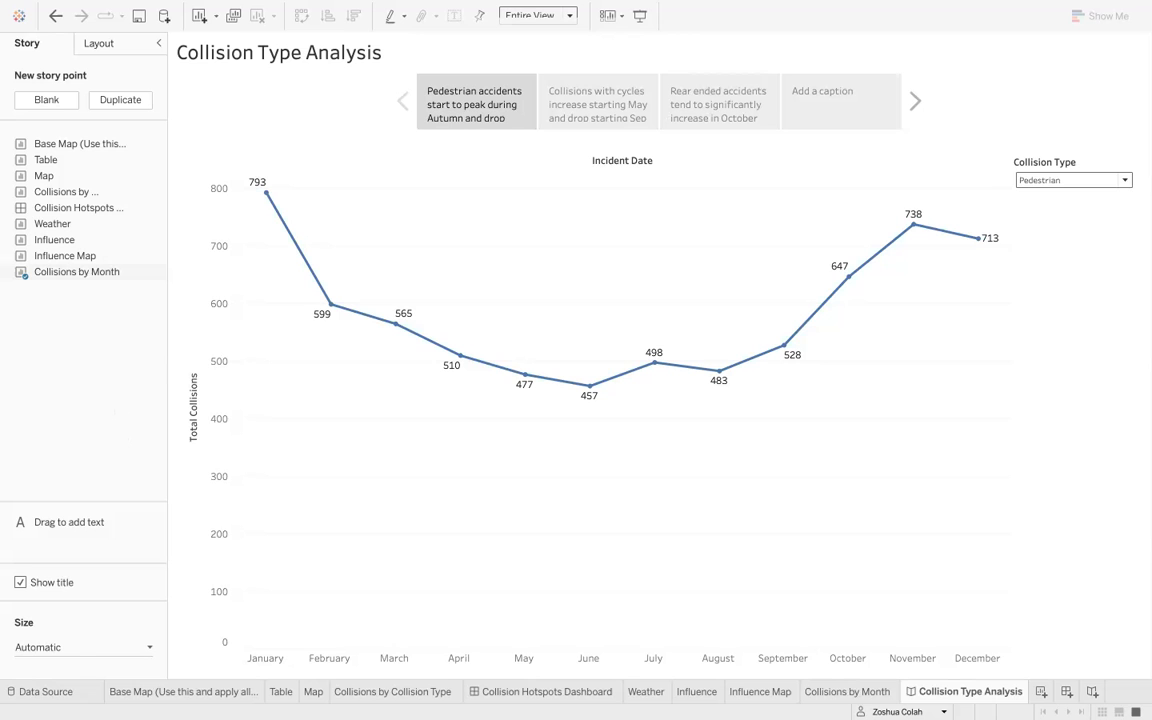
- Reorder the sheet tabs so Collision Hotspots Dashboard, Collision Type Analysis and Collisions by Collision Type come first
left_click(563, 692)
left_click_drag(278, 698, 165, 689)
left_click_drag(963, 697, 270, 697)
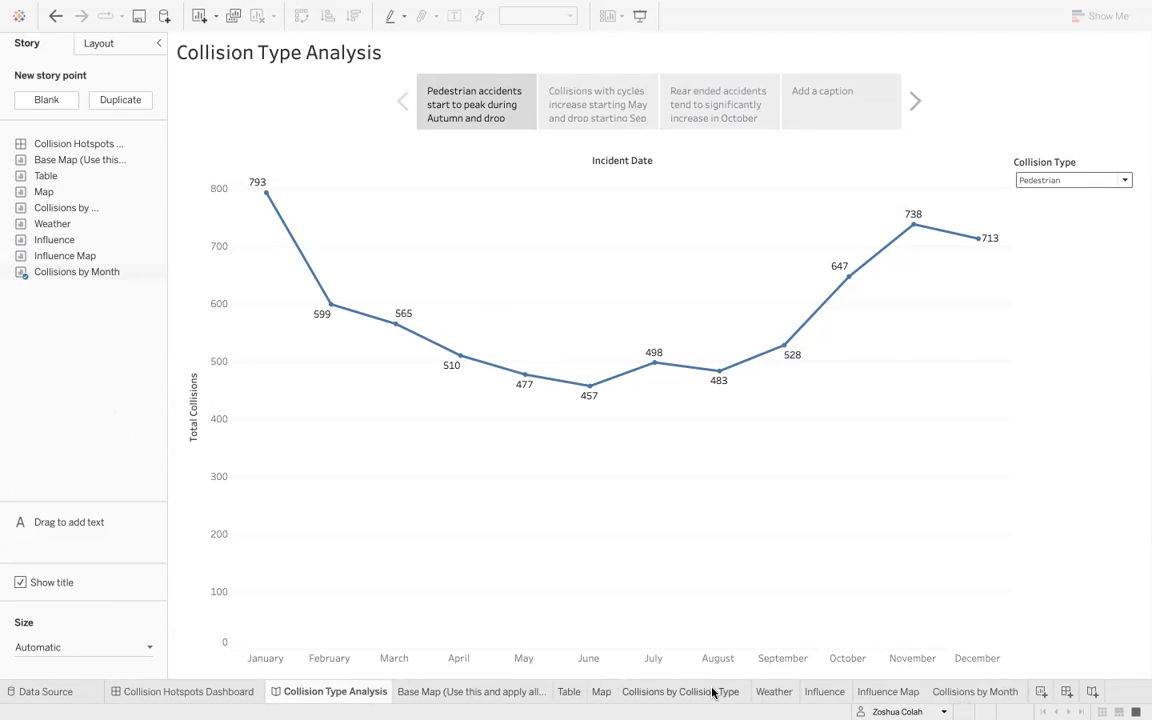
left_click_drag(697, 692, 393, 689)
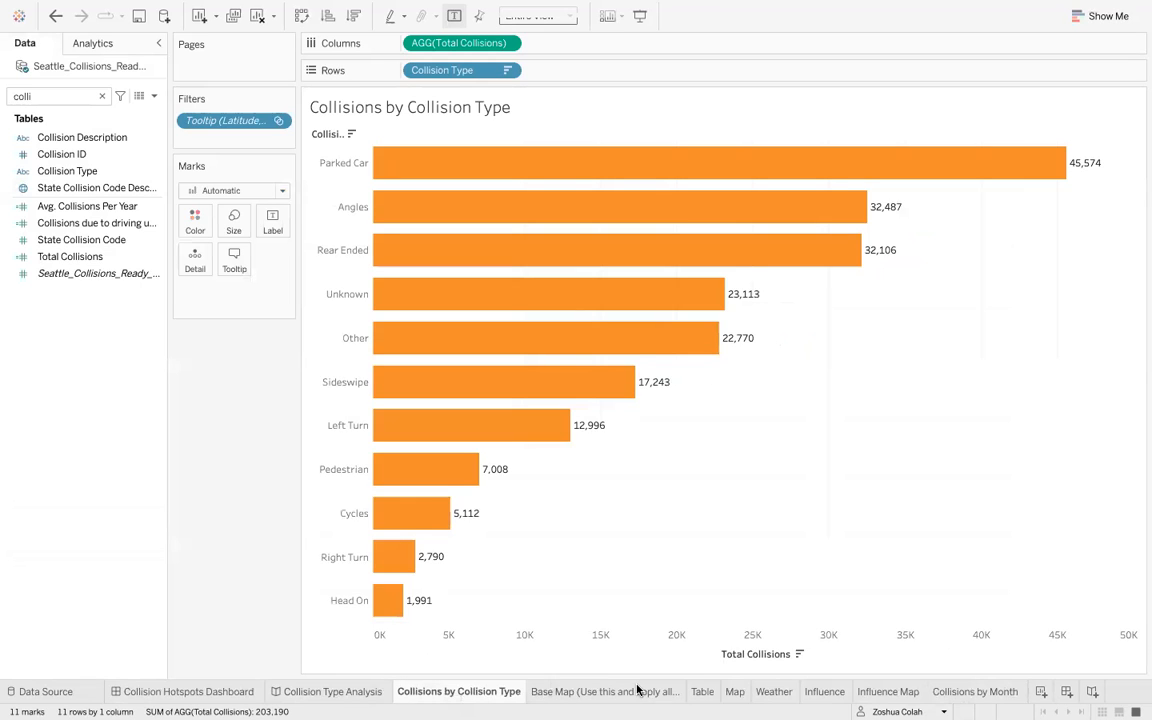
- Move the Weather, Influence and Collisions by Month tabs forward and place the Base Map sheet last
left_click(743, 692)
left_click_drag(768, 692, 548, 689)
left_click_drag(828, 690, 612, 689)
left_click_drag(960, 698, 651, 697)
left_click(800, 697)
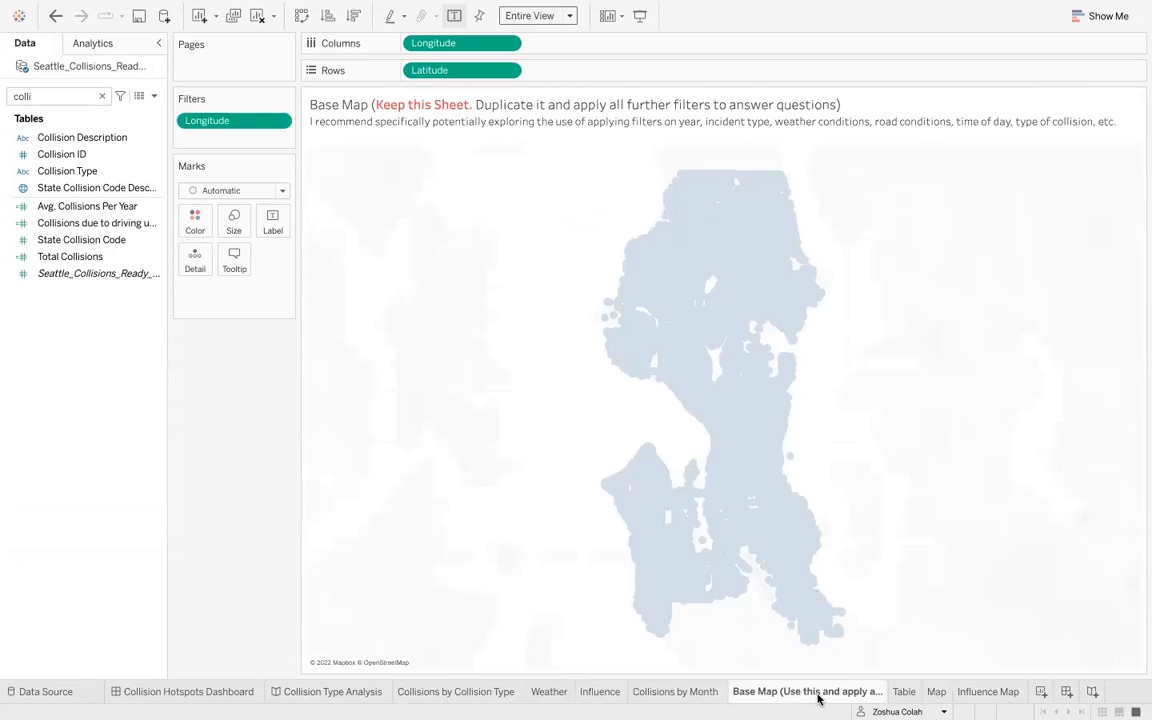
left_click_drag(790, 693, 1025, 692)
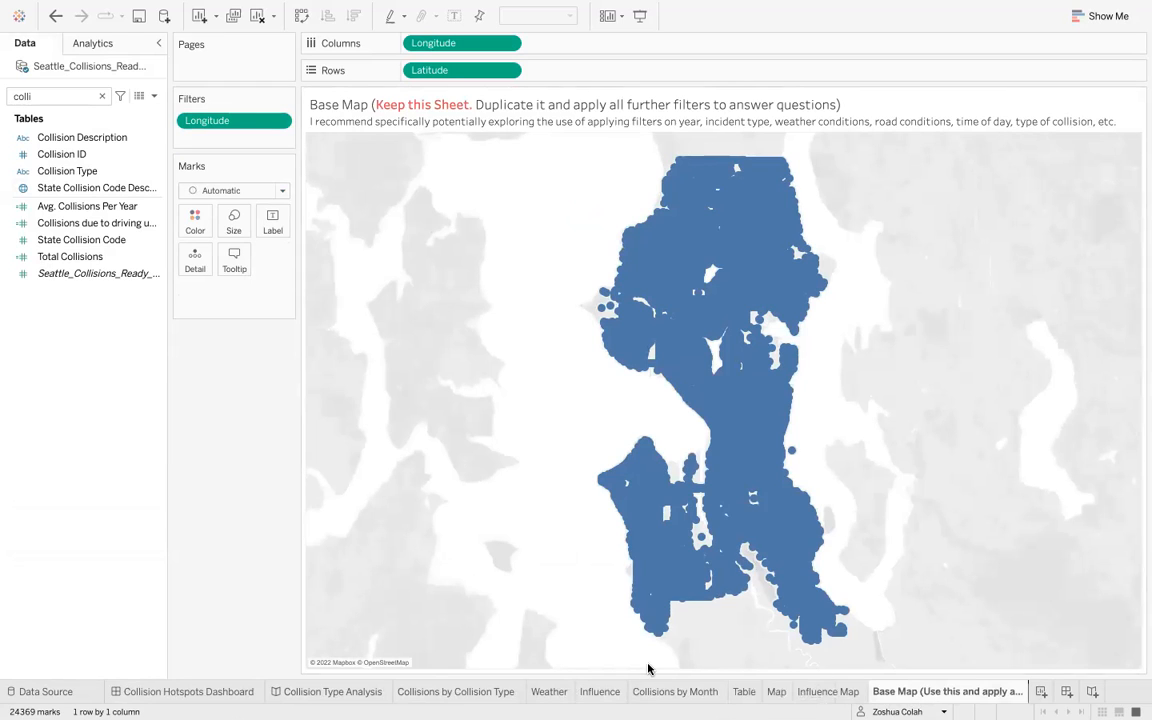
- Open the Collision Hotspots Dashboard and deselect its map
left_click(196, 691)
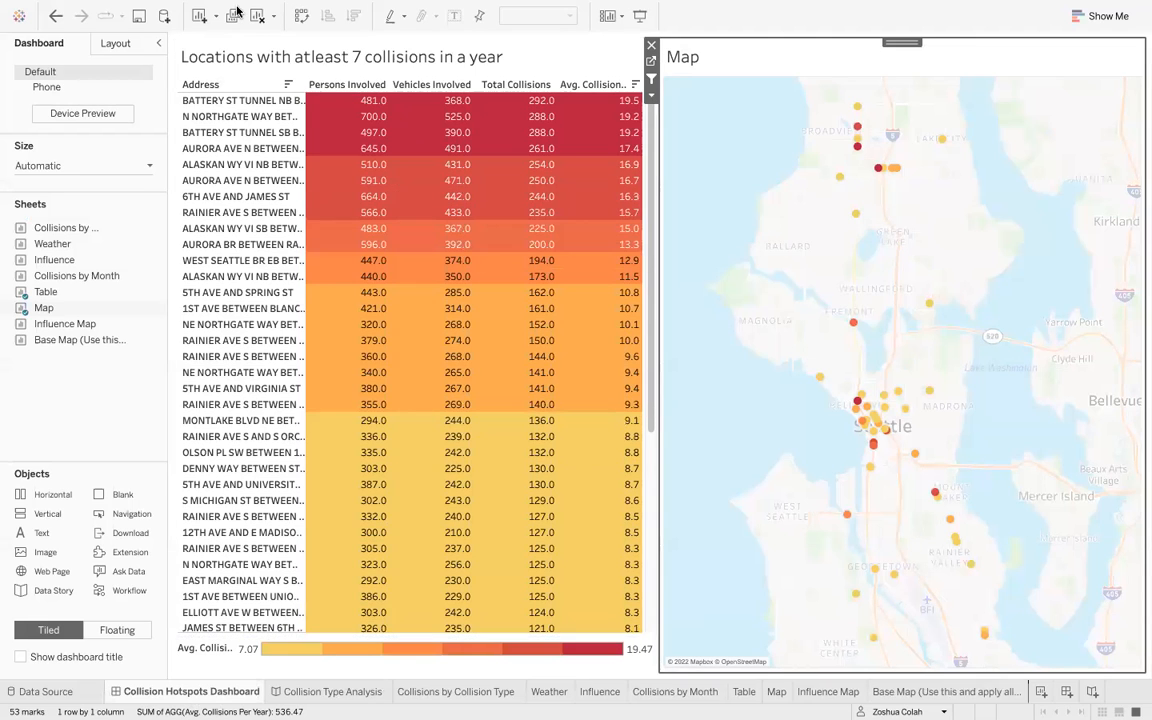
left_click(110, 389)
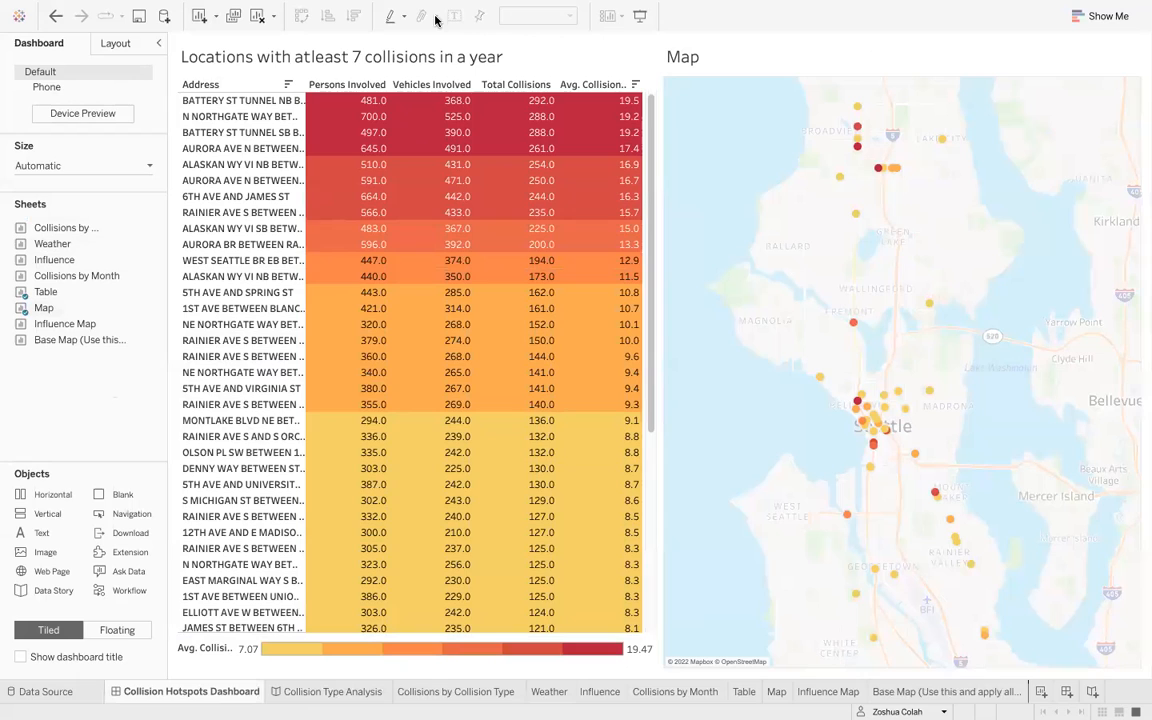
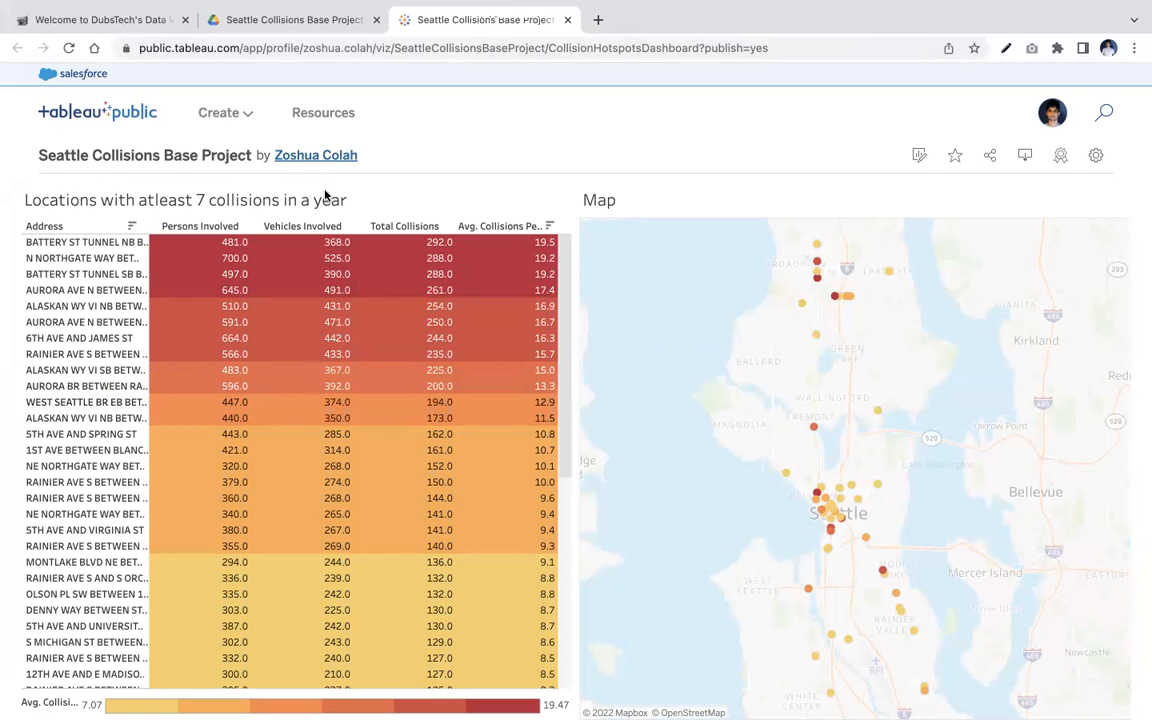
- Scroll through the published Collision Hotspots Dashboard page to review its table, map and details section
scroll(545, 533, "down", 2)
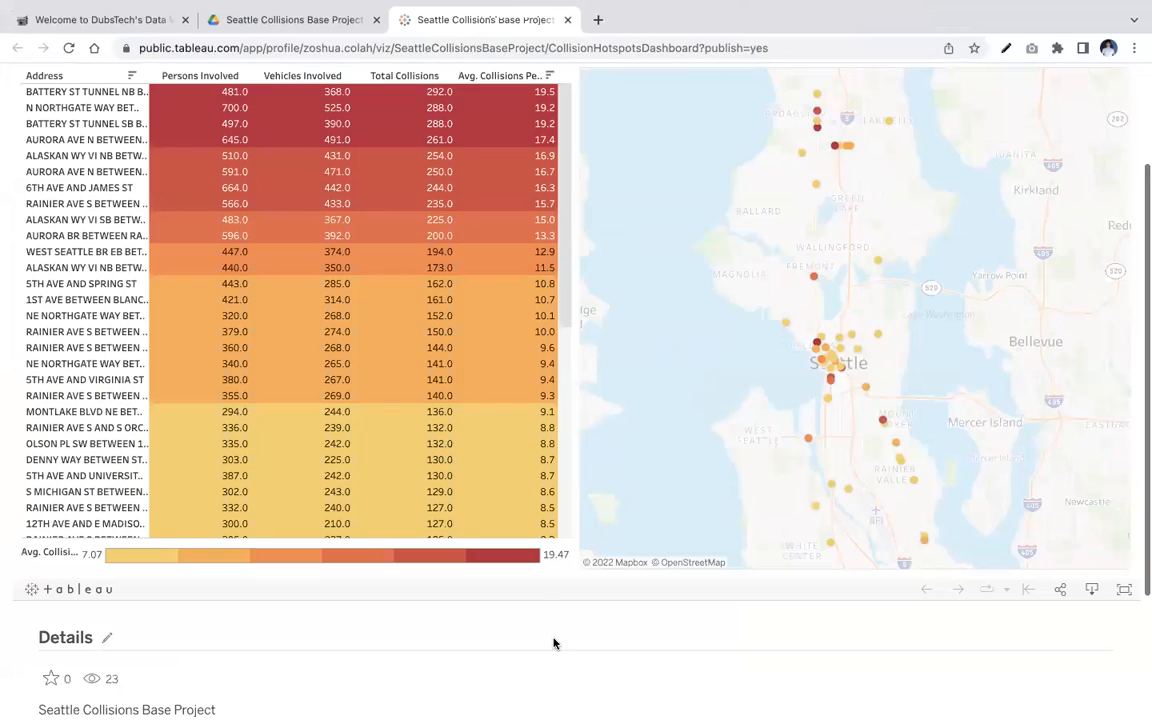
scroll(551, 641, "up", 2)
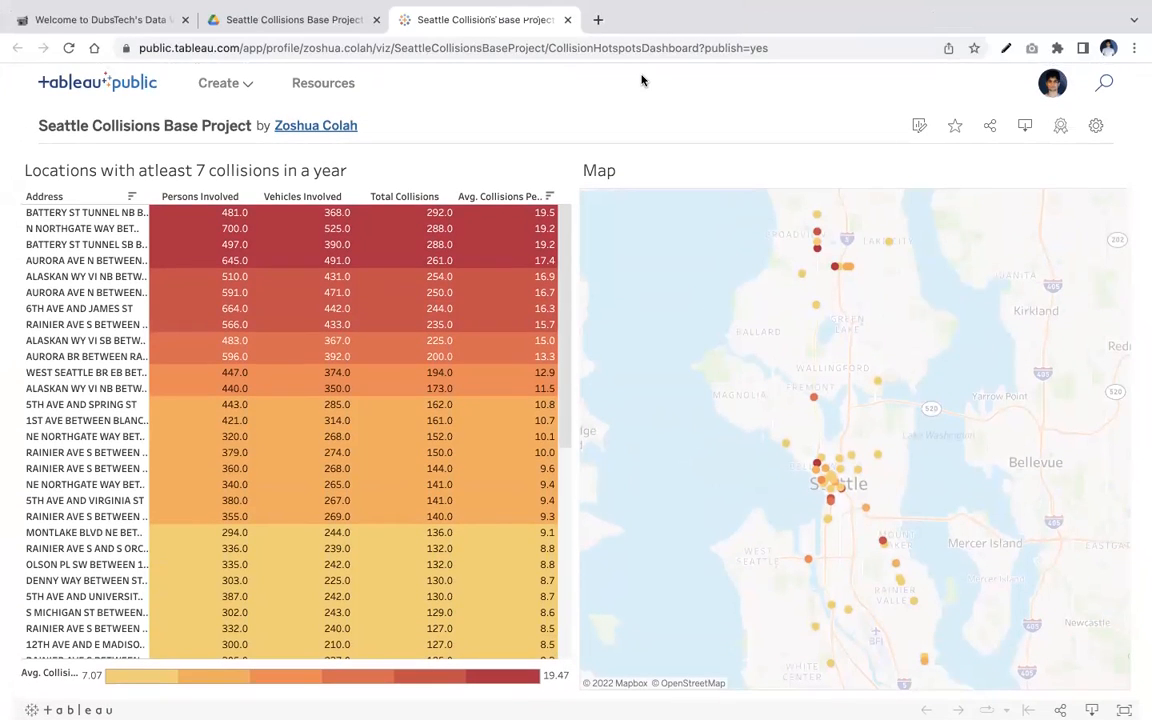
scroll(640, 78, "down", 4)
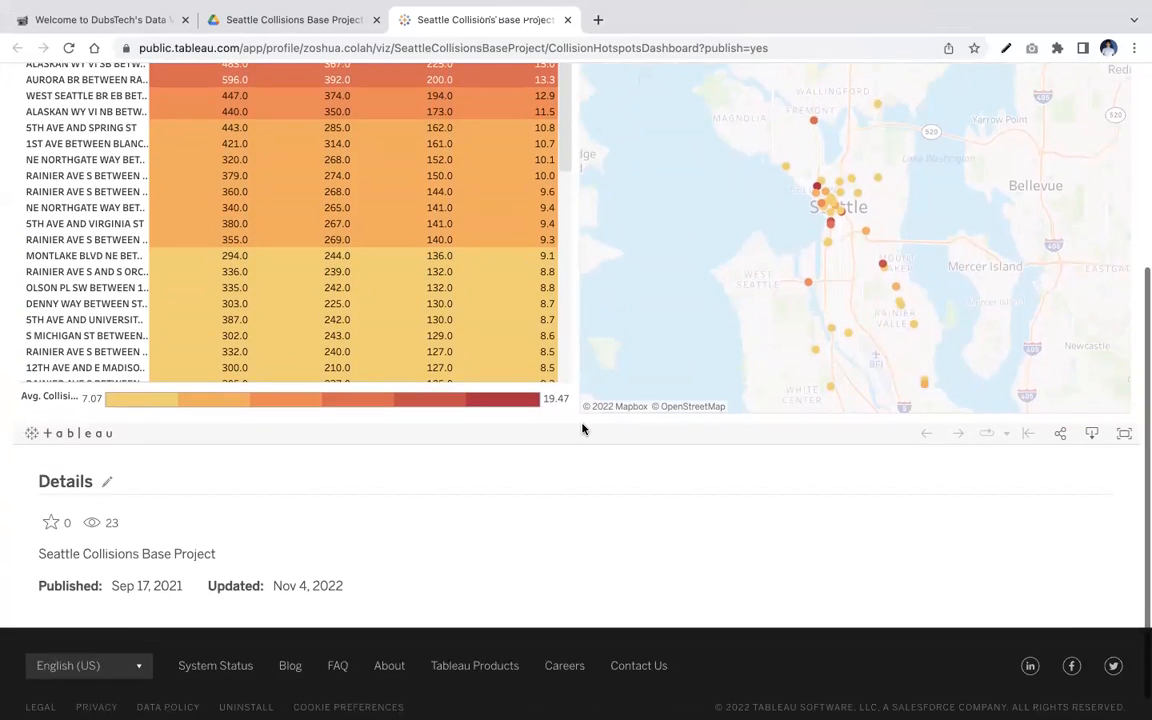
scroll(582, 429, "up", 2)
scroll(584, 430, "down", 2)
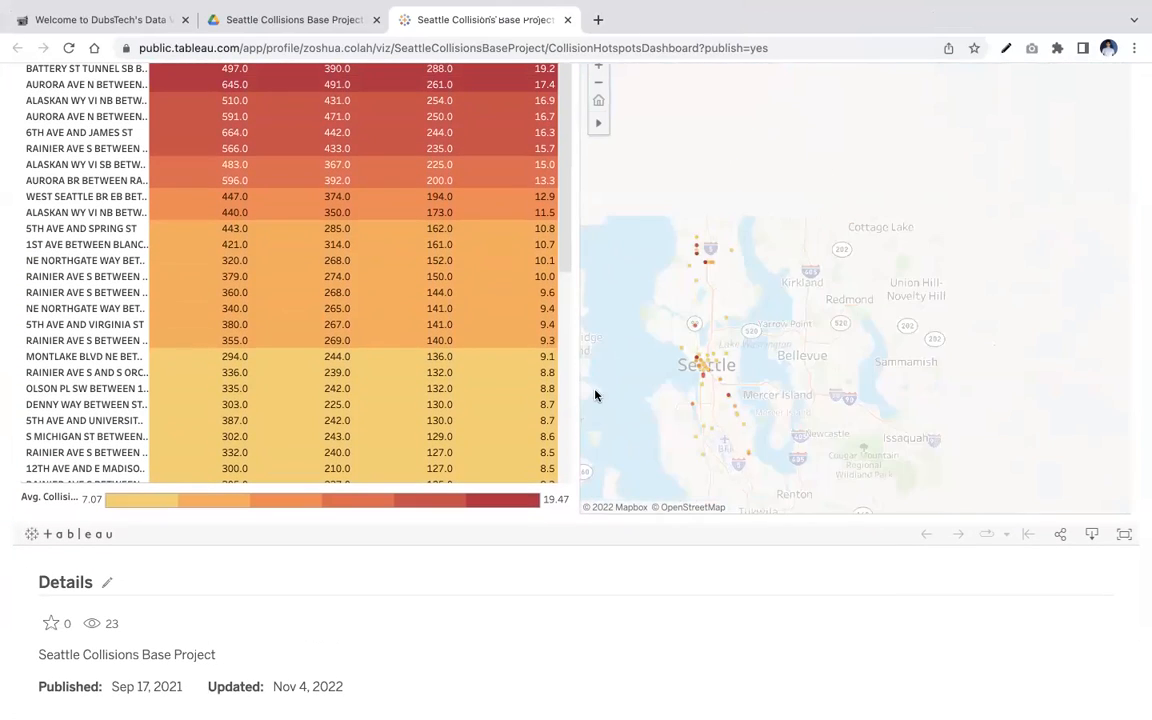
scroll(638, 682, "up", 1)
scroll(638, 682, "up", 3)
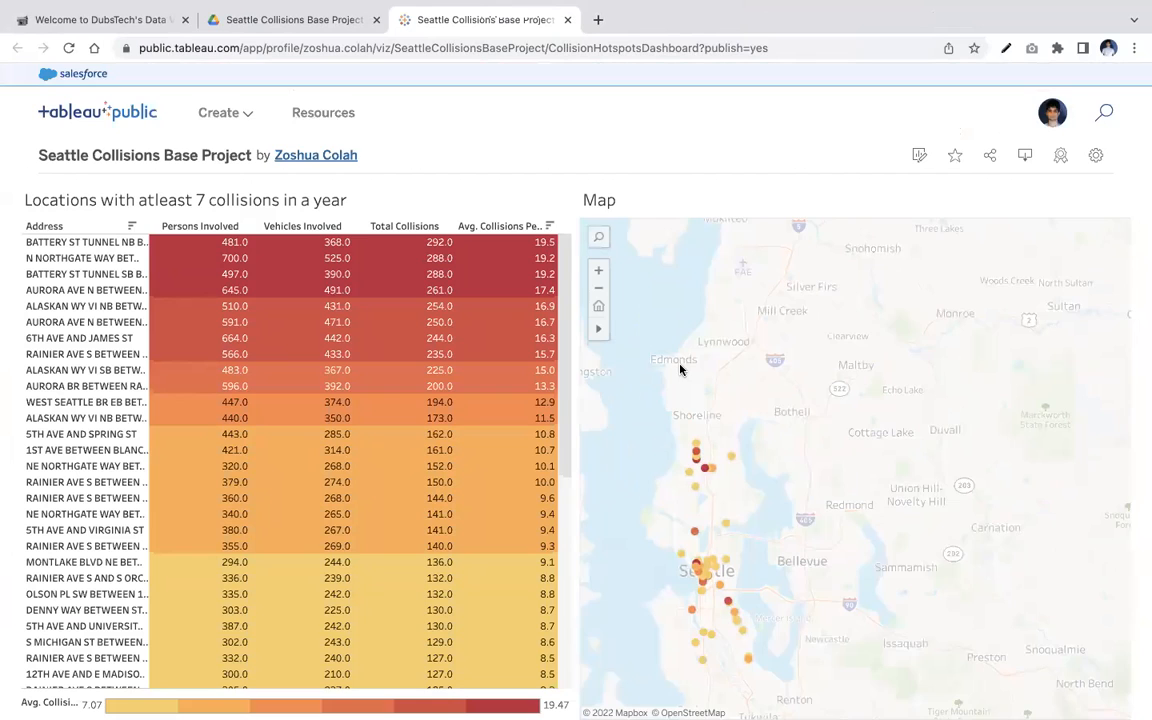
scroll(680, 370, "up", 1)
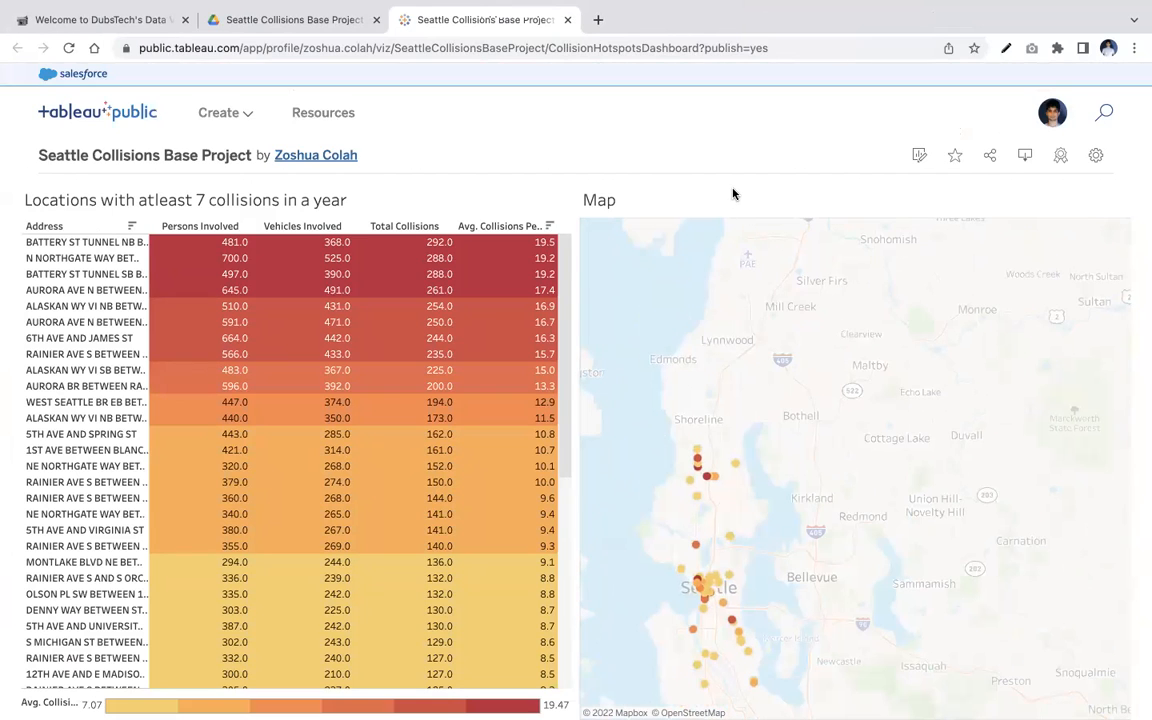
- In the viz settings, turn on Show Sheets and turn off Allow Access
left_click(1096, 158)
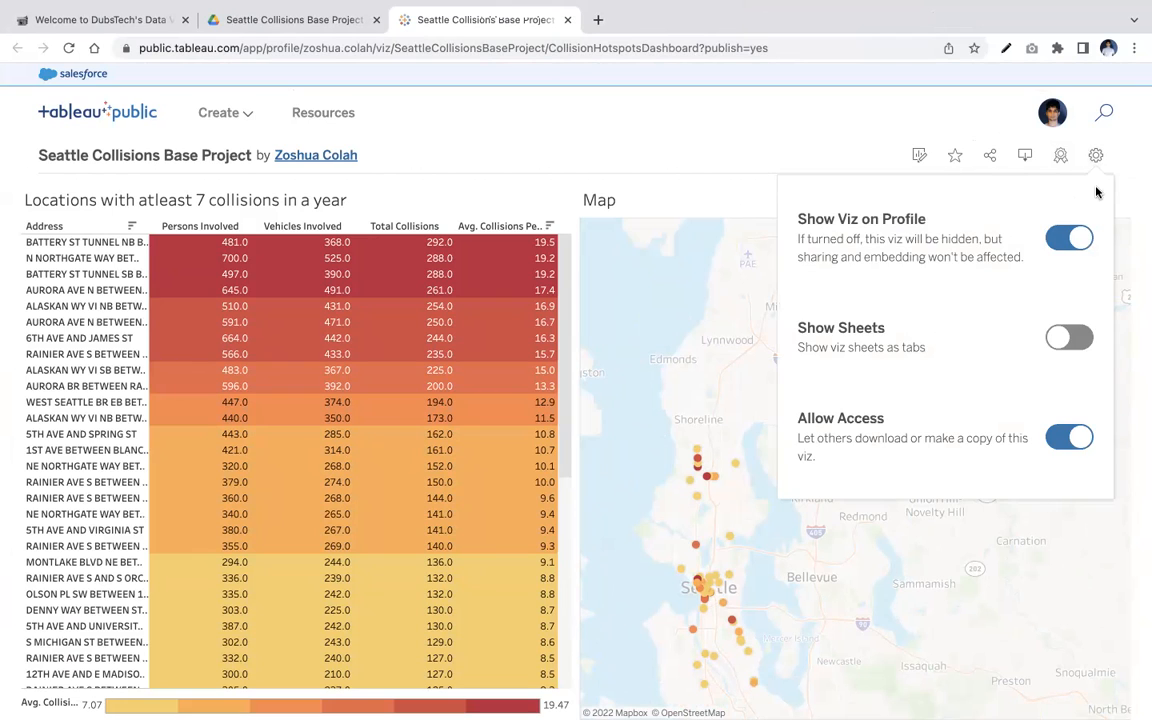
left_click(1079, 337)
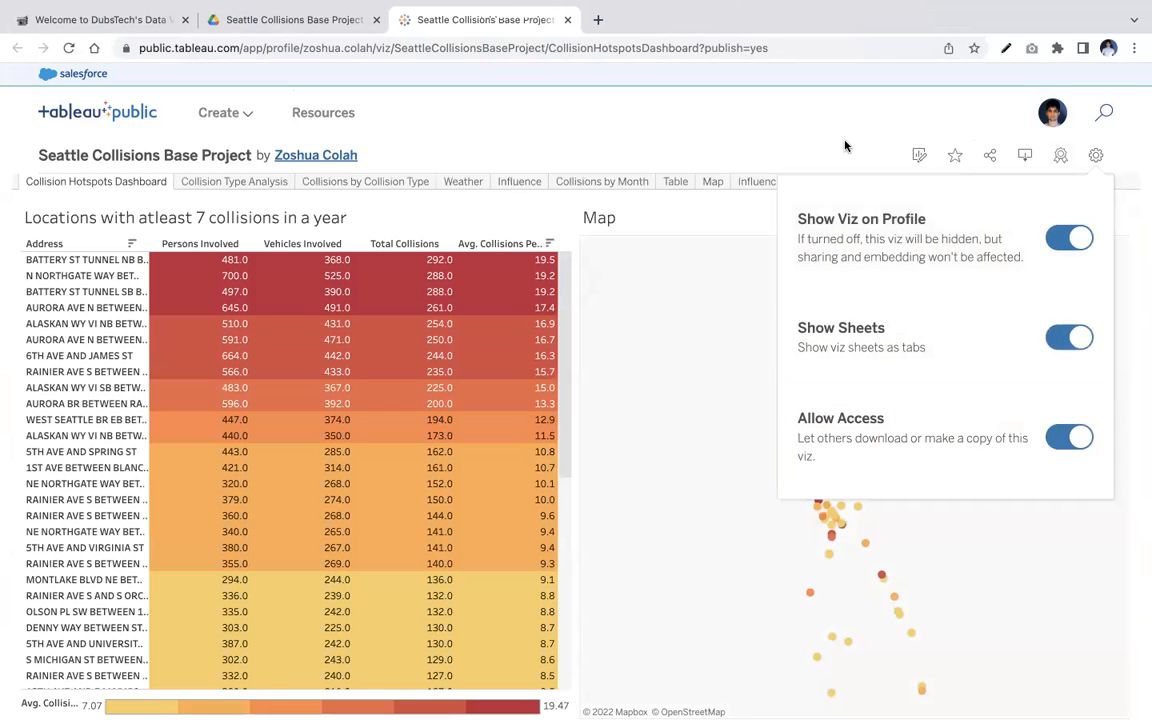
left_click(1077, 443)
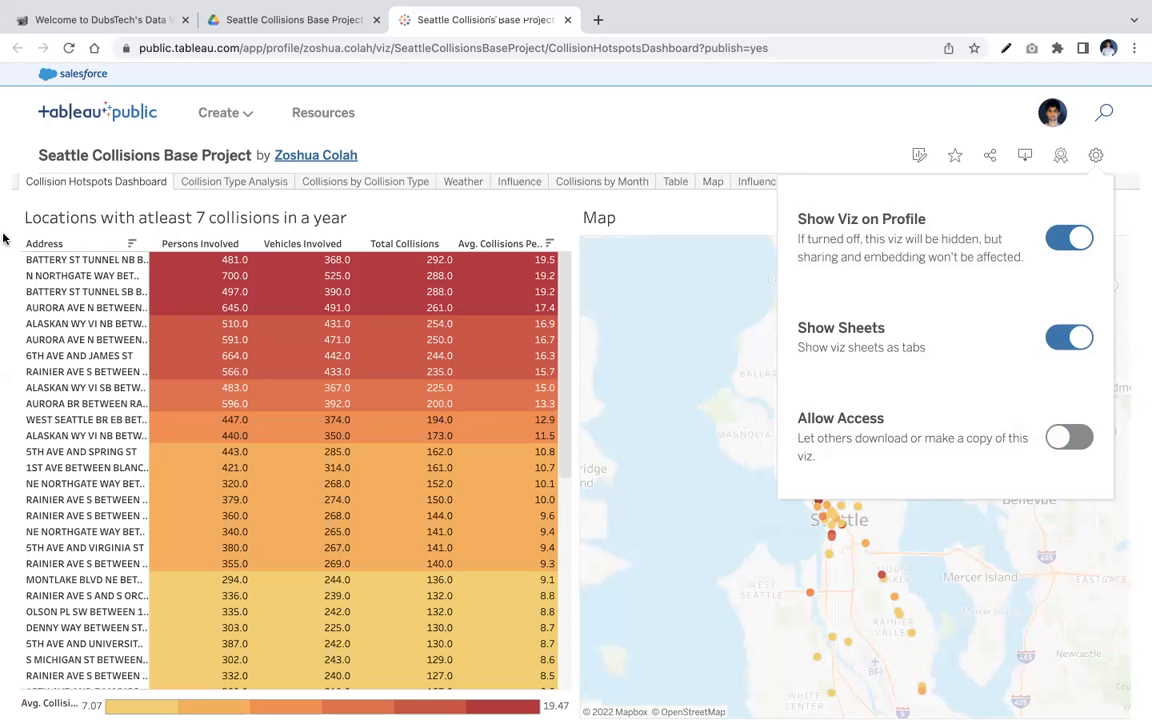
- Copy the viz's web address and open it in a new incognito window
left_click(238, 47)
key("super+c")
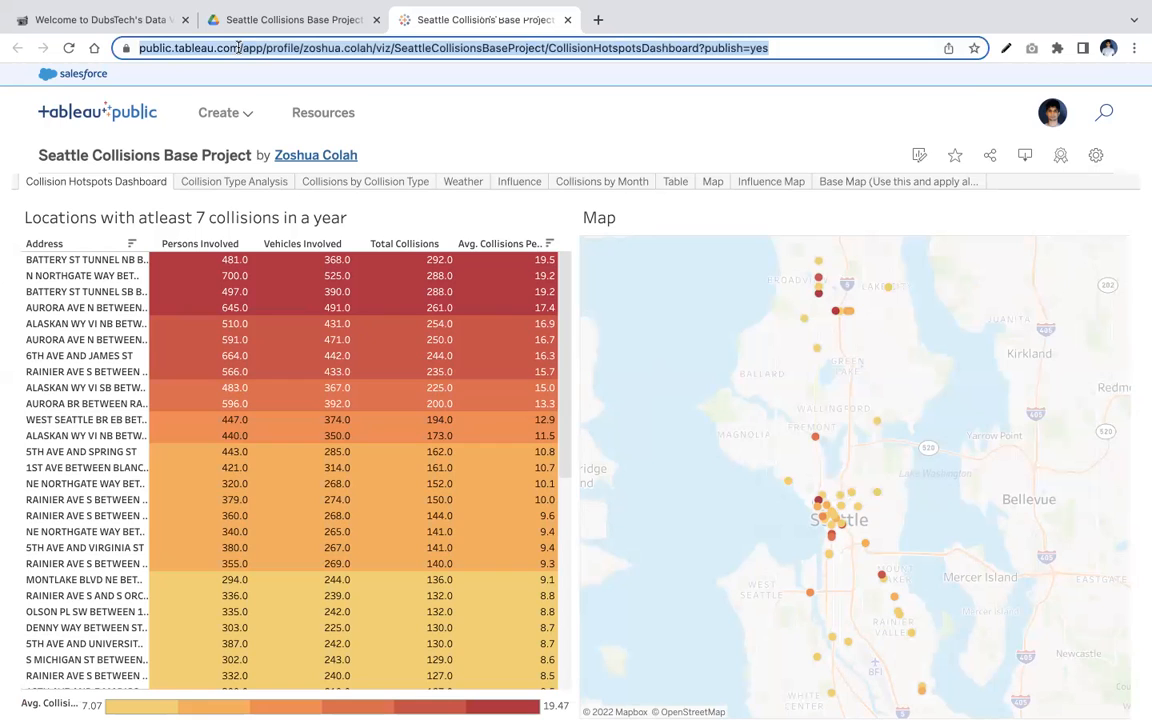
key("super+shift+n")
key("super+v")
key("Return")
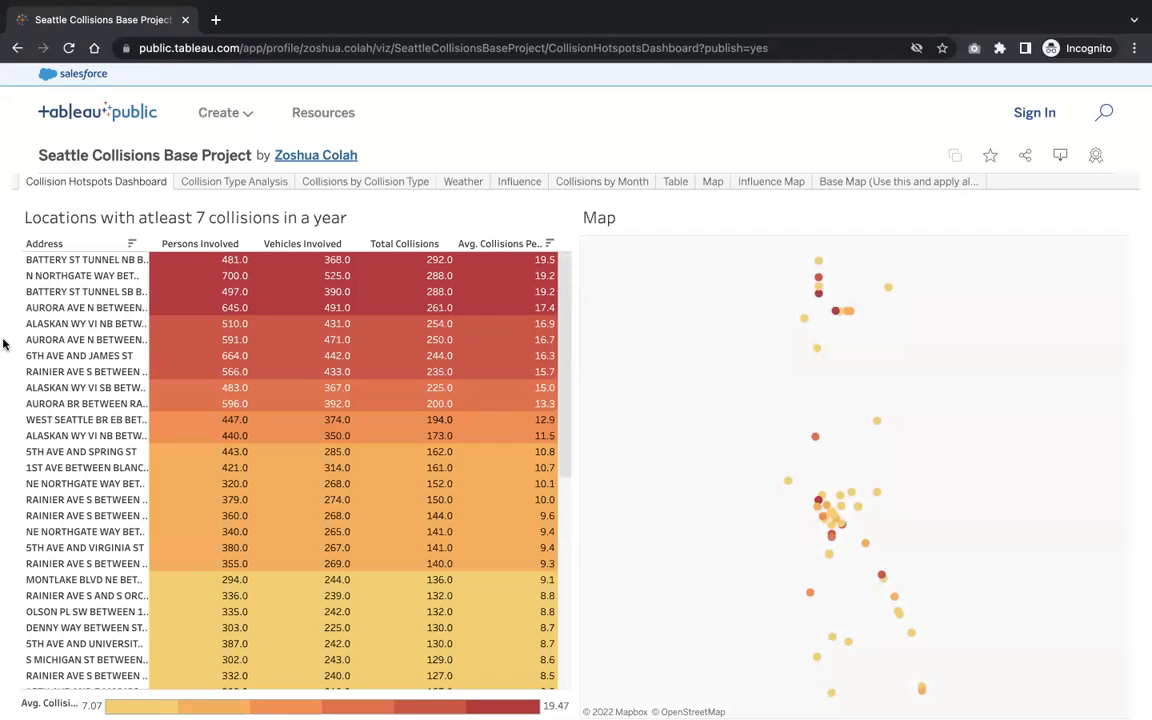
- Step through the Collision Type Analysis story points in the public view, then return to the Collision Hotspots Dashboard
left_click(250, 184)
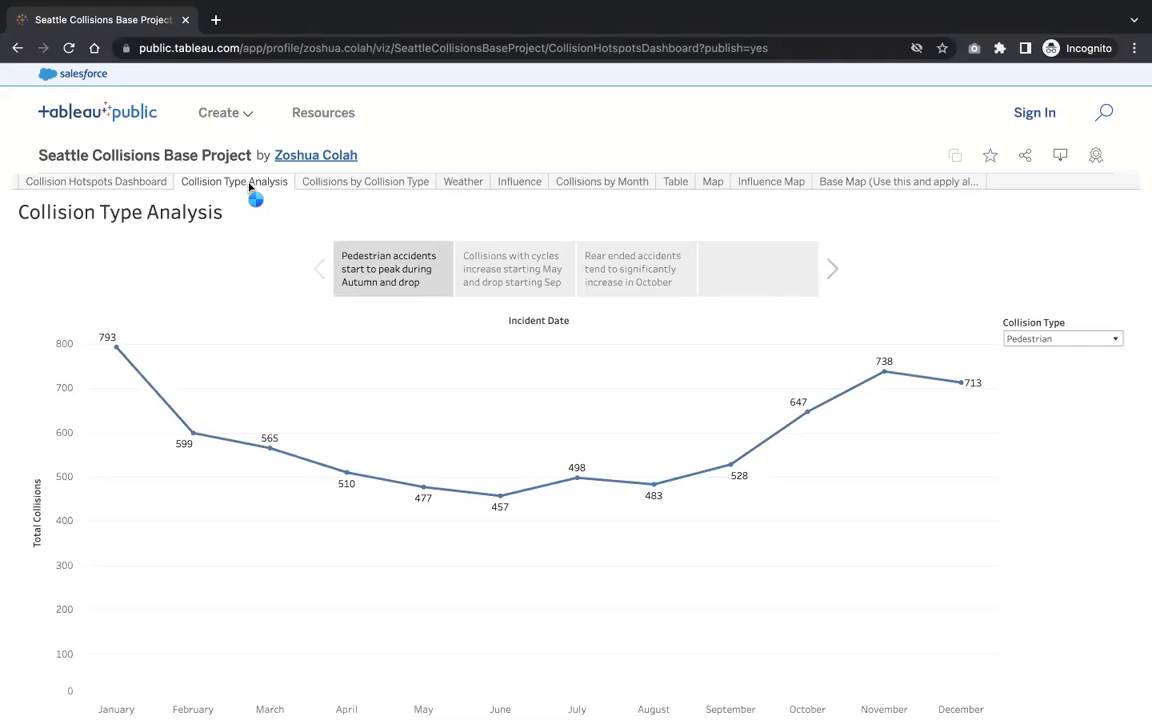
left_click(503, 289)
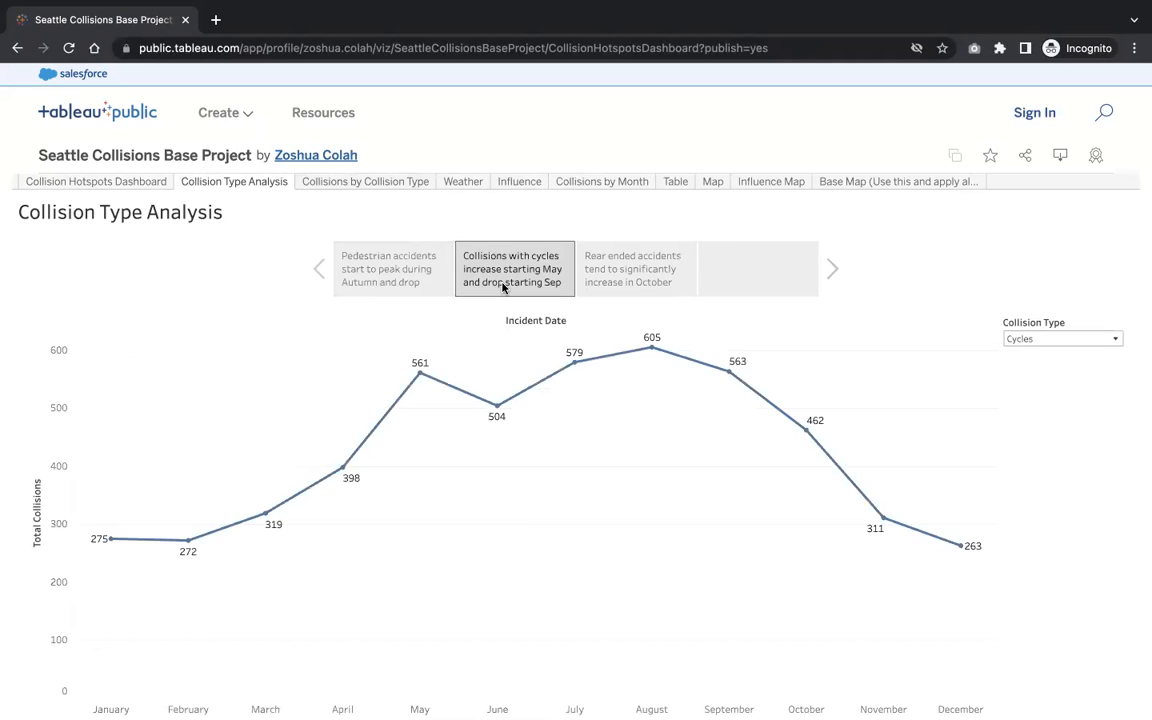
left_click(600, 265)
left_click(406, 291)
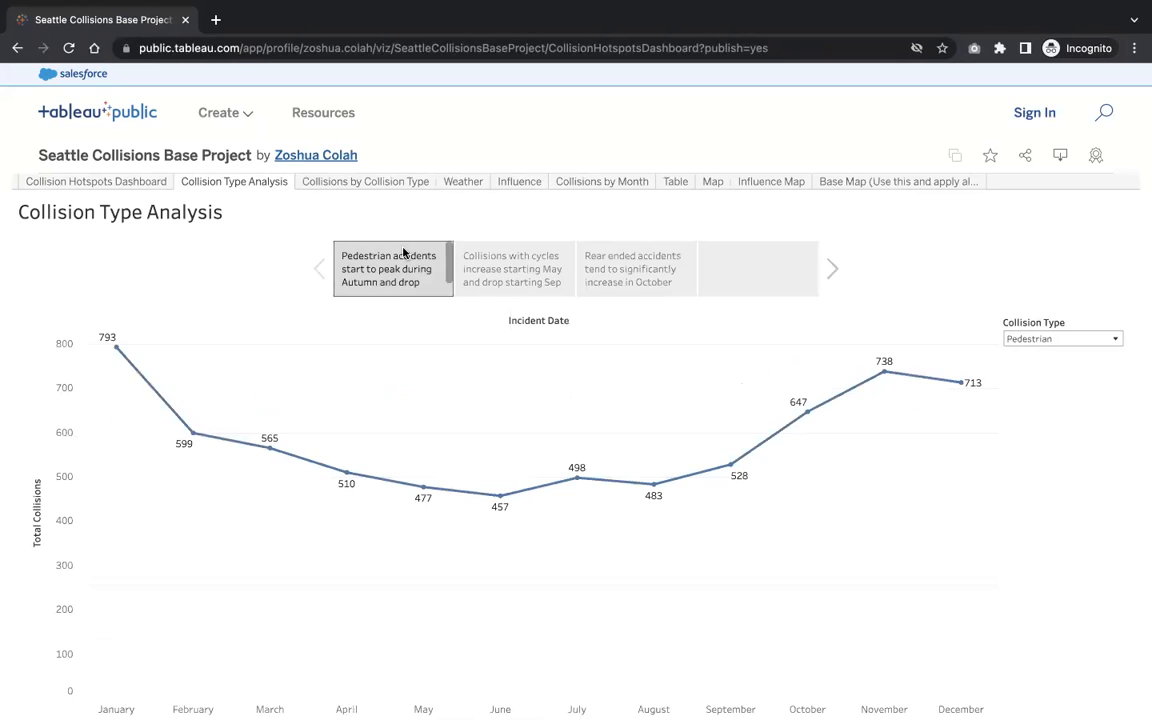
left_click(131, 181)
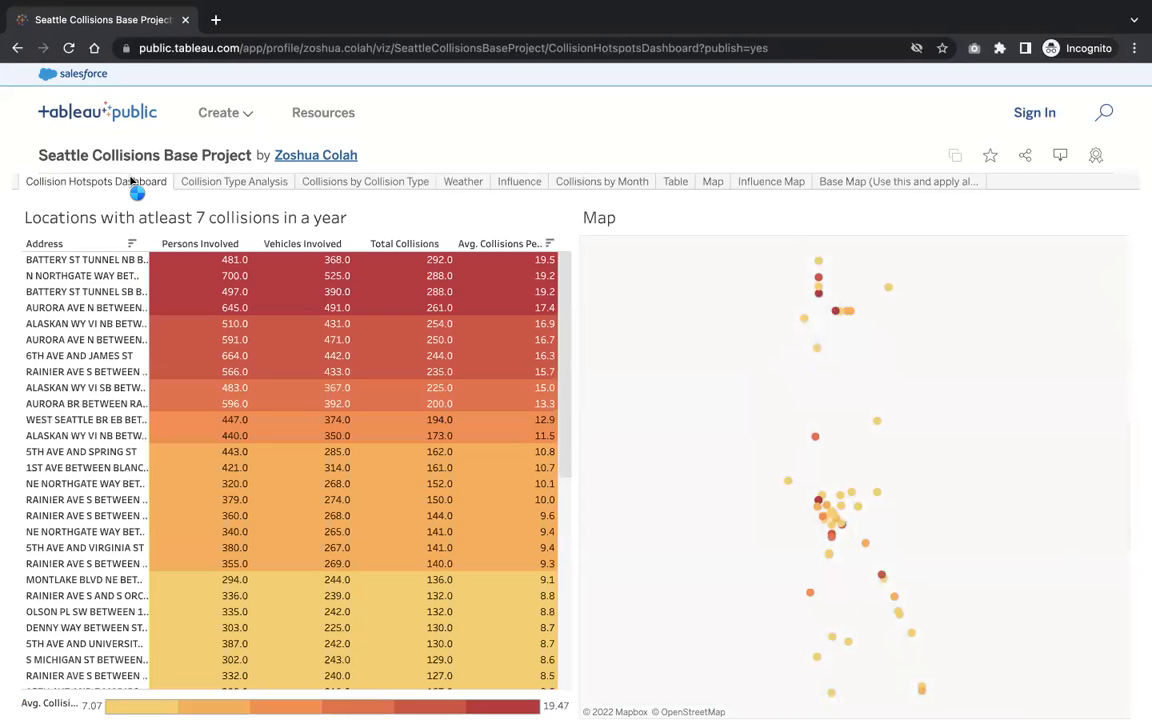